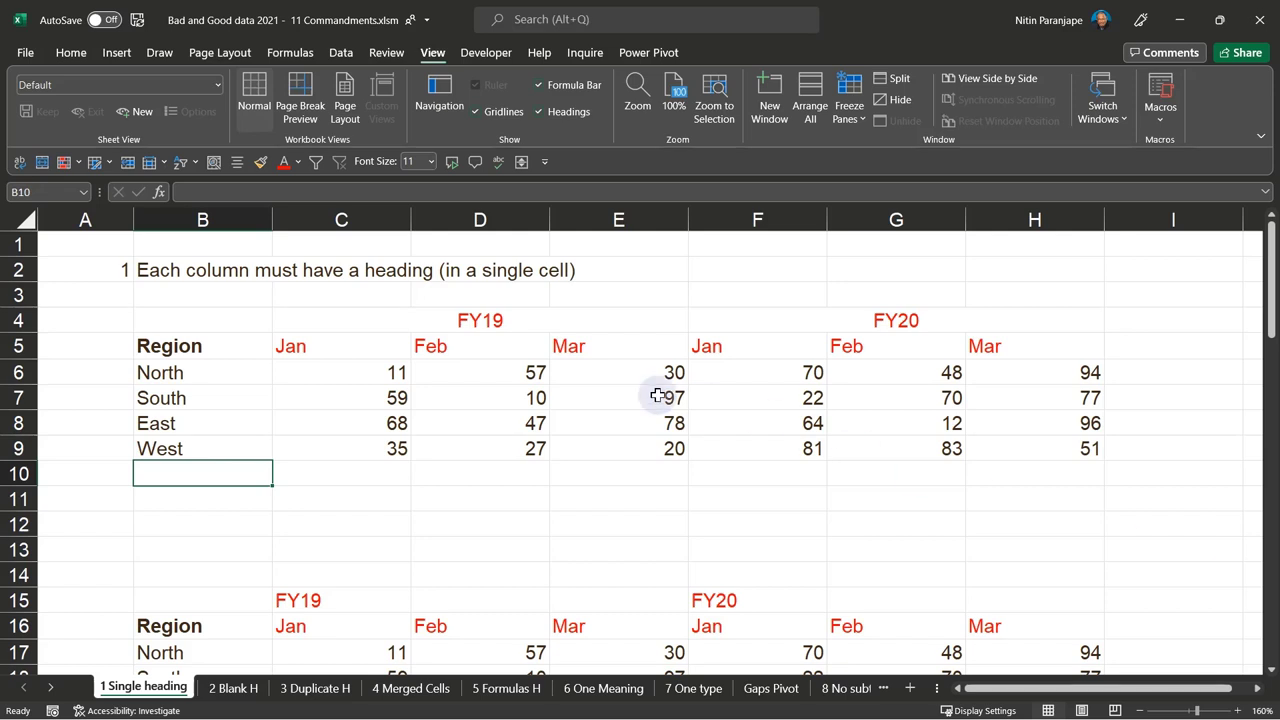
Examine the Get & Transform Data commands available for the 1 Single heading sheet
click(622, 299)
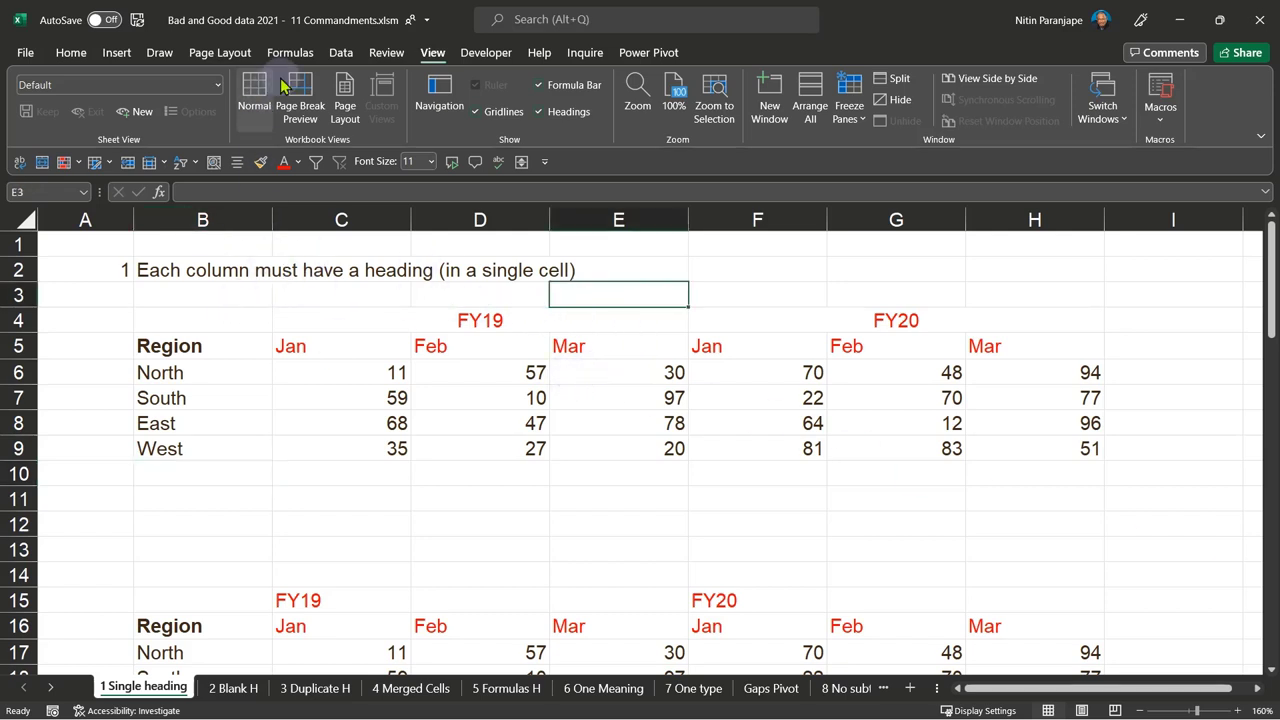
click(339, 52)
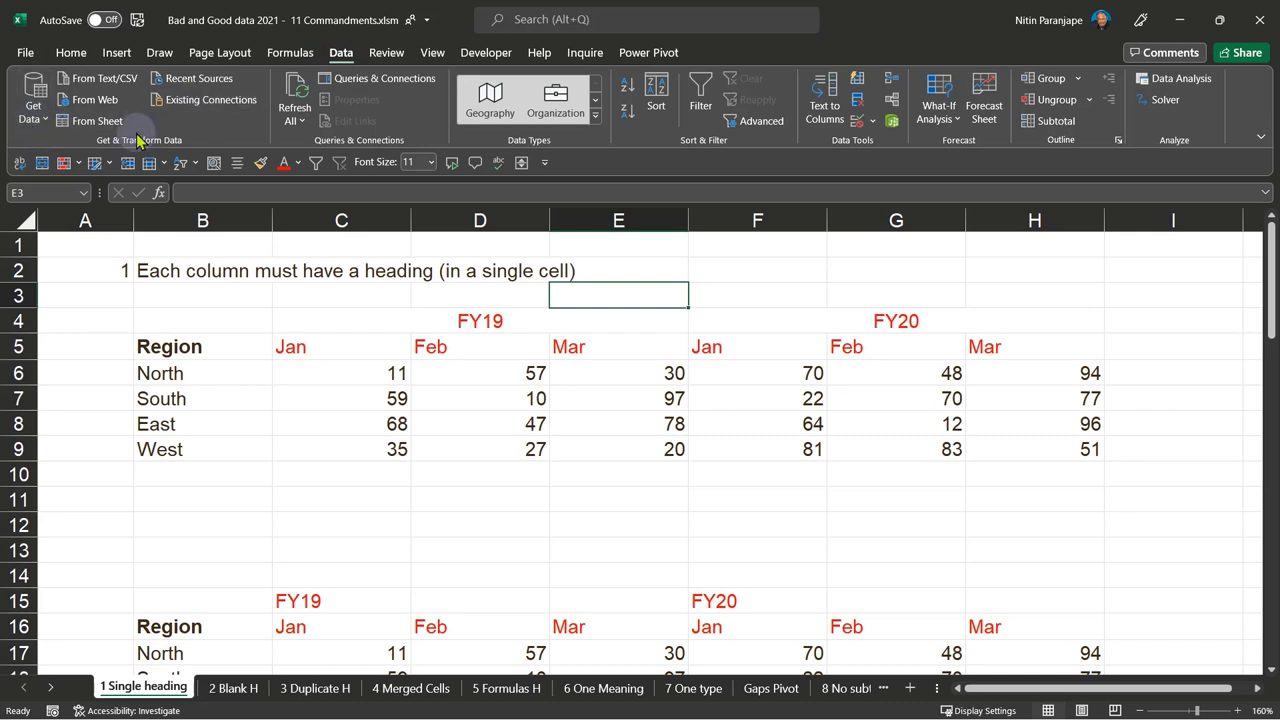
click(329, 457)
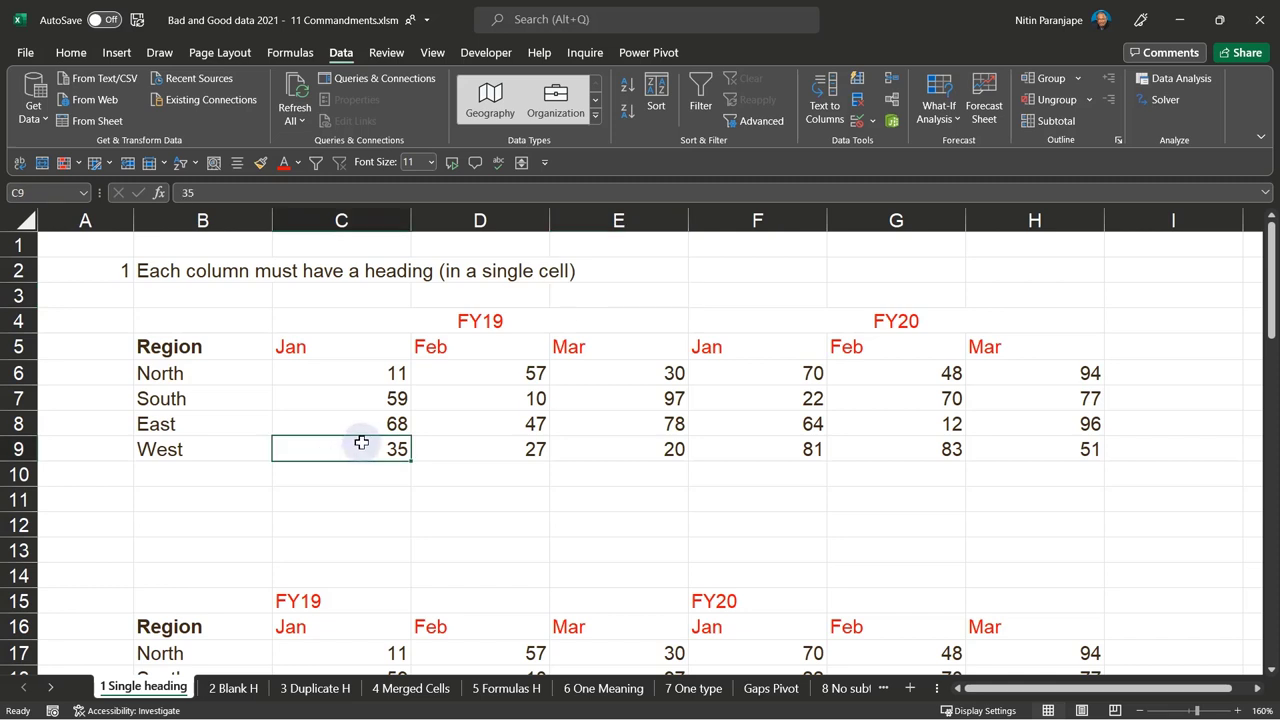
Open the workbook's Power Pivot data model window, maximize it to inspect it, and close it
click(652, 54)
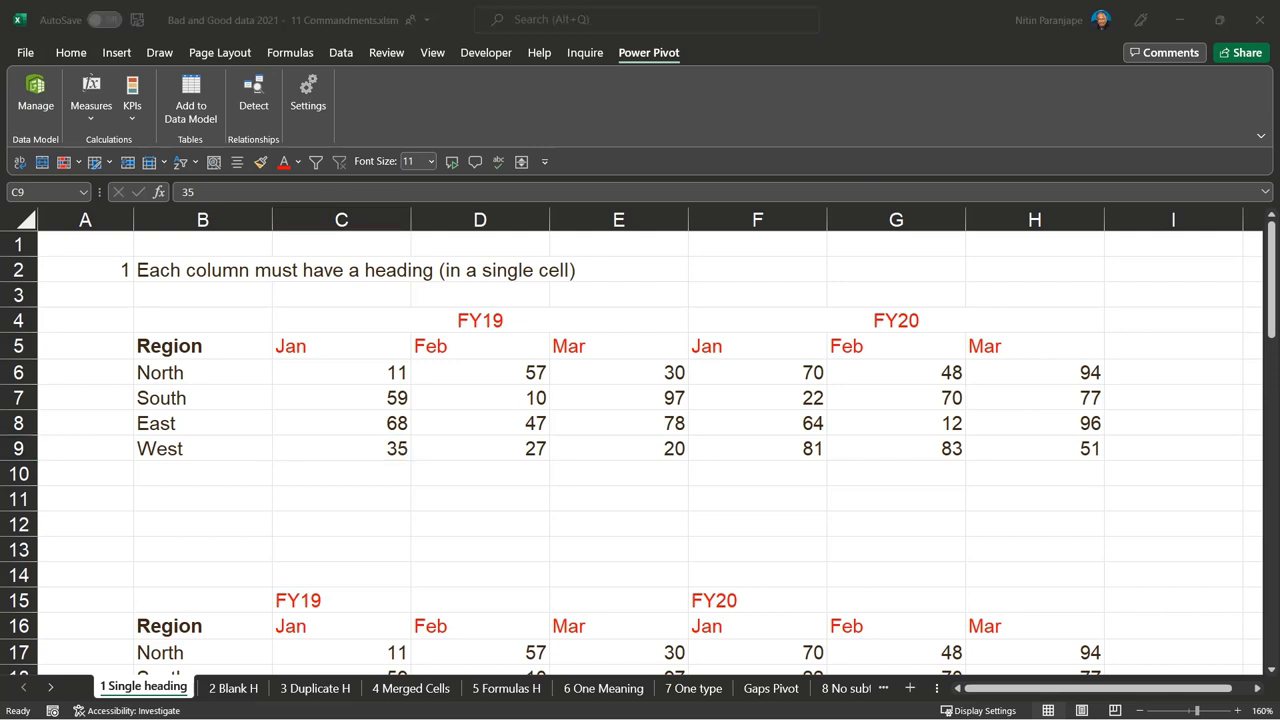
key(alt+Tab)
key(alt+Tab)
click(33, 105)
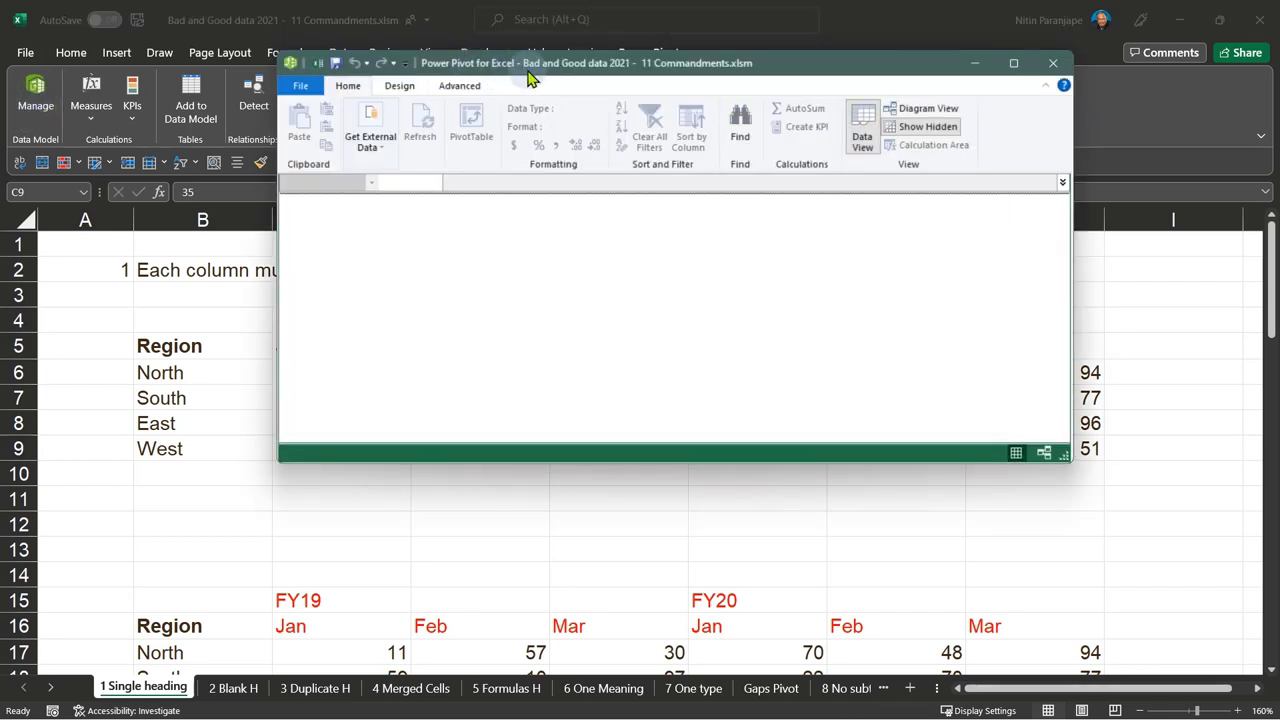
double_click(566, 66)
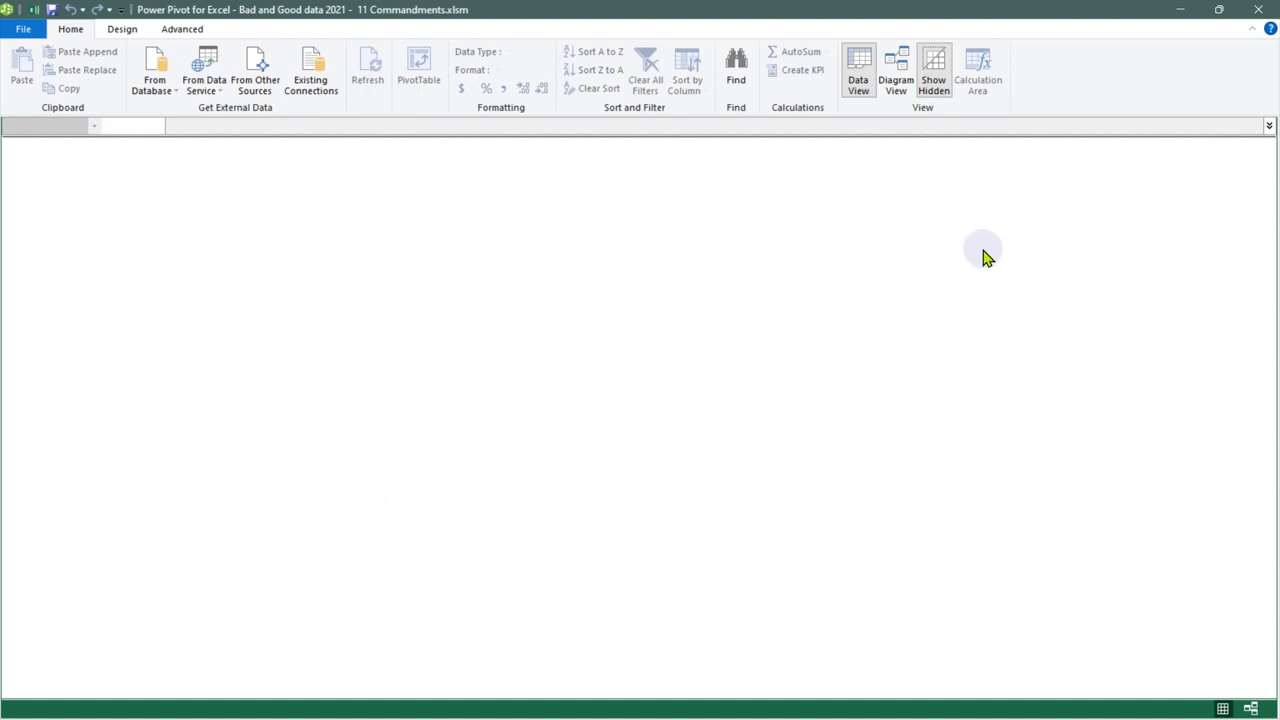
click(1262, 16)
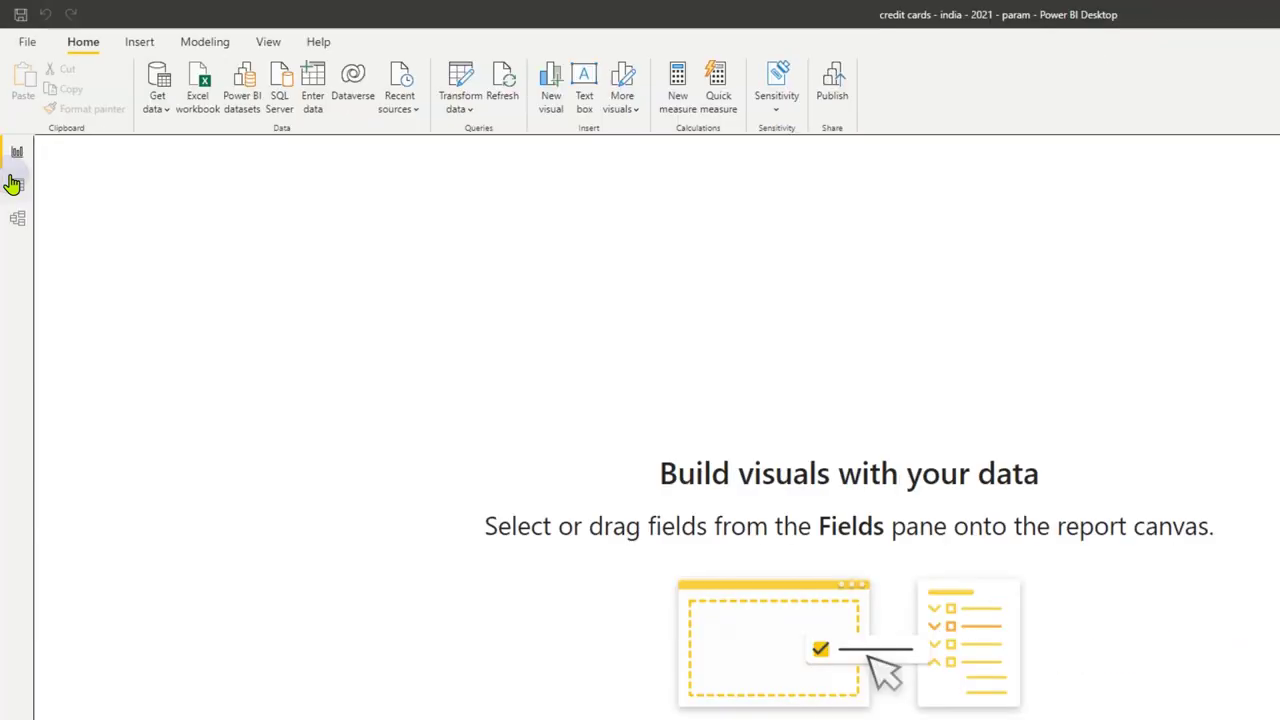
View the table data in Power BI Desktop, then return to Excel and select the Region heading in B5
click(16, 194)
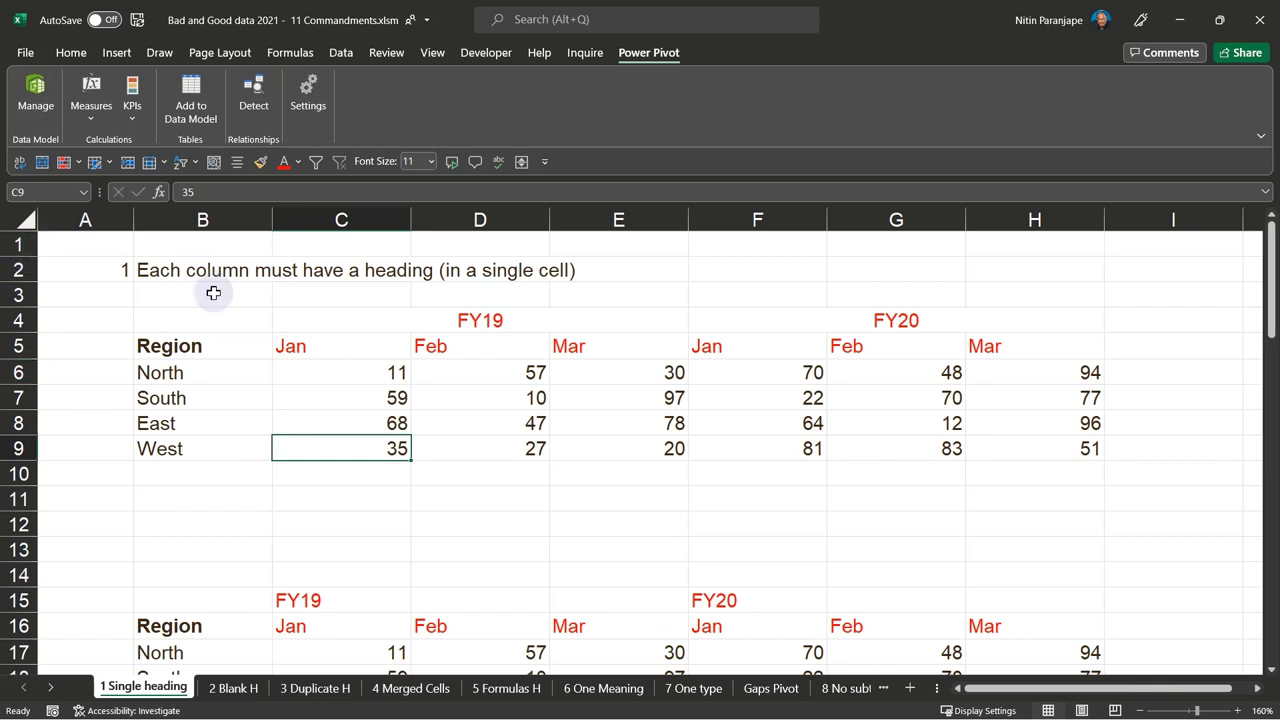
click(231, 346)
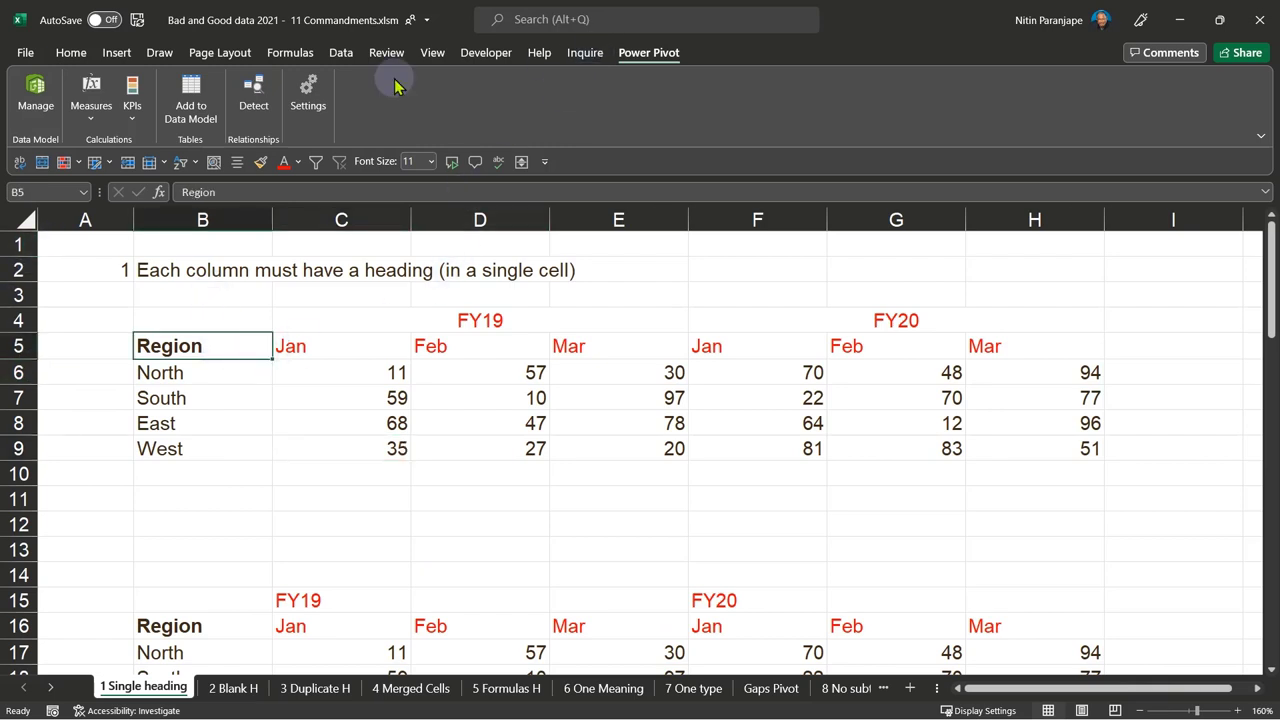
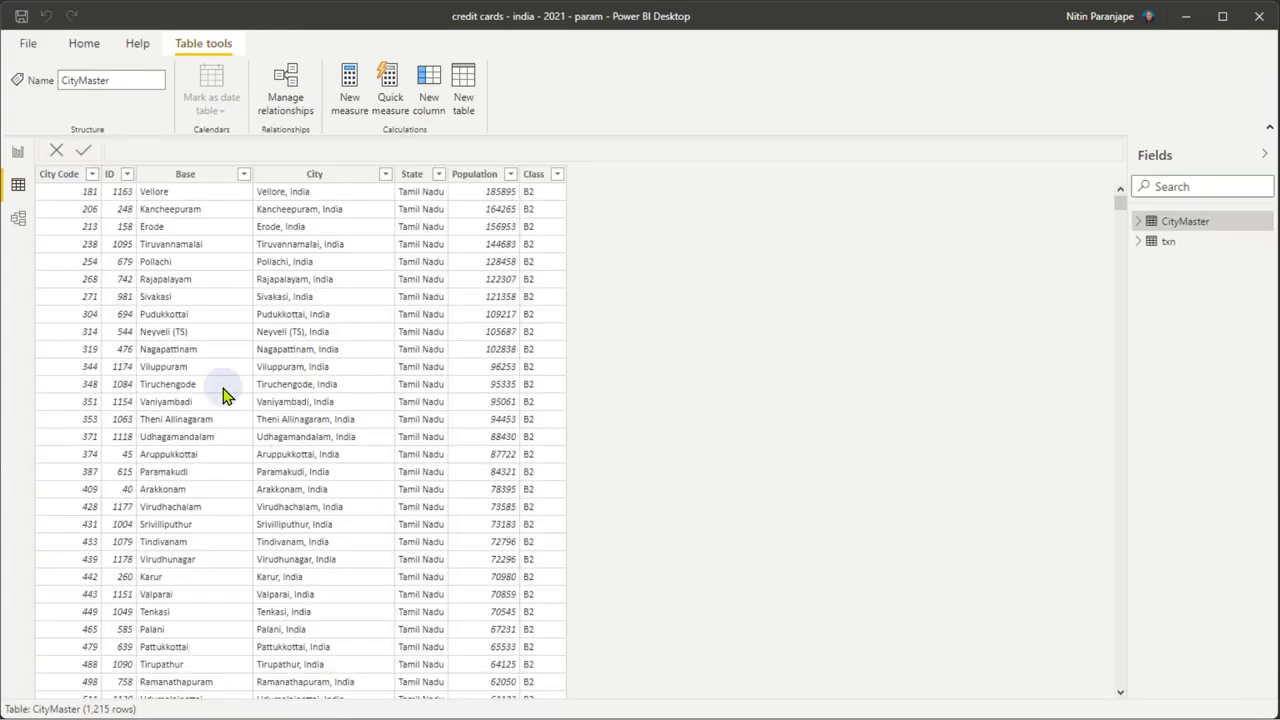
Switch to Power BI Desktop's report view and open the full Get Data list of data sources
click(95, 50)
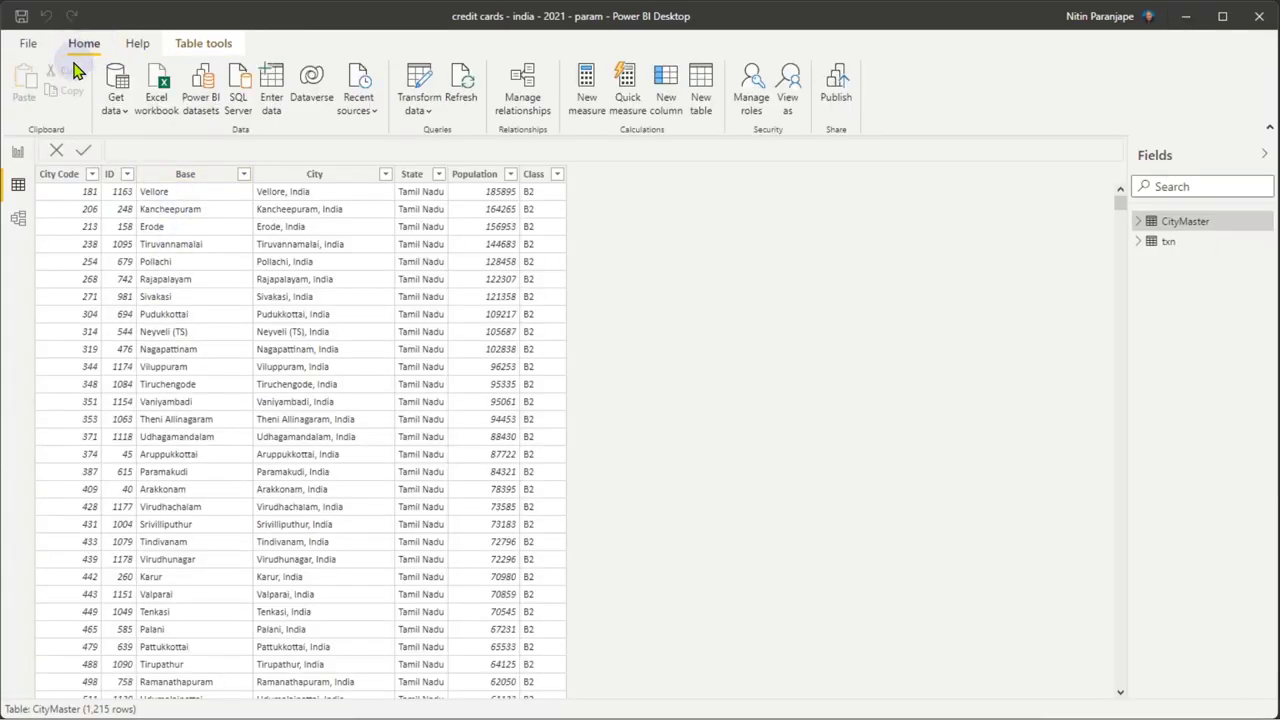
click(18, 152)
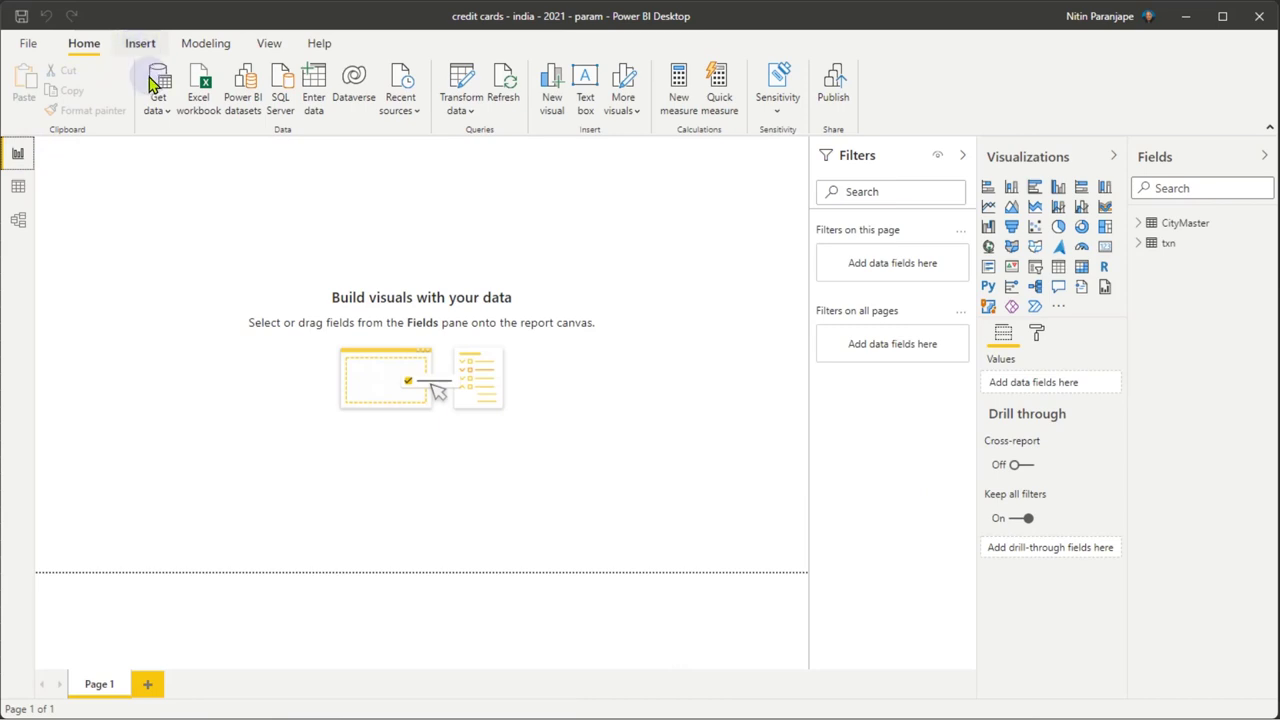
click(160, 112)
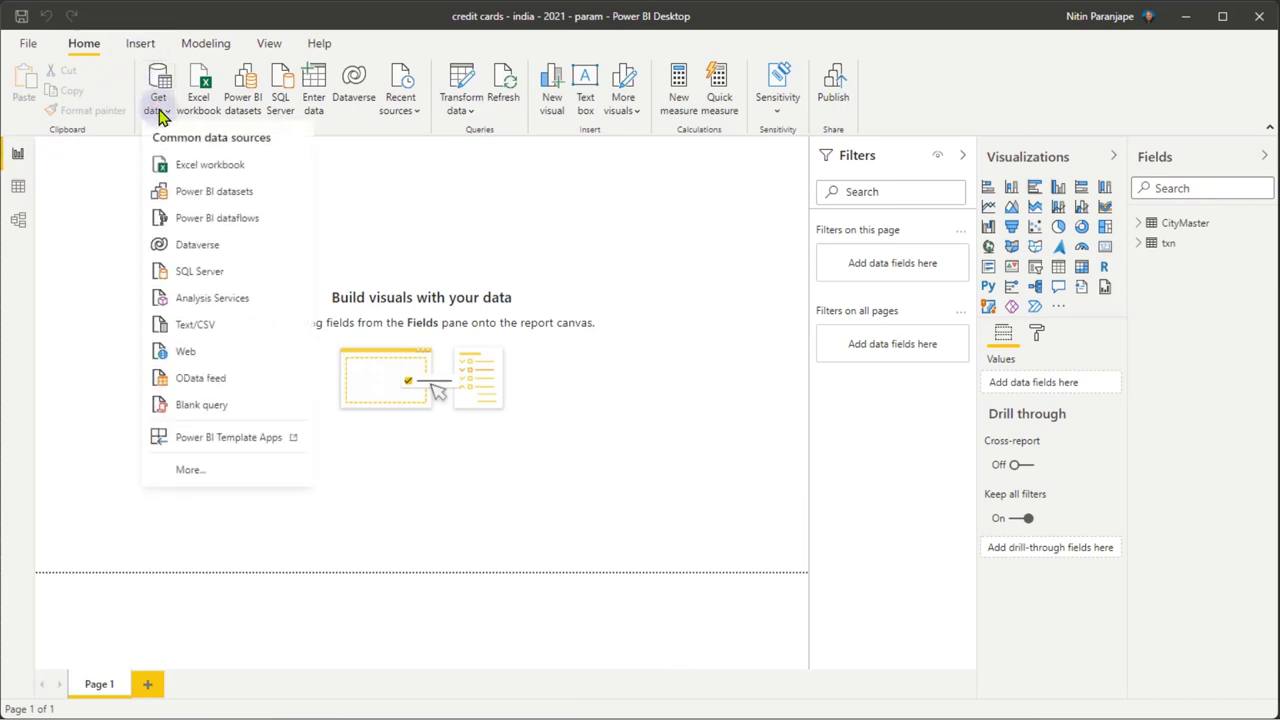
click(205, 472)
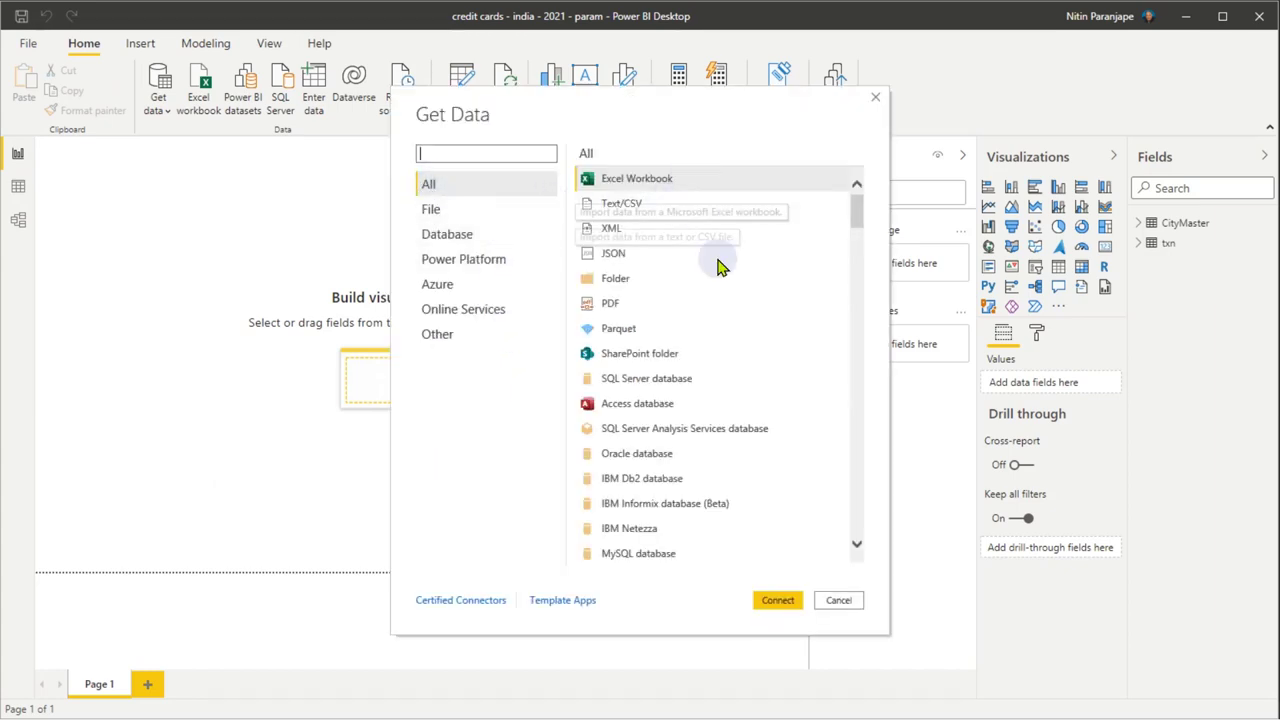
Examine the File connectors, highlighting PDF, and look through the whole list of Database connectors
click(462, 216)
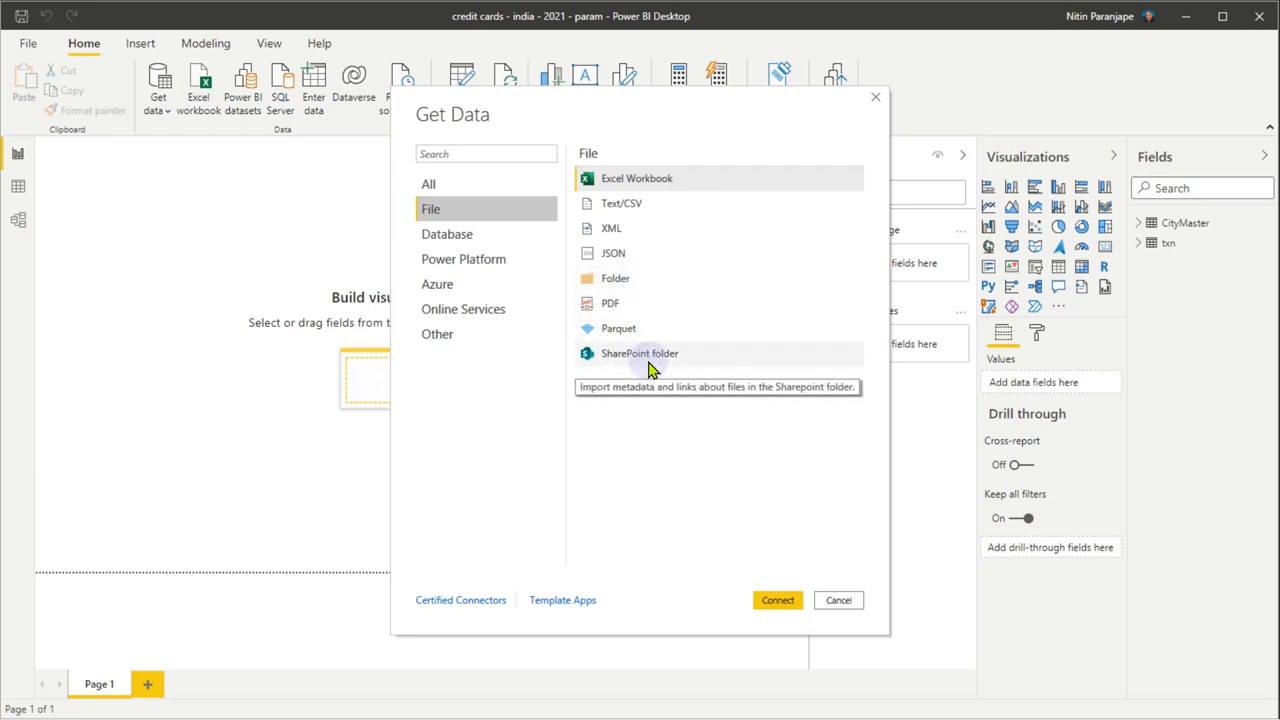
click(628, 312)
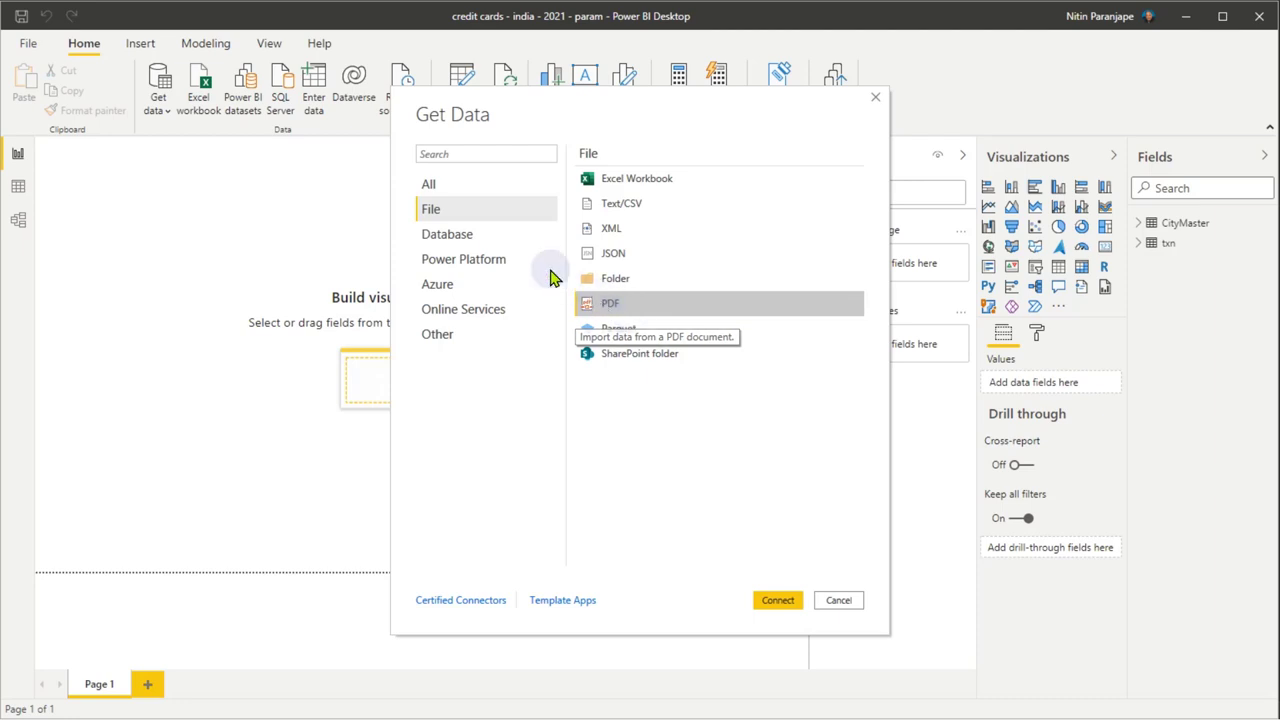
click(468, 240)
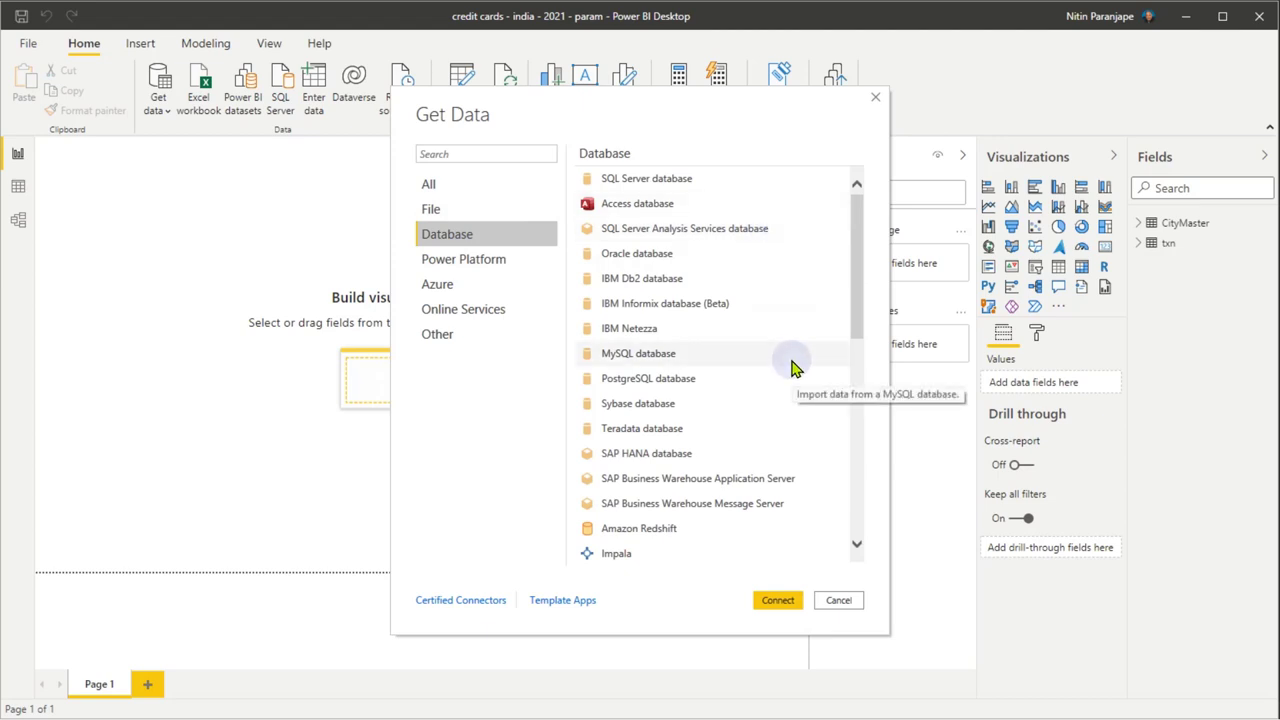
drag(860, 332, 840, 558)
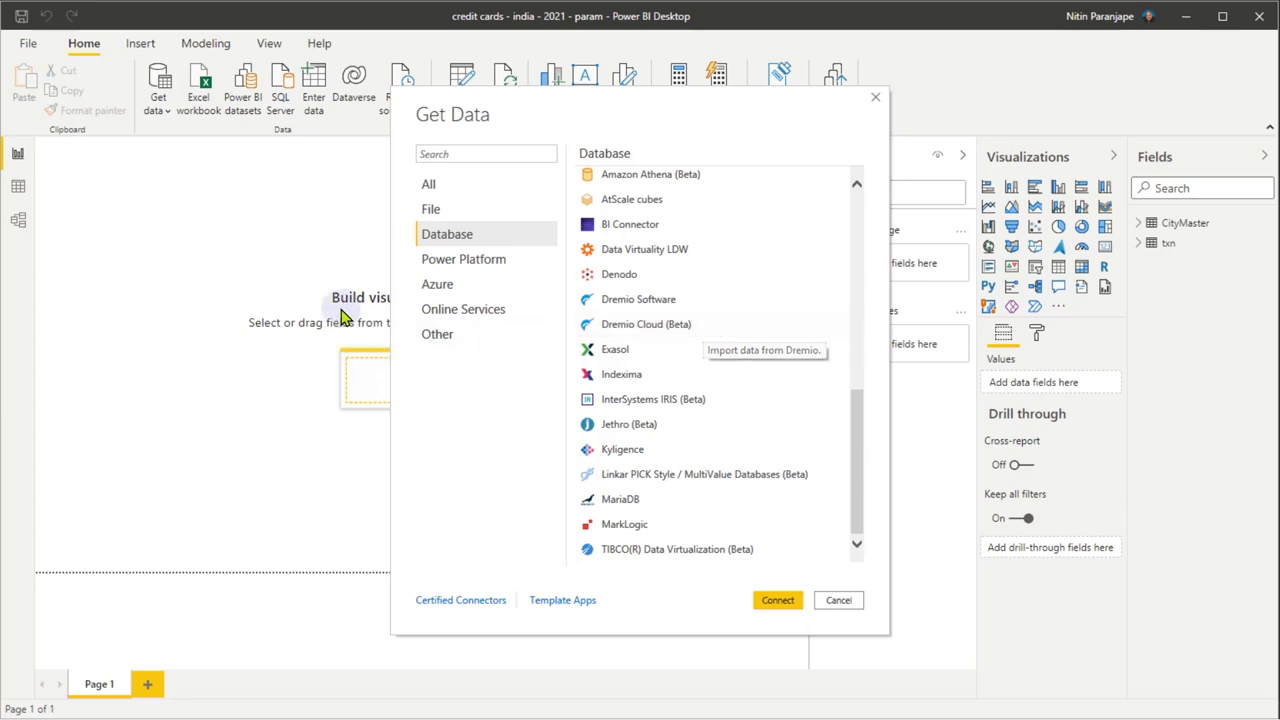
Examine the Power Platform connectors, highlighting Dataverse, and display the Azure connectors
click(484, 272)
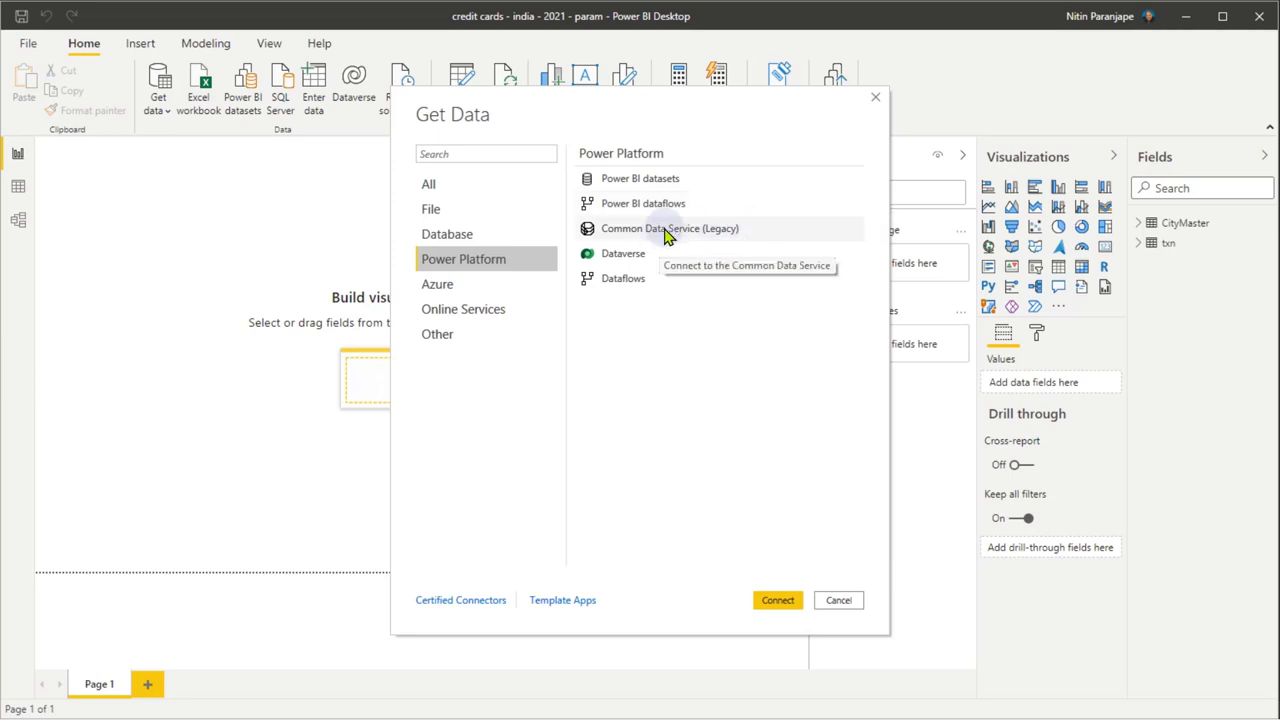
click(645, 263)
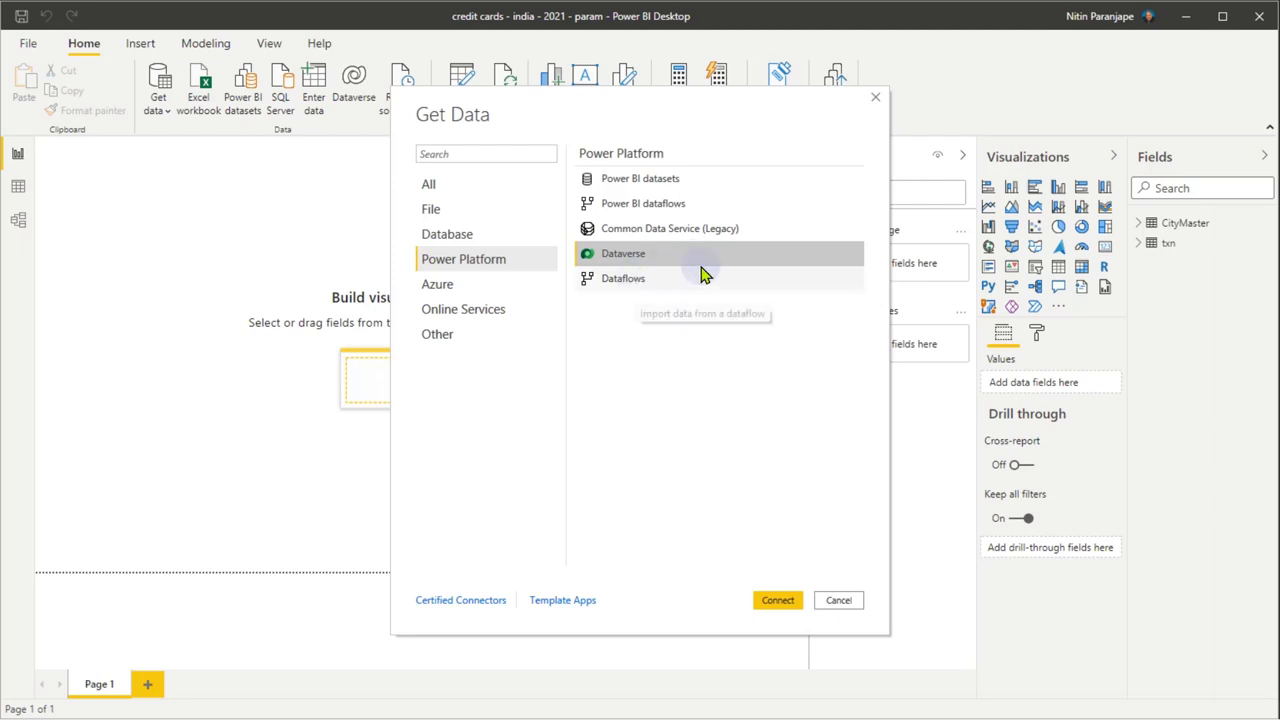
click(455, 292)
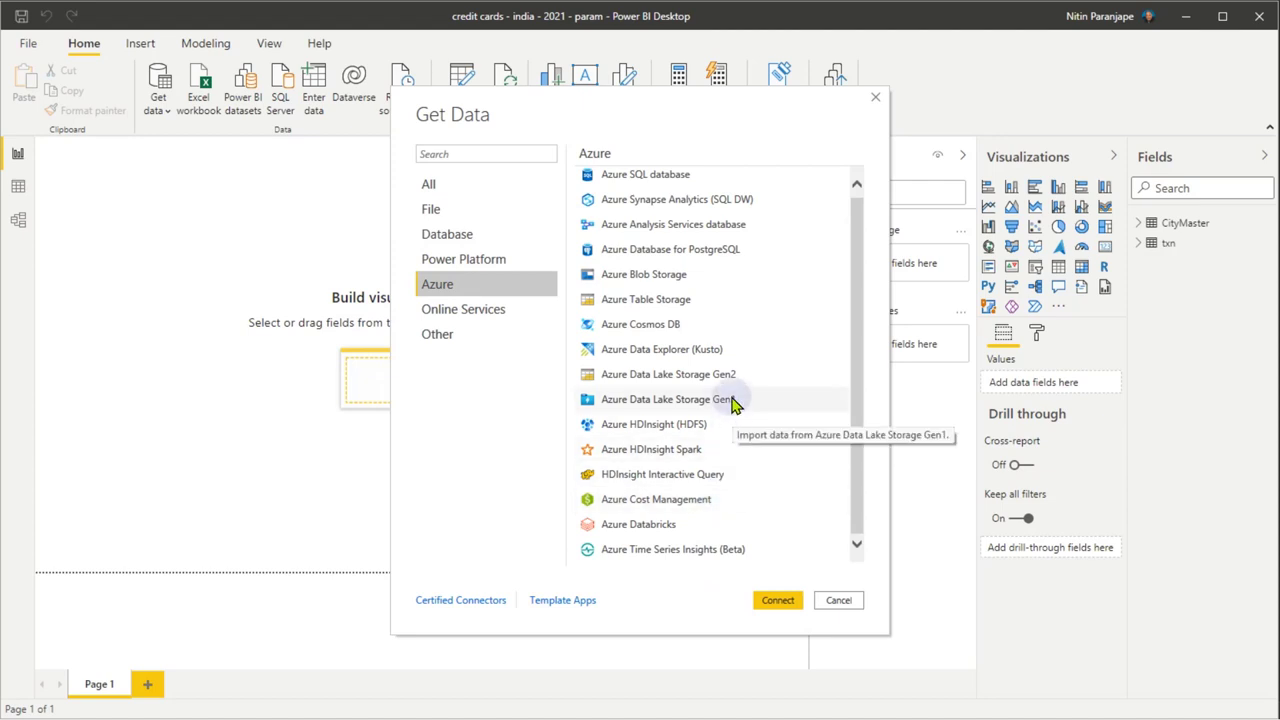
Look through the Online Services connectors to the end of the list, highlighting LinkedIn Sales Navigator (Beta)
click(512, 312)
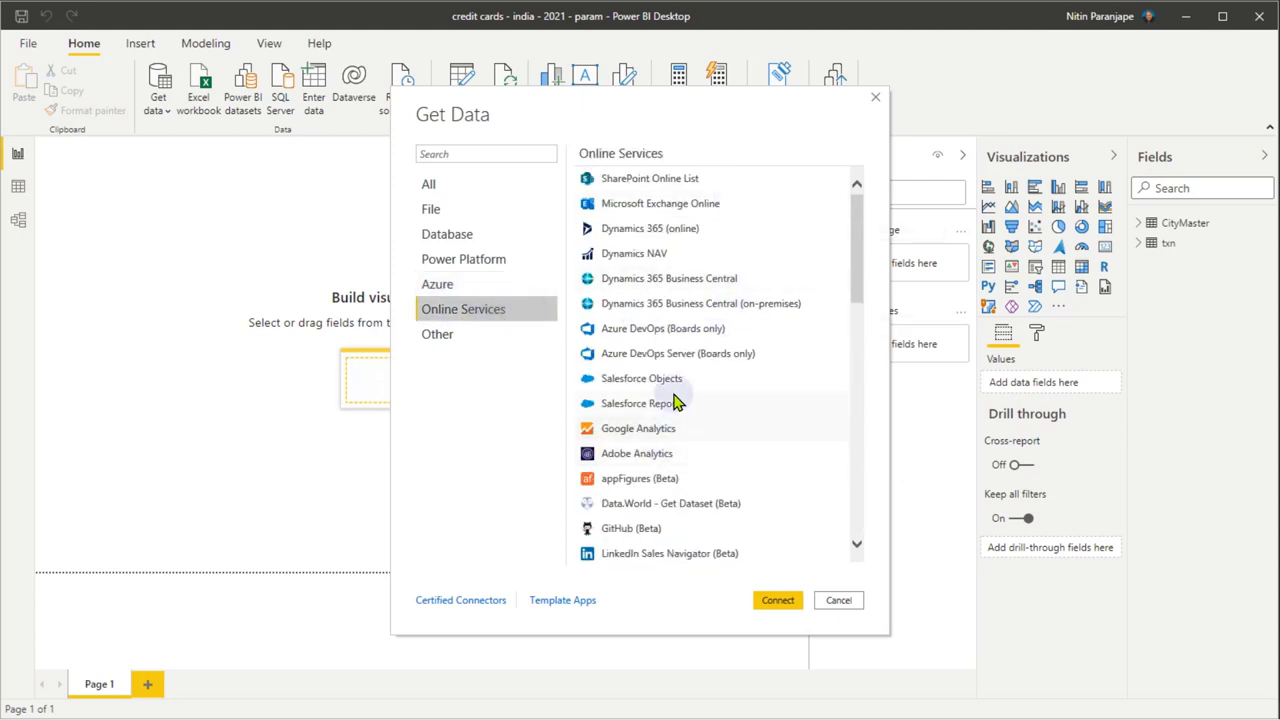
scroll(748, 487, down, 4)
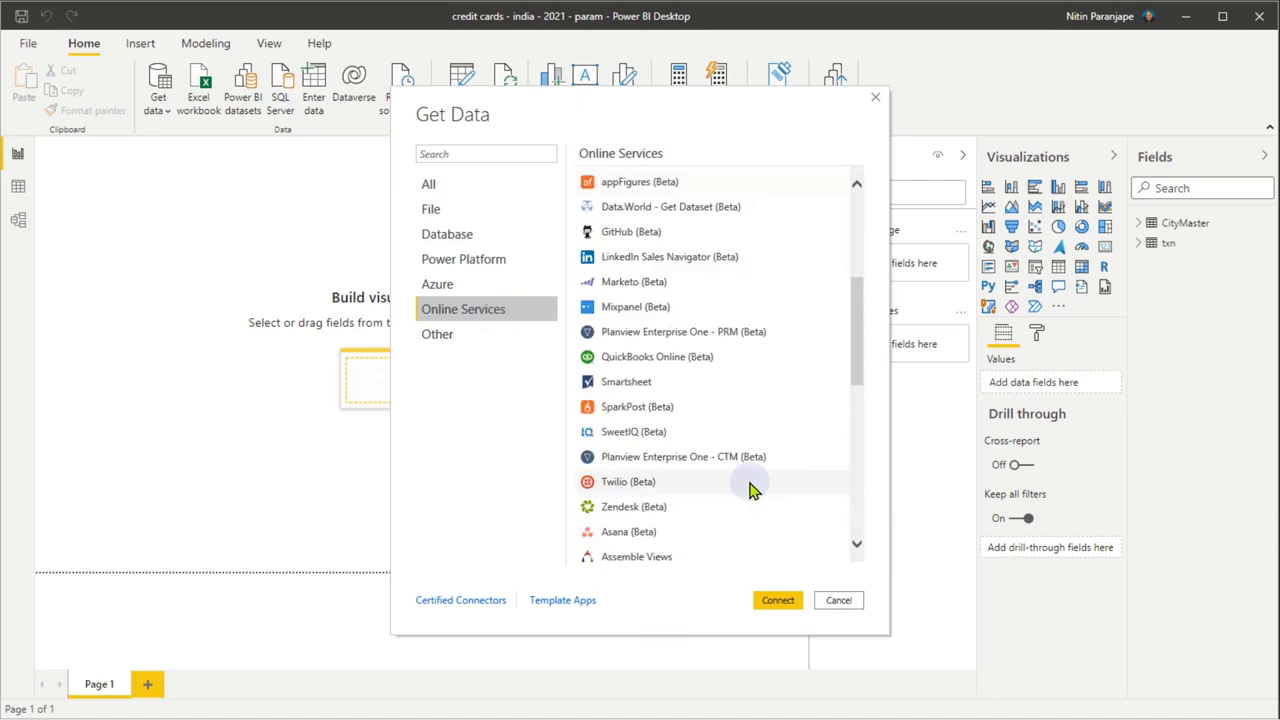
scroll(750, 489, down, 2)
scroll(748, 490, up, 2)
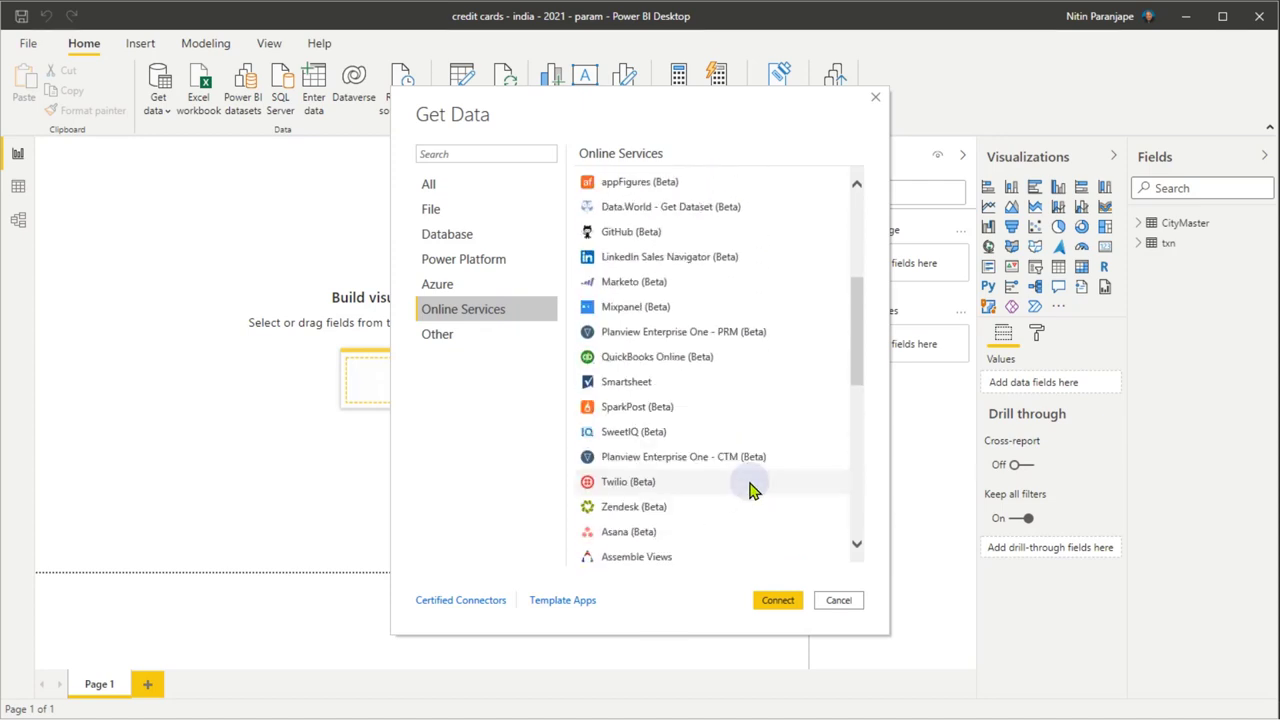
click(661, 262)
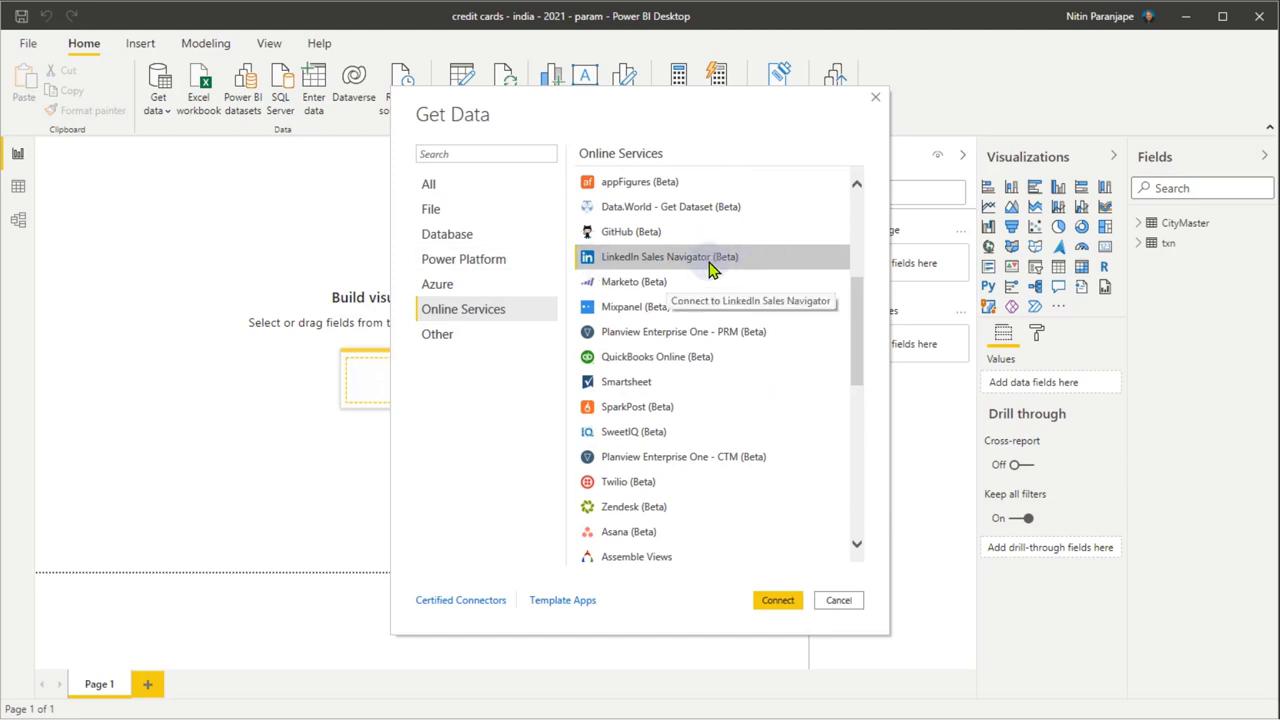
scroll(715, 285, down, 4)
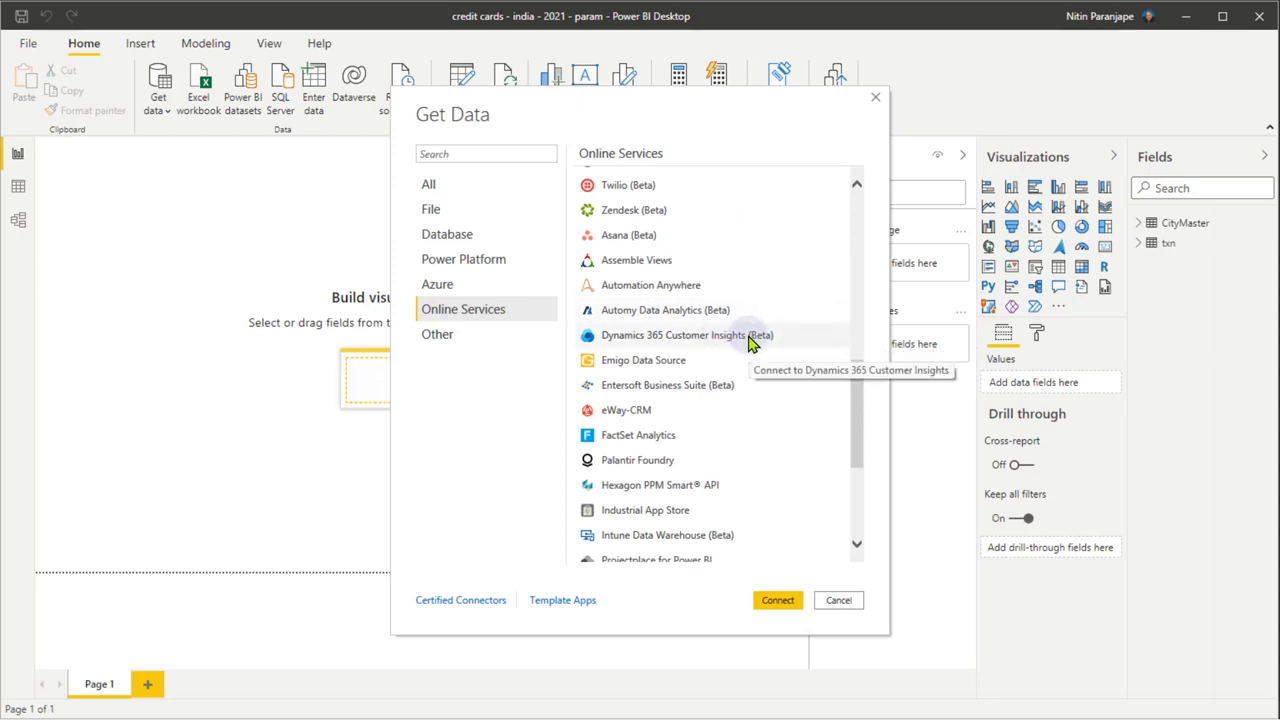
scroll(706, 445, down, 3)
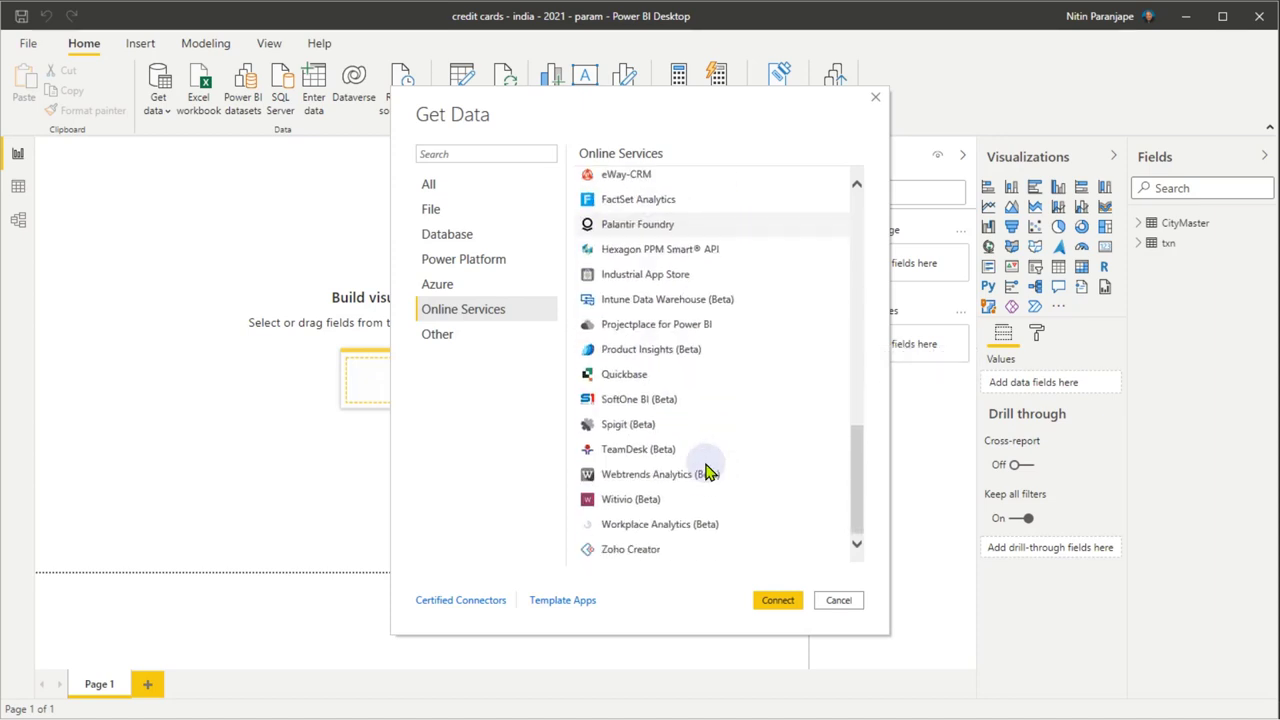
Review the Other category's connectors, highlighting Web, OData Feed and Blank Query in turn
click(437, 335)
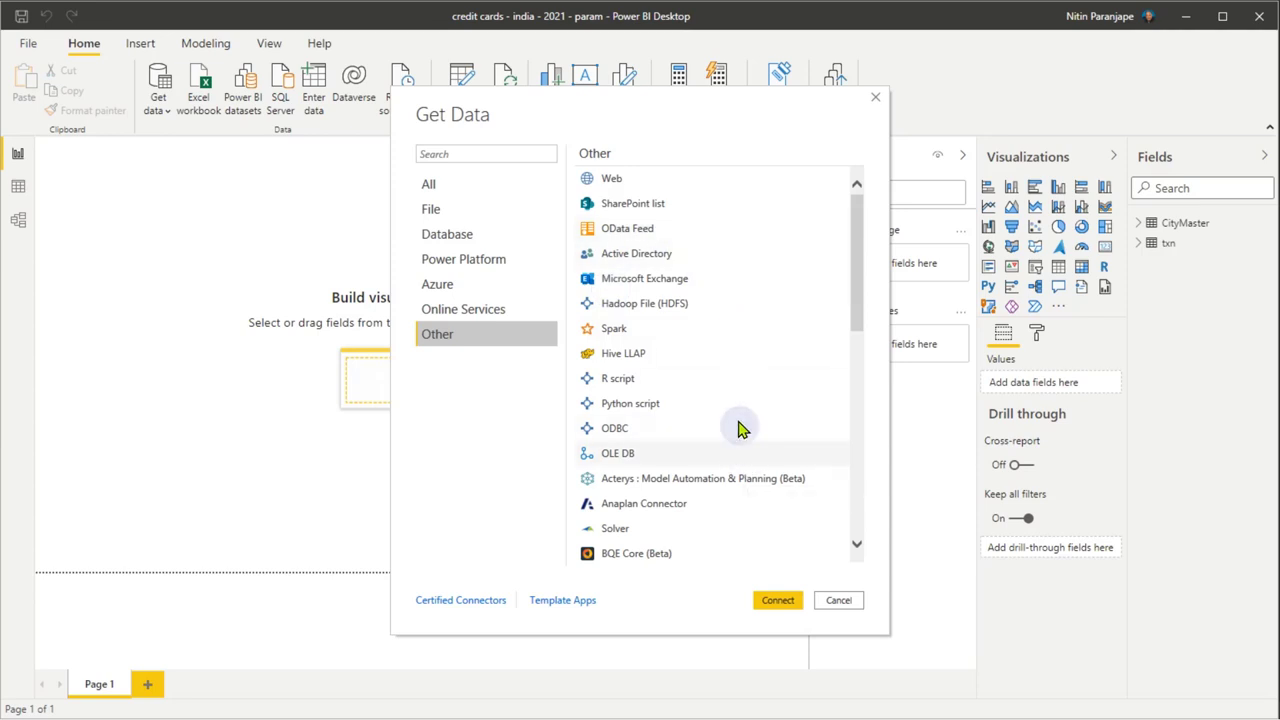
click(630, 183)
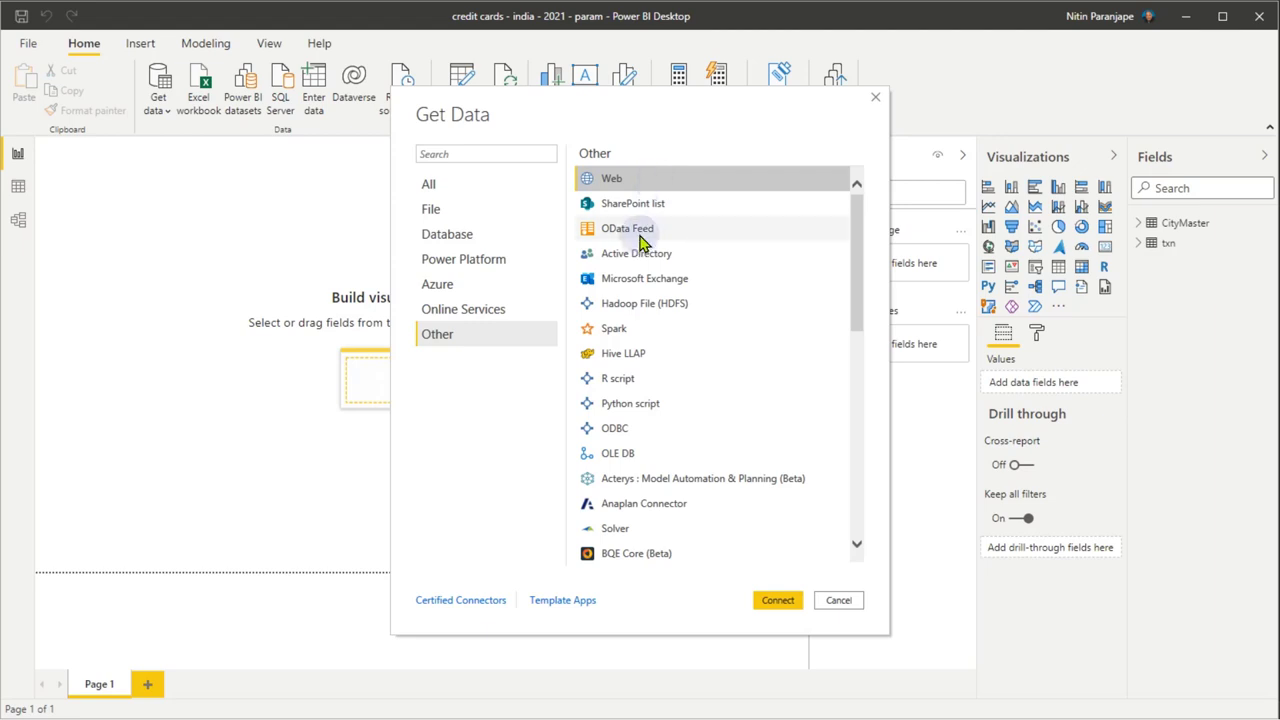
click(758, 228)
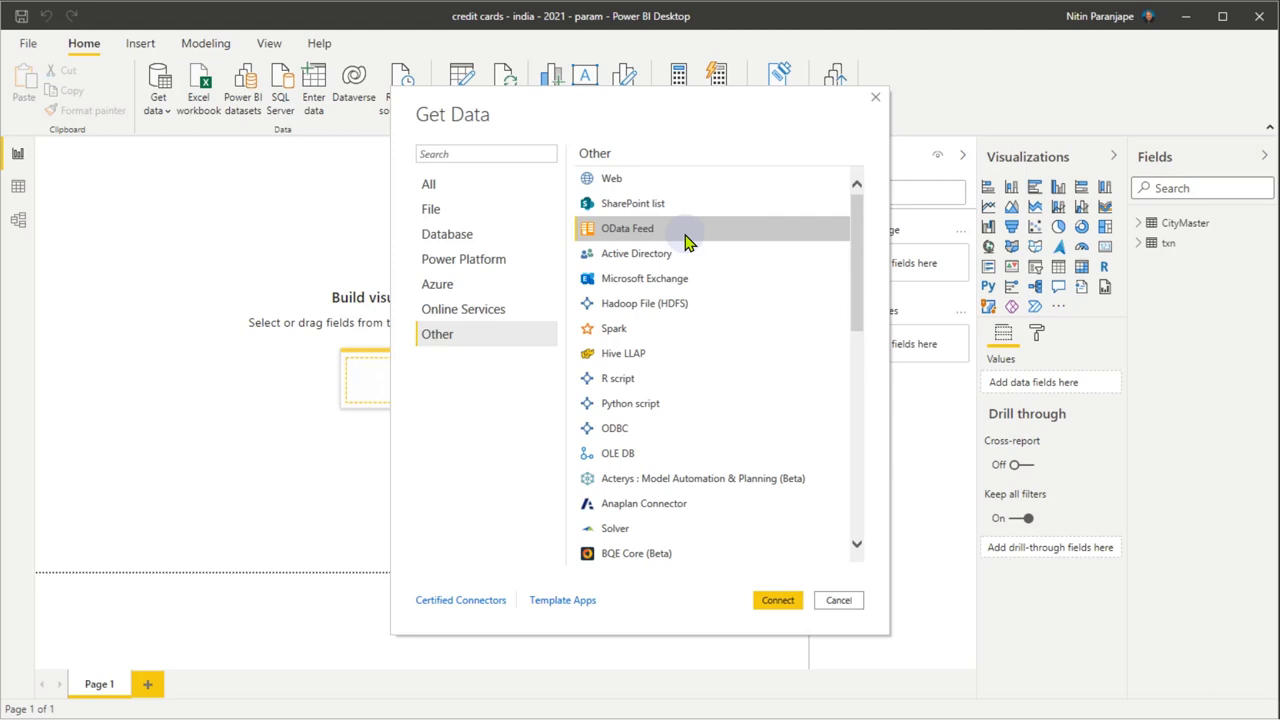
scroll(711, 372, down, 4)
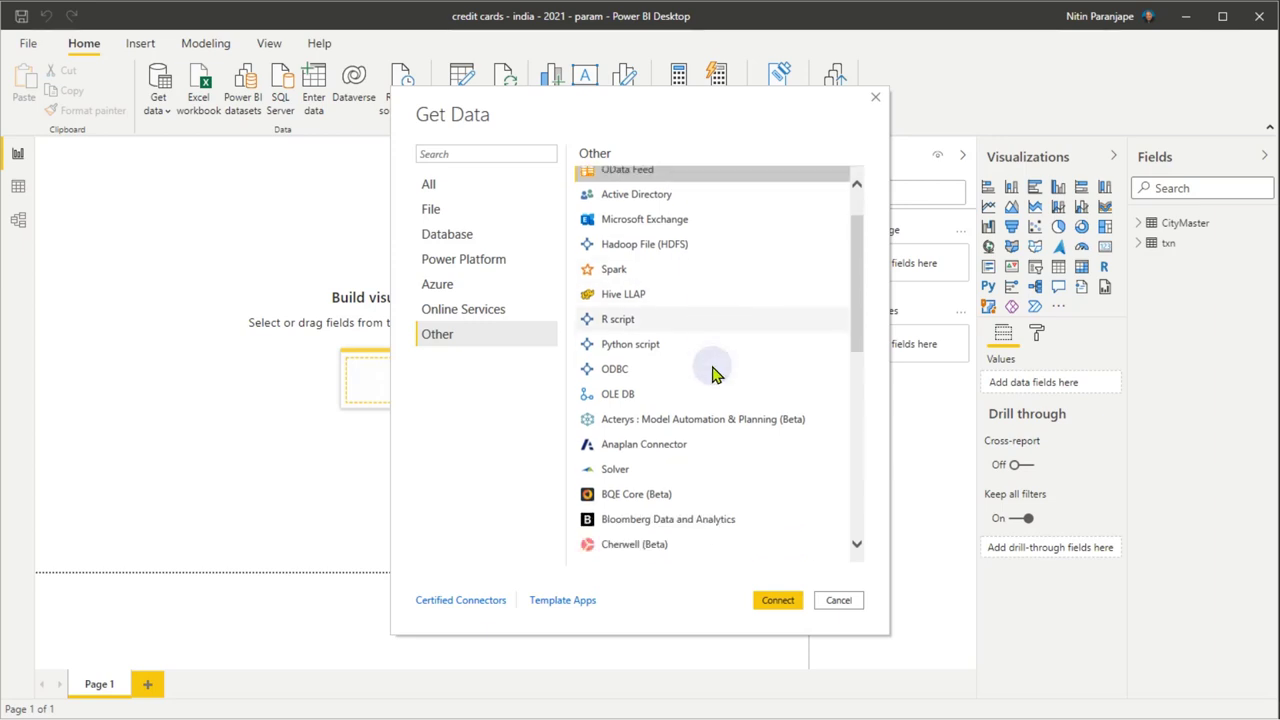
scroll(712, 376, down, 4)
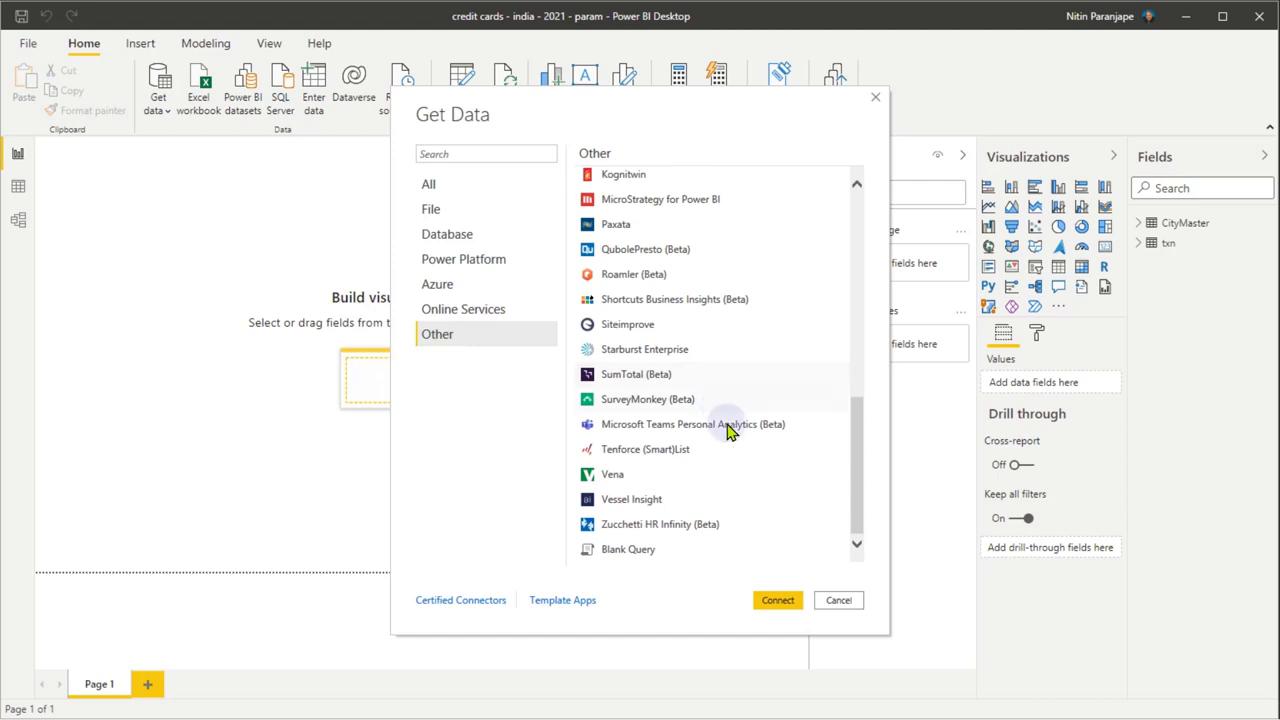
click(645, 556)
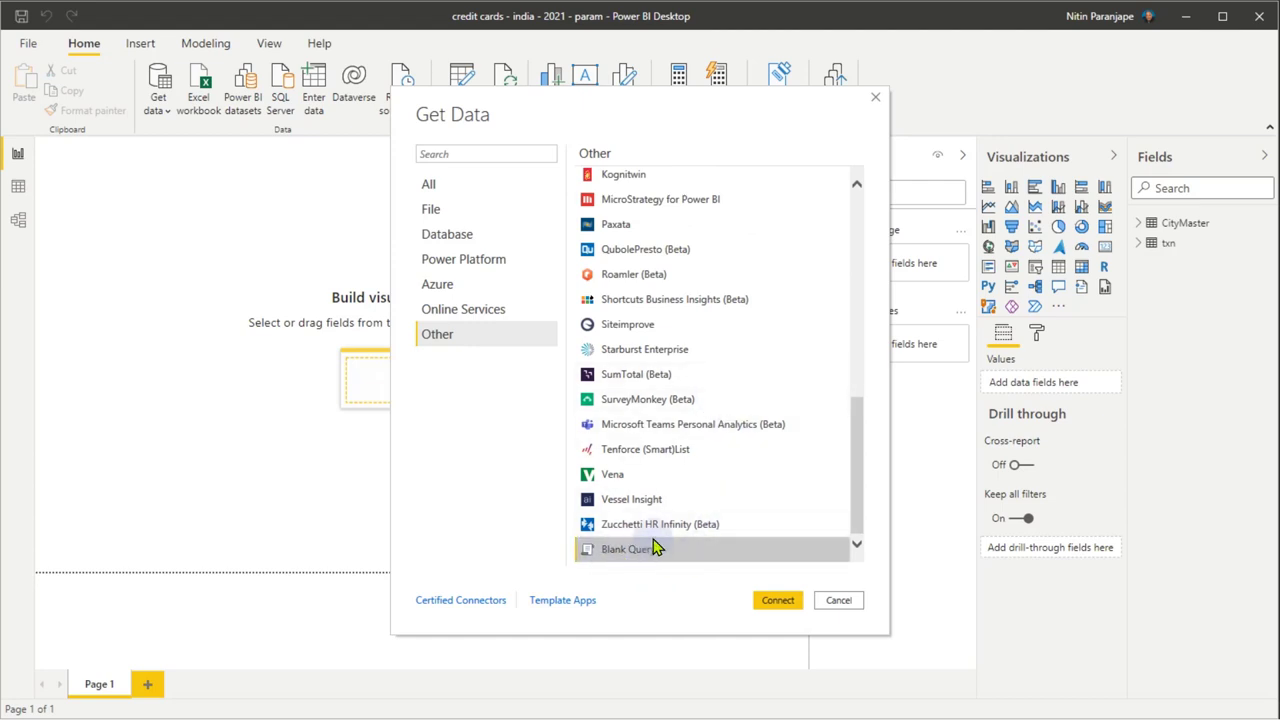
scroll(686, 463, up, 2)
scroll(692, 465, up, 2)
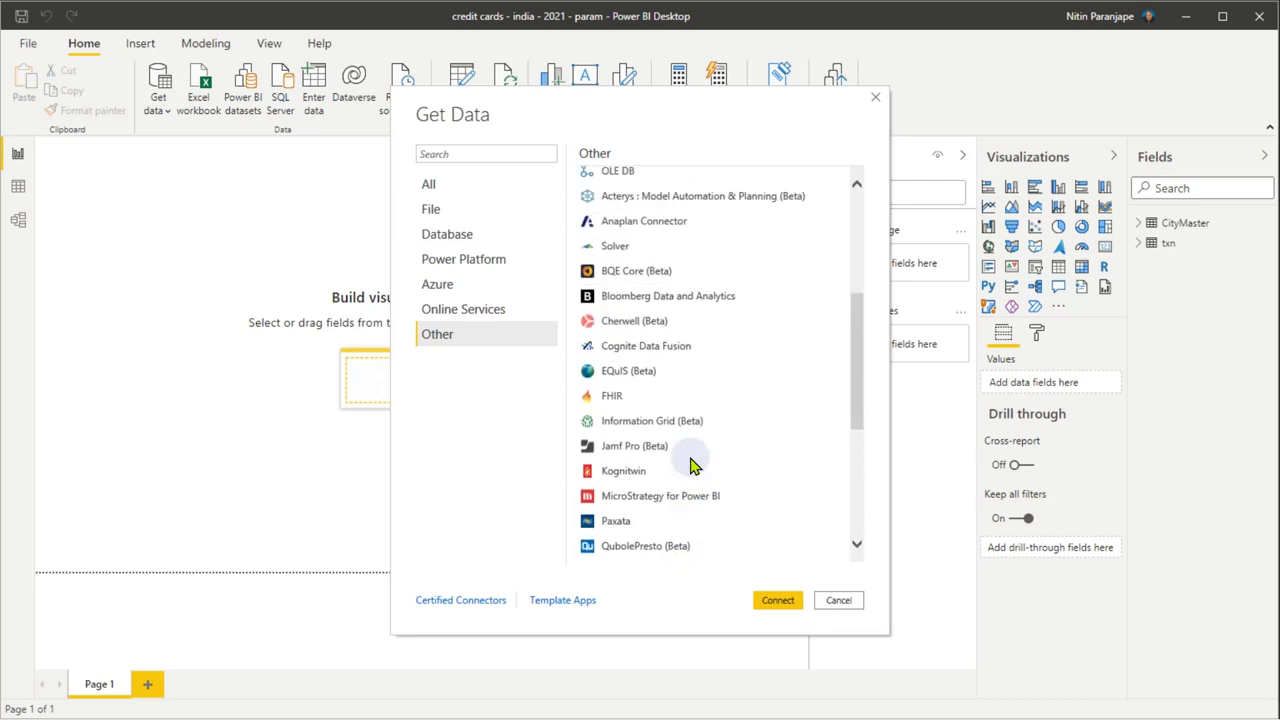
scroll(693, 465, up, 2)
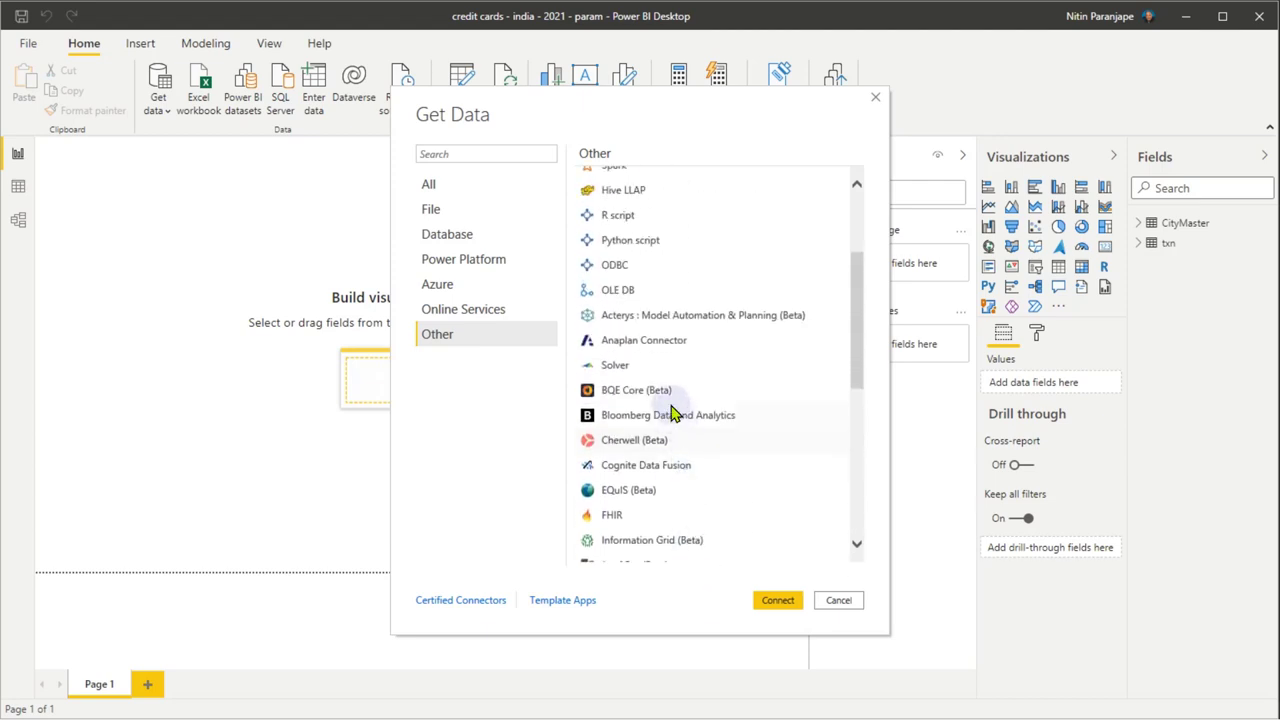
Highlight the ODBC and OLE DB connectors in the Other category and close the connector list without connecting
click(628, 270)
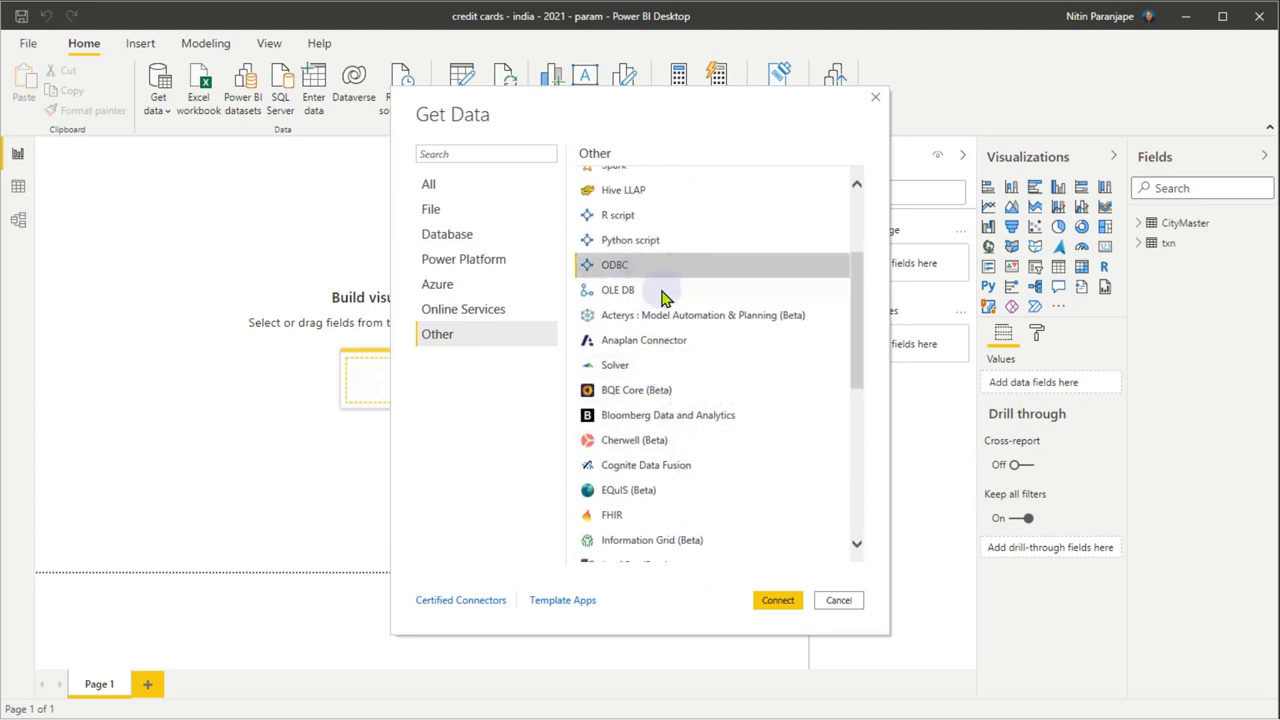
click(666, 290)
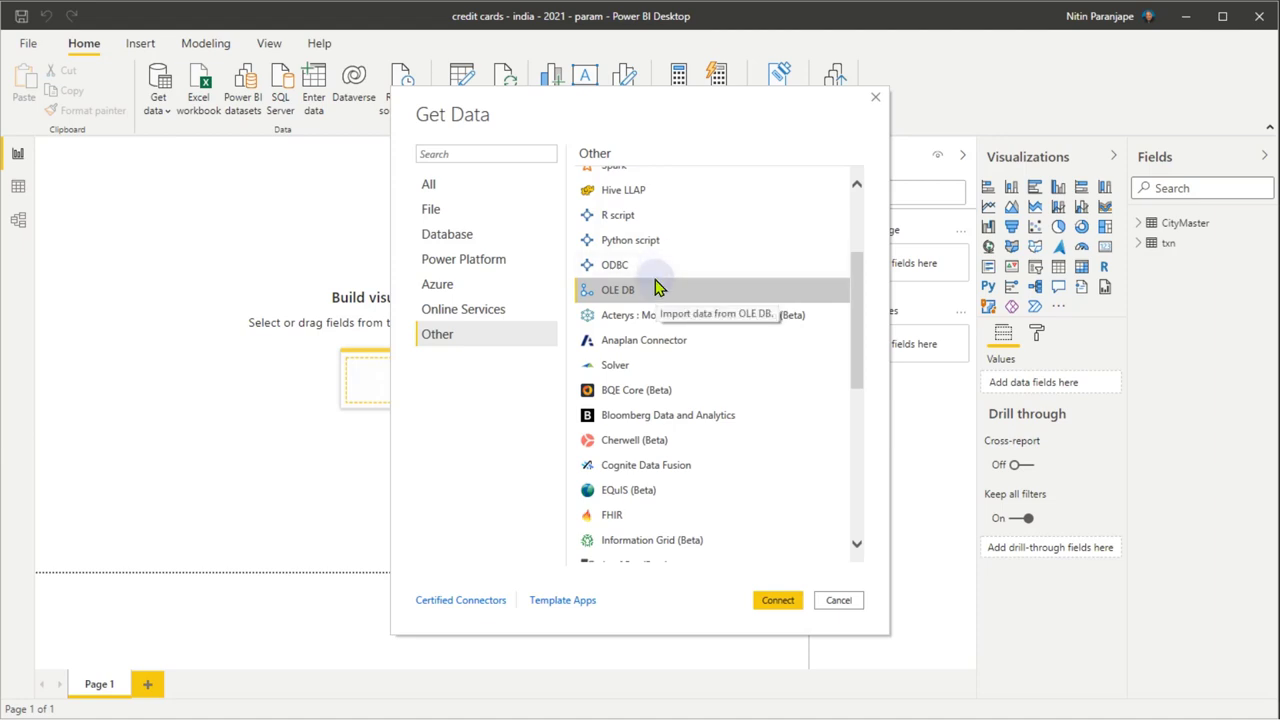
click(729, 445)
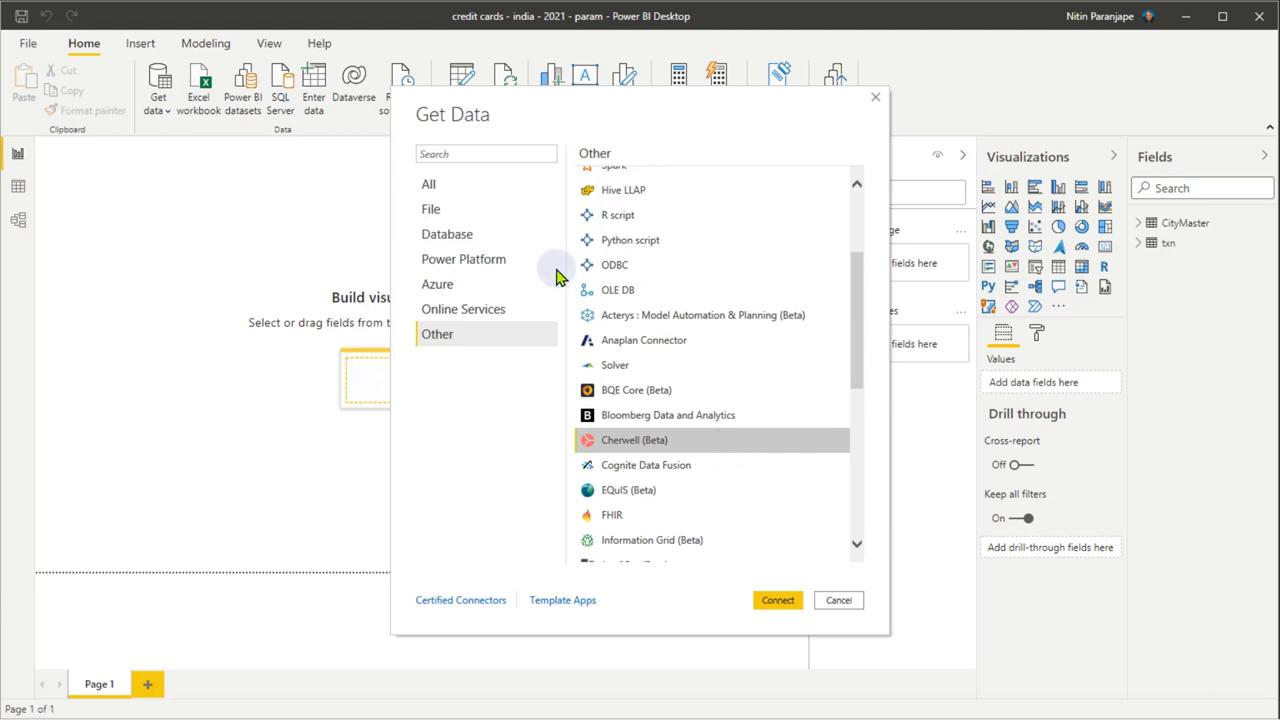
click(636, 267)
click(636, 290)
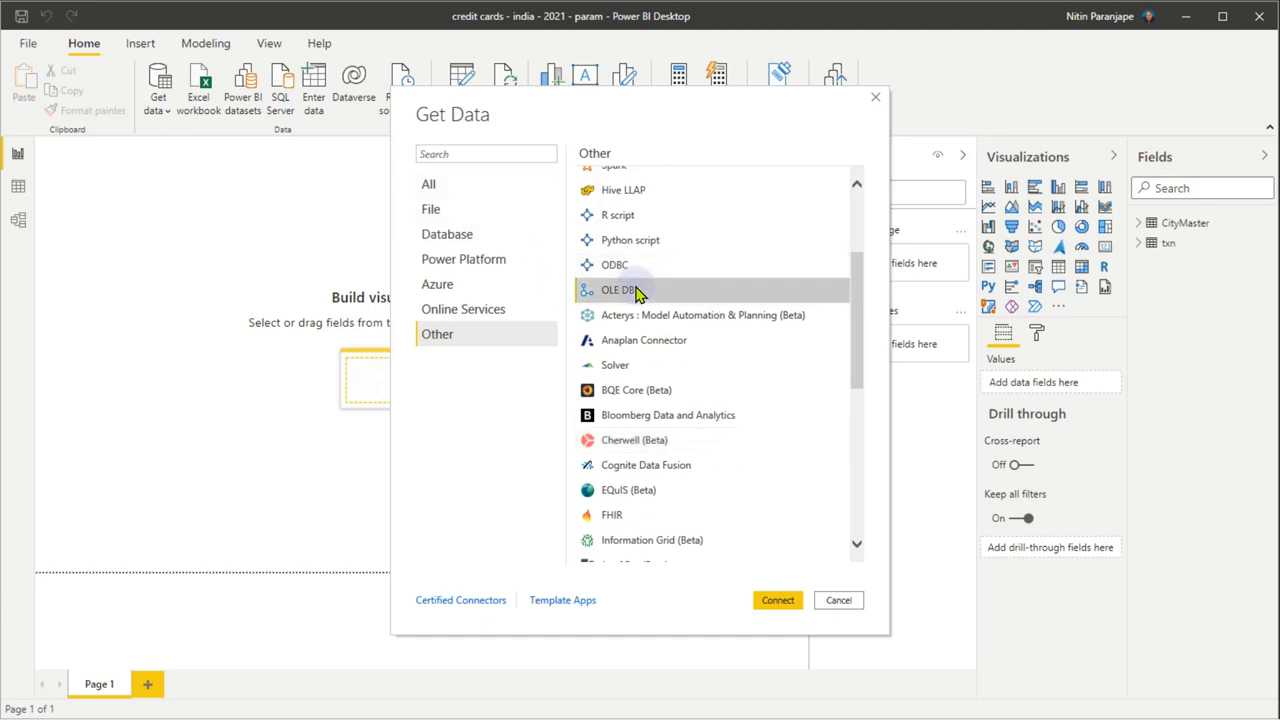
click(842, 600)
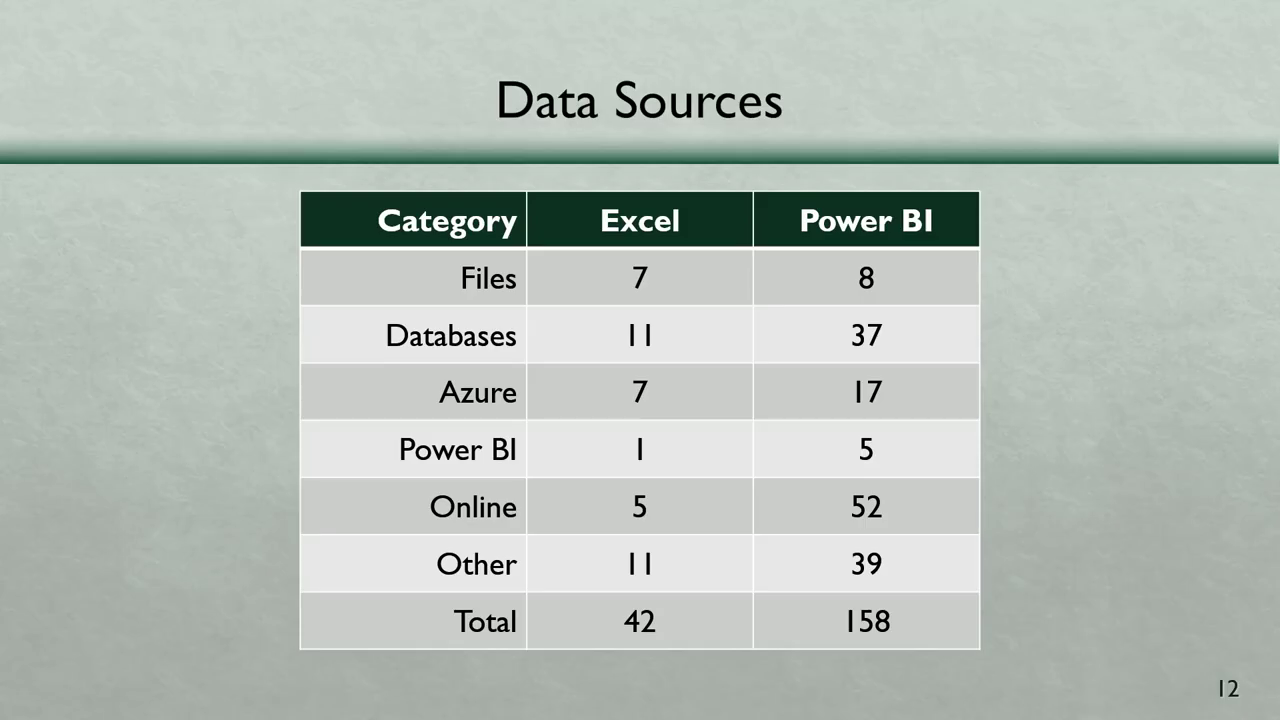
key(Right)
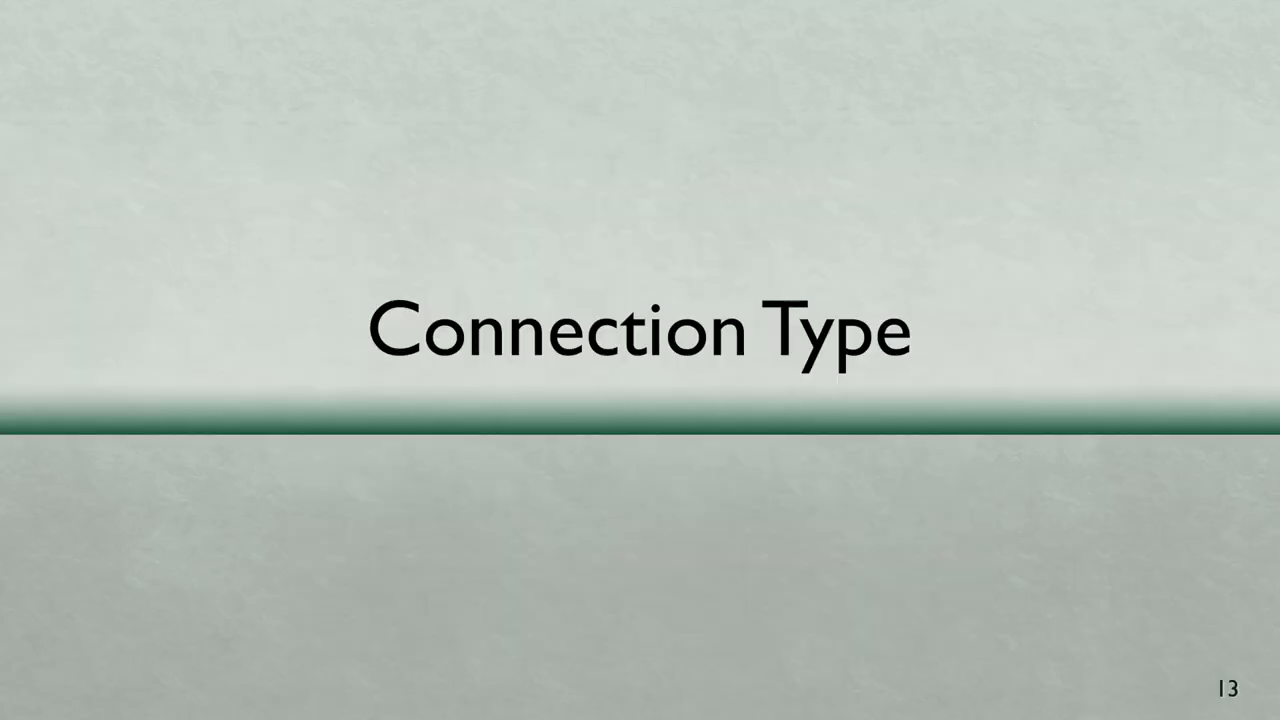
key(Right)
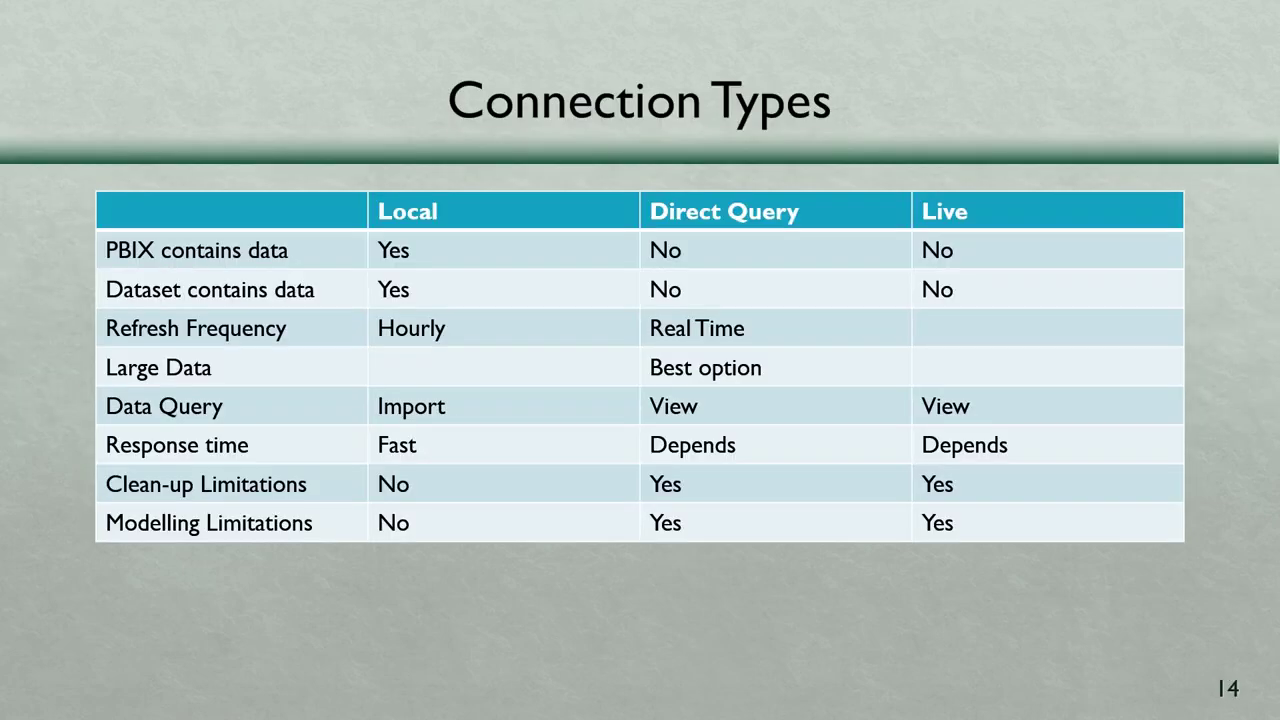
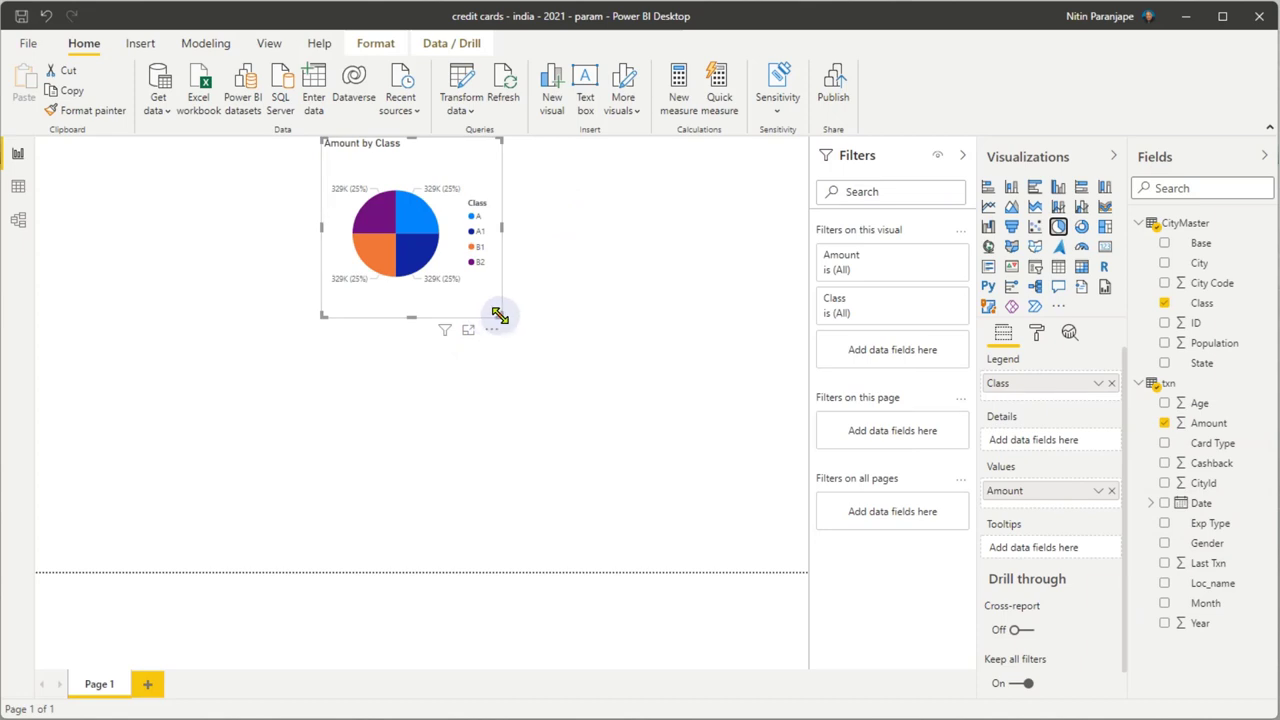
Enlarge the Amount by Class pie chart to roughly twice its width and nearly twice its height
drag(500, 315, 676, 462)
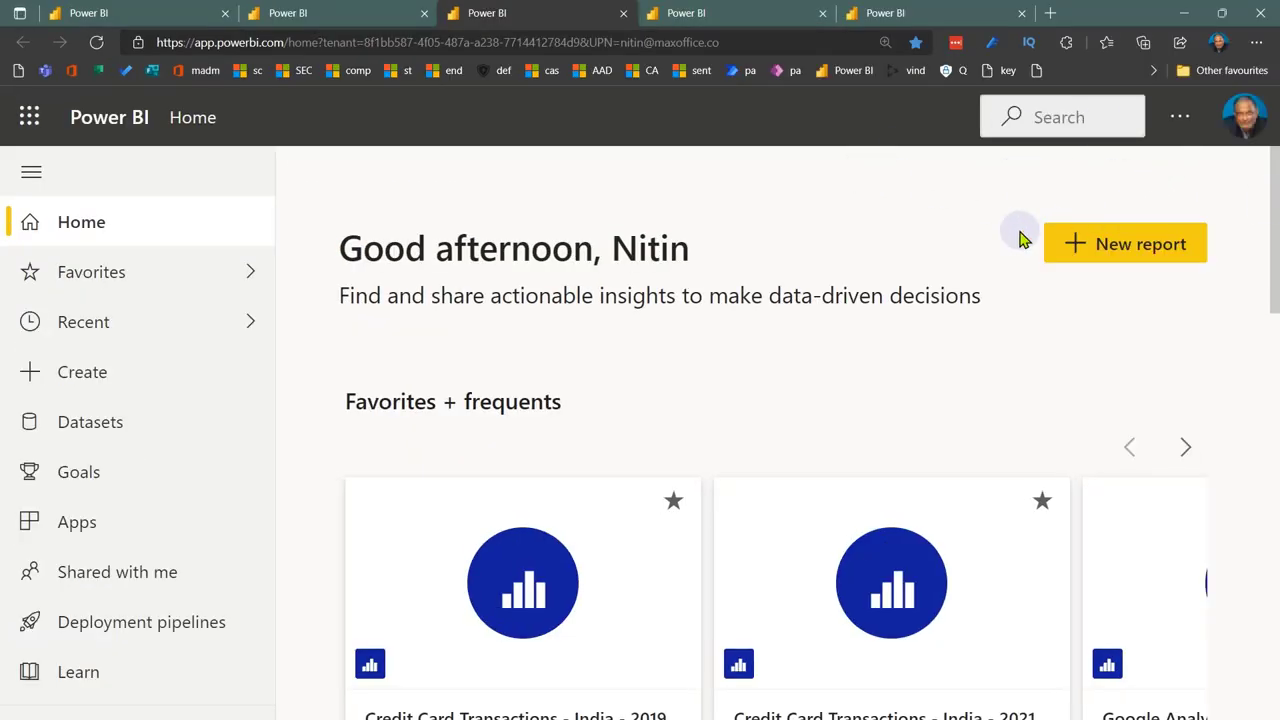
Switch to the Power BI service home page in the browser, reduce its page zoom and display the available downloads
key(ctrl+minus)
key(ctrl+minus)
key(ctrl+minus)
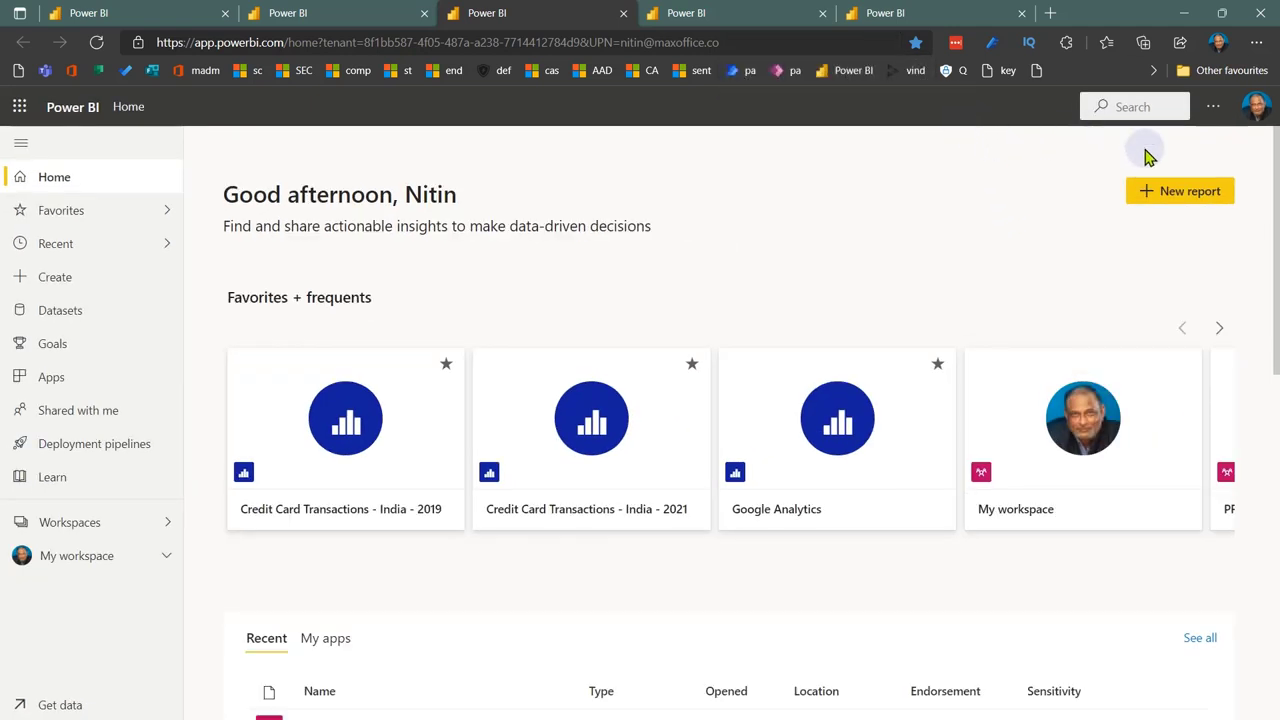
click(1214, 108)
mouse_move(1128, 200)
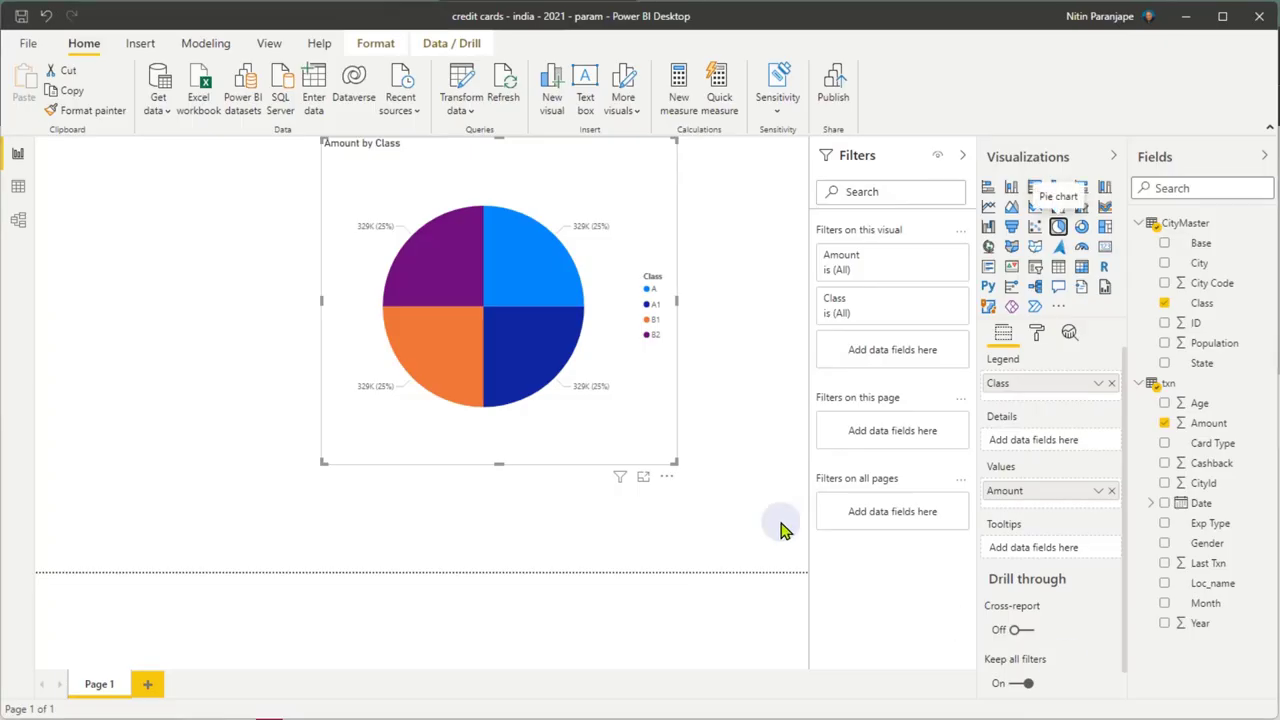
Switch back to Power BI Desktop, view its file and sign-in options, and look at the CityMaster table before returning to the report
click(24, 42)
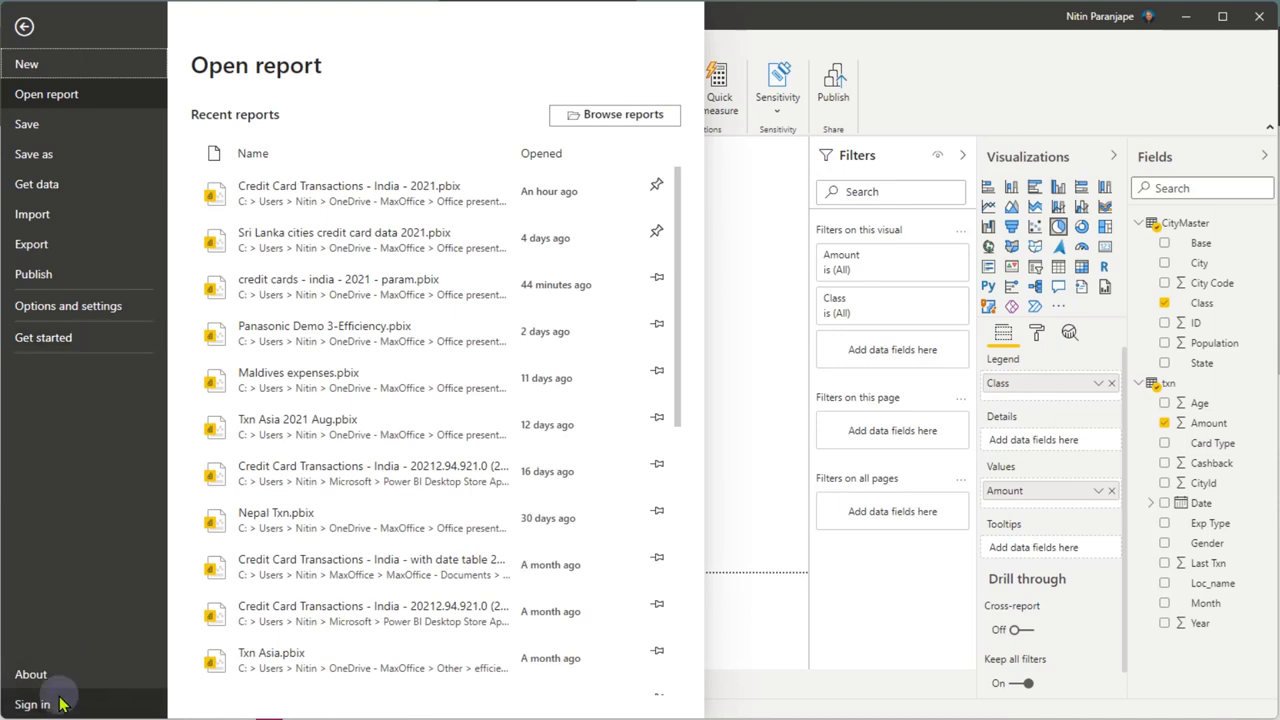
click(771, 636)
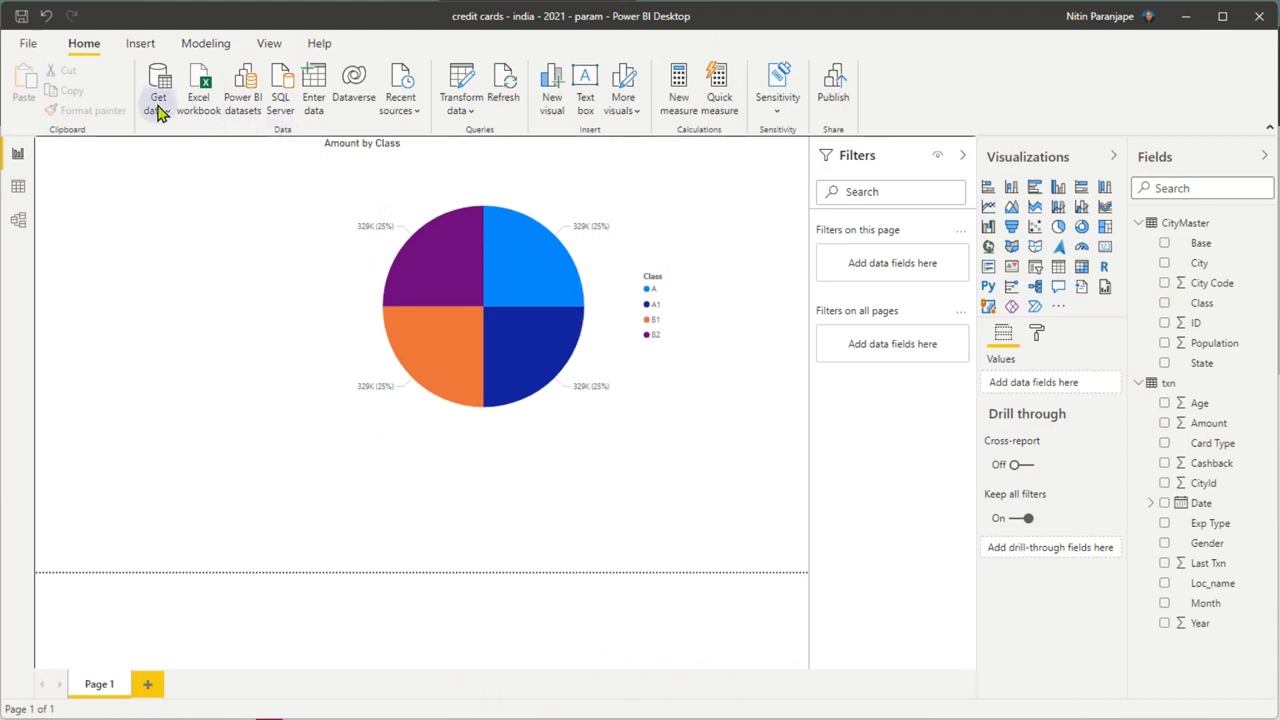
click(19, 188)
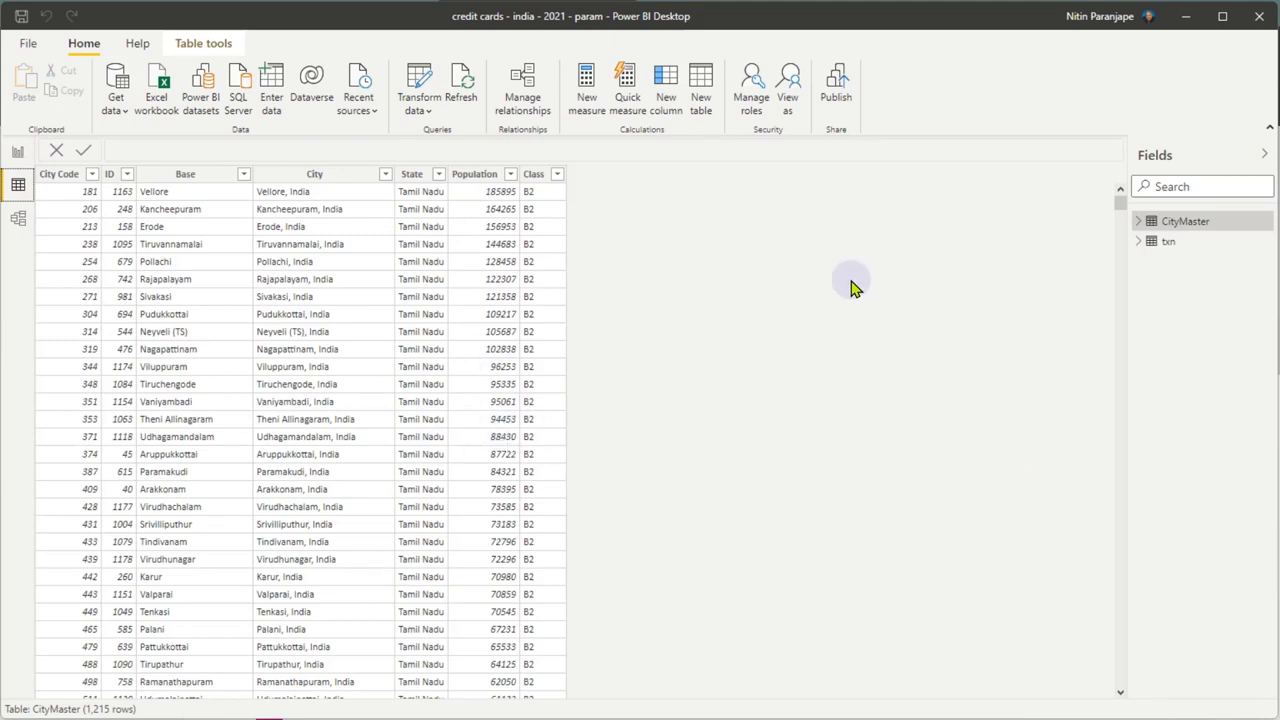
click(18, 155)
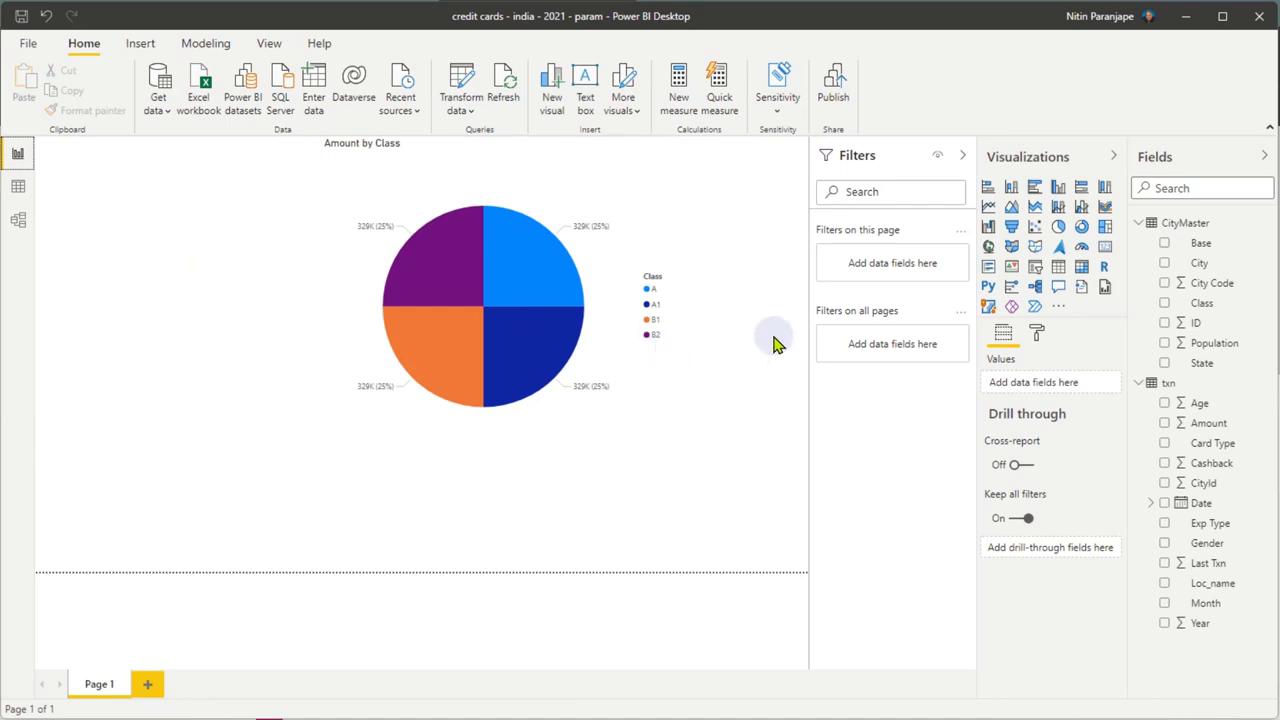
Try to save the report, and bring up saving a copy as a Power BI file (*.pbix) without completing it
click(28, 43)
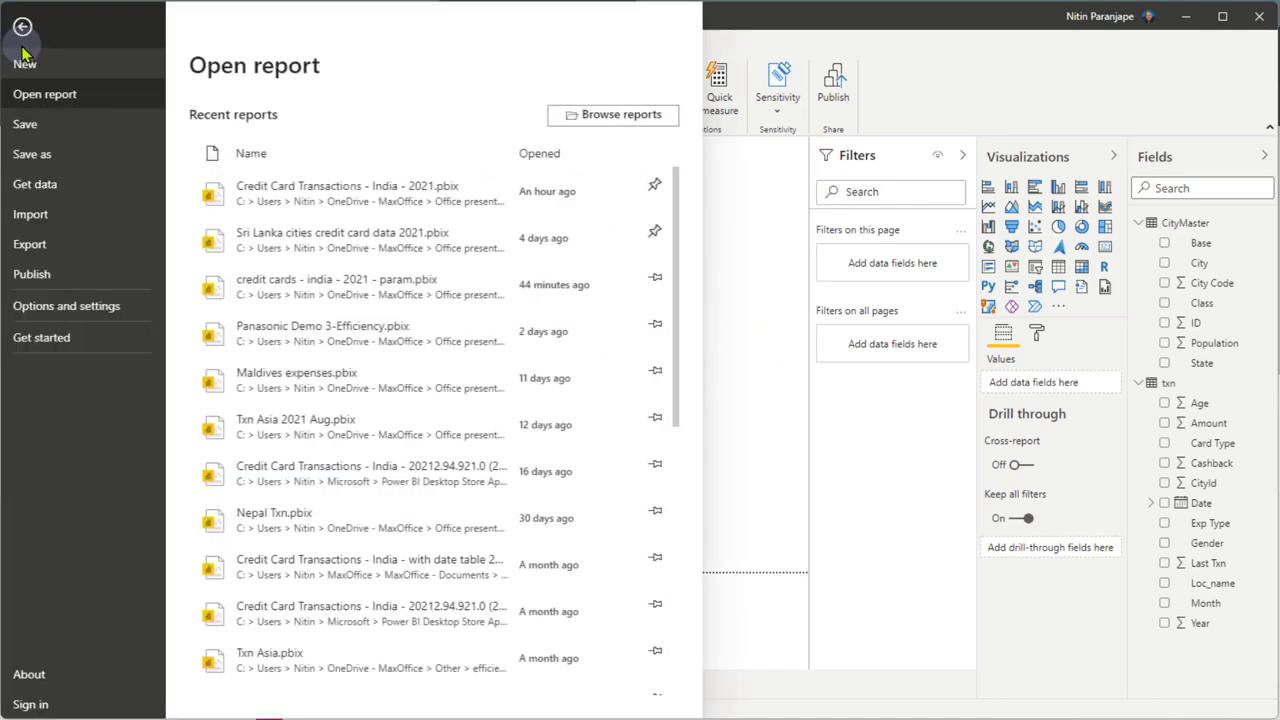
click(47, 121)
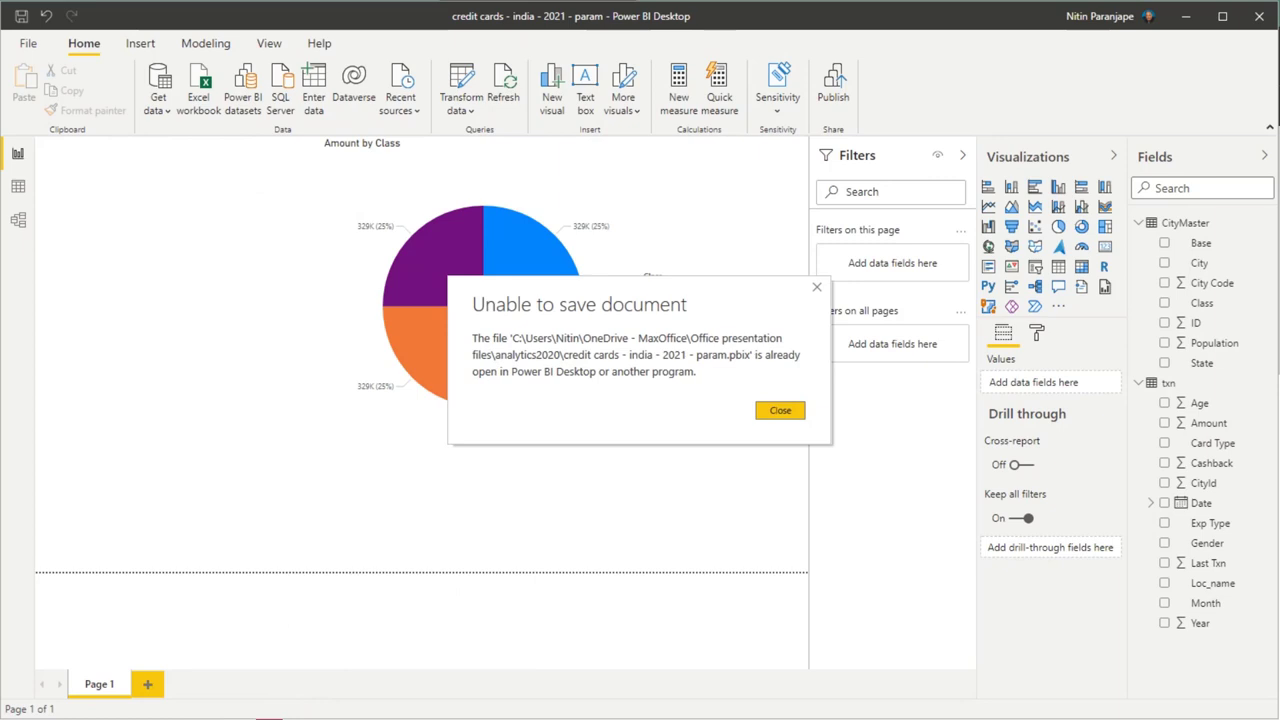
click(780, 410)
click(28, 45)
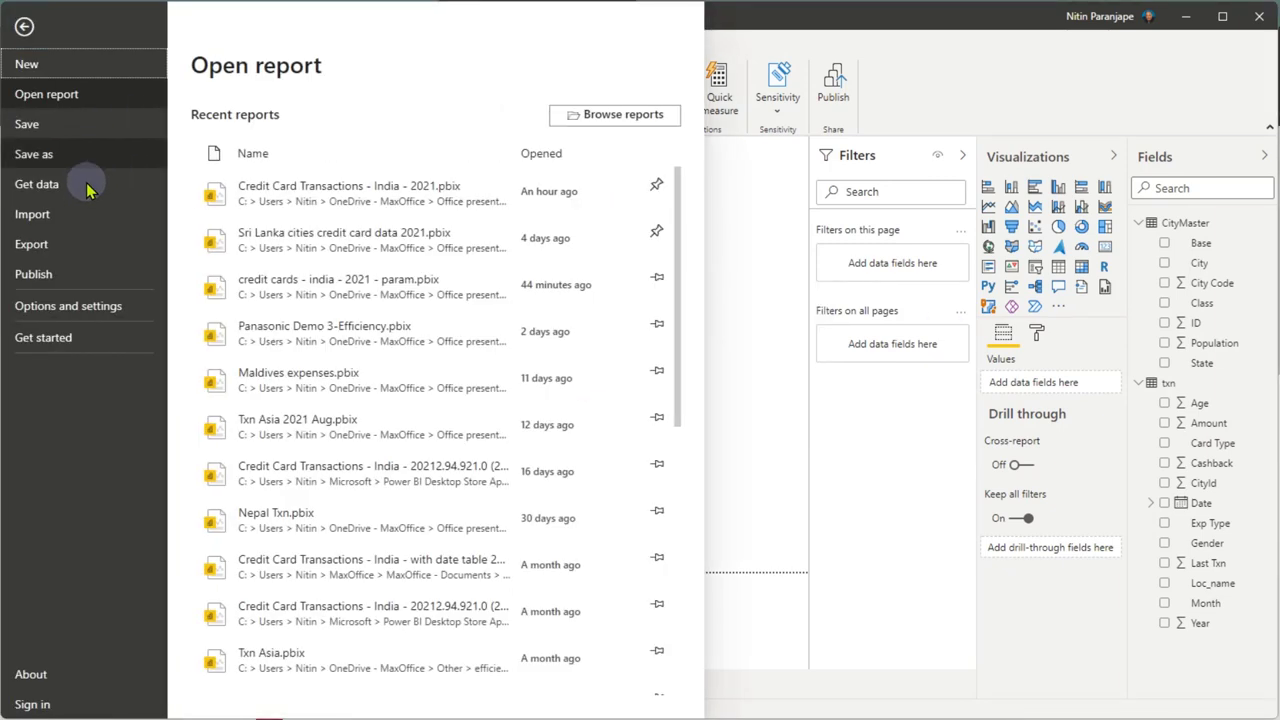
click(77, 160)
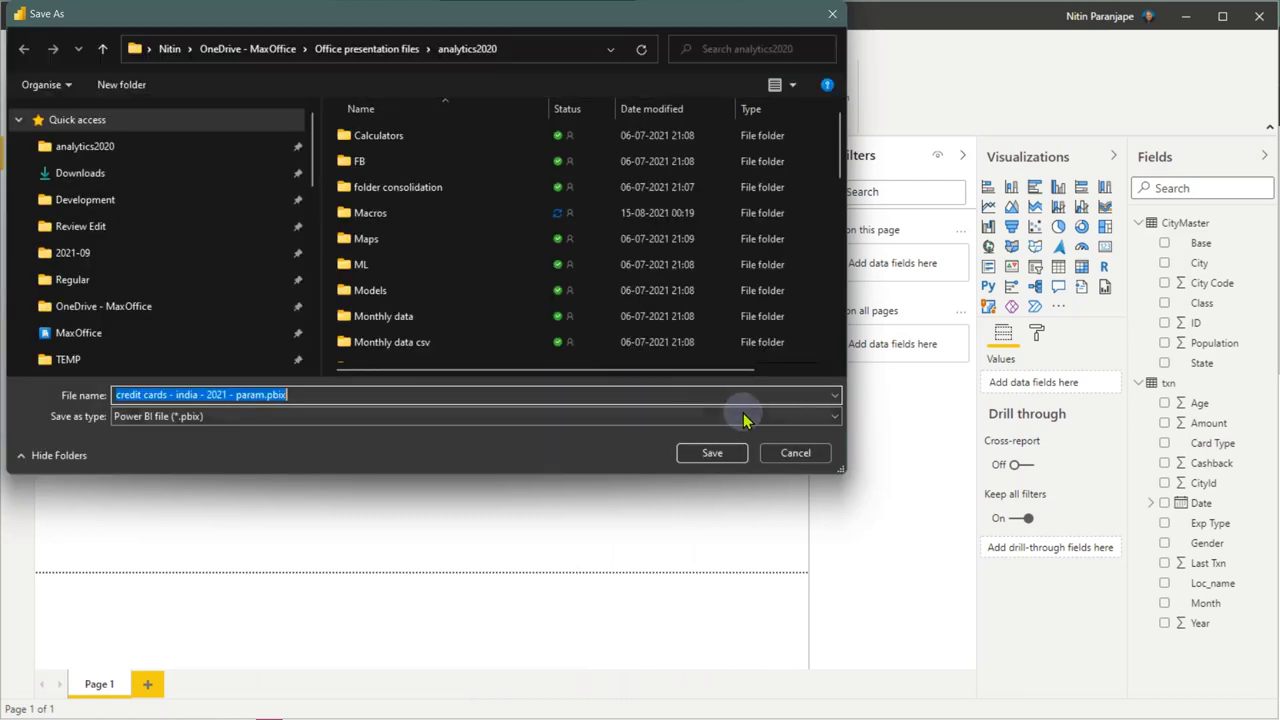
click(795, 453)
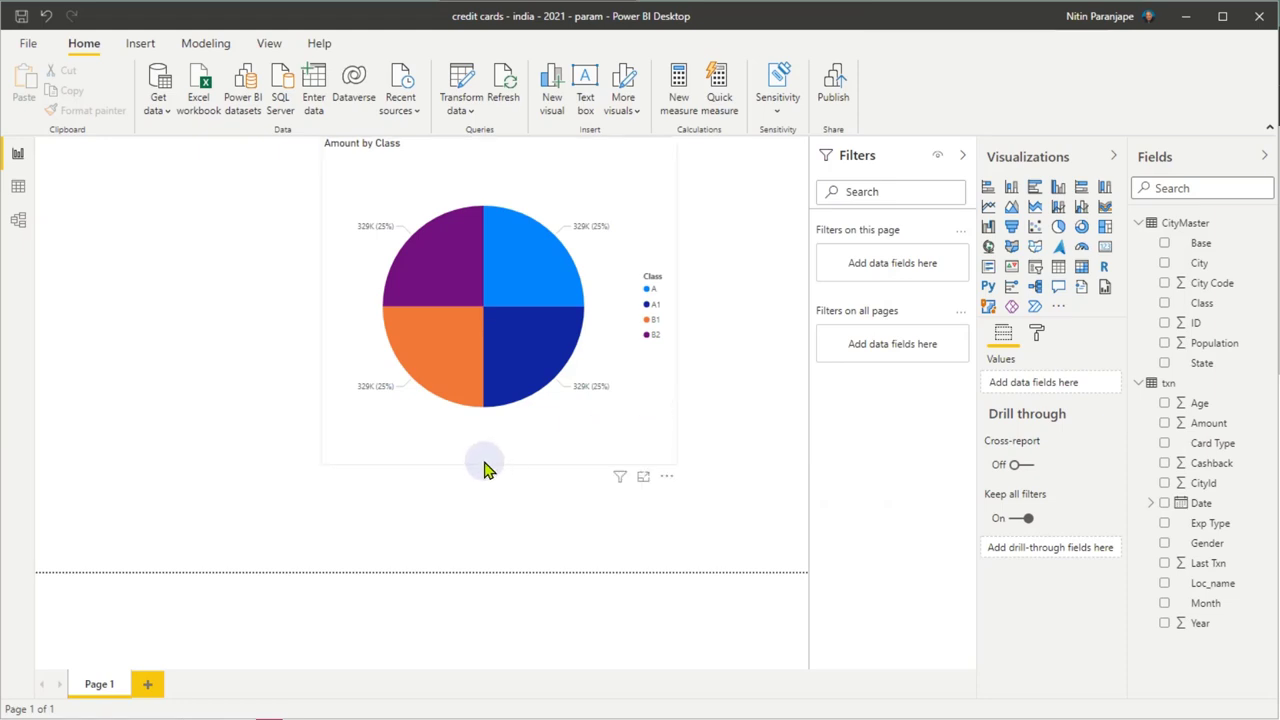
Move the Amount by Class pie chart slightly down on the report page and deselect it
click(557, 520)
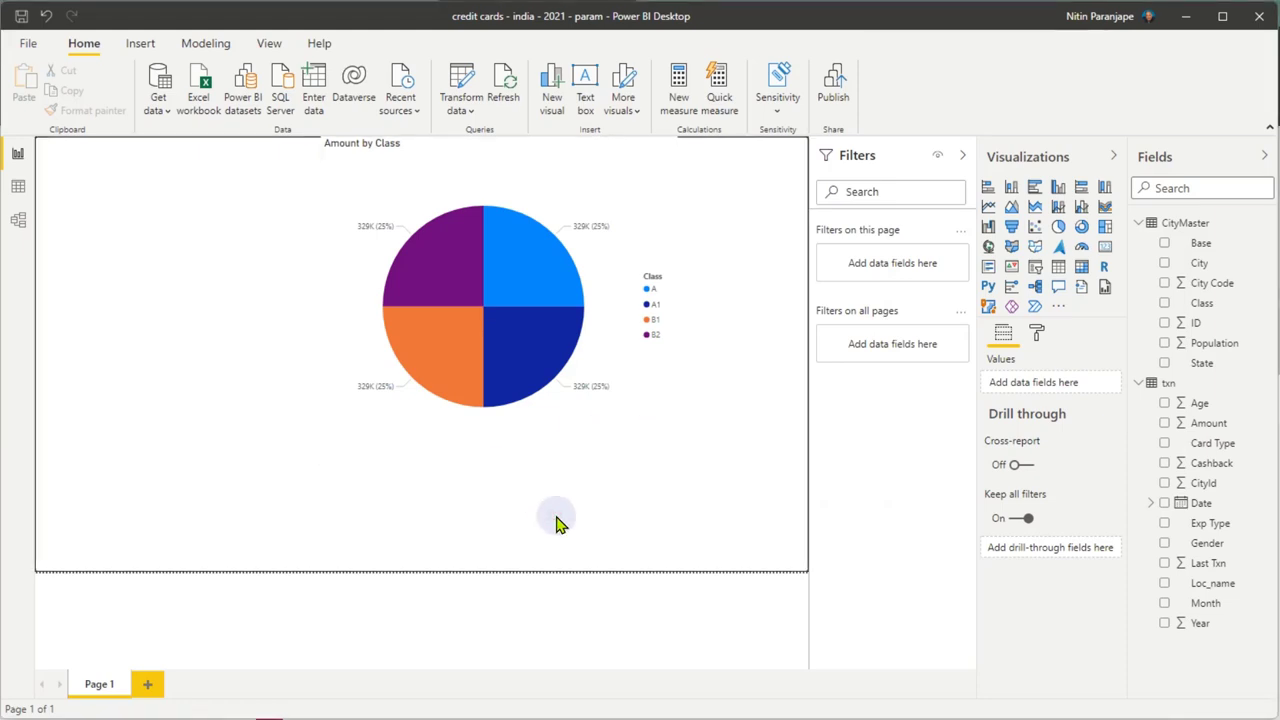
drag(509, 157, 509, 196)
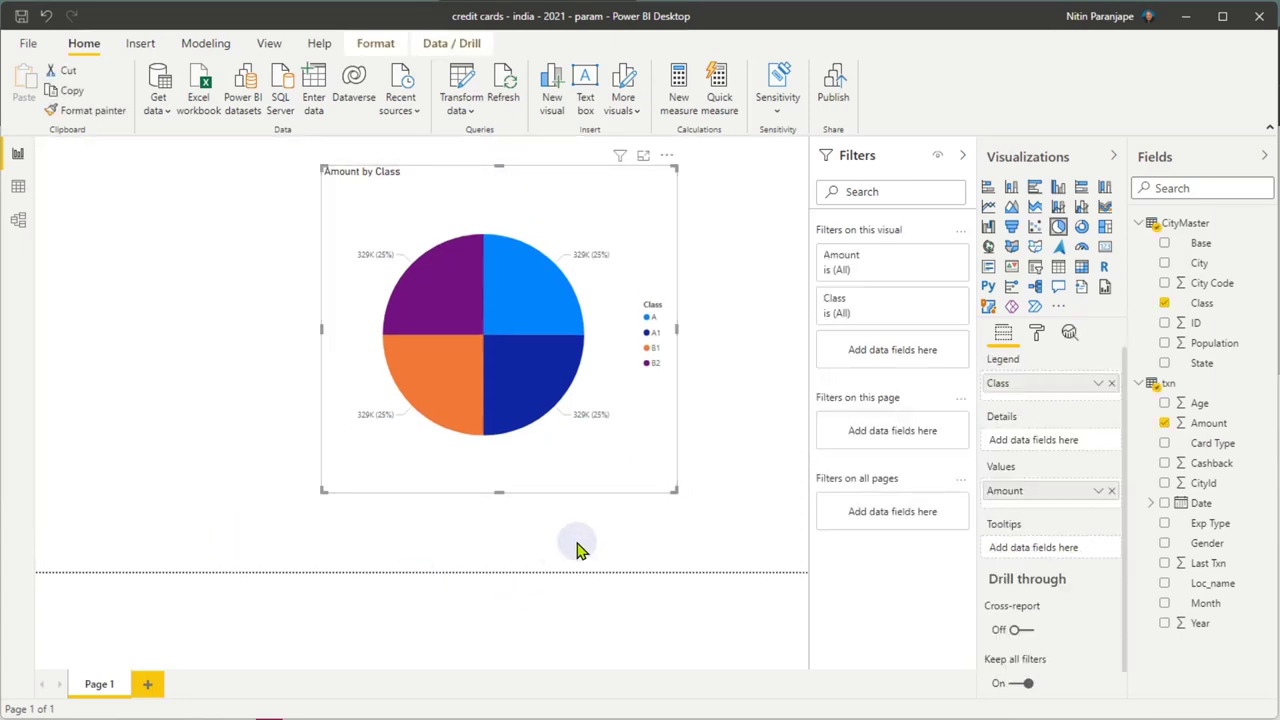
click(650, 535)
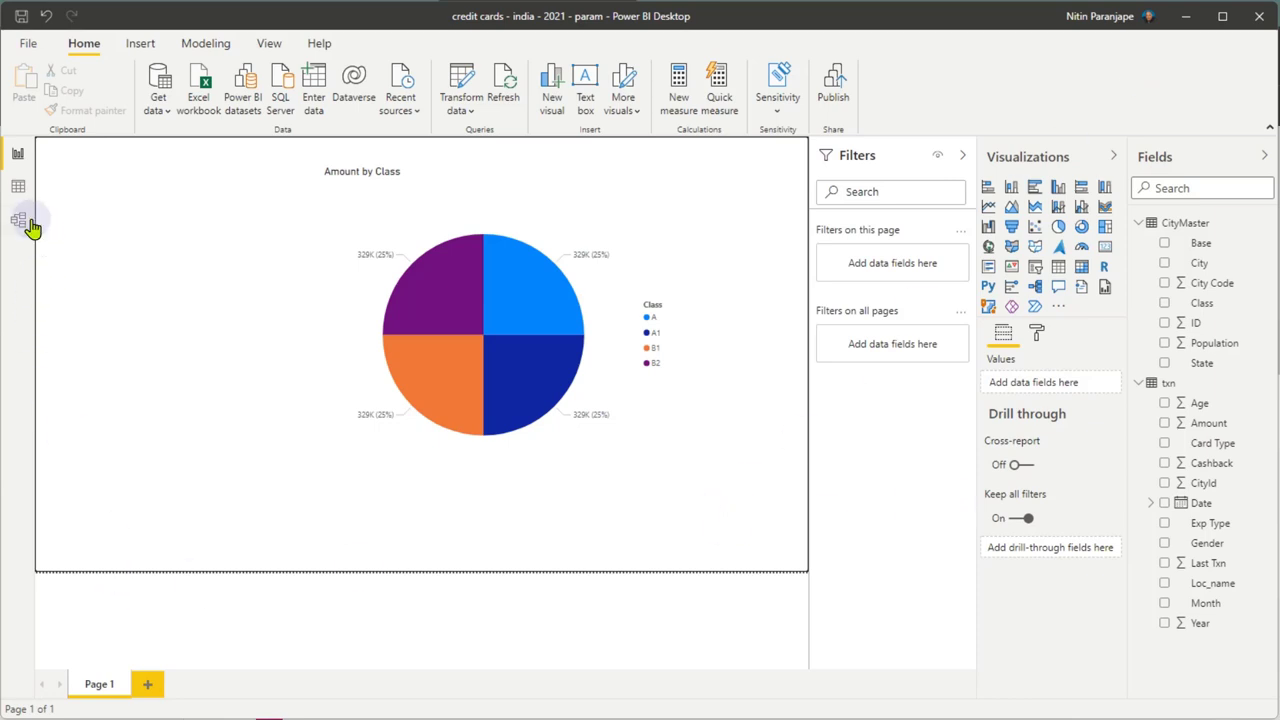
Examine the CityMaster table's data and compare the desktop report and data views with the Power BI service home page
click(18, 186)
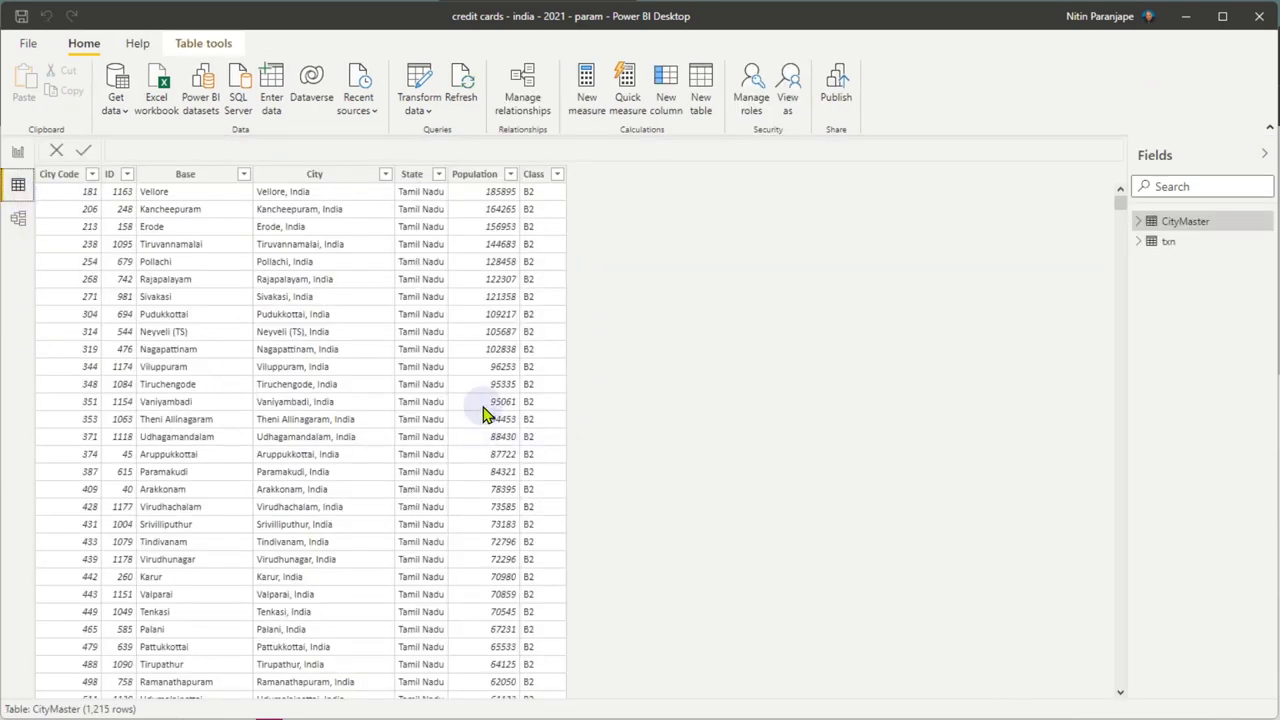
click(18, 153)
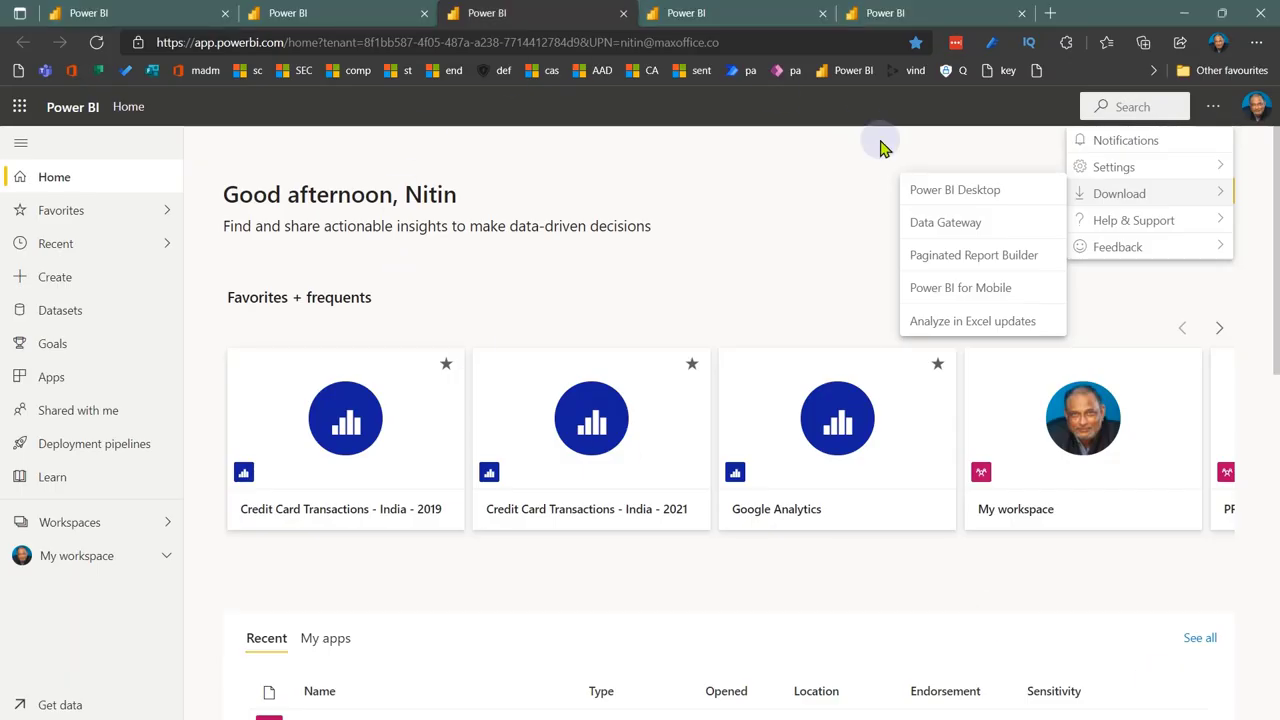
click(320, 14)
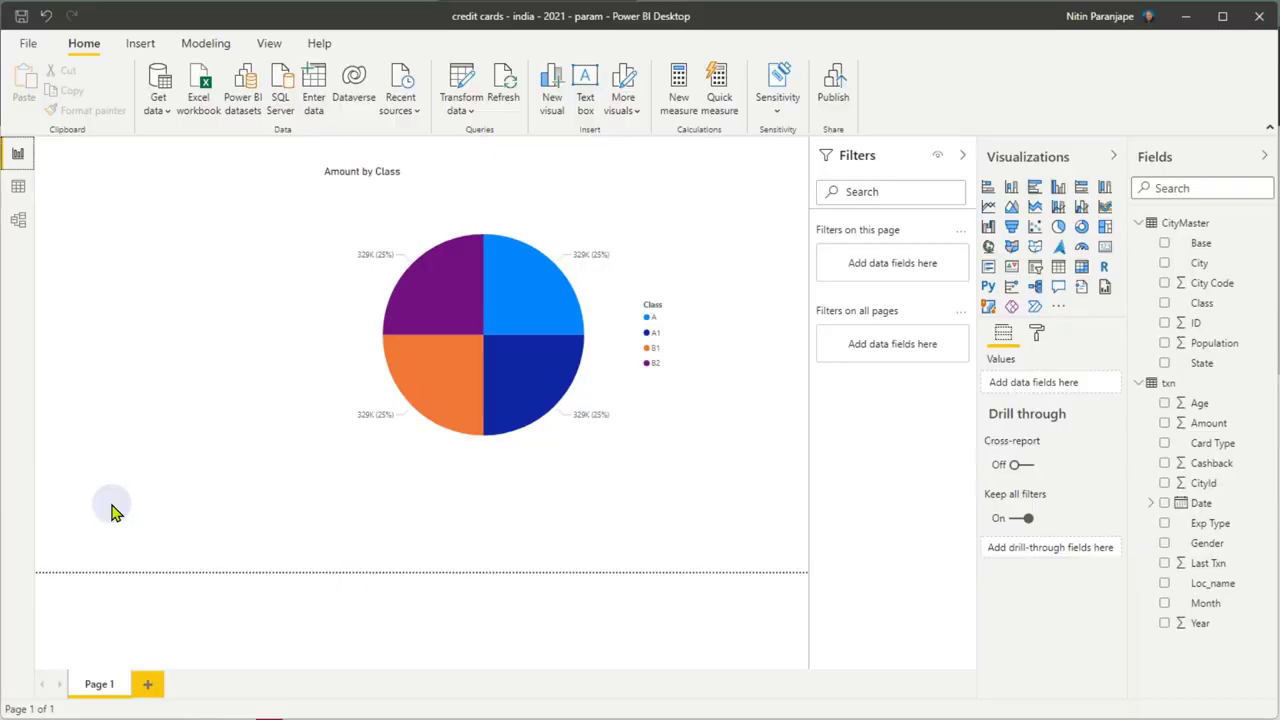
click(18, 186)
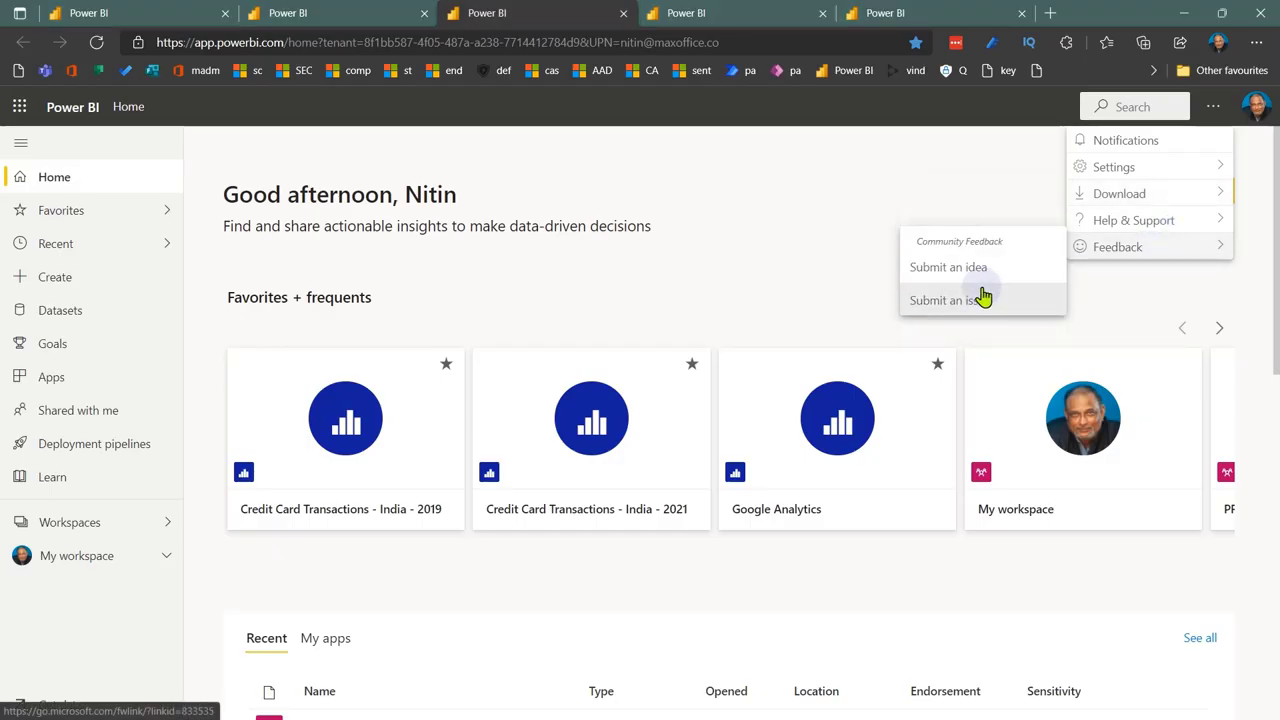
In the Power BI service's PR1 workspace, open the settings of the Credit Card Transactions - India - 2021 dataset
key(ctrl+shift+Tab)
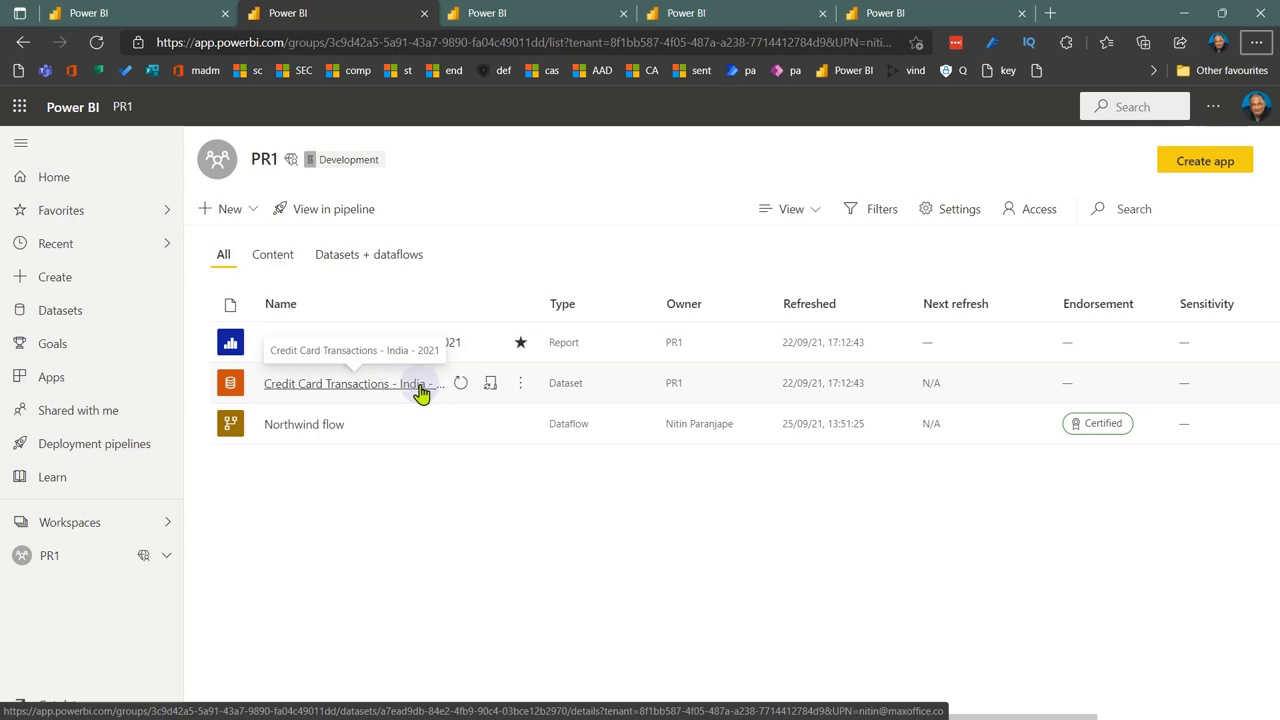
click(518, 384)
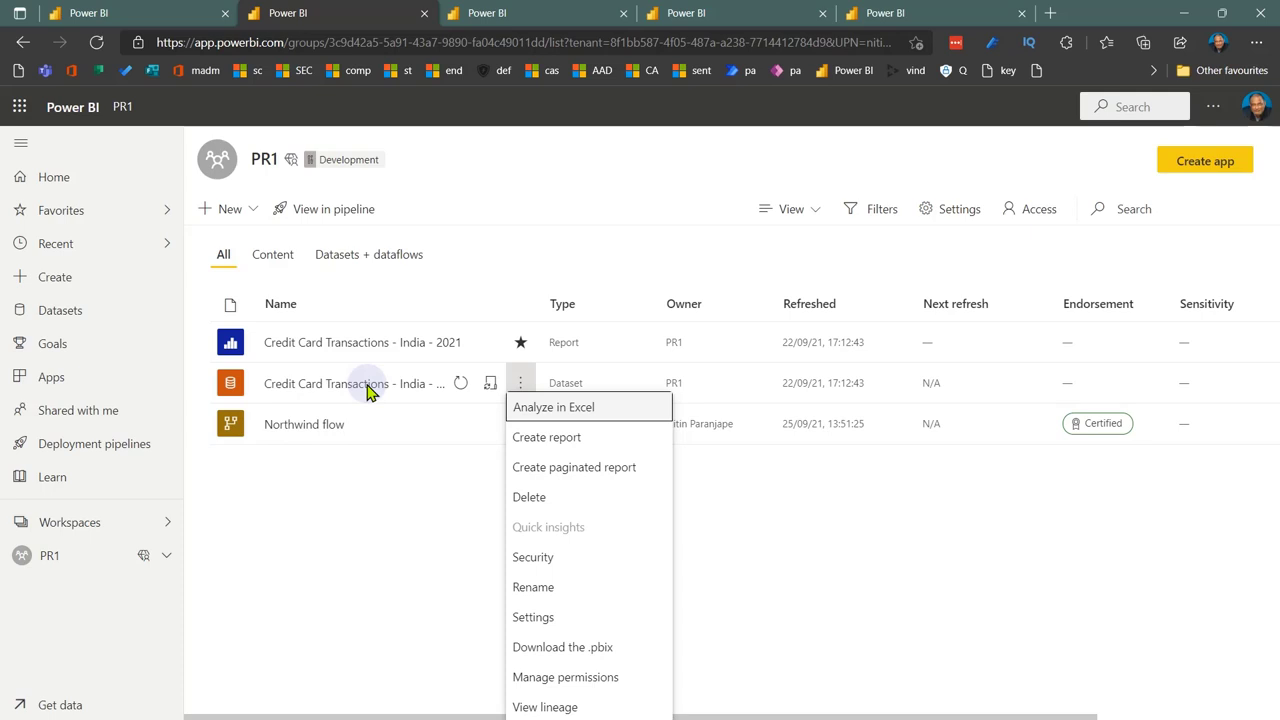
click(566, 614)
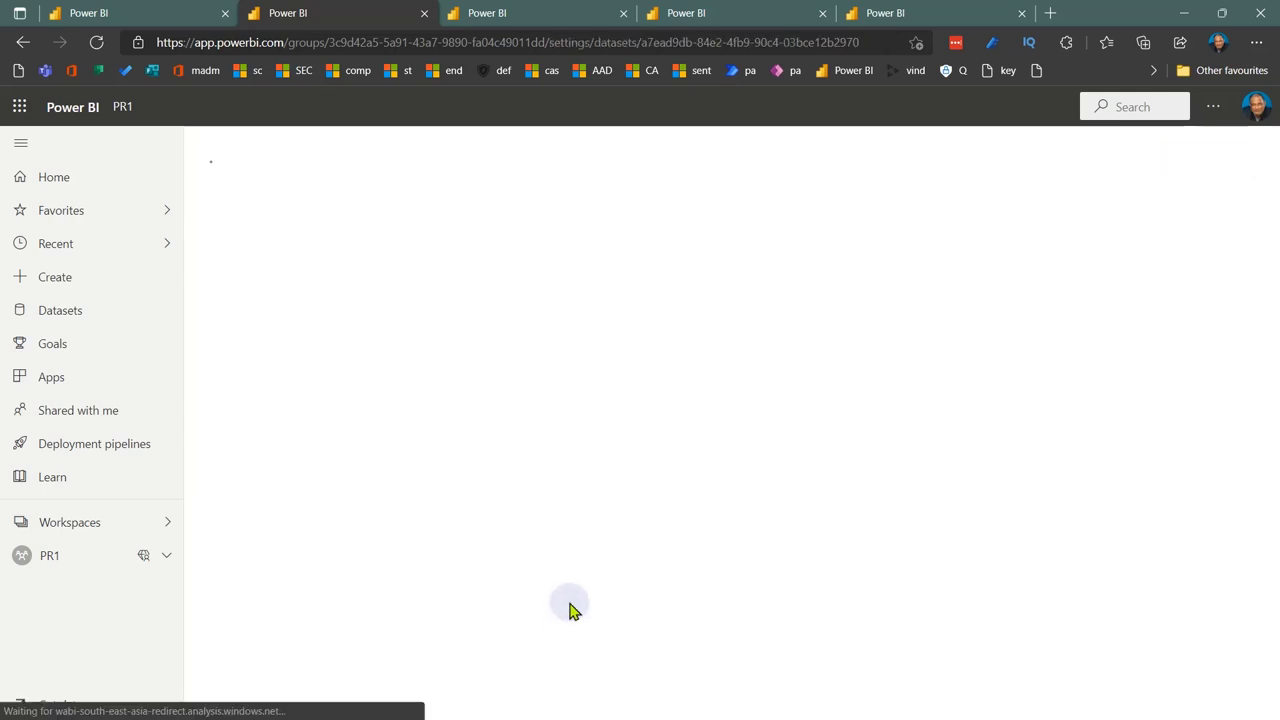
scroll(690, 478, down, 3)
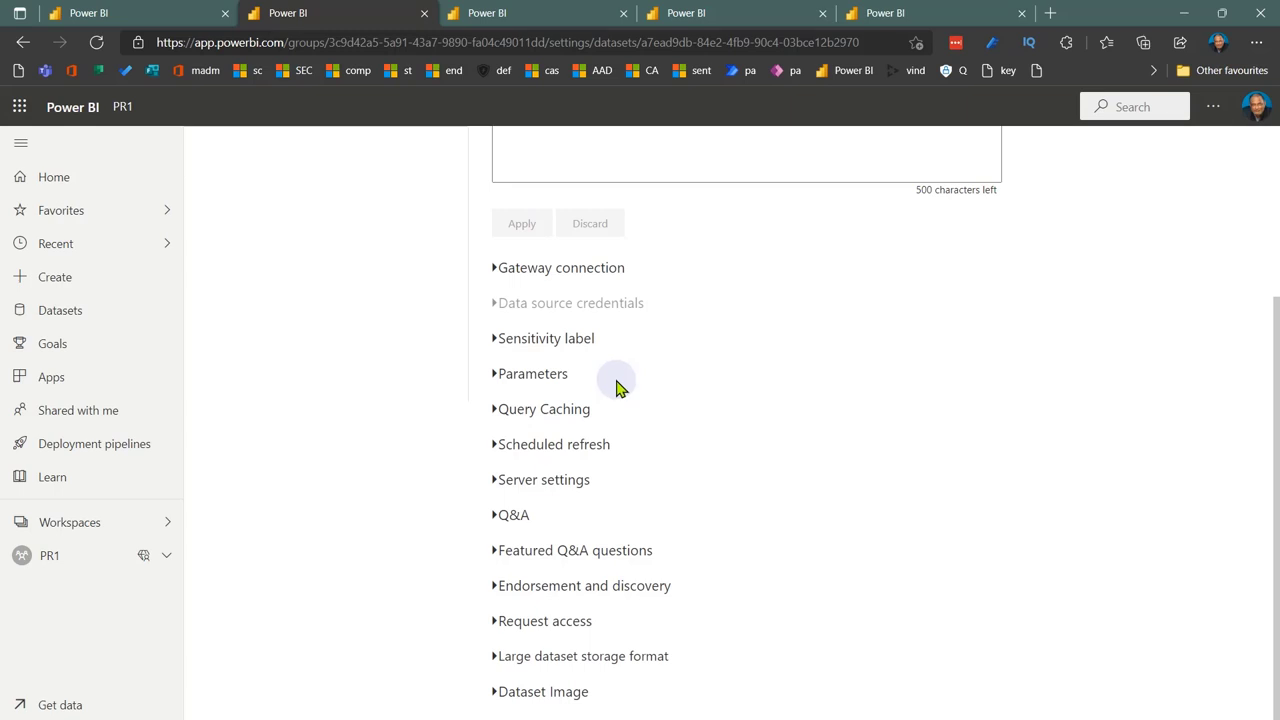
Expand the dataset's endorsement and discovery settings, select Promoted with Make discoverable enabled, and change the endorsement to Certified
click(494, 588)
scroll(769, 534, down, 2)
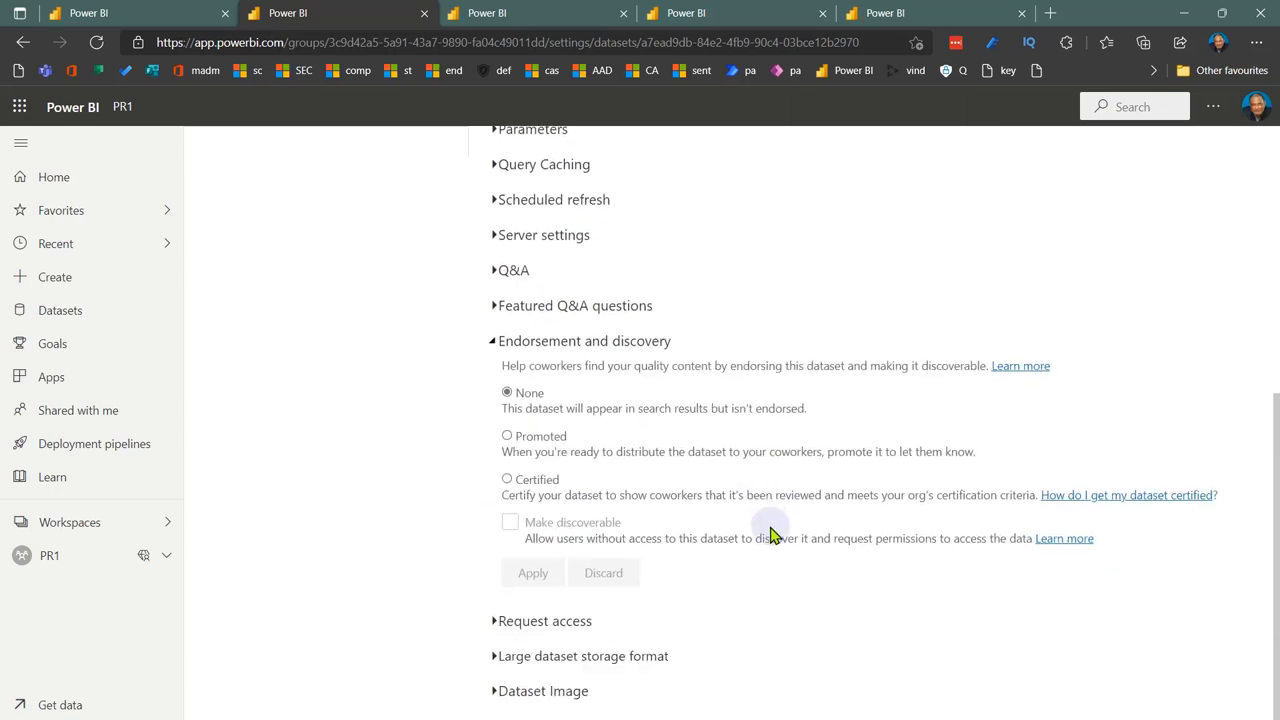
click(506, 436)
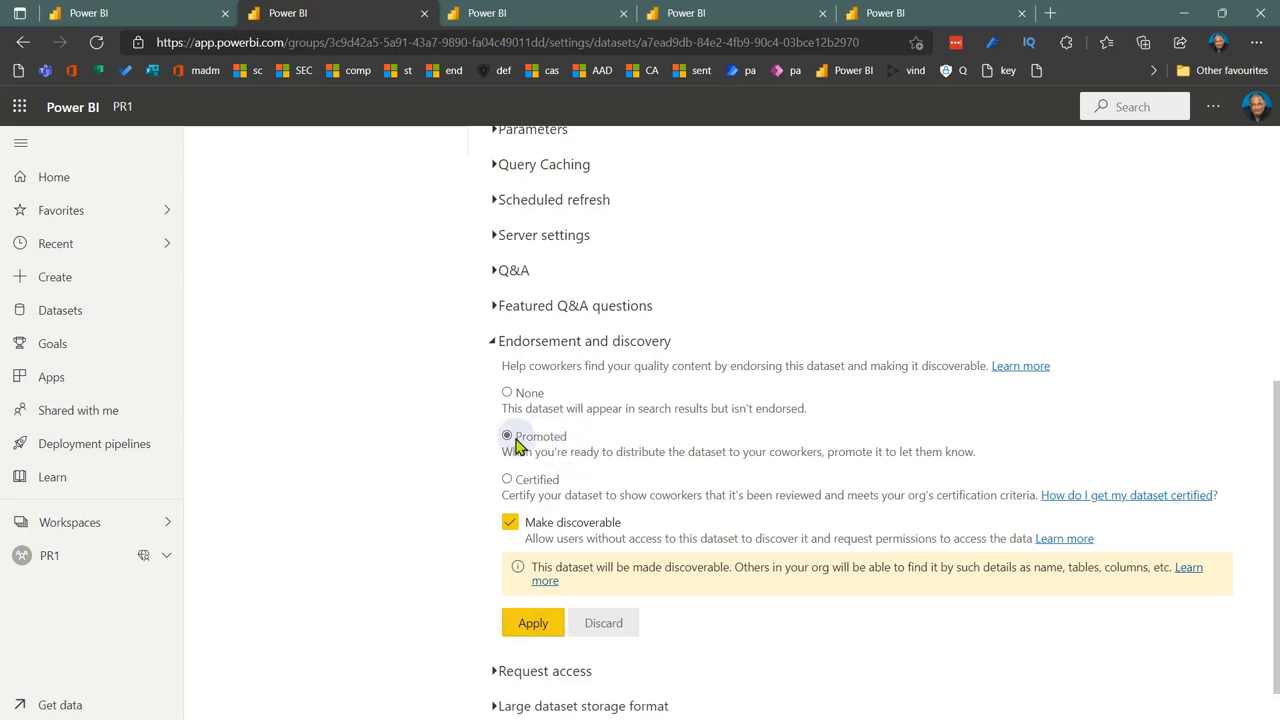
click(553, 630)
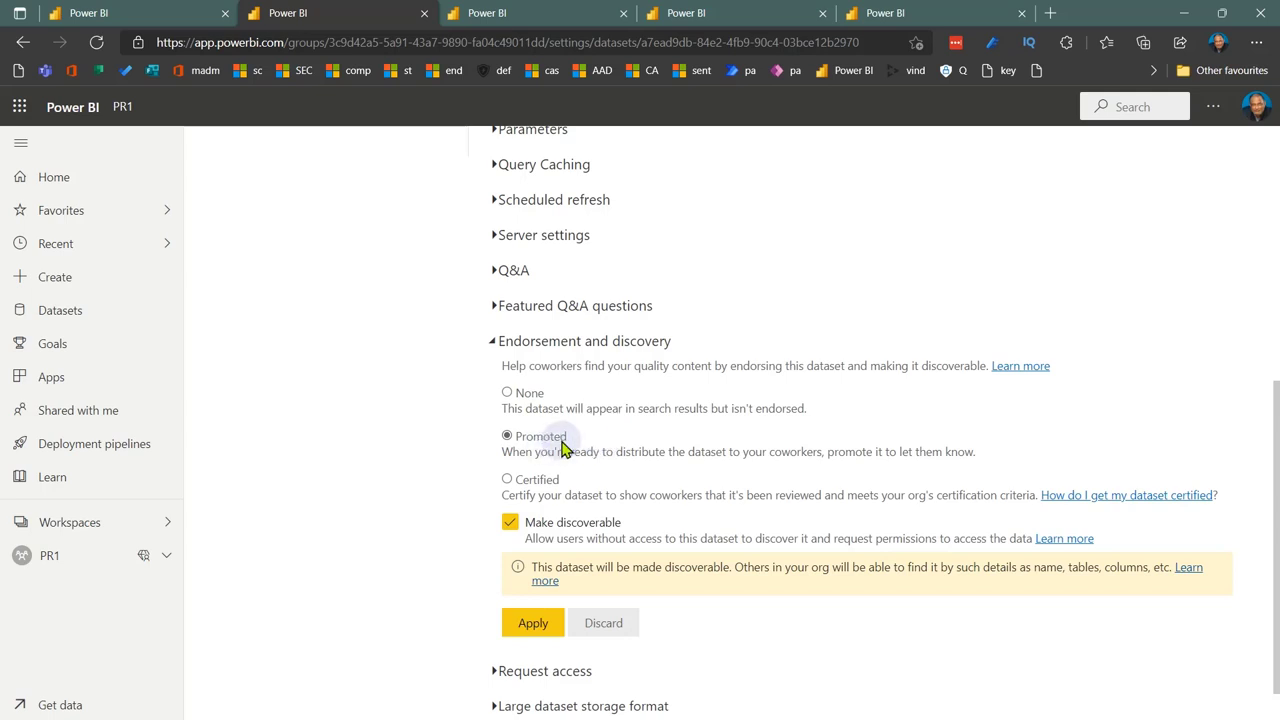
click(507, 481)
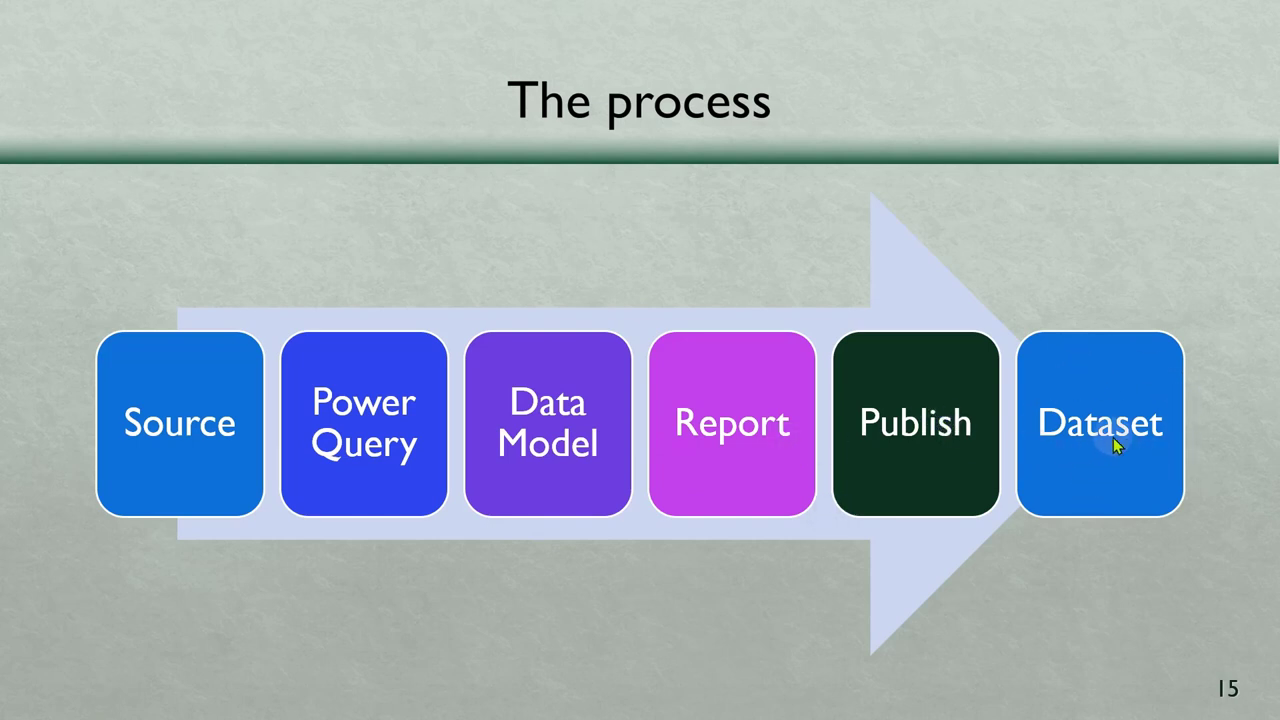
key(Right)
key(Right)
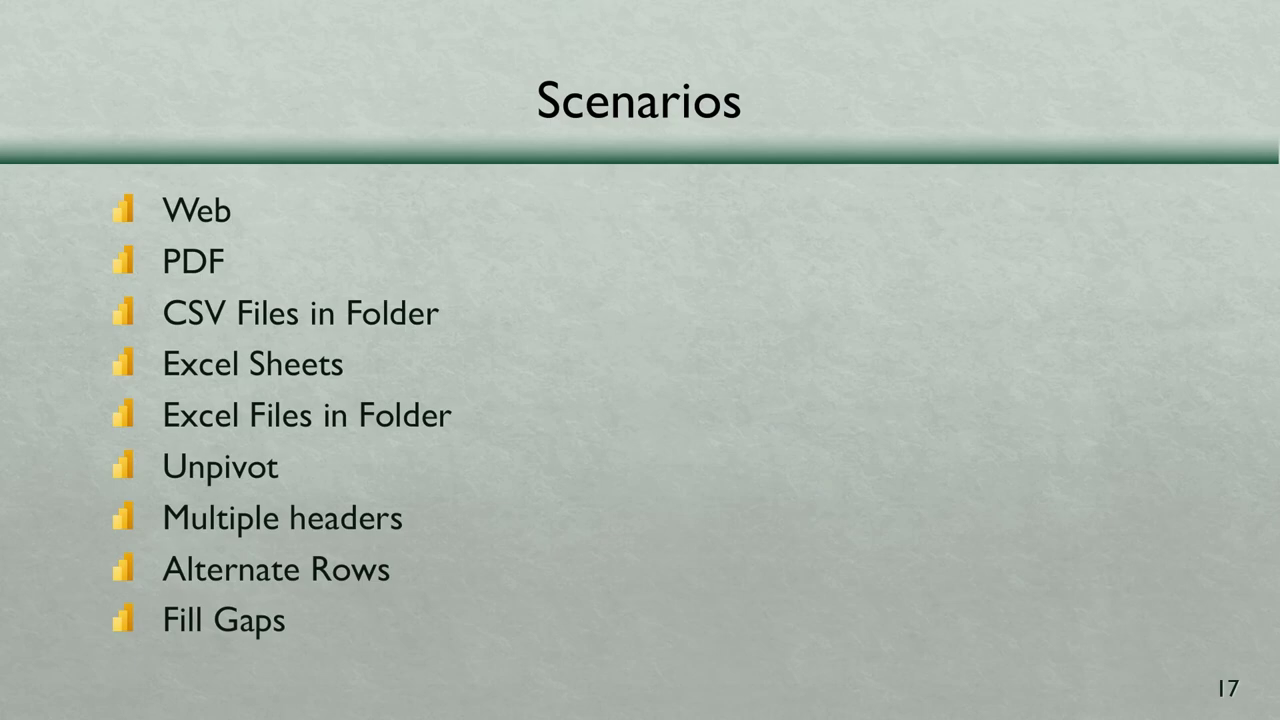
Switch to the browser with the Google results, open Wikipedia's List of tallest buildings and find the "Tallest buildings in the world" table at 100% zoom
key(alt+Tab)
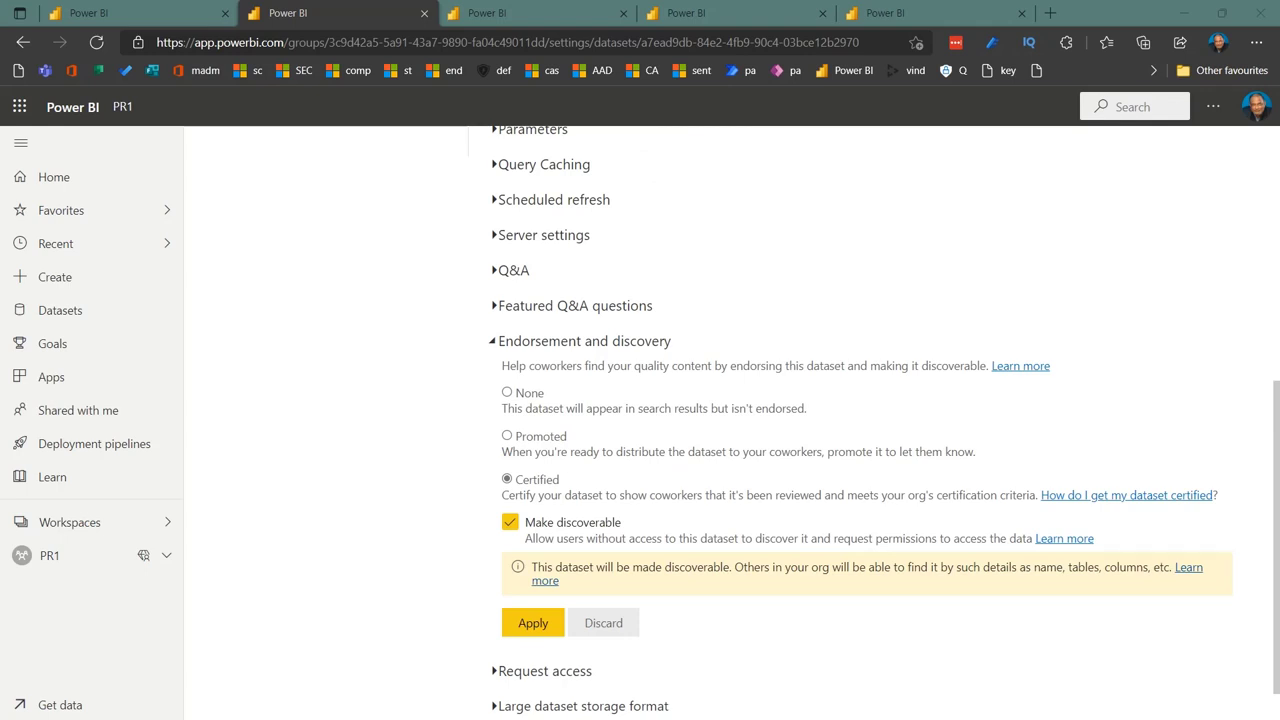
key(alt+Tab)
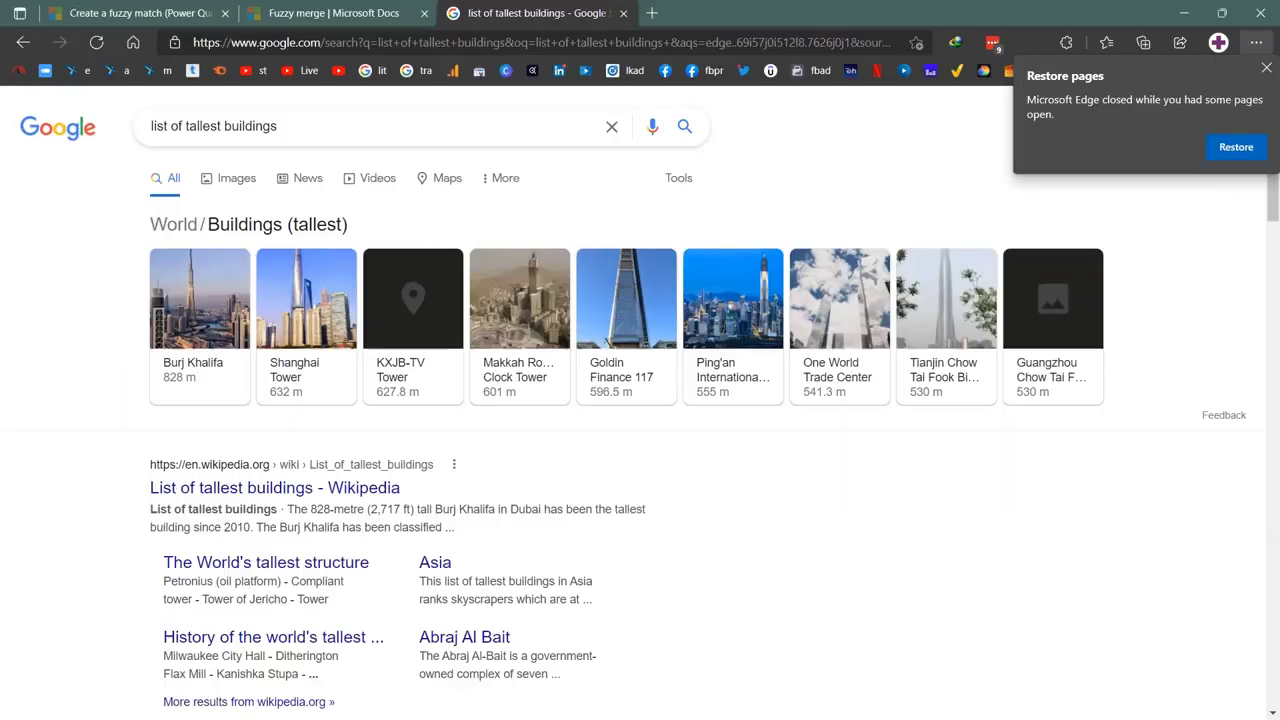
click(297, 498)
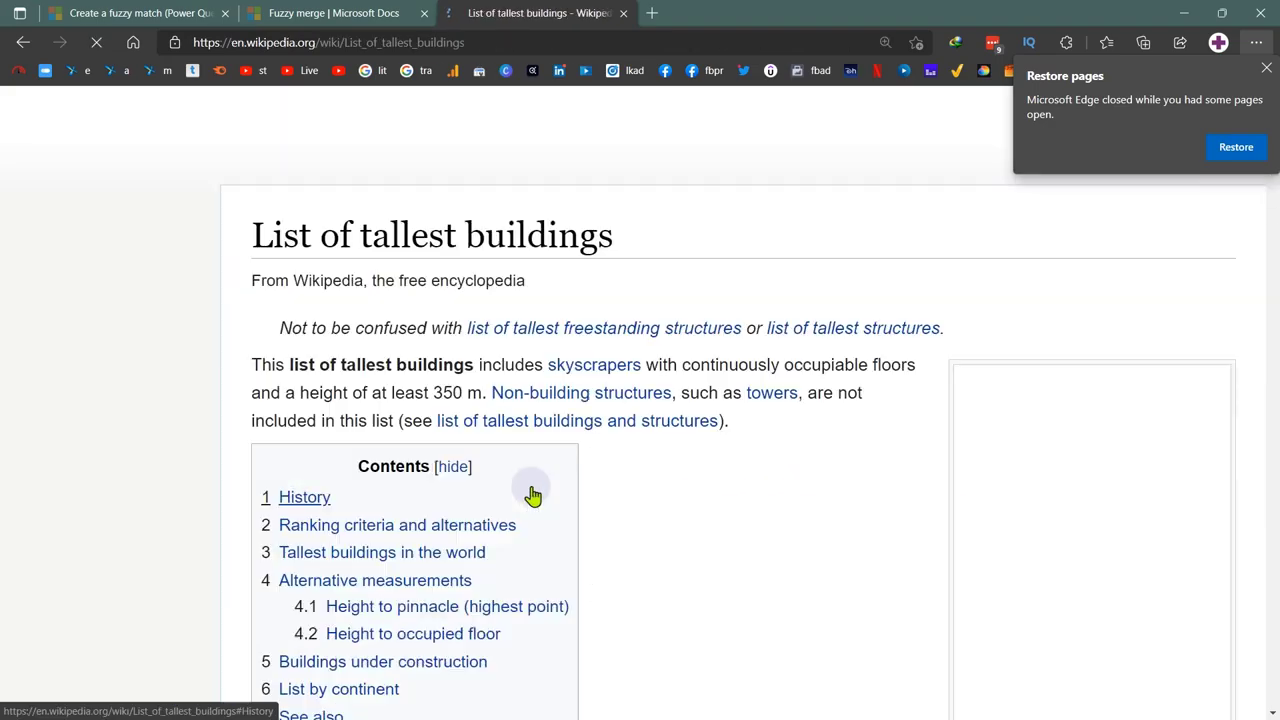
scroll(686, 516, down, 3)
scroll(686, 516, down, 15)
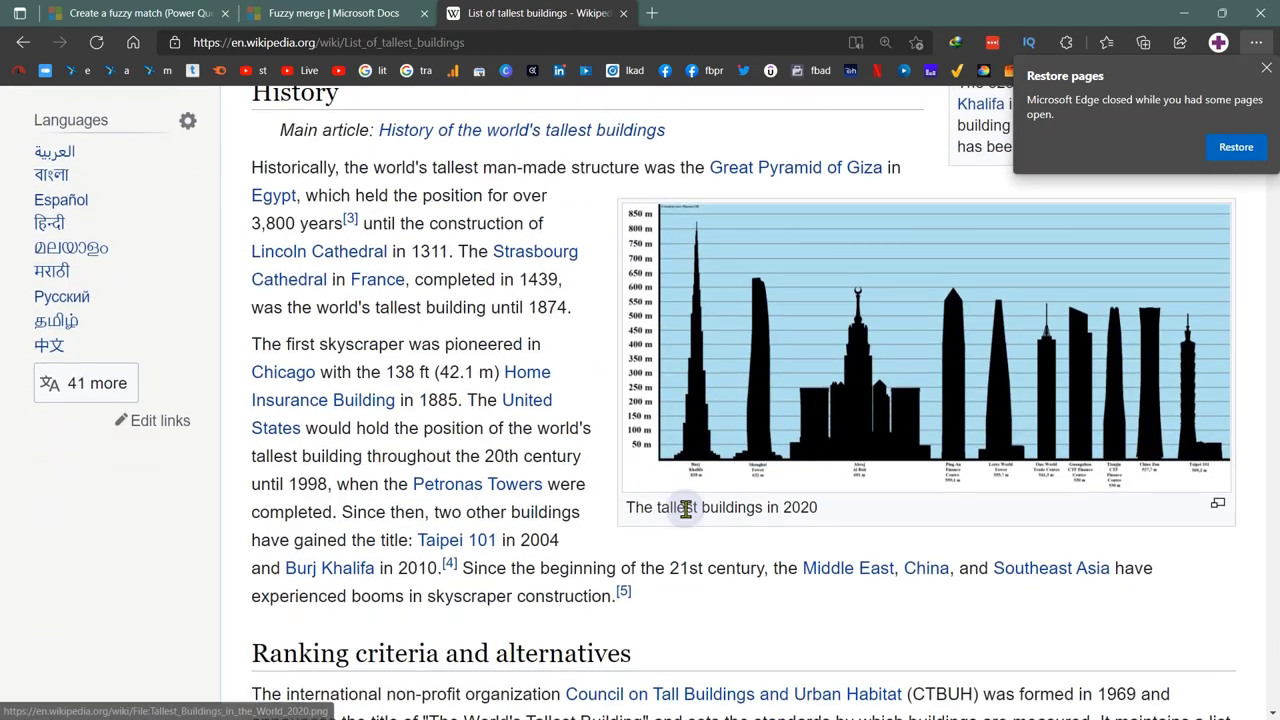
scroll(686, 509, down, 5)
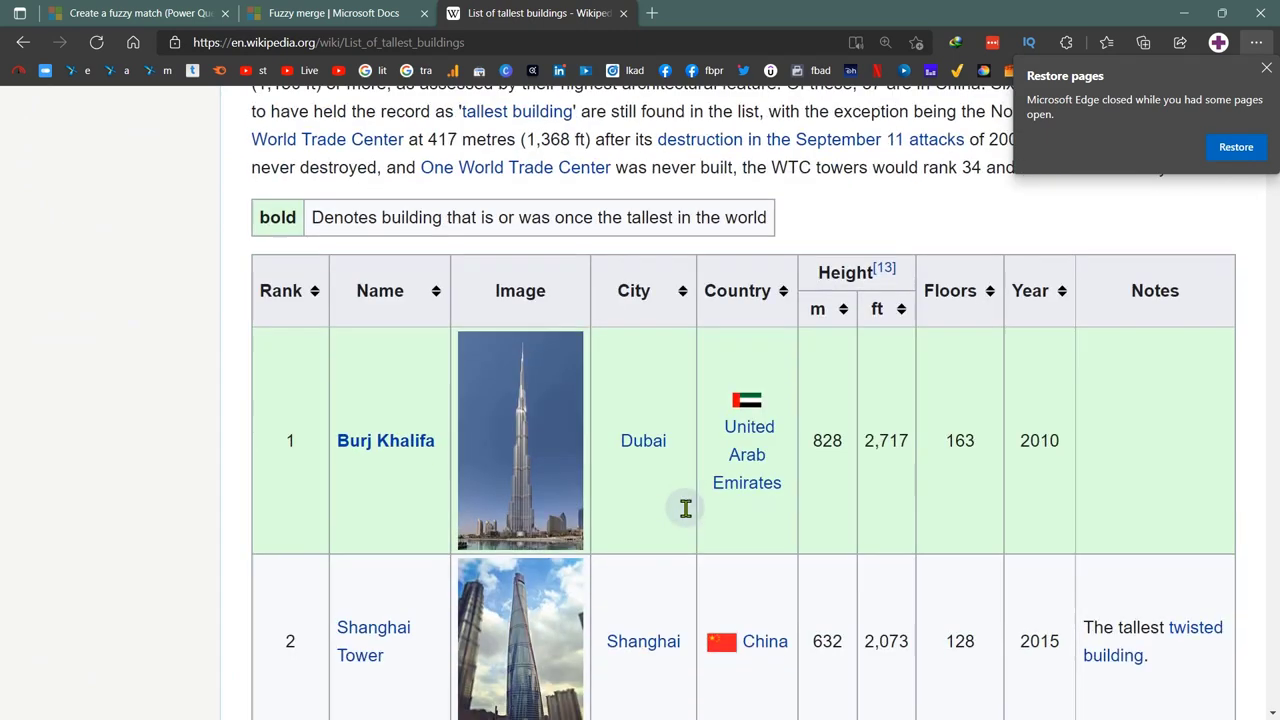
ctrl+scroll(686, 512, up, 1)
ctrl+scroll(686, 516, down, 2)
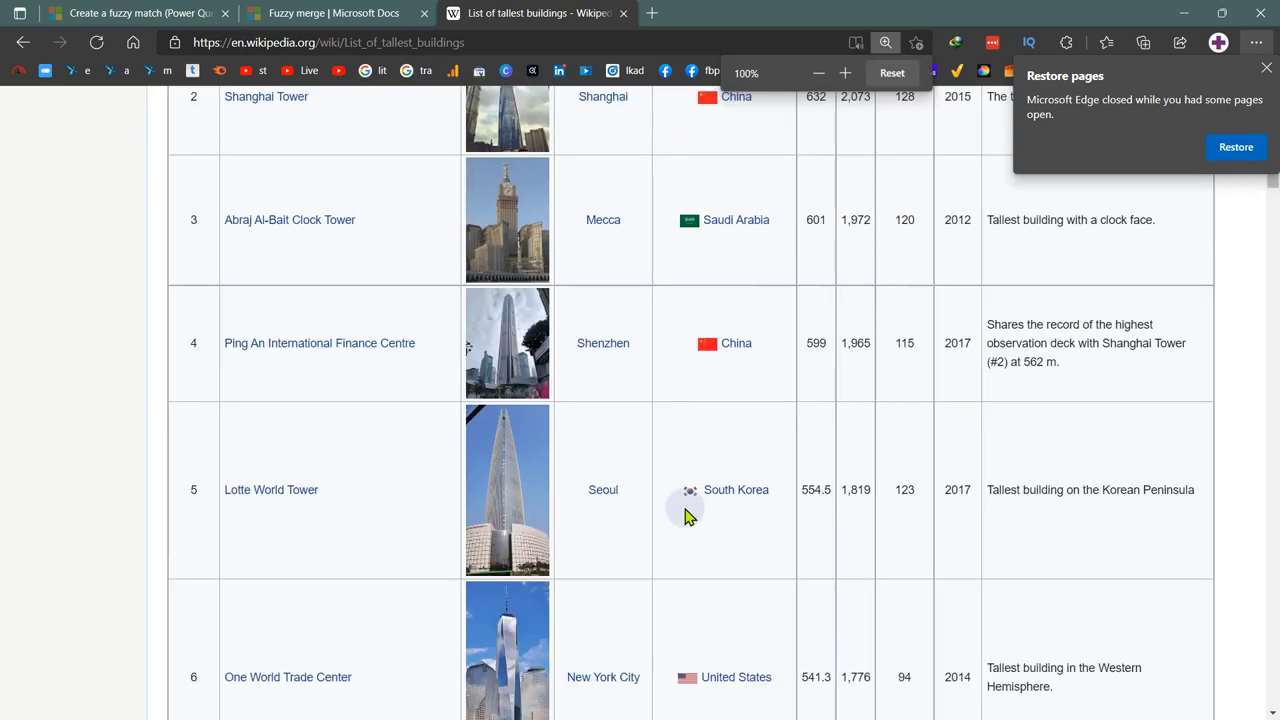
scroll(657, 520, up, 3)
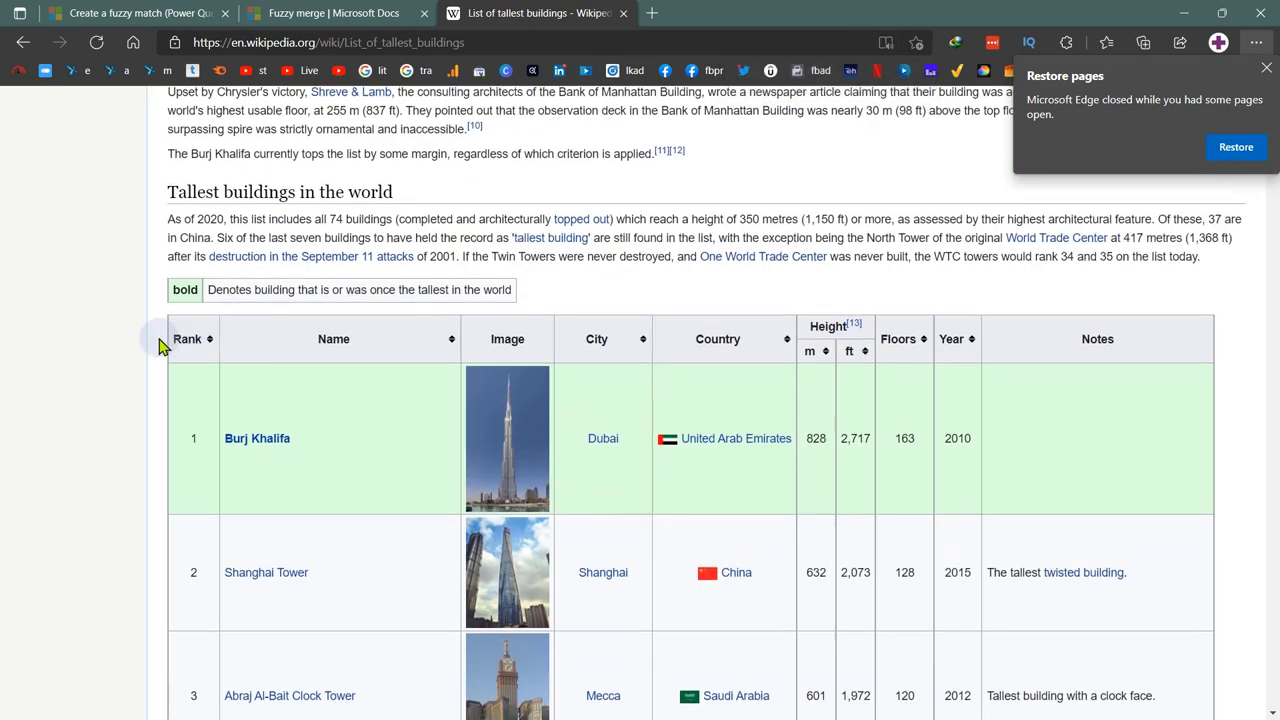
Highlight the first rows of the tallest buildings table, then copy the Wikipedia page's web address
drag(163, 343, 435, 540)
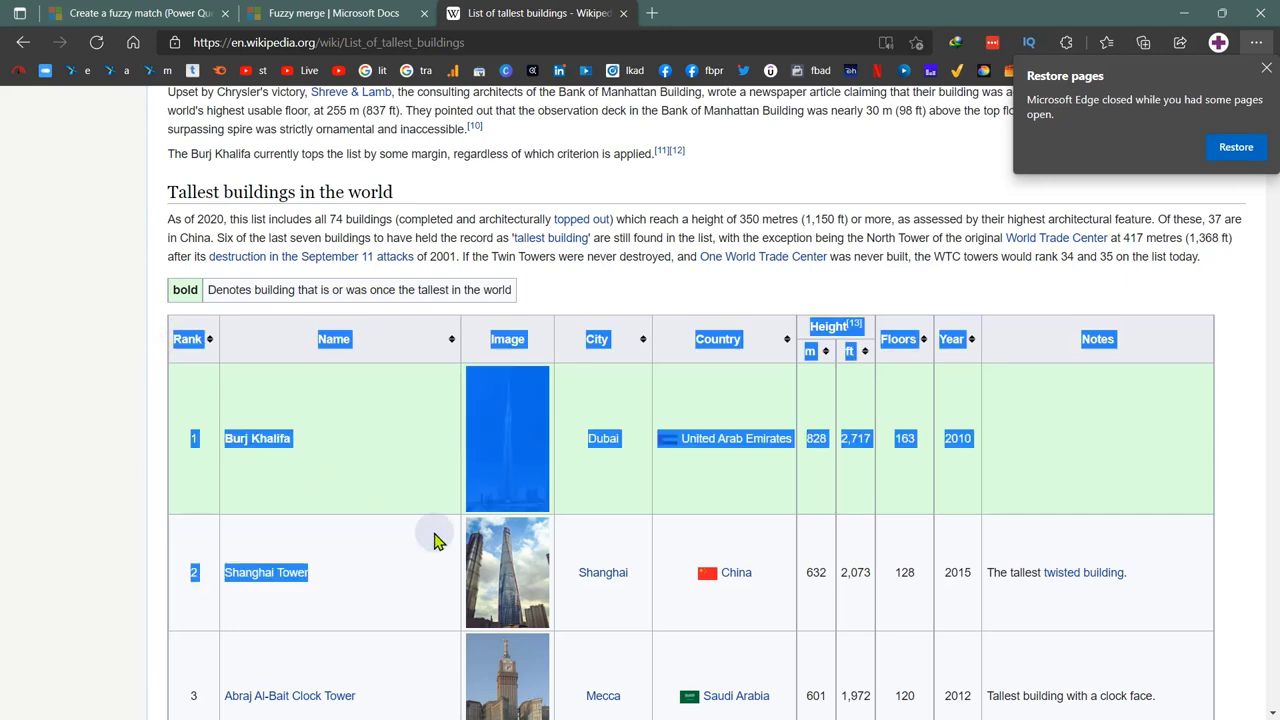
key(alt)
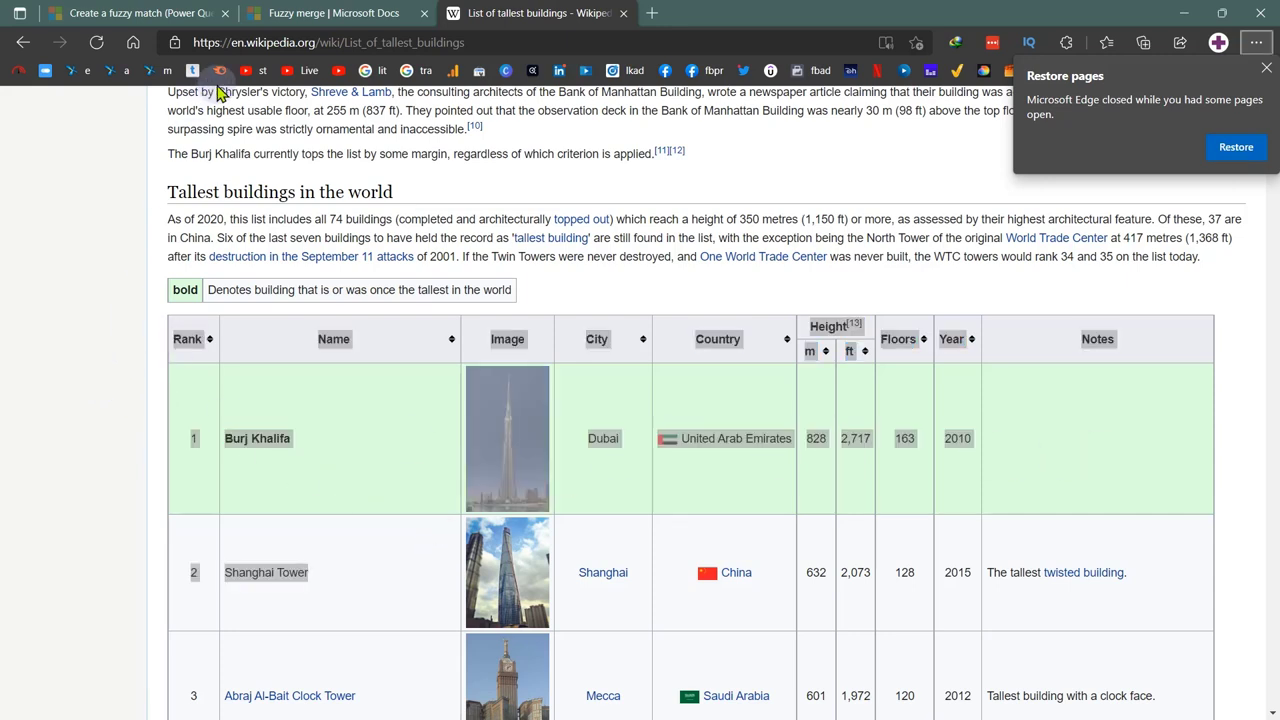
click(310, 42)
key(ctrl+c)
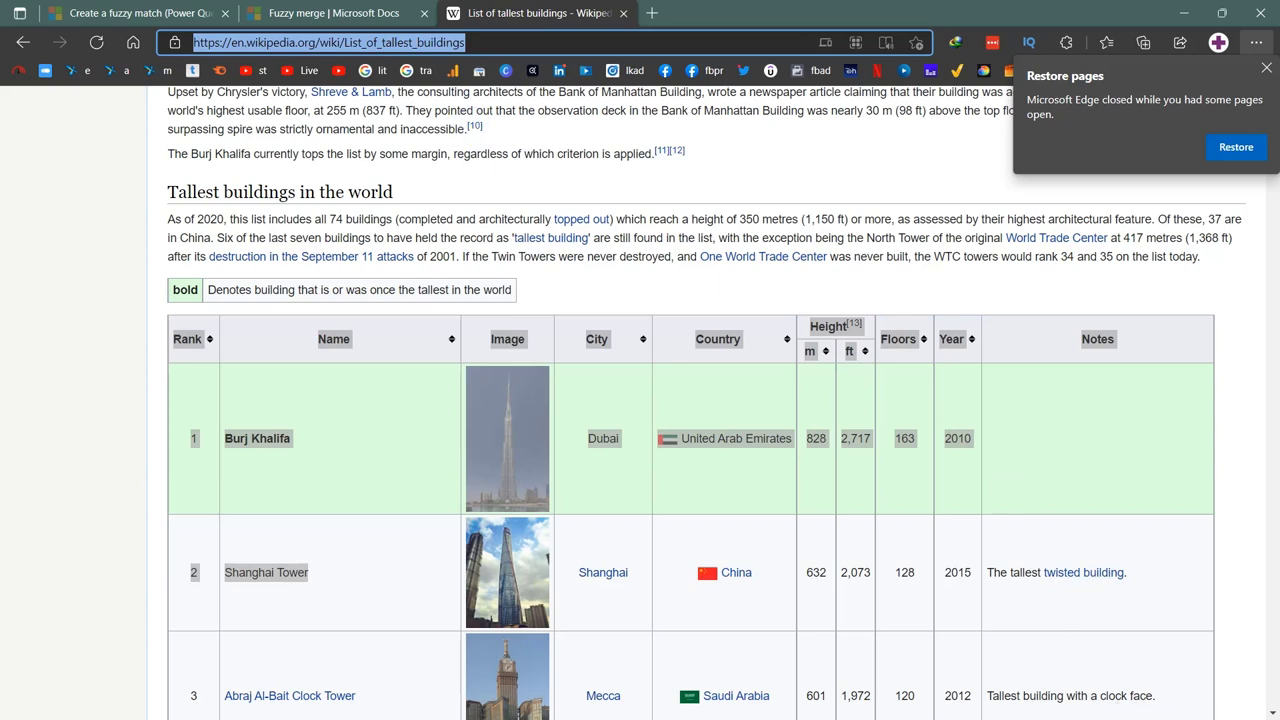
key(alt+Tab)
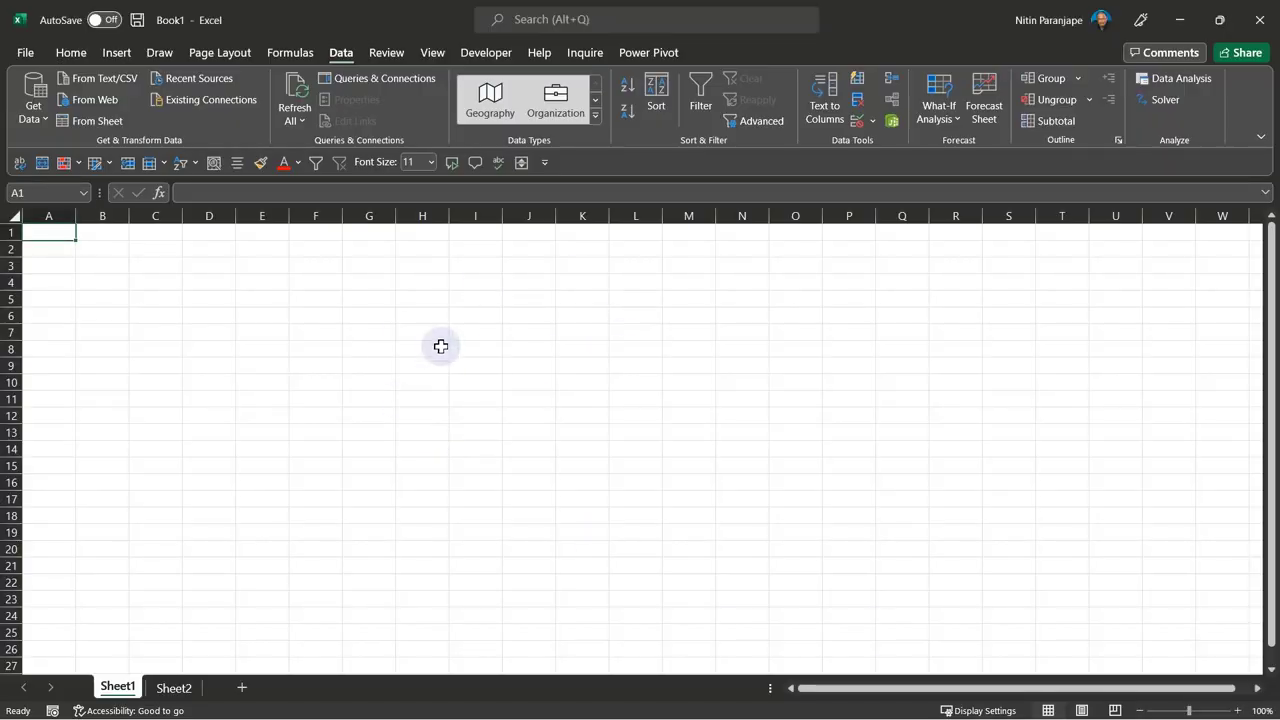
click(432, 336)
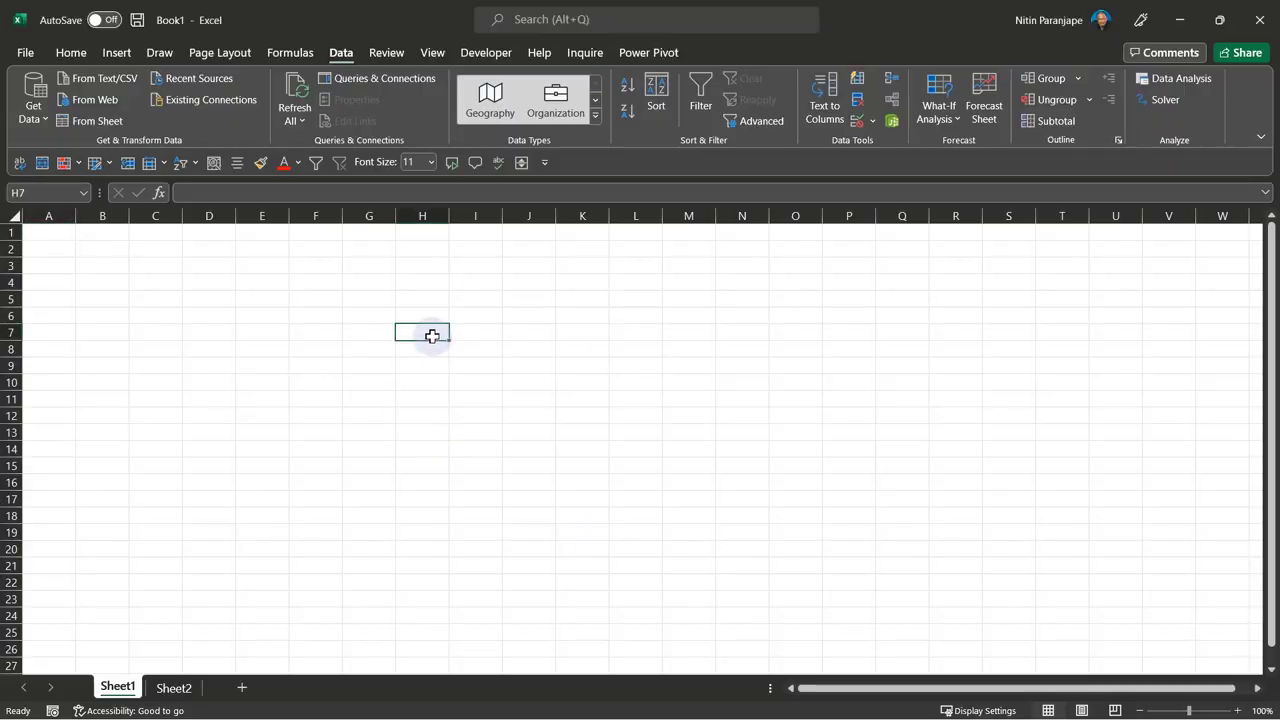
click(94, 99)
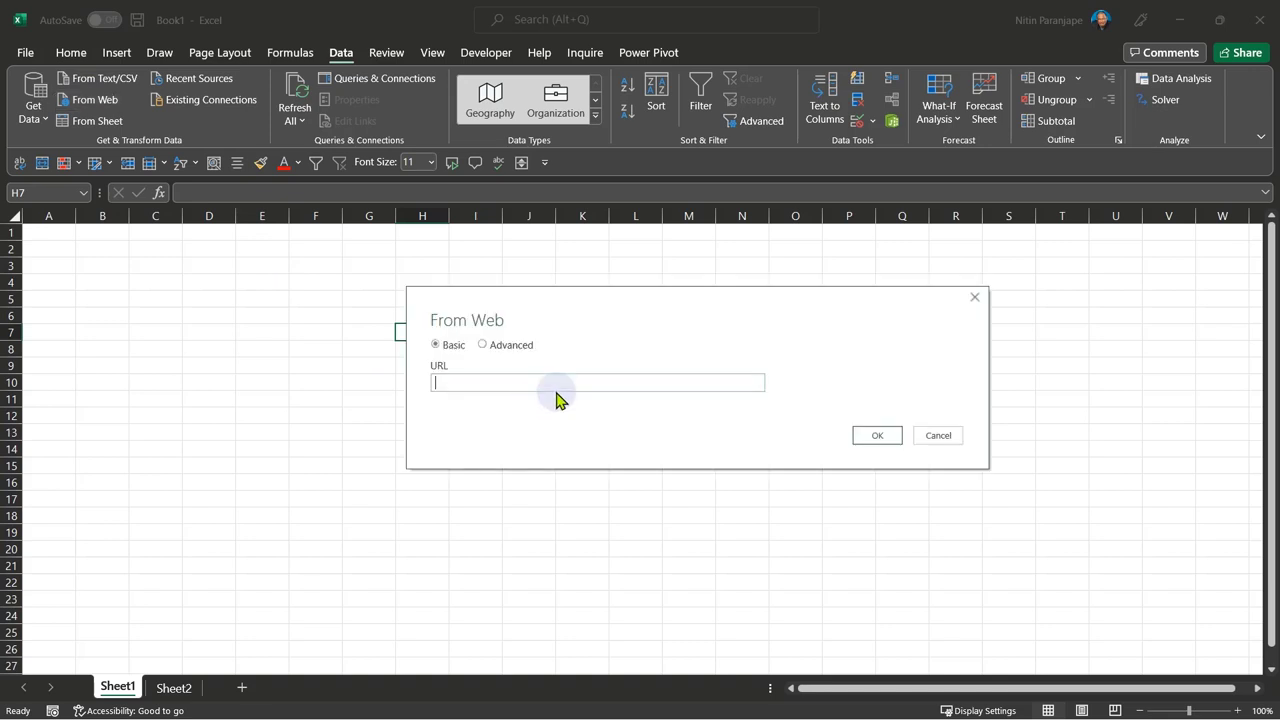
key(ctrl+v)
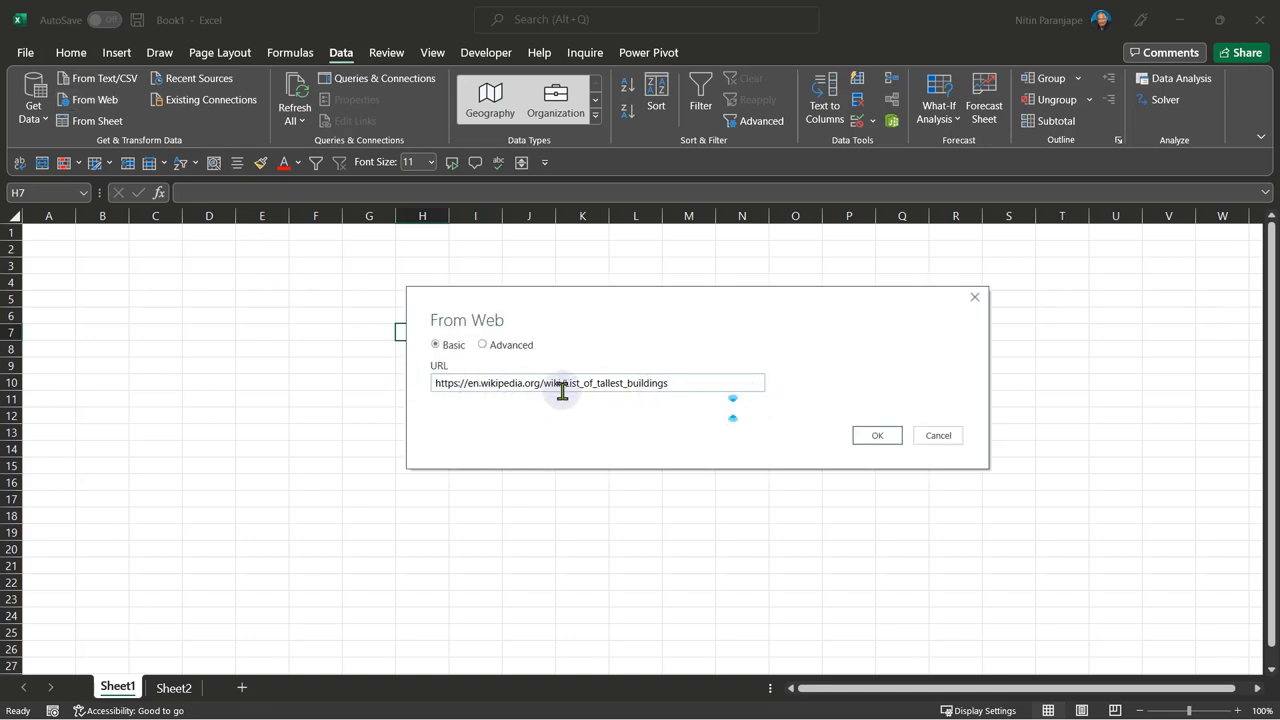
click(883, 444)
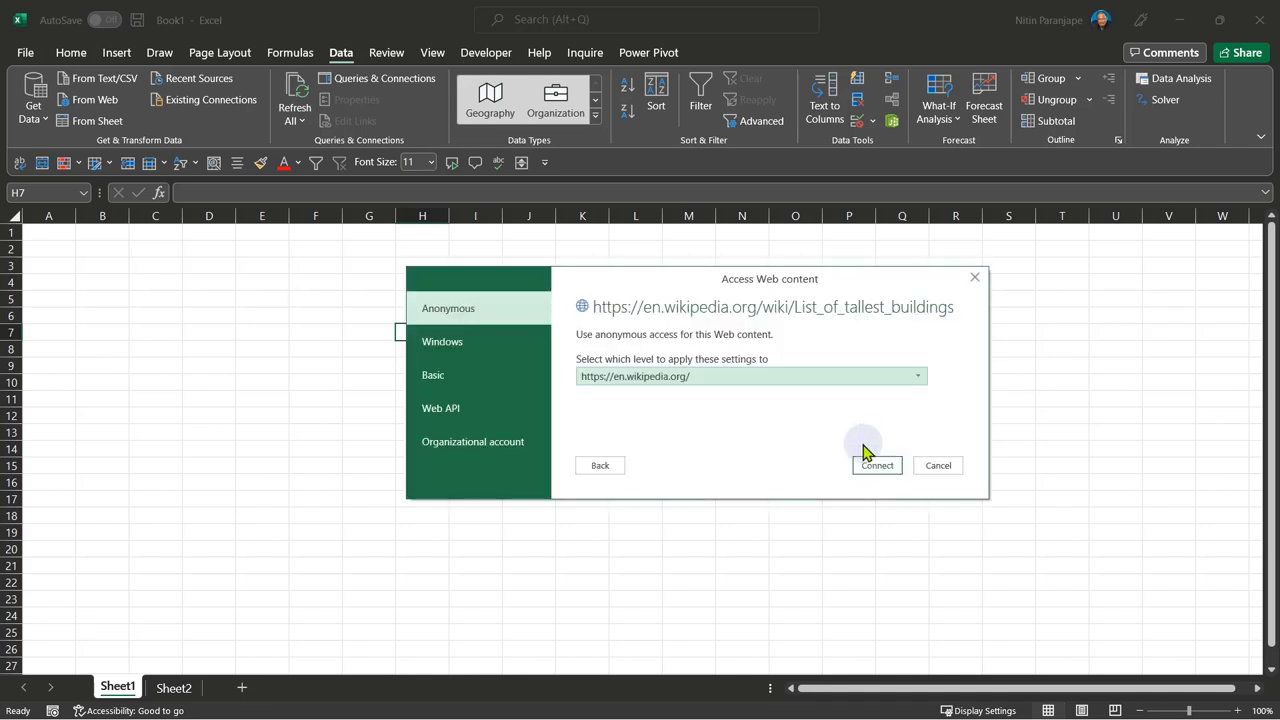
click(872, 468)
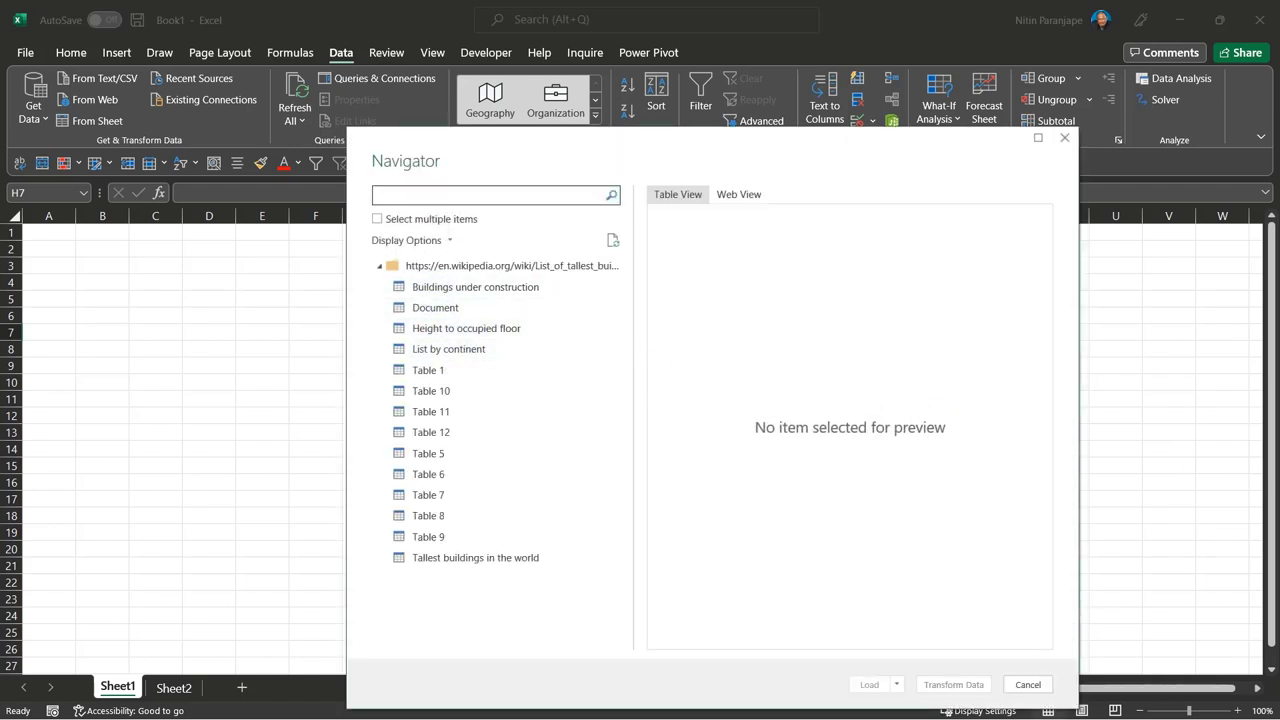
Switch to the Wikipedia page, clear the table highlight, dismiss the Restore pages prompt and return to Excel's Navigator
key(alt+Tab)
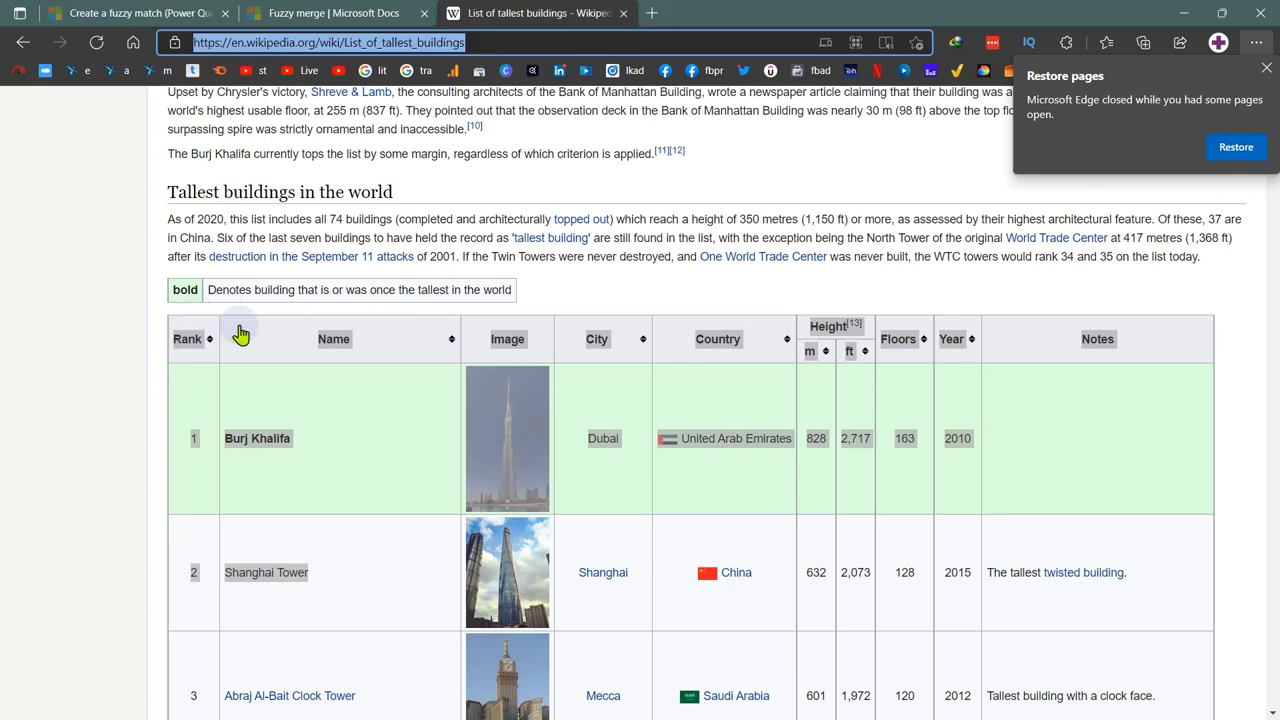
click(142, 375)
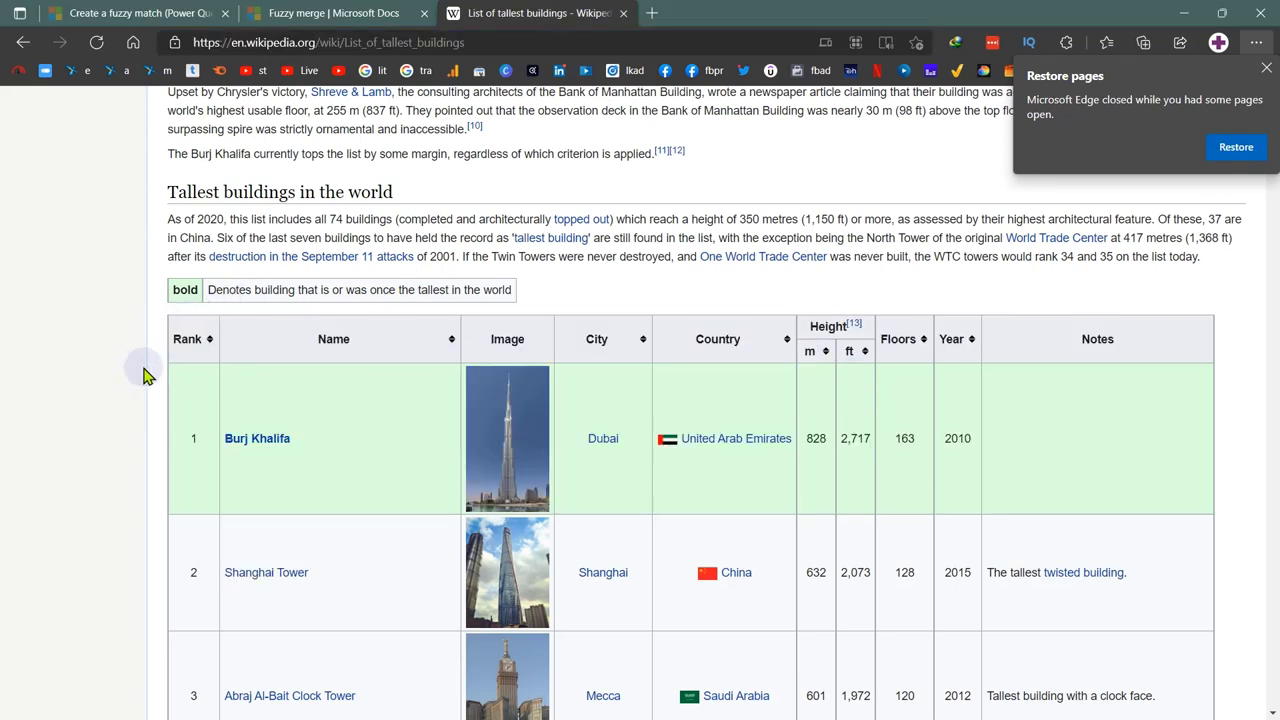
click(1266, 69)
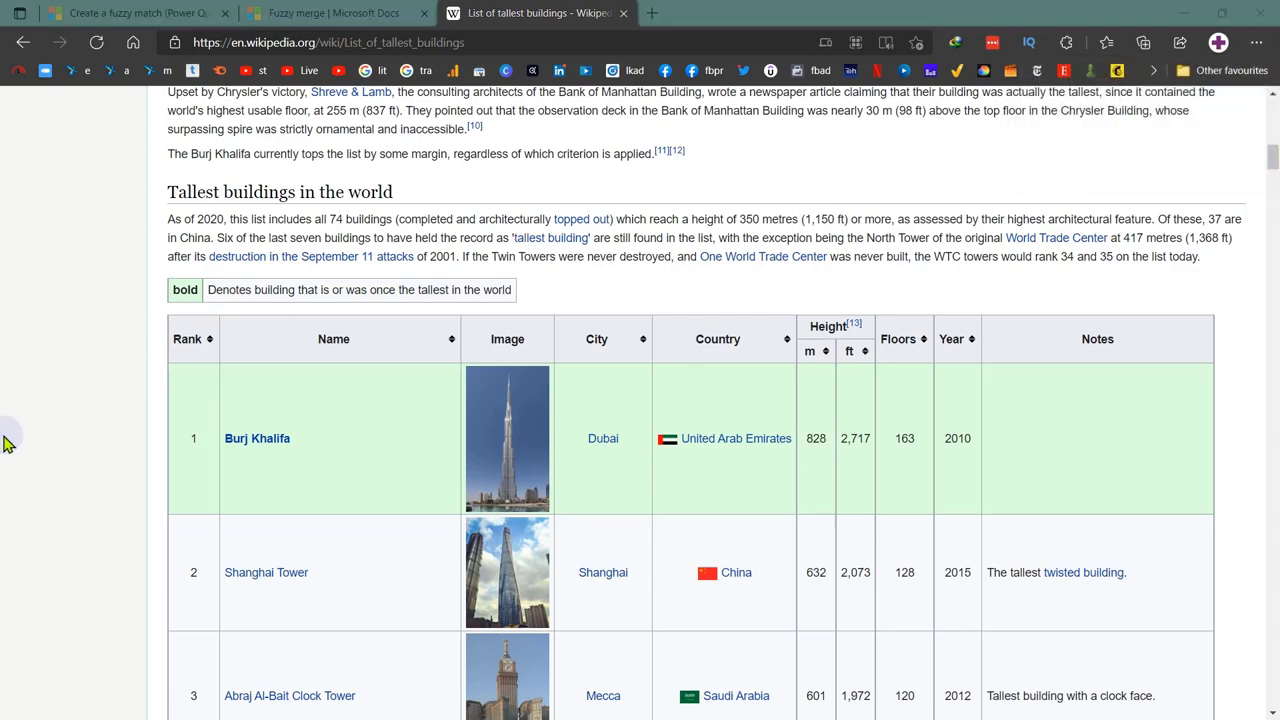
key(alt+Tab)
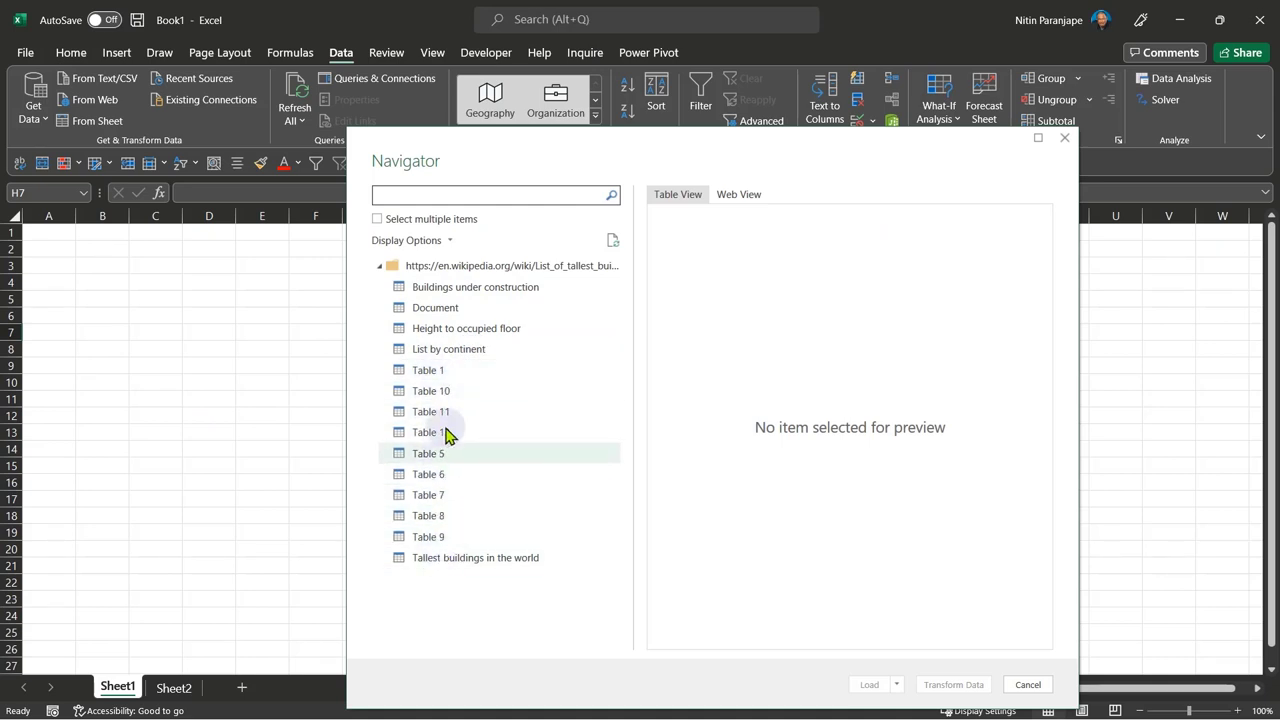
Preview Table 1, Table 10, Table 11, Buildings under construction and Document in the Navigator to find the needed table
click(437, 371)
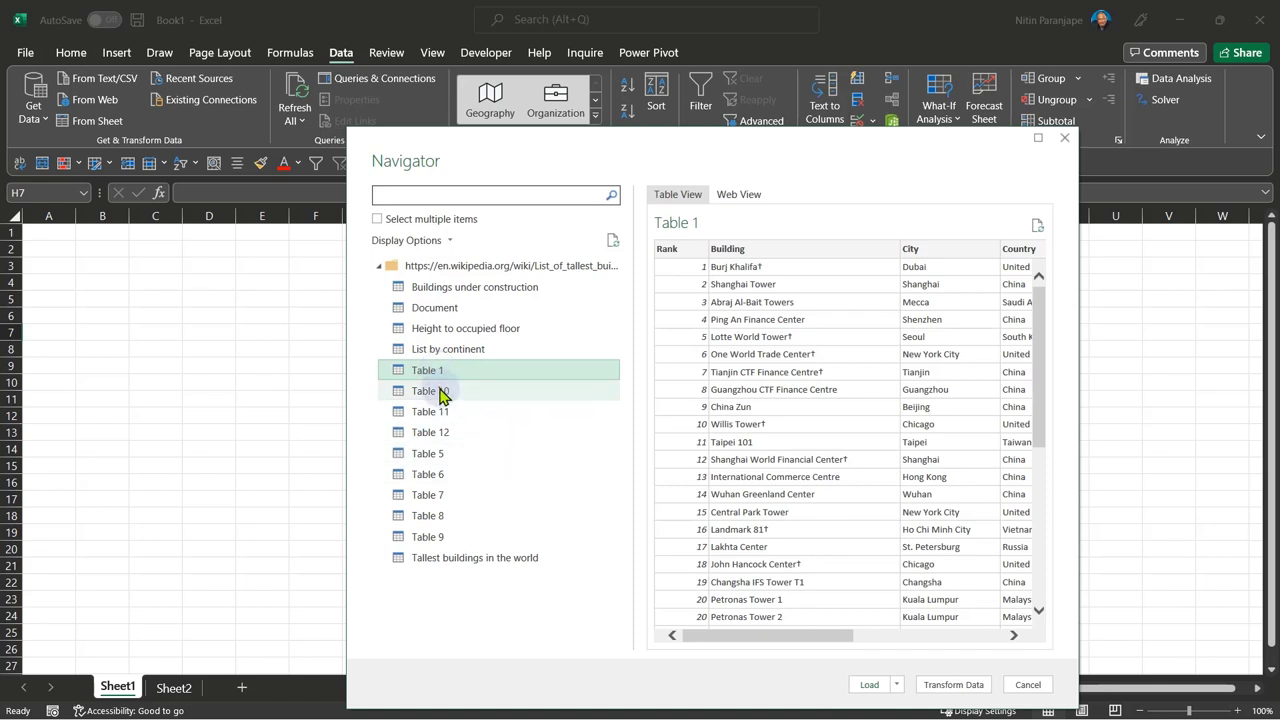
click(441, 391)
click(440, 412)
click(462, 288)
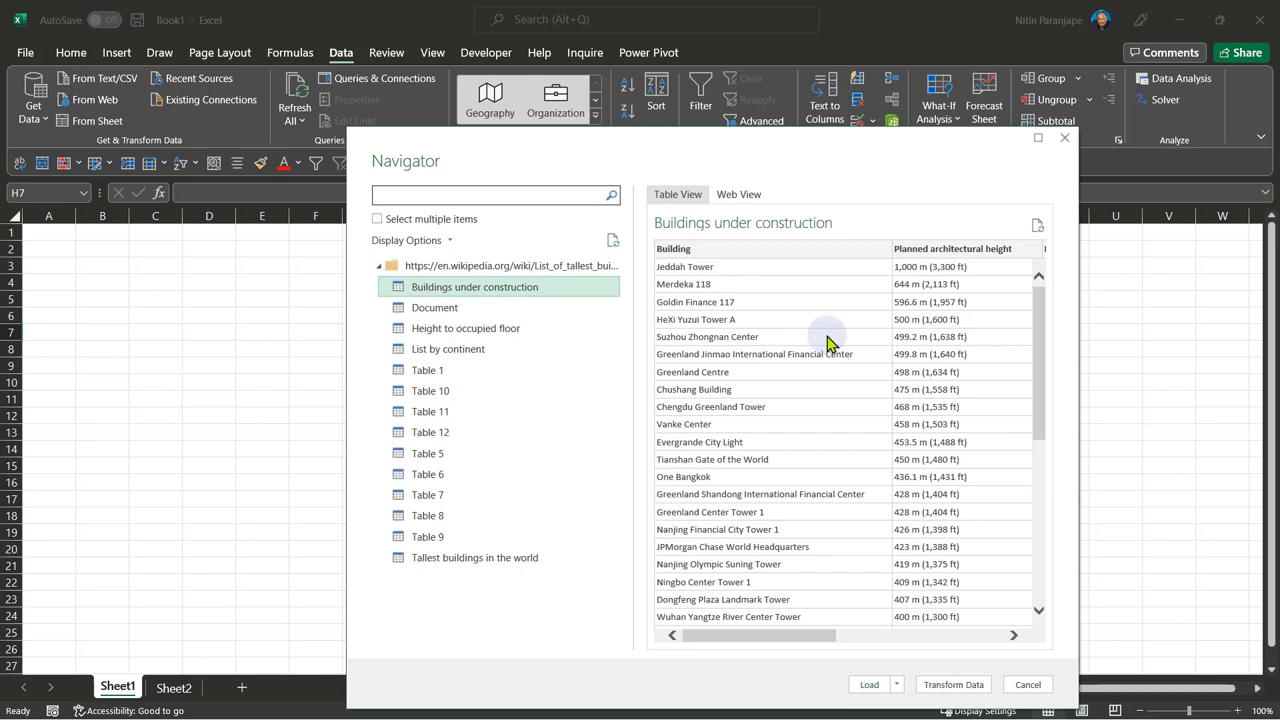
click(448, 309)
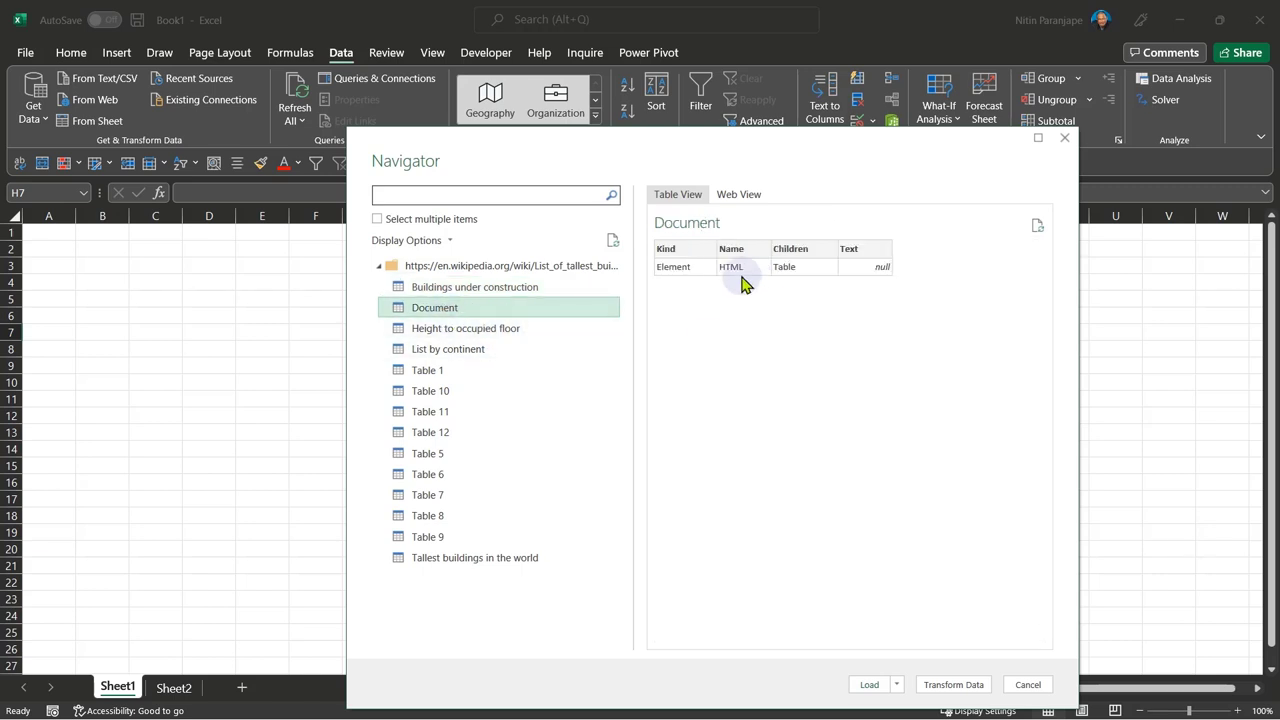
click(436, 391)
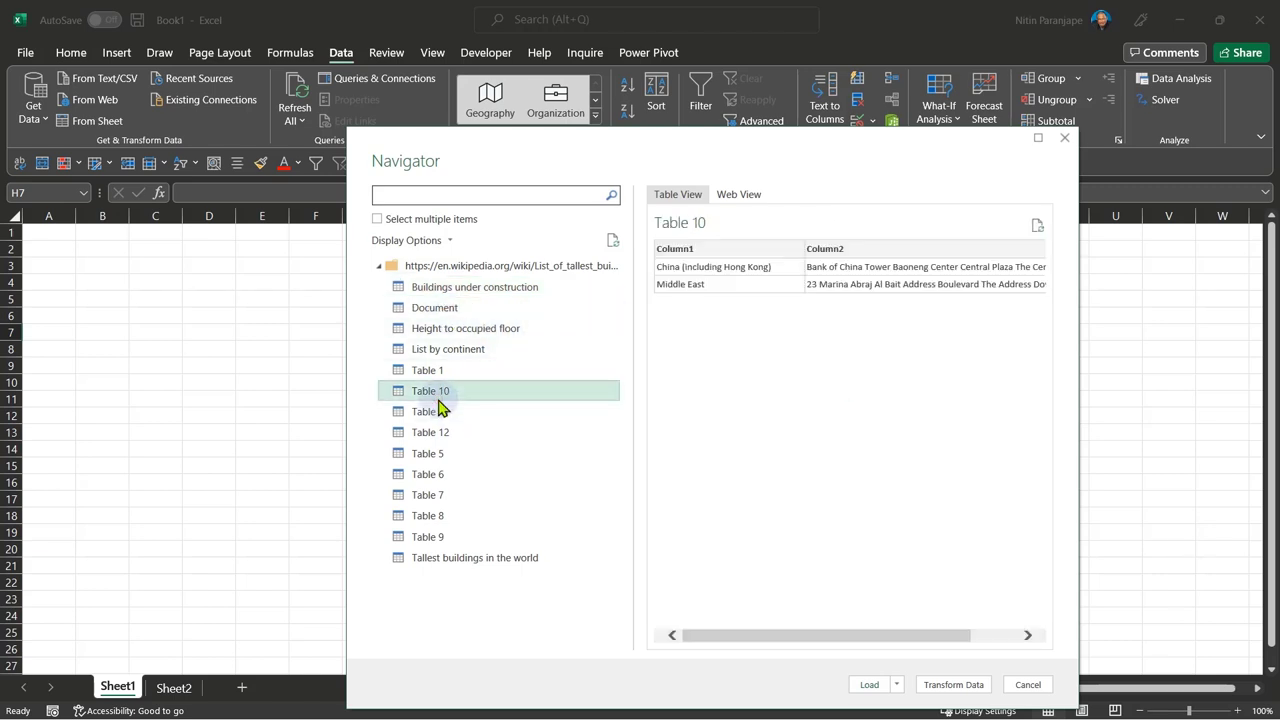
click(440, 412)
Select Table 1 for import and examine all its preview columns, including Height, Height2, Floors and Built
click(449, 371)
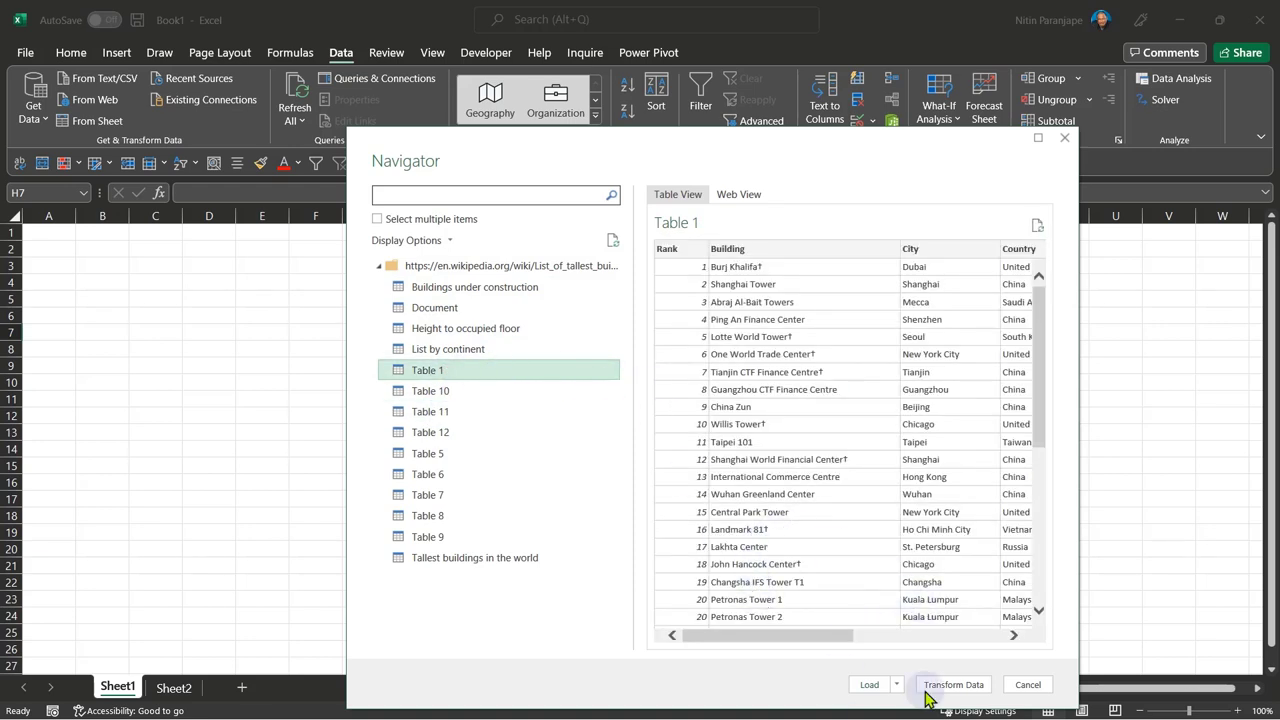
drag(806, 637, 977, 633)
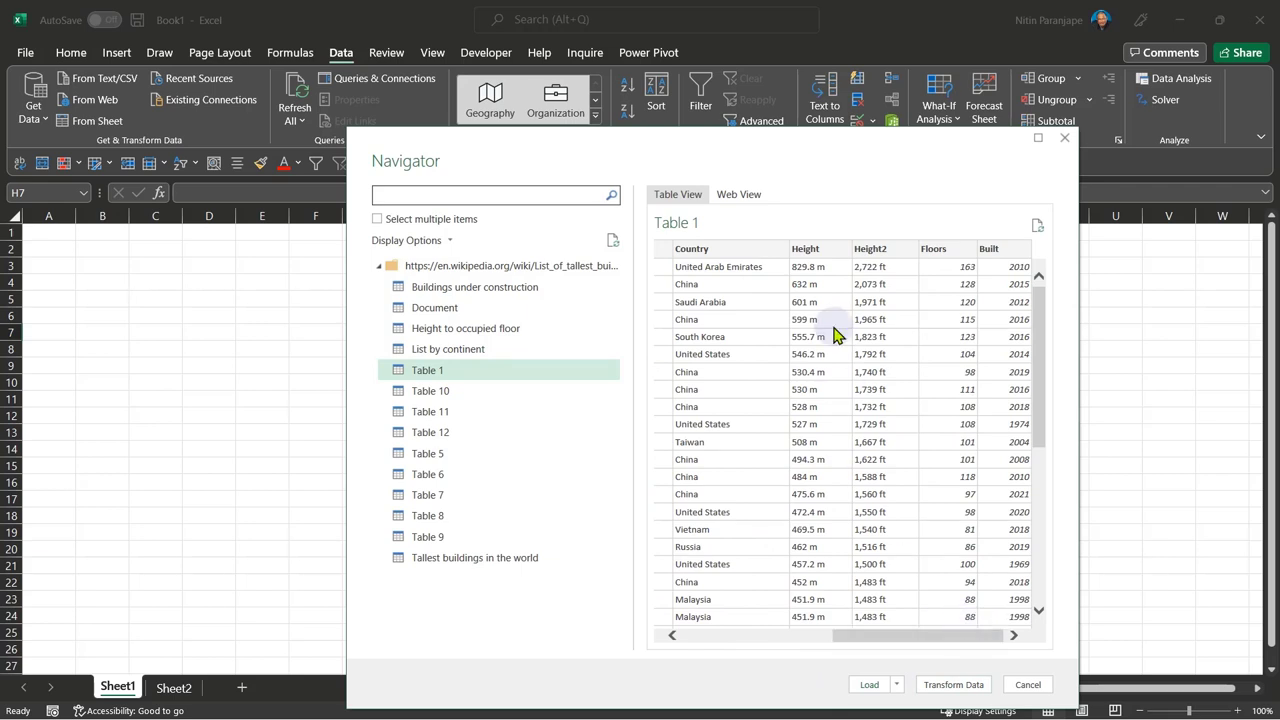
drag(786, 128, 777, 60)
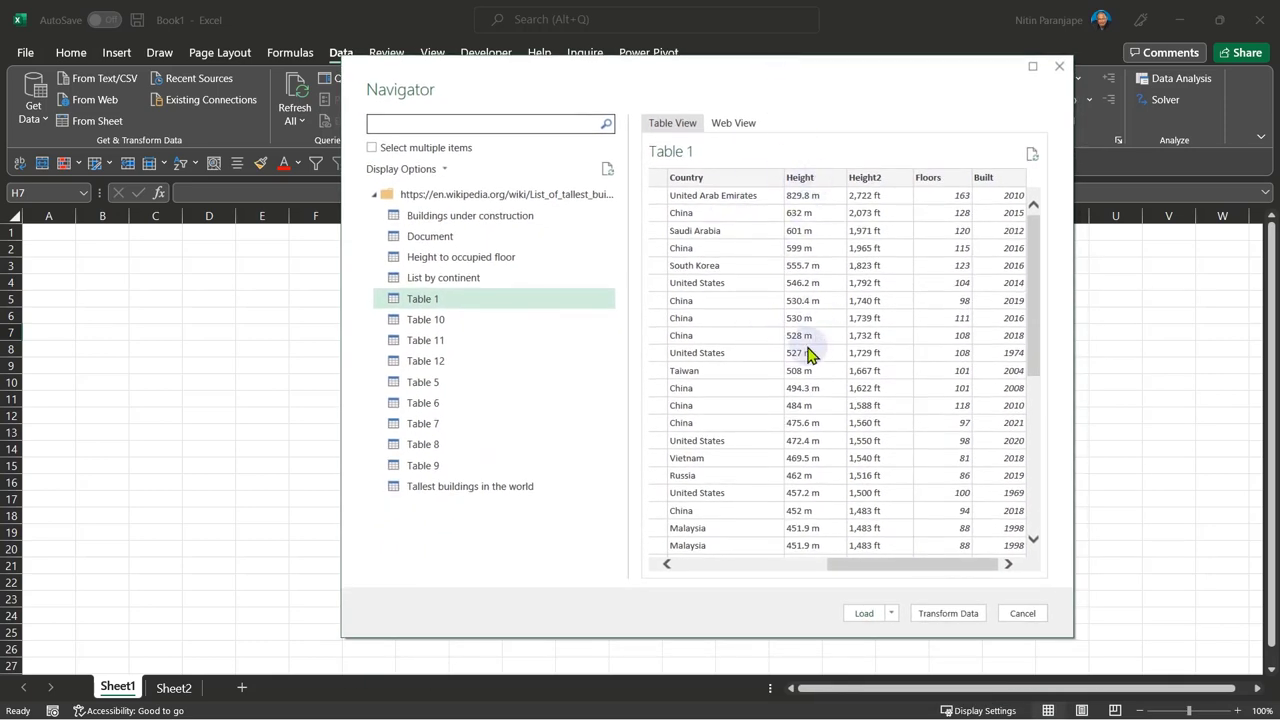
drag(853, 567, 683, 566)
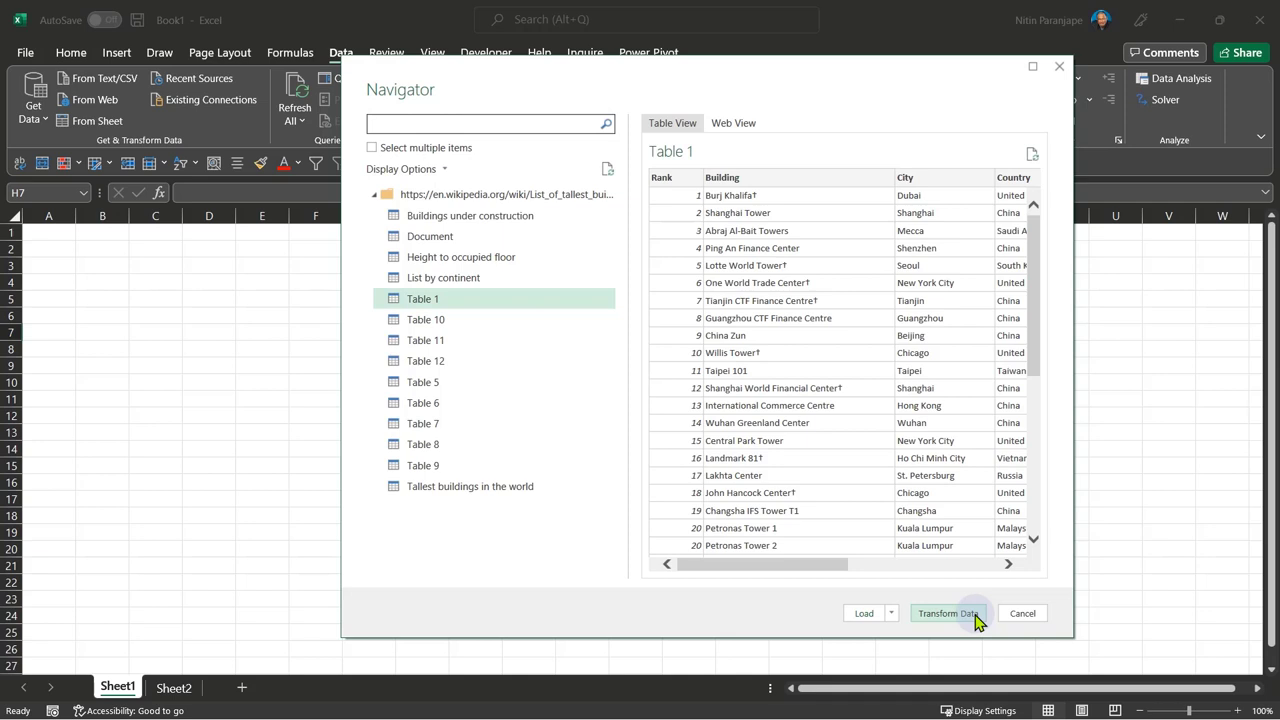
Load Table 1 with Only Create Connection and add its data to the Data Model
click(889, 614)
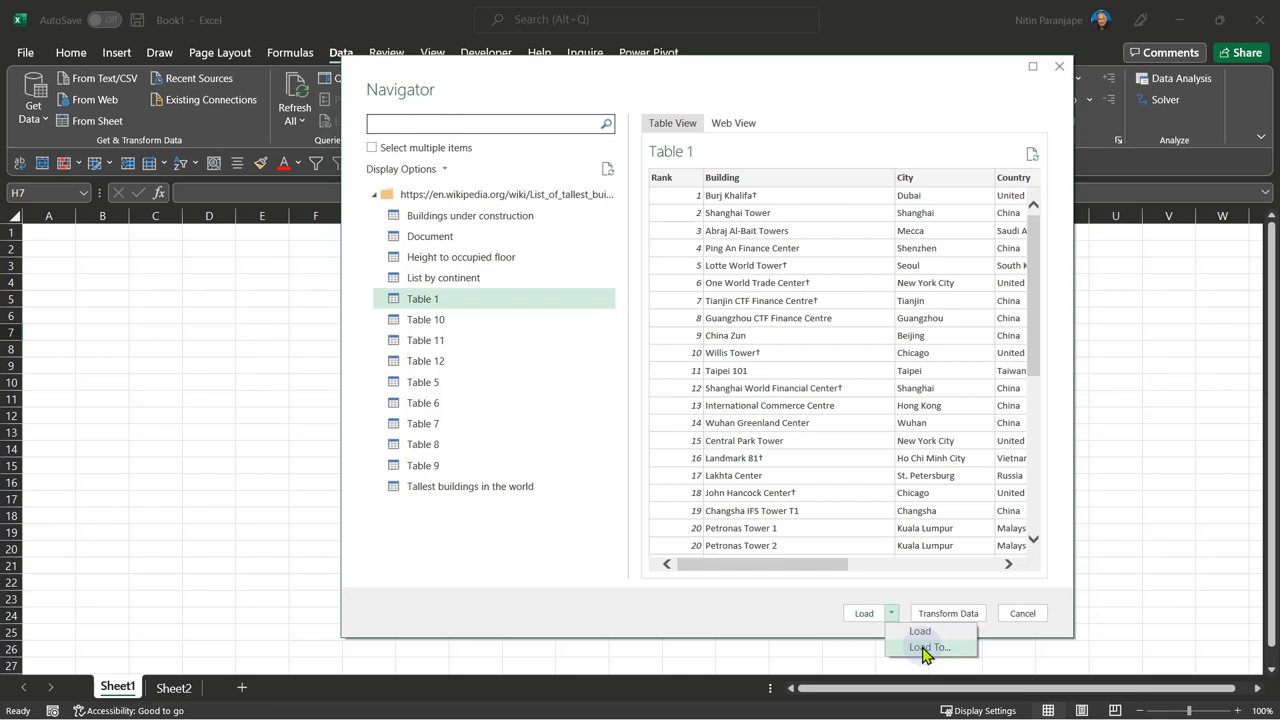
click(923, 648)
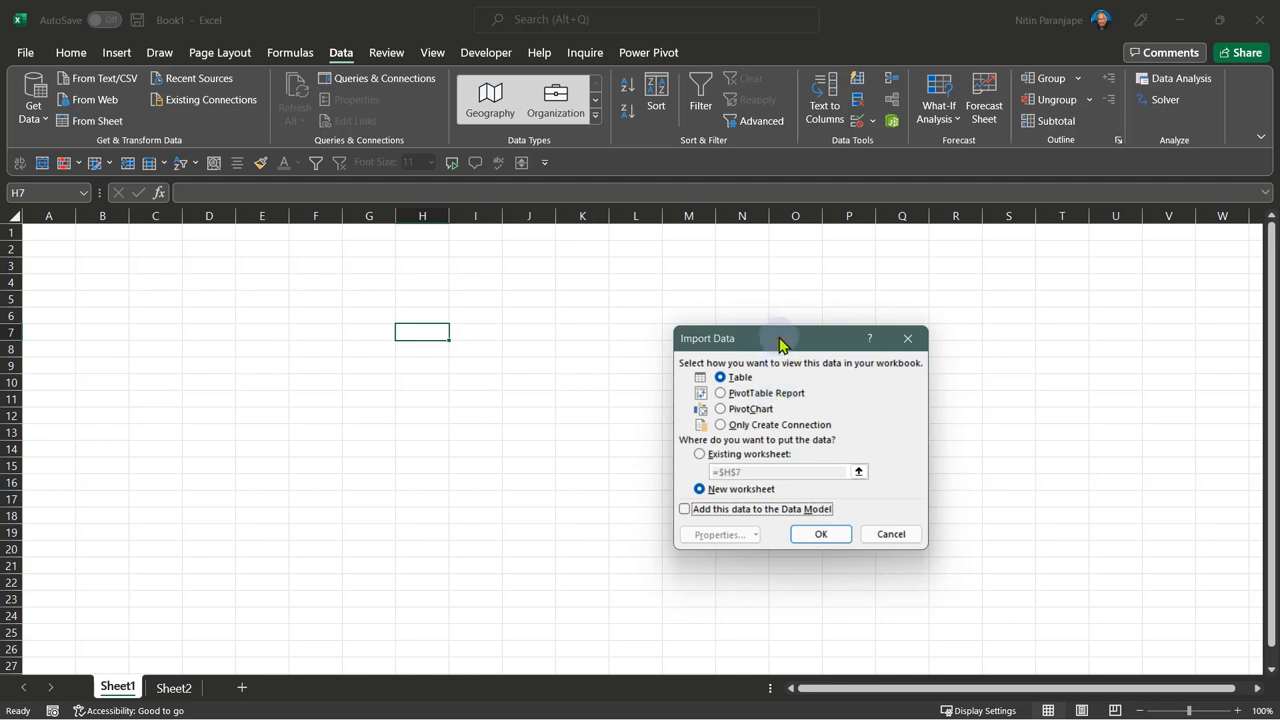
drag(779, 344, 796, 325)
click(768, 497)
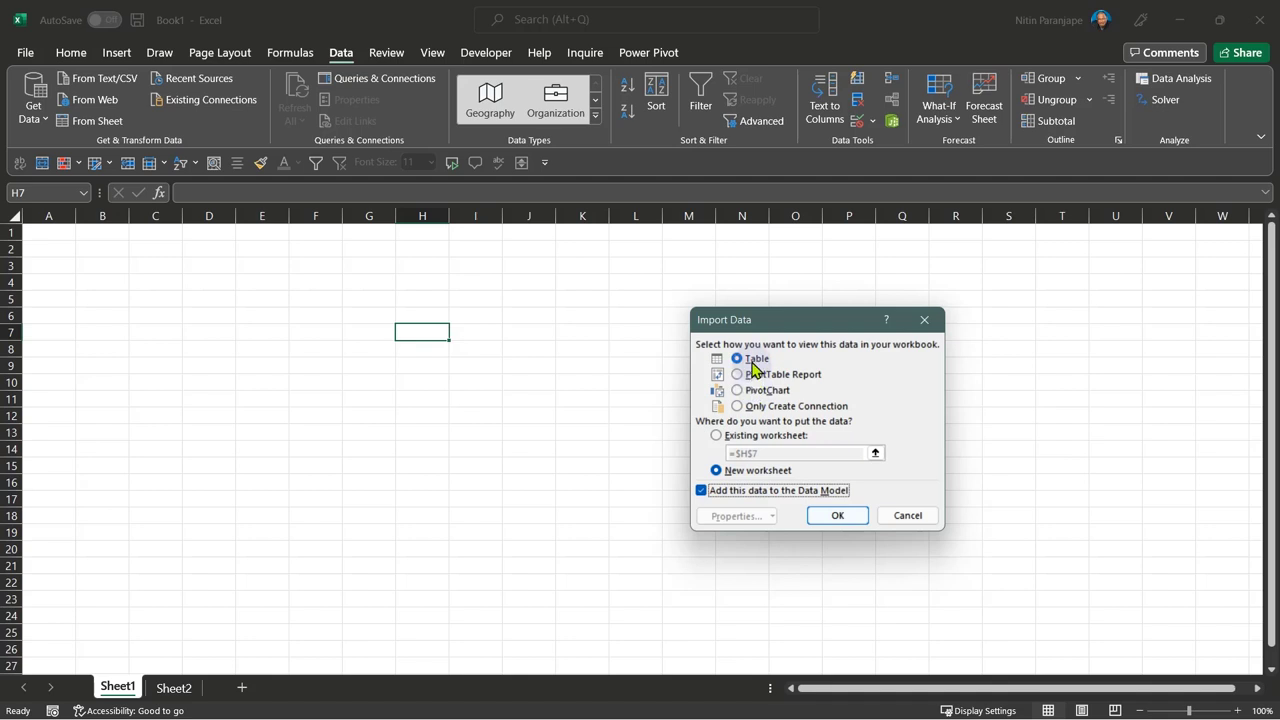
click(775, 406)
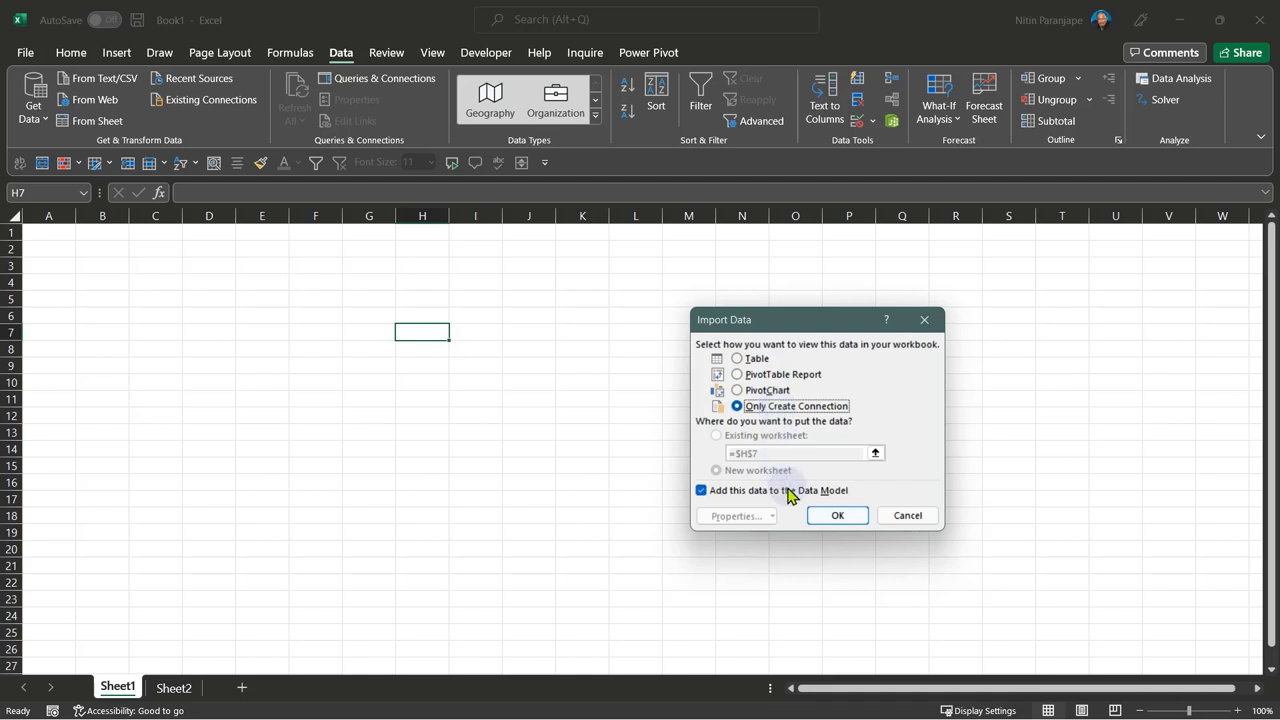
click(840, 520)
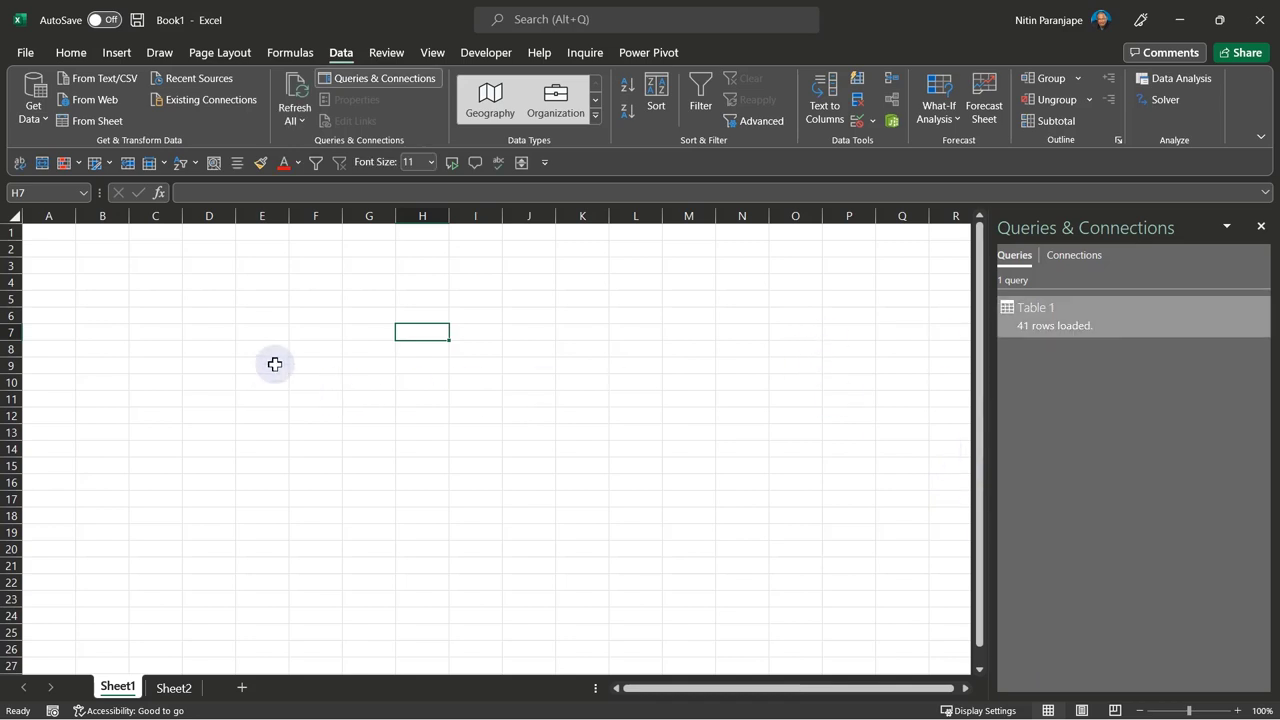
Delete the empty Sheet2 from the workbook
click(175, 688)
right_click(176, 690)
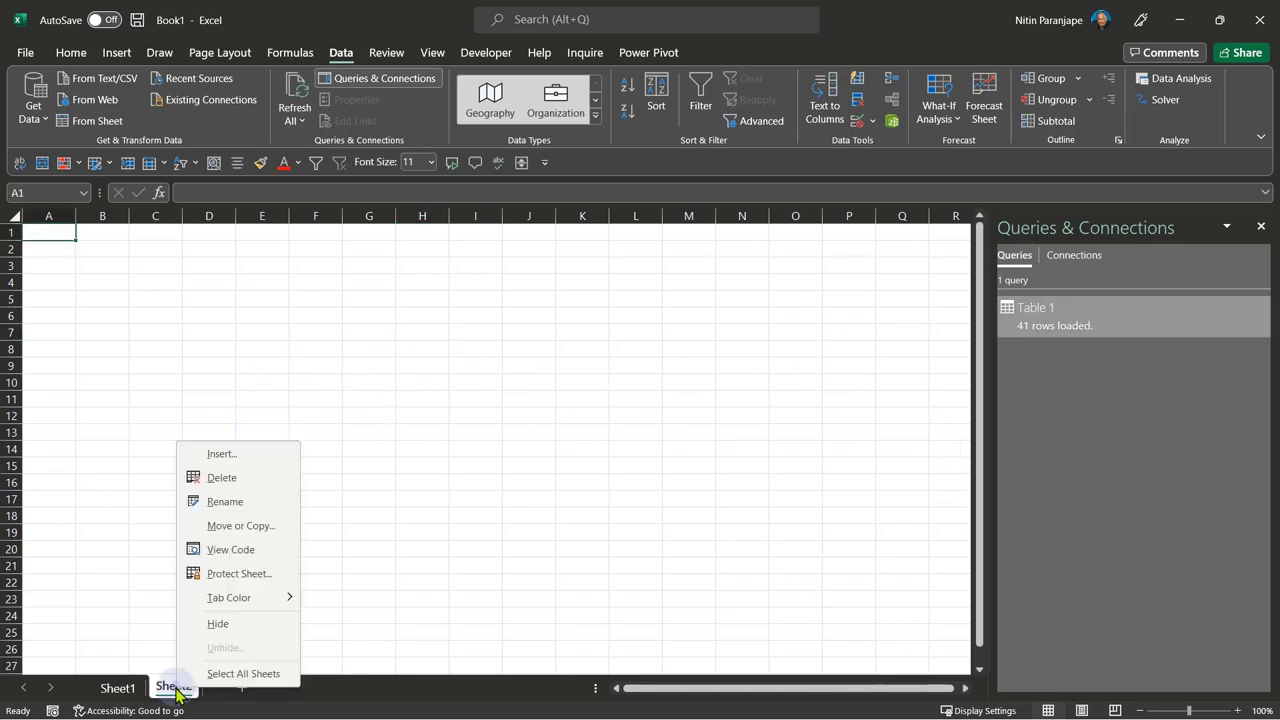
key(d)
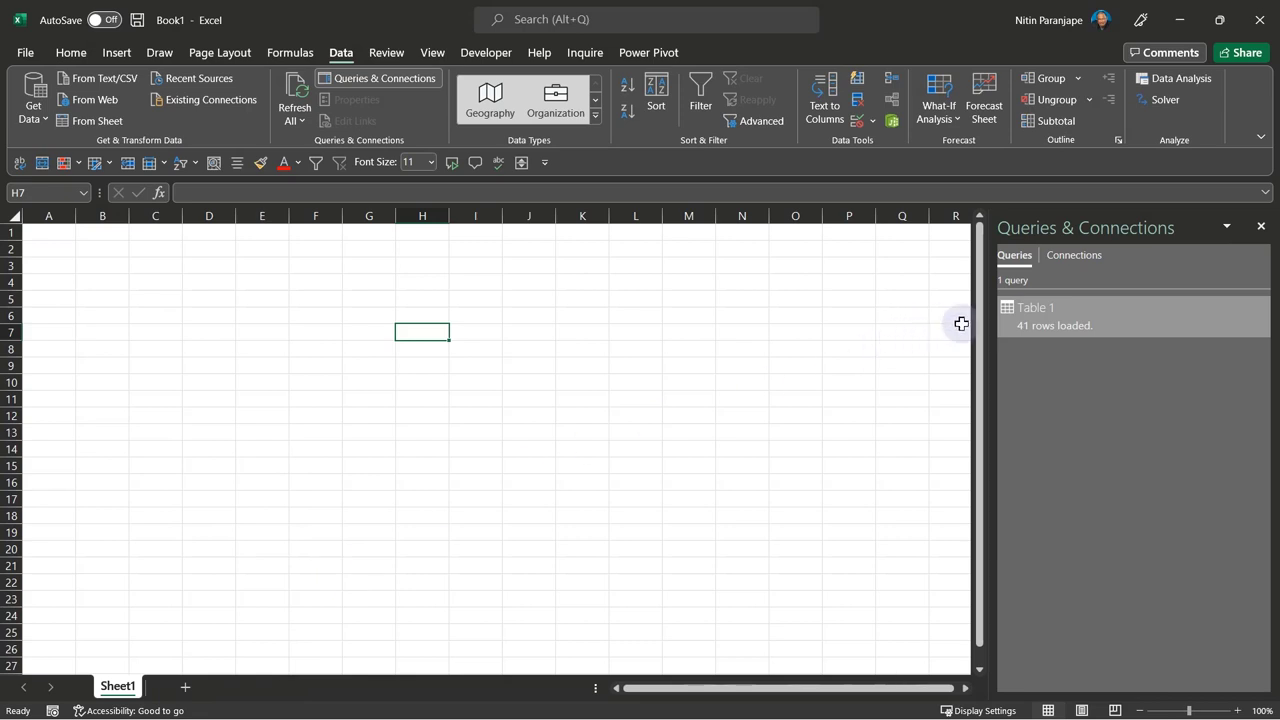
Peek at the Table 1 query, view its data in the Power Pivot data model and return to the worksheet
mouse_move(1040, 332)
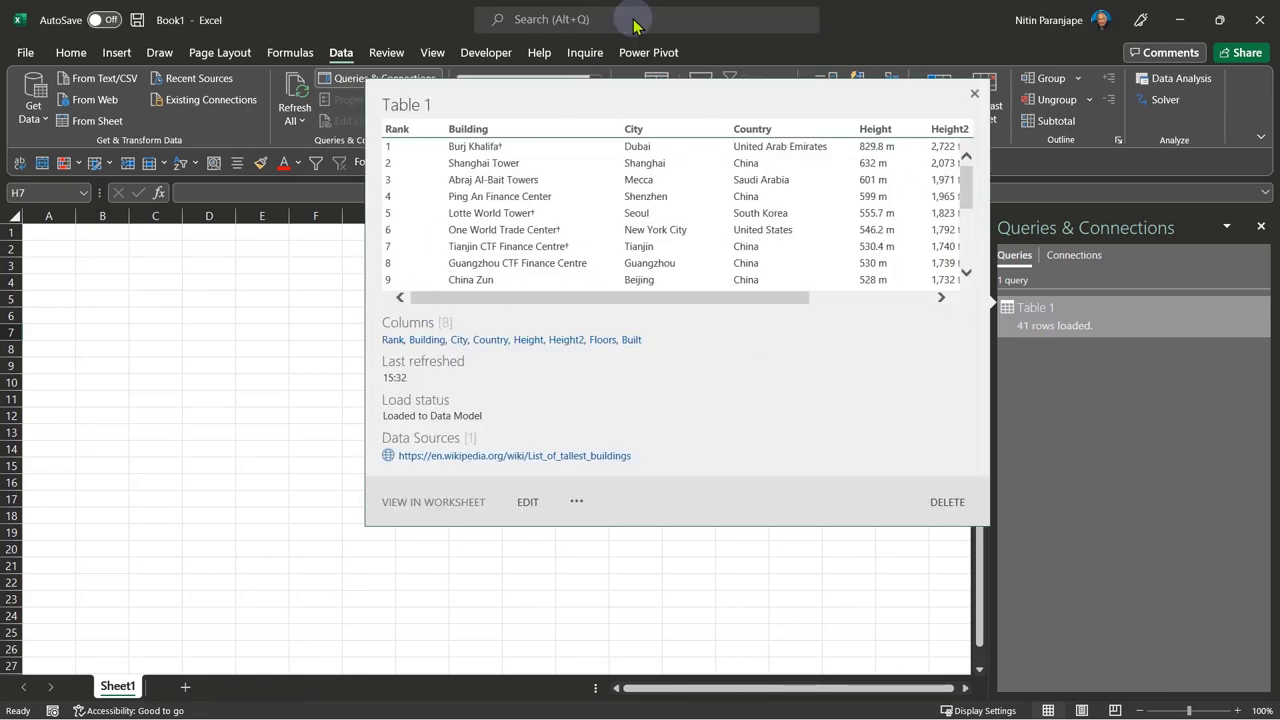
click(648, 52)
click(32, 98)
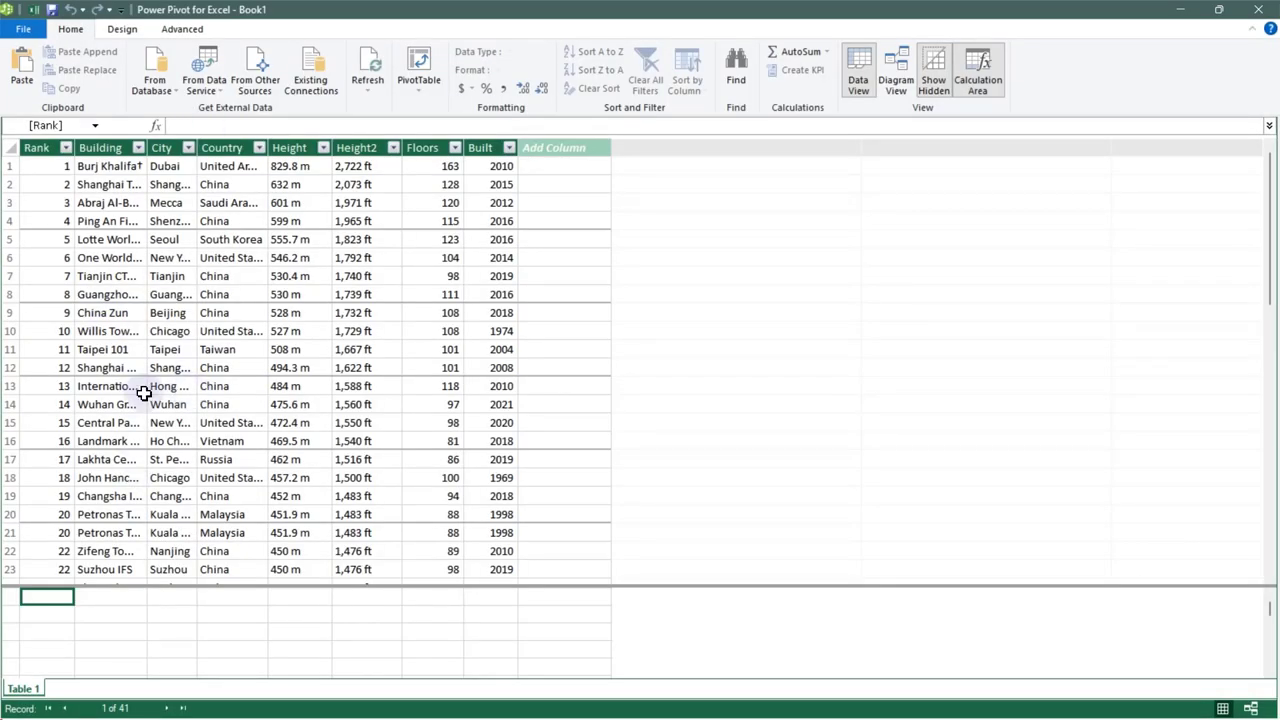
click(1262, 9)
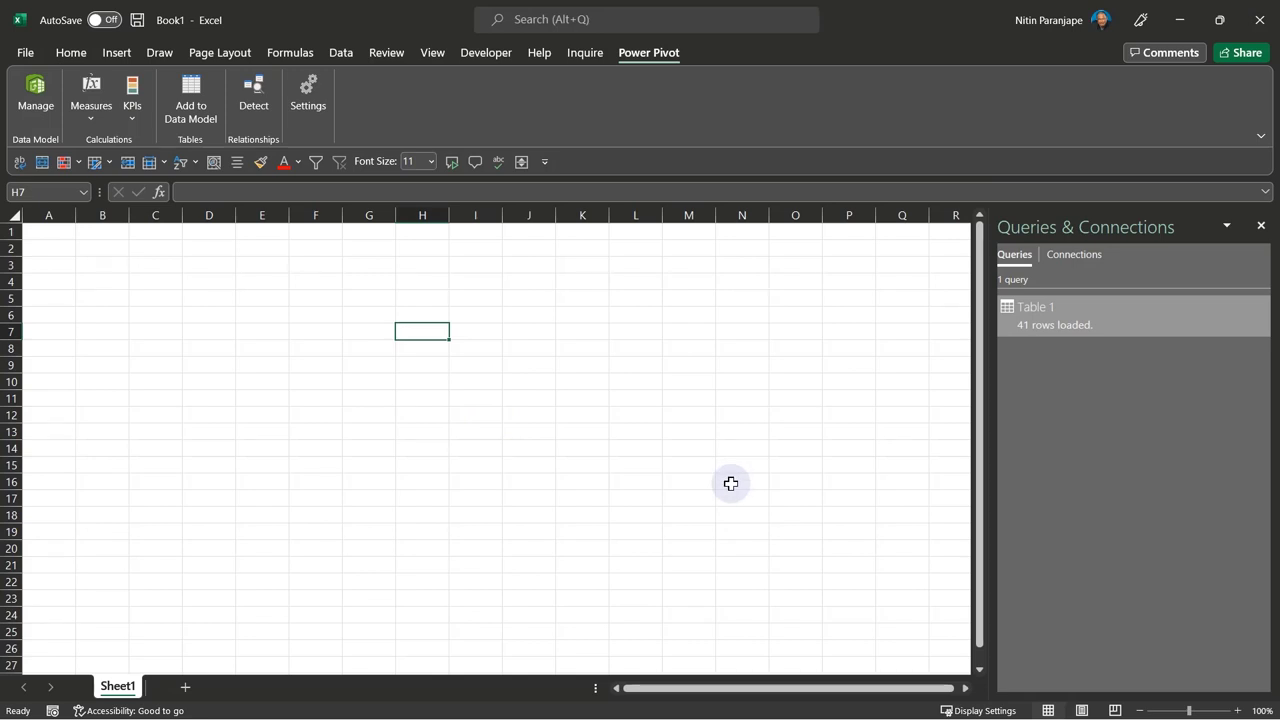
Change the Table 1 query's load destination to a table at cell H7 of the existing worksheet, without adding it to the Data Model
right_click(1123, 326)
click(1169, 448)
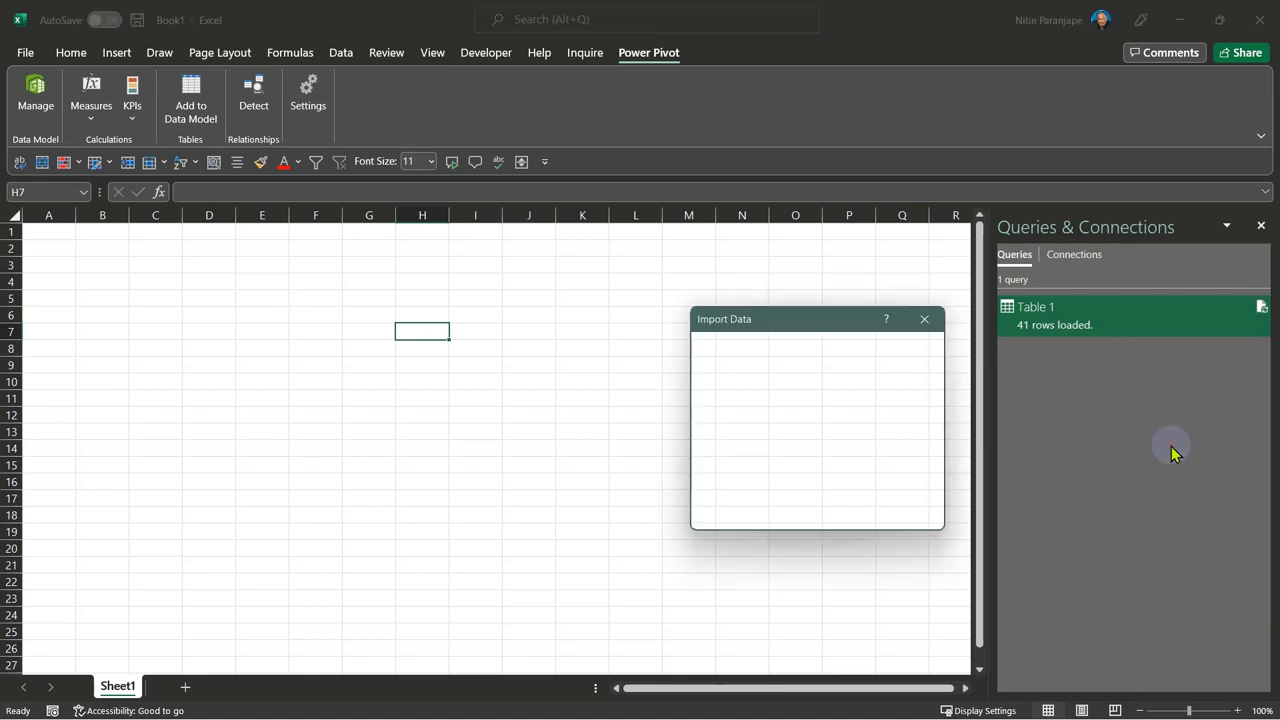
click(740, 358)
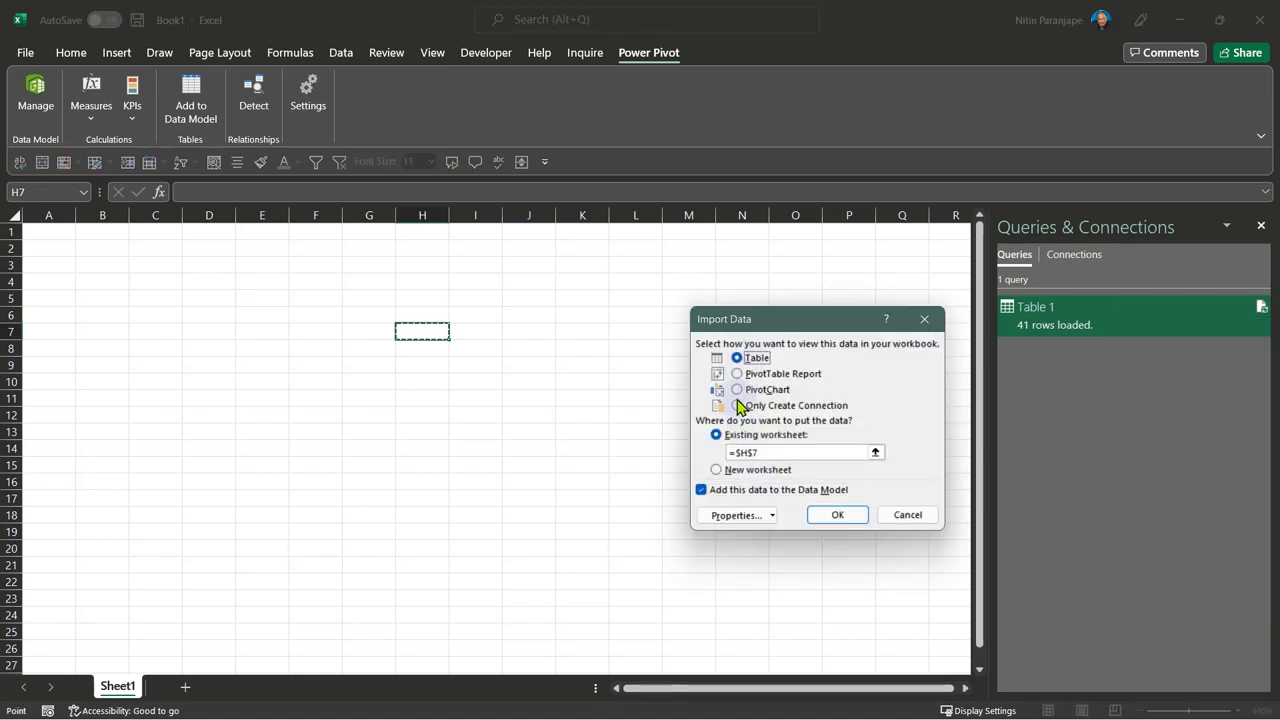
click(725, 490)
click(825, 516)
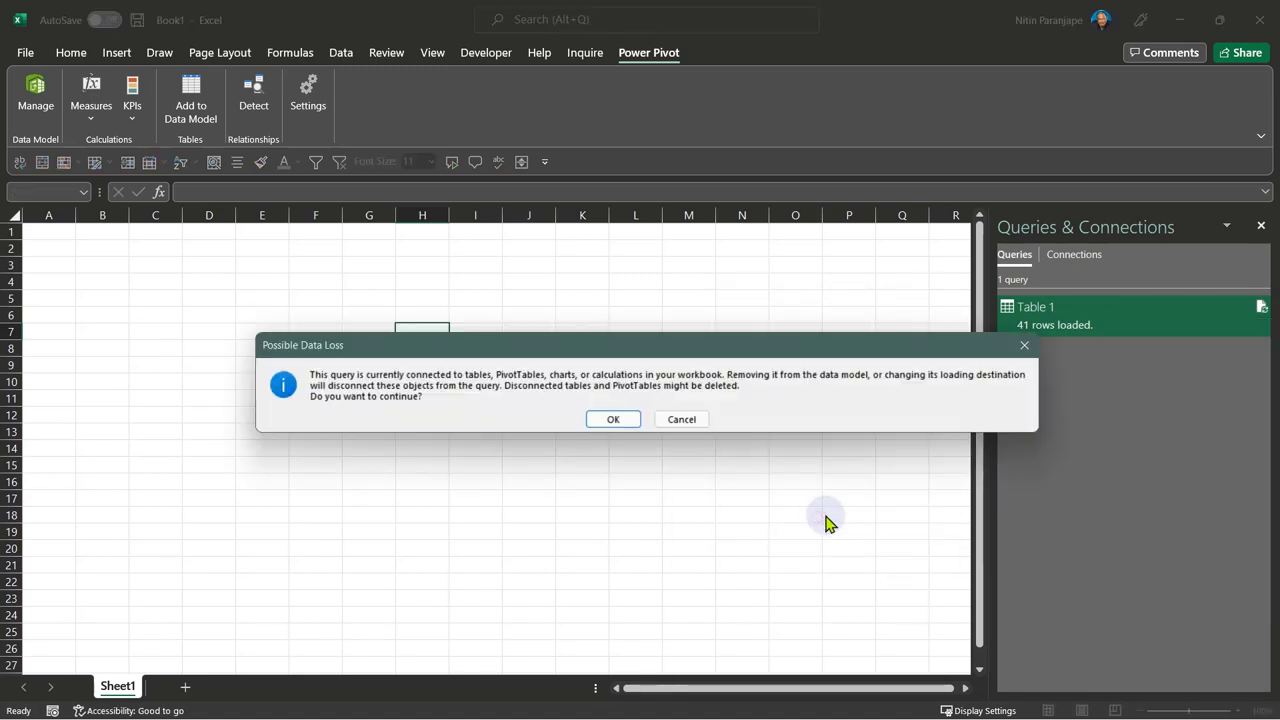
click(613, 420)
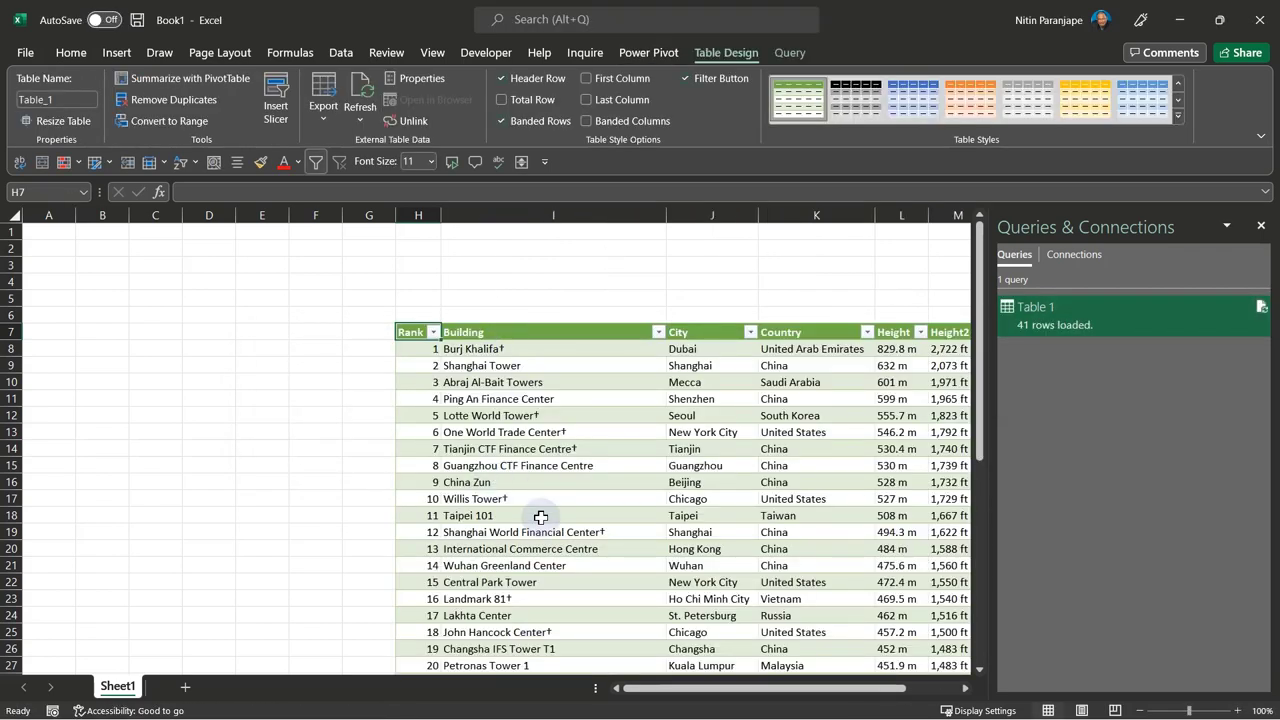
Examine all columns of the loaded buildings table across to Built
click(545, 517)
key(Right)
key(Right)
key(Right)
key(Right)
key(Right)
key(Right)
key(Right)
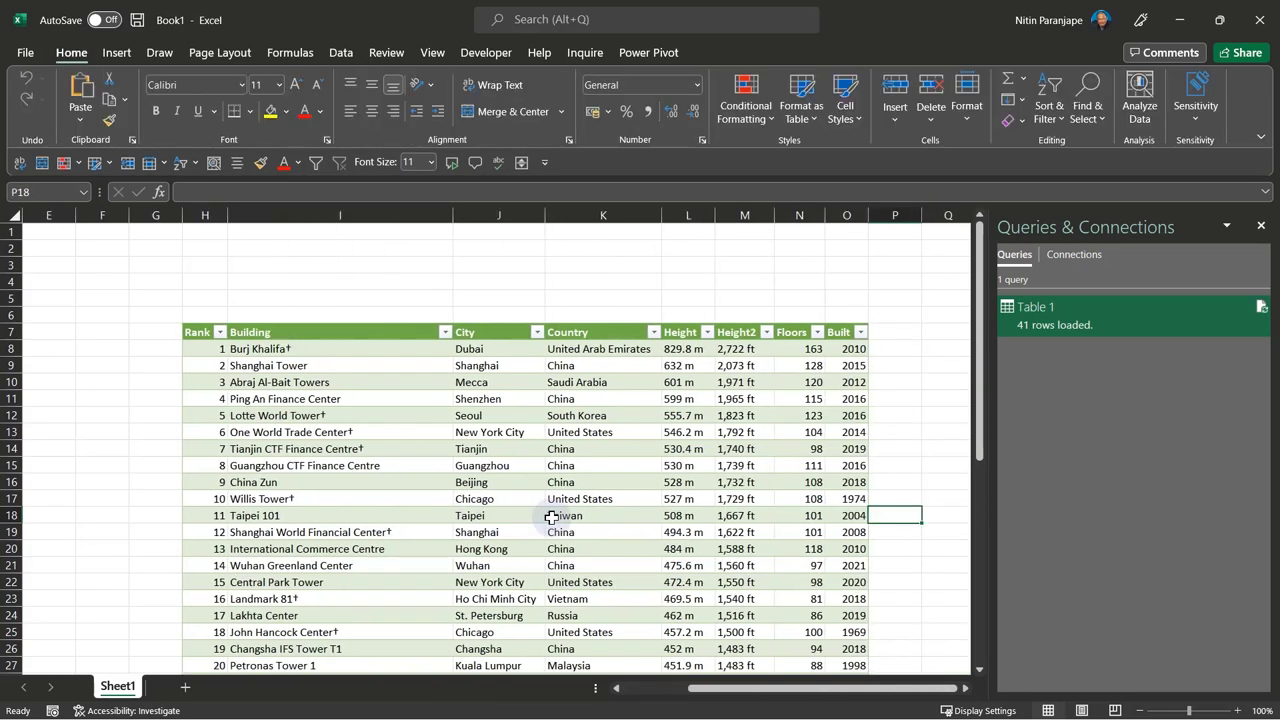
click(579, 496)
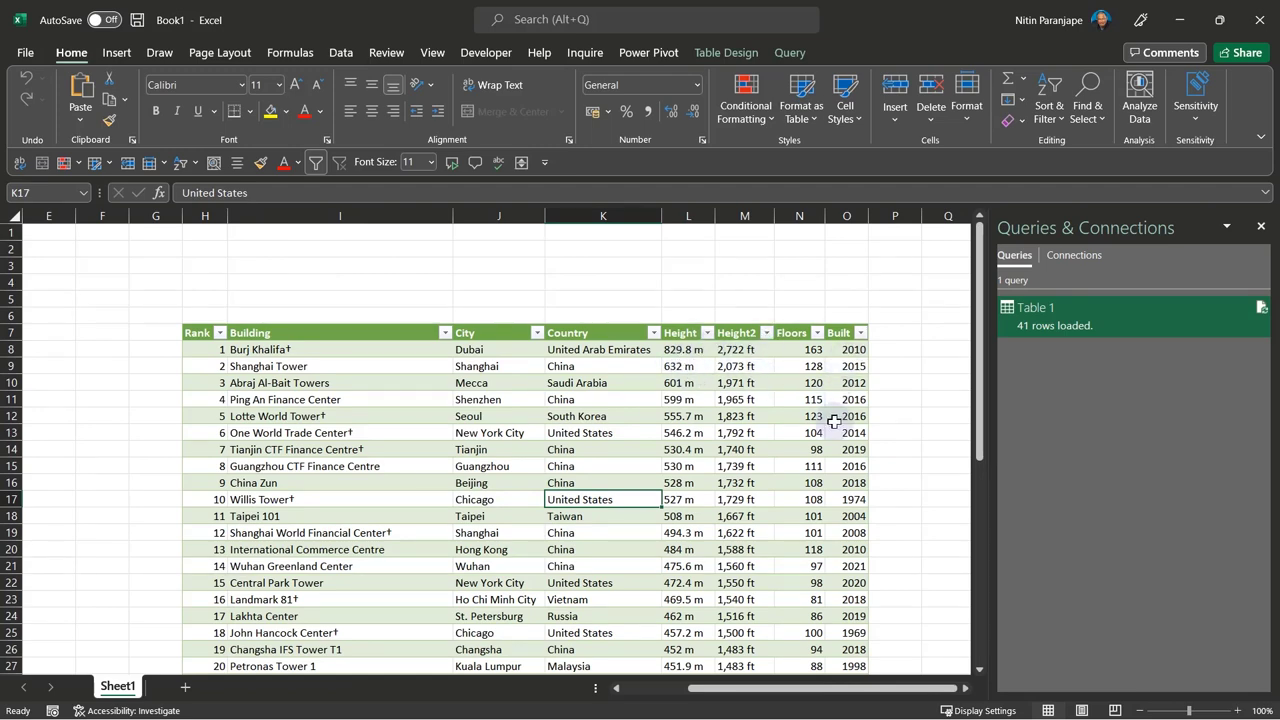
Open the Table 1 query for editing in Power Query and inspect a value in the Height column
right_click(1108, 325)
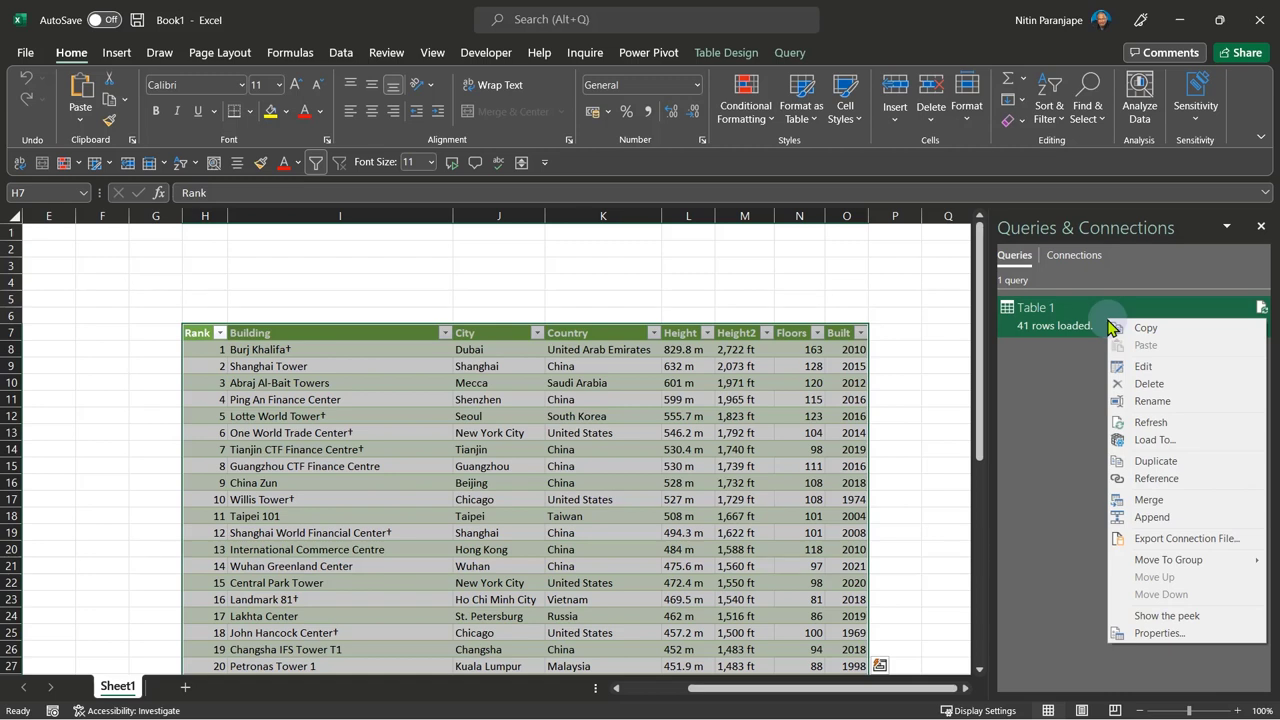
click(1145, 368)
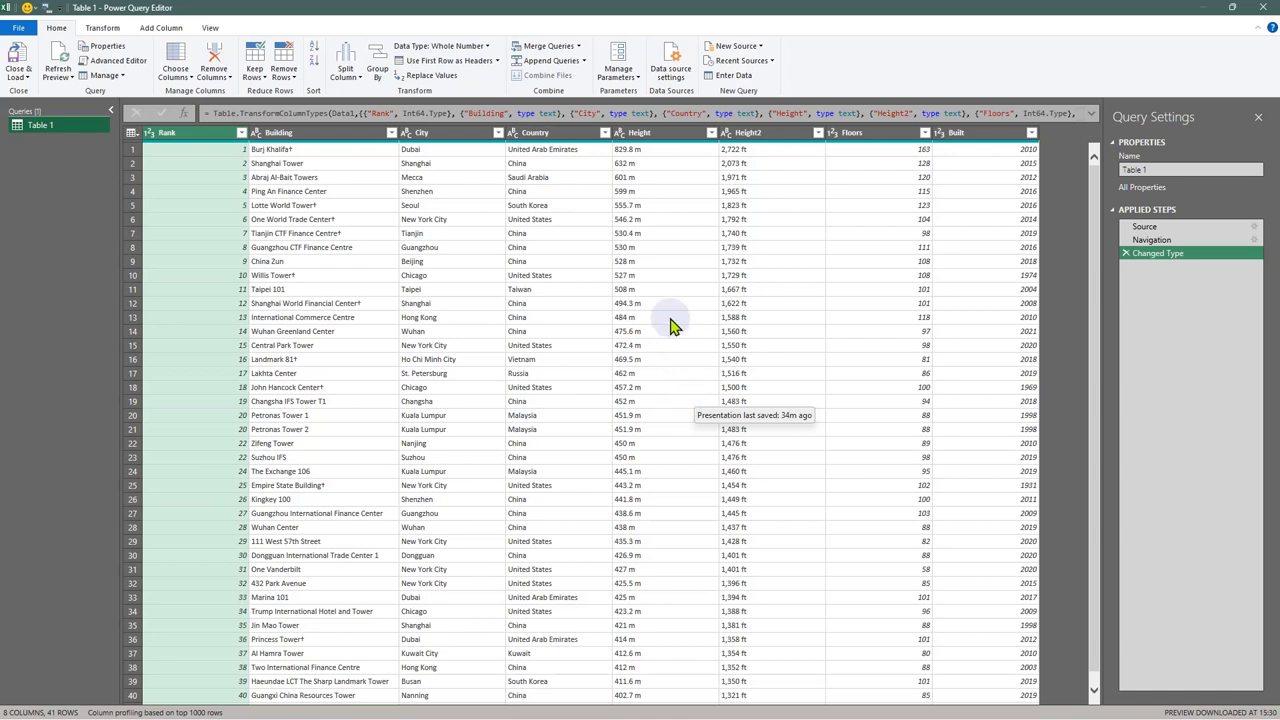
click(636, 304)
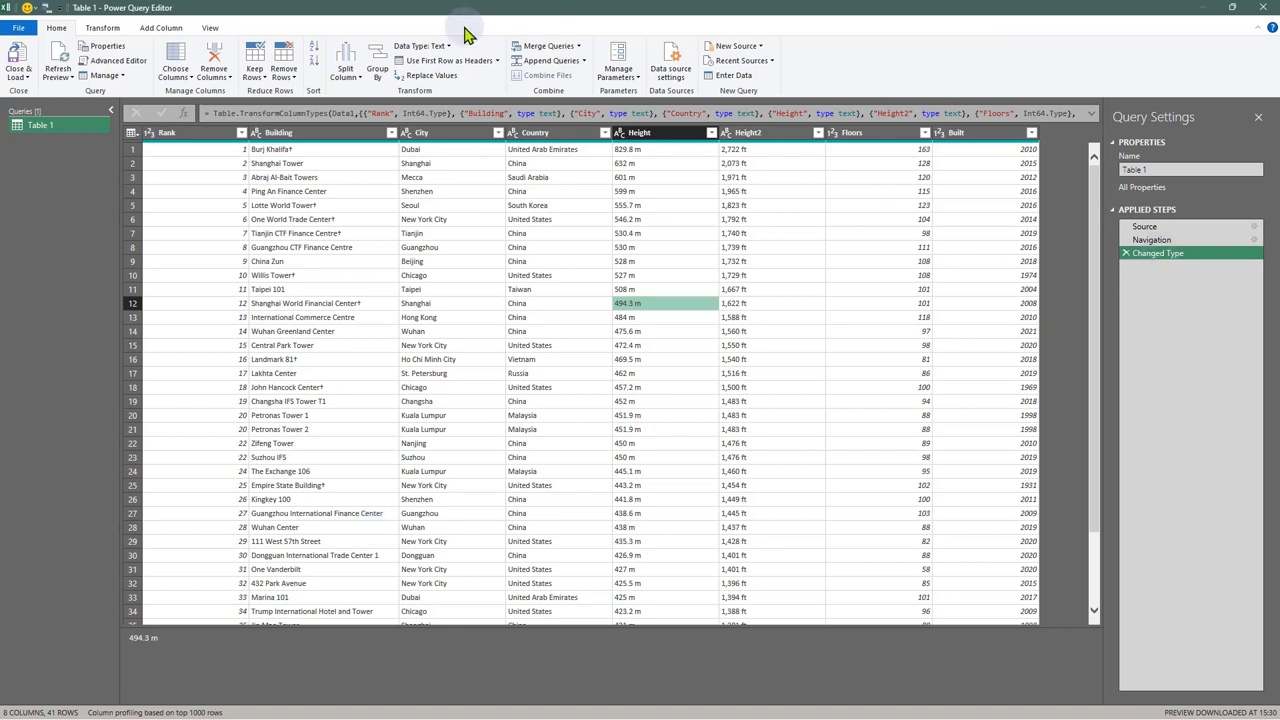
Try removing the Rank column and delete the resulting Removed Columns step from the applied steps
right_click(221, 141)
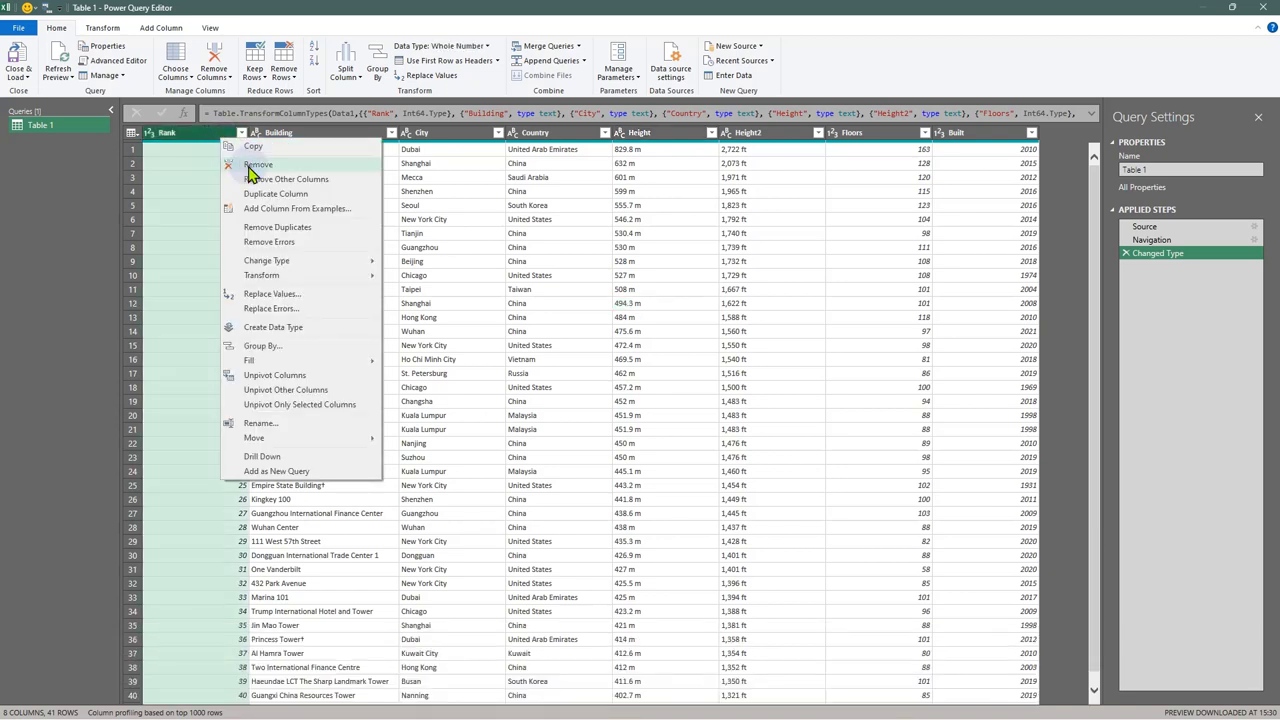
click(257, 165)
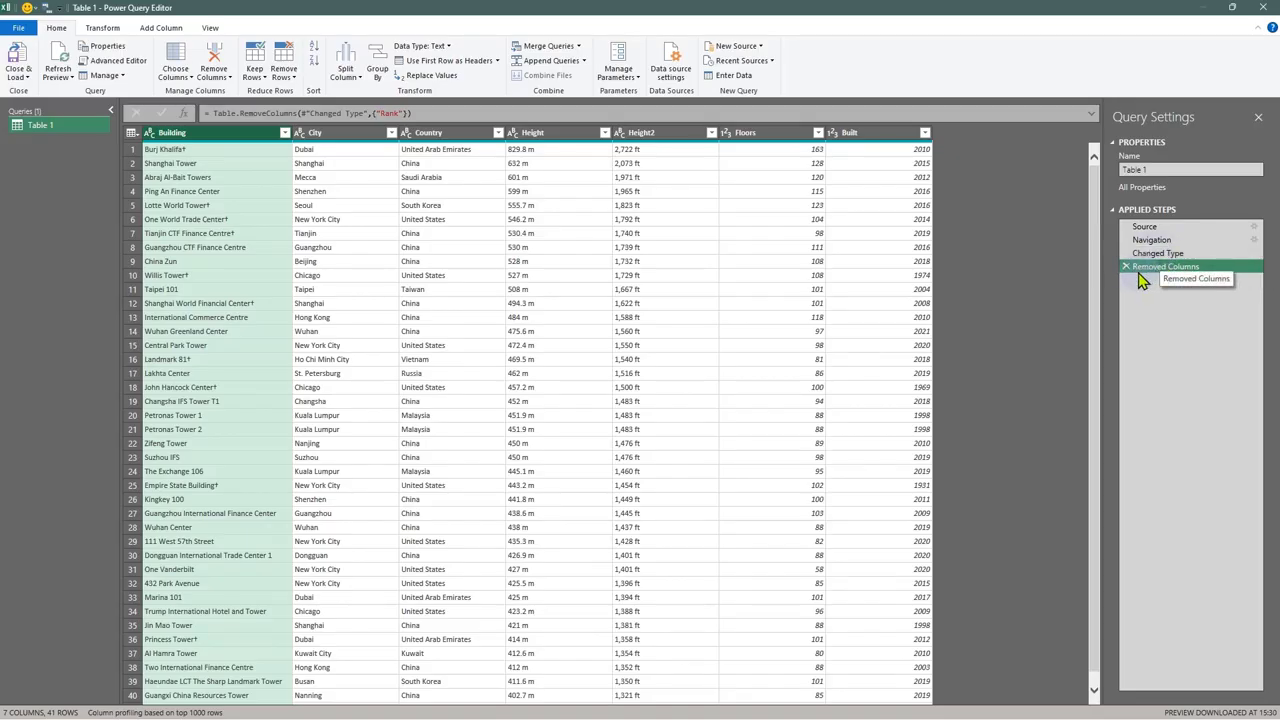
click(1126, 267)
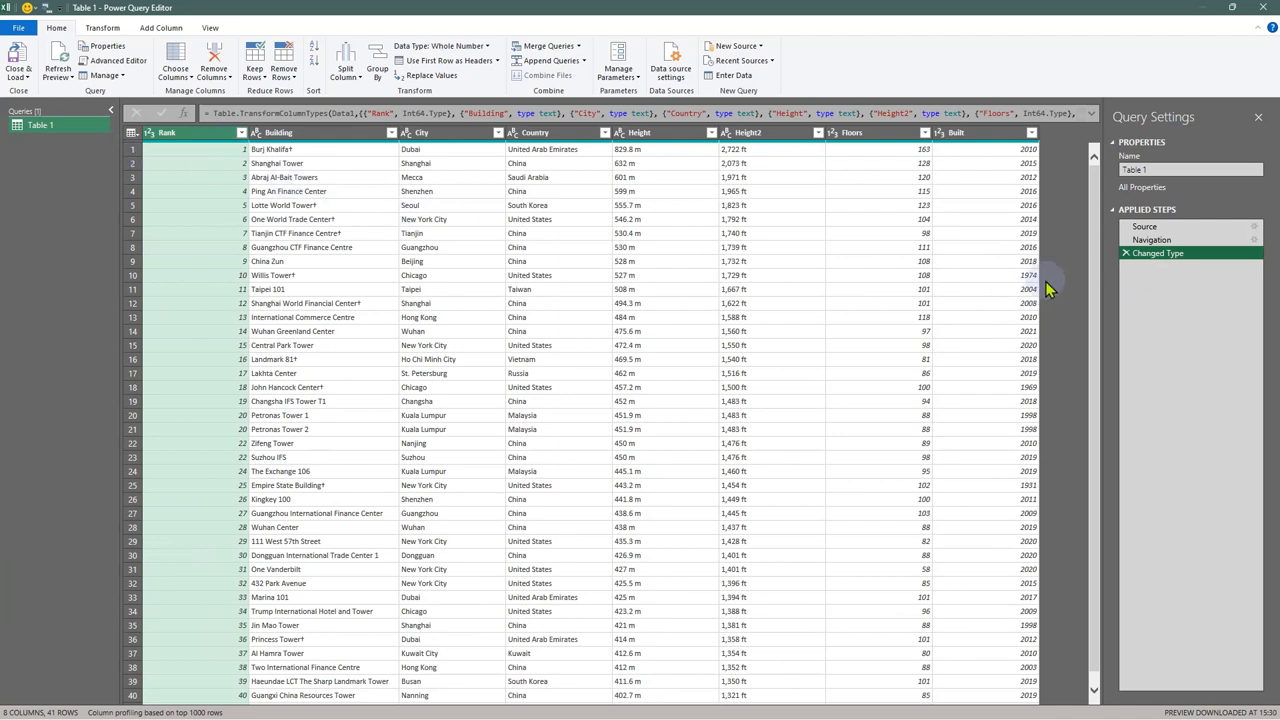
Select the Rank, Building and City columns together and view the commands available for them
shift+click(420, 140)
right_click(430, 138)
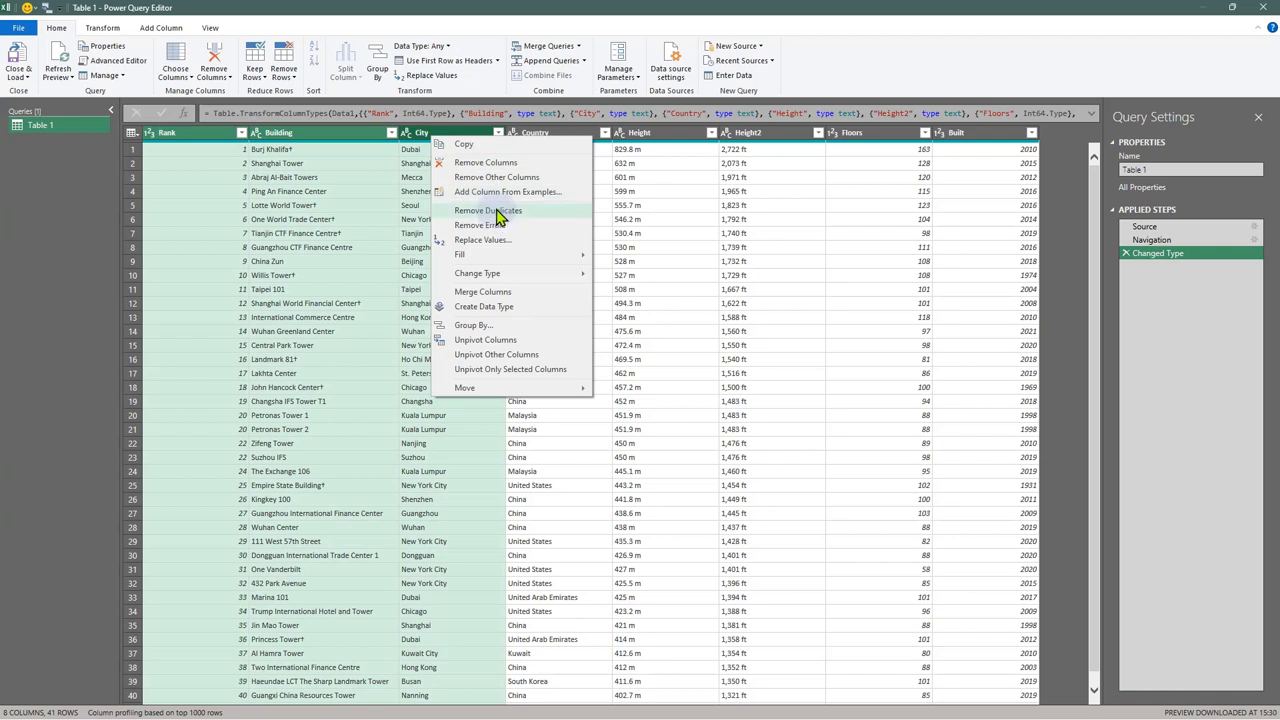
key(Escape)
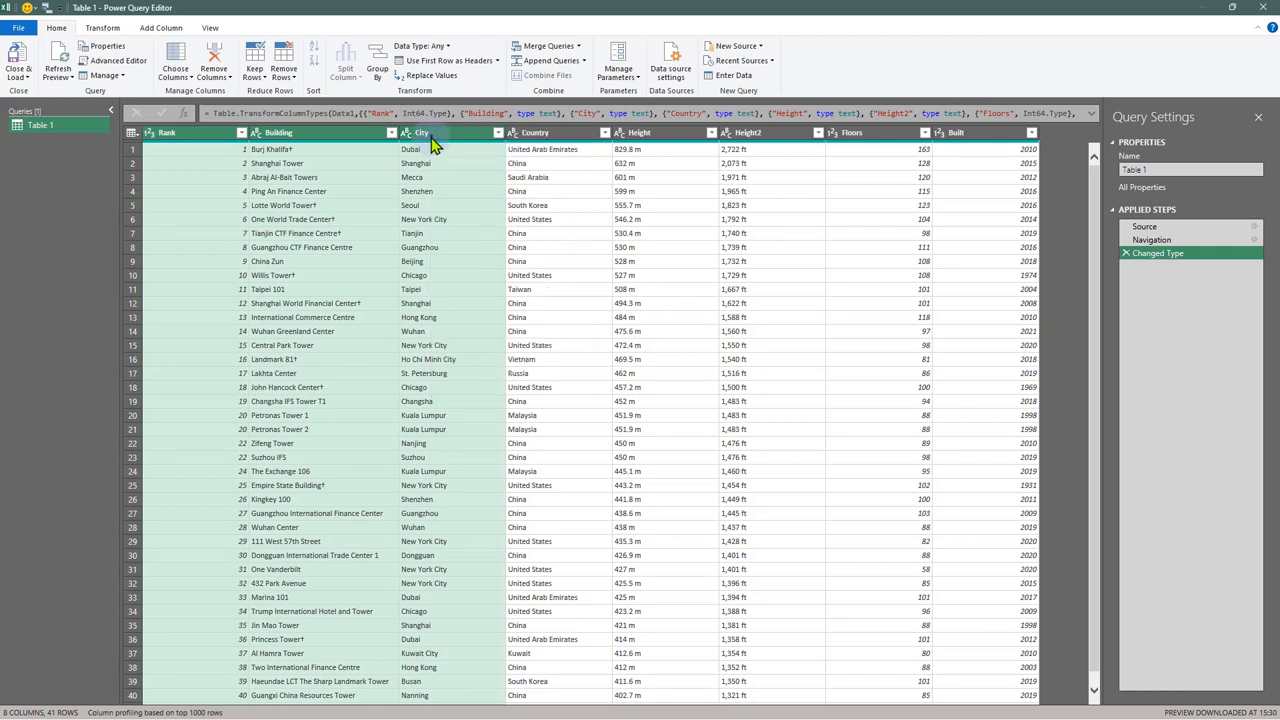
Compare the query data at the Source, Navigation and Changed Type applied steps, ending on Changed Type
click(1152, 240)
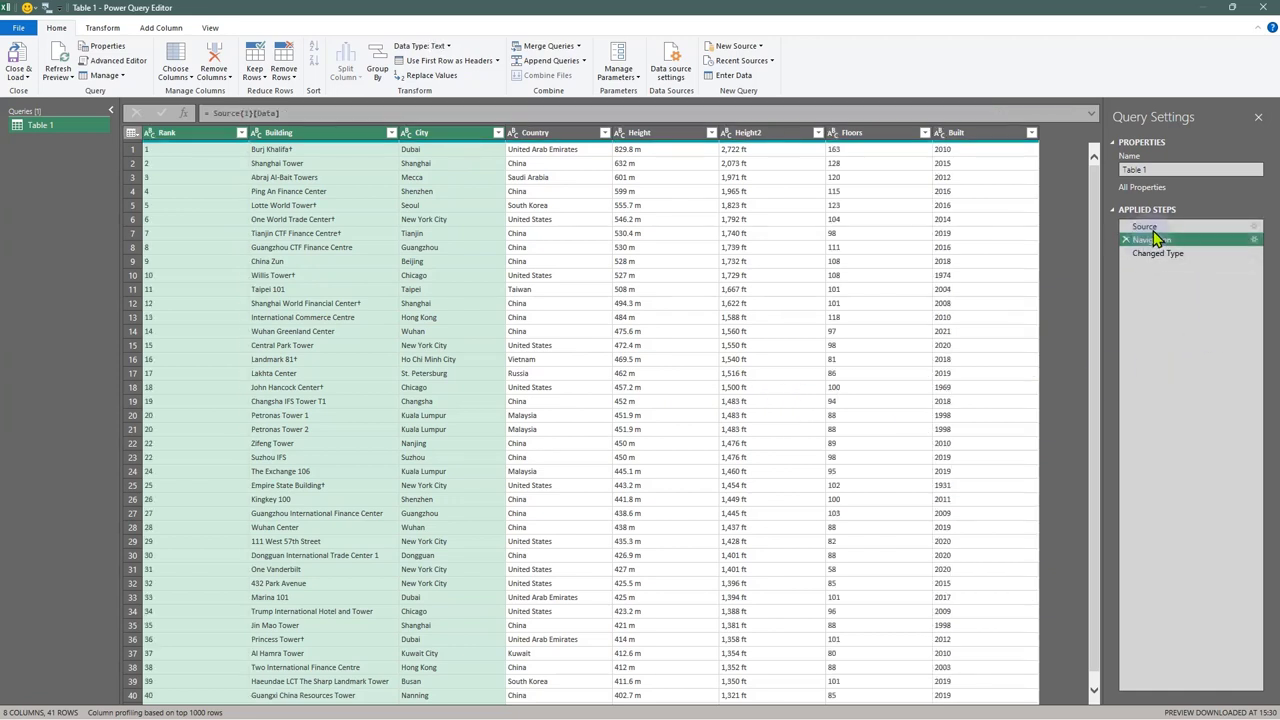
click(1152, 229)
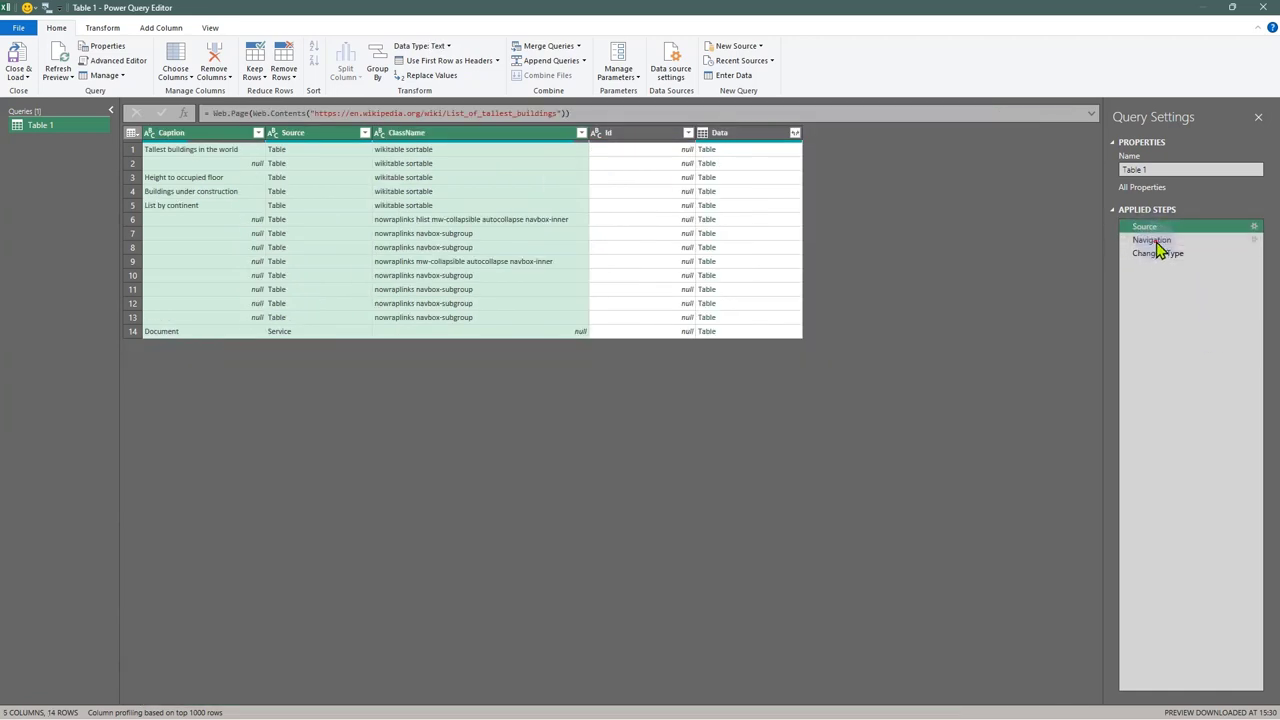
click(1157, 252)
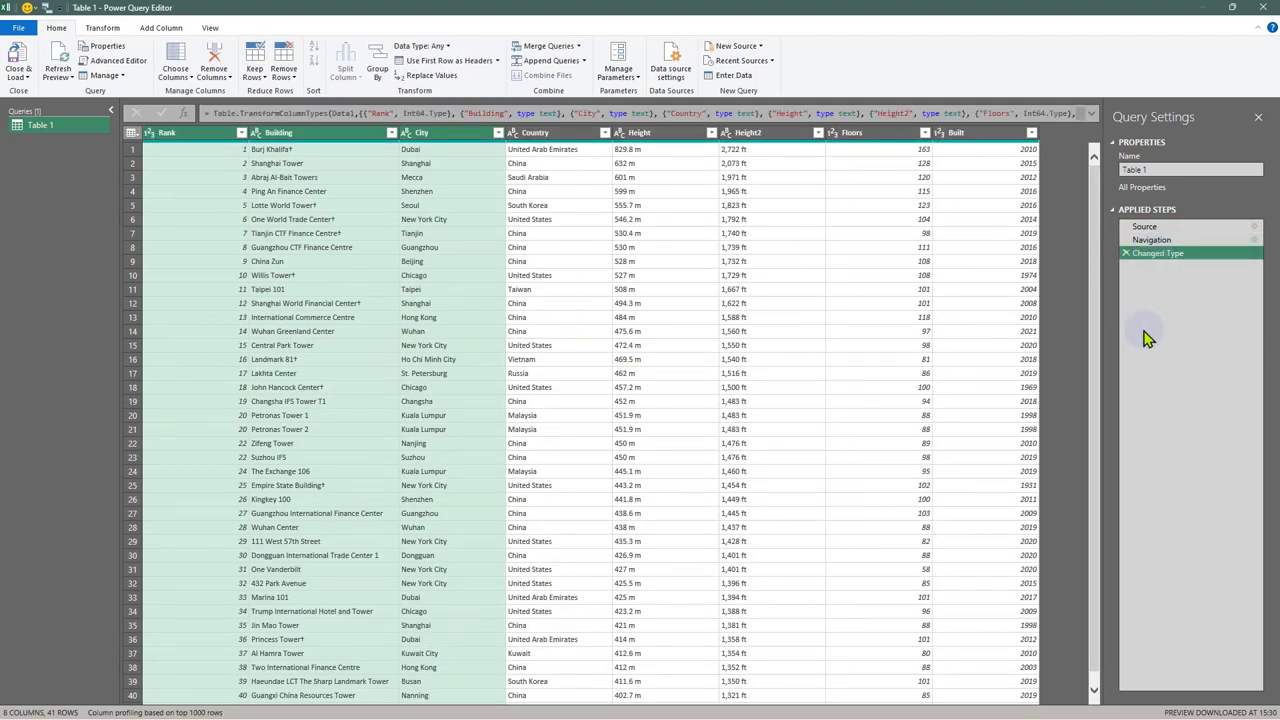
click(316, 276)
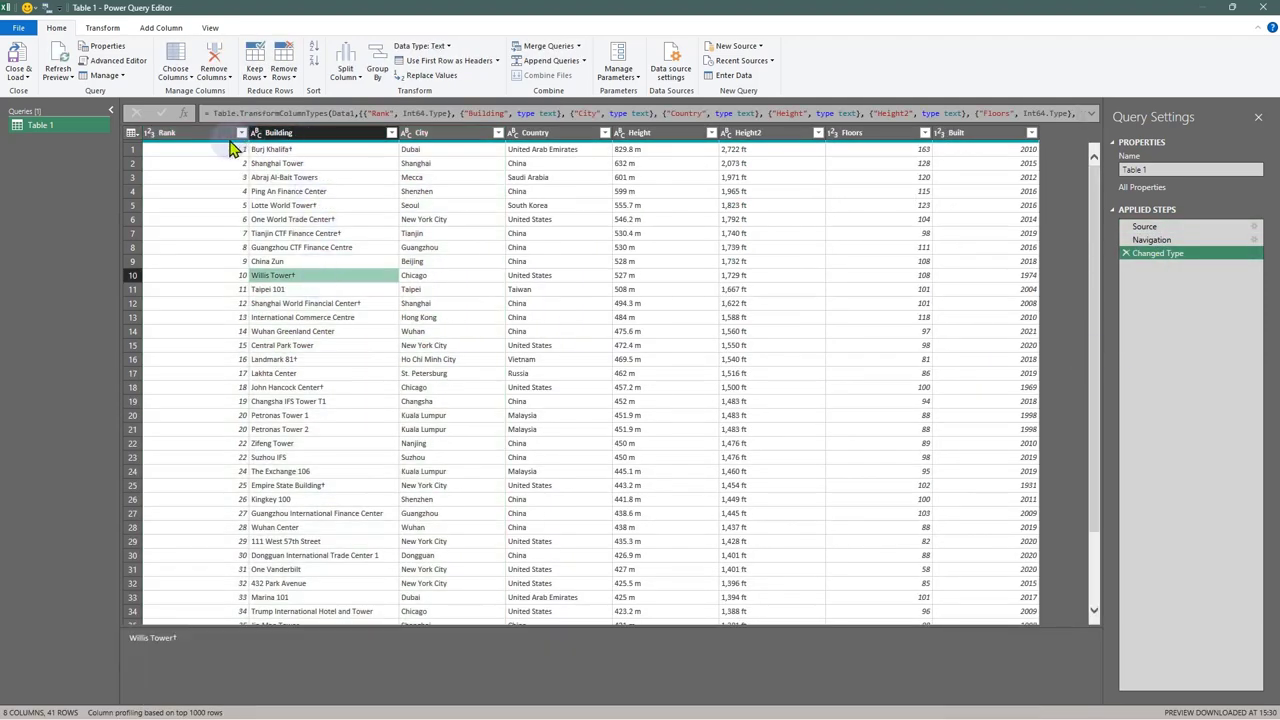
drag(1151, 250, 1148, 262)
click(1151, 241)
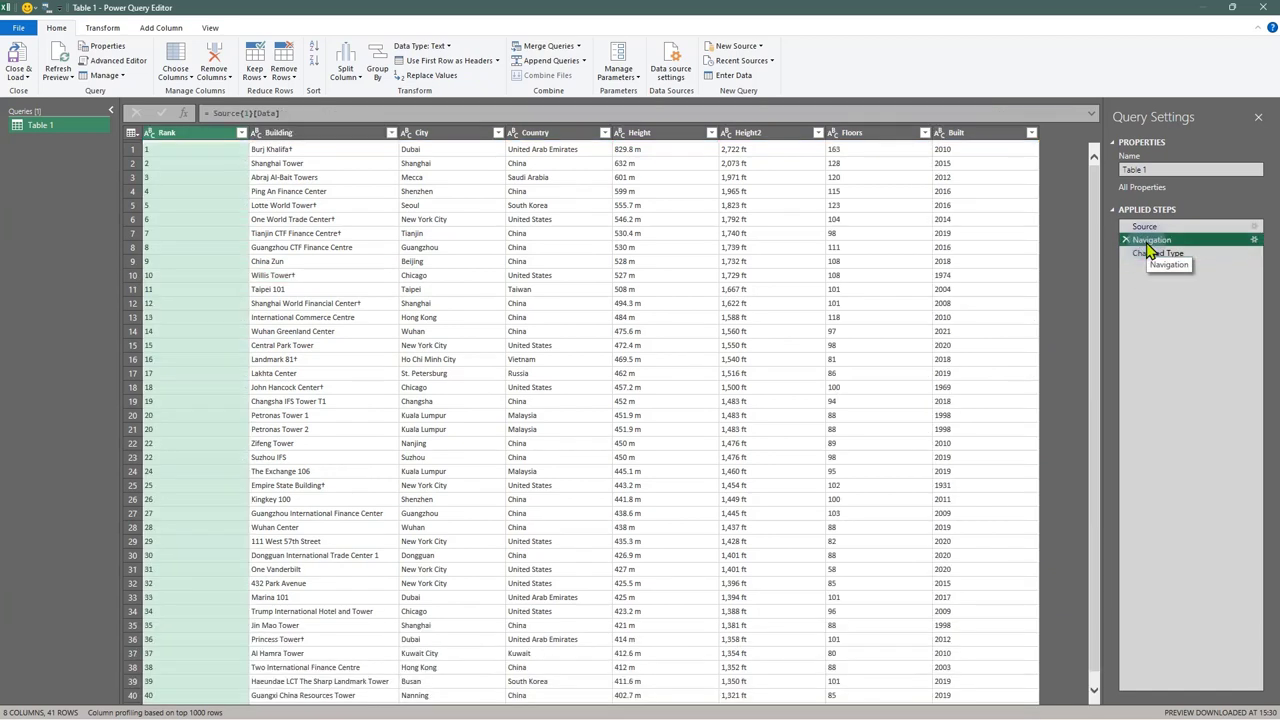
click(1150, 257)
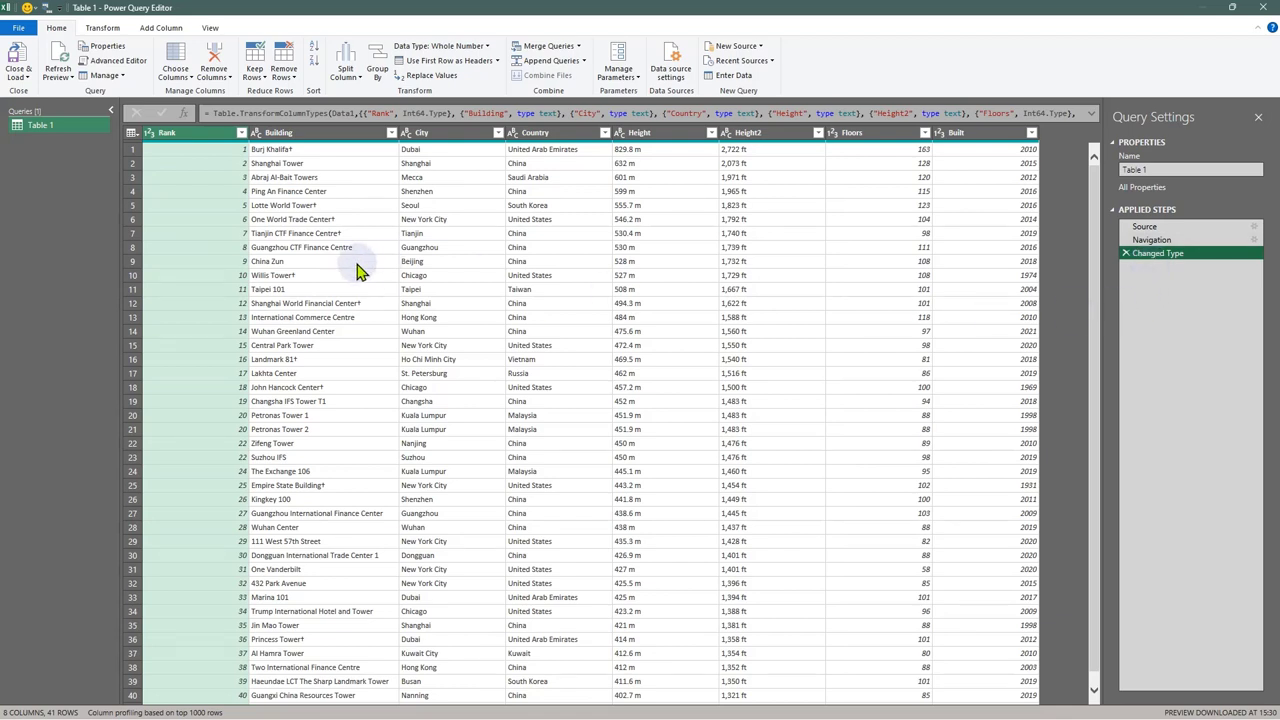
Select every column except Rank one by one, from Building to Built, and clear the selection
click(334, 134)
ctrl+click(430, 134)
ctrl+click(560, 136)
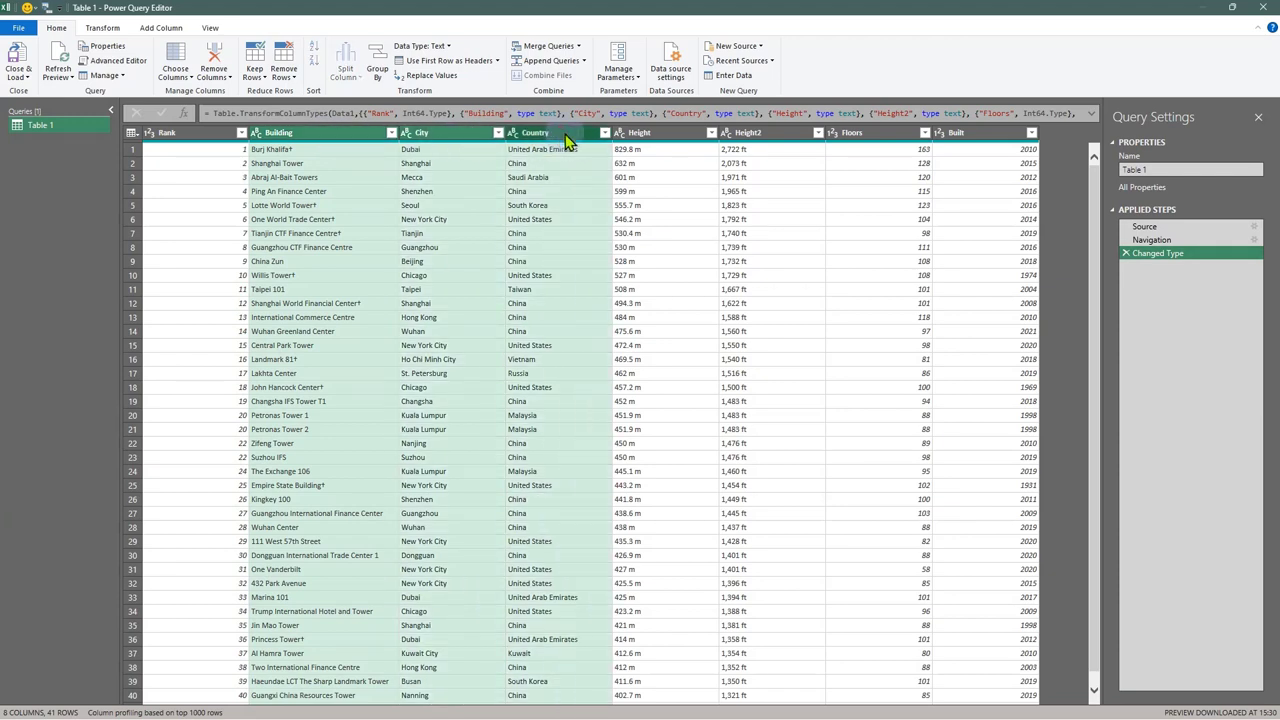
ctrl+click(665, 136)
ctrl+click(757, 136)
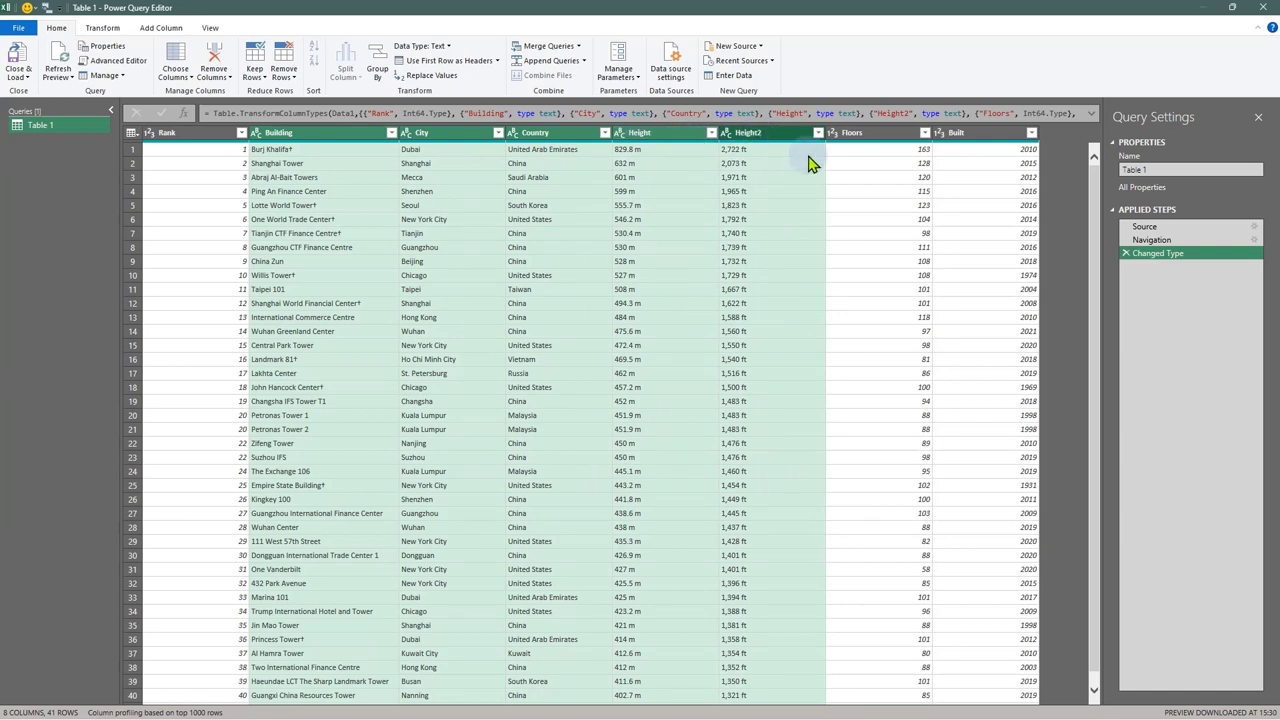
ctrl+click(852, 136)
ctrl+click(960, 138)
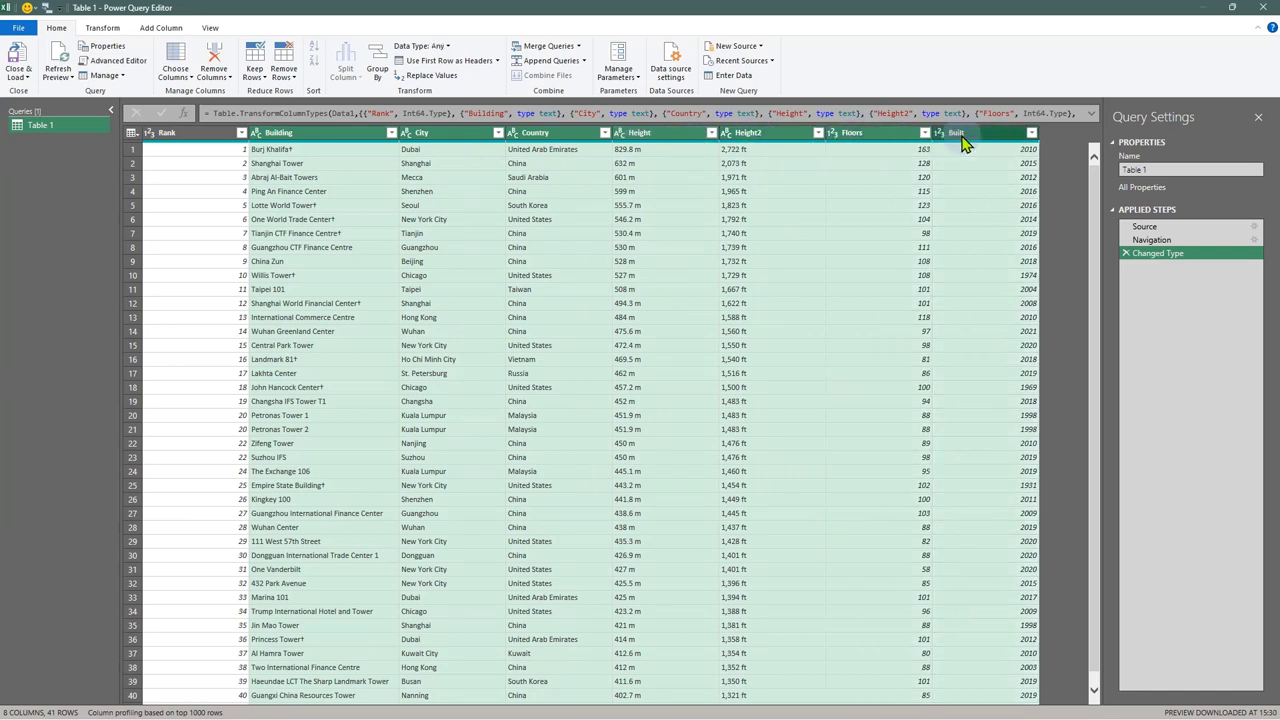
click(677, 205)
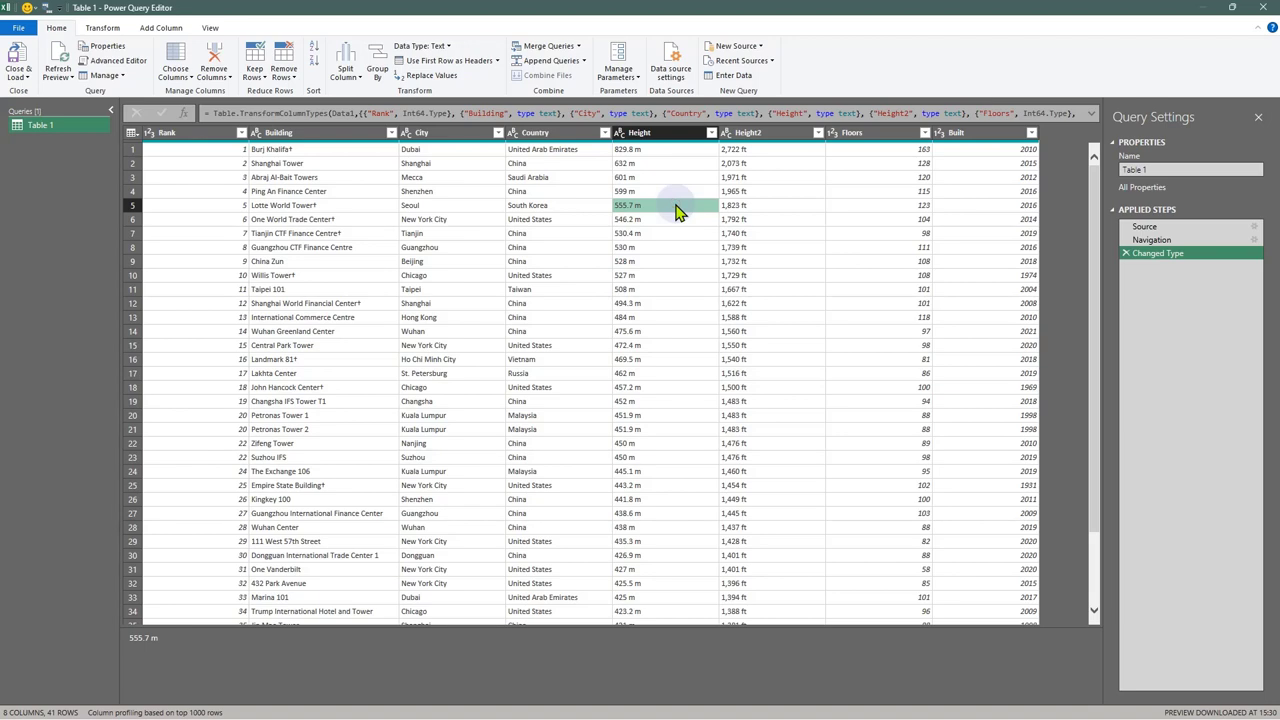
right_click(185, 145)
click(565, 178)
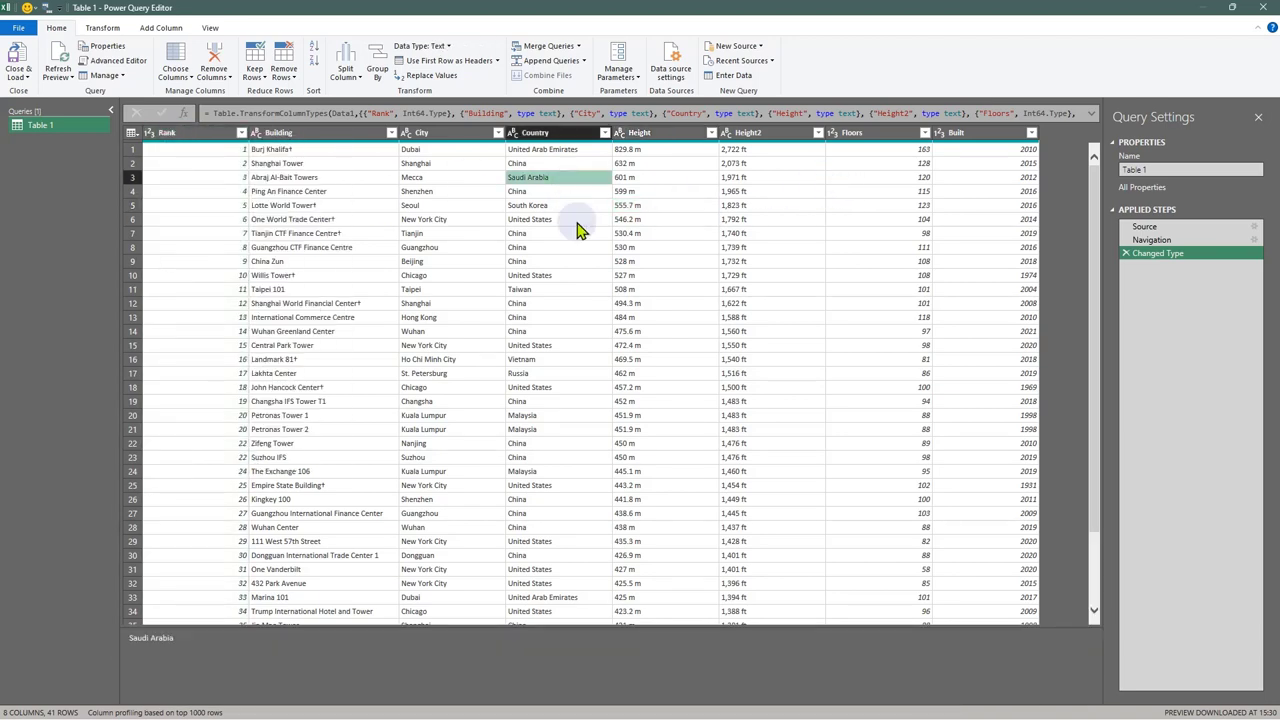
Select the Building and Height columns, view the Remove Other Columns option and dismiss it
click(378, 133)
ctrl+click(658, 136)
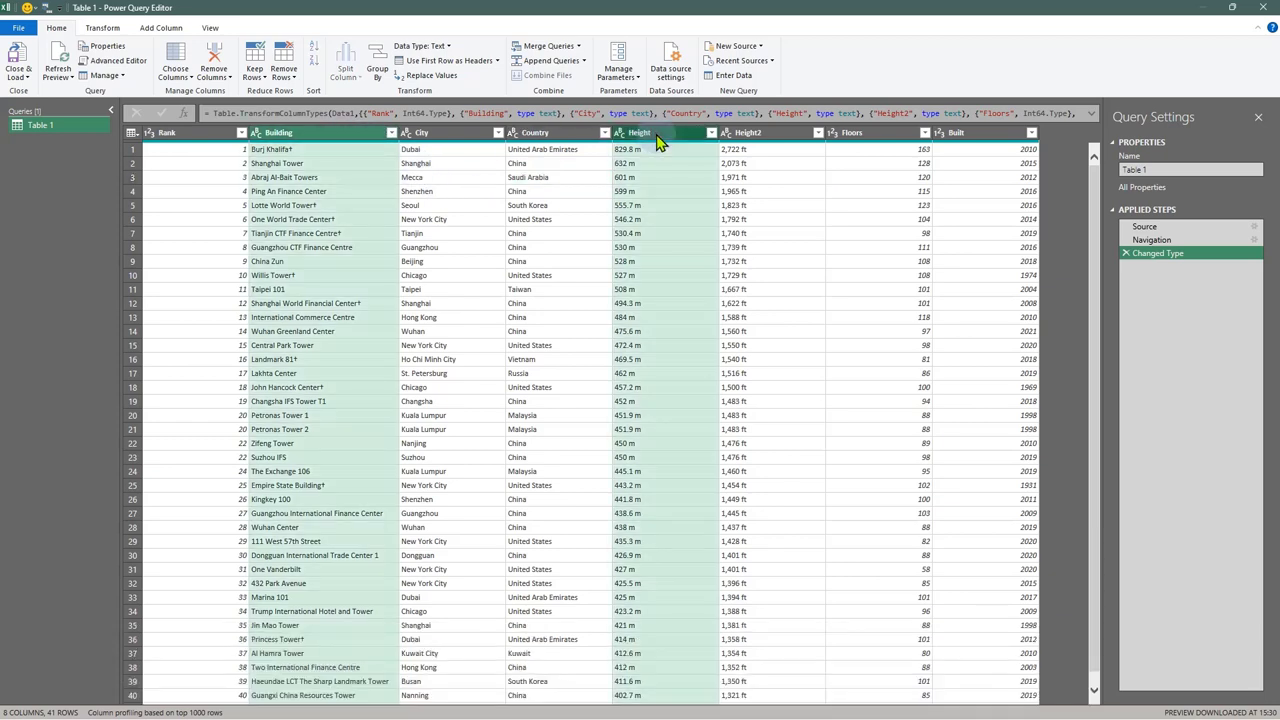
right_click(658, 140)
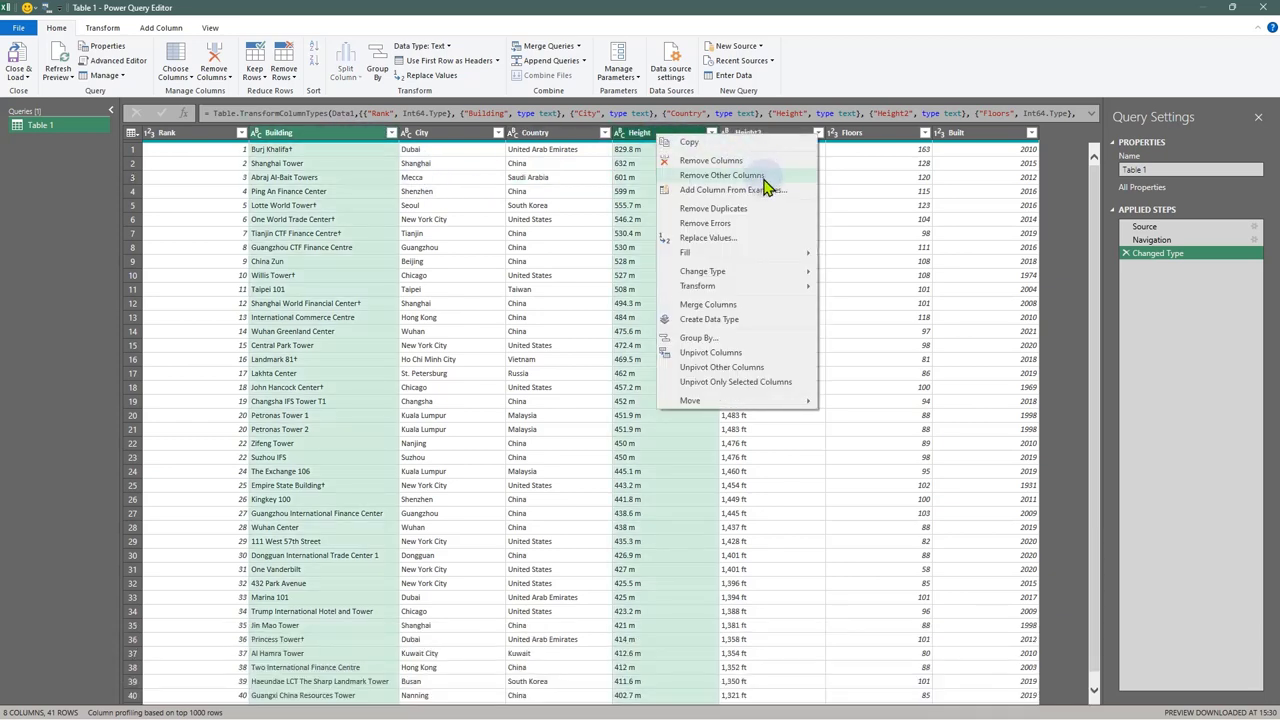
click(565, 219)
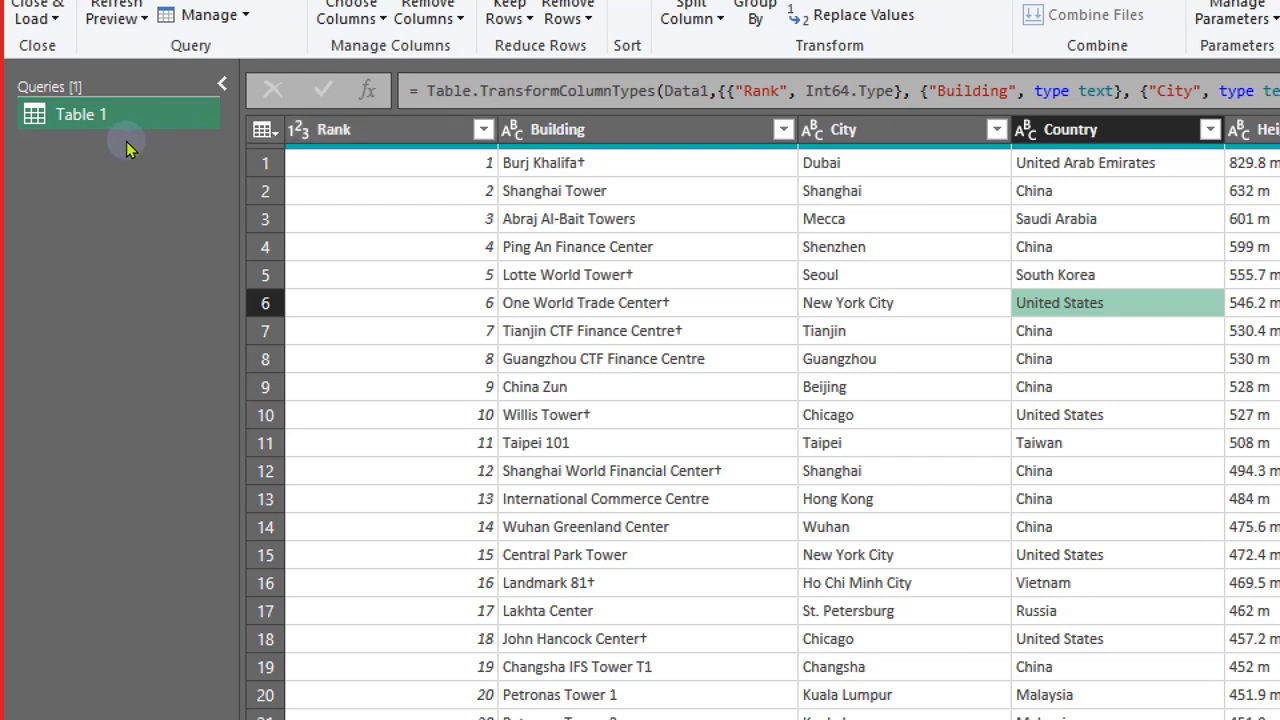
Try limiting the query to the Rank, City, Height, Floors and Built columns with Choose Columns, and cancel the choice
click(265, 129)
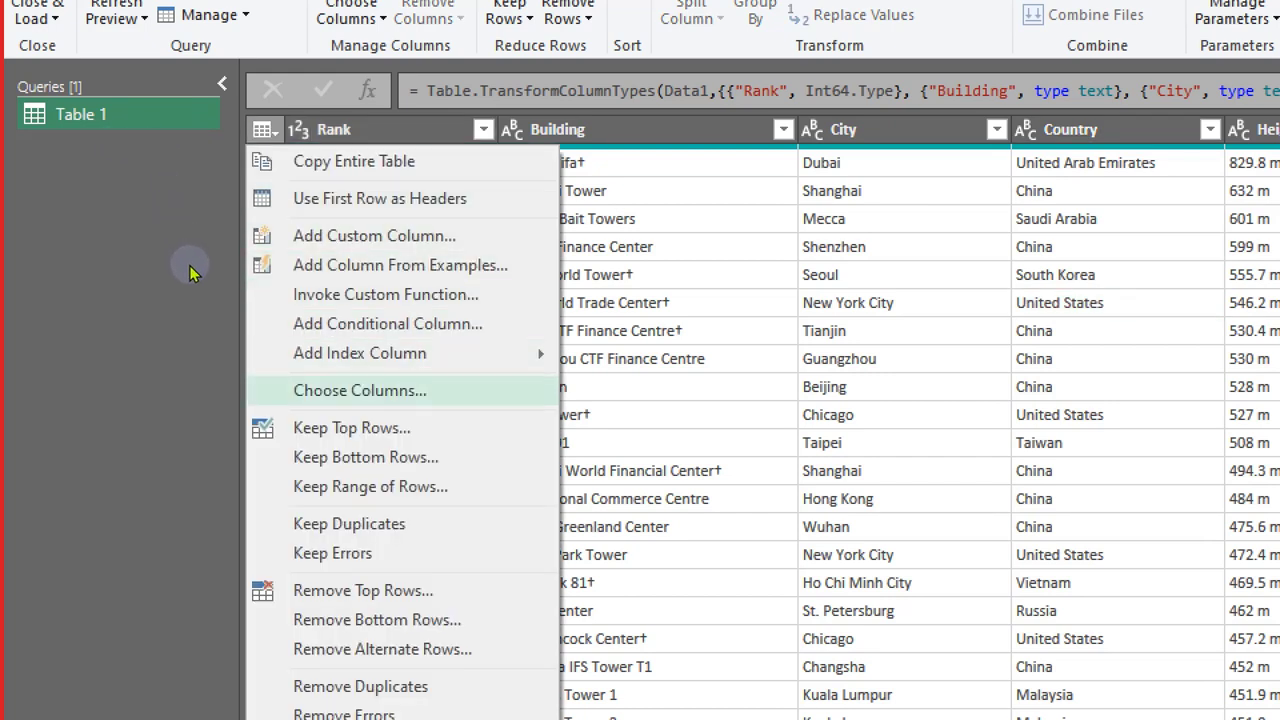
key(Return)
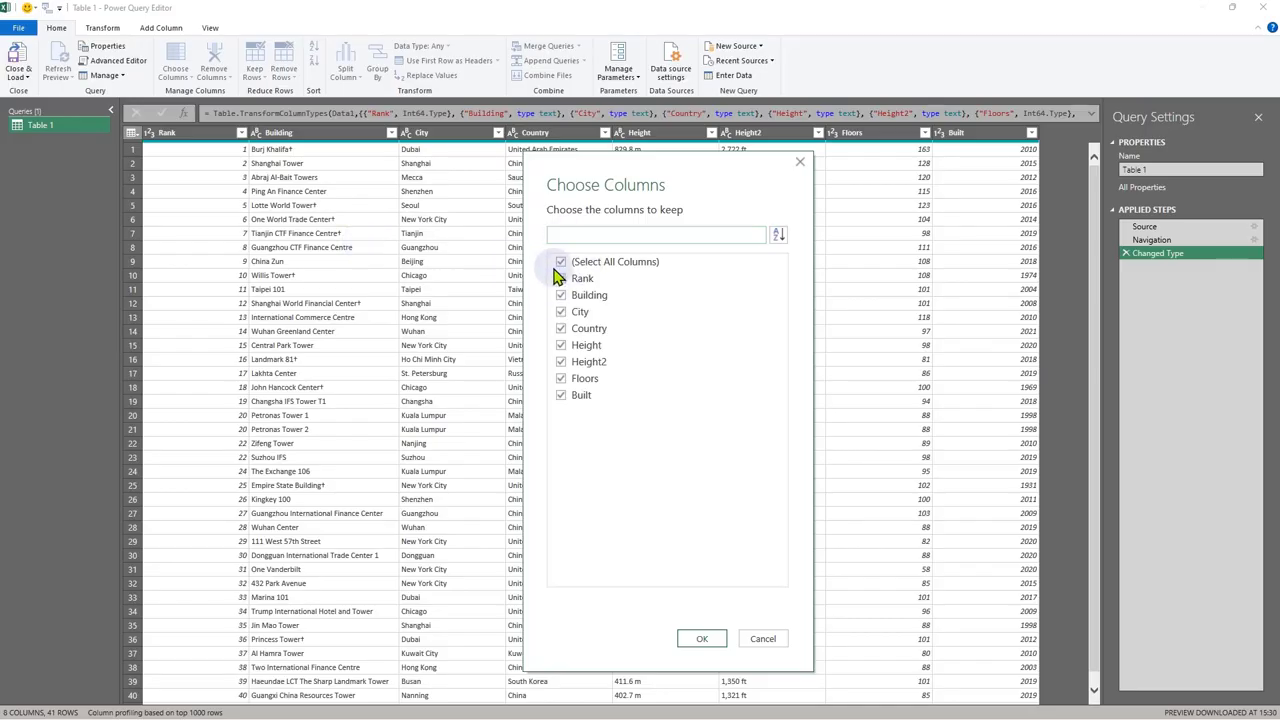
click(1121, 387)
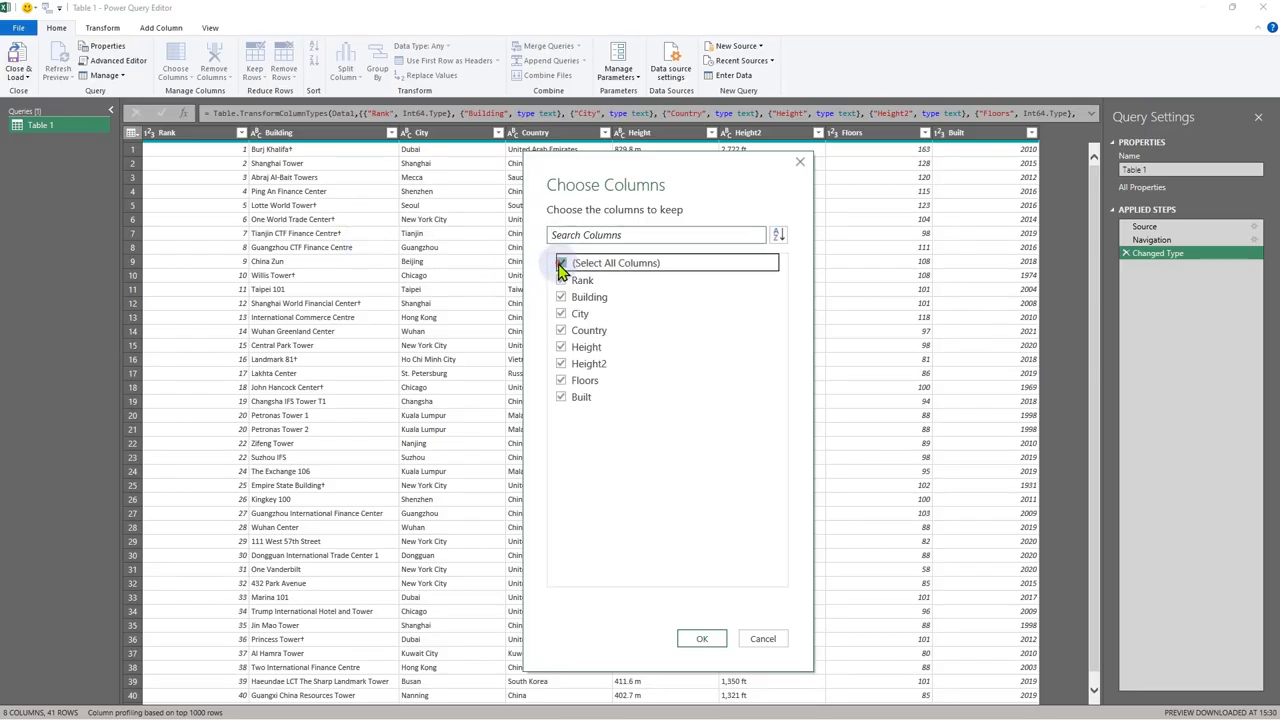
click(561, 265)
click(562, 281)
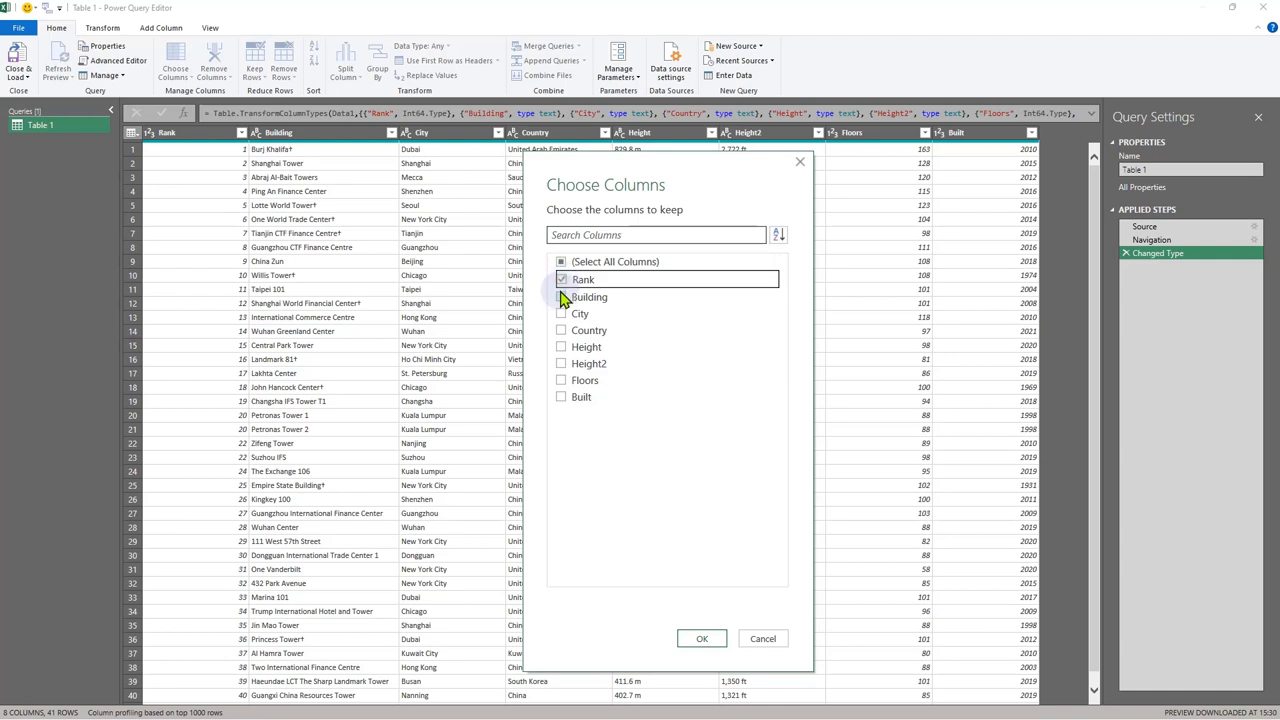
click(561, 313)
click(561, 346)
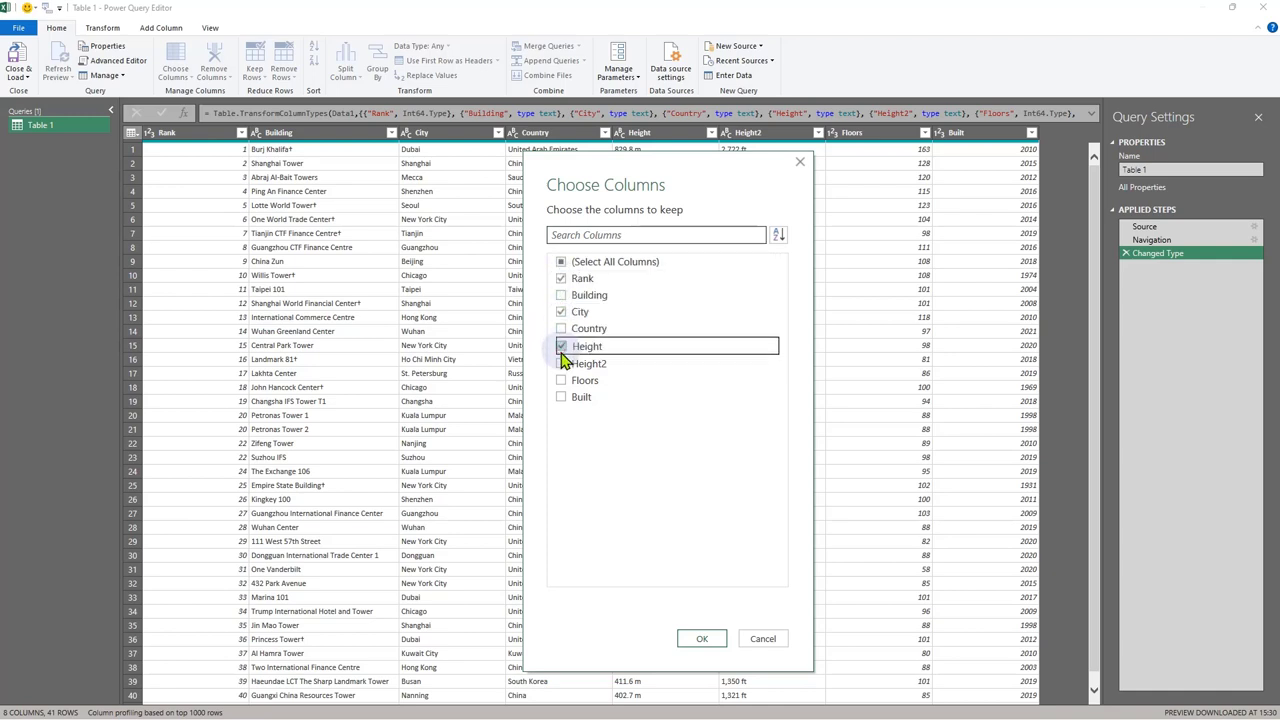
click(561, 380)
click(561, 397)
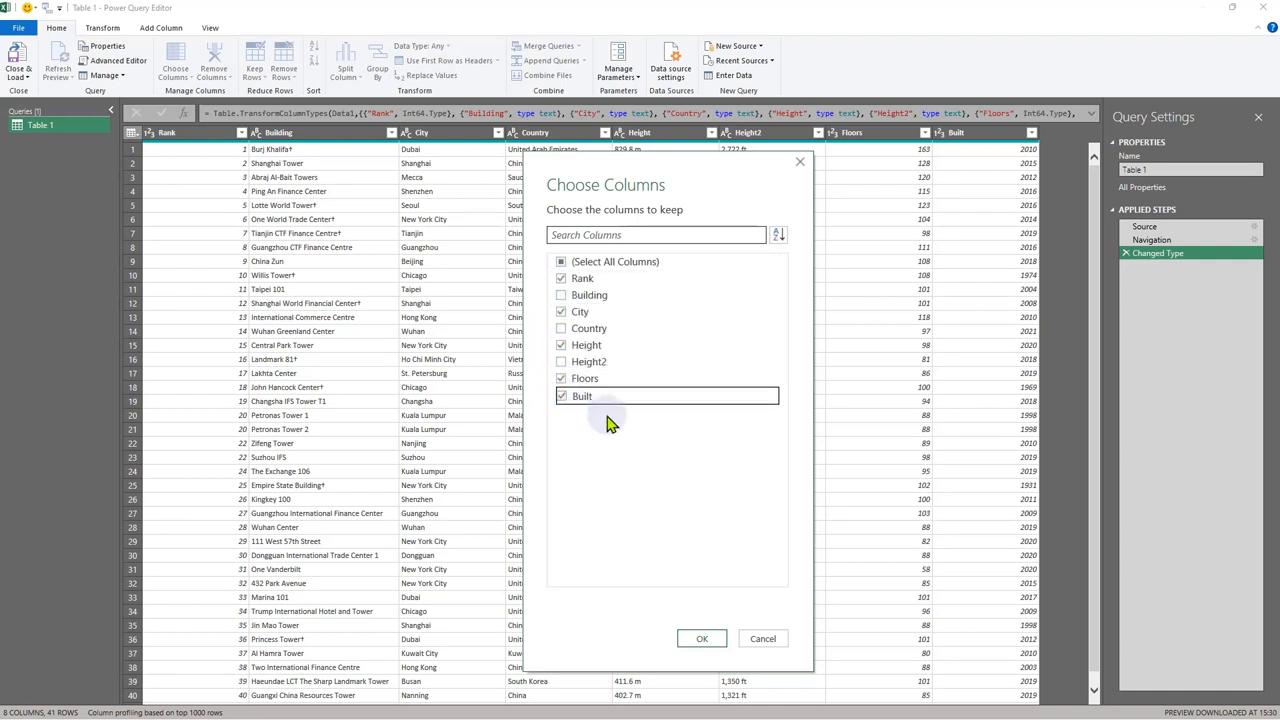
click(765, 639)
Remove the Rank column from the query
click(190, 133)
right_click(190, 133)
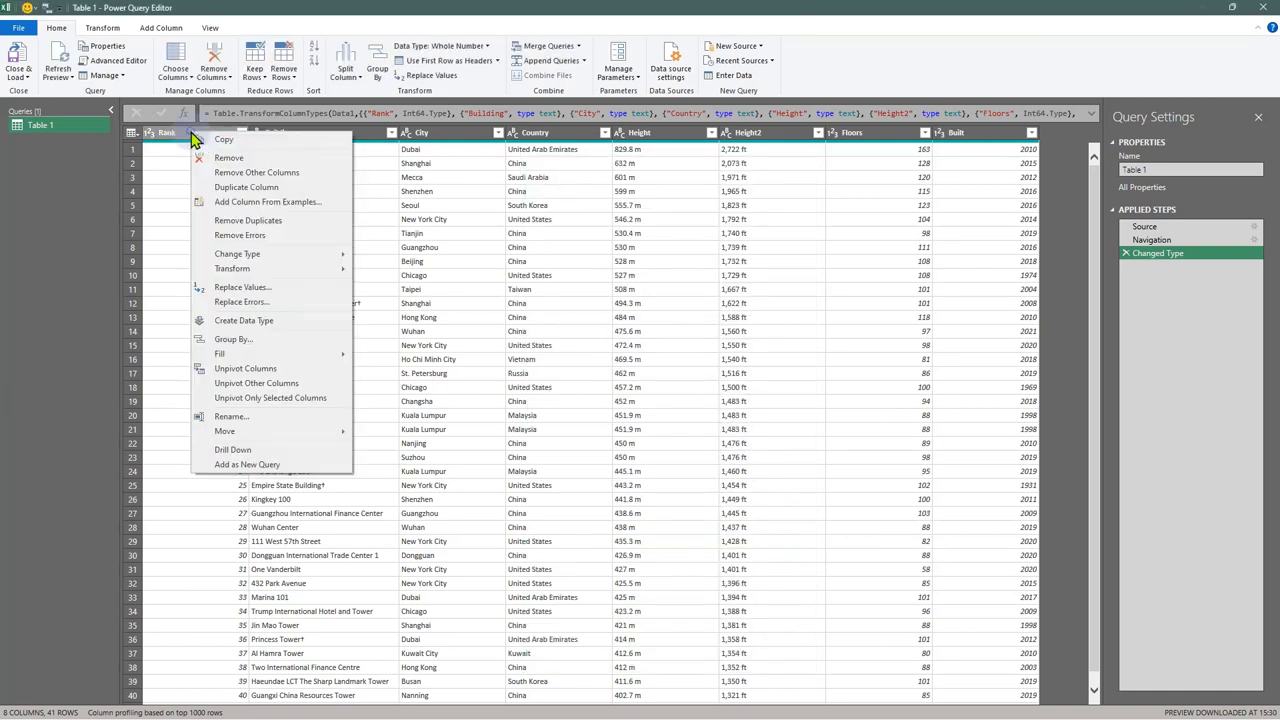
click(229, 158)
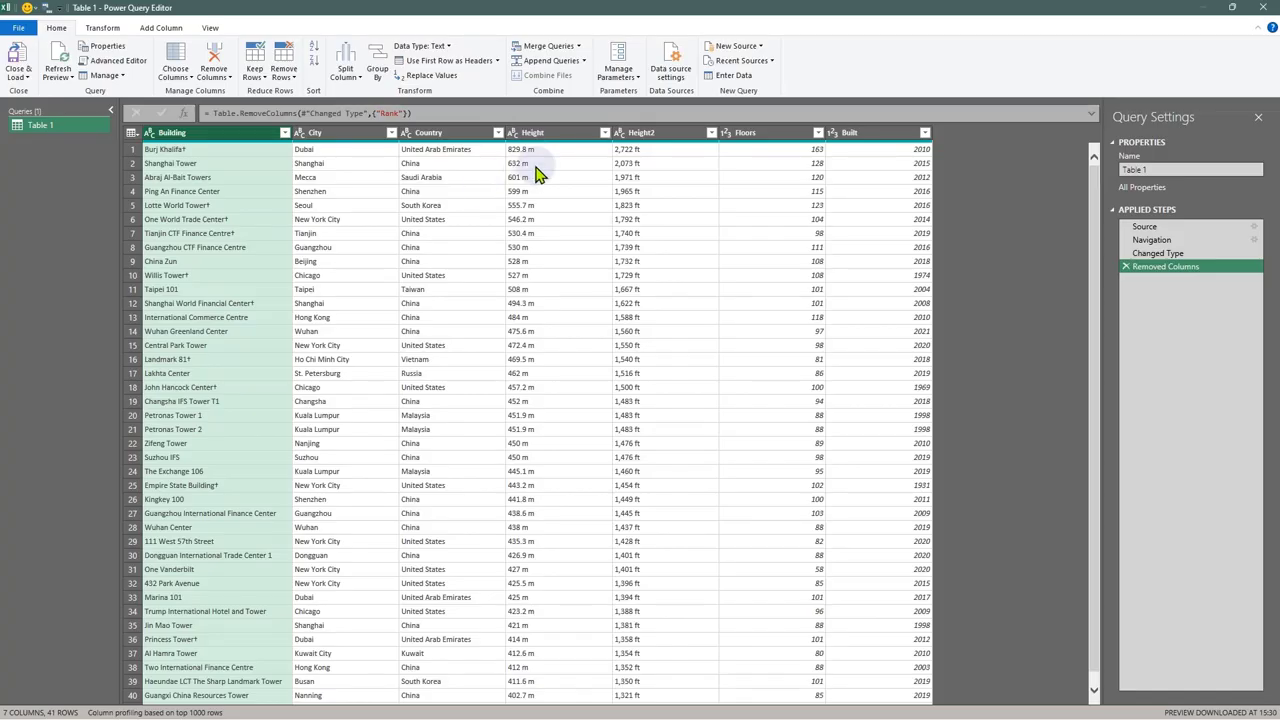
Try to change the data type of the Height2 column to Whole Number
click(621, 132)
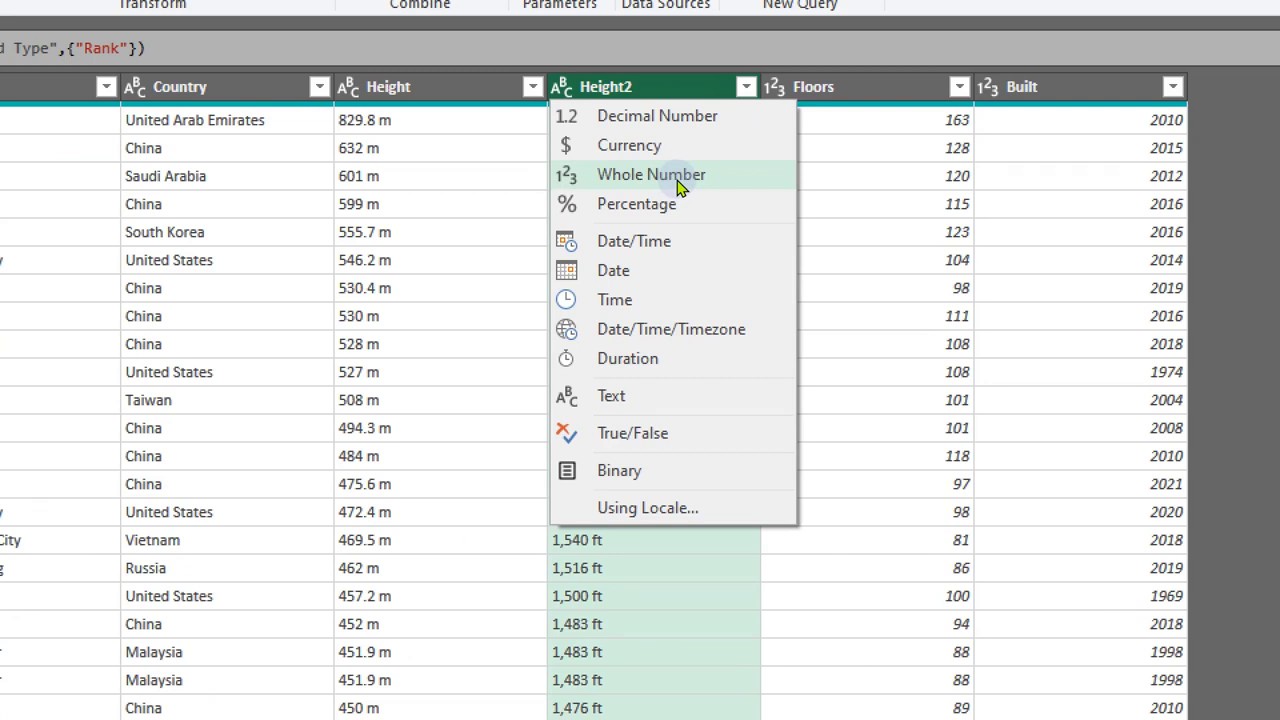
click(679, 178)
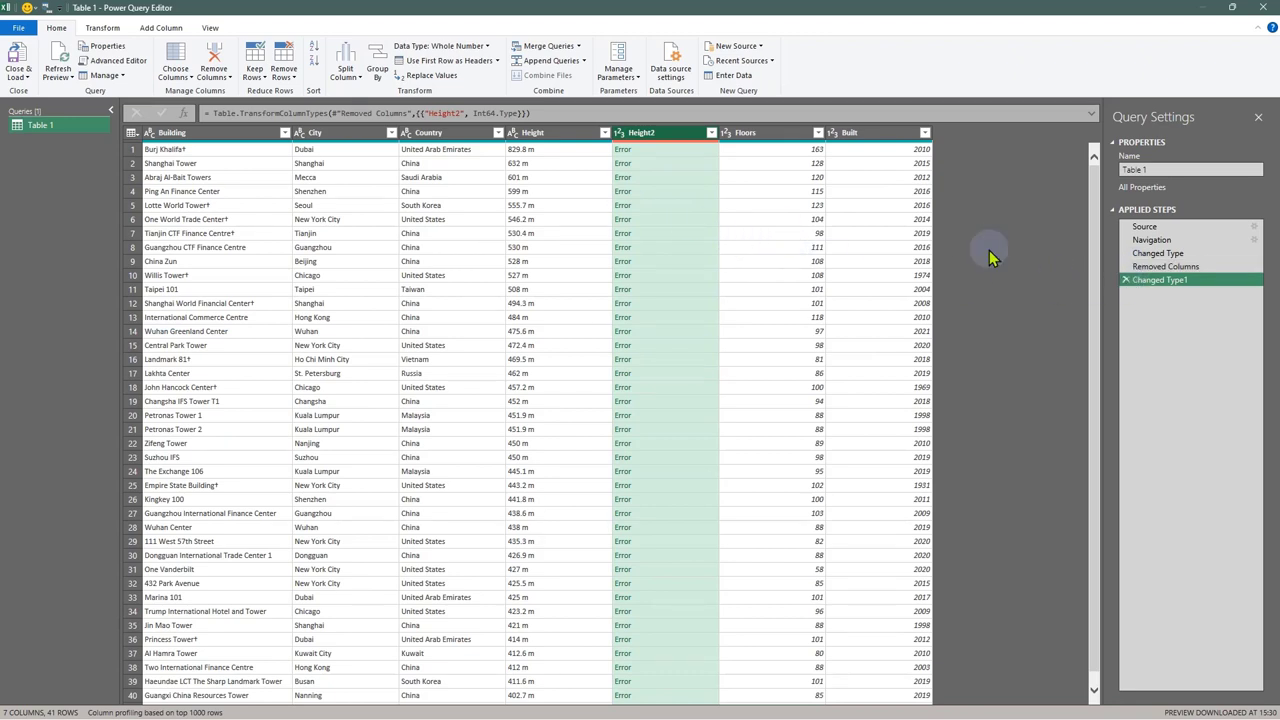
drag(1165, 266, 1135, 293)
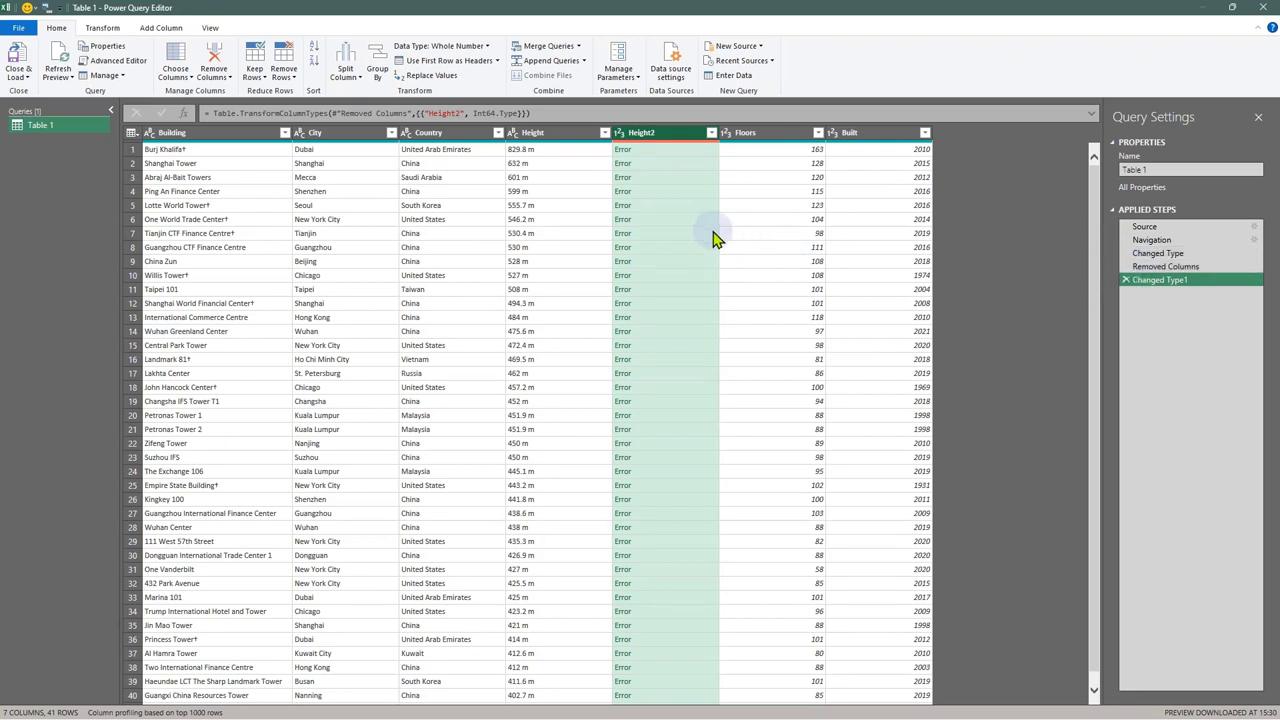
Open the error in the fourth row of Height2, and delete the drill-down and Whole Number conversion from the applied steps
click(620, 191)
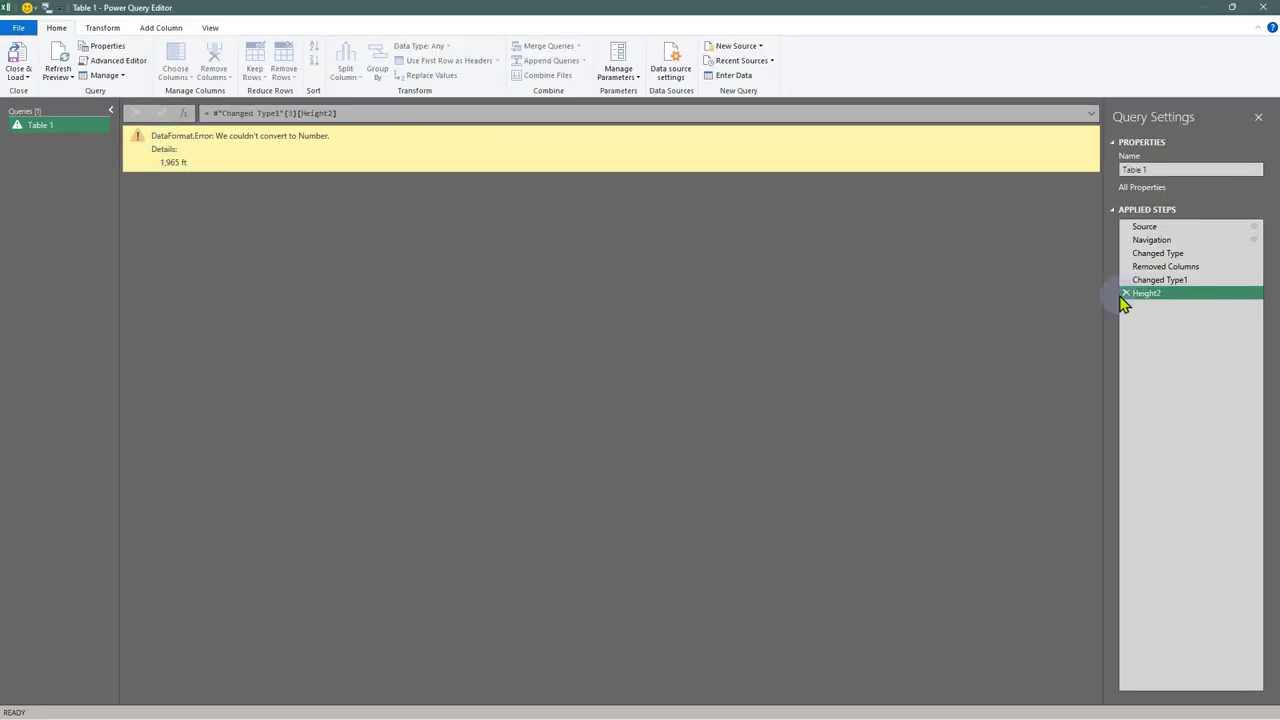
click(1126, 294)
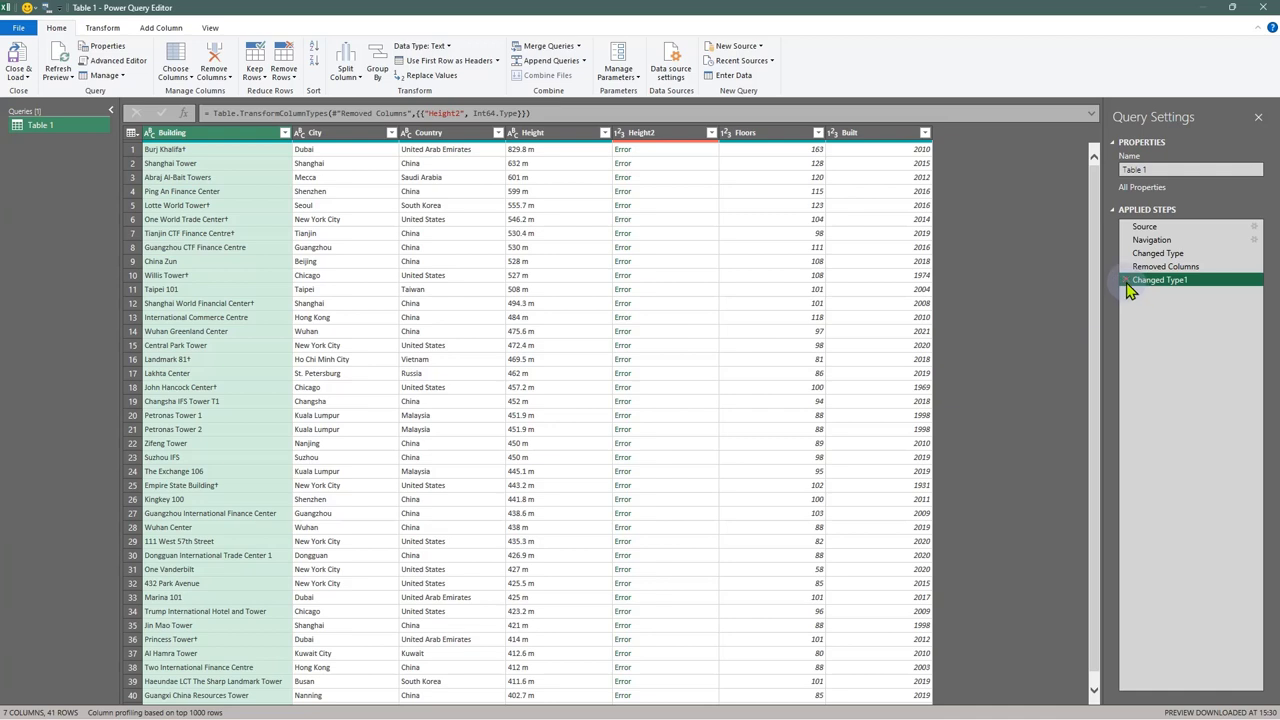
click(1127, 283)
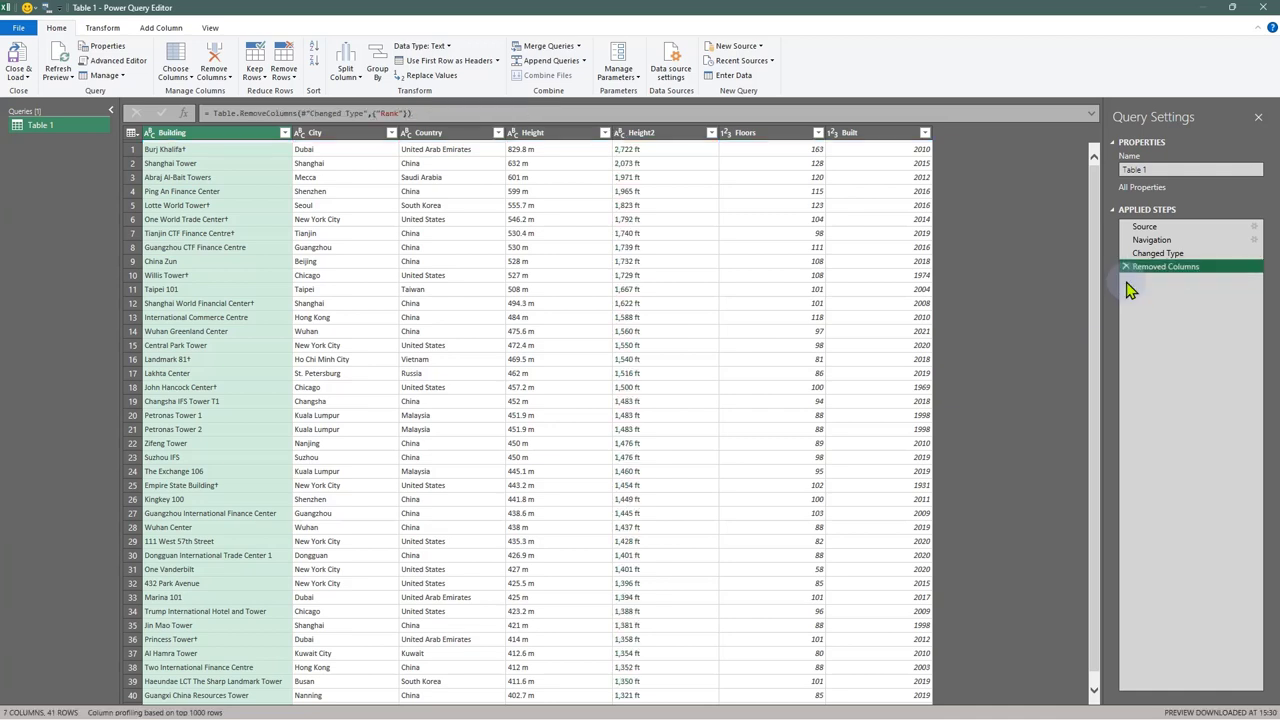
View the Split Column options for the Height2 column and choose By Delimiter
right_click(655, 141)
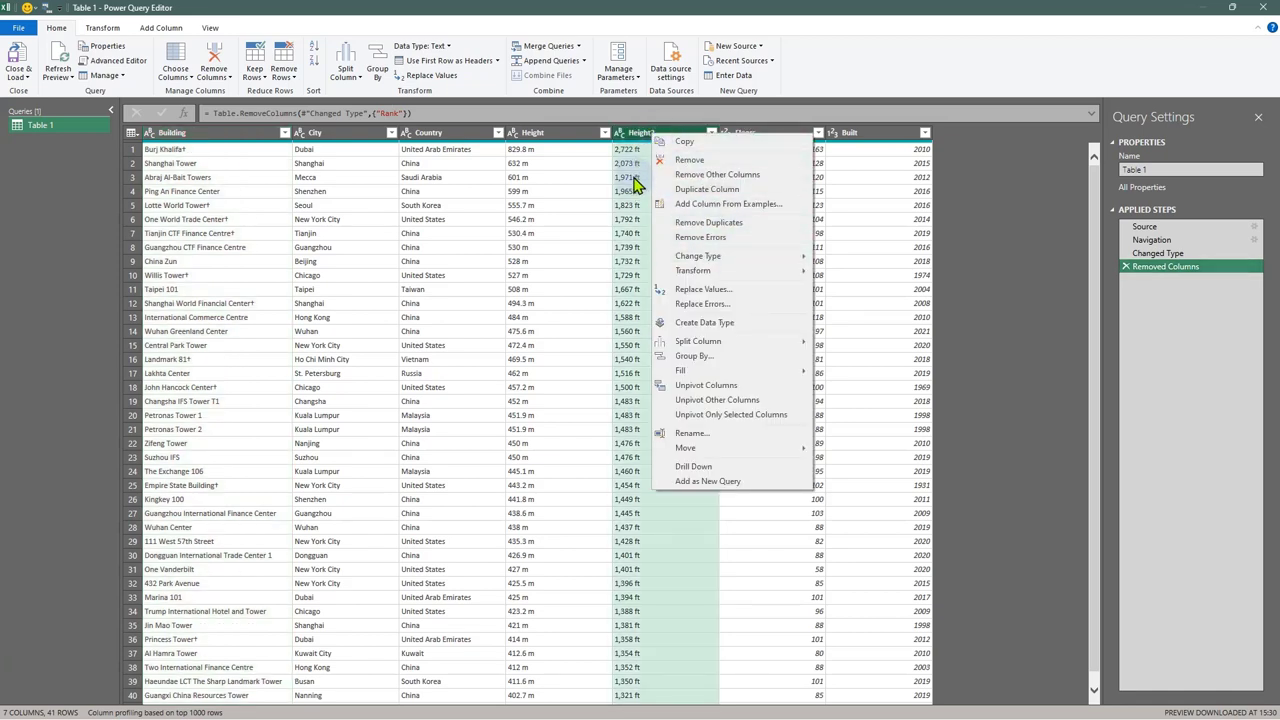
mouse_move(752, 380)
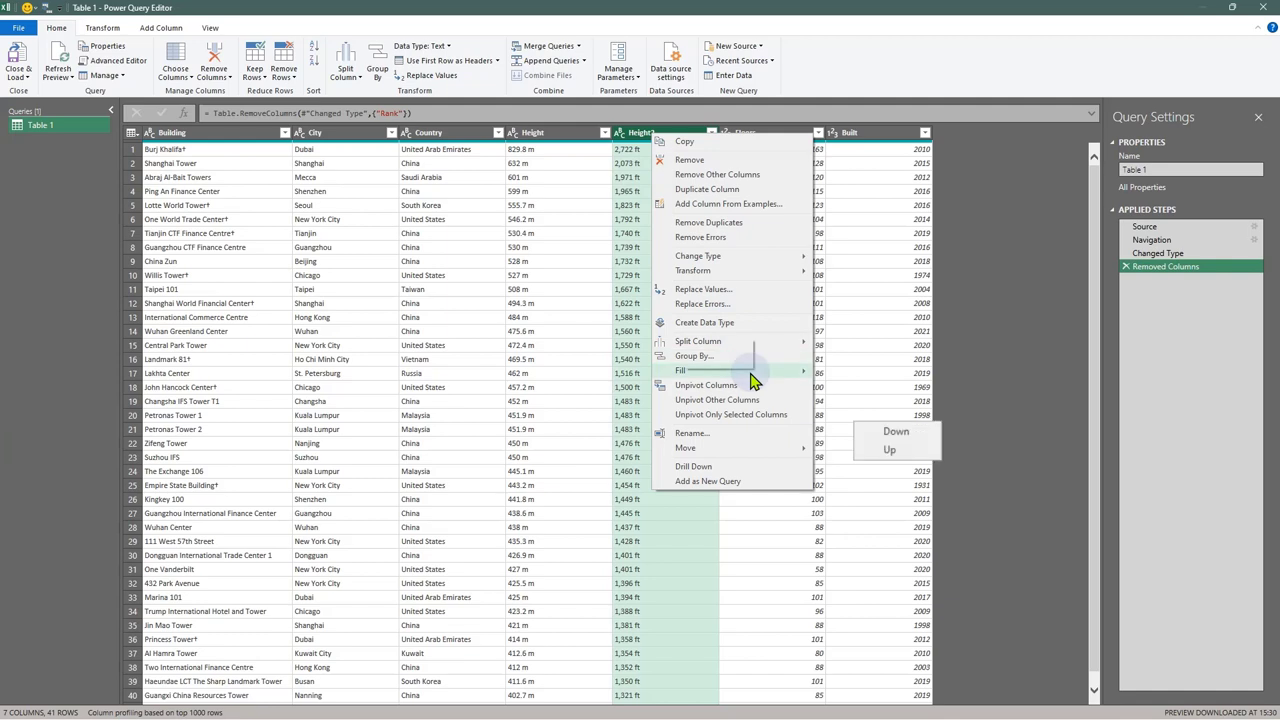
mouse_move(752, 342)
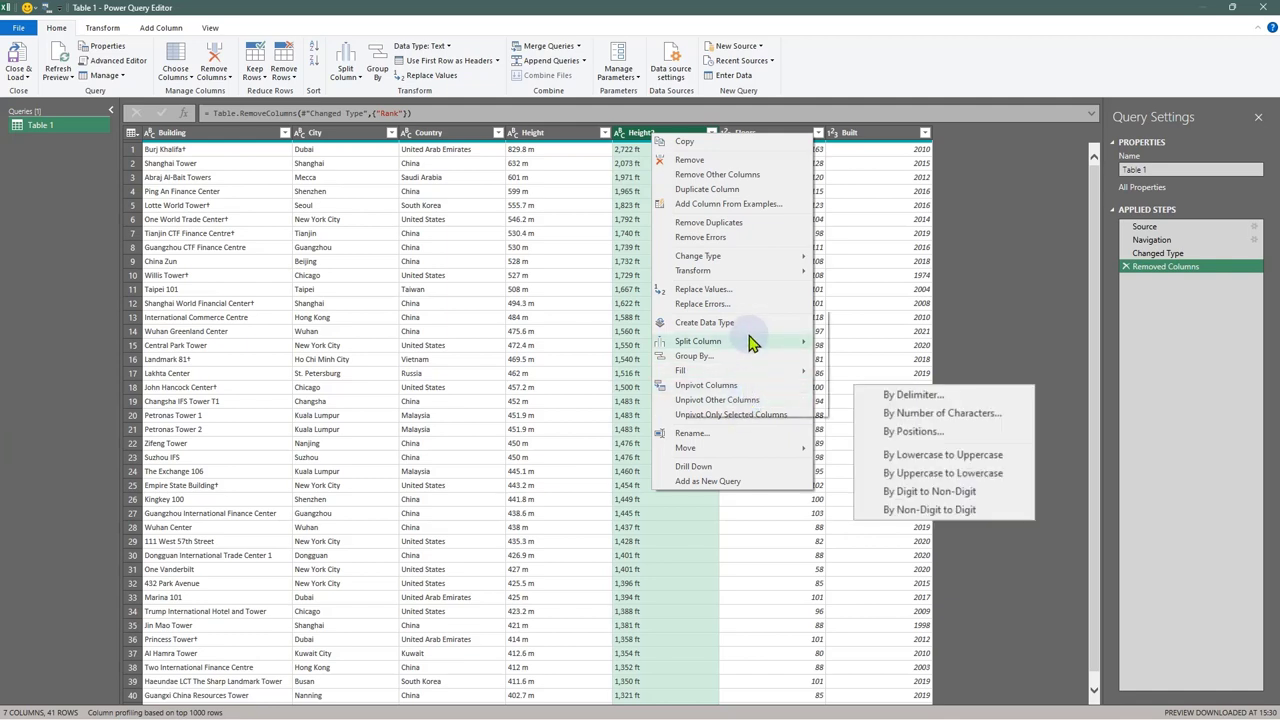
click(911, 397)
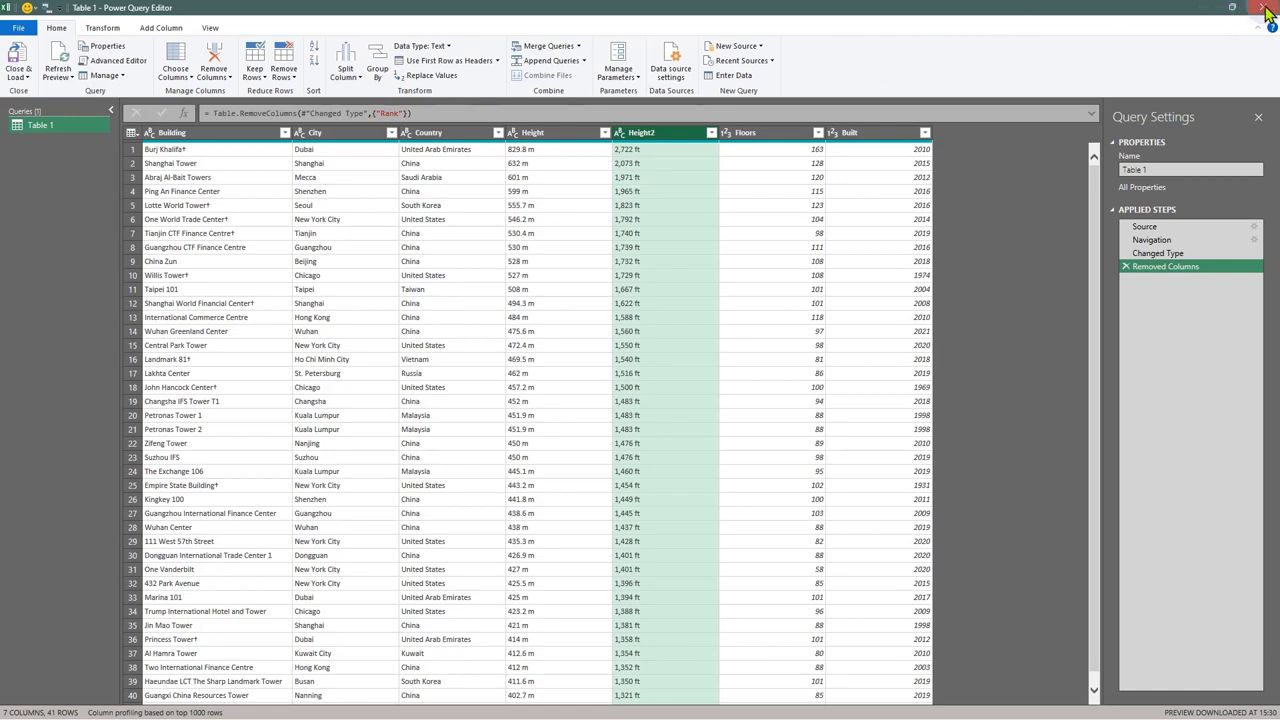
Close the Power Query Editor, discard the changes and return to the imported table in the Excel worksheet
click(1268, 10)
click(766, 408)
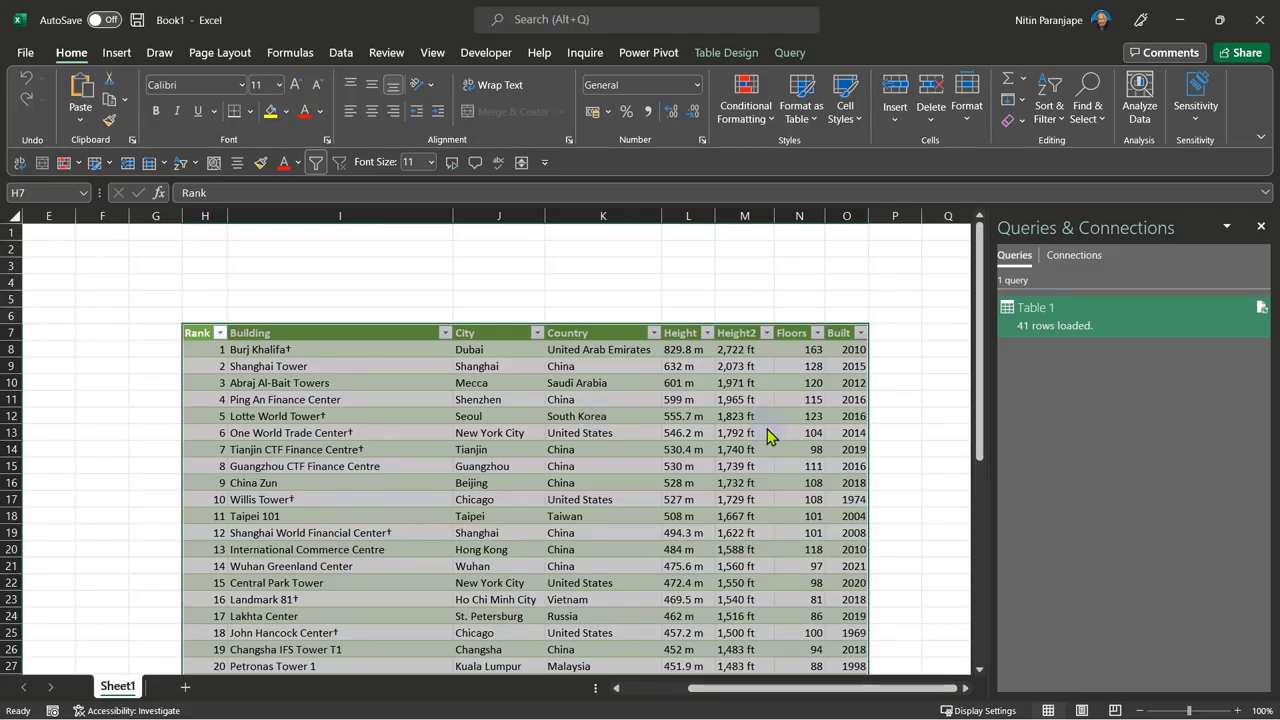
click(601, 419)
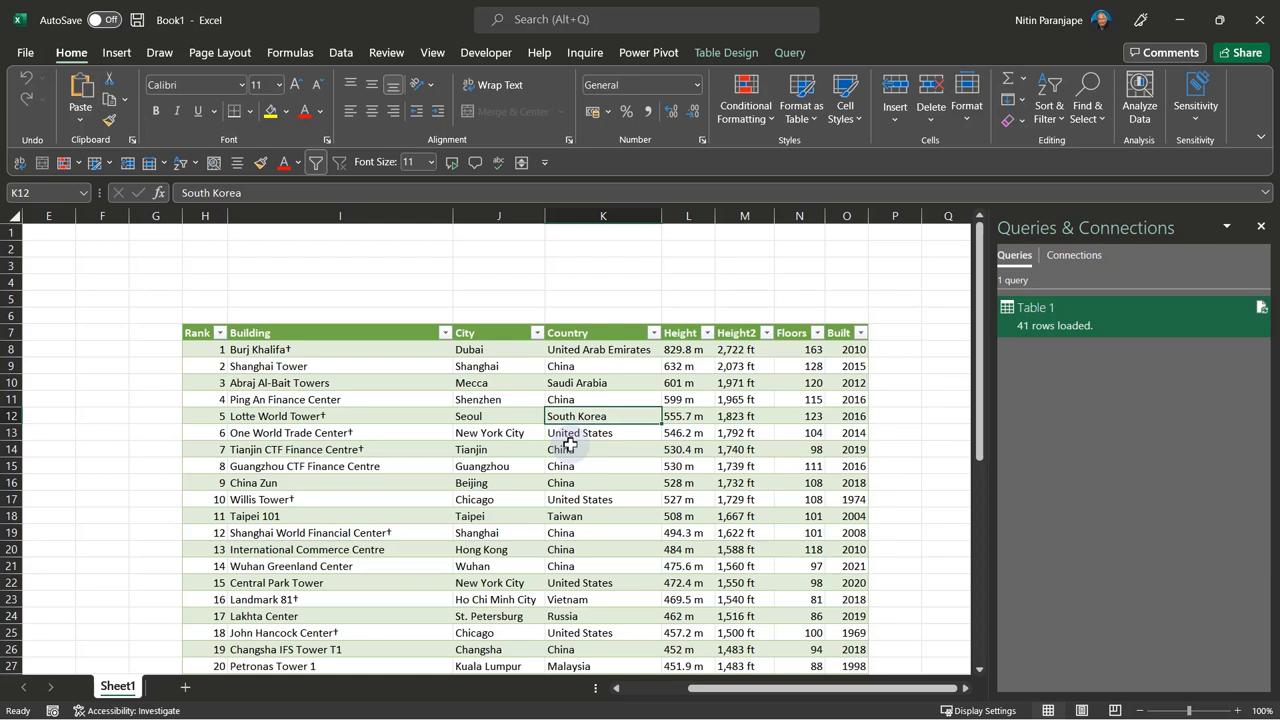
Open the commands for the New York City cell, and select cells outside and inside the imported table
right_click(503, 432)
click(566, 371)
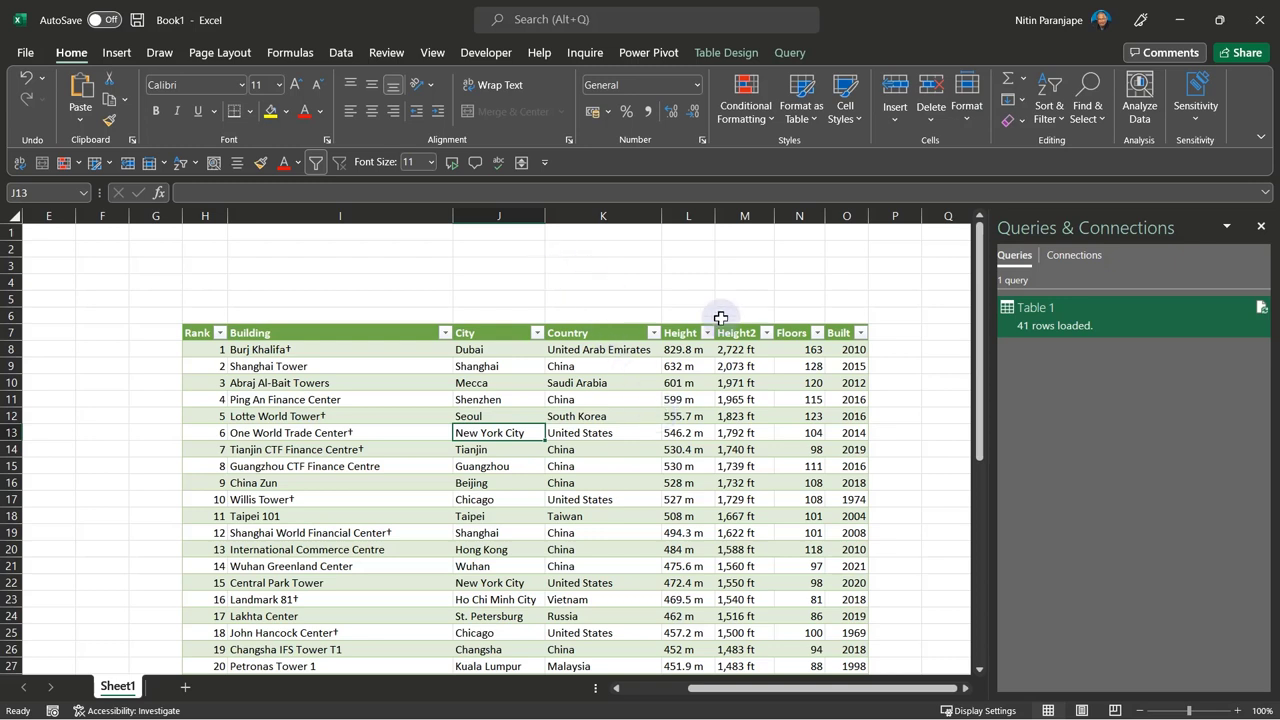
click(421, 269)
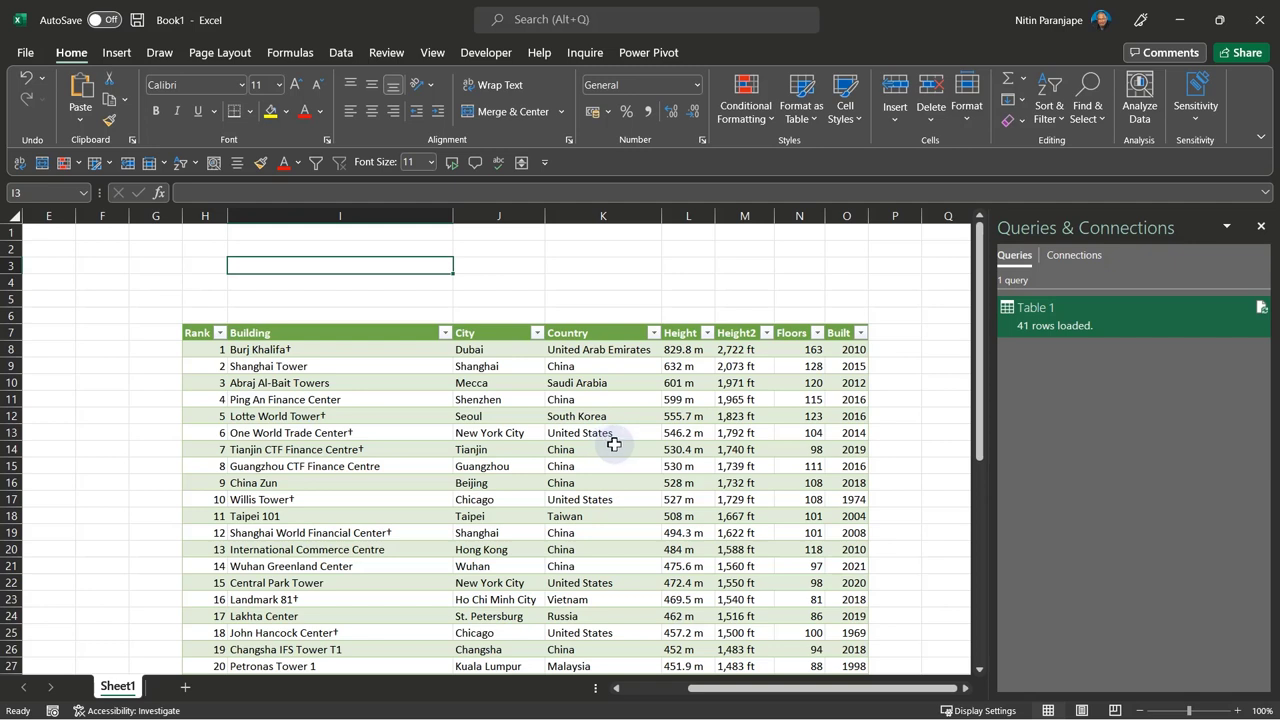
click(613, 445)
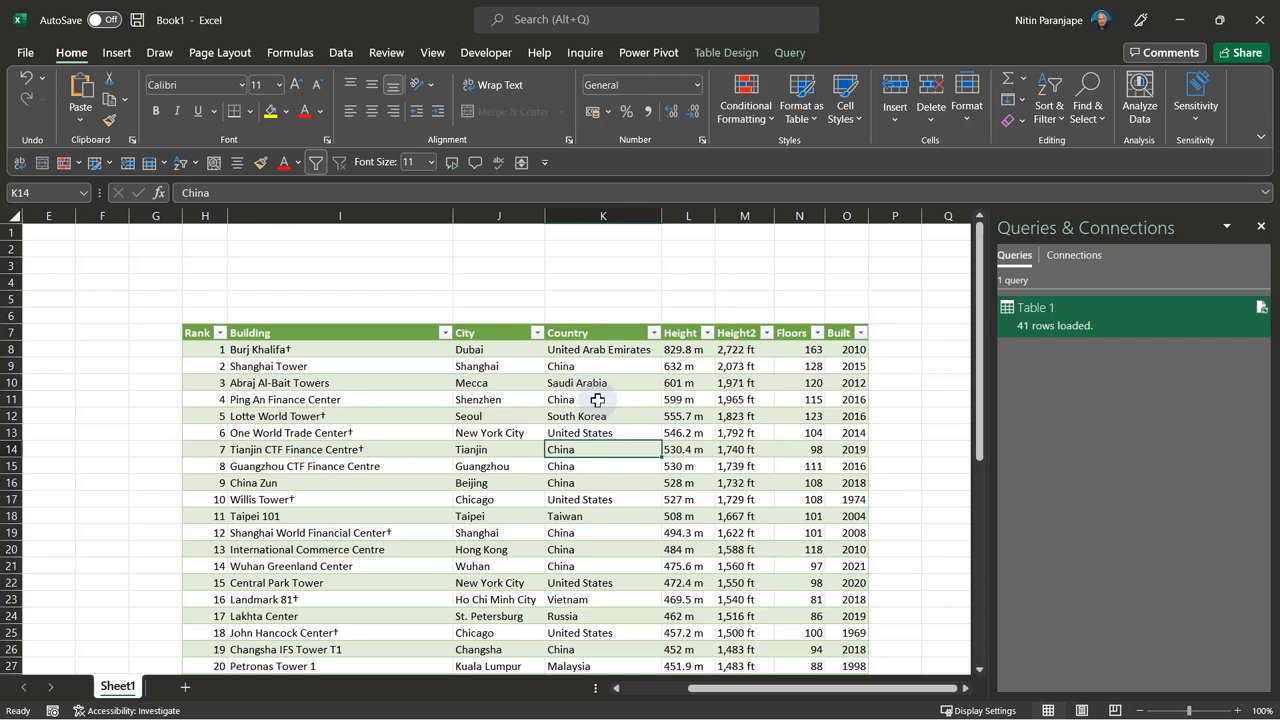
click(500, 432)
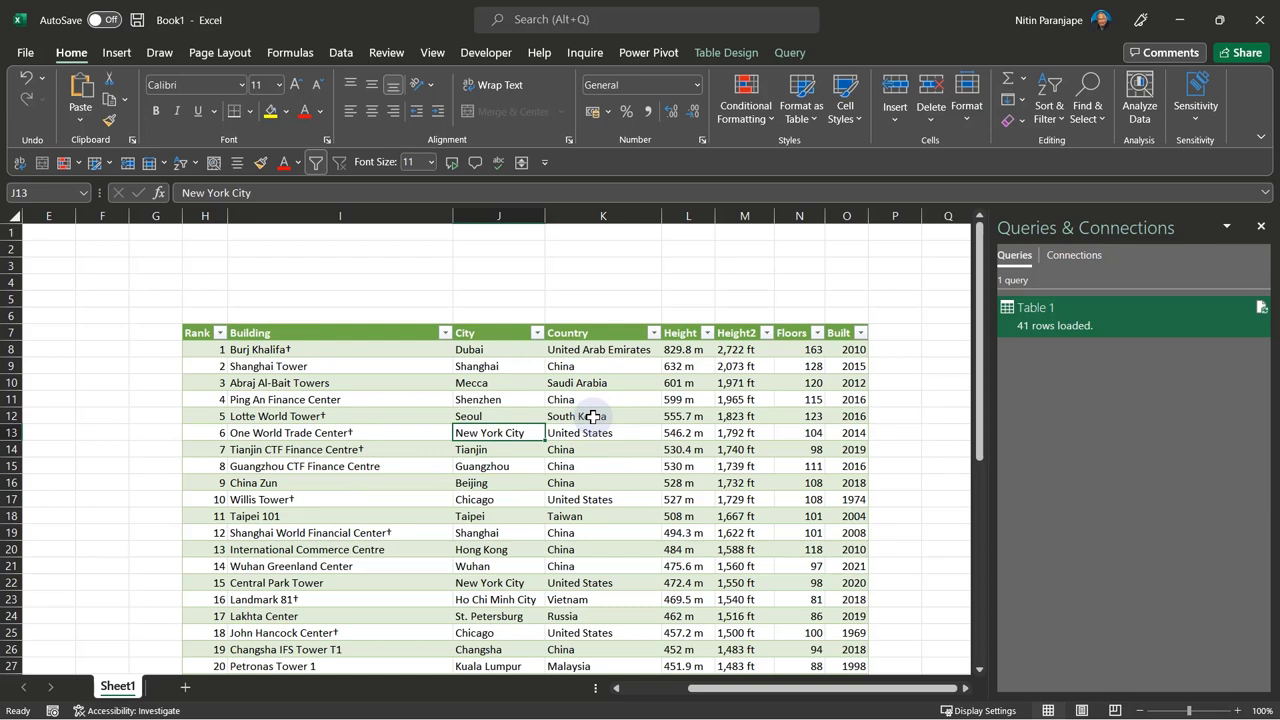
Open the tallest buildings table in 3D Maps and turn on the map labels
click(498, 366)
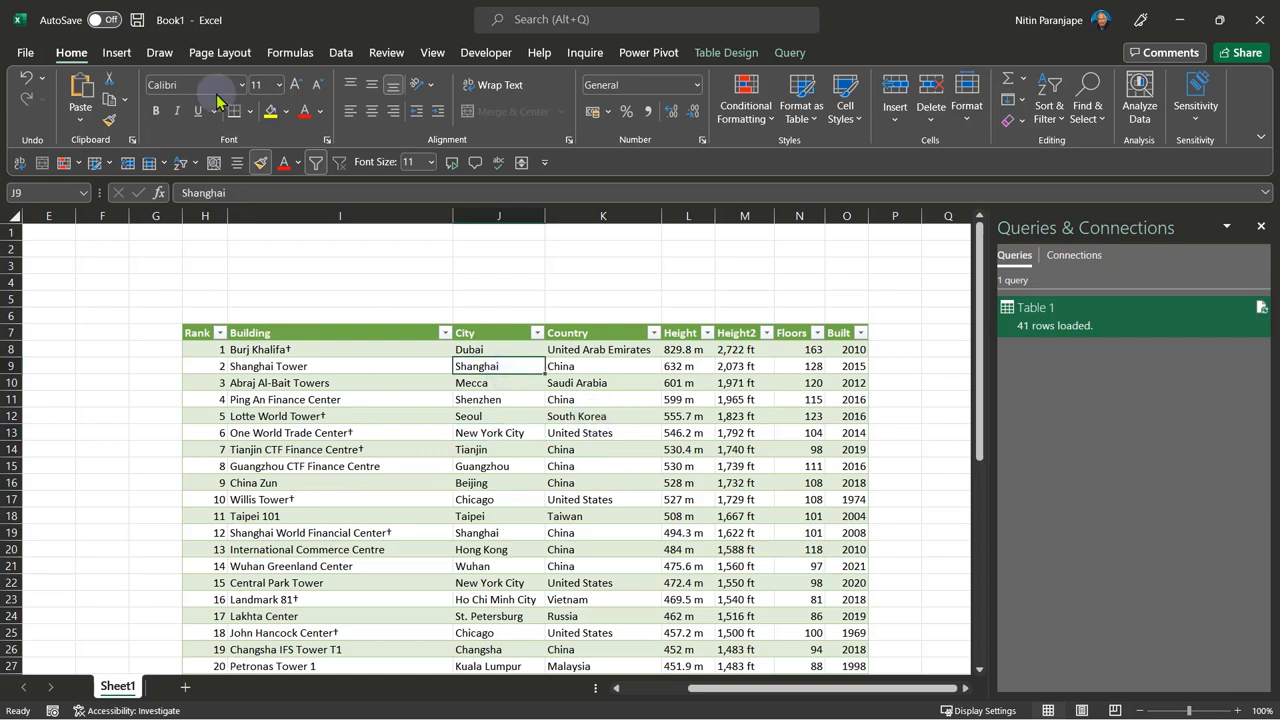
click(116, 52)
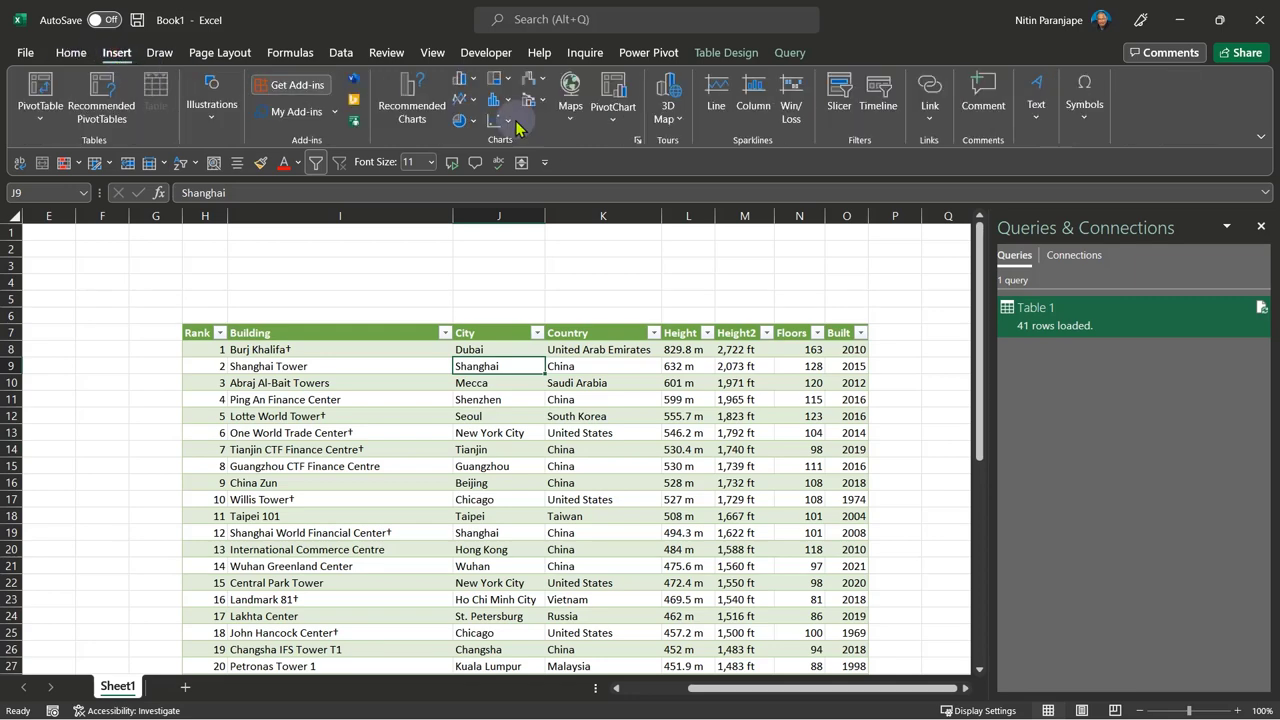
click(668, 88)
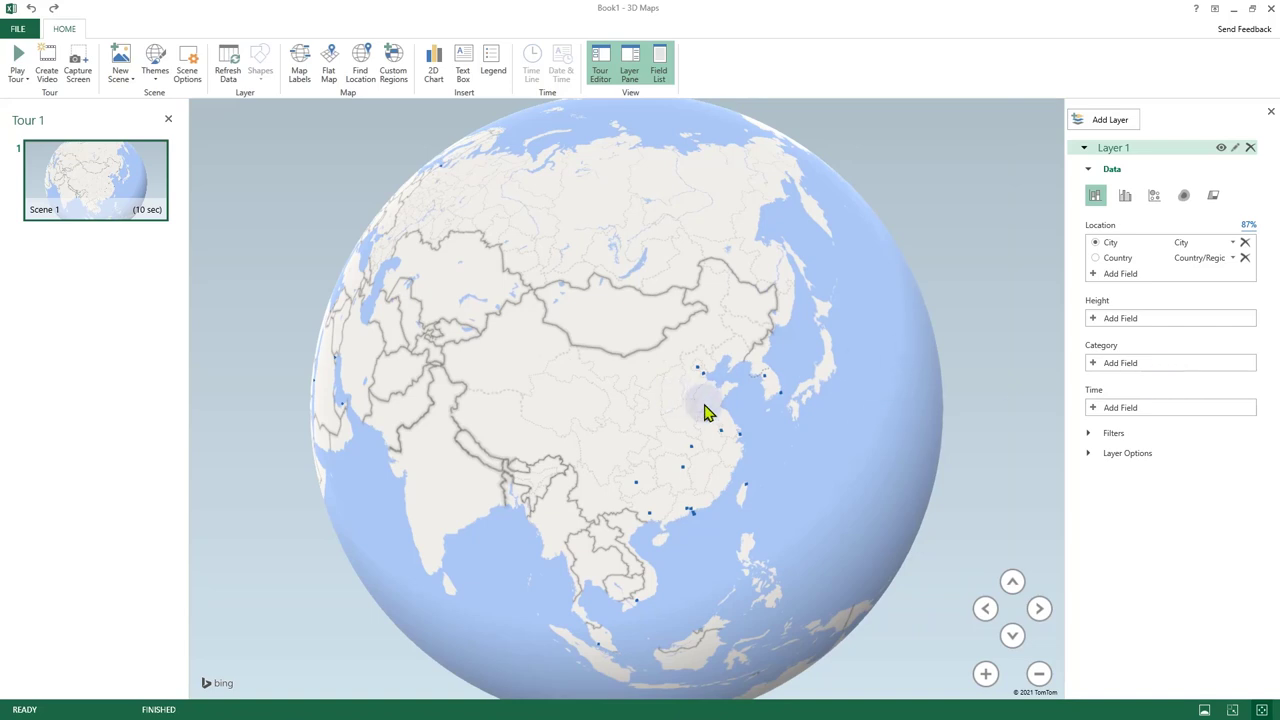
click(299, 64)
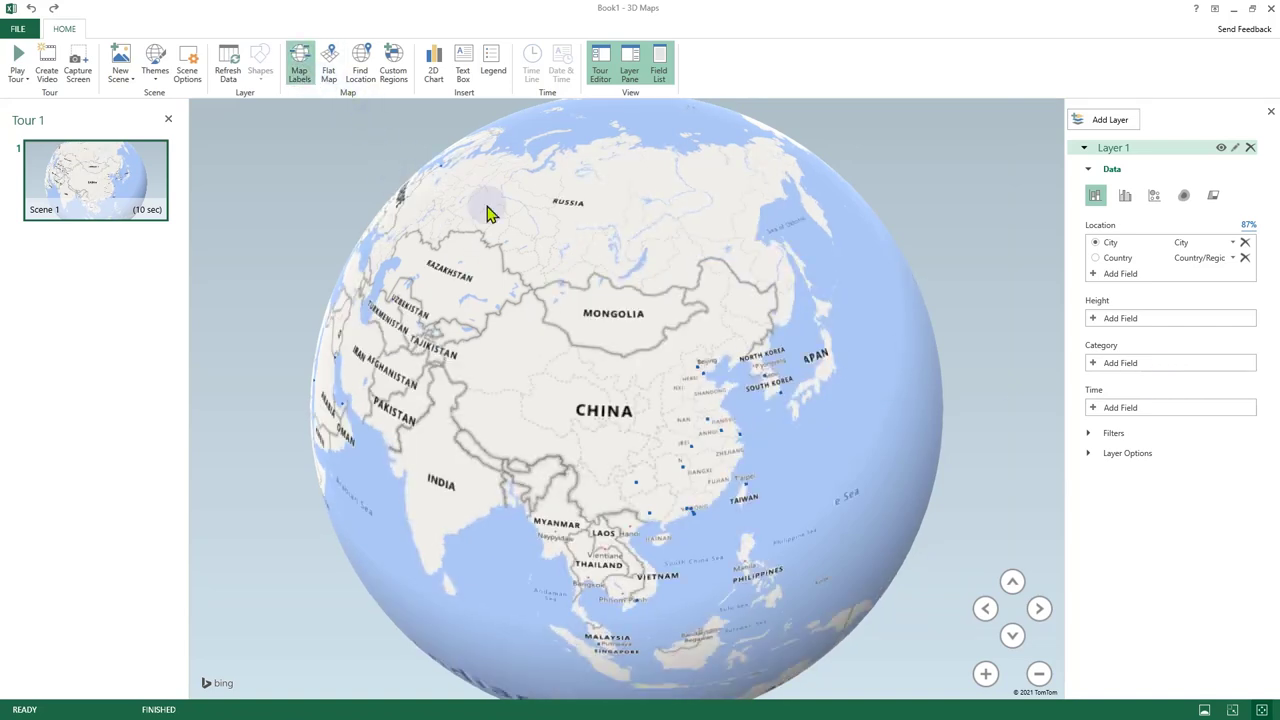
Assign the table's Height field to the column height of Layer 1
click(1117, 319)
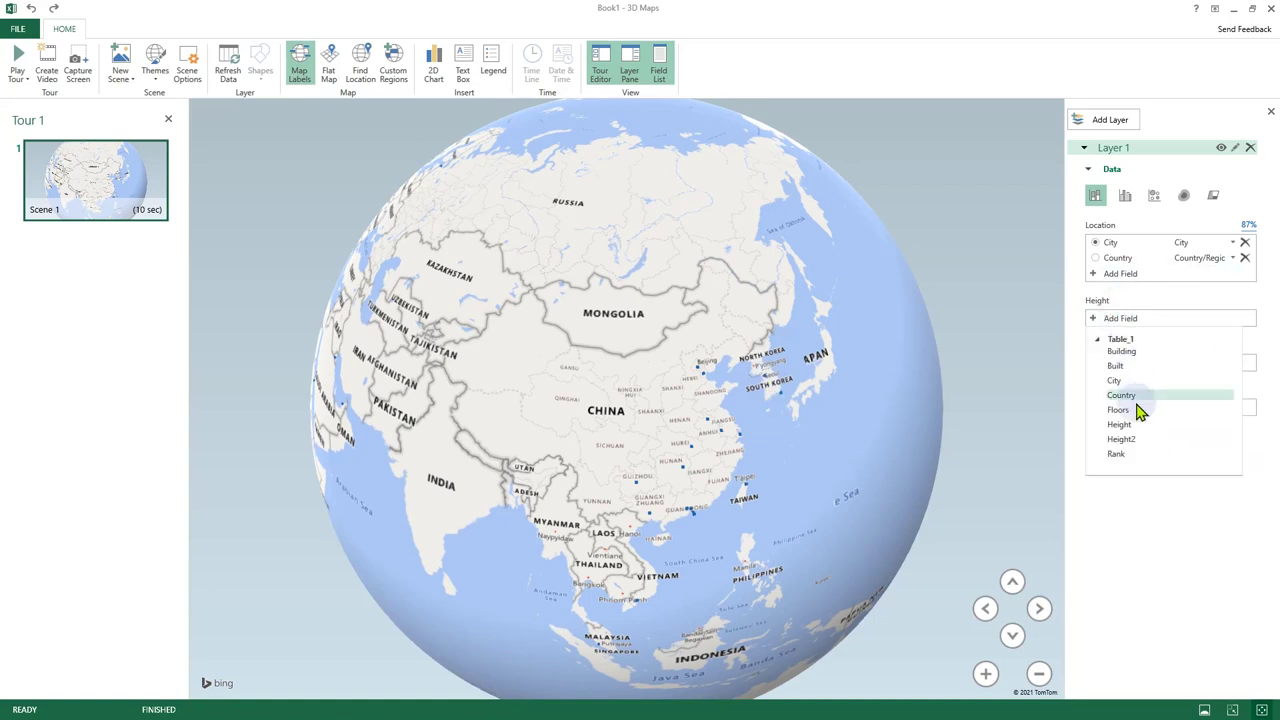
drag(1128, 424, 1135, 328)
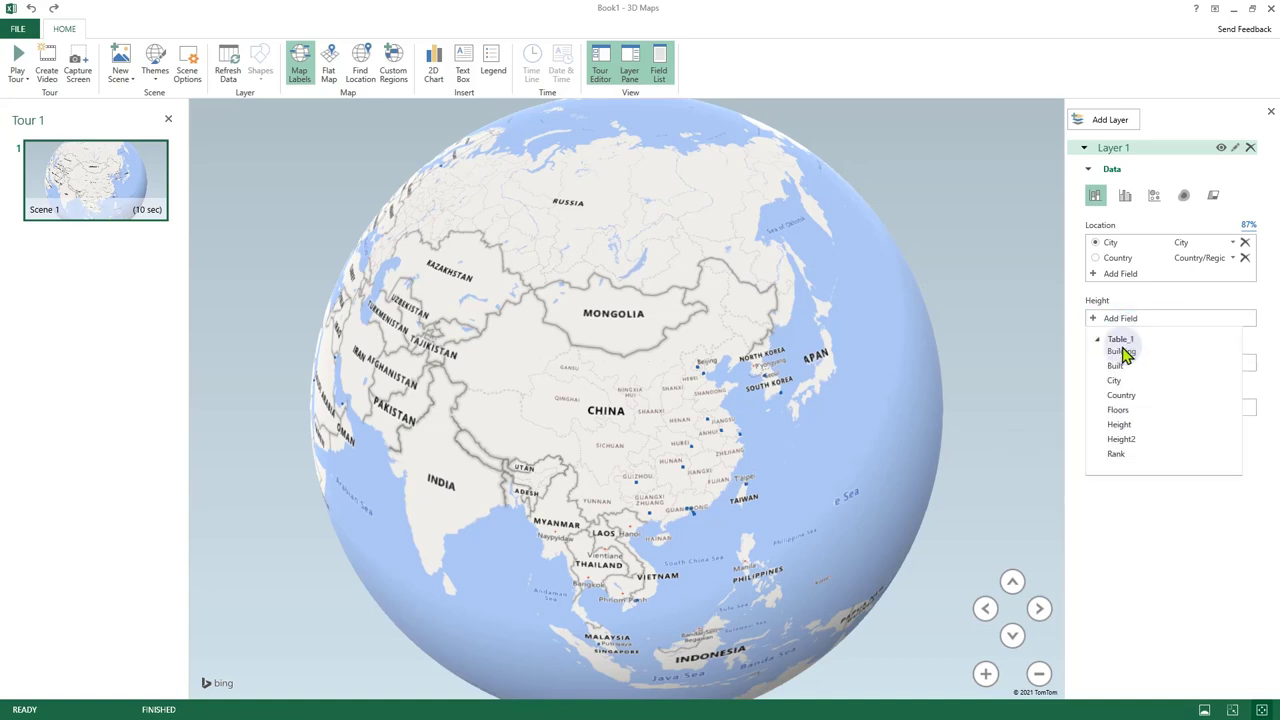
click(1133, 430)
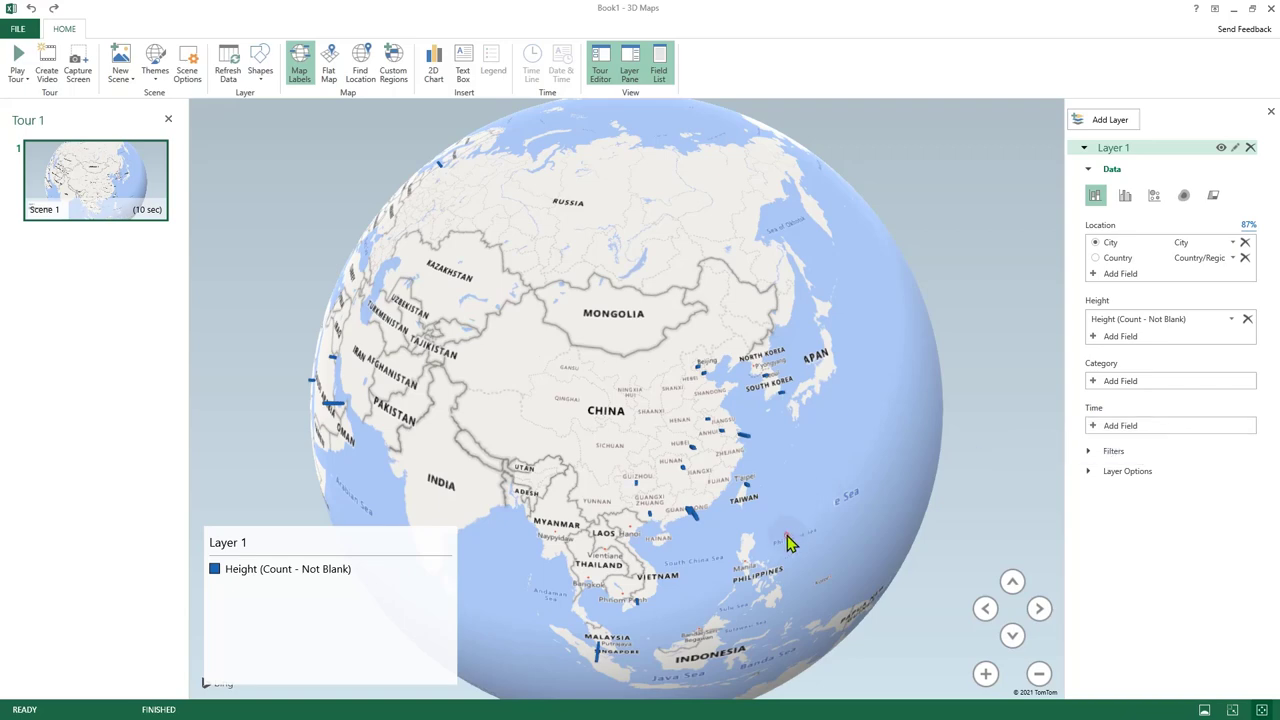
Examine the height columns around southern China up close on the globe, close 3D Maps and select a Height2 cell in the table
drag(791, 537, 766, 320)
drag(683, 334, 688, 385)
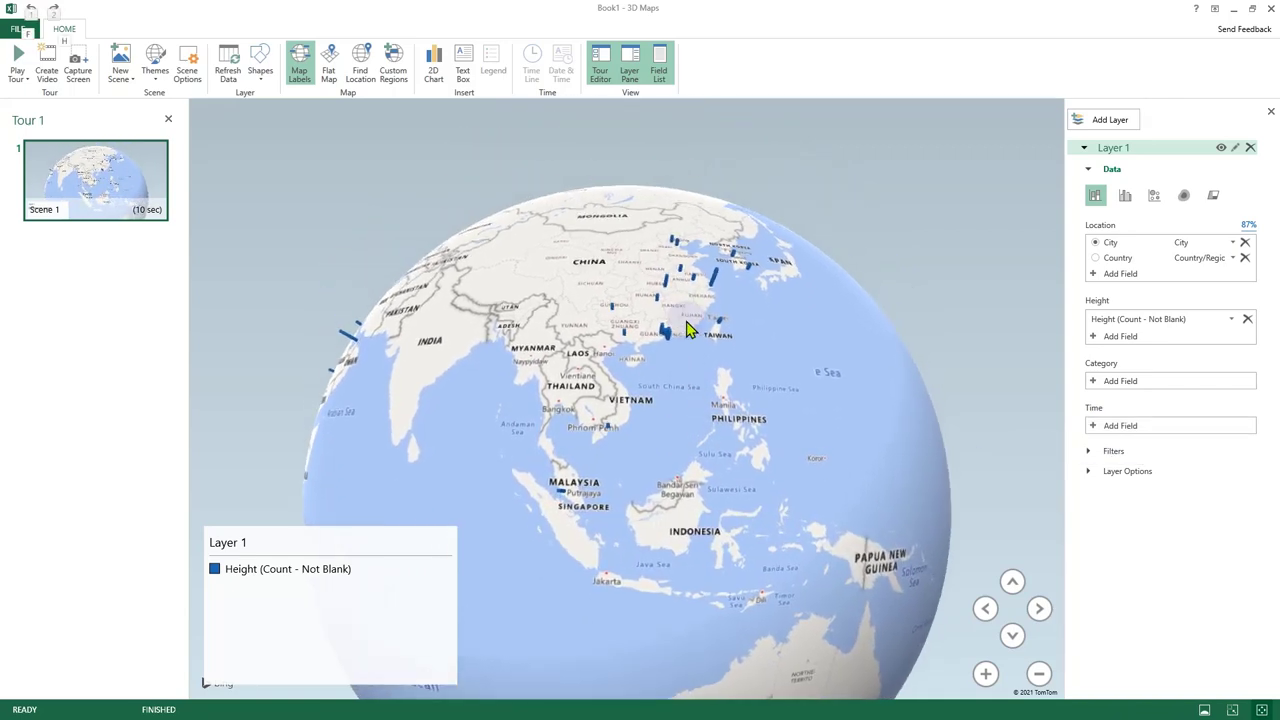
scroll(698, 347, up, 5)
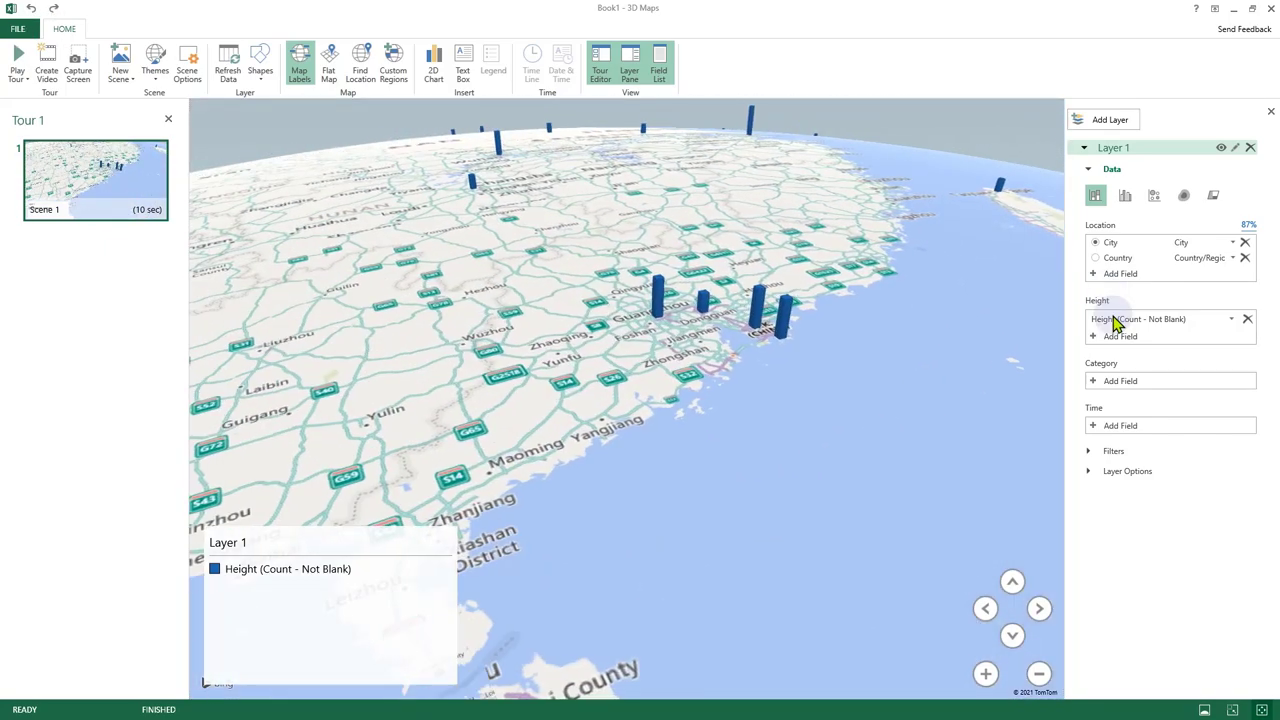
click(1270, 8)
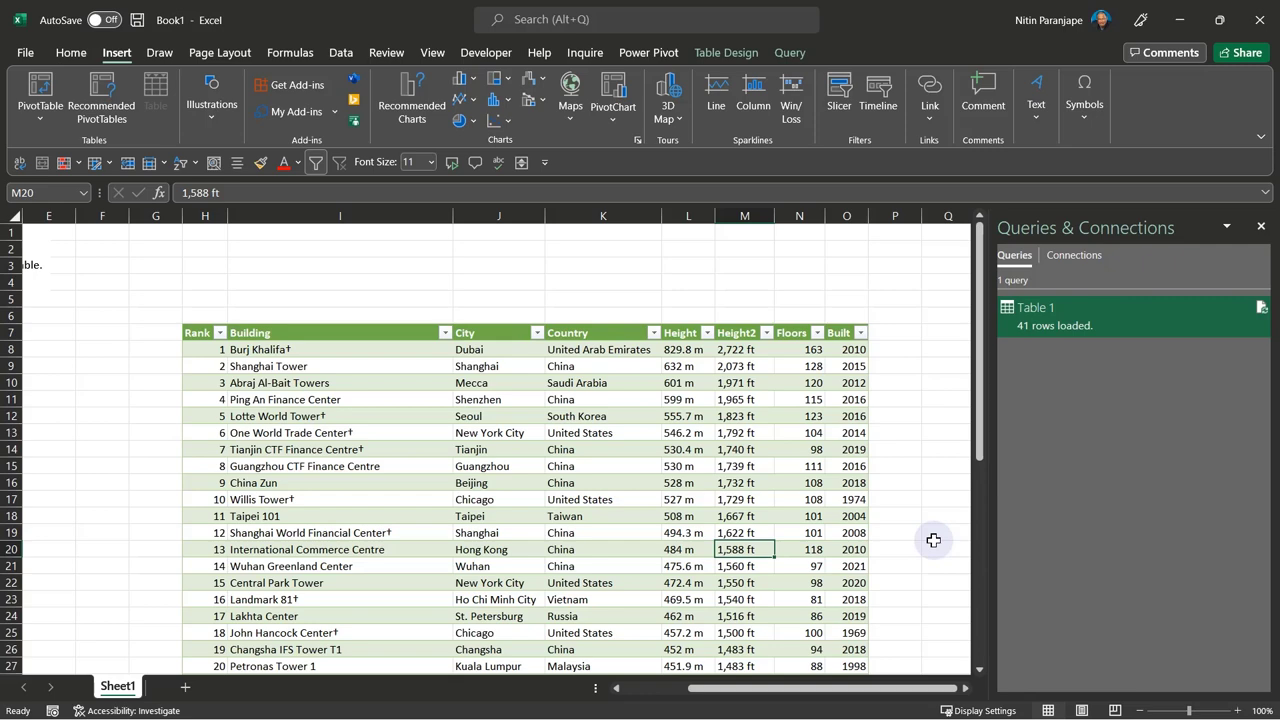
click(746, 412)
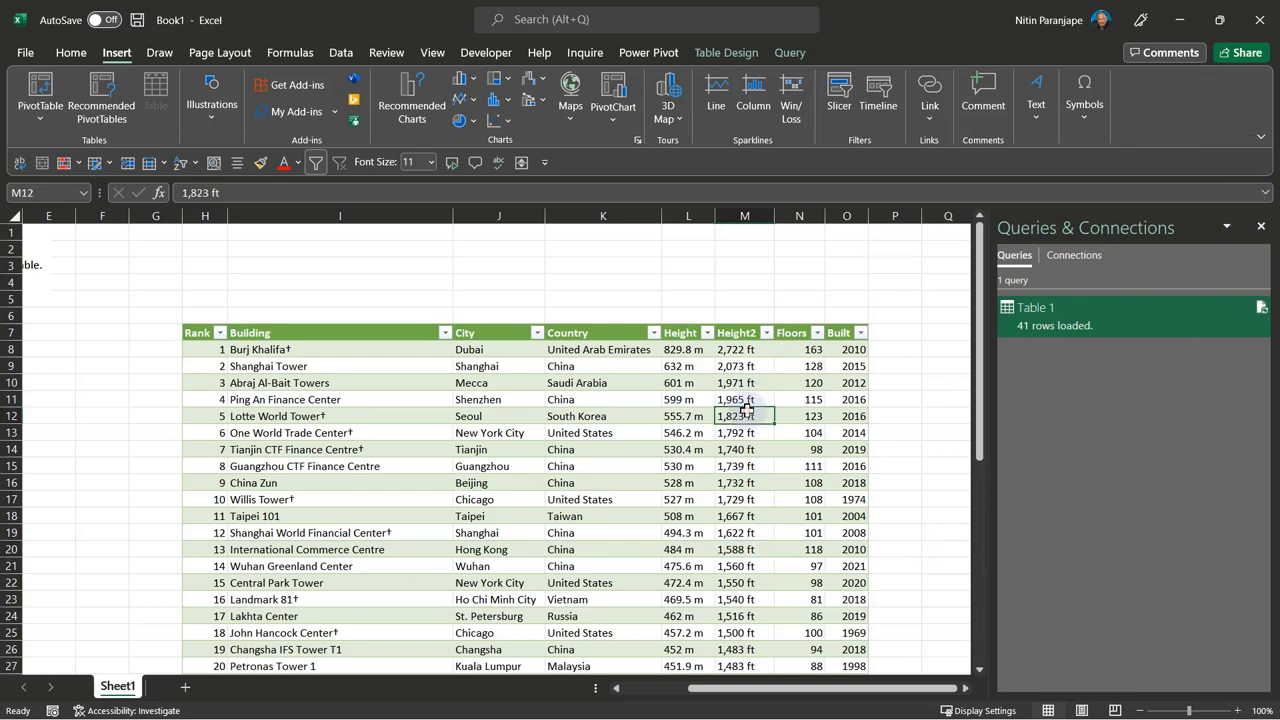
Switch to the presentation and go to the Scenarios slide
key(alt+f)
key(Escape)
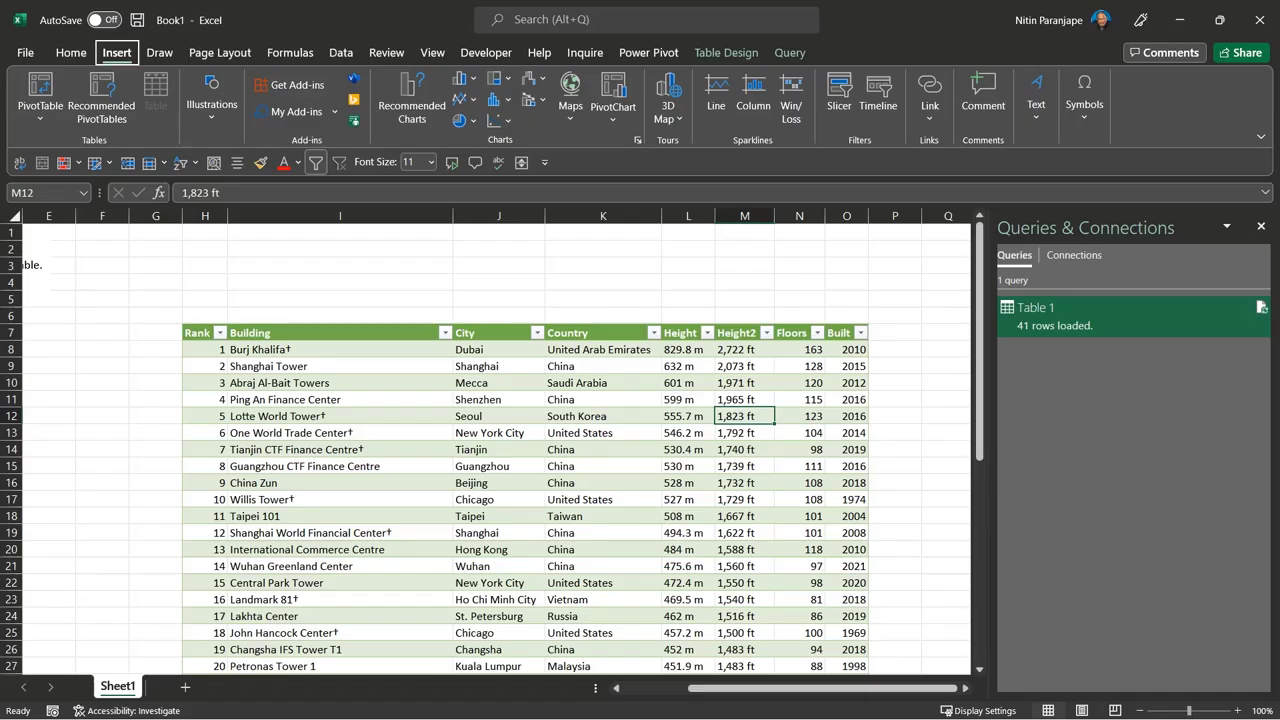
key(alt+Tab)
key(Right)
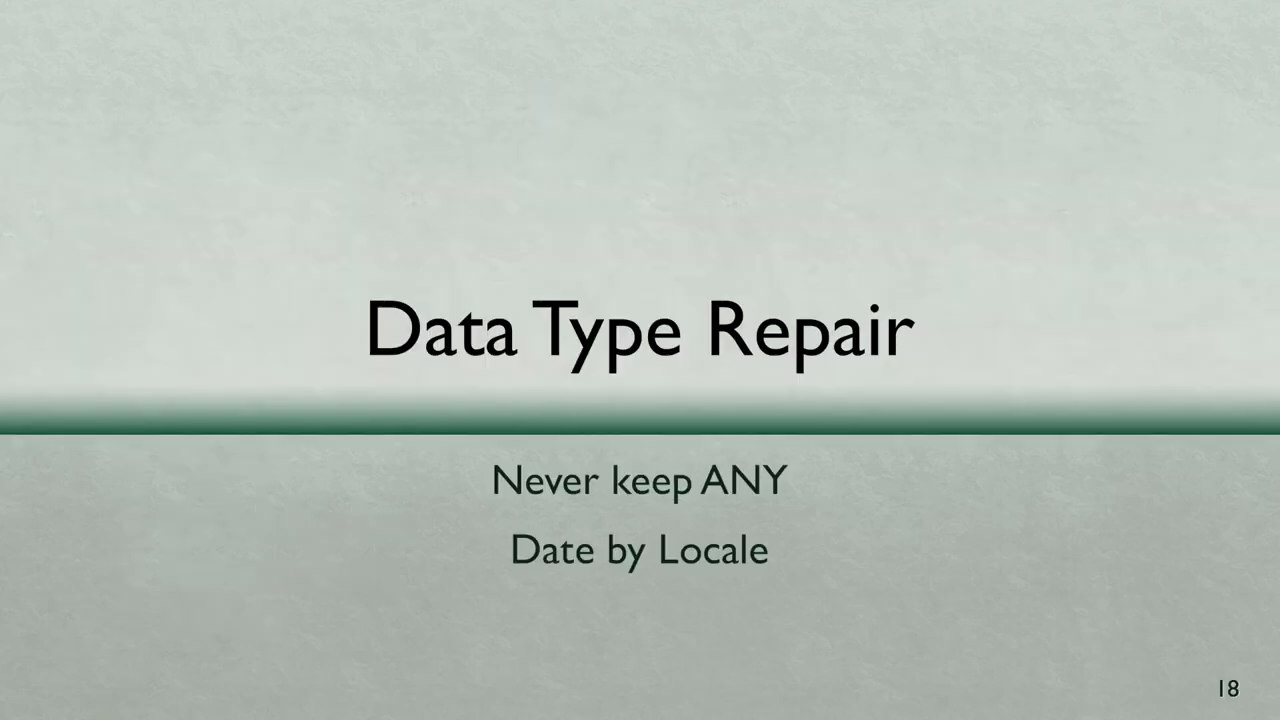
key(Left)
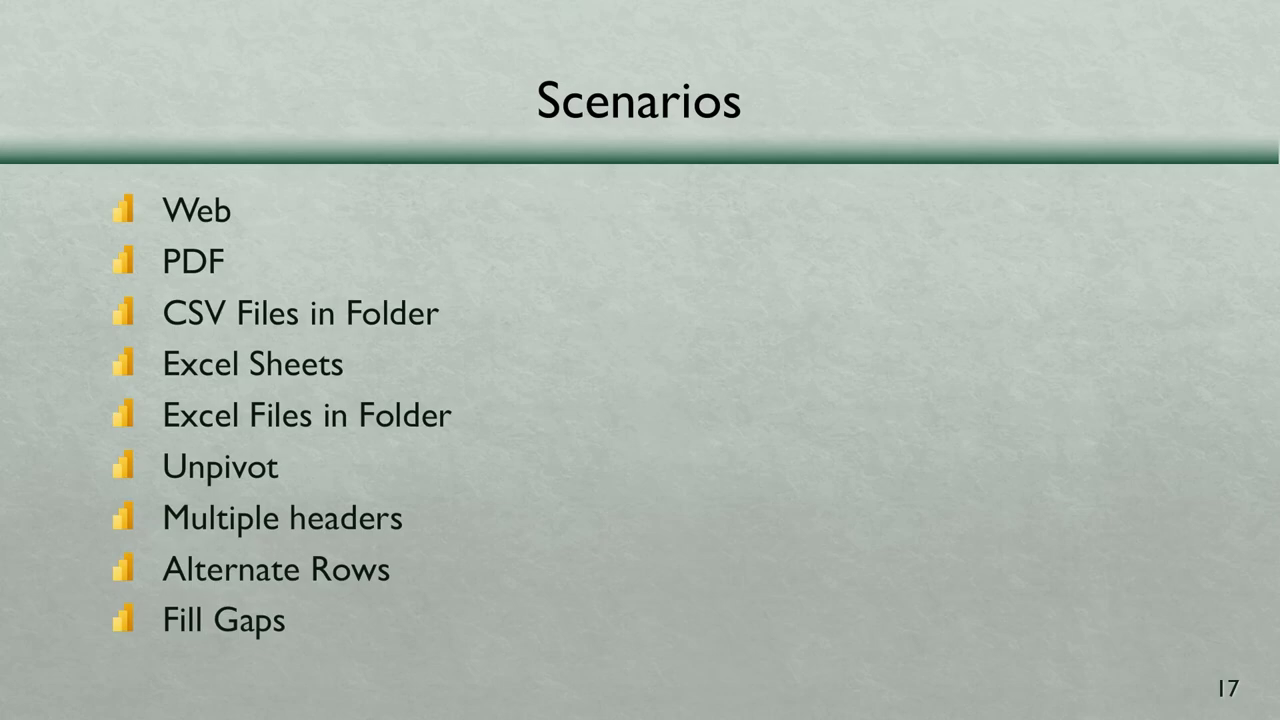
Switch to PDF sample with tables.pdf in Acrobat and examine the page 1 tables and the table spanning pages 2 to 4
key(alt+Tab)
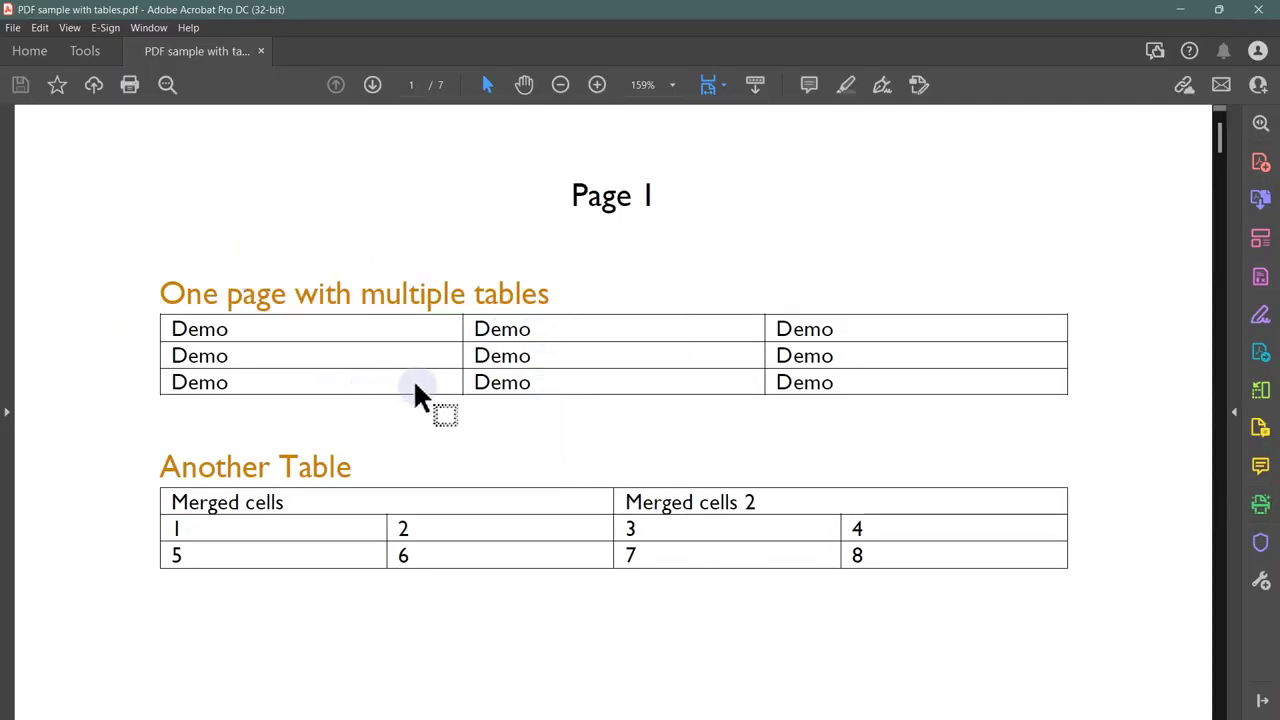
right_click(449, 400)
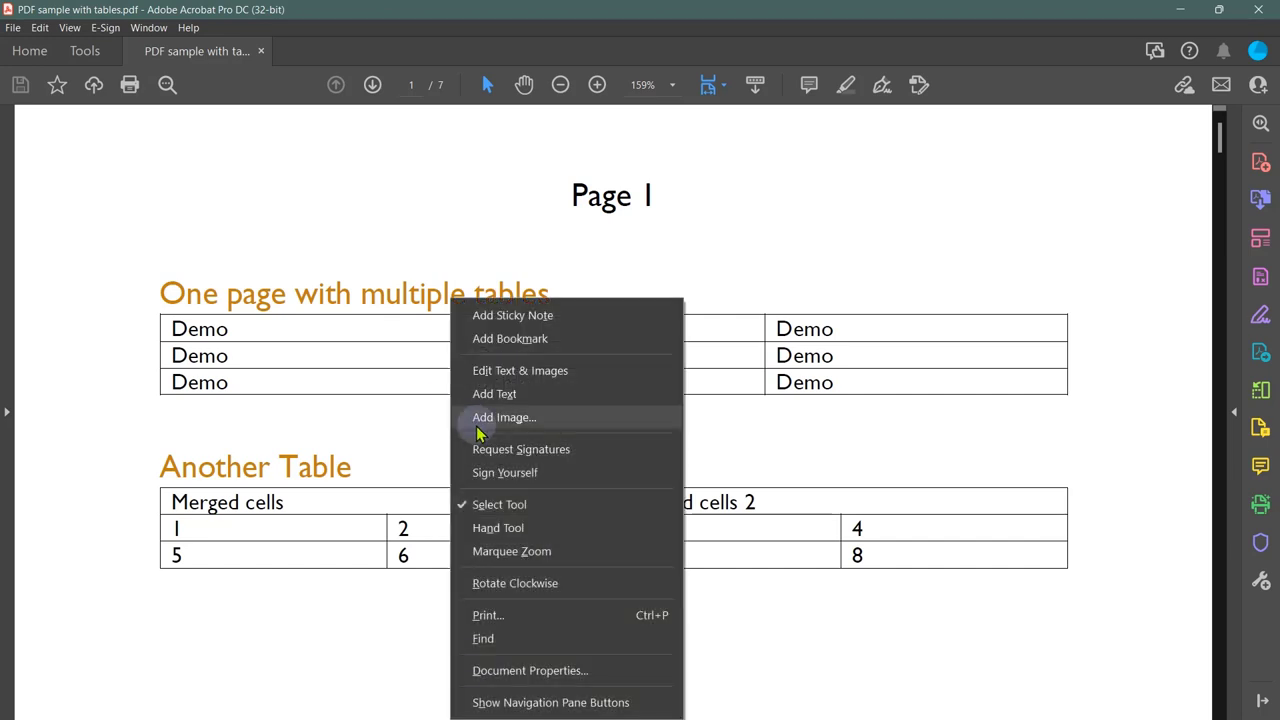
click(513, 507)
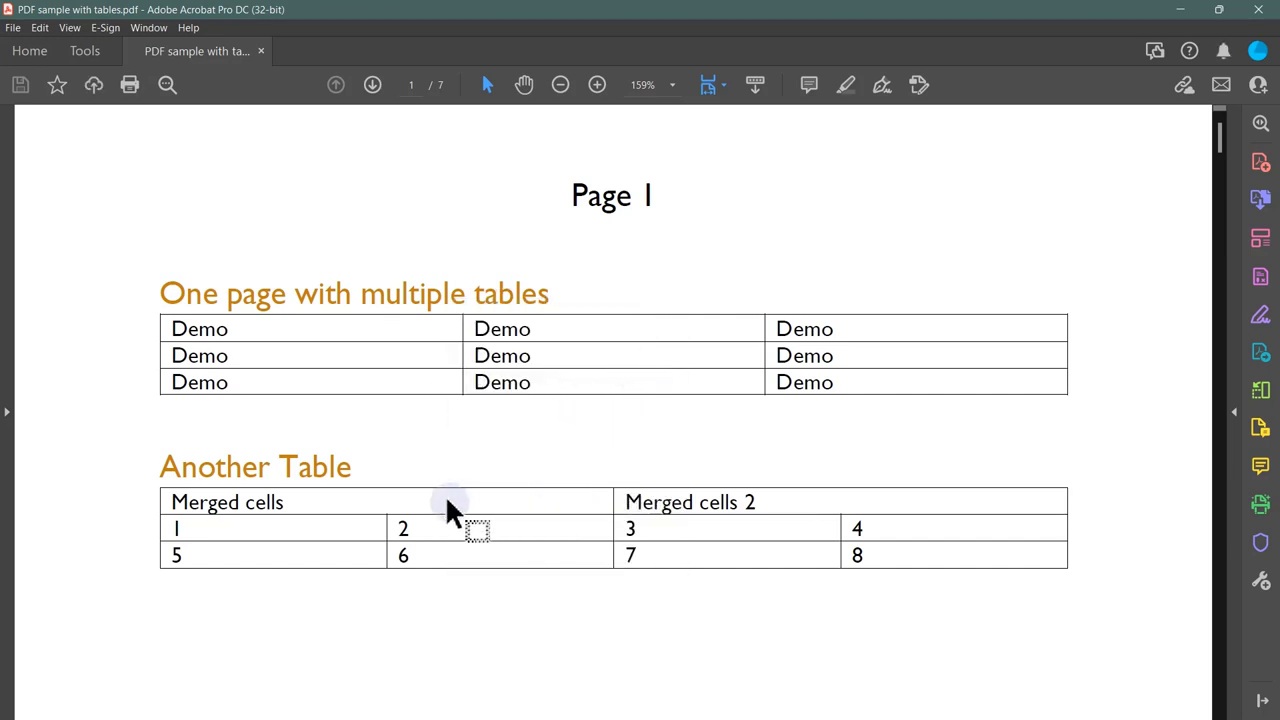
scroll(449, 506, down, 2)
scroll(703, 449, down, 5)
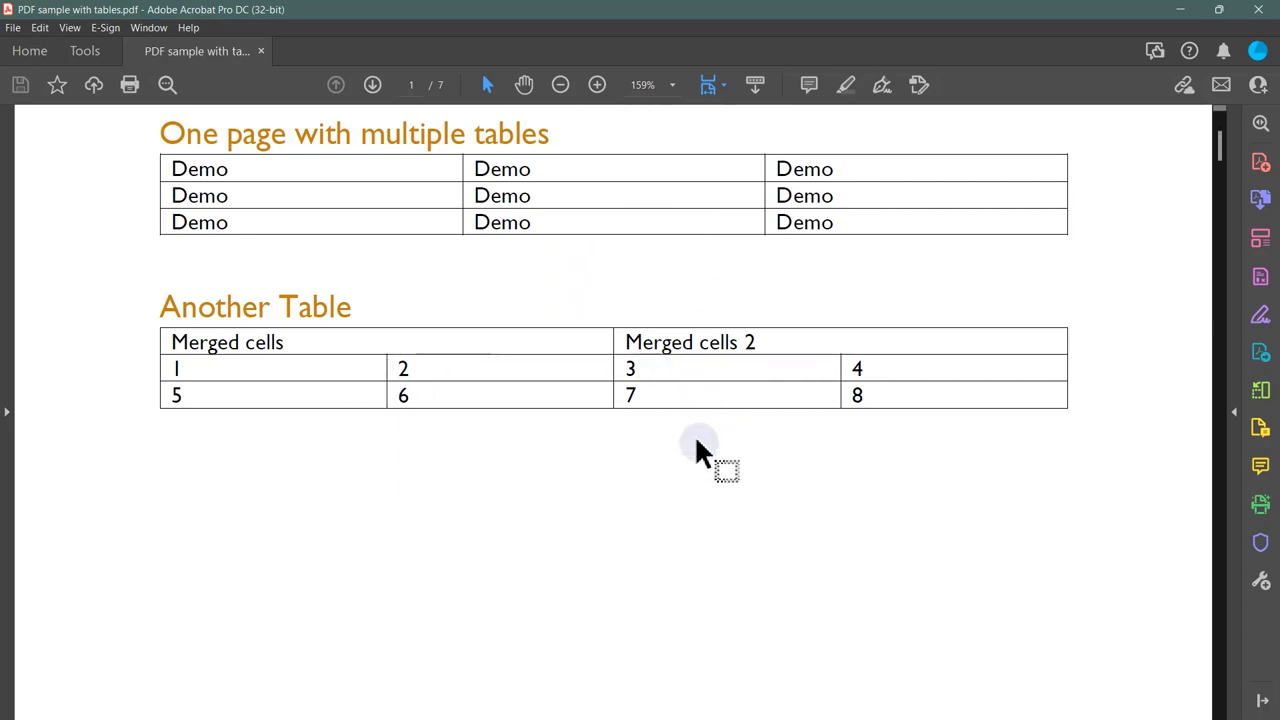
scroll(700, 472, down, 10)
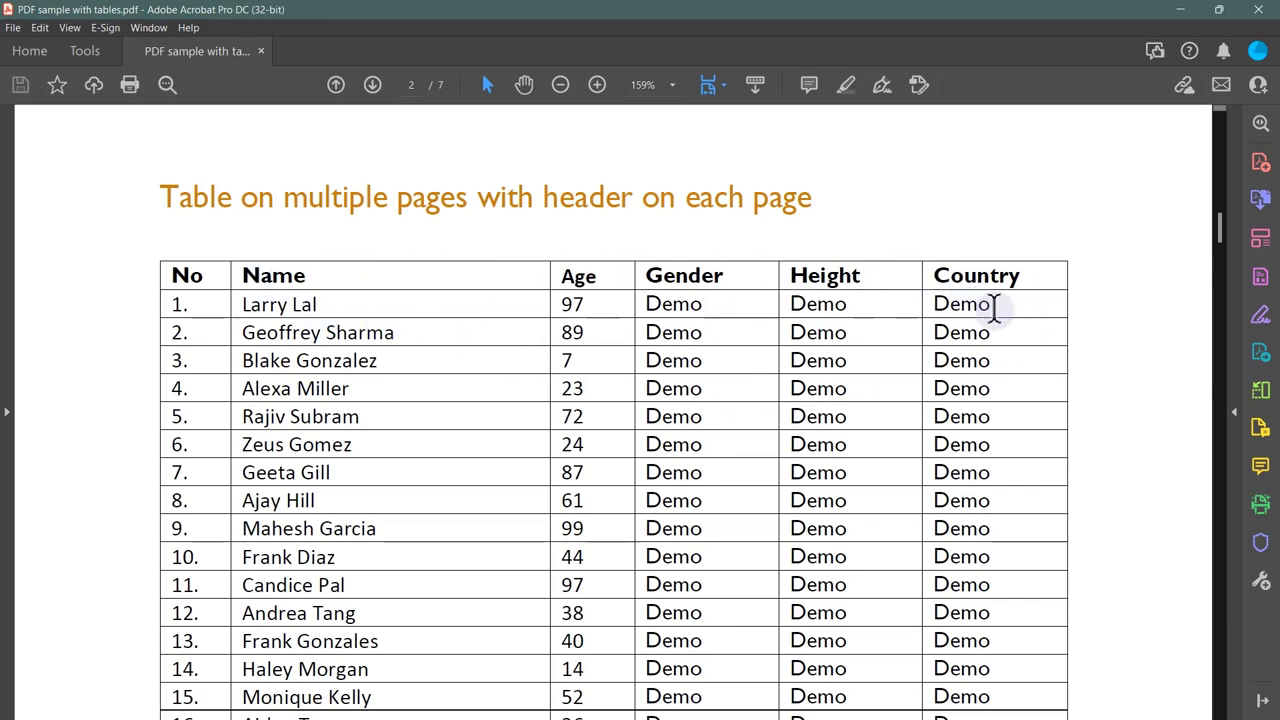
scroll(1006, 420, down, 4)
scroll(1012, 440, down, 5)
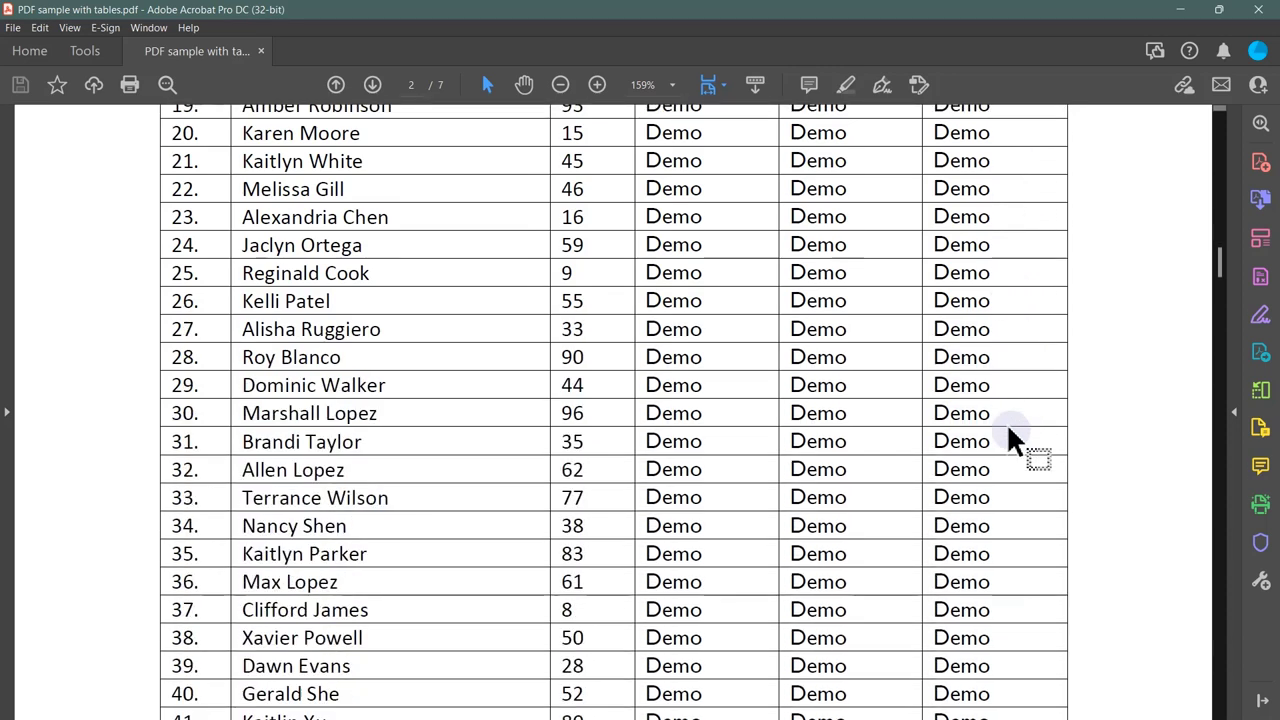
scroll(1012, 440, down, 4)
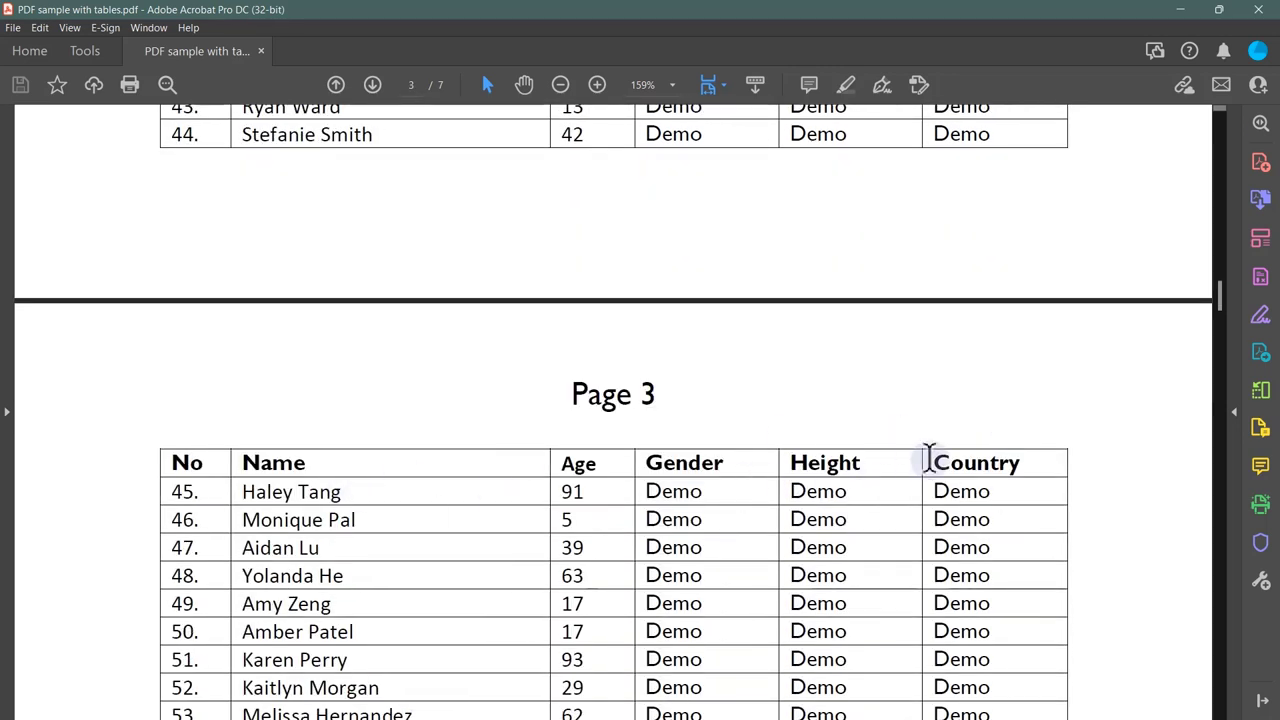
scroll(926, 455, down, 1)
scroll(814, 405, down, 6)
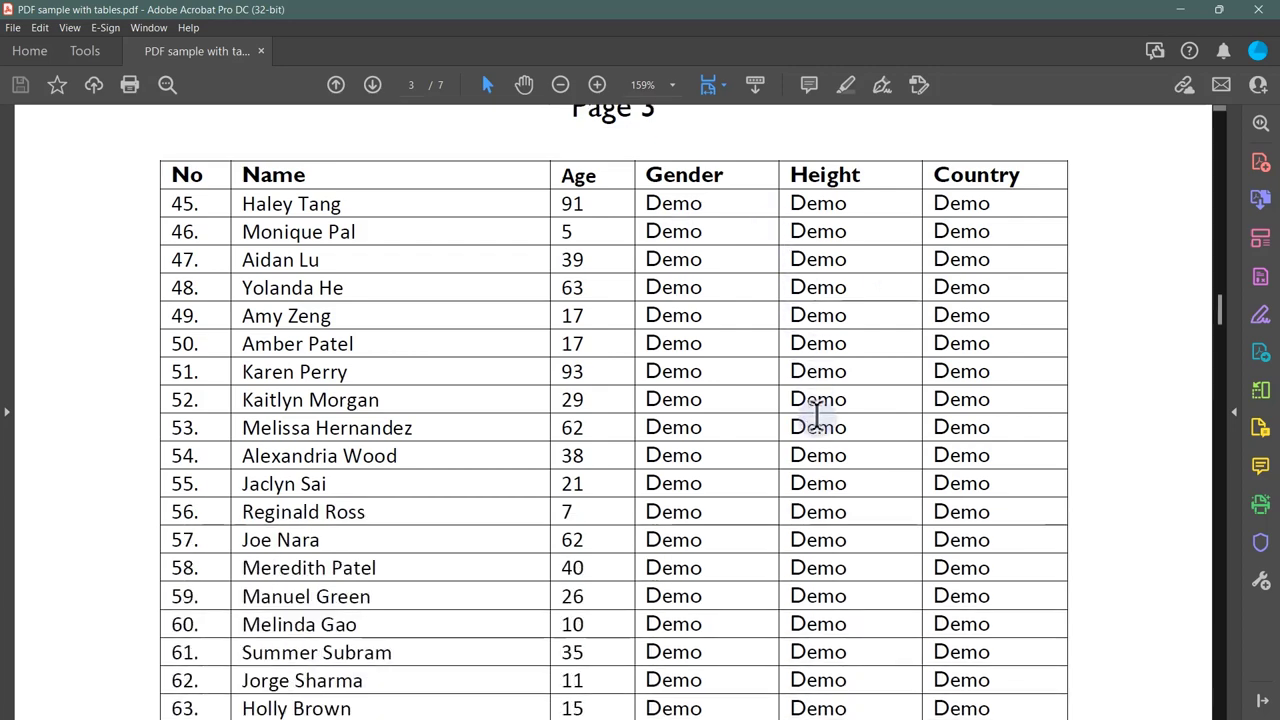
scroll(816, 416, down, 13)
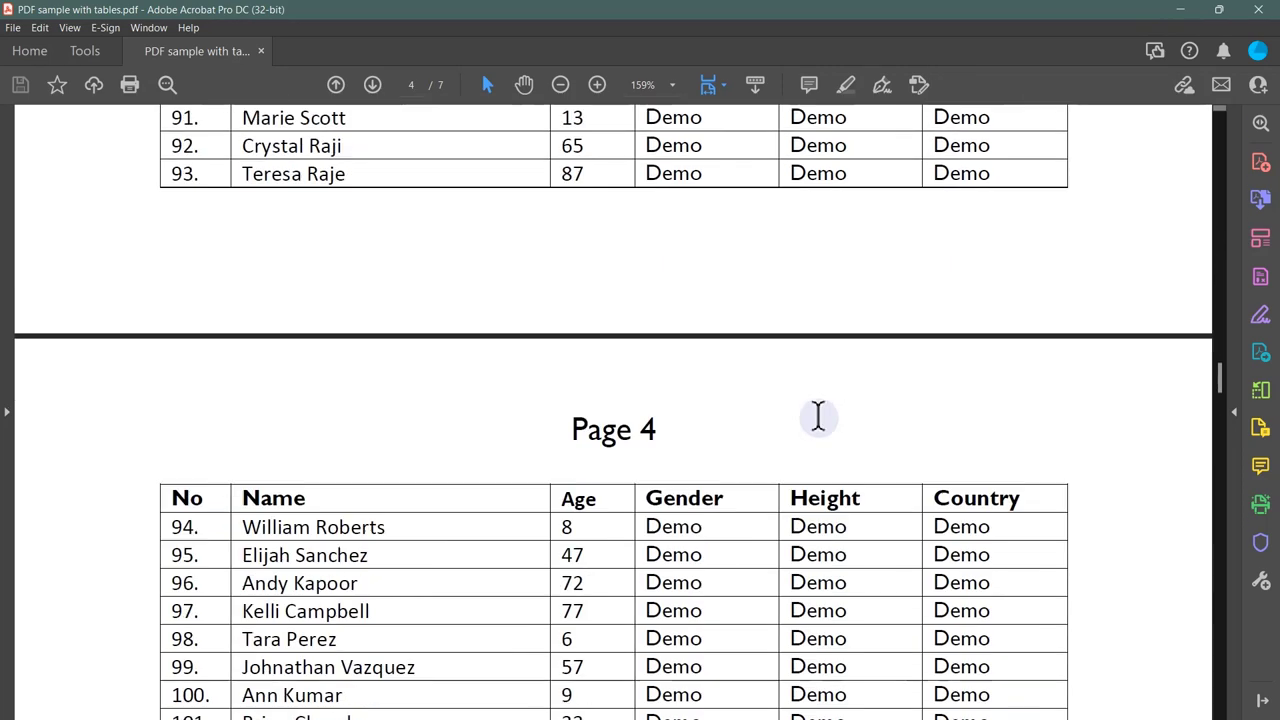
Examine the table without repeated headers on pages 5 and 6, then close the PDF and switch to Power BI Desktop
scroll(818, 425, down, 5)
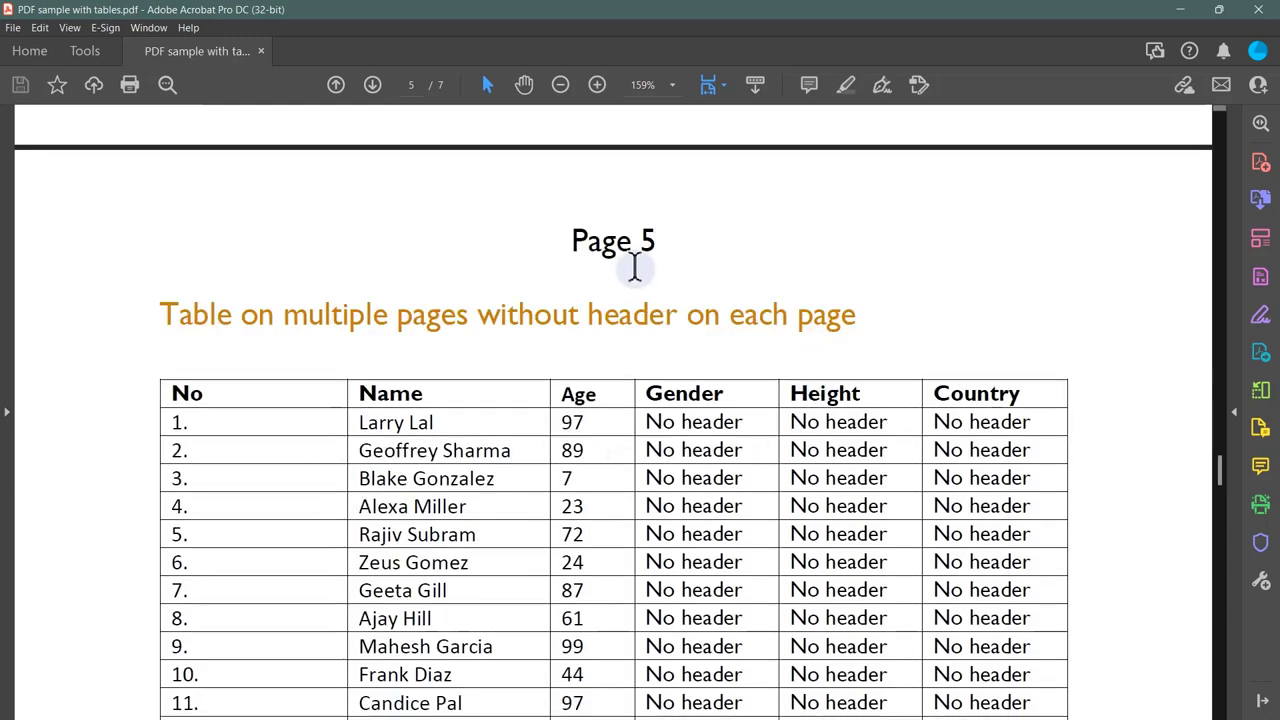
scroll(589, 503, down, 1)
scroll(1014, 366, down, 15)
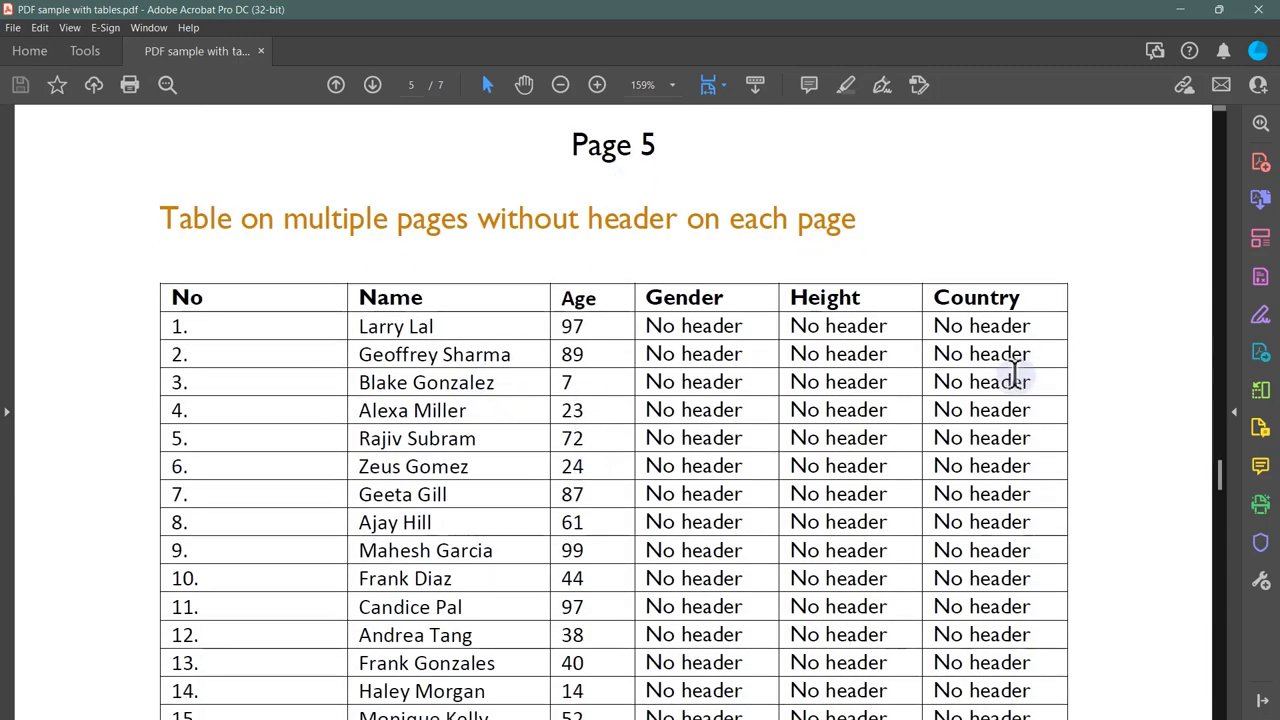
scroll(1014, 386, up, 3)
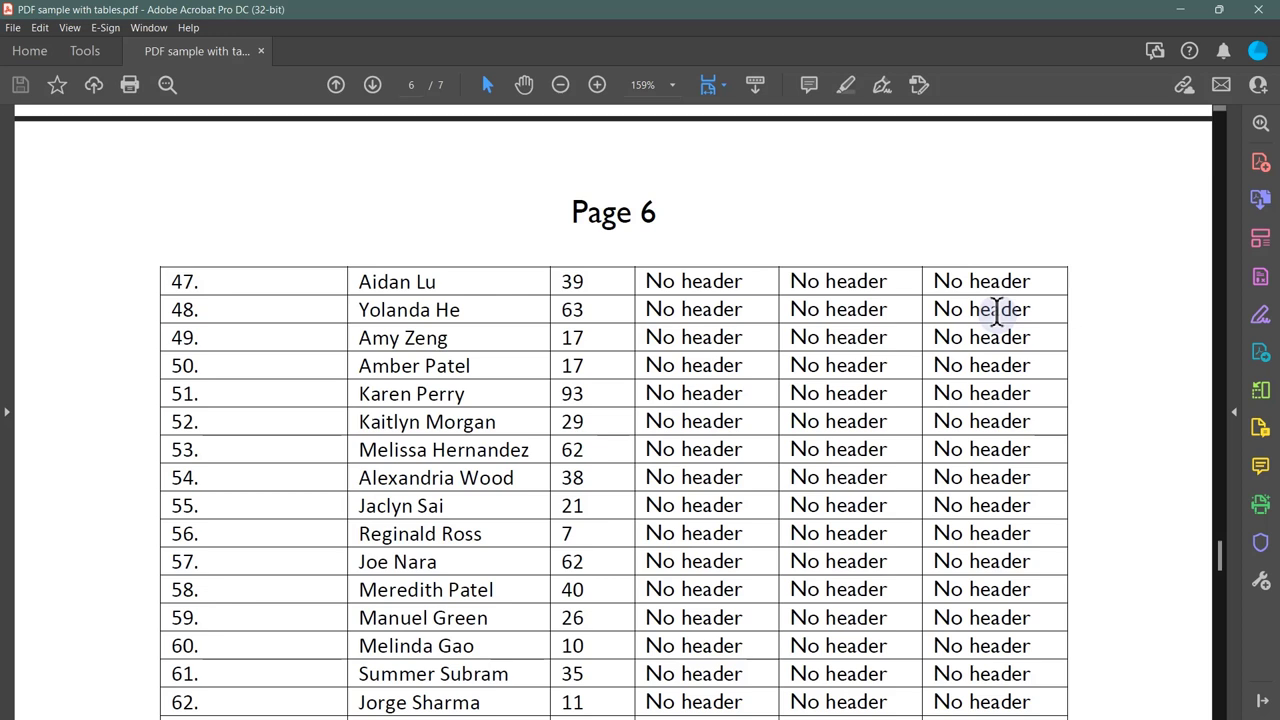
click(1255, 14)
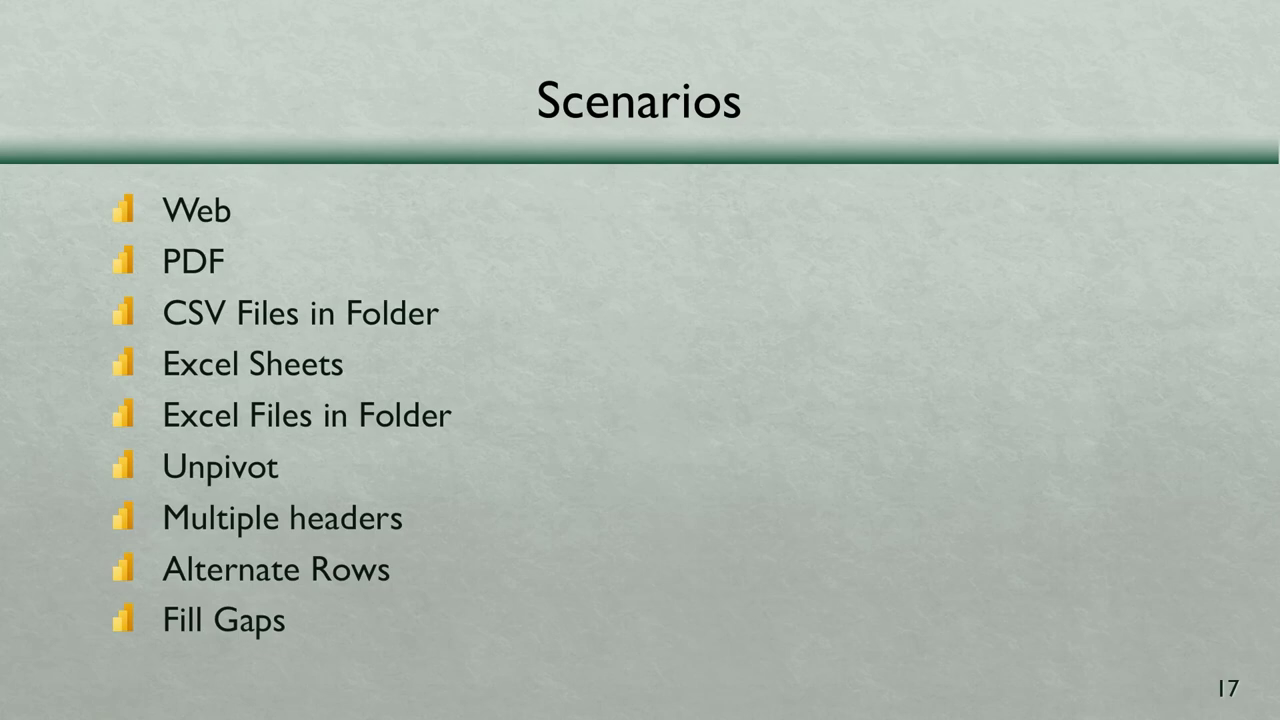
key(alt+Tab)
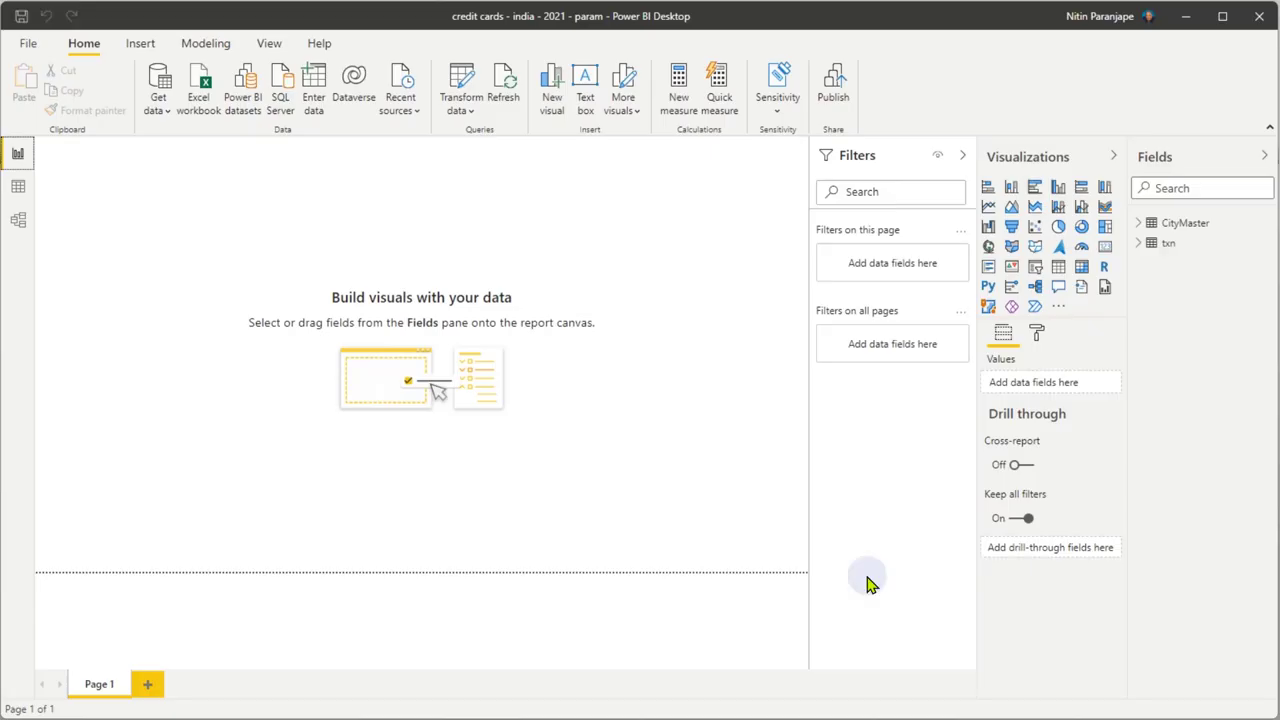
click(155, 105)
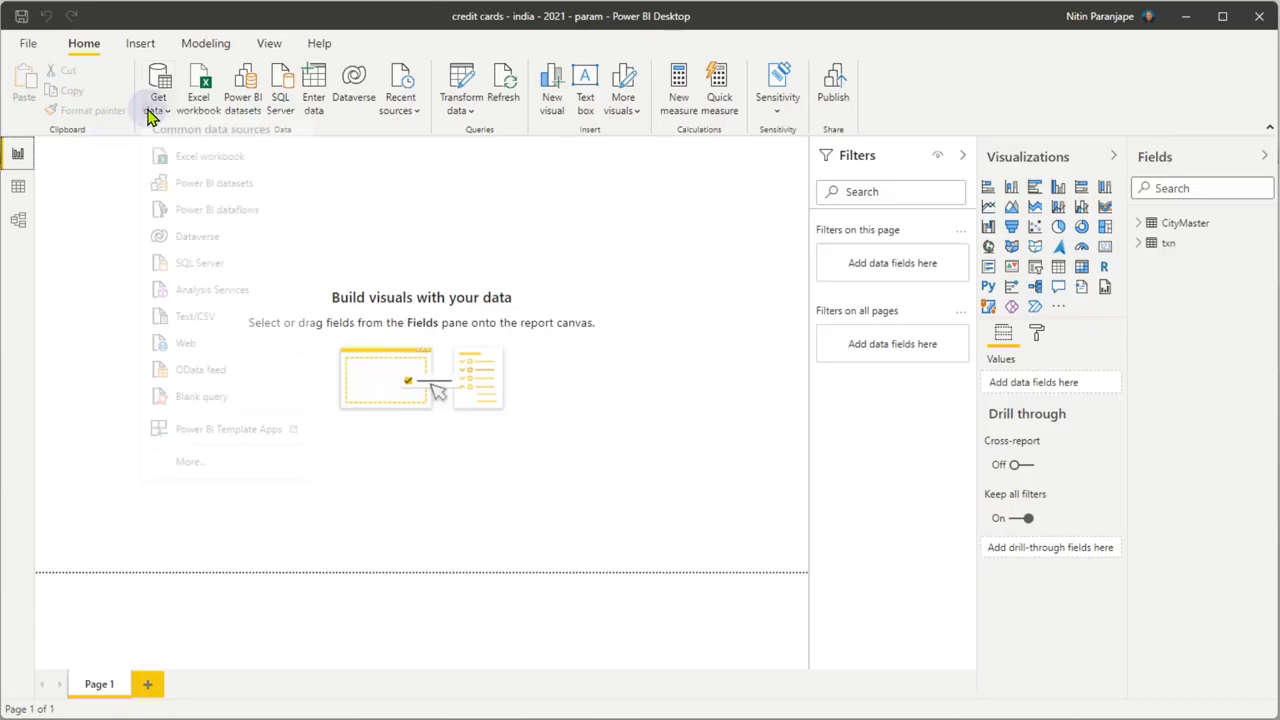
click(186, 351)
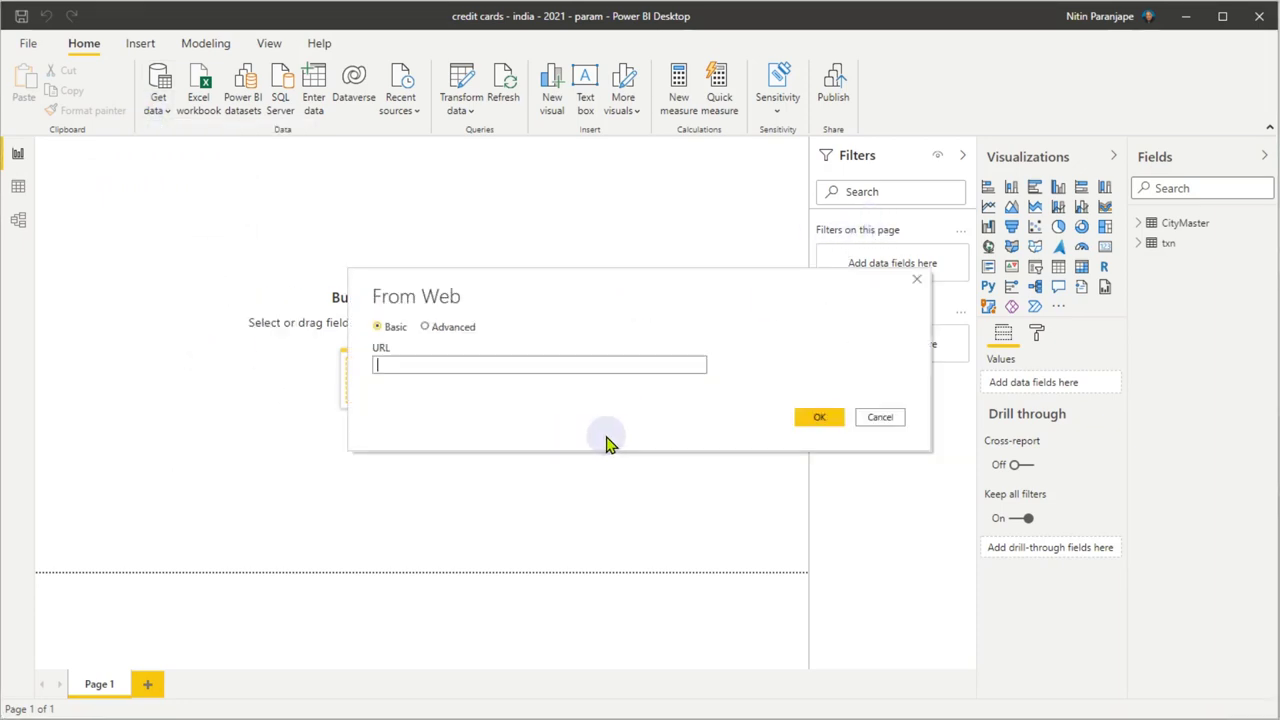
text(C:\Users\Nitin\OneDrive - MaxOffice\Demo\PDF sample with tables.pdf)
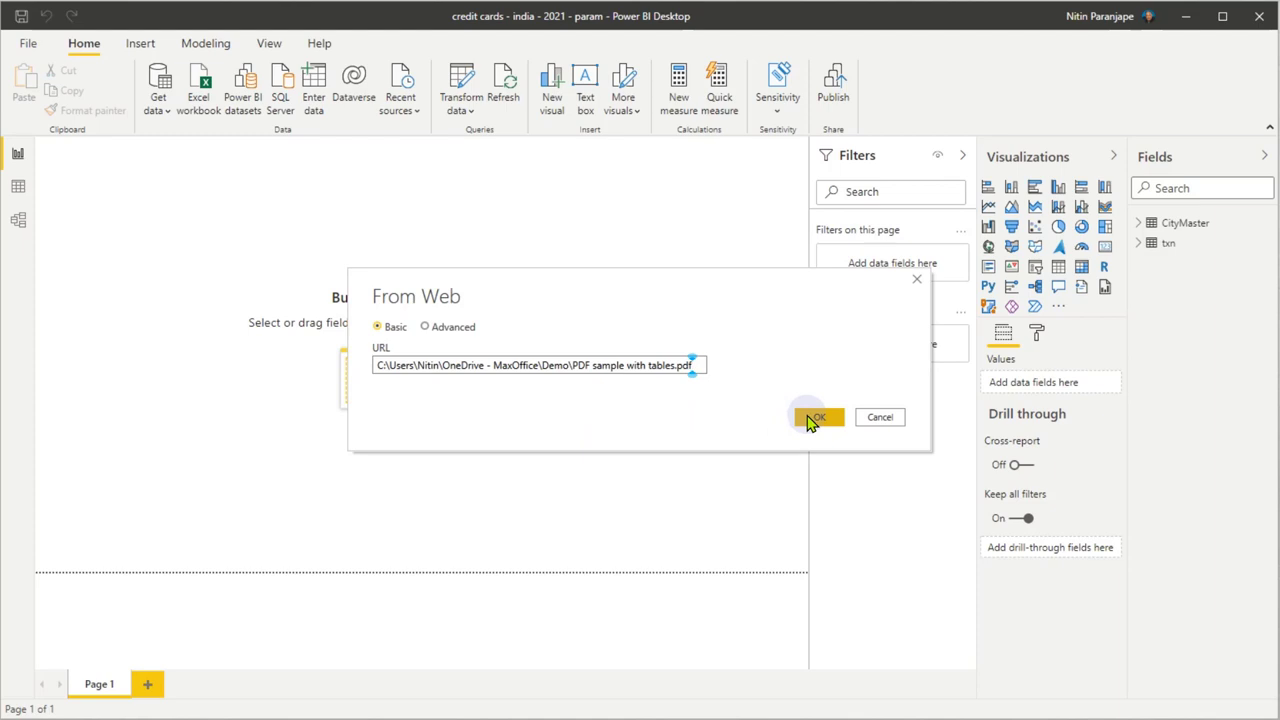
click(888, 420)
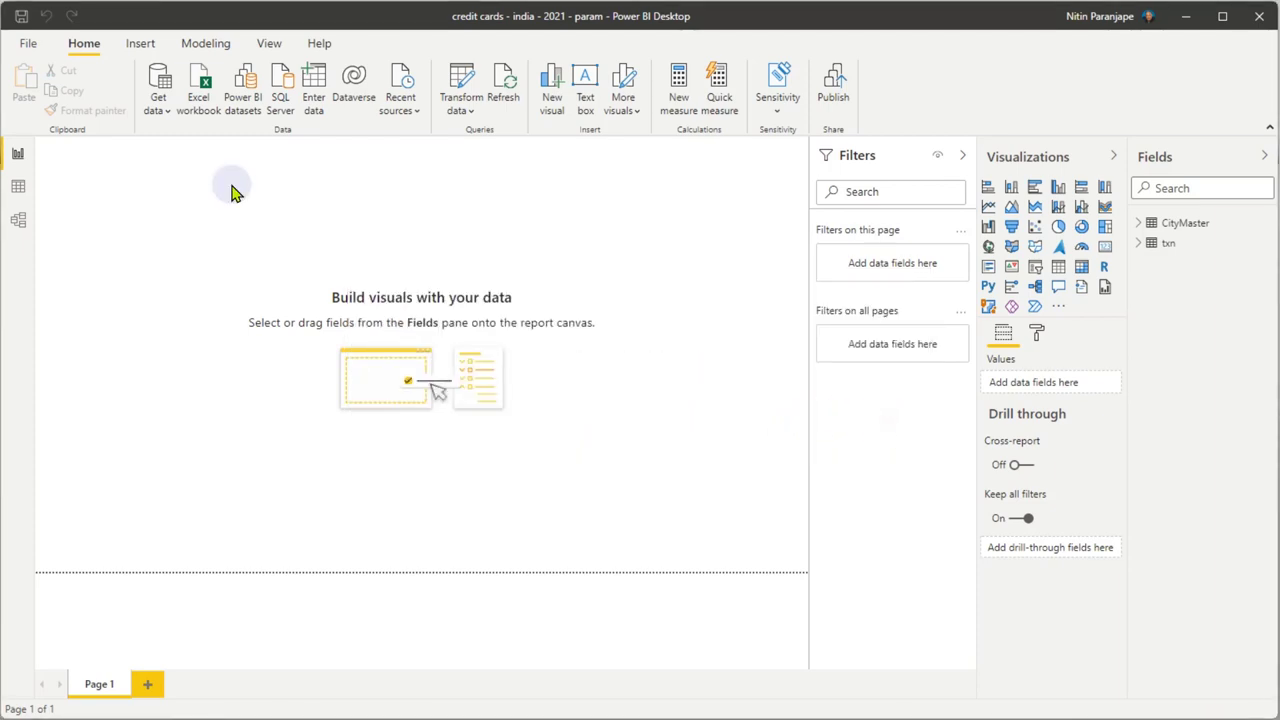
Connect to PDF sample with tables.pdf in the OneDrive Demo folder as a PDF data source
click(158, 108)
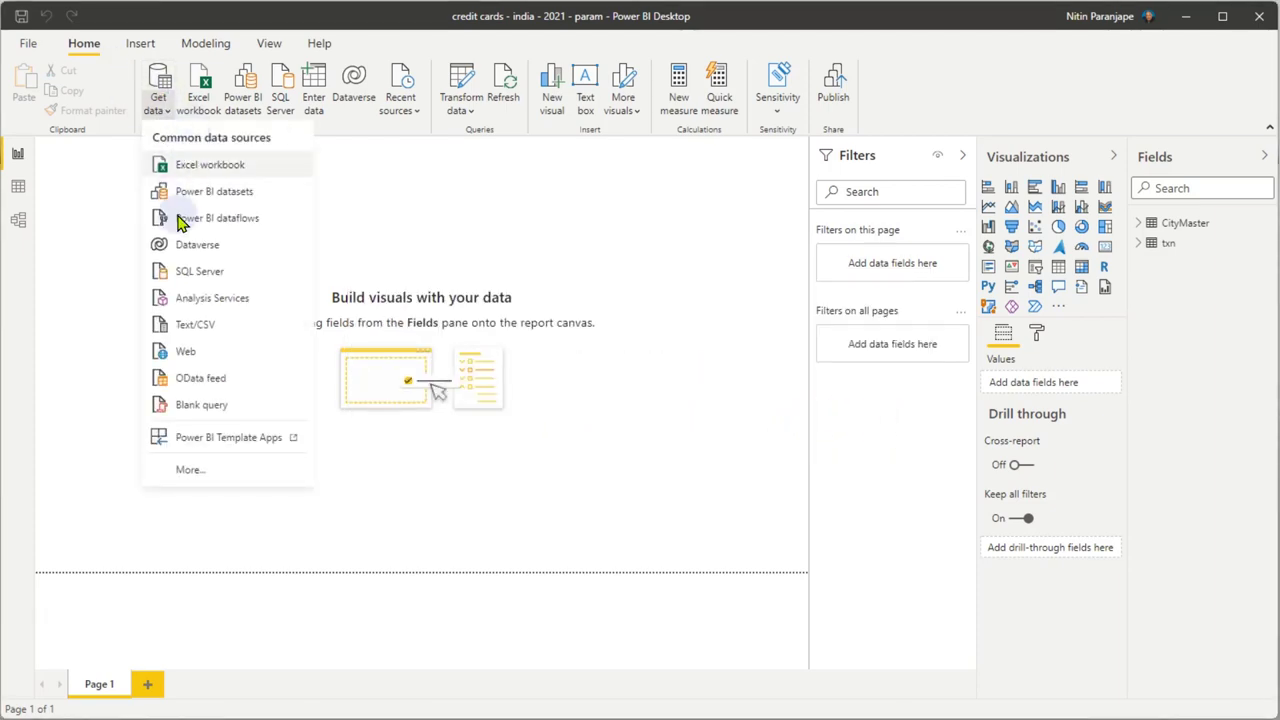
click(189, 469)
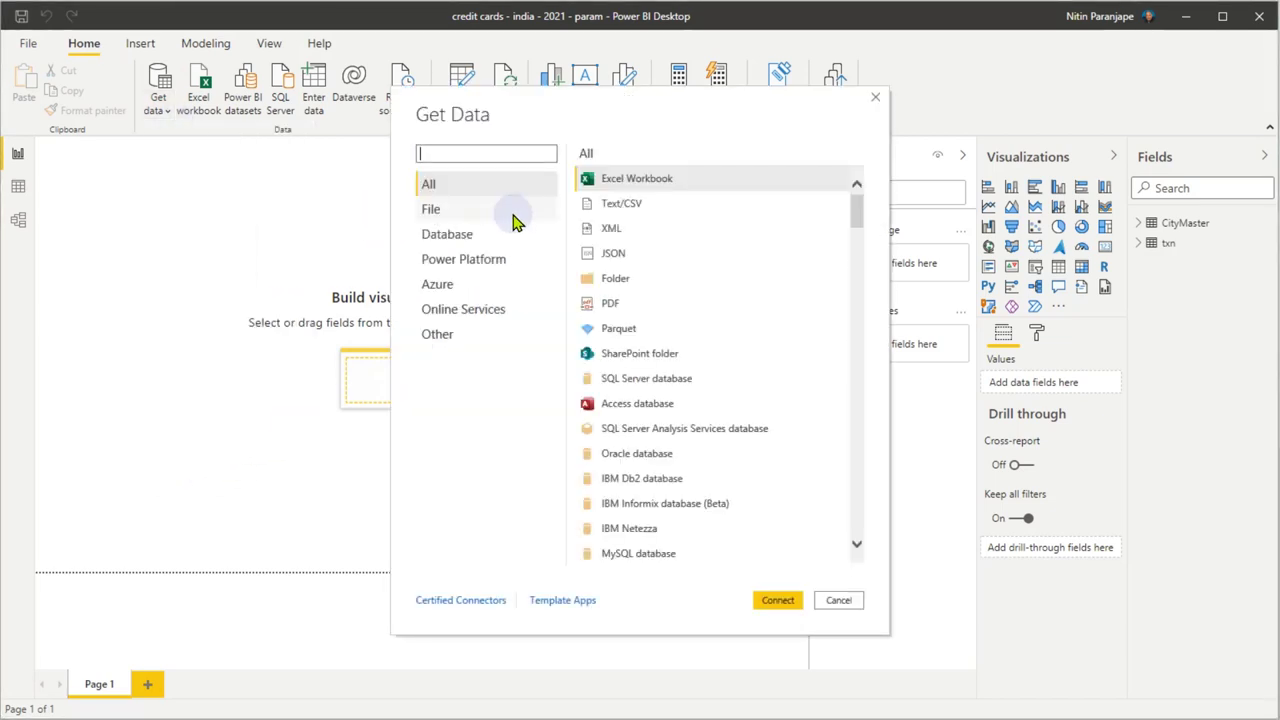
click(438, 210)
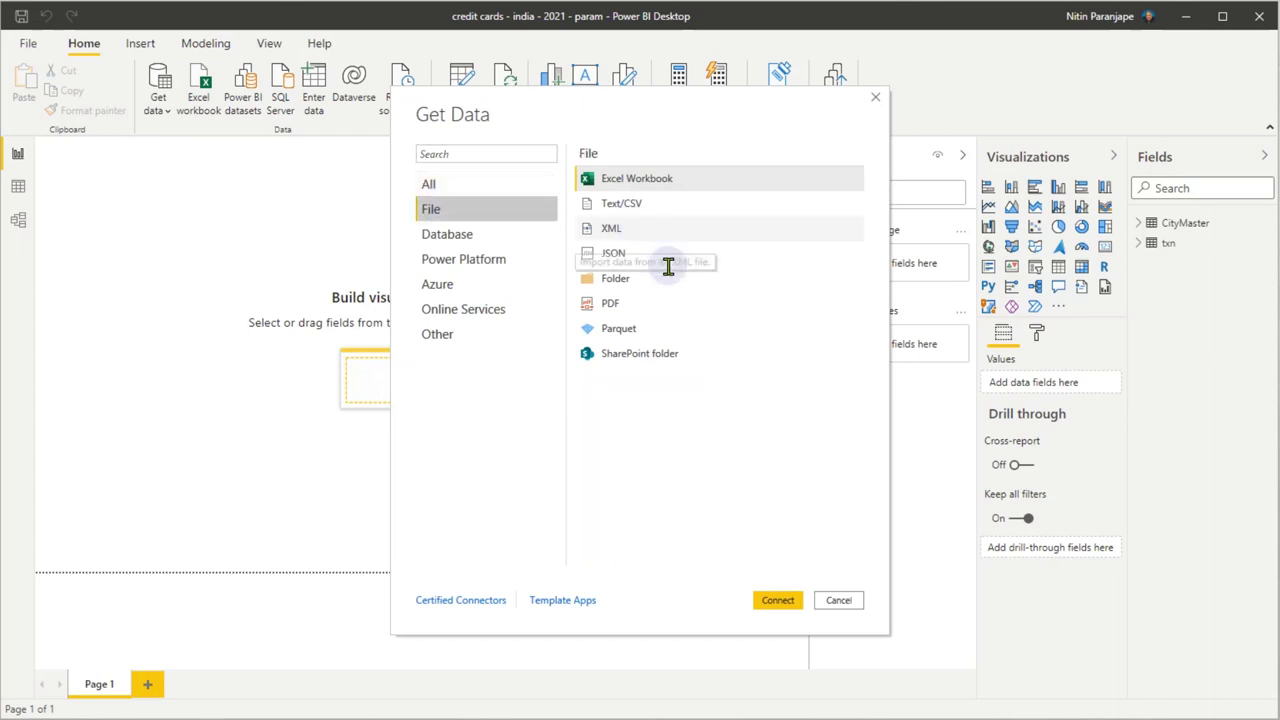
click(641, 313)
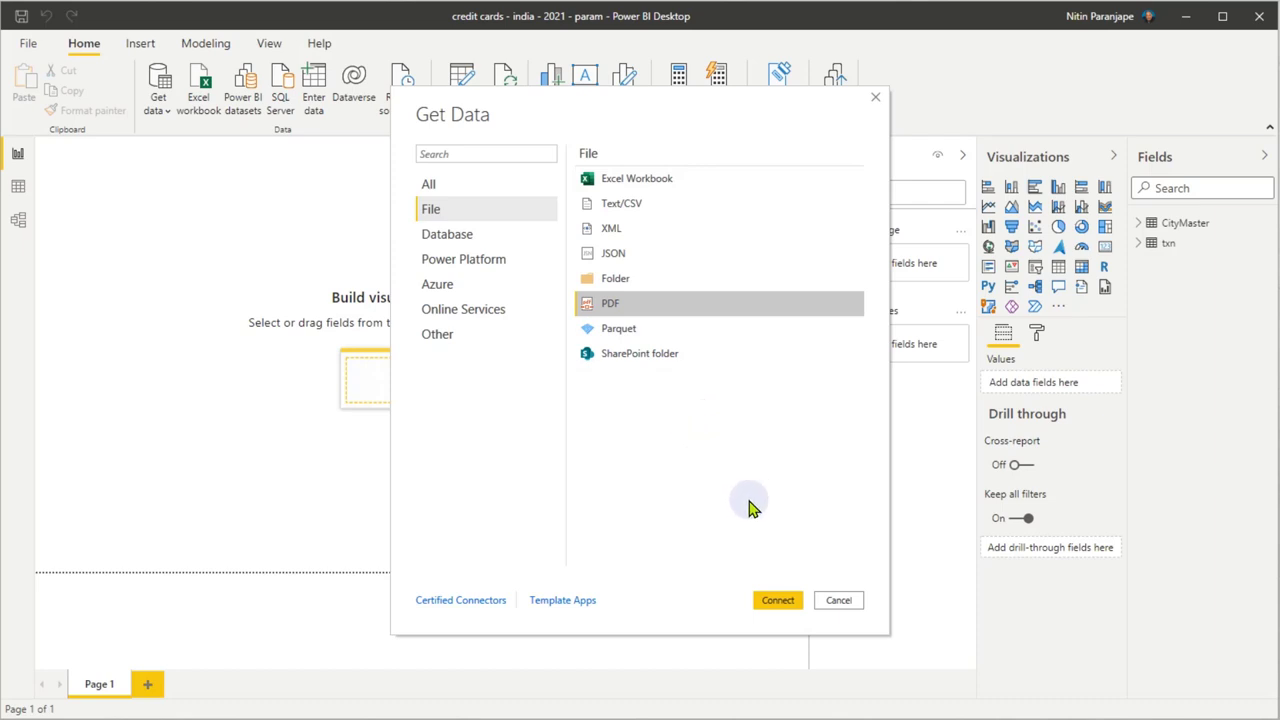
click(790, 601)
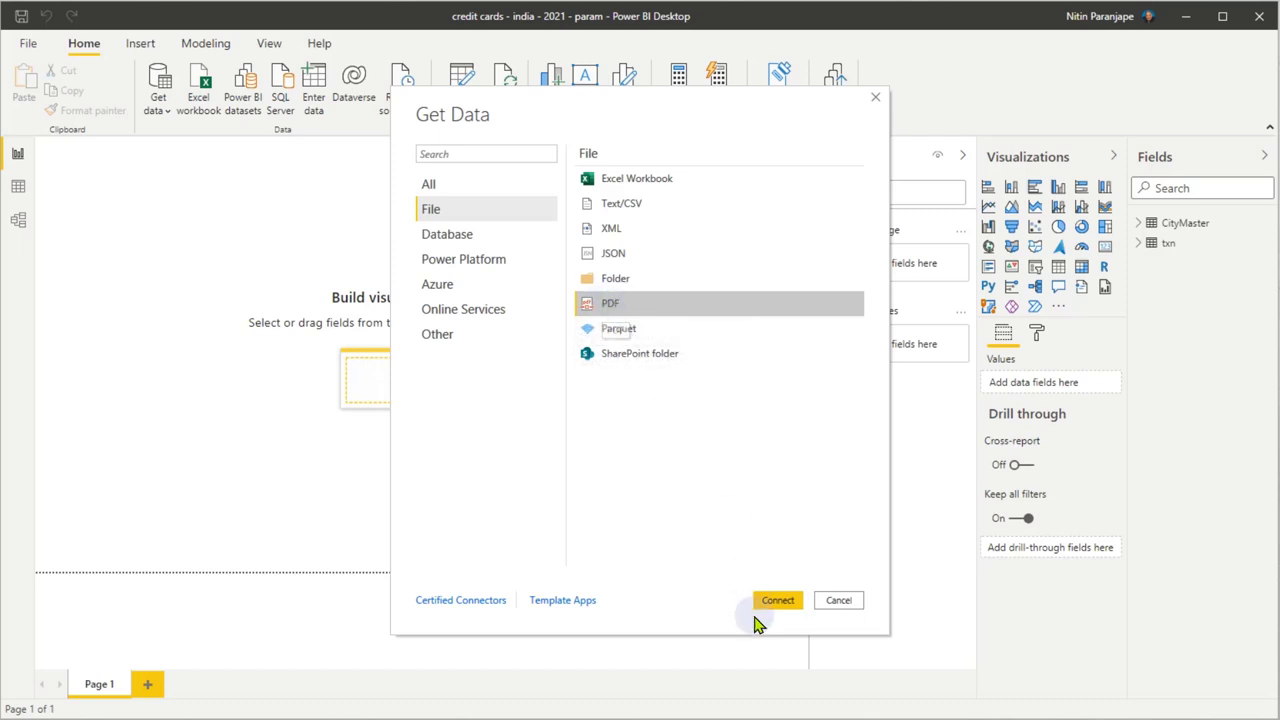
click(780, 600)
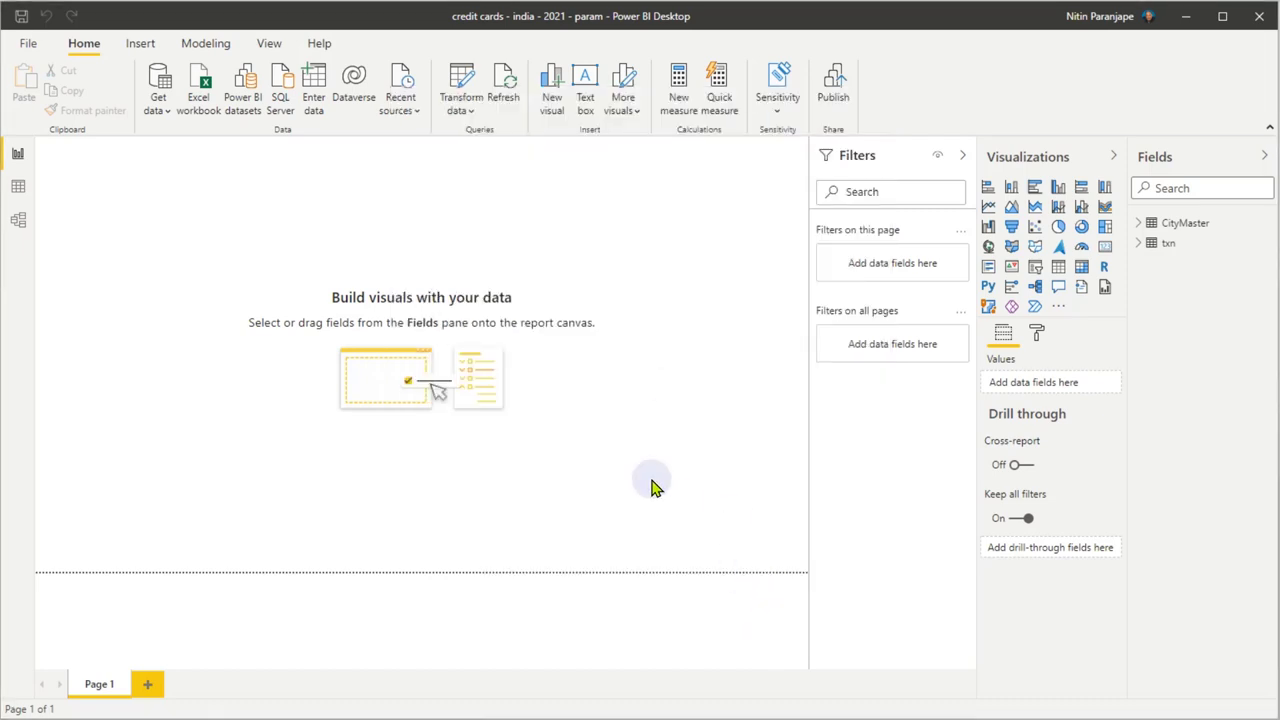
click(434, 428)
text(C:\Users\Nitin\OneDrive - MaxOffice\Demo\PDF sample with tables.pdf)
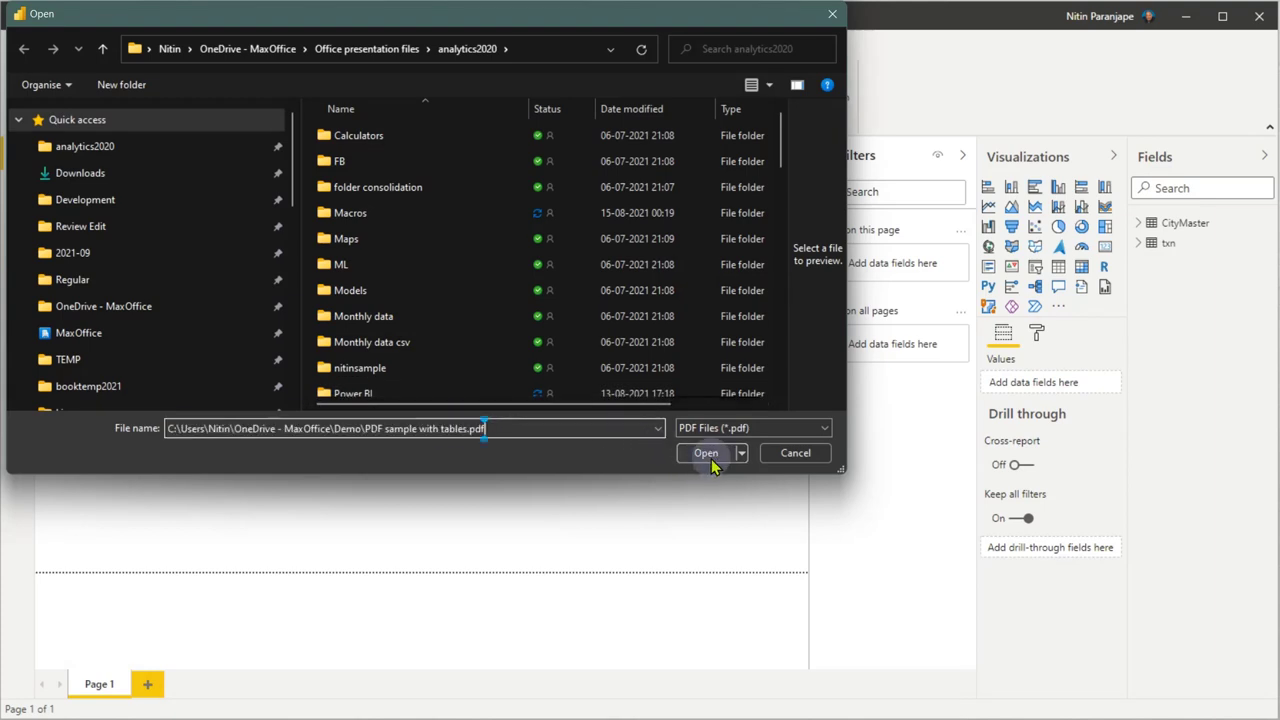
click(706, 453)
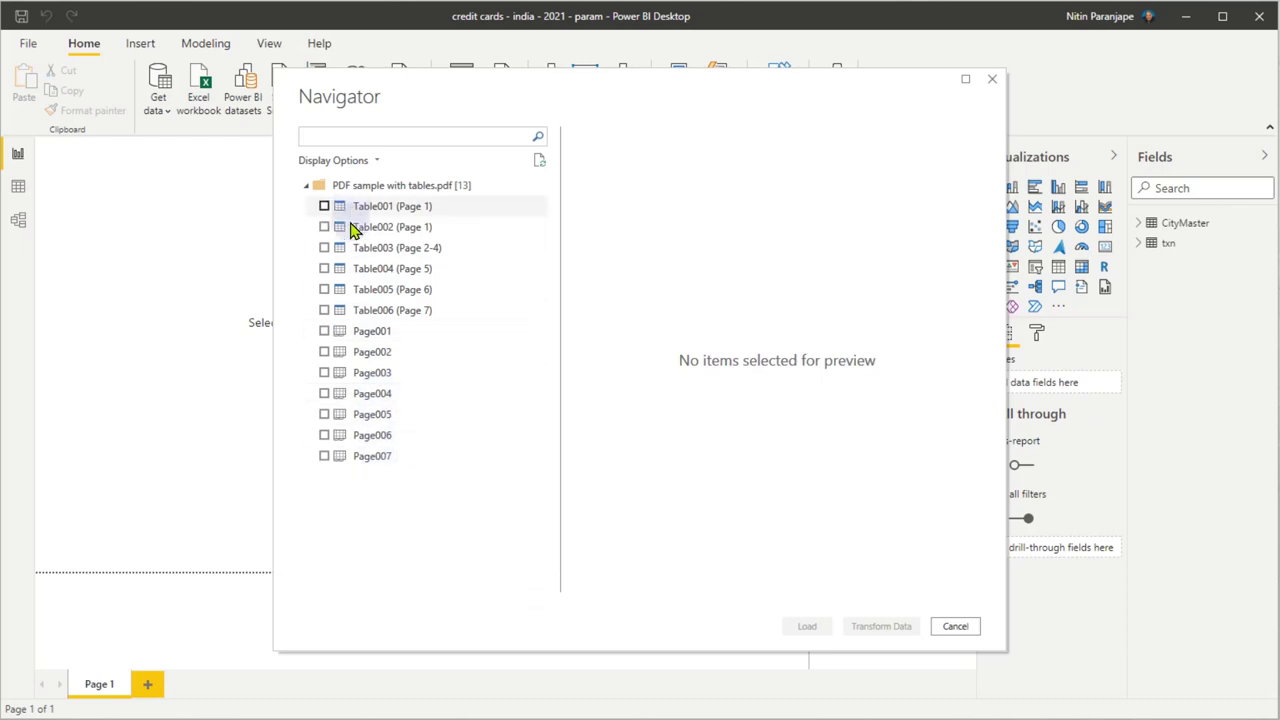
Preview Page001, Table001, Table002, Page003 and Page004 of the PDF to compare the detected tables with the whole pages
click(368, 334)
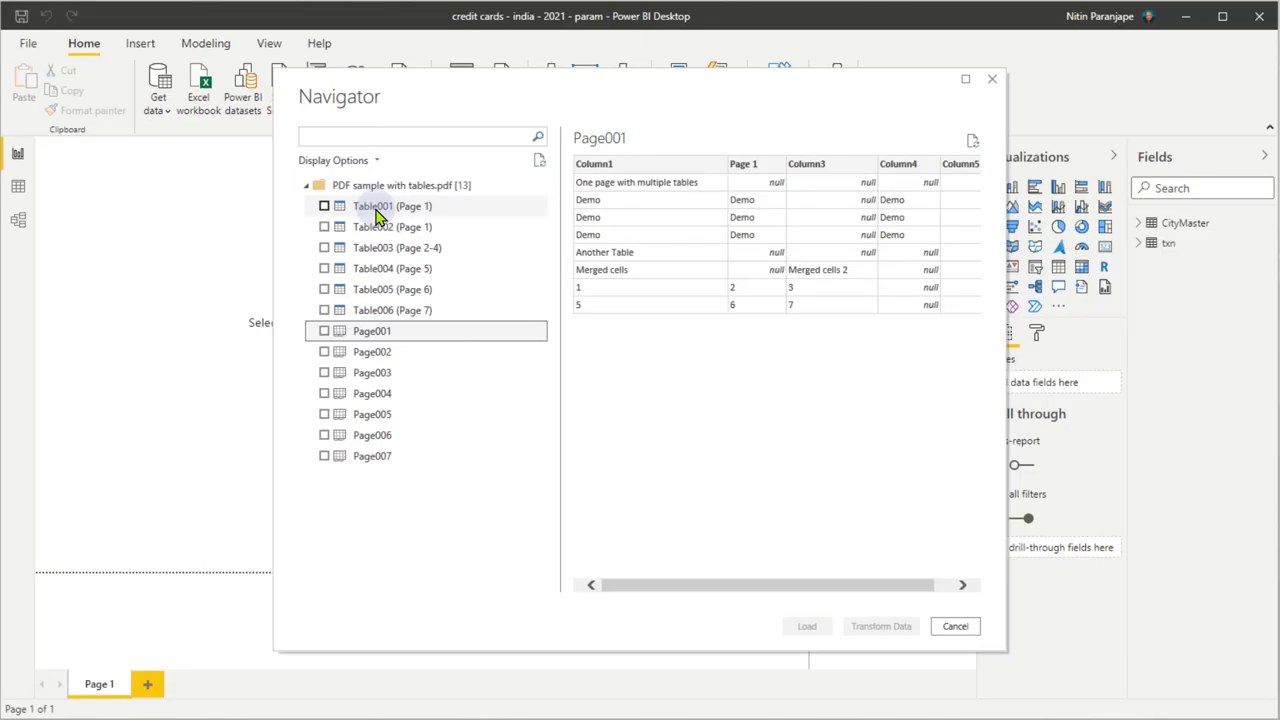
click(378, 216)
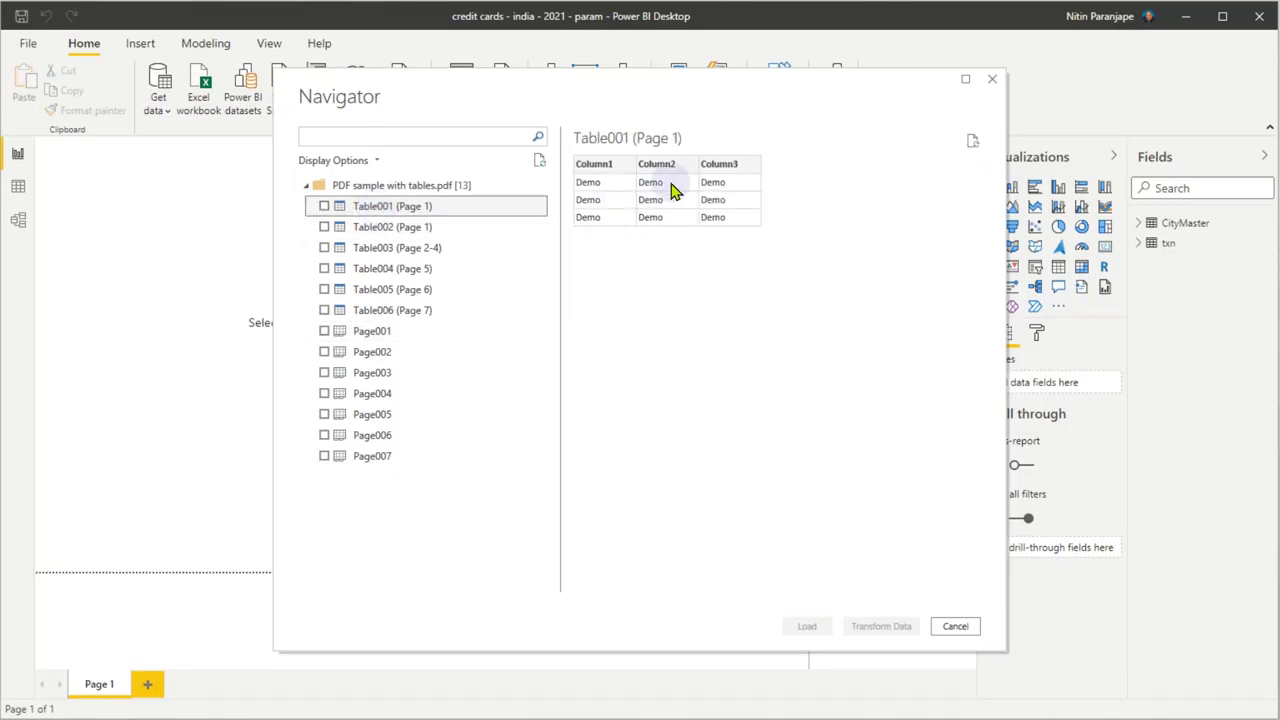
click(378, 227)
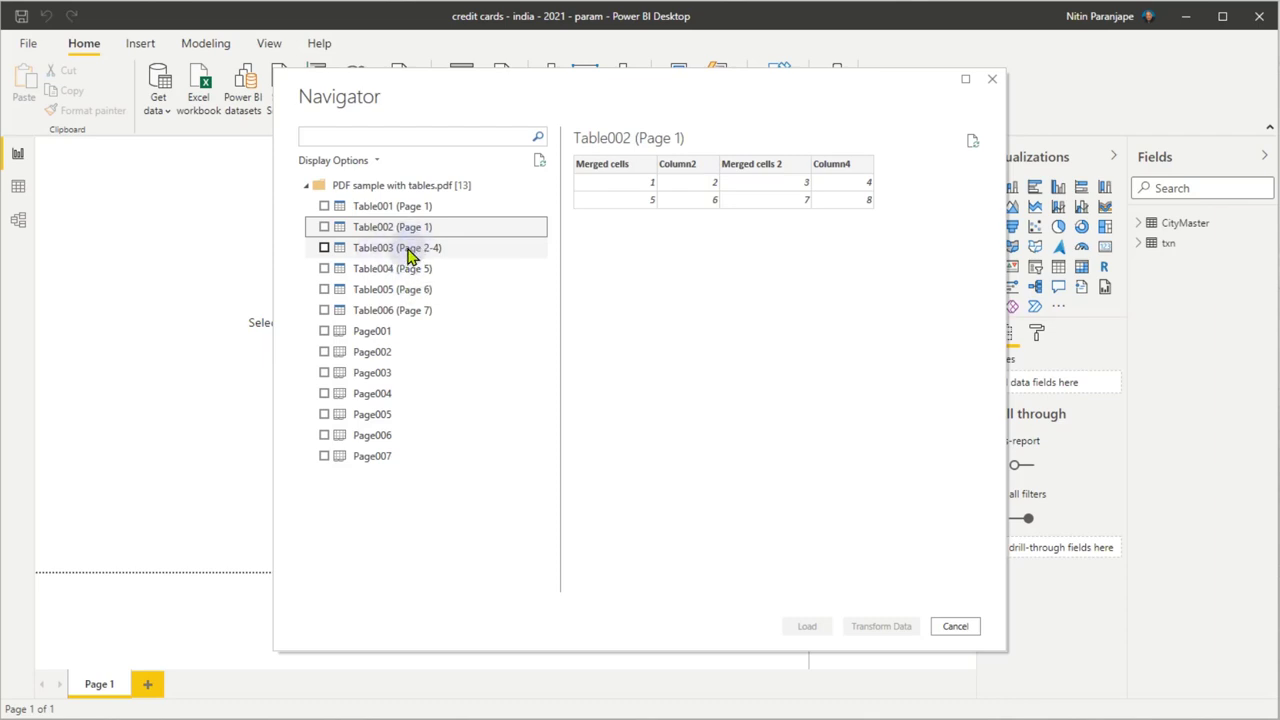
click(386, 393)
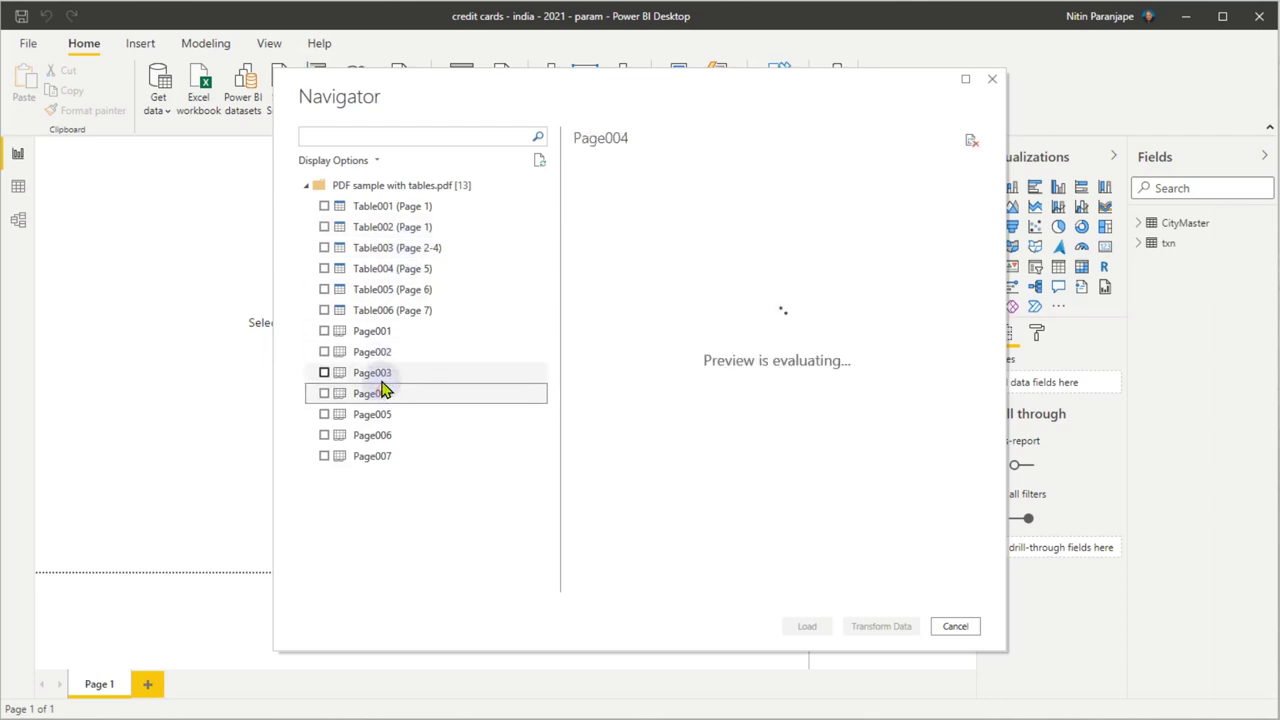
click(388, 376)
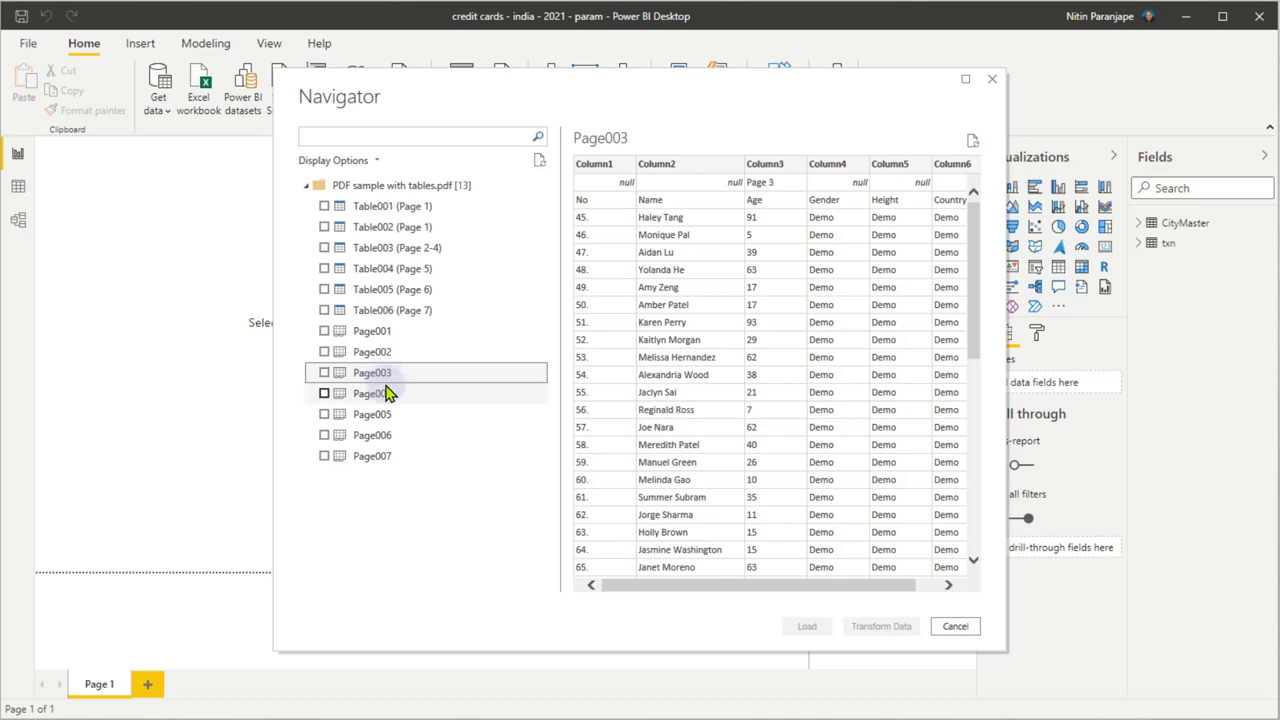
click(386, 392)
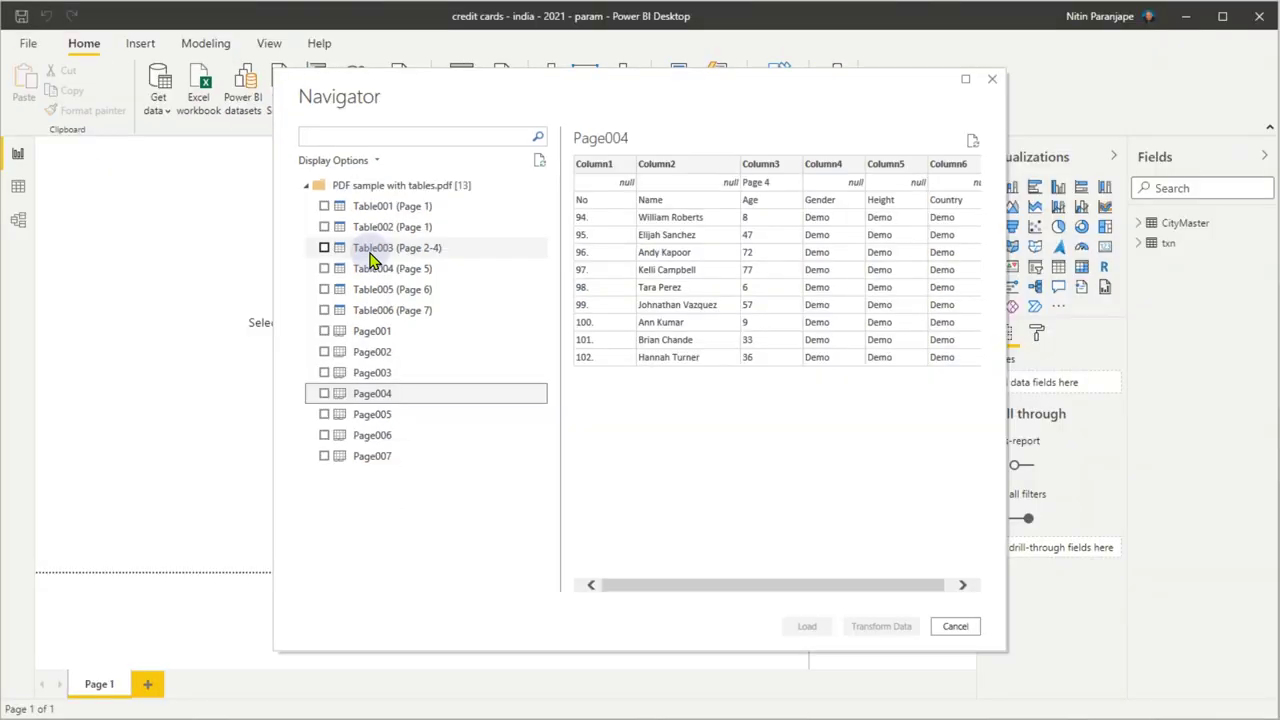
Preview Table003 through its last rows, then Table004, Table005 and Table006, to compare how tables with and without repeated headers are detected
click(370, 252)
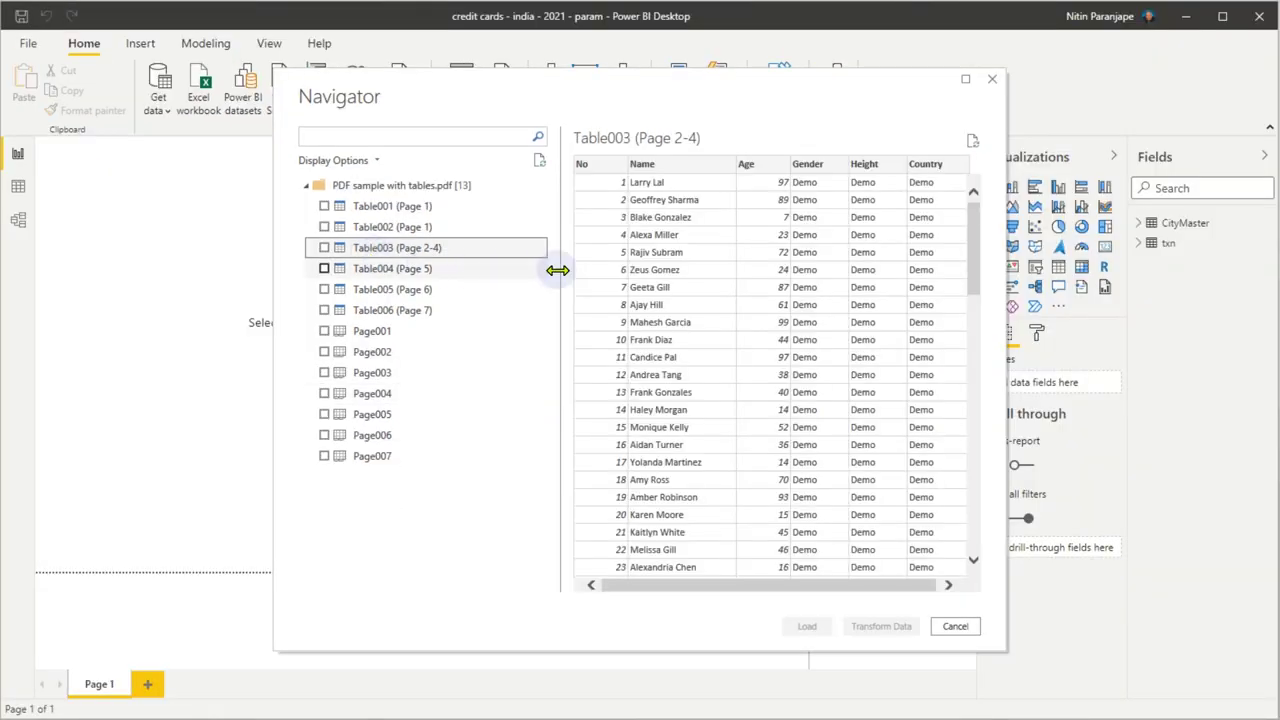
scroll(718, 395, down, 5)
scroll(718, 395, down, 10)
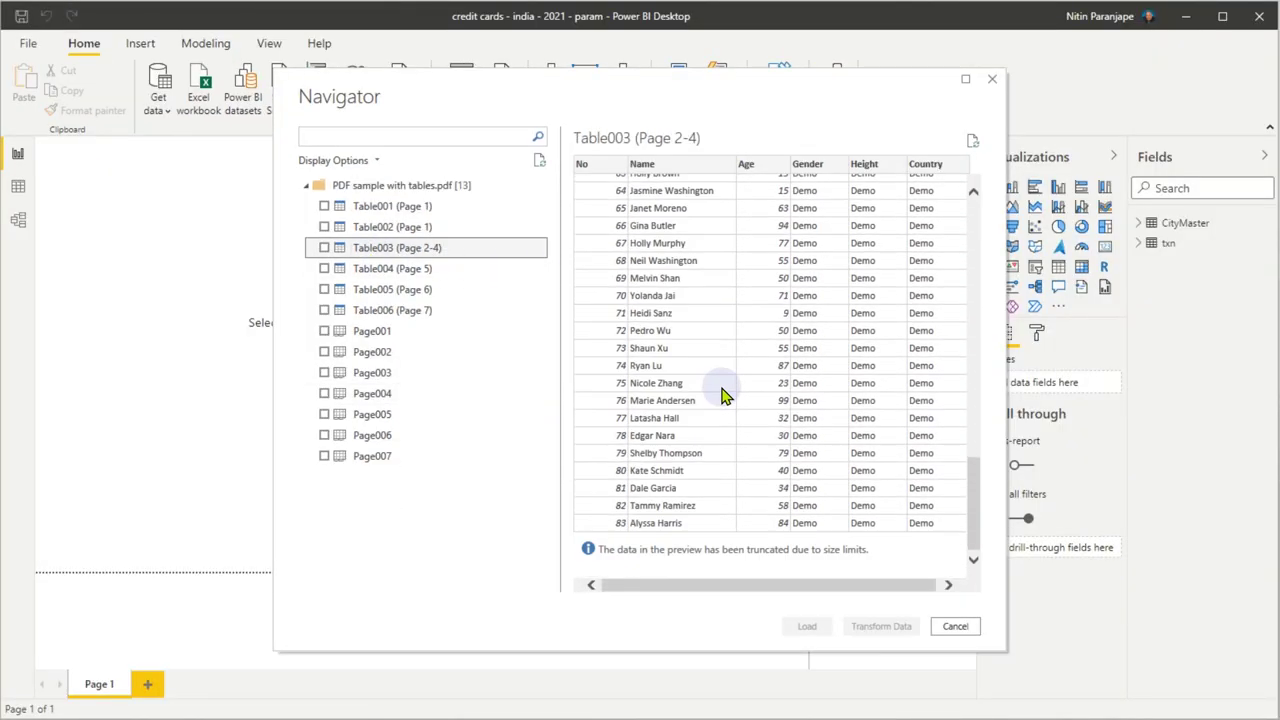
scroll(724, 395, up, 15)
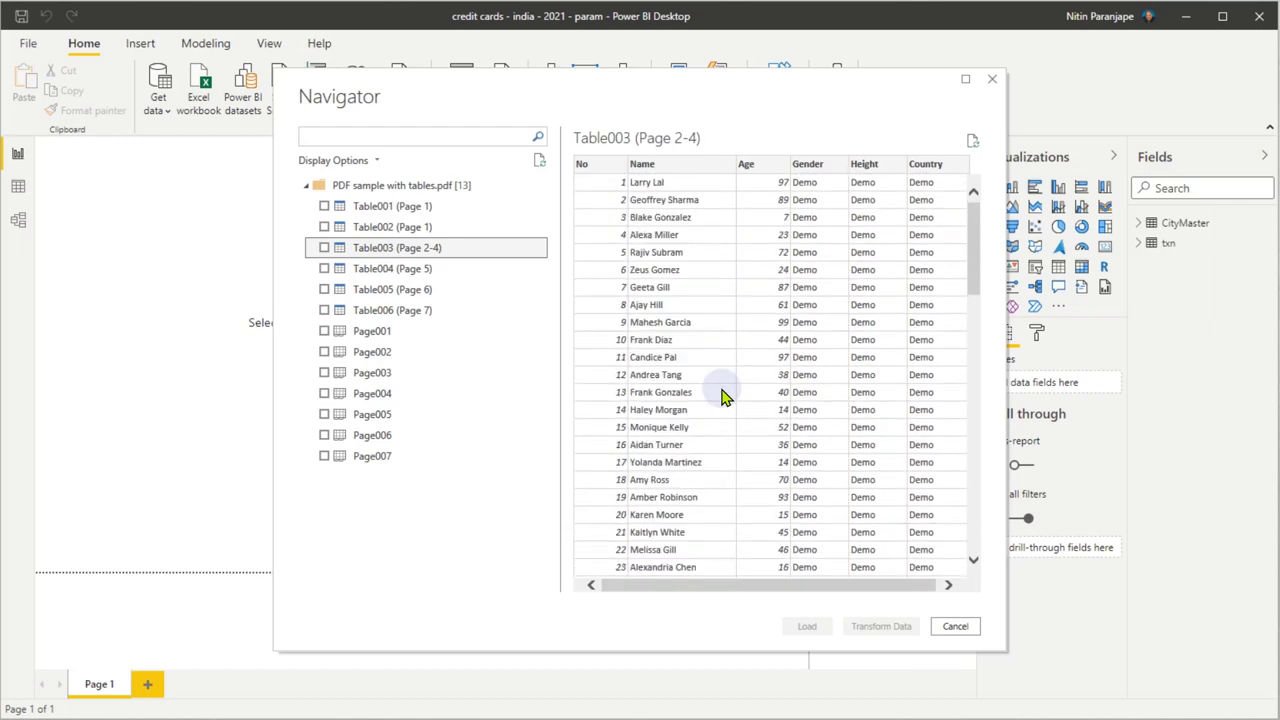
click(423, 270)
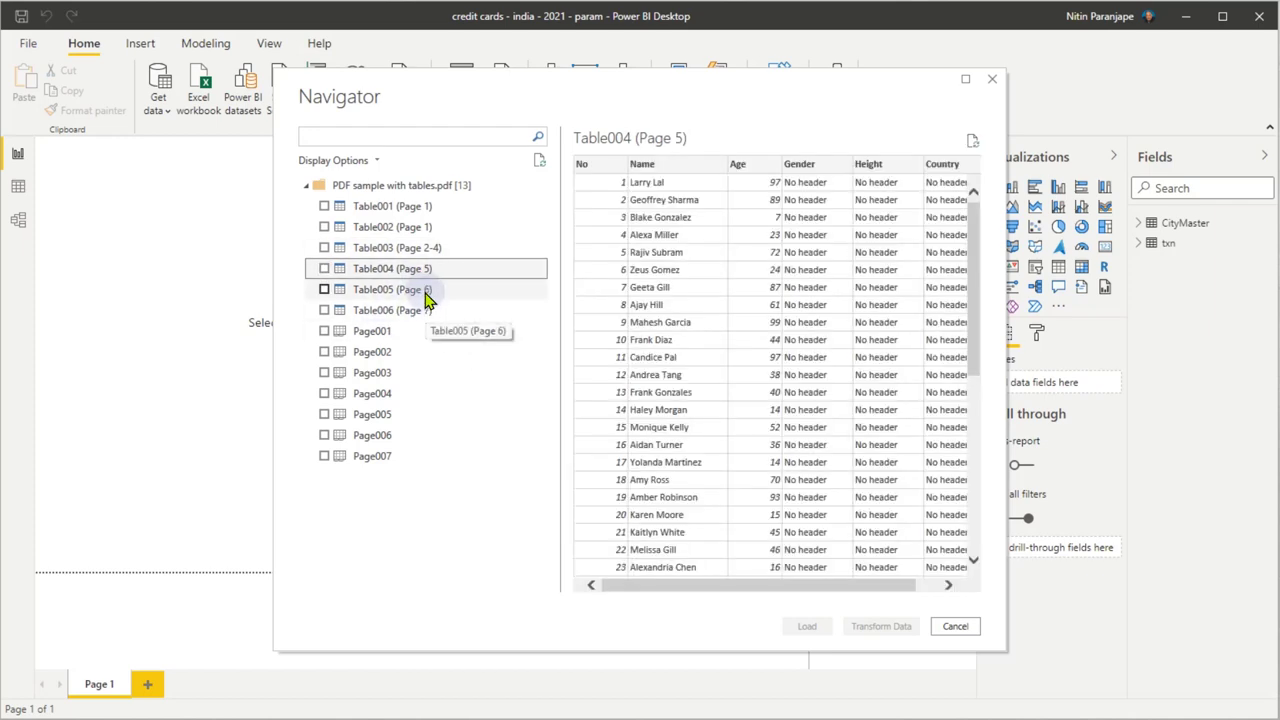
click(425, 292)
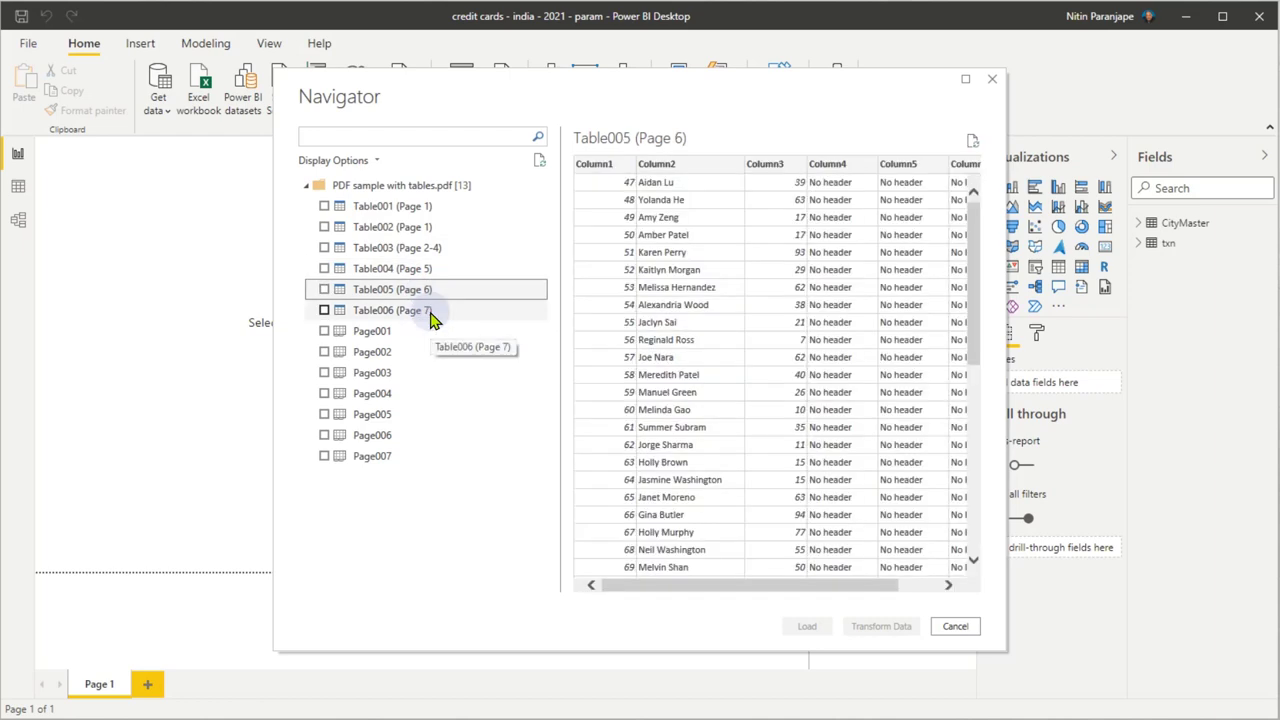
click(430, 312)
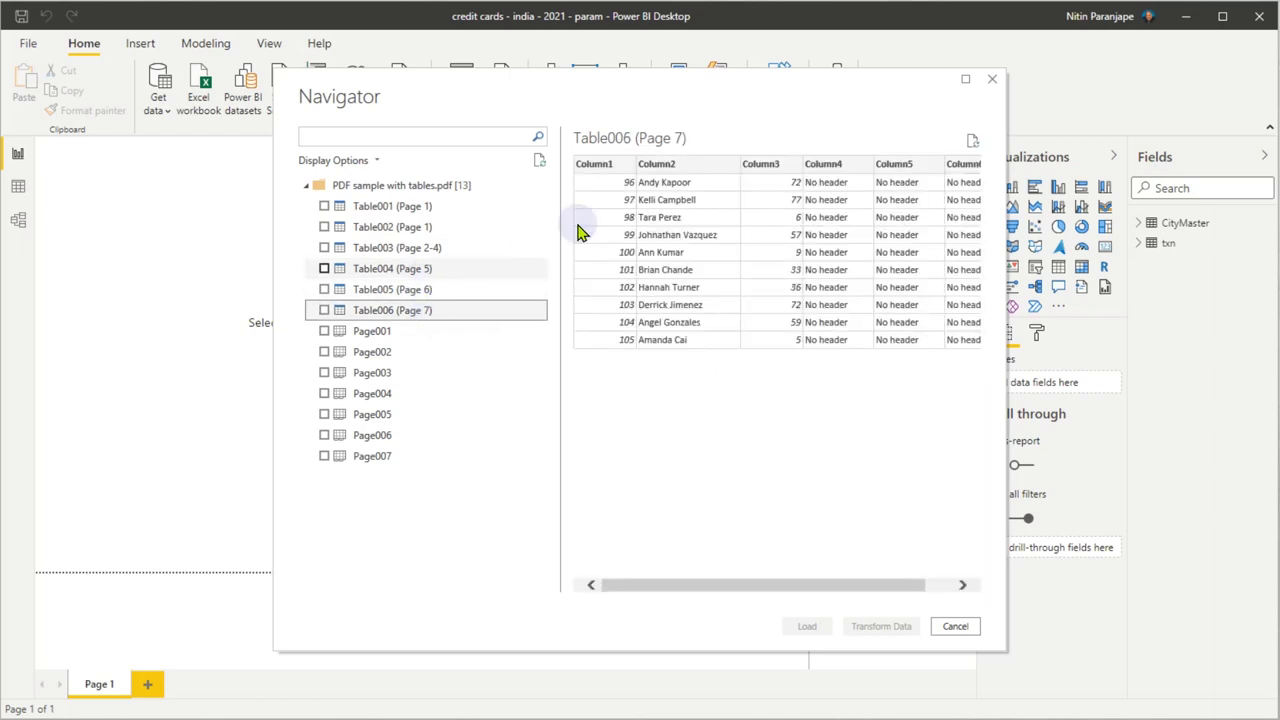
click(440, 269)
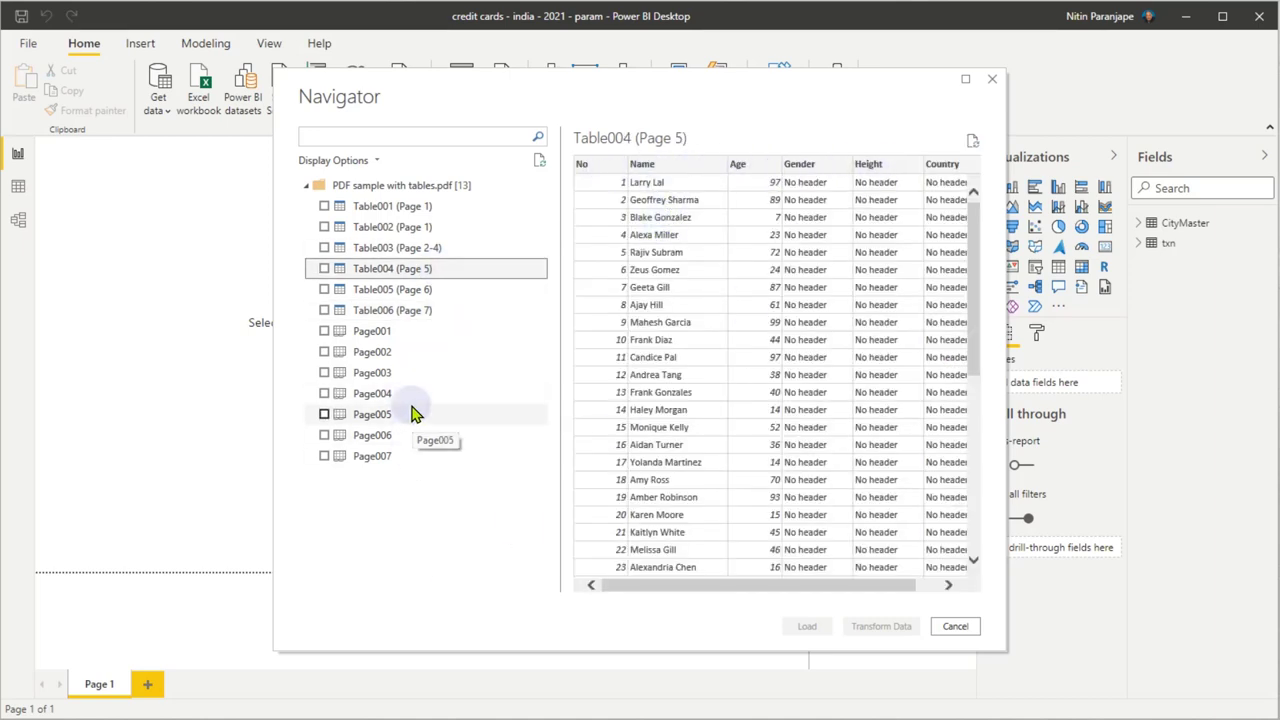
Load Table003 (Page 2-4) from the PDF into the report
click(324, 249)
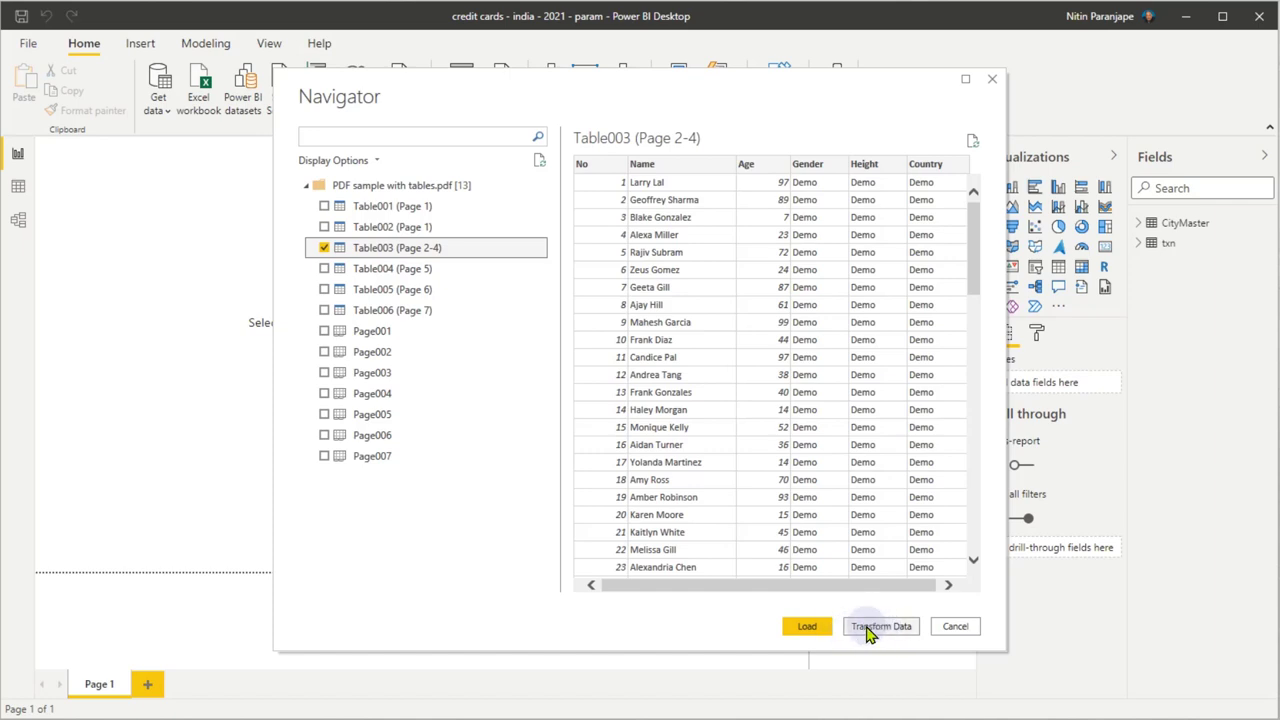
click(816, 630)
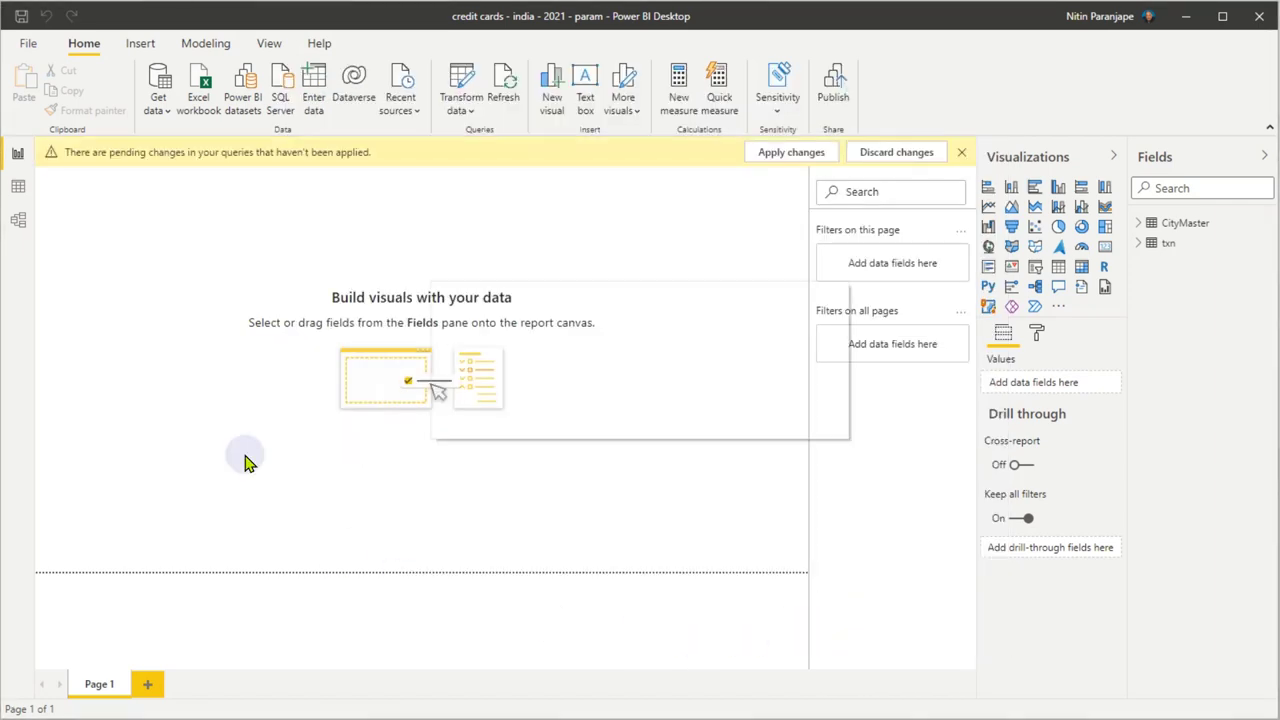
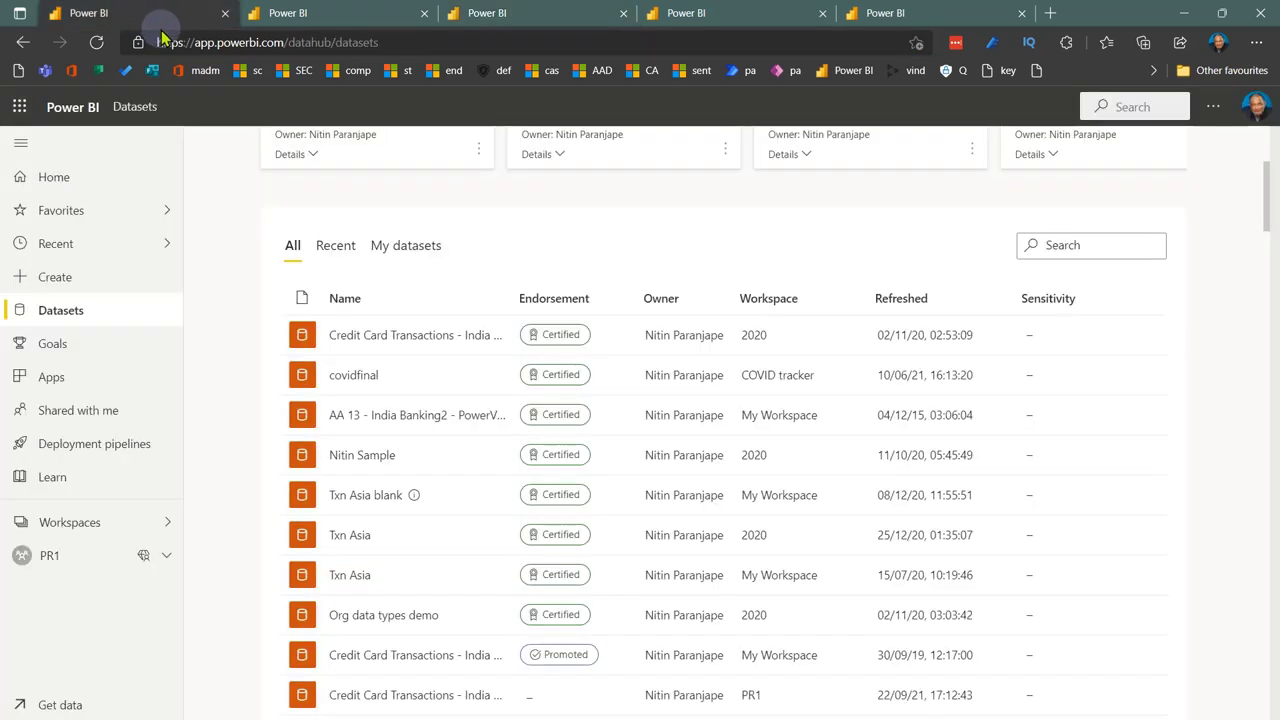
Switch to the dataset settings page open in the Power BI service, search the workspaces for pr1 and open the PR1 workspace
click(290, 30)
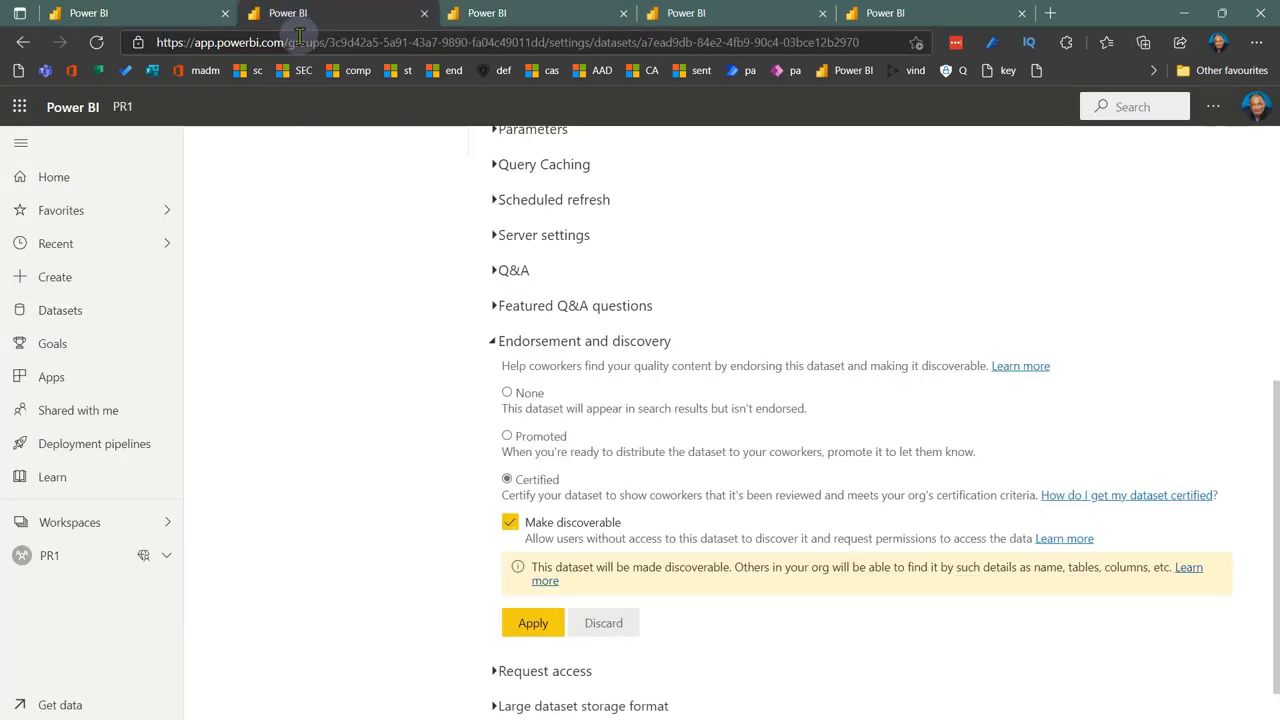
click(89, 524)
click(259, 193)
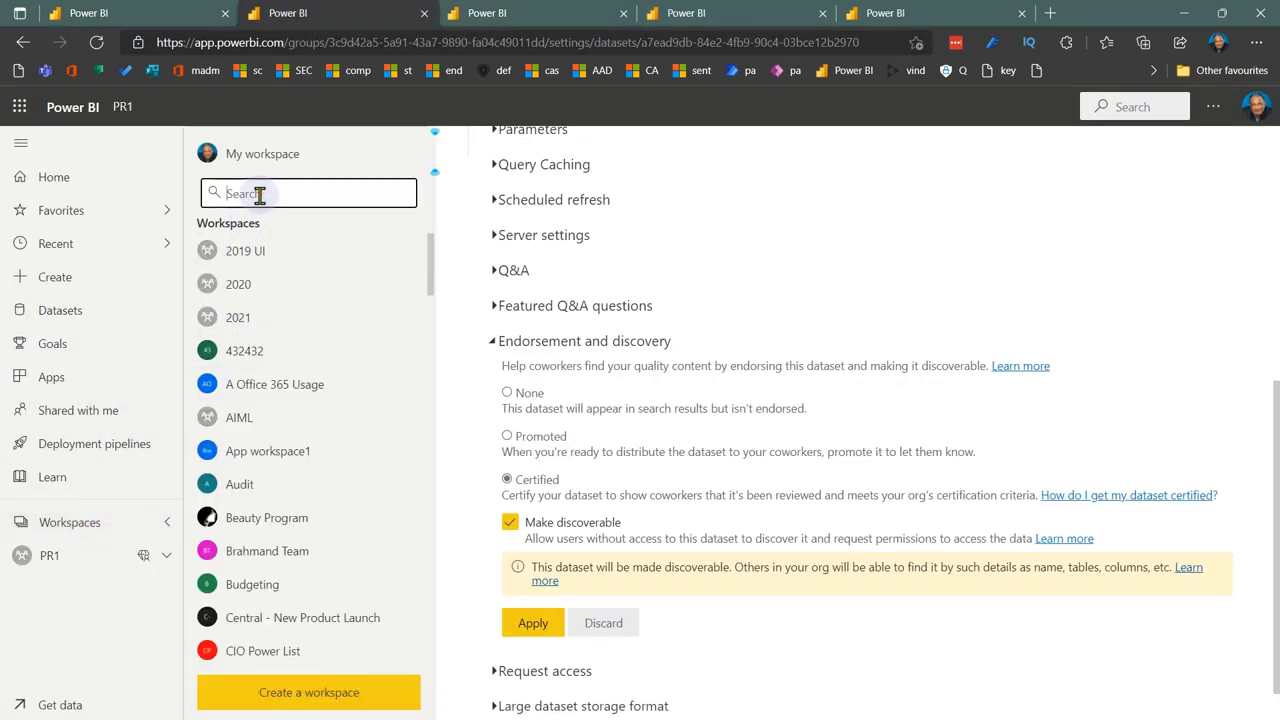
text(pr1)
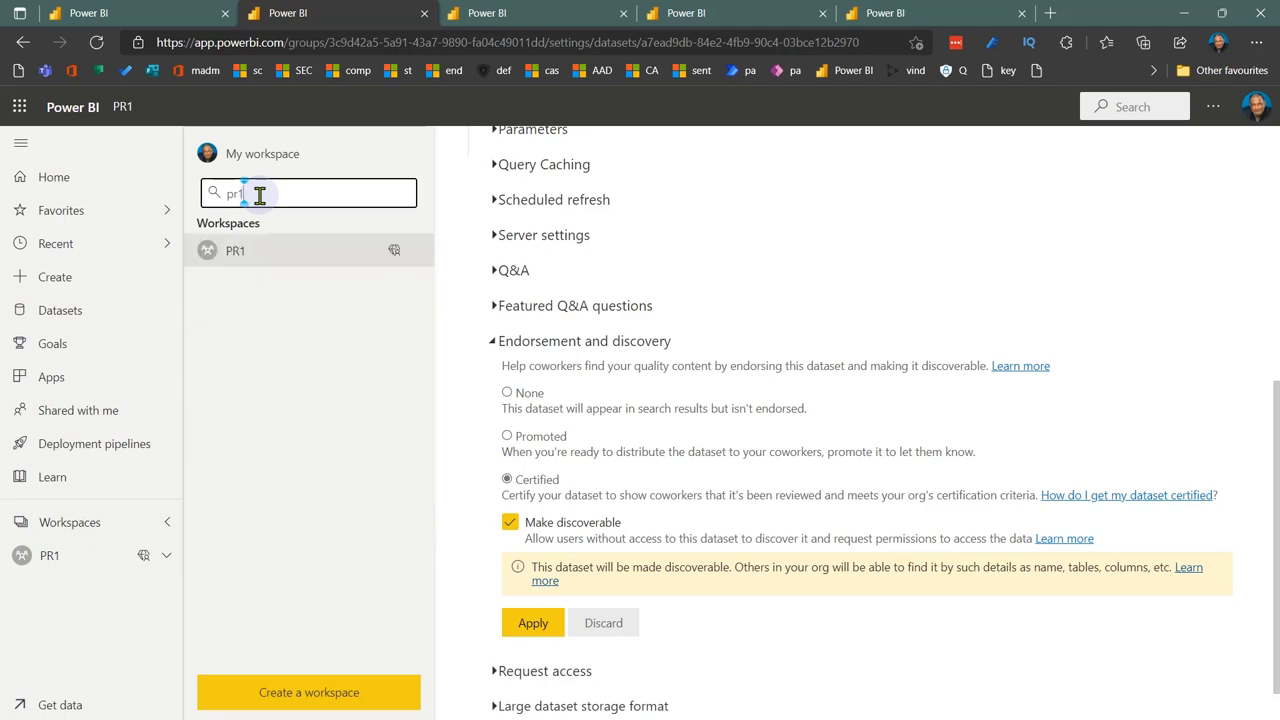
click(255, 251)
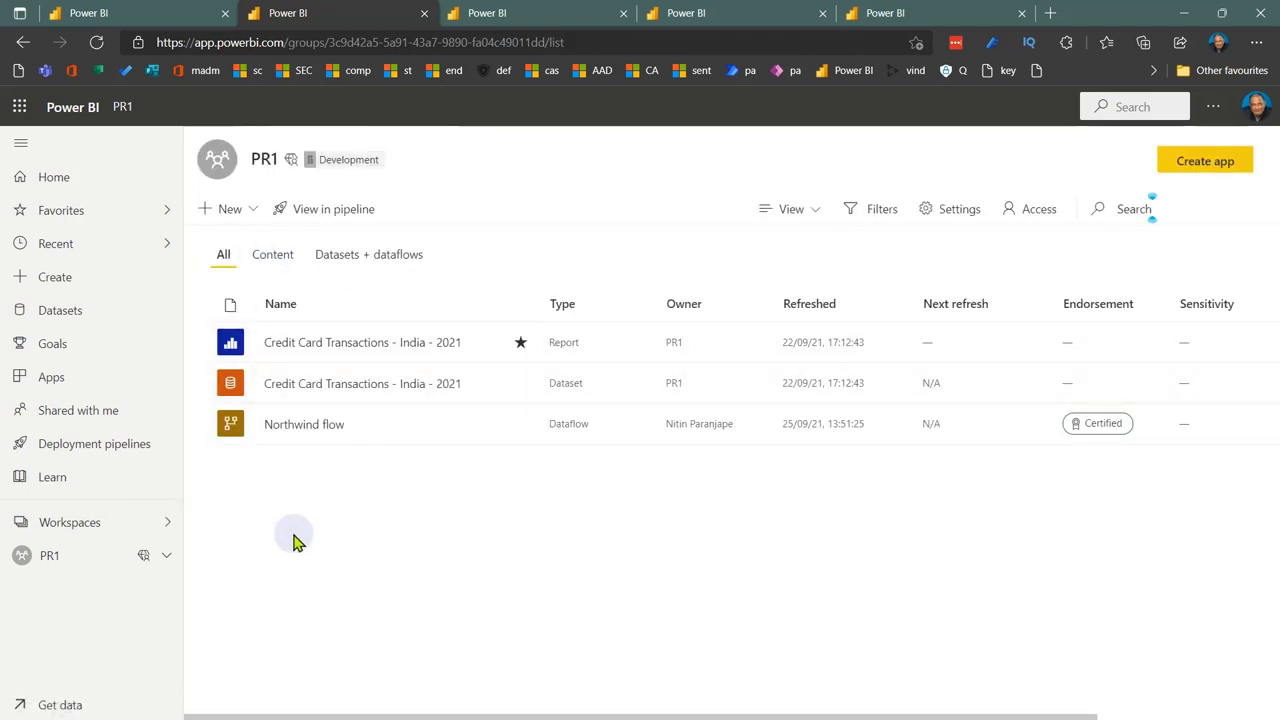
Start a new dataflow in the PR1 workspace and bring up the data source choices for defining new tables
click(216, 212)
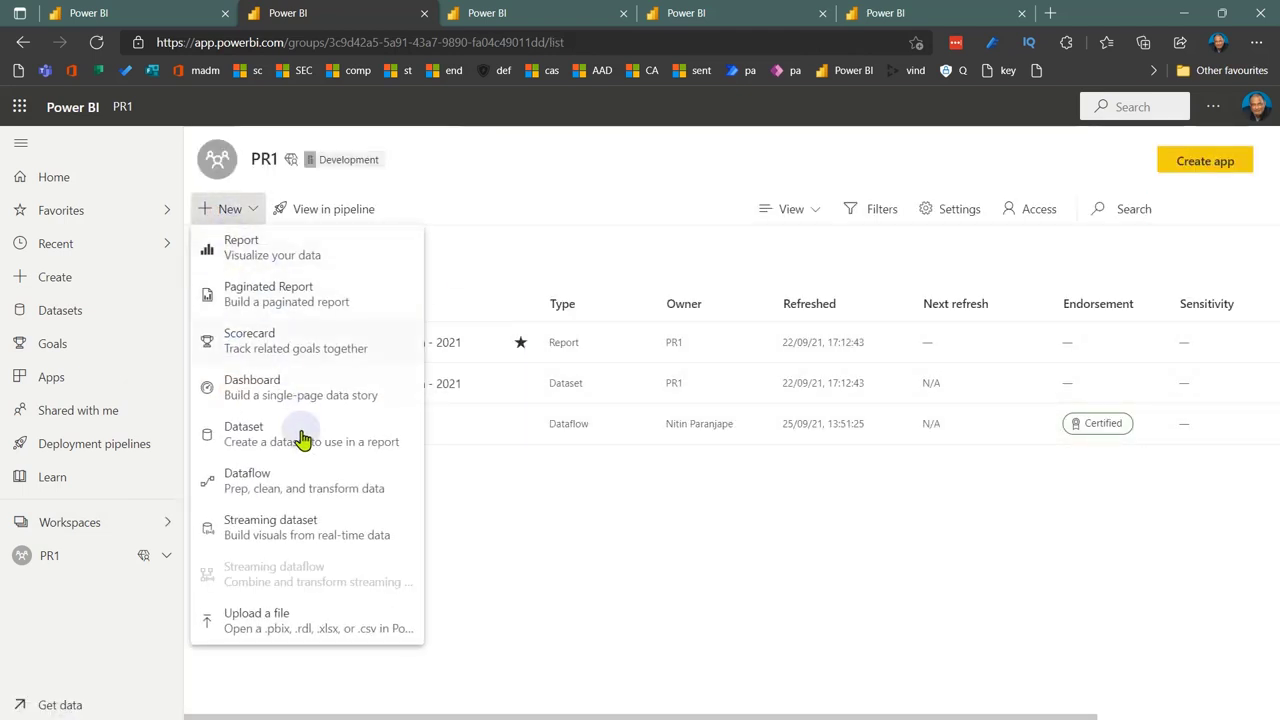
click(294, 491)
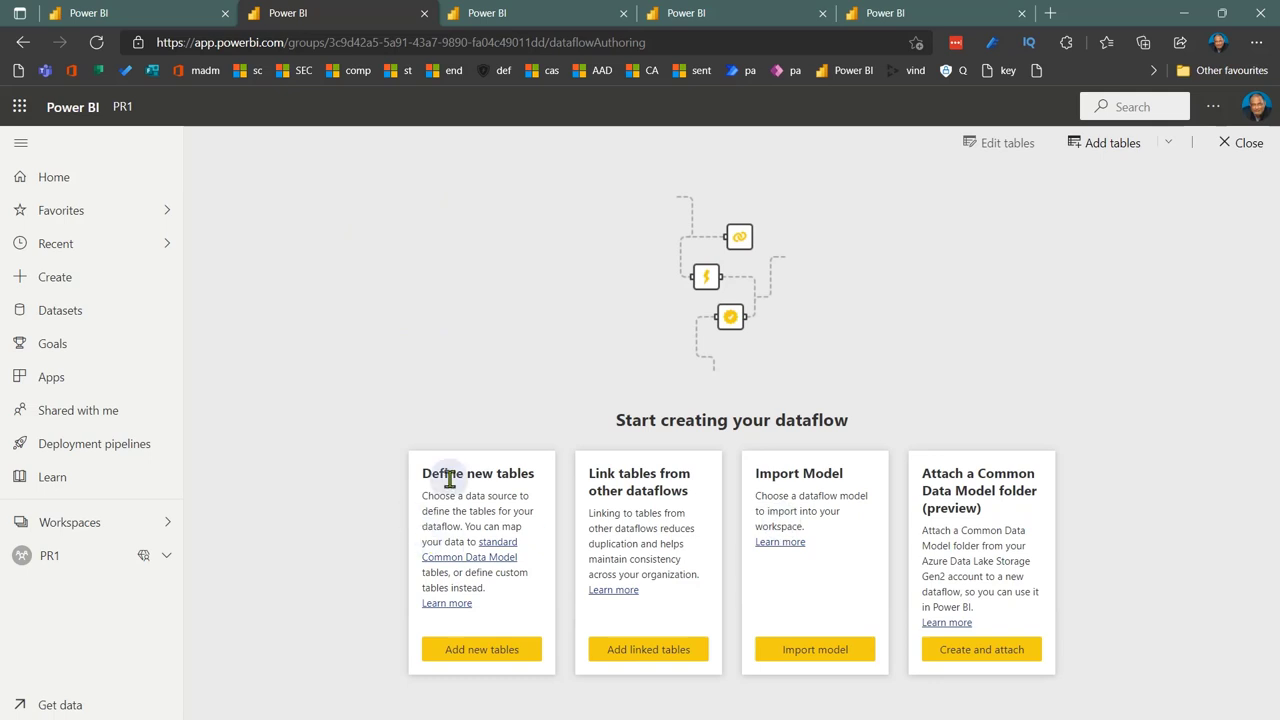
click(497, 652)
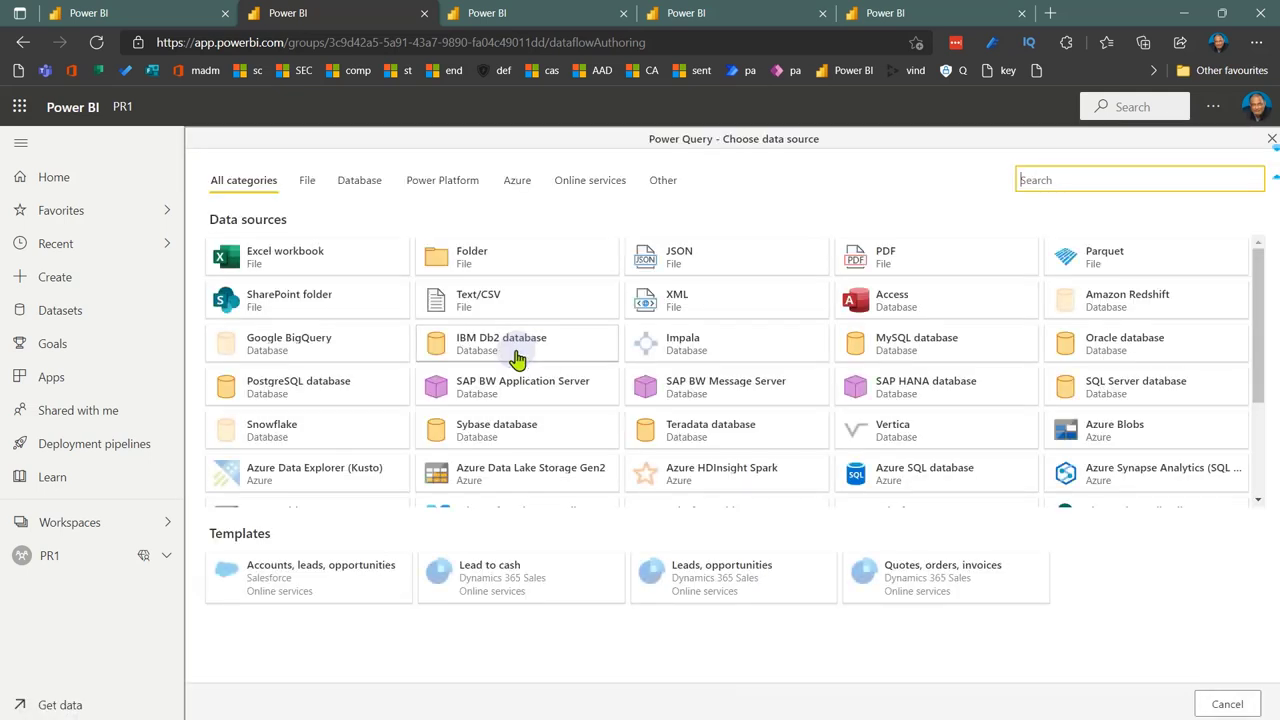
Review the dataflow data sources by category: File, Database, Power Platform, Azure, Online services and Other, then return to File
click(304, 181)
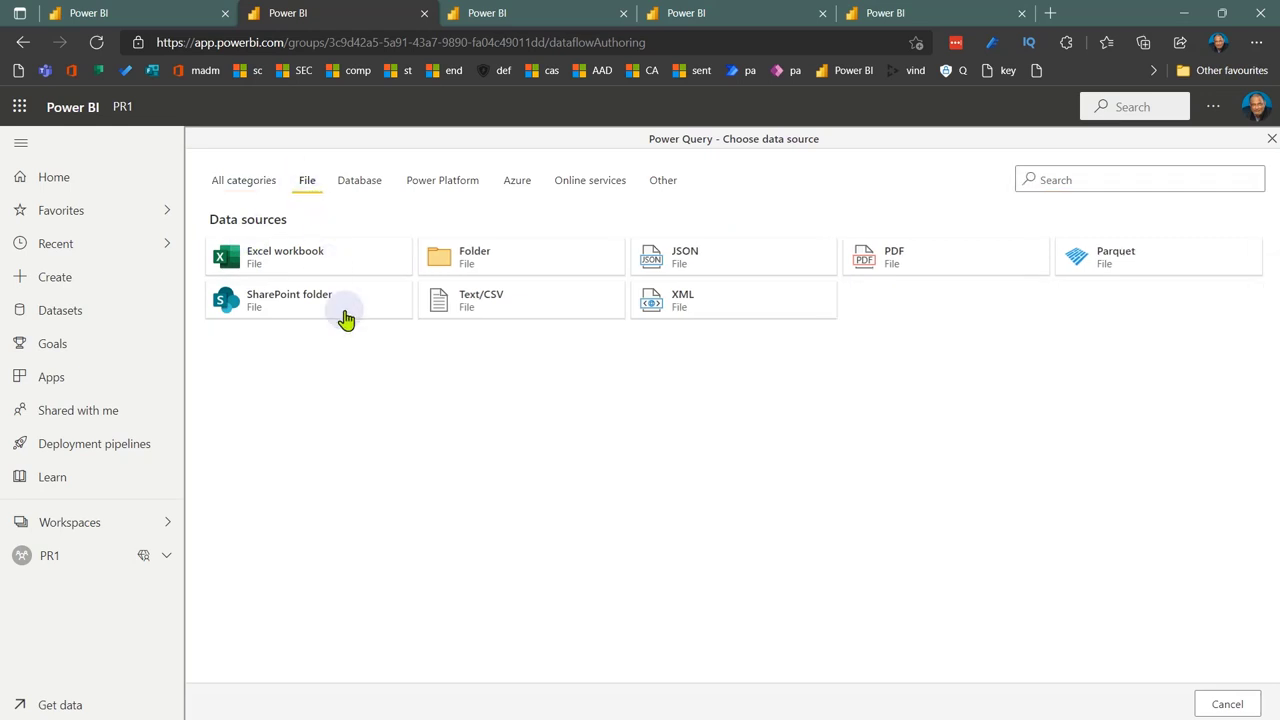
click(370, 190)
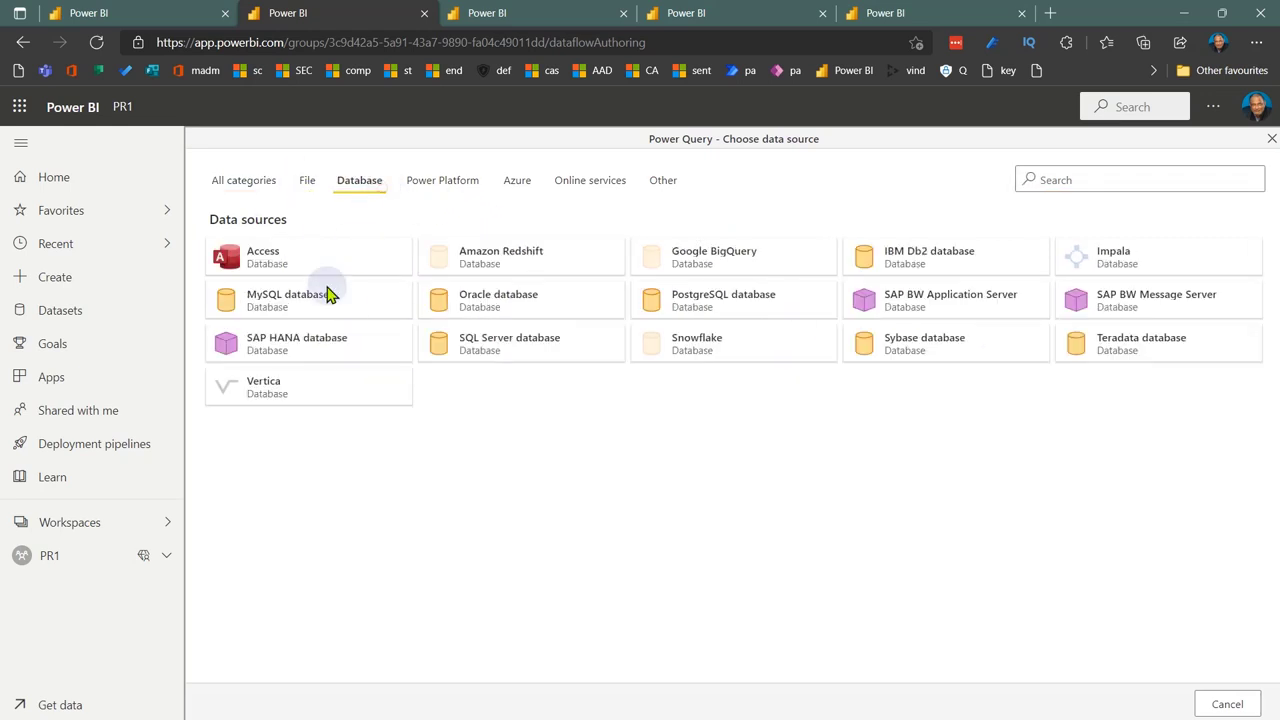
click(411, 190)
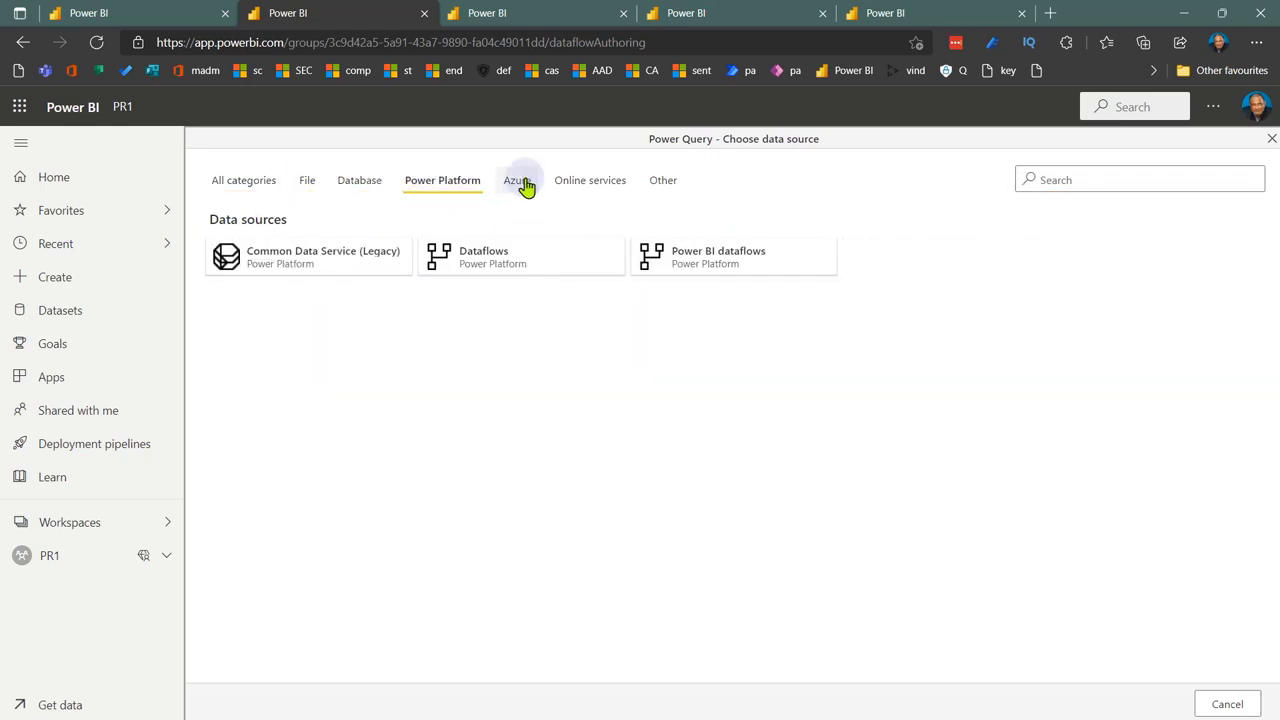
click(522, 184)
click(592, 183)
click(660, 186)
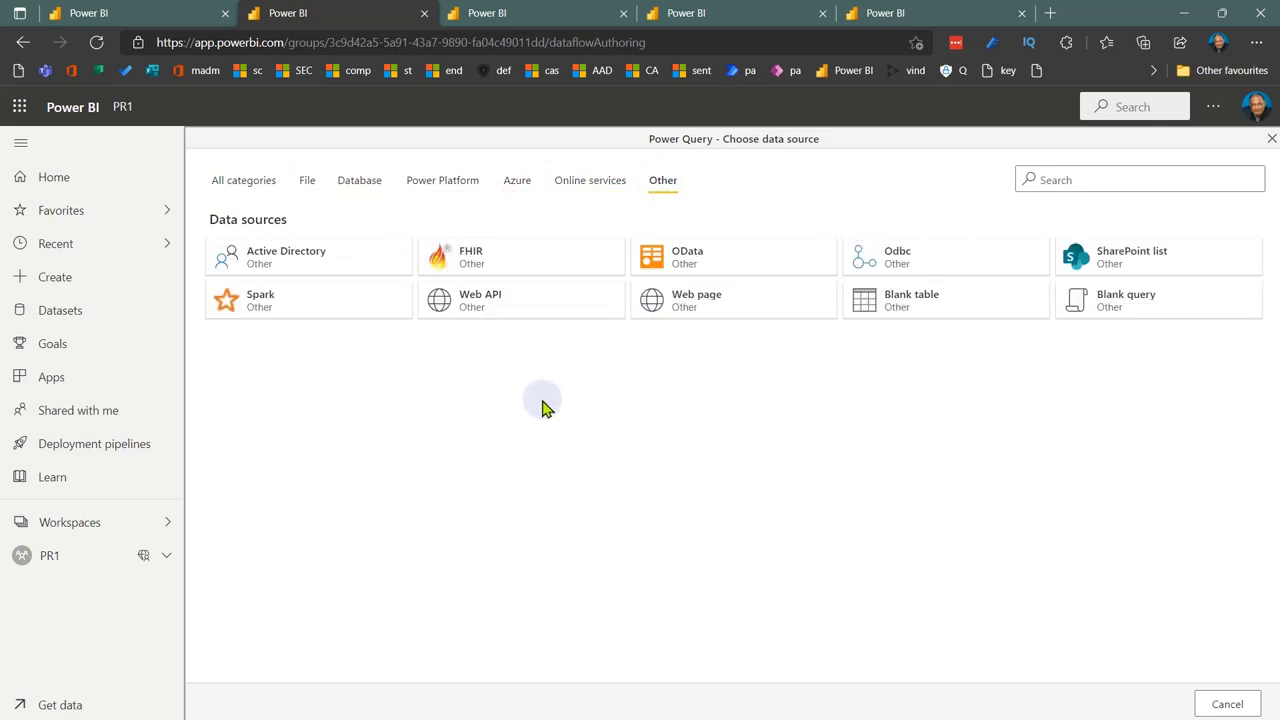
click(307, 190)
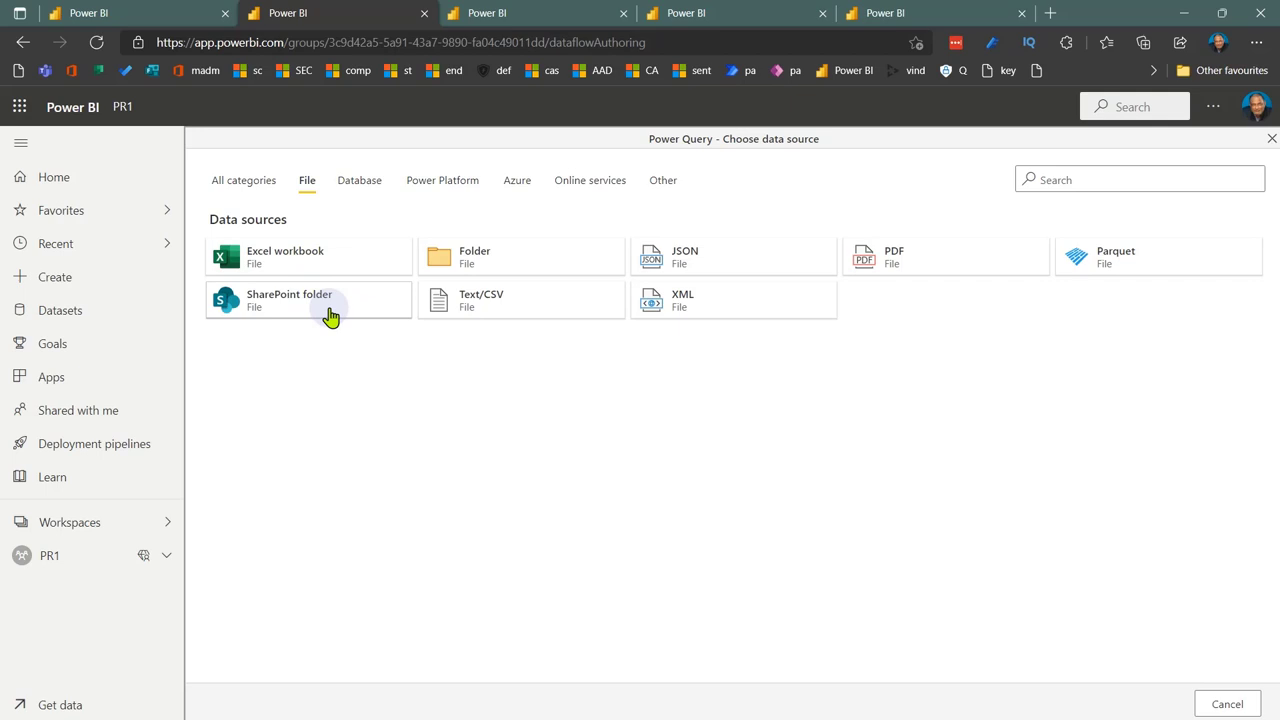
Cancel the data source selection and leave the unfinished dataflow to return to the PR1 workspace content list
click(83, 555)
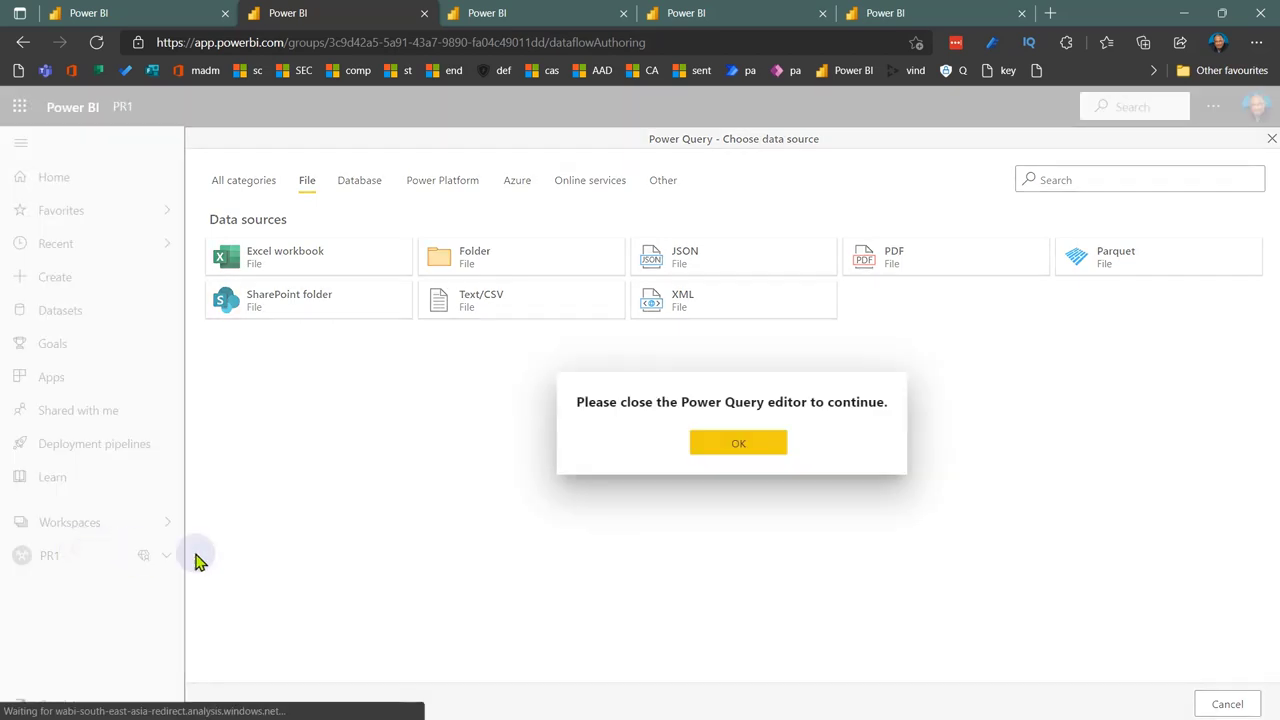
click(705, 452)
click(71, 558)
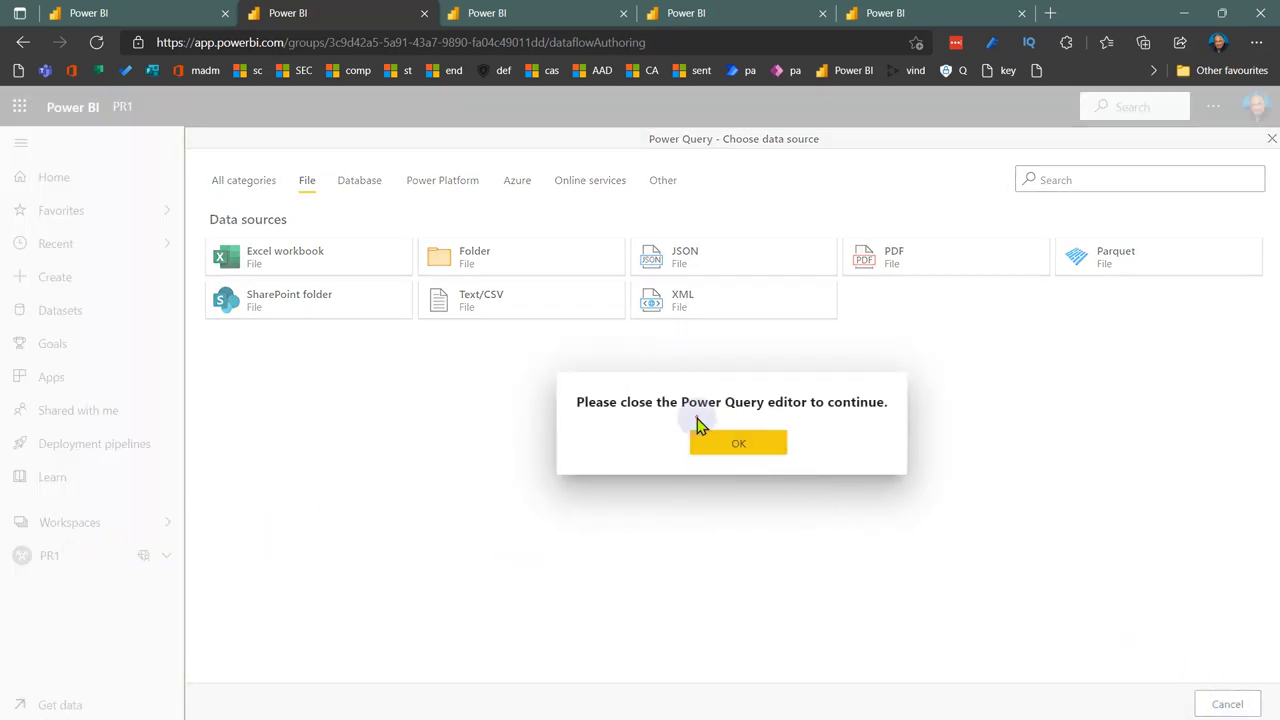
click(733, 452)
click(1226, 704)
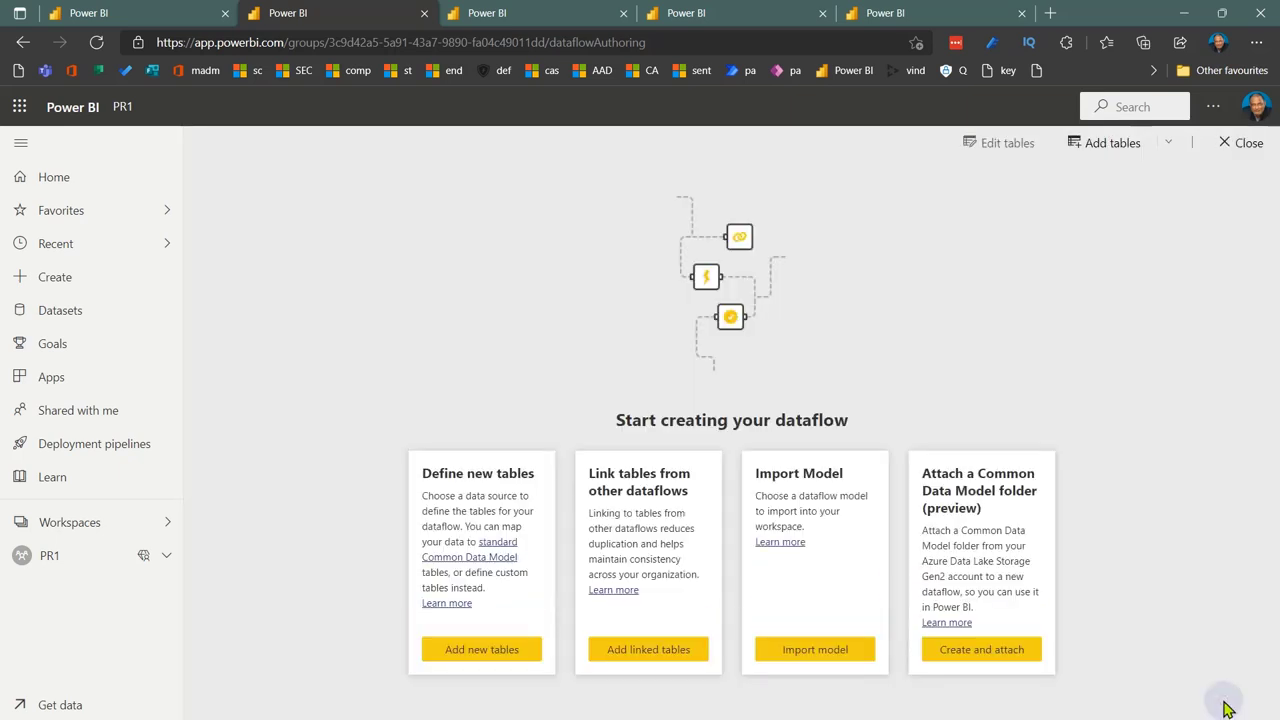
click(60, 556)
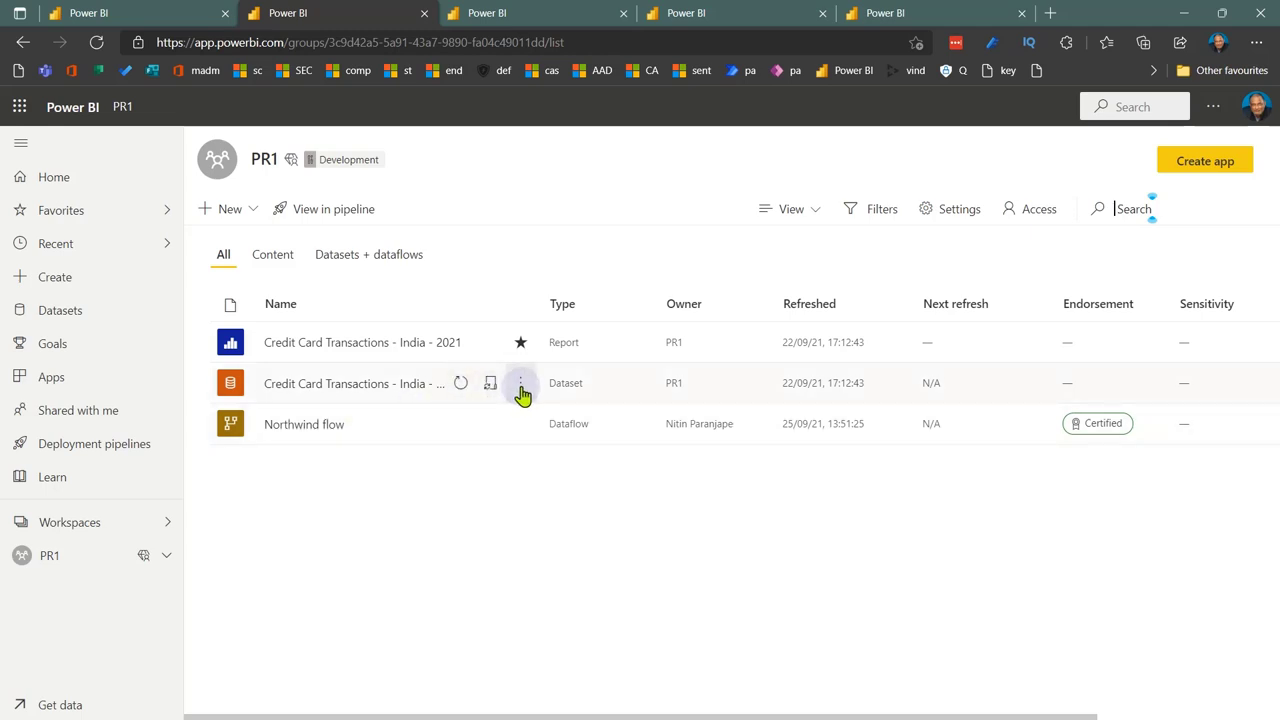
Open the settings of the Credit Card Transactions - India - 2021 dataset and examine its scheduled refresh options
click(521, 388)
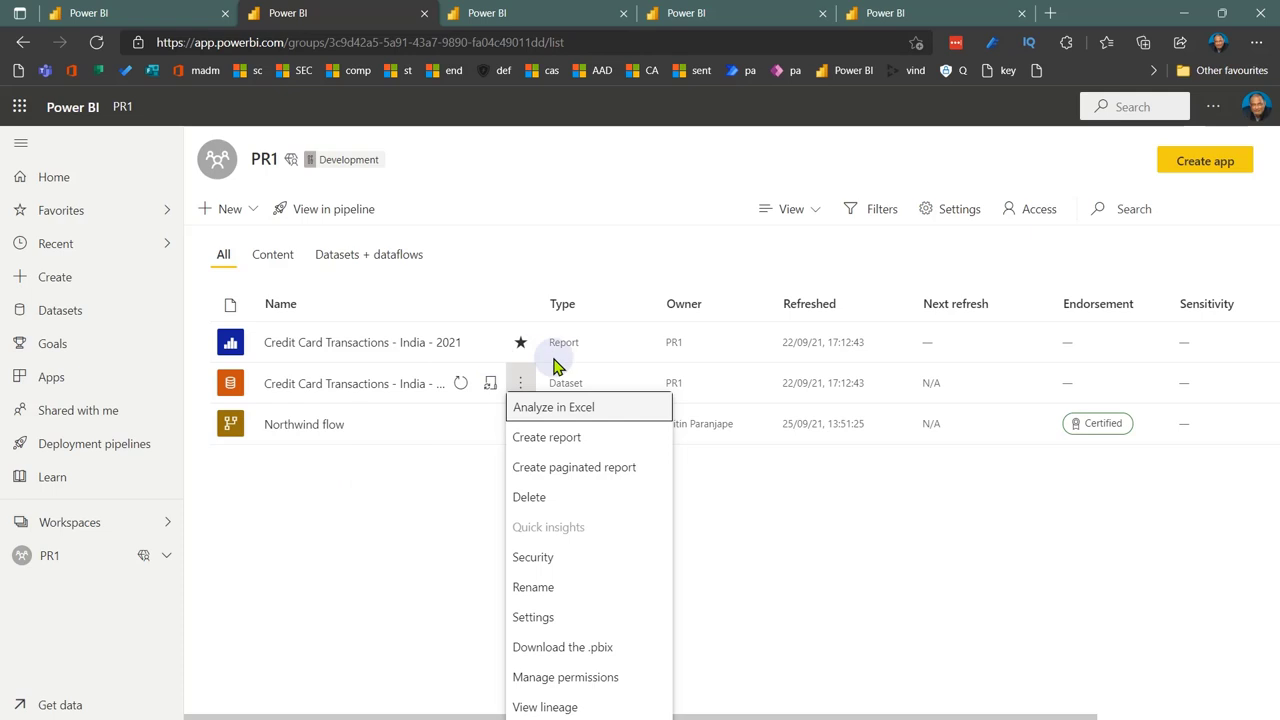
click(574, 618)
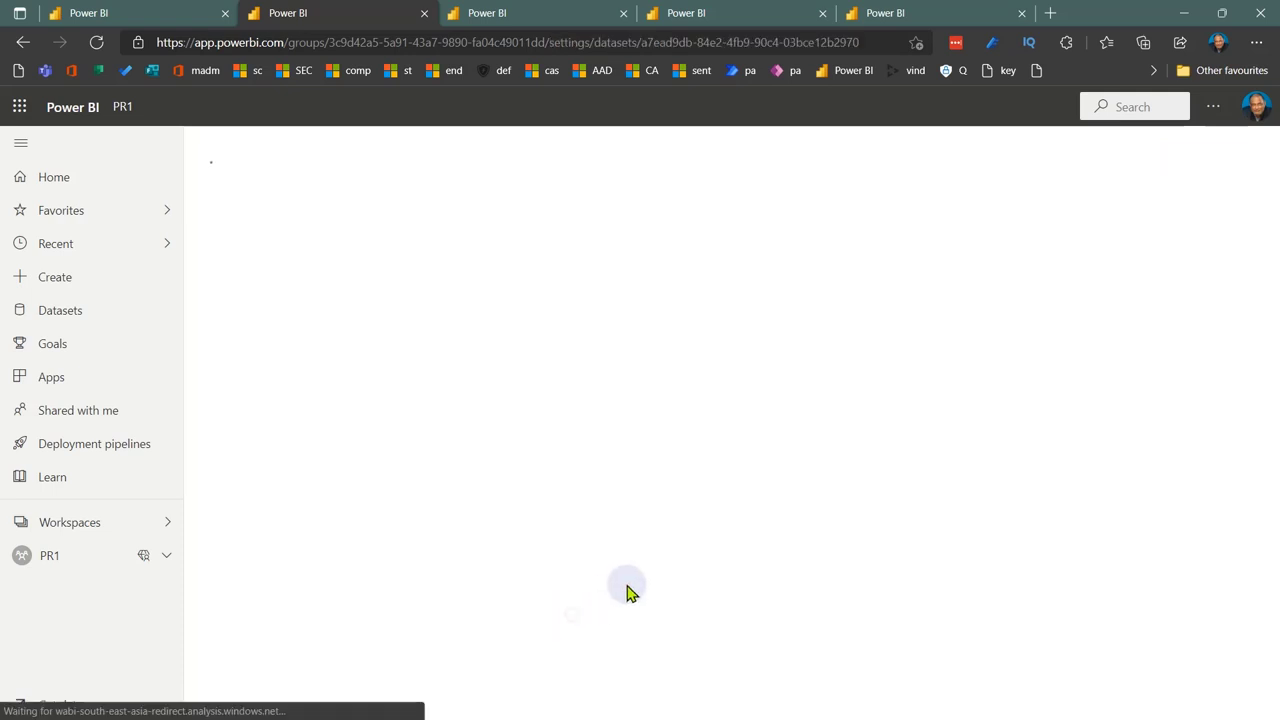
scroll(735, 488, down, 3)
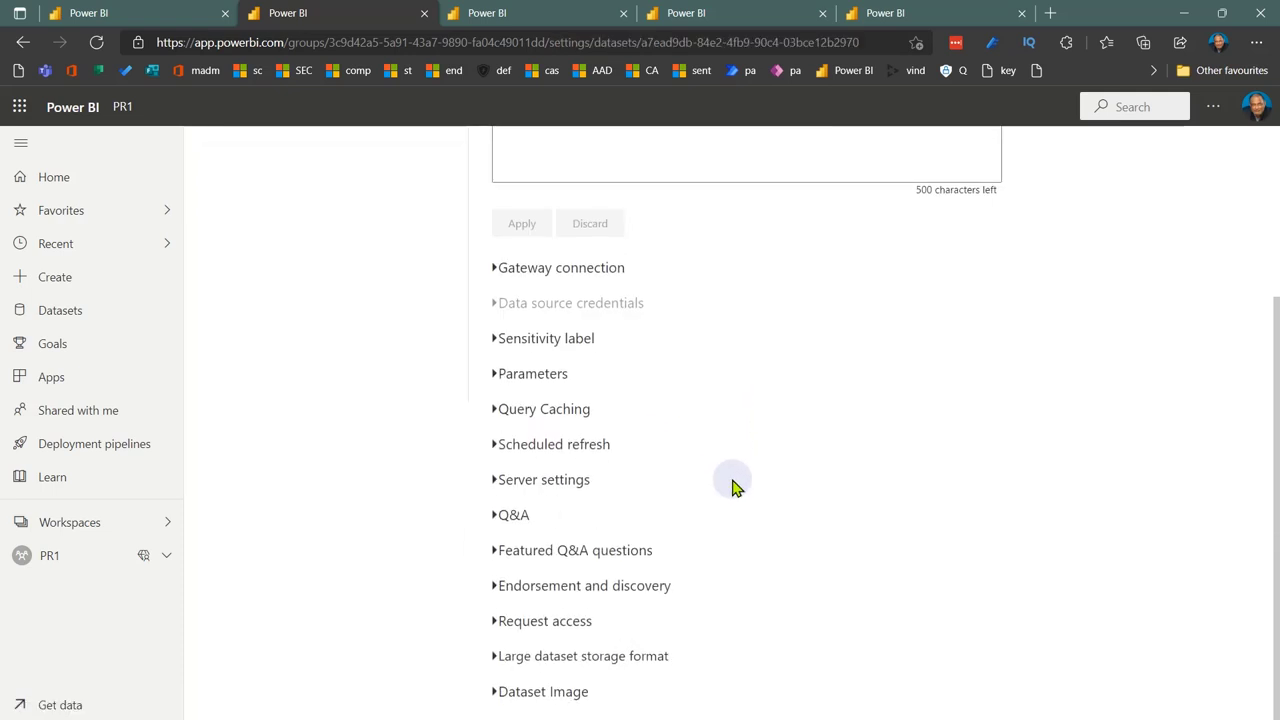
click(496, 447)
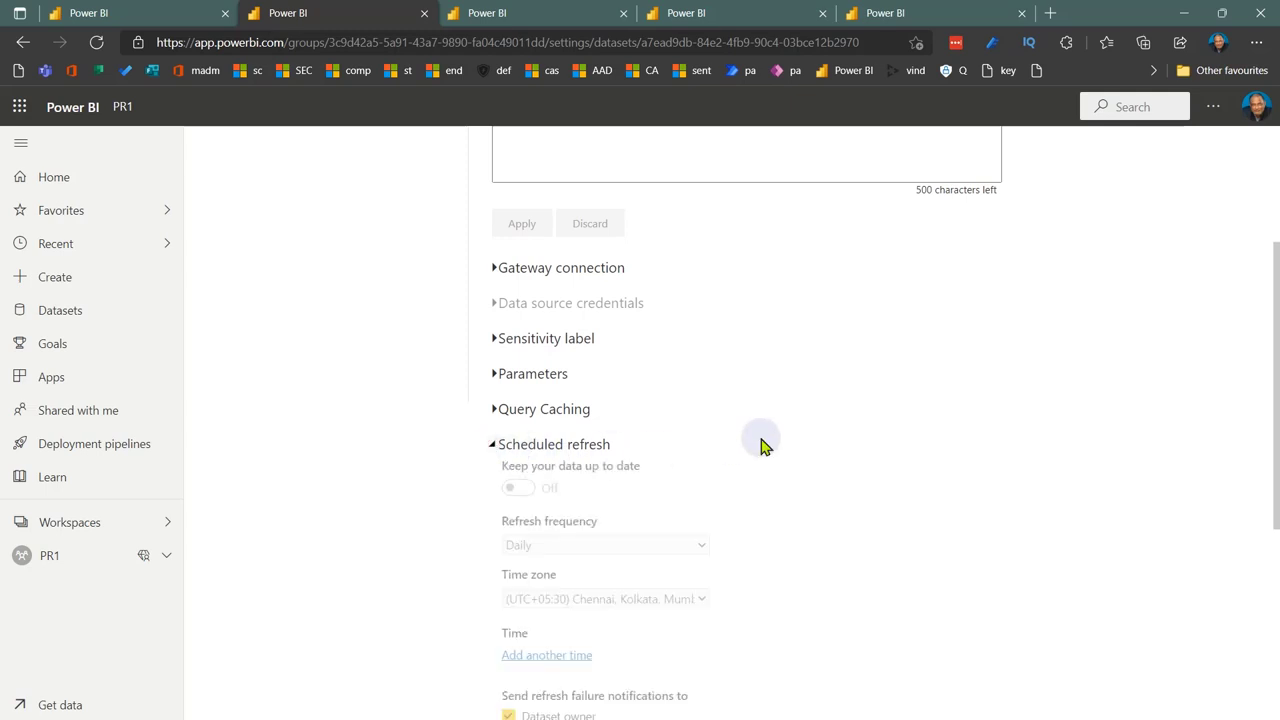
scroll(763, 440, down, 3)
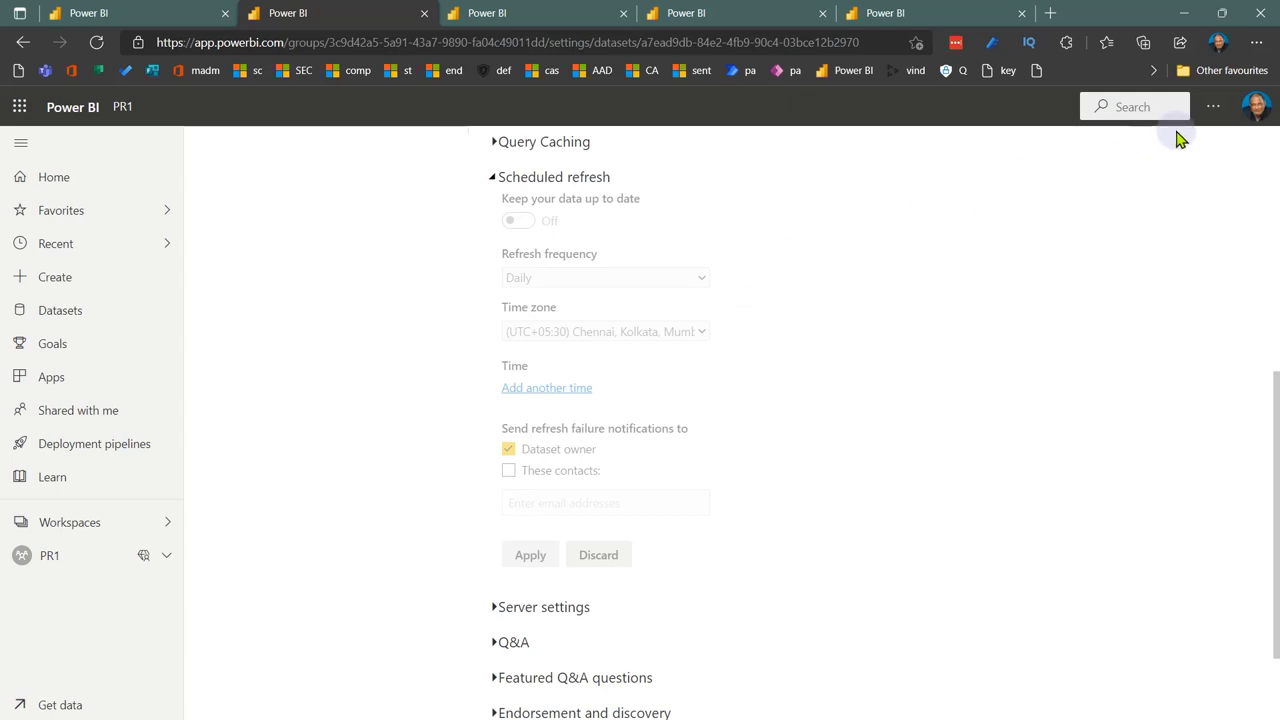
Look up the Data Gateway among the downloads offered by the Power BI service
click(1213, 106)
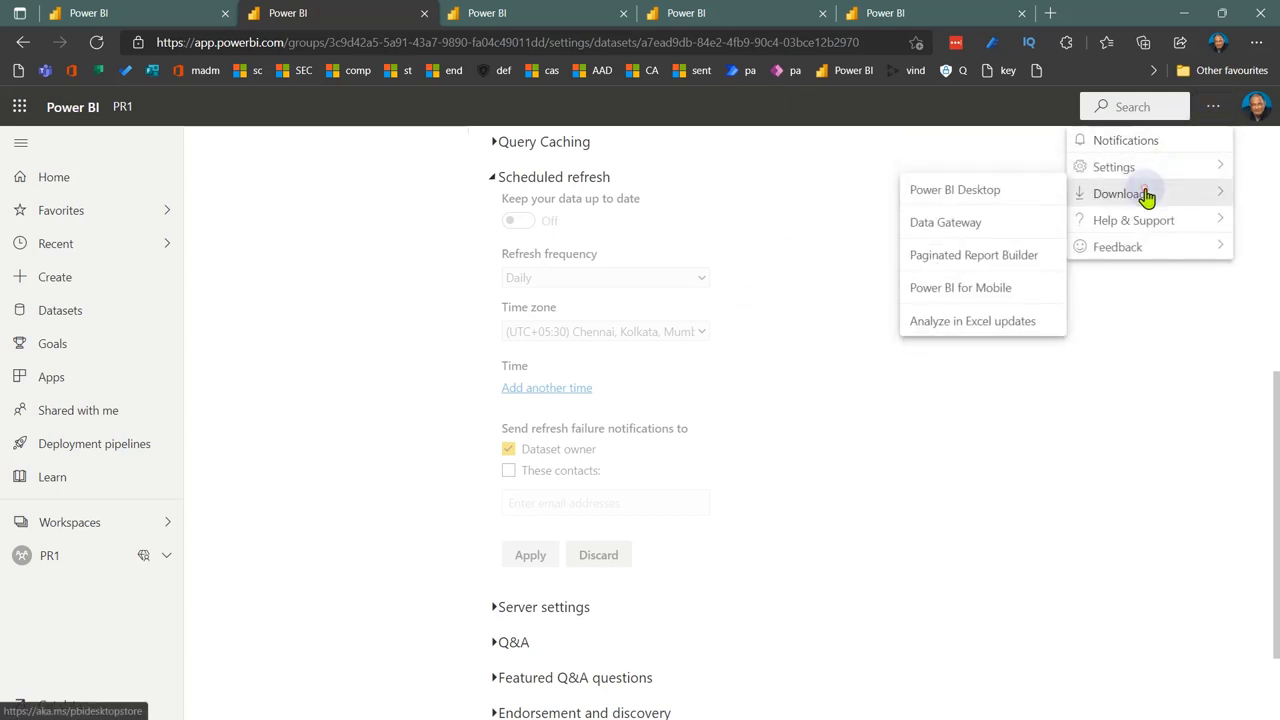
mouse_move(1130, 220)
mouse_move(1108, 194)
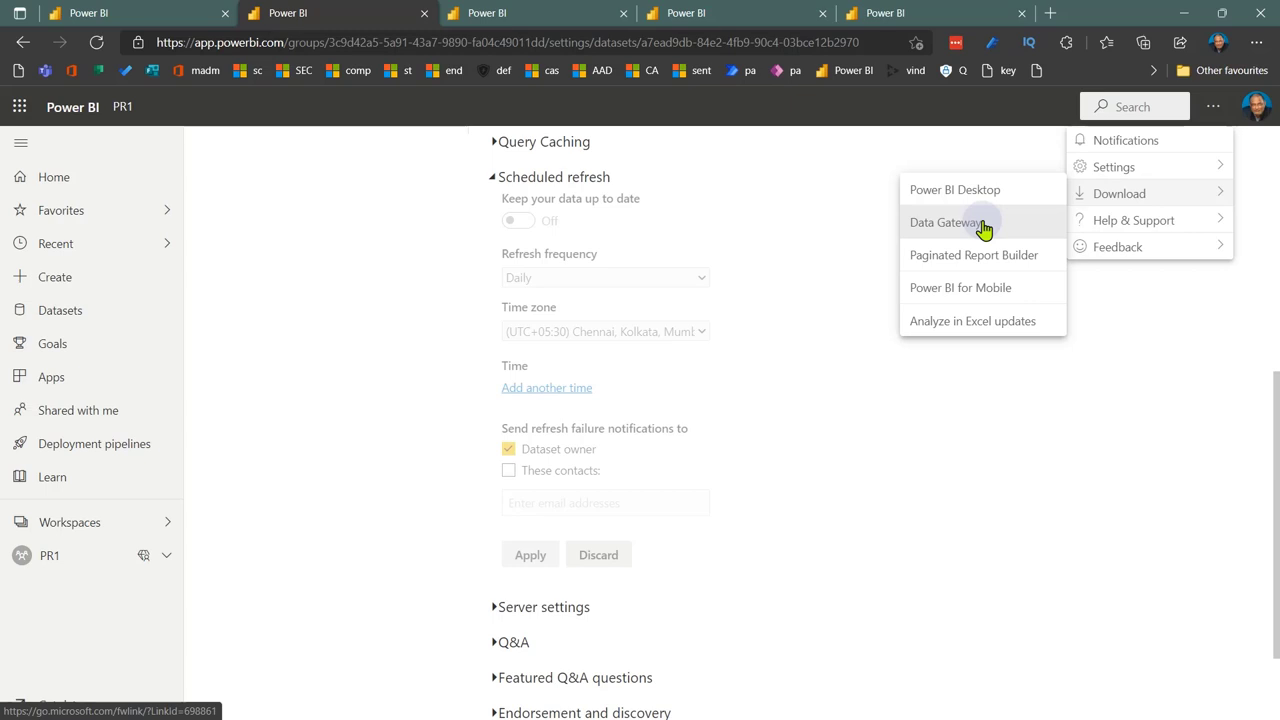
click(980, 457)
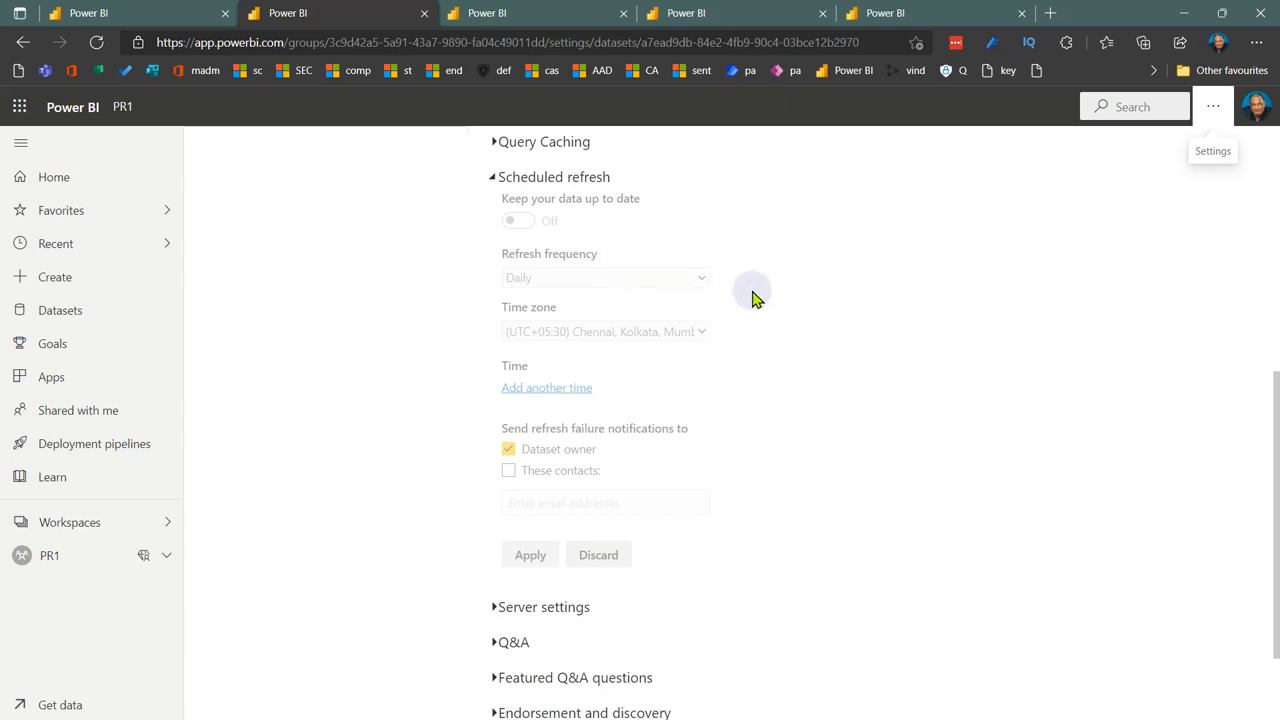
click(1208, 114)
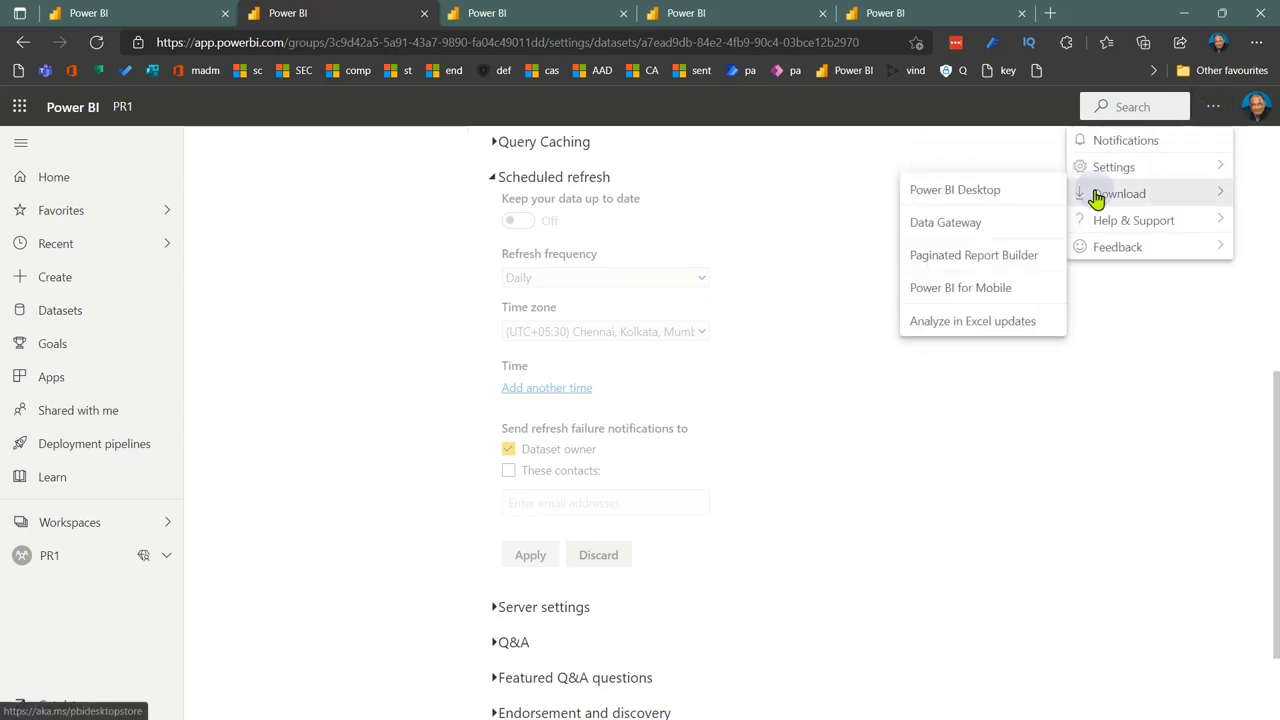
Leave the Power BI service and copy the path of the csv files folder in File Explorer
click(826, 346)
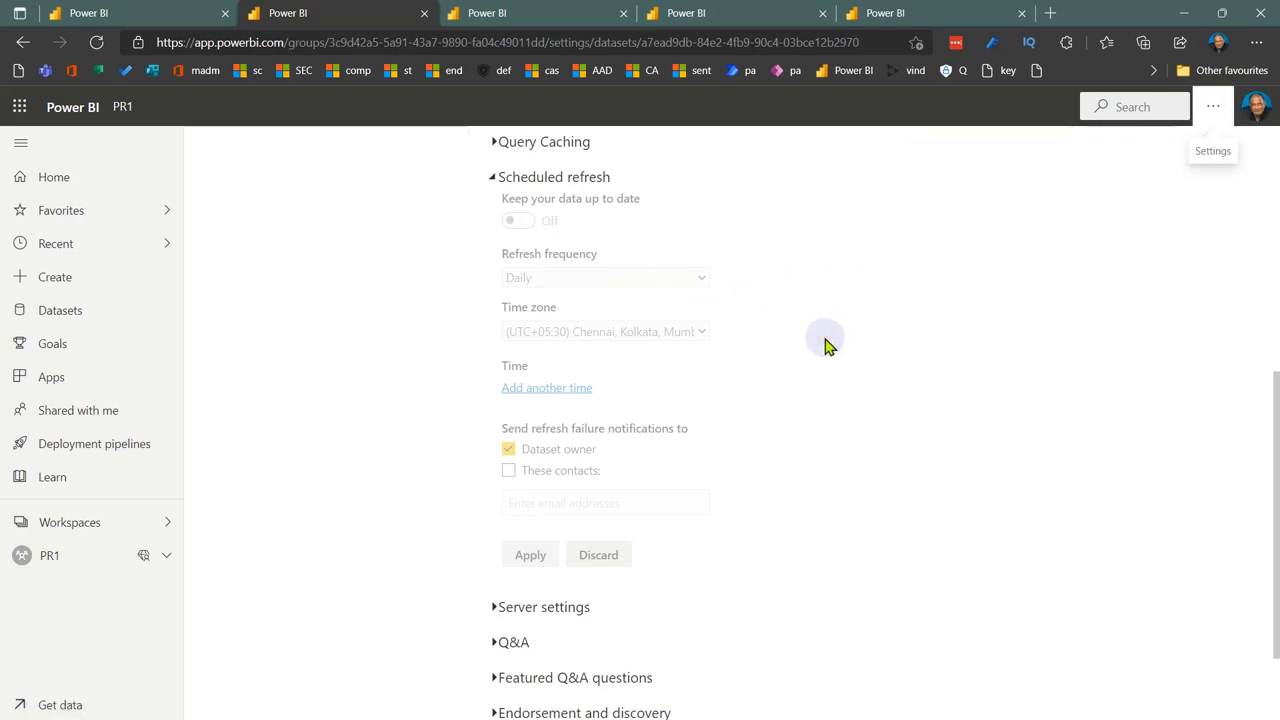
click(1183, 13)
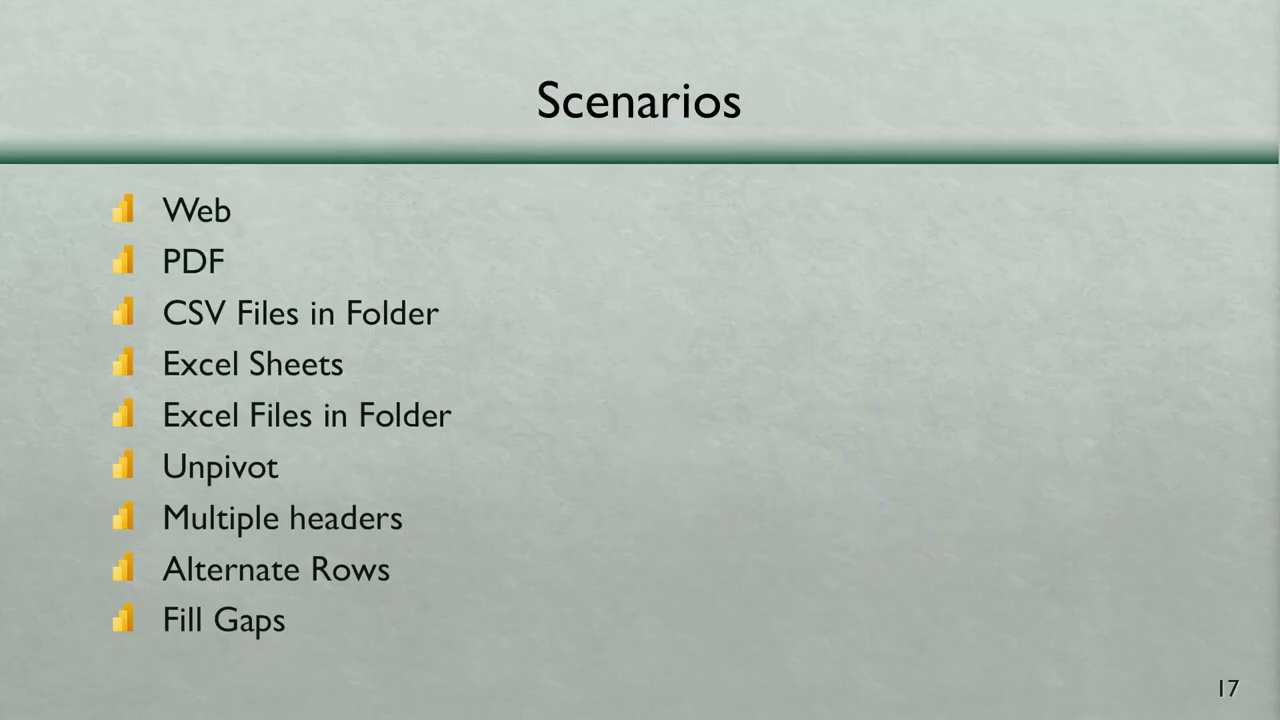
key(alt+Tab)
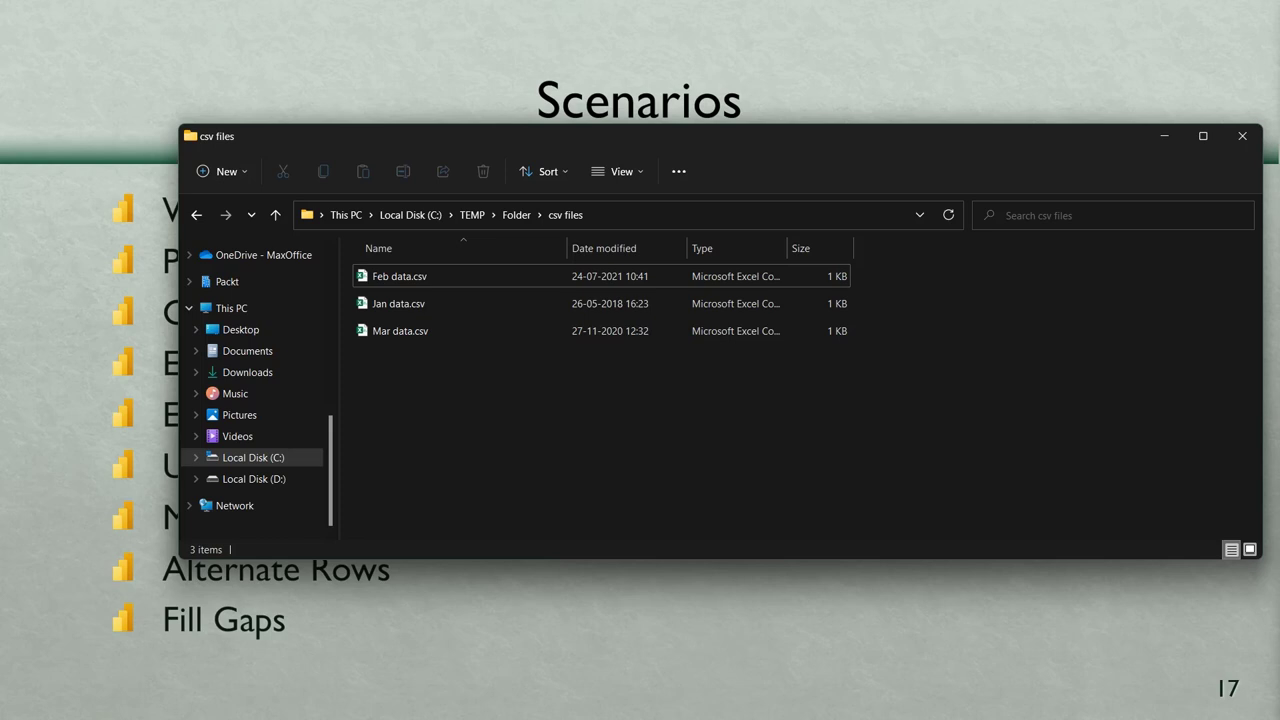
click(807, 449)
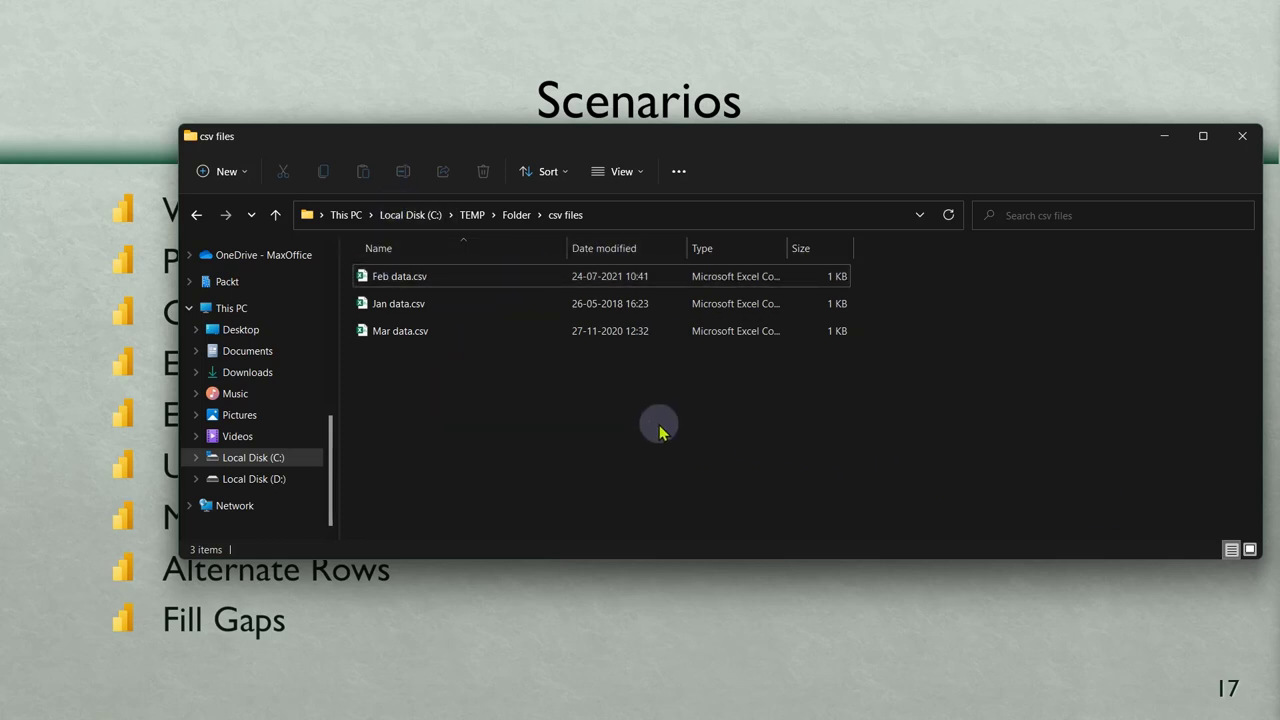
key(alt+d)
key(ctrl+c)
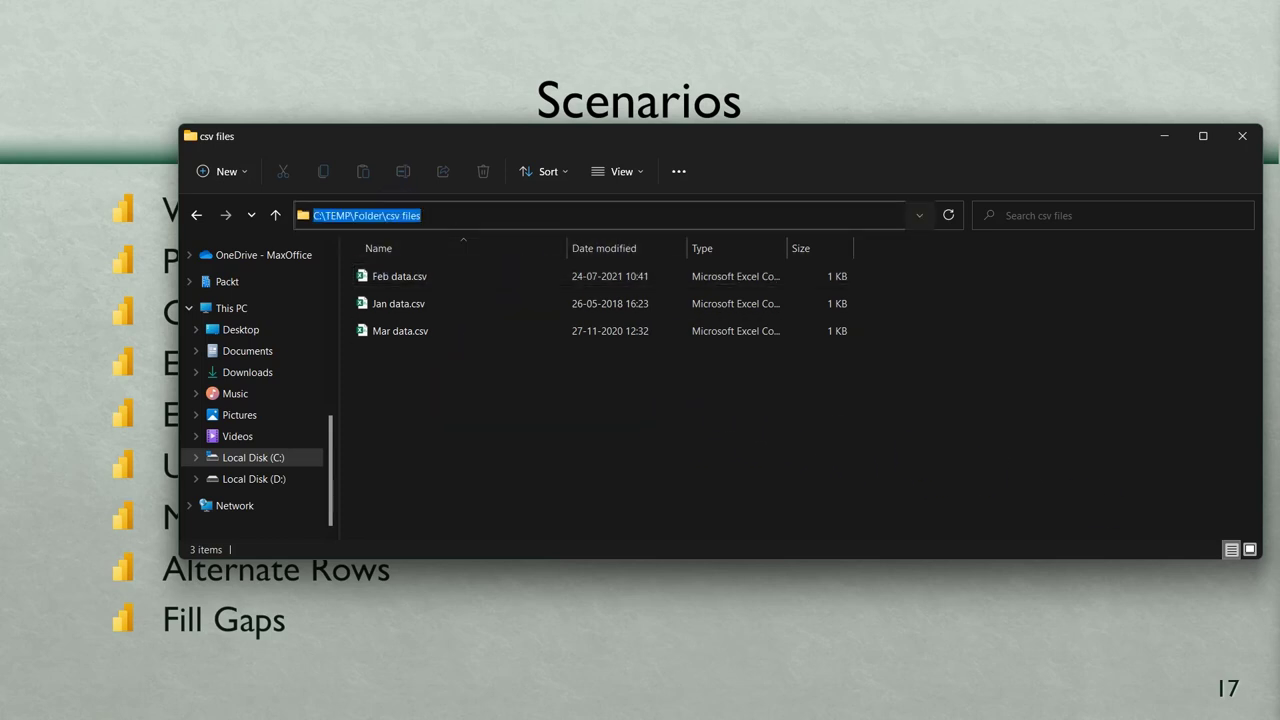
Switch to Power BI Desktop and connect to a Folder data source with the path C:\TEMP\Folder\csv files
key(alt+Tab)
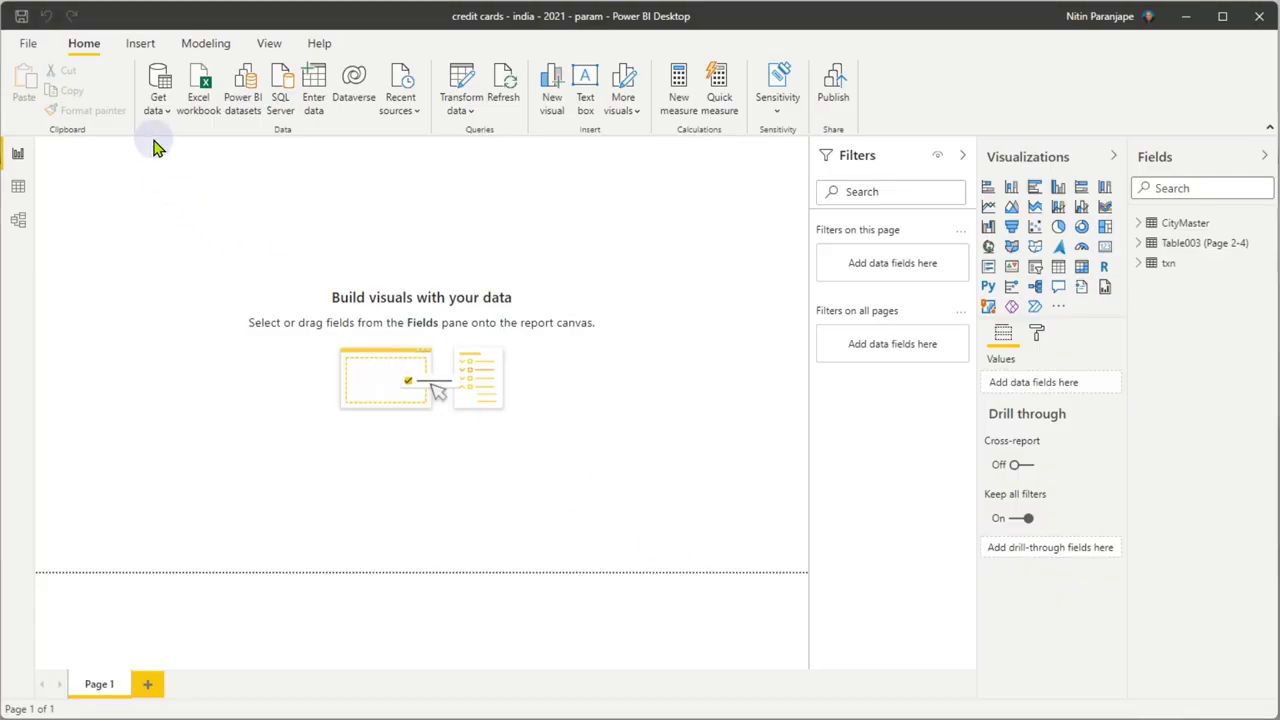
click(158, 110)
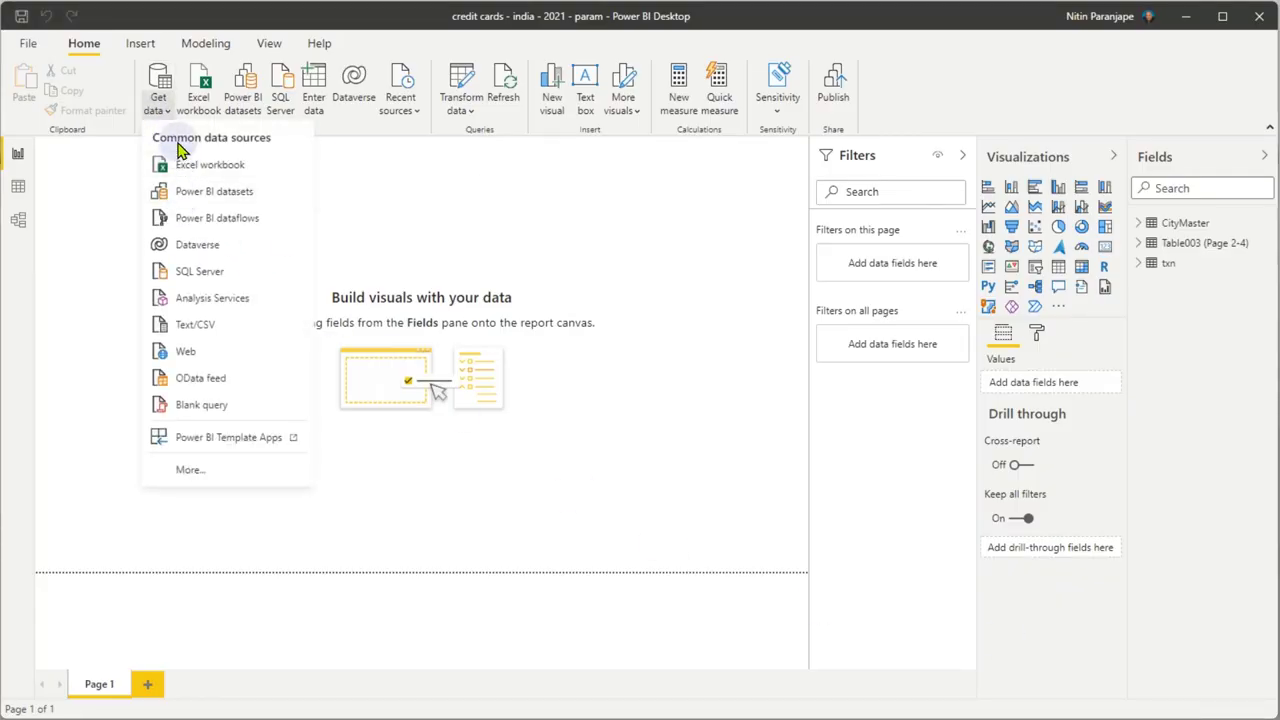
click(200, 470)
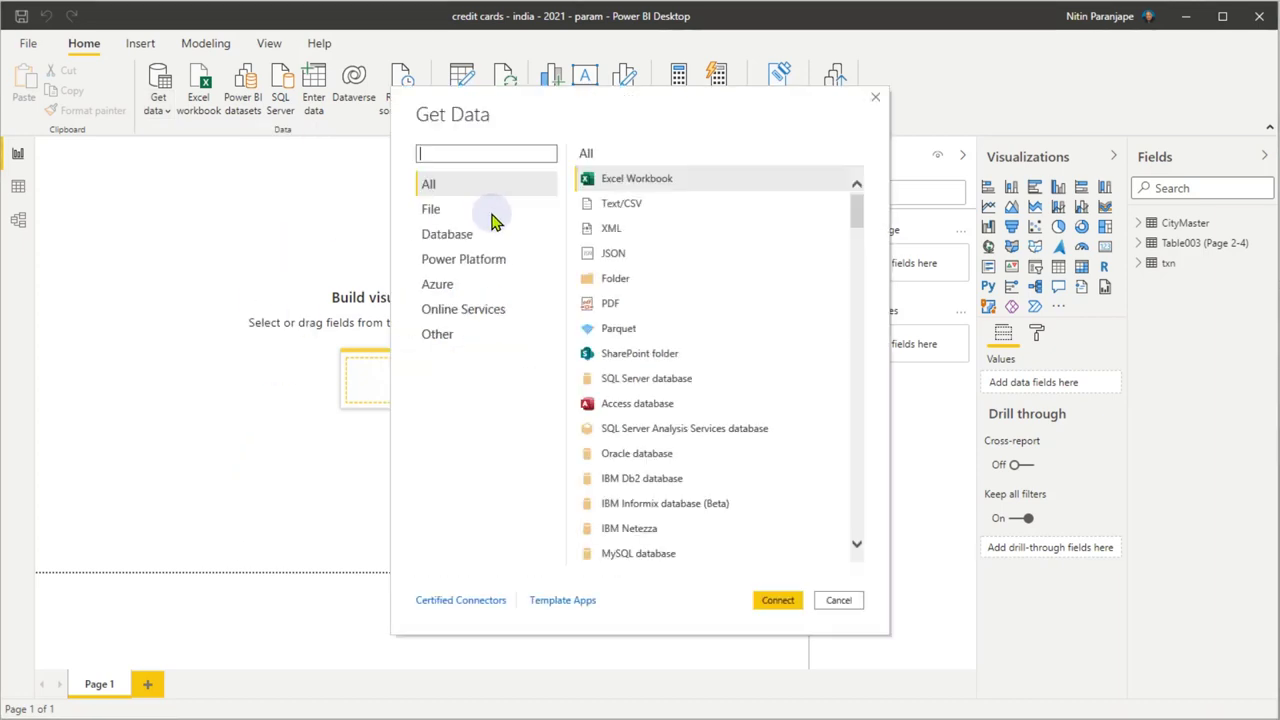
click(490, 212)
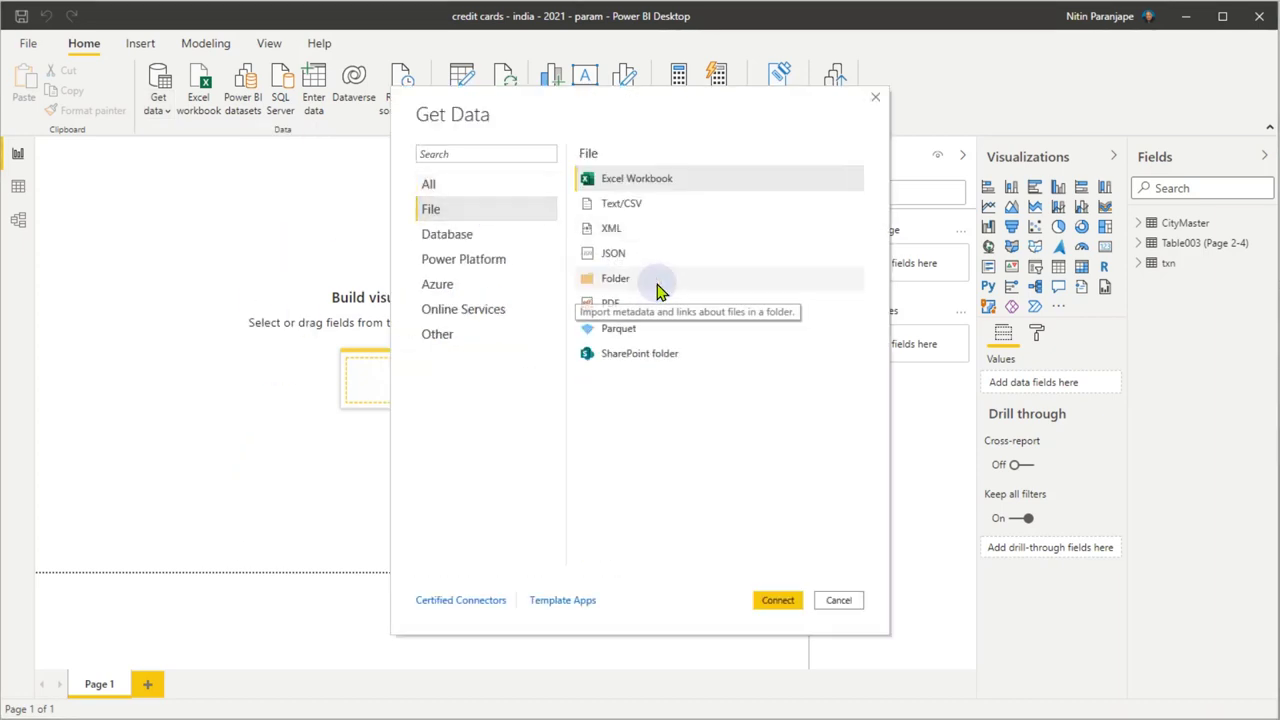
click(658, 285)
click(780, 601)
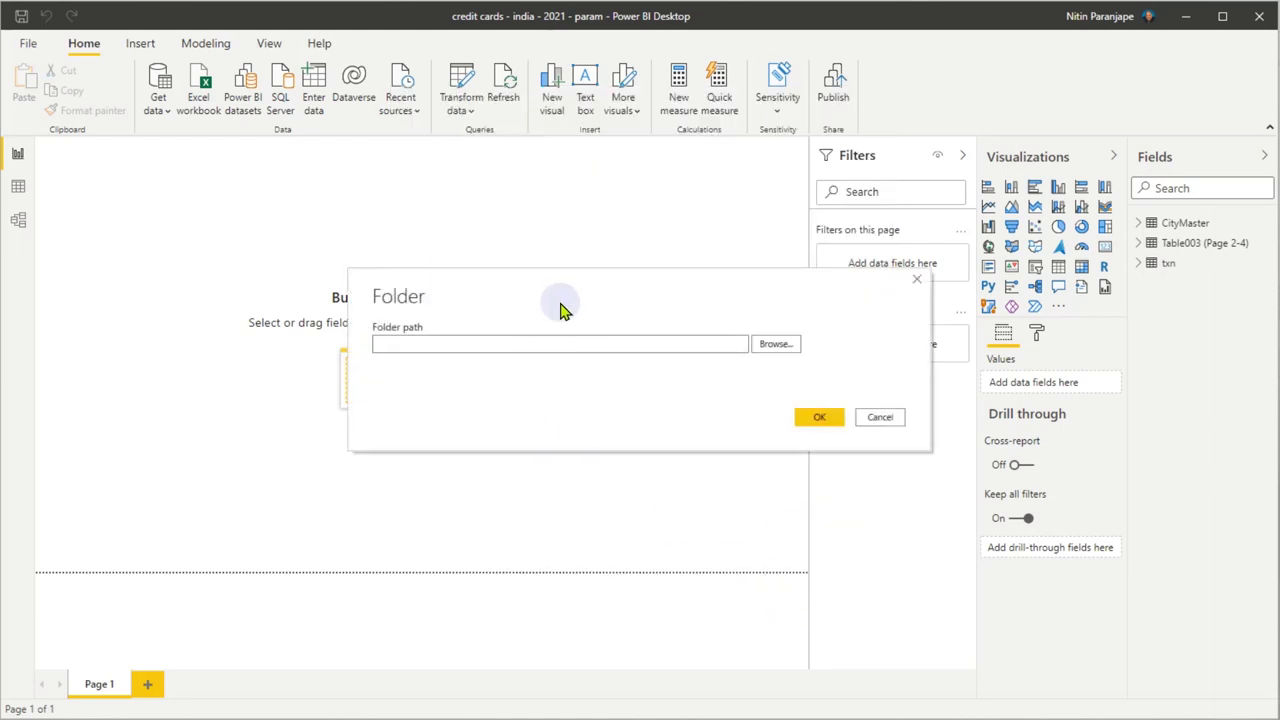
key(ctrl+v)
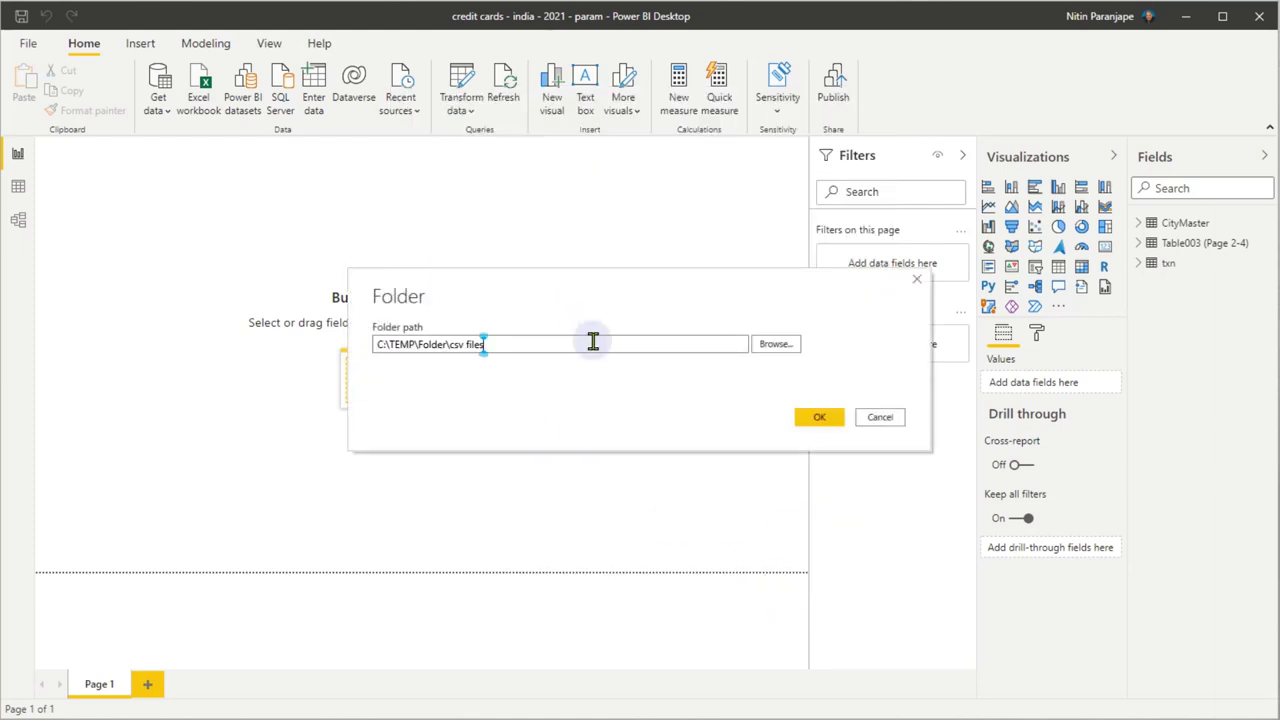
click(820, 417)
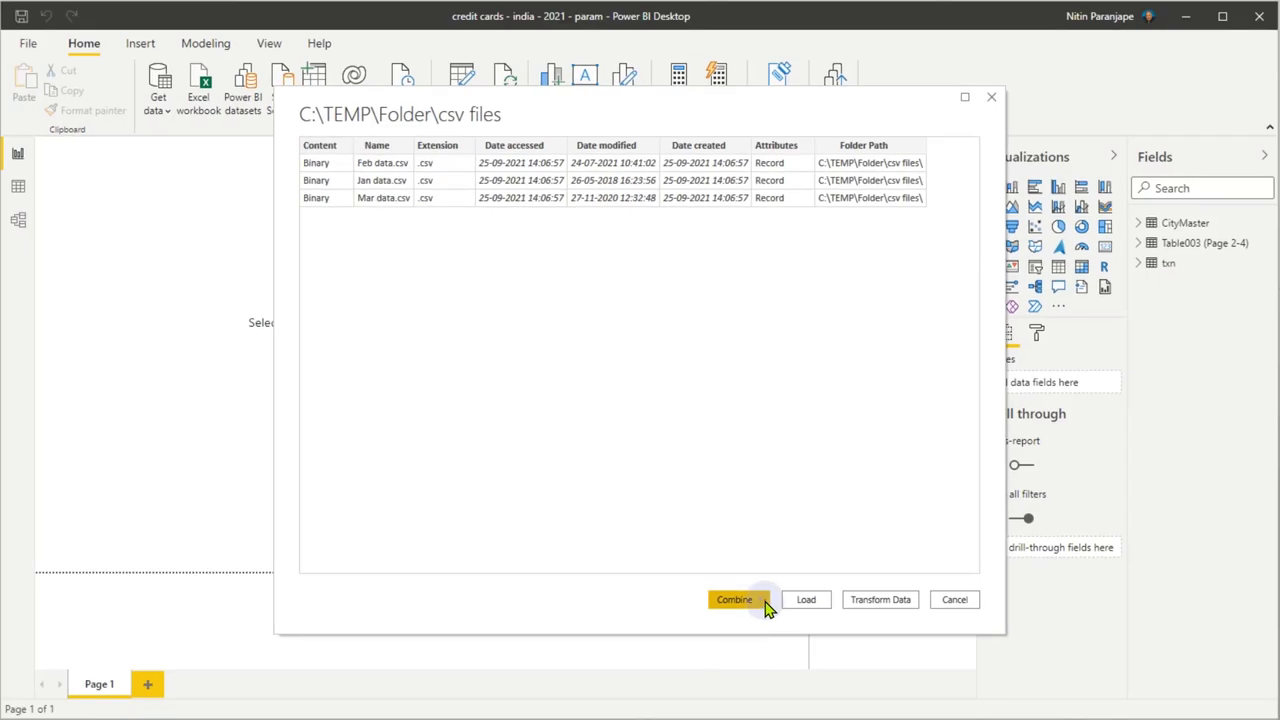
Combine and transform the folder's CSV files, using the first file as sample and comma as delimiter
click(784, 552)
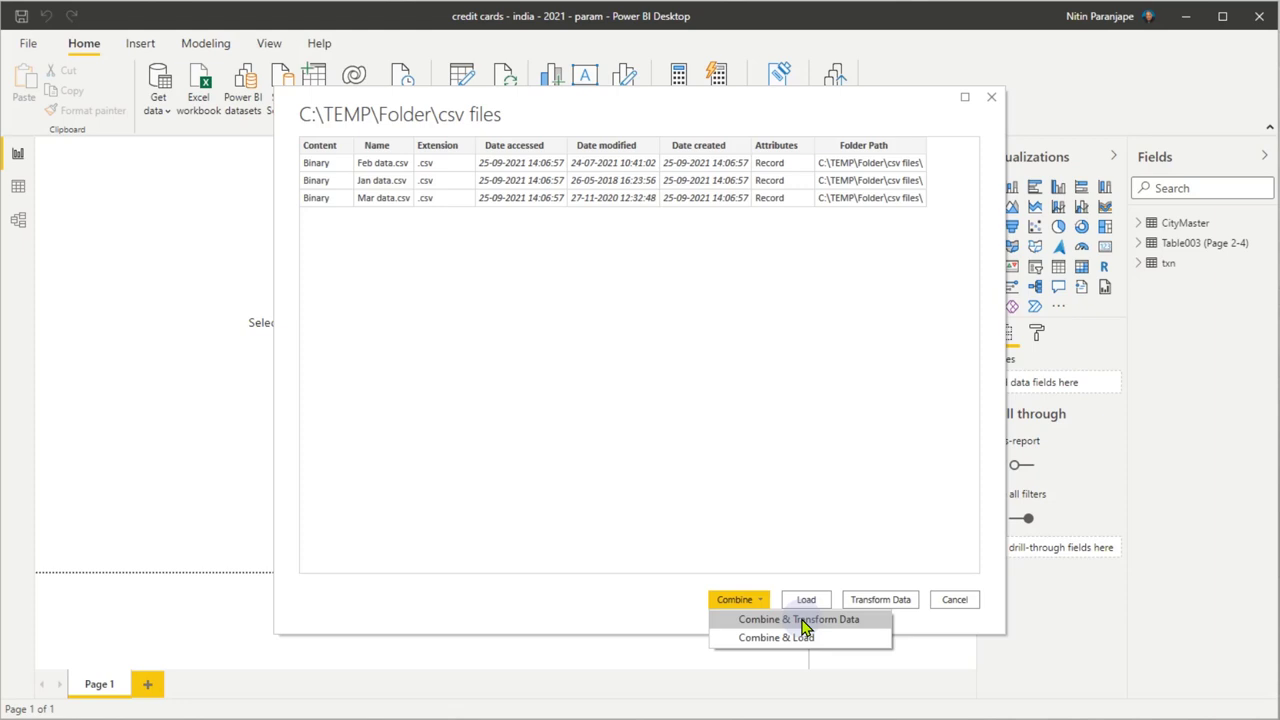
click(803, 620)
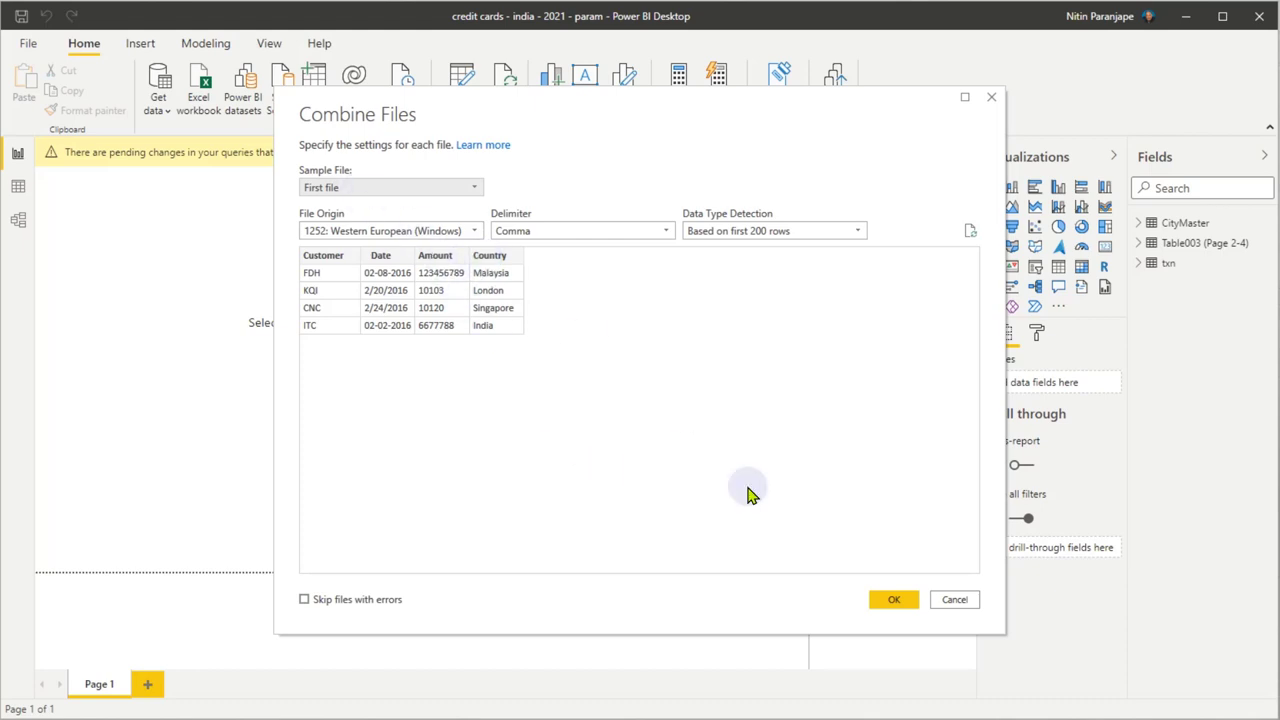
click(884, 600)
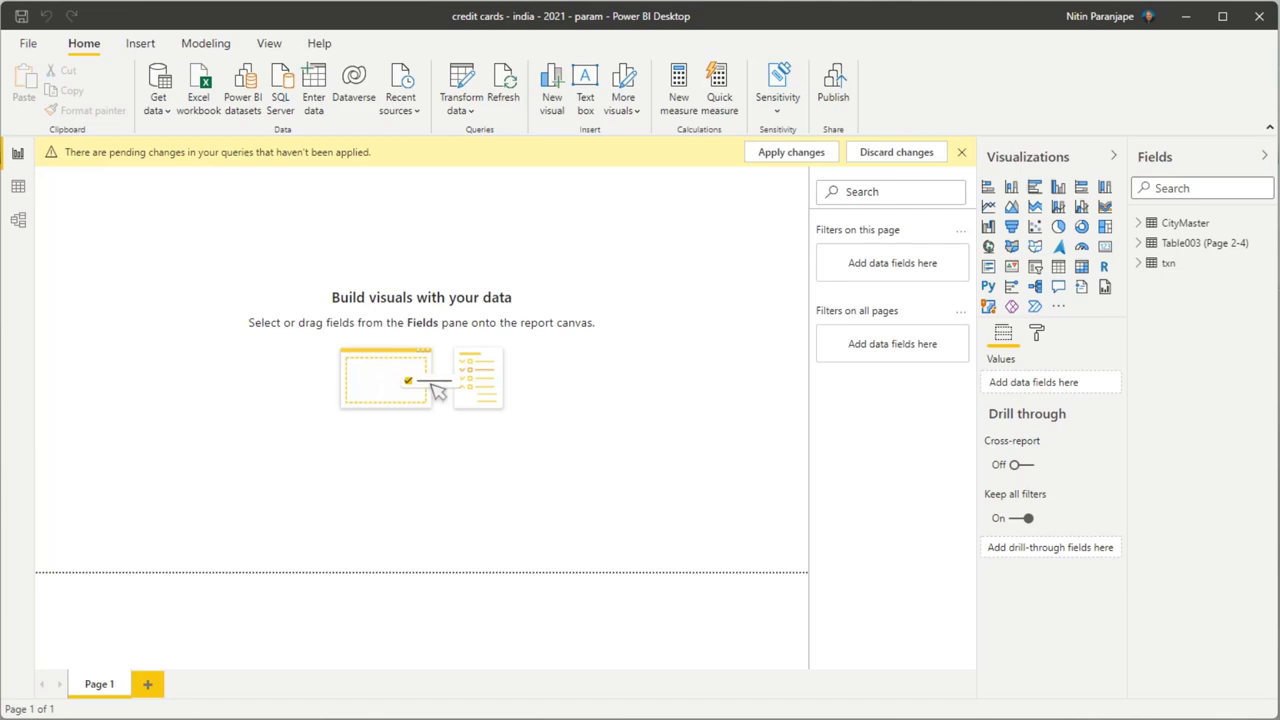
Turn off column distribution, column profile and column quality in the Power Query data preview
click(471, 87)
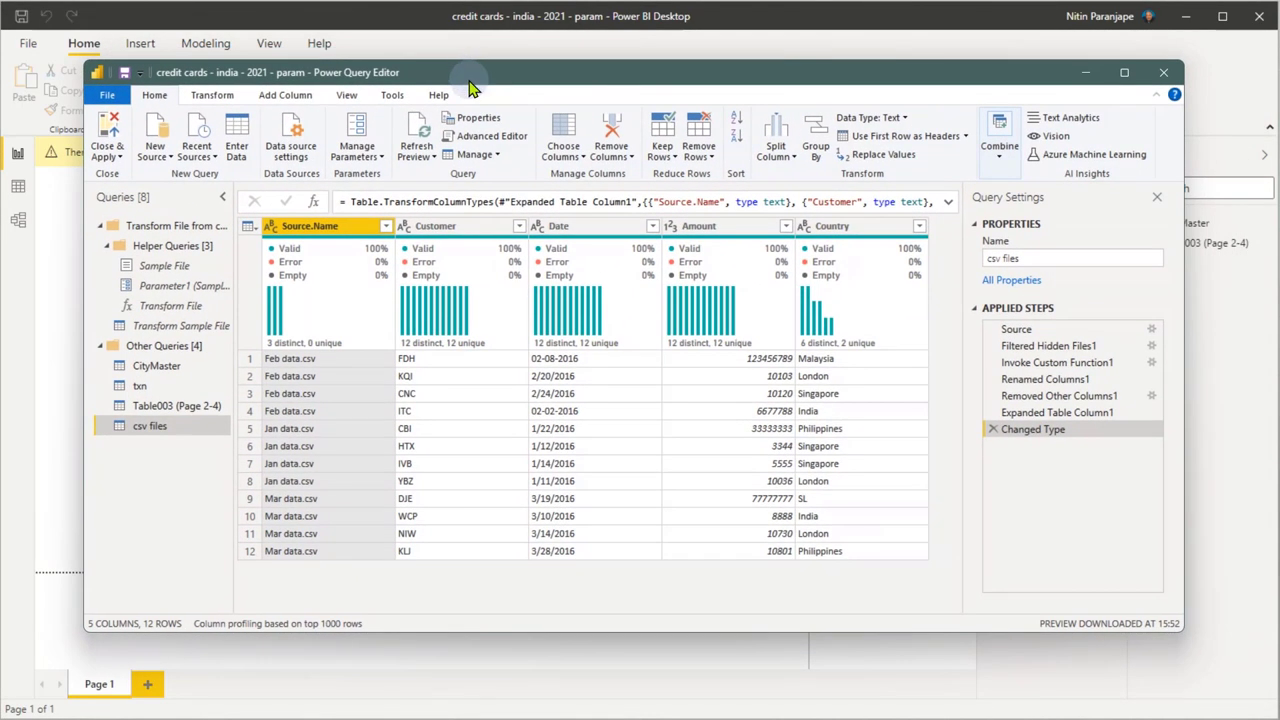
click(346, 95)
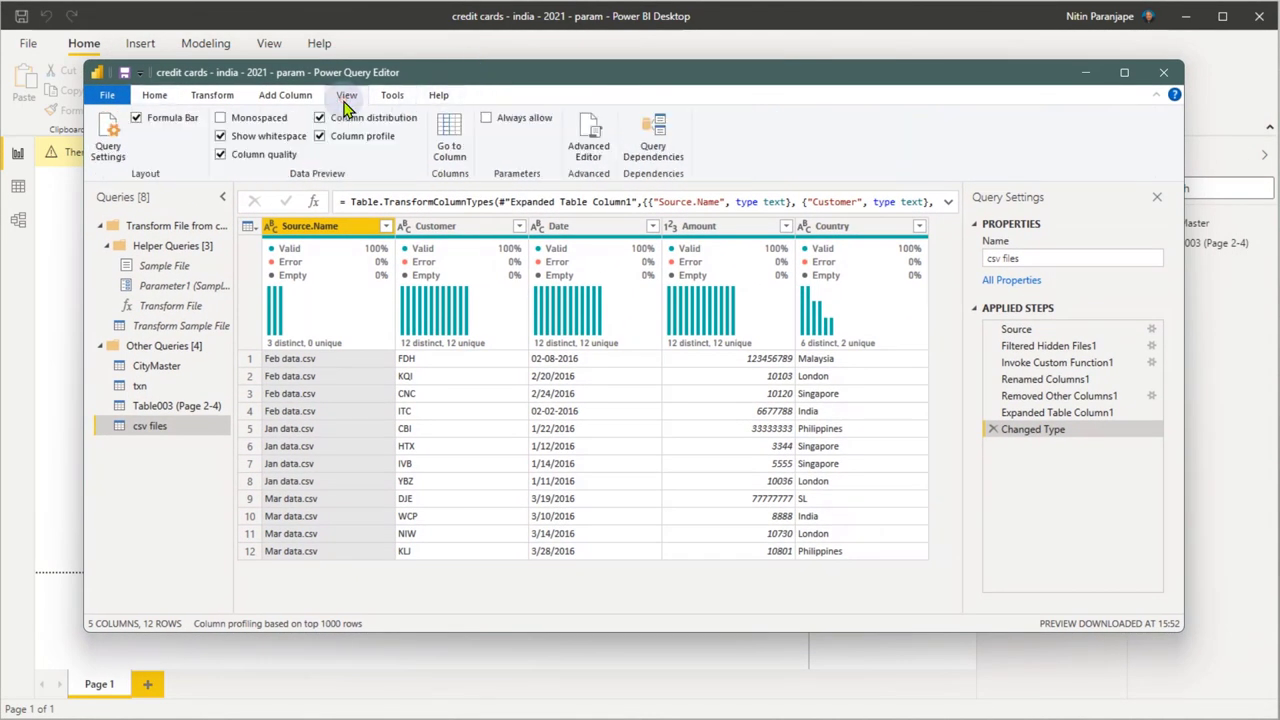
click(320, 118)
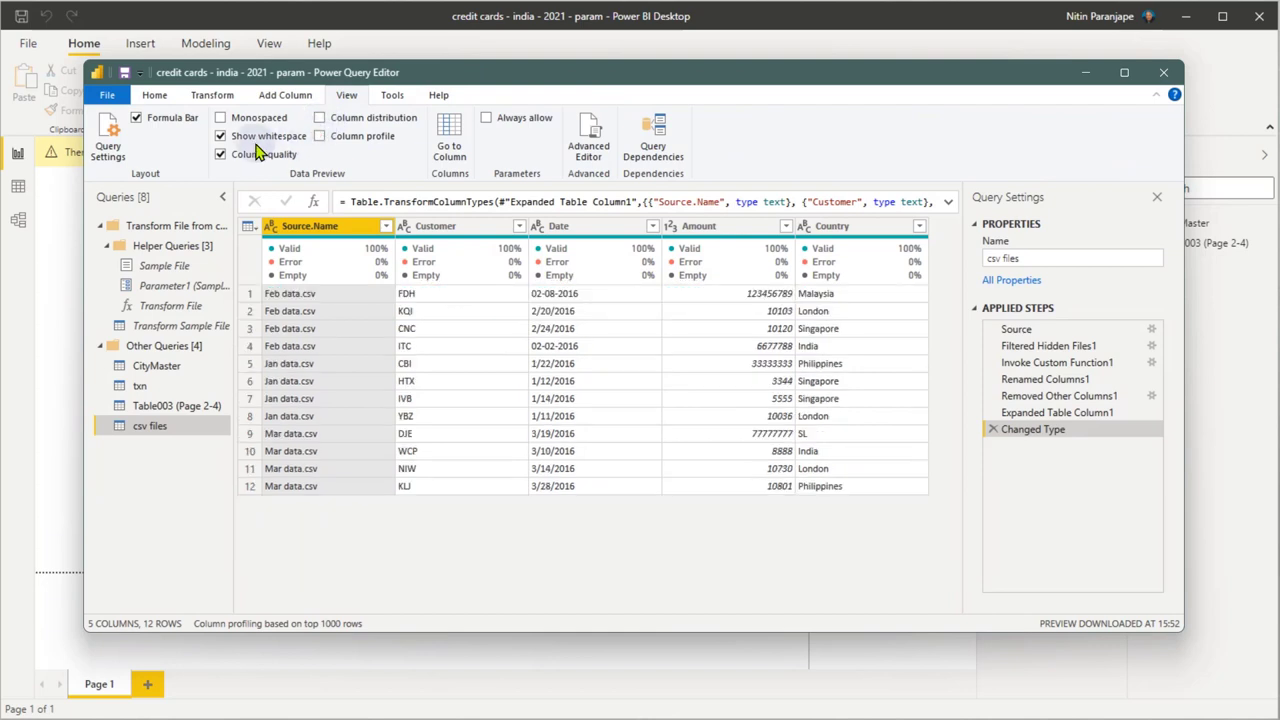
click(221, 154)
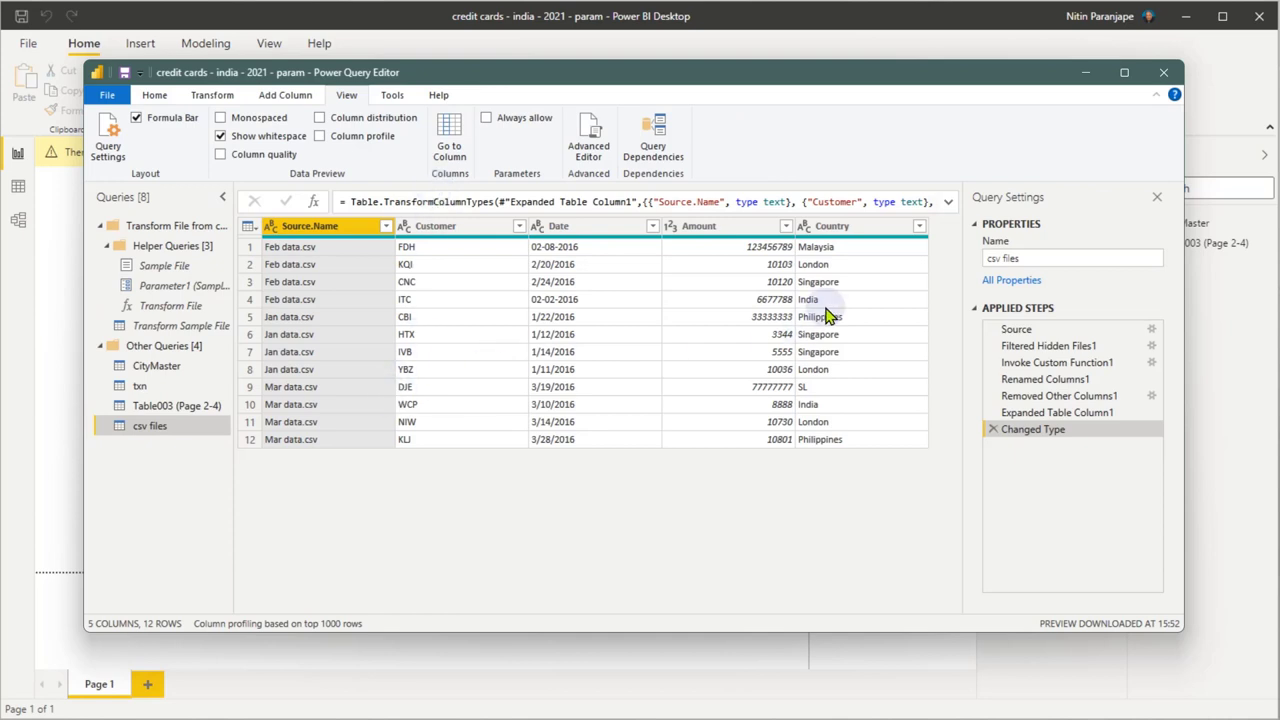
Close Power Query with the query changes applied and show the loaded csv files table in Data view
click(153, 97)
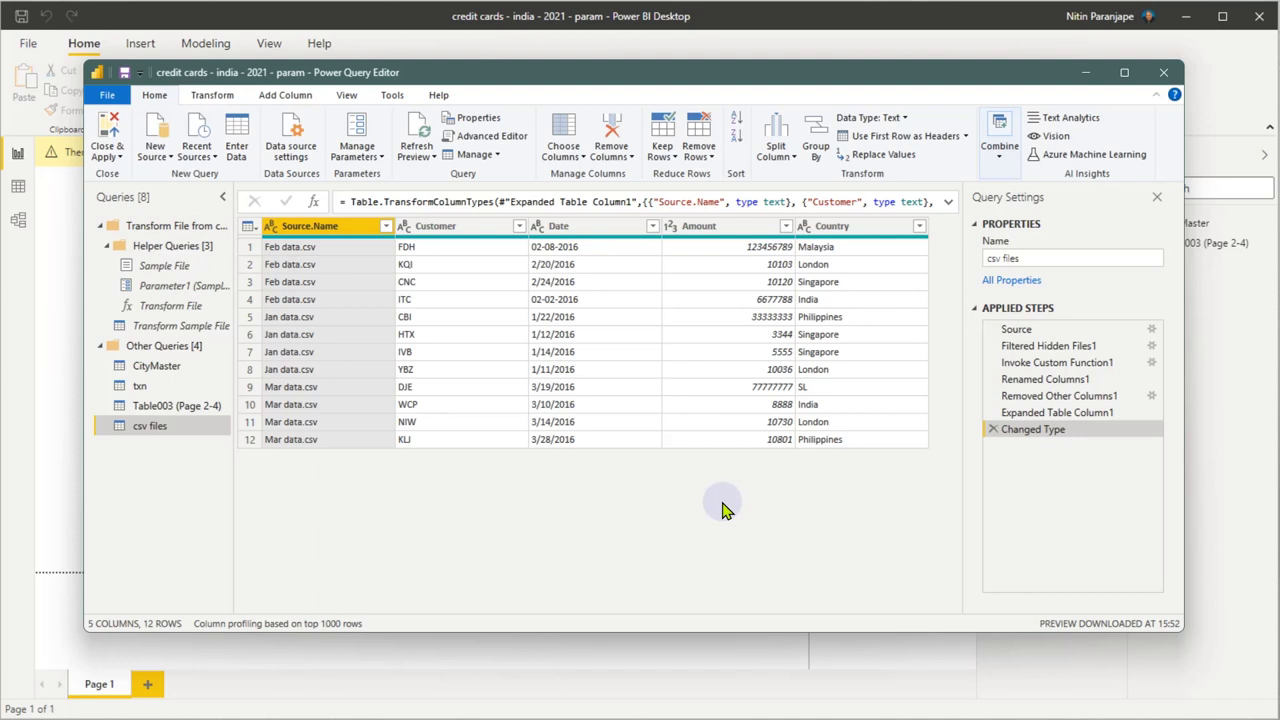
click(1163, 72)
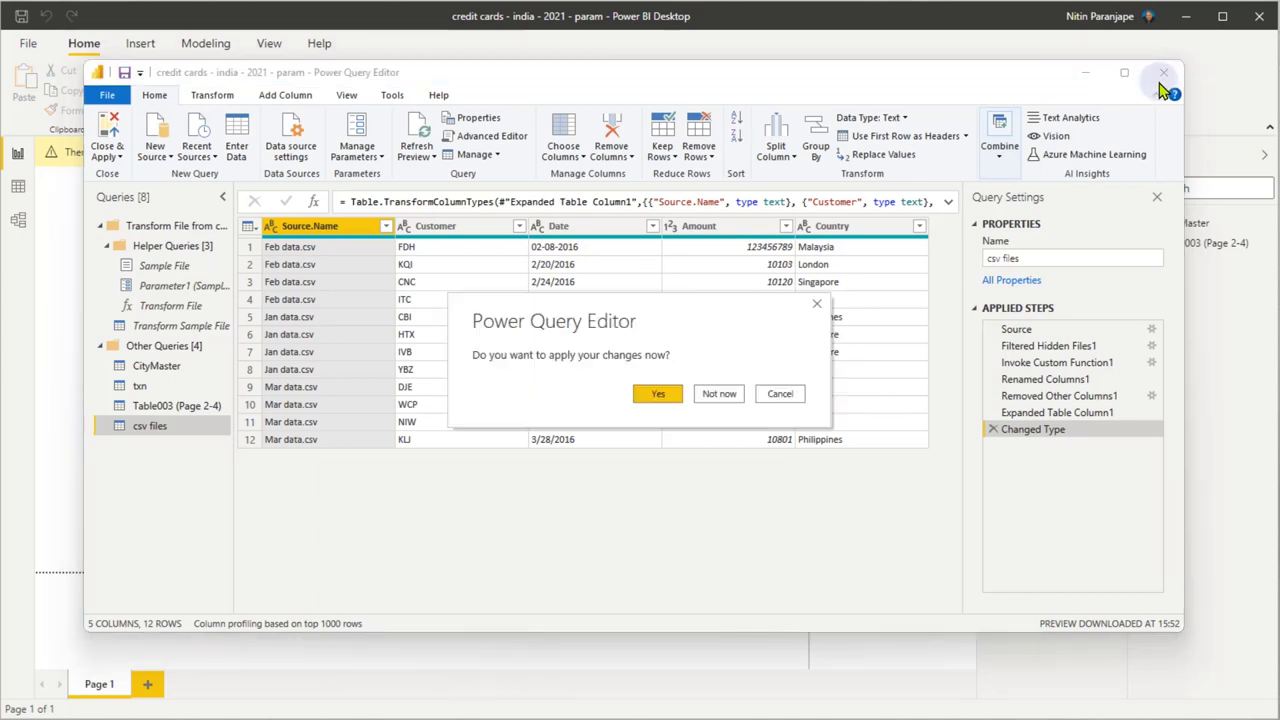
click(779, 393)
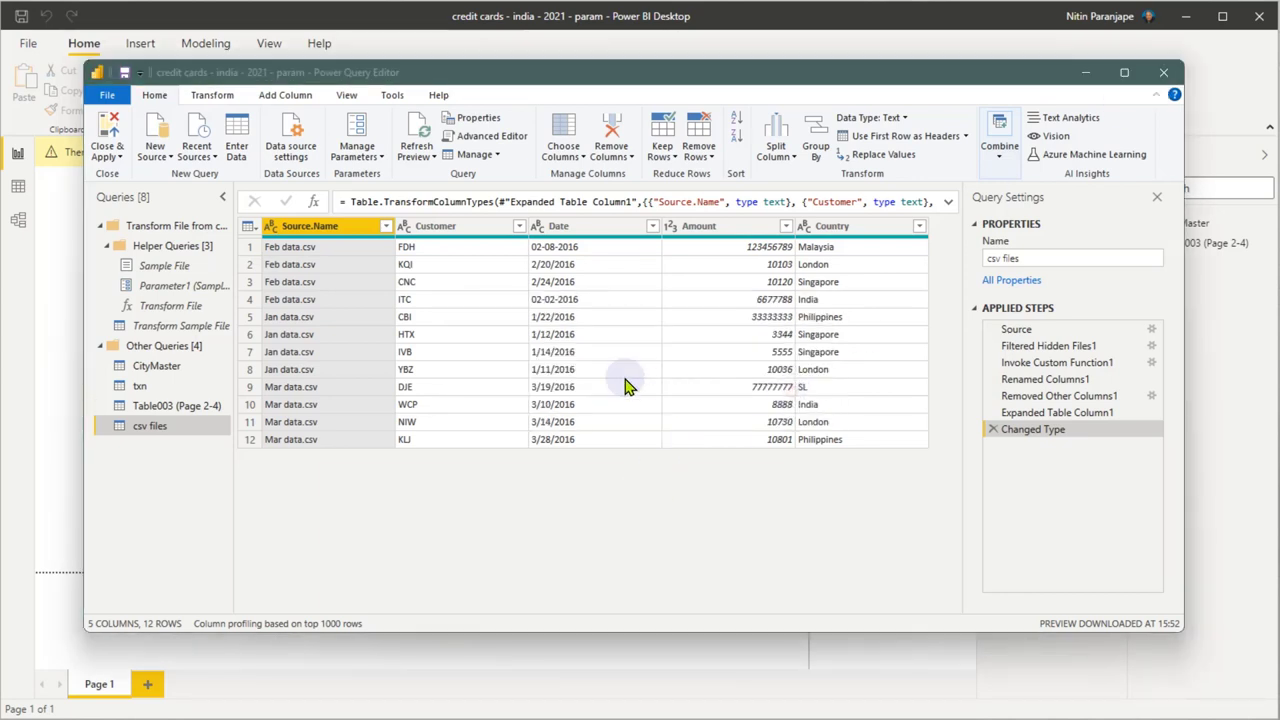
click(126, 145)
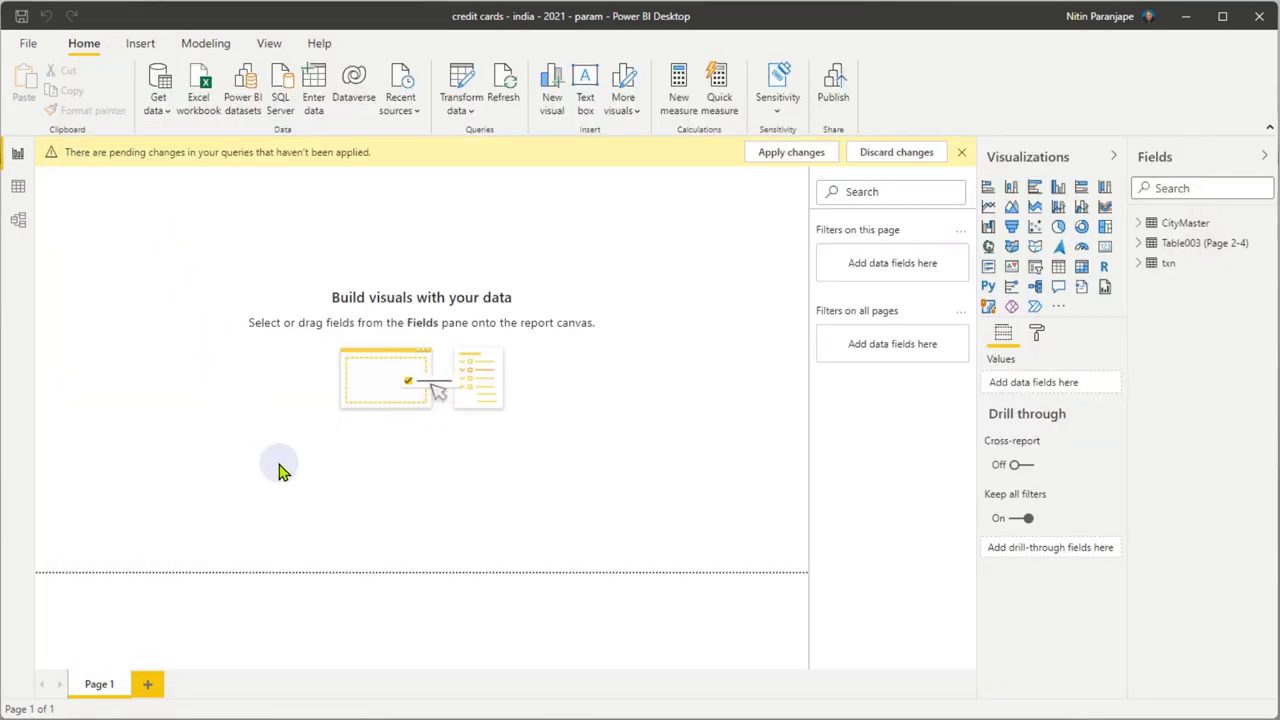
click(19, 187)
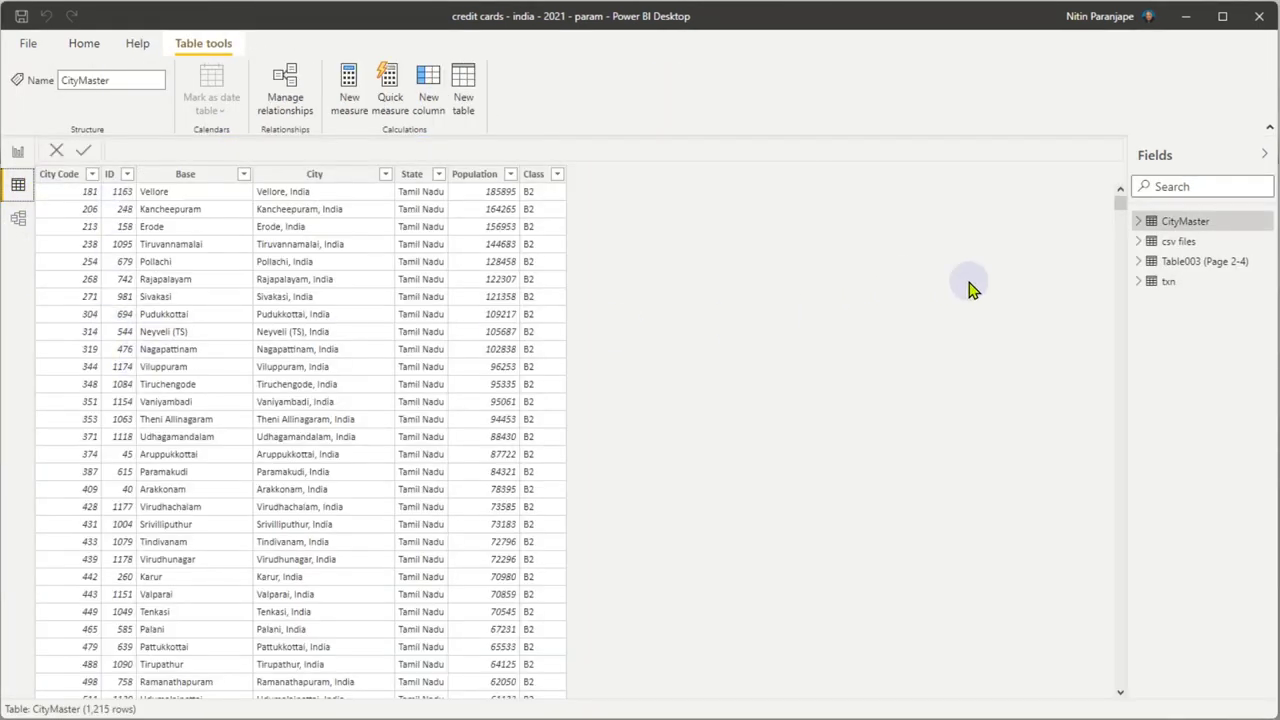
click(1178, 243)
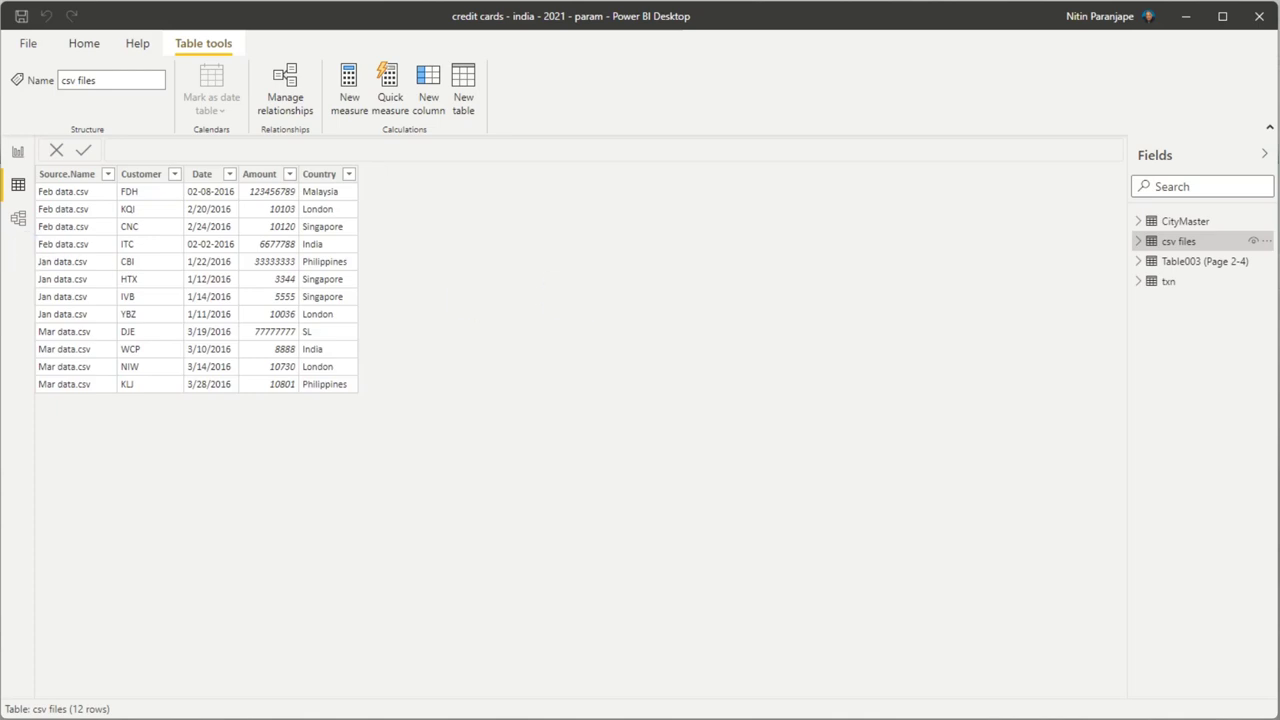
In File Explorer, move apr data.csv from C:\TEMP\Folder into the csv files folder and open that folder
key(alt+Tab)
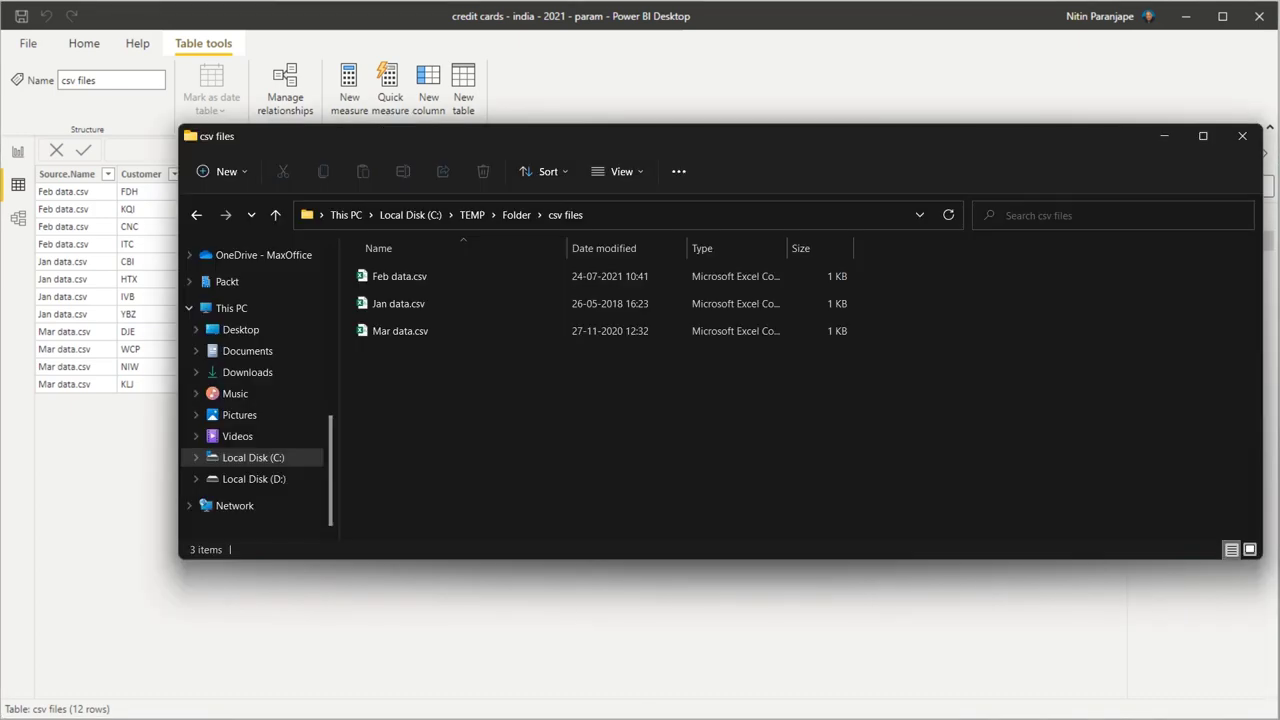
click(517, 216)
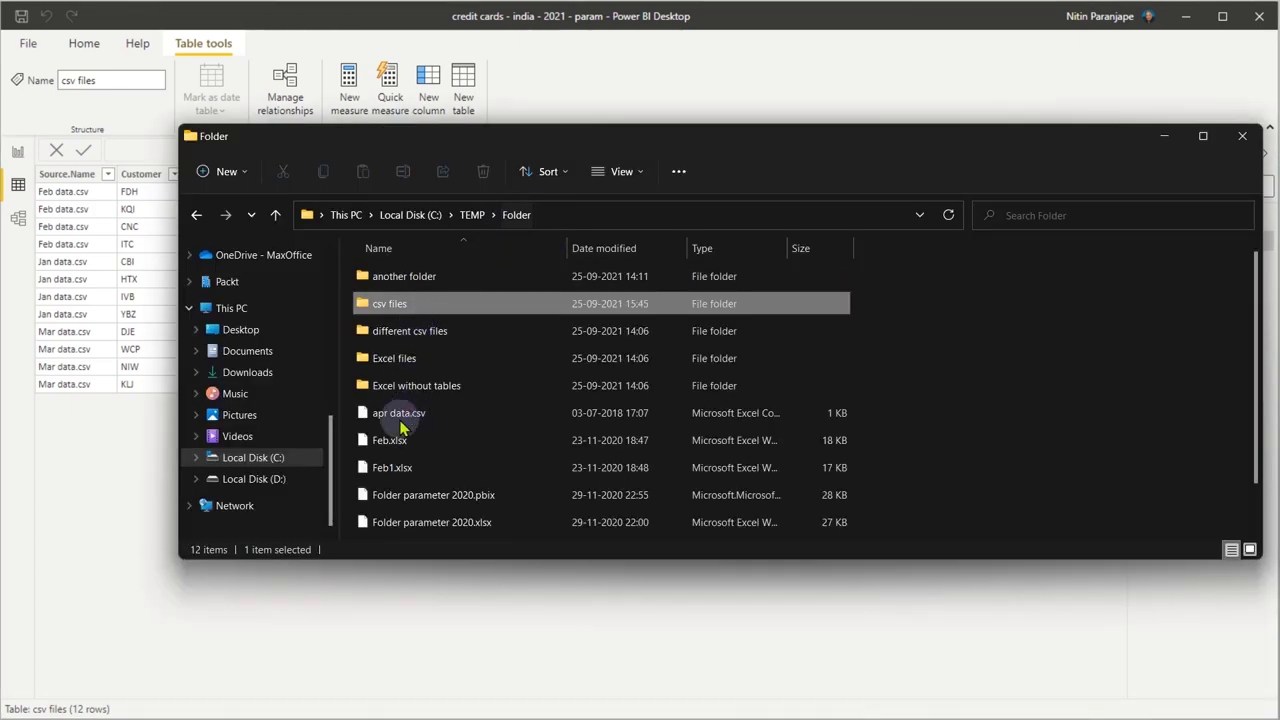
click(400, 413)
key(F2)
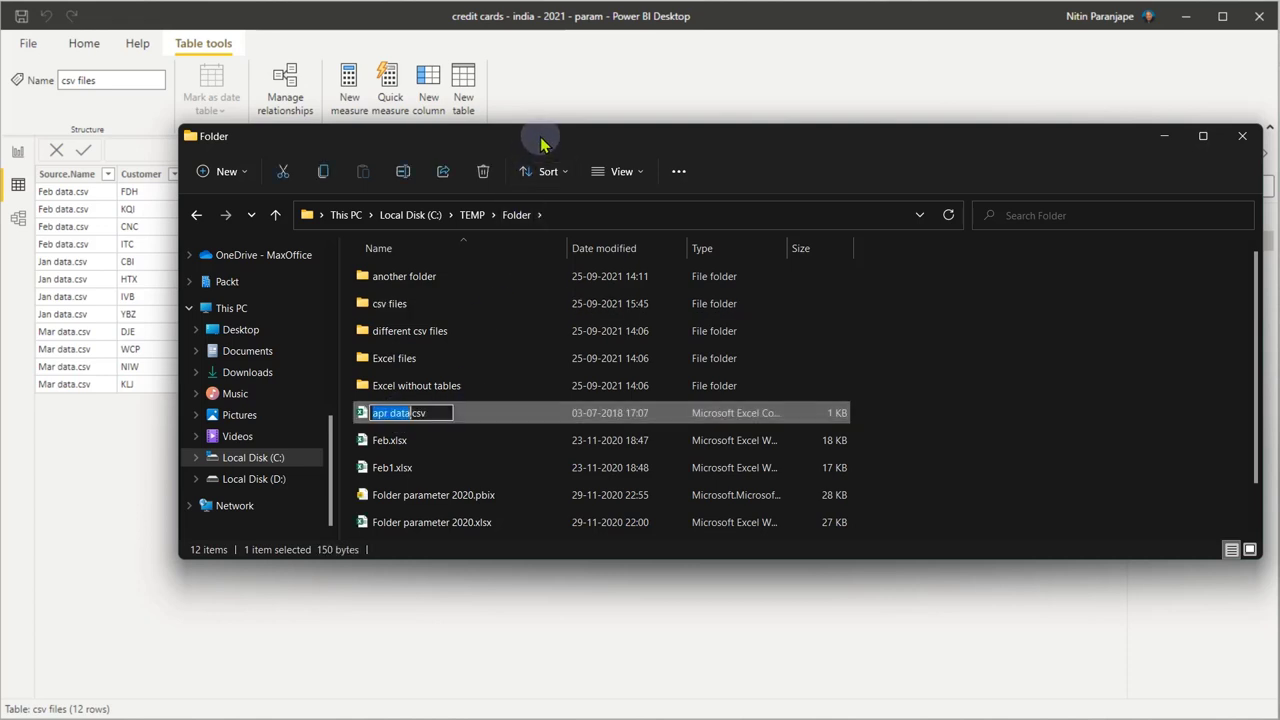
key(Return)
key(F2)
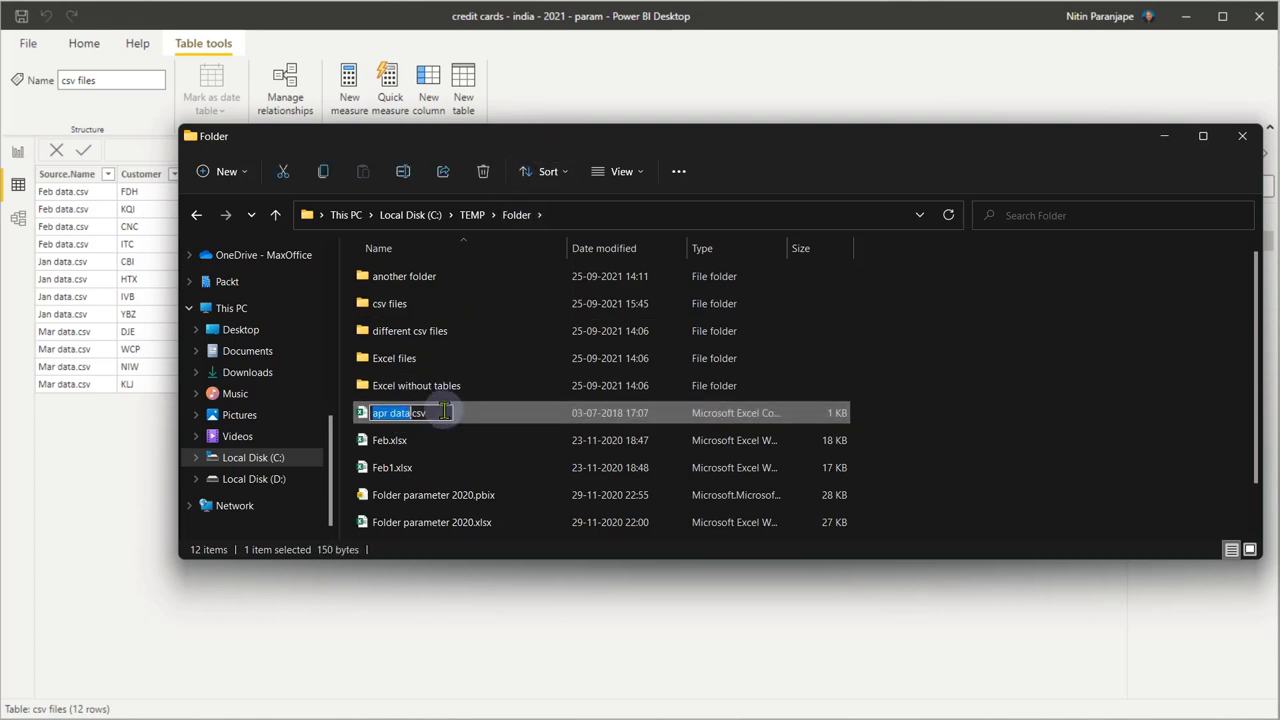
key(Return)
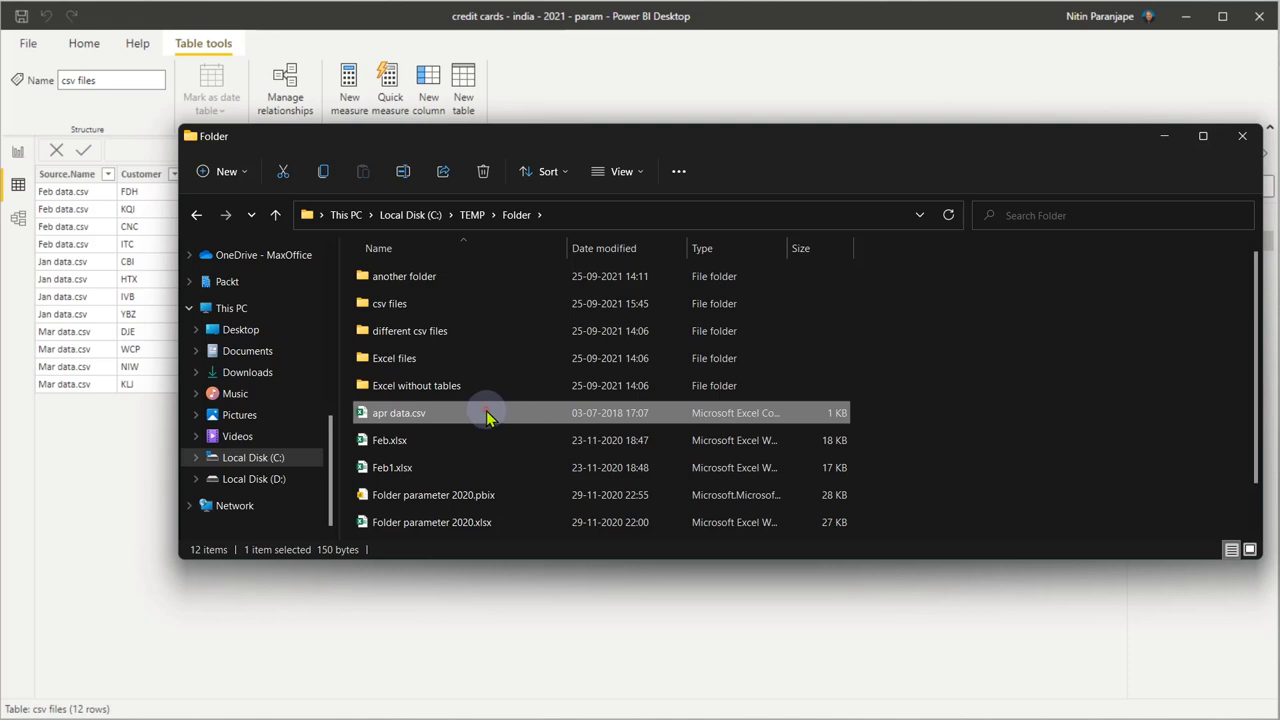
drag(497, 418, 450, 305)
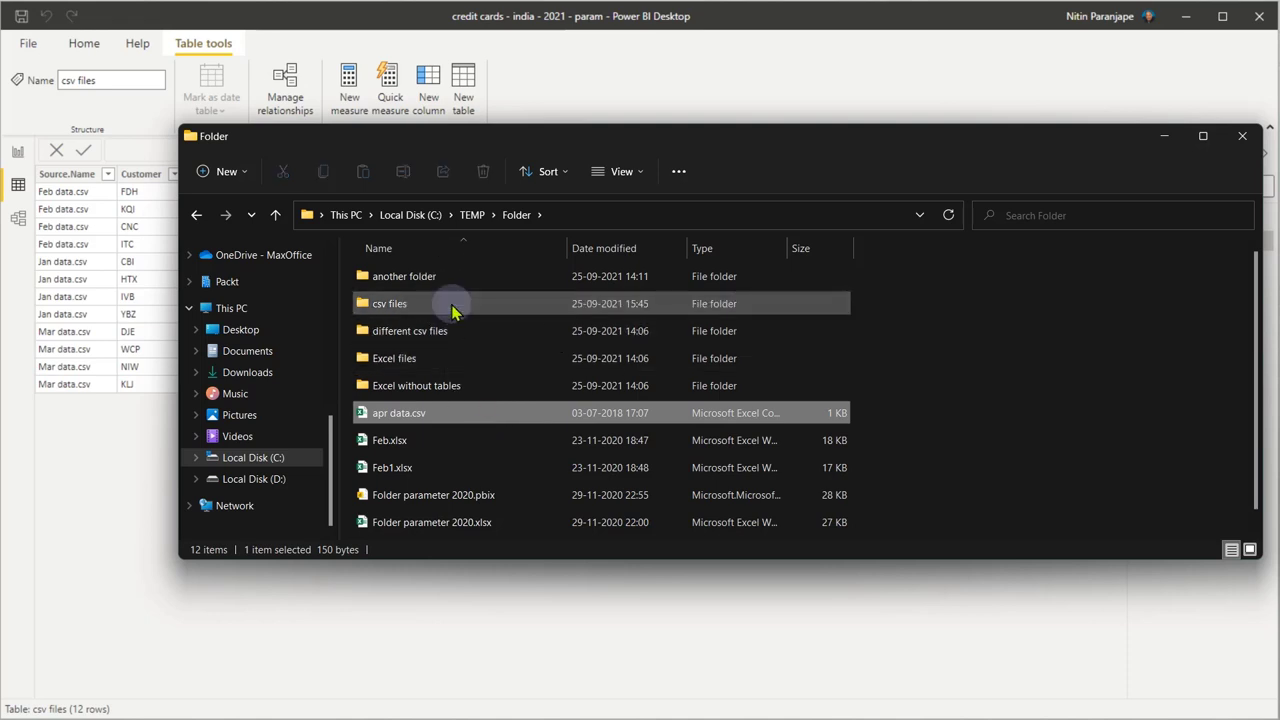
double_click(450, 305)
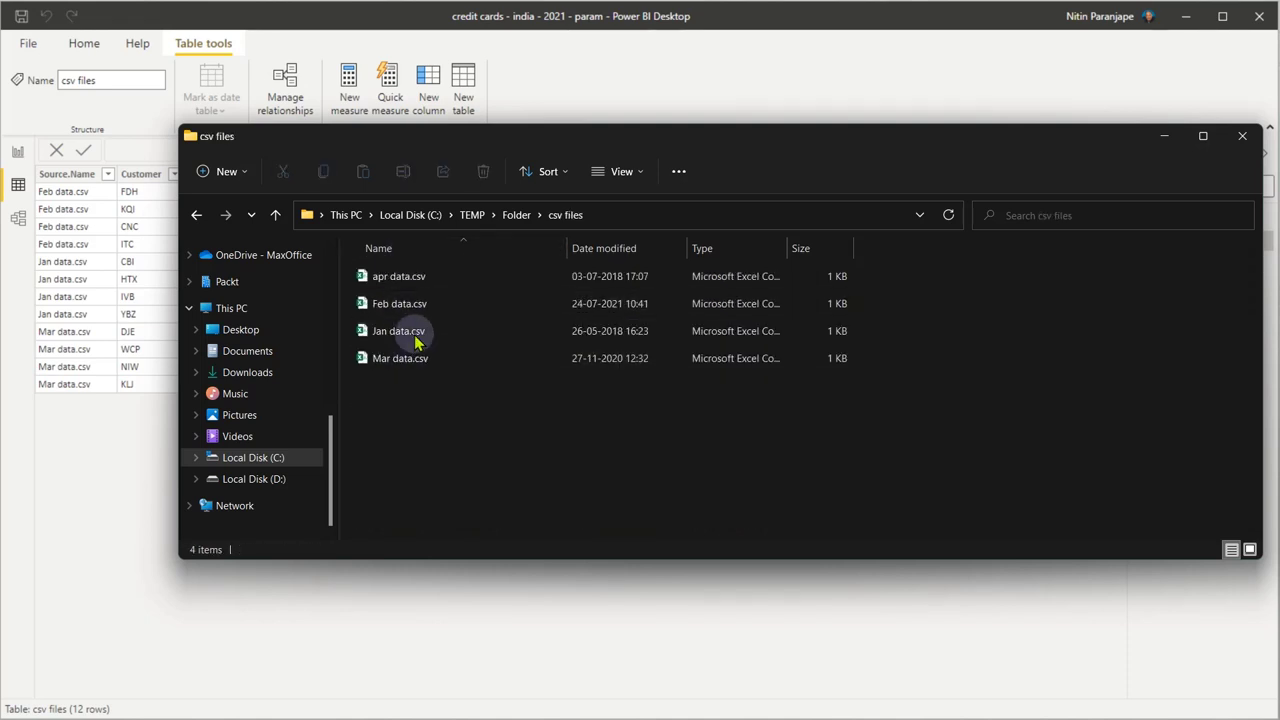
Switch back to Power BI Desktop, refresh the data to load the added April file, and close the report
click(131, 468)
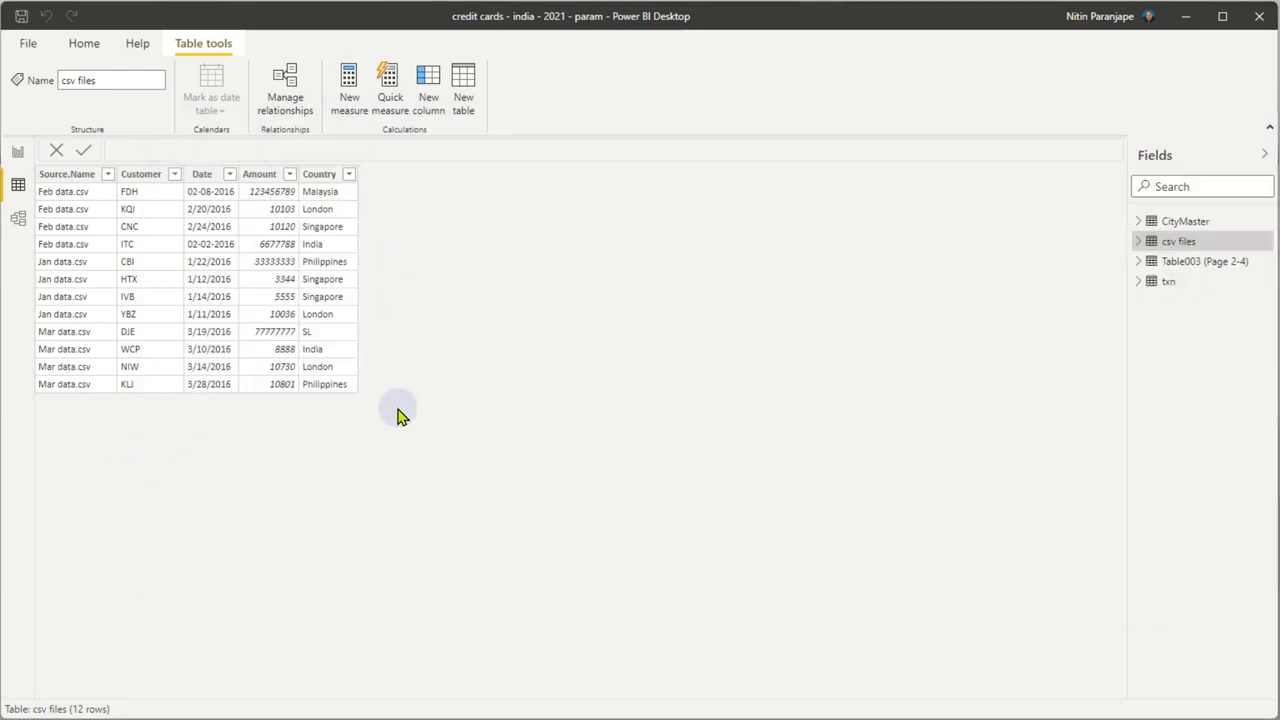
click(86, 46)
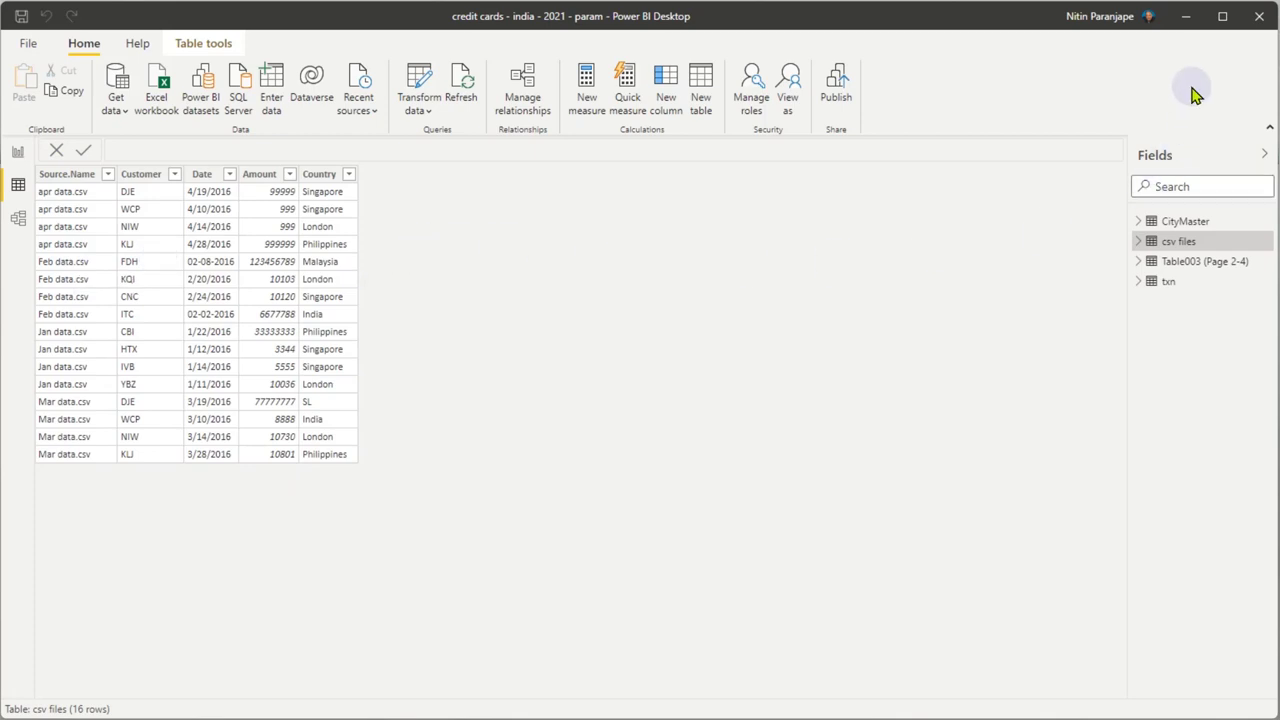
click(1259, 16)
click(715, 393)
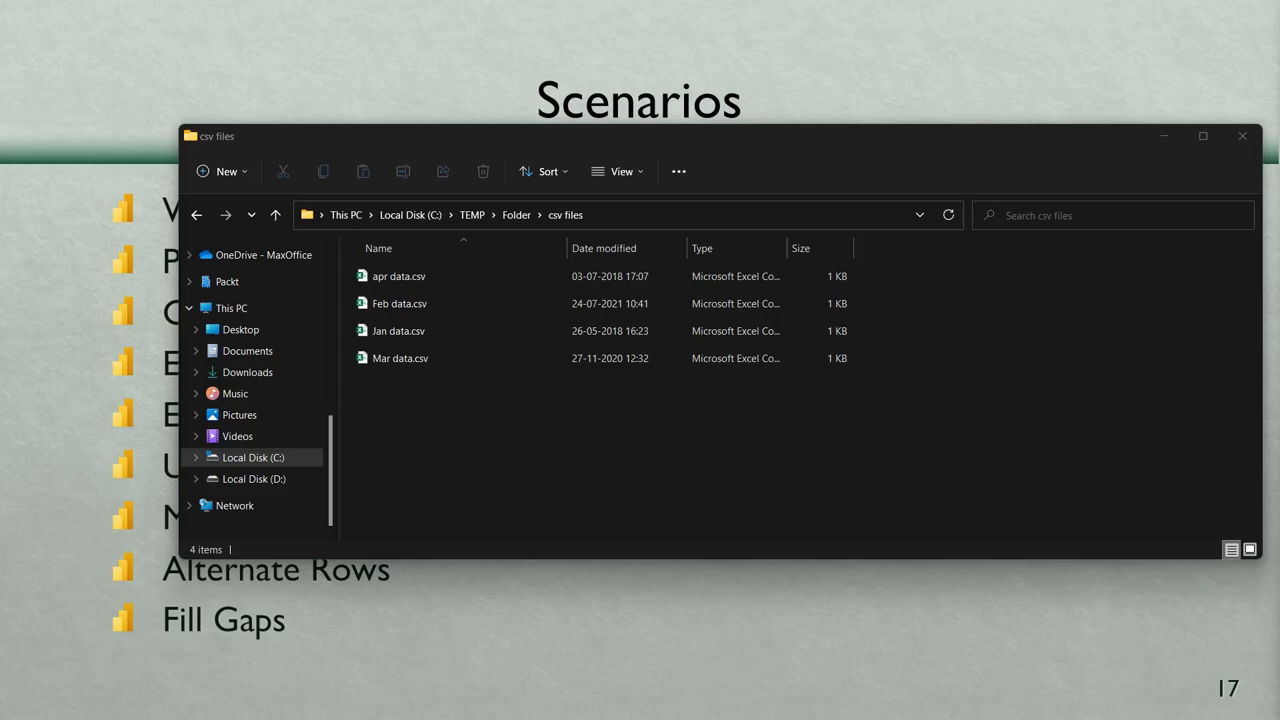
Switch to the Excel workbook Power Query Raw Data 2021 Sep.xlsx and select the Year, Month and Amount data B5:D19 on the Gaps sheet
key(alt+Tab)
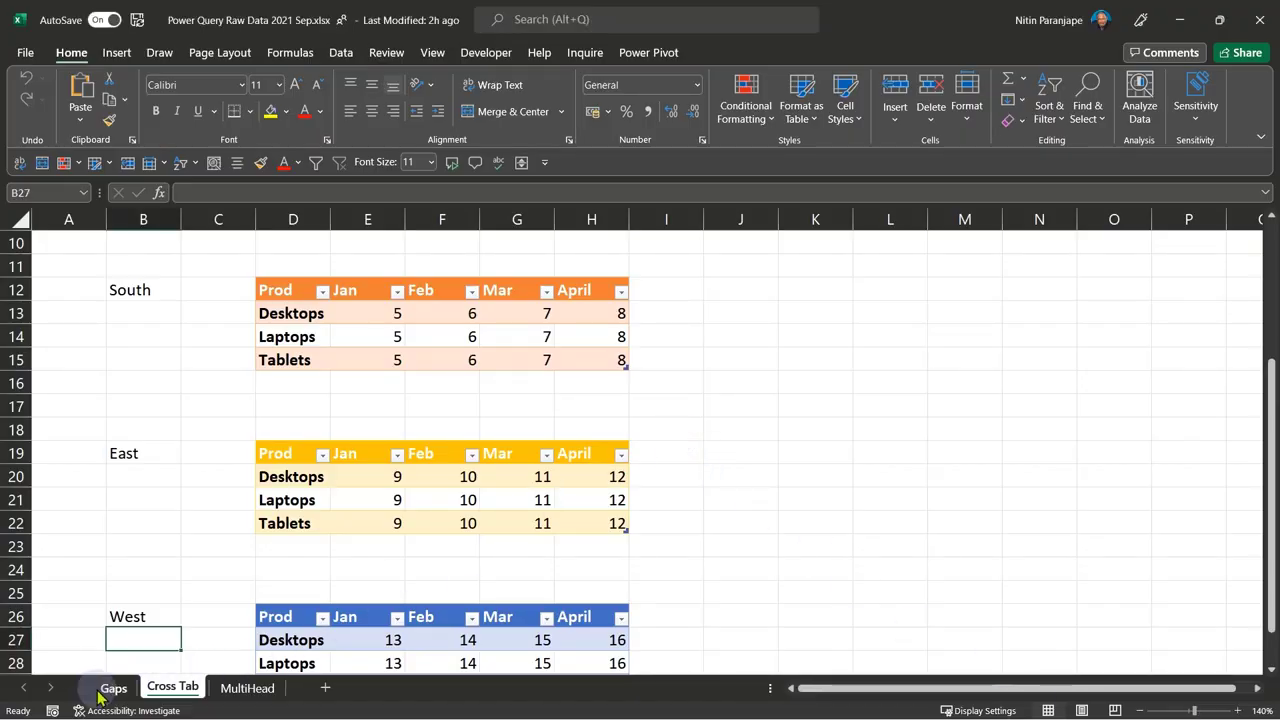
click(108, 689)
scroll(234, 410, down, 3)
scroll(234, 411, up, 3)
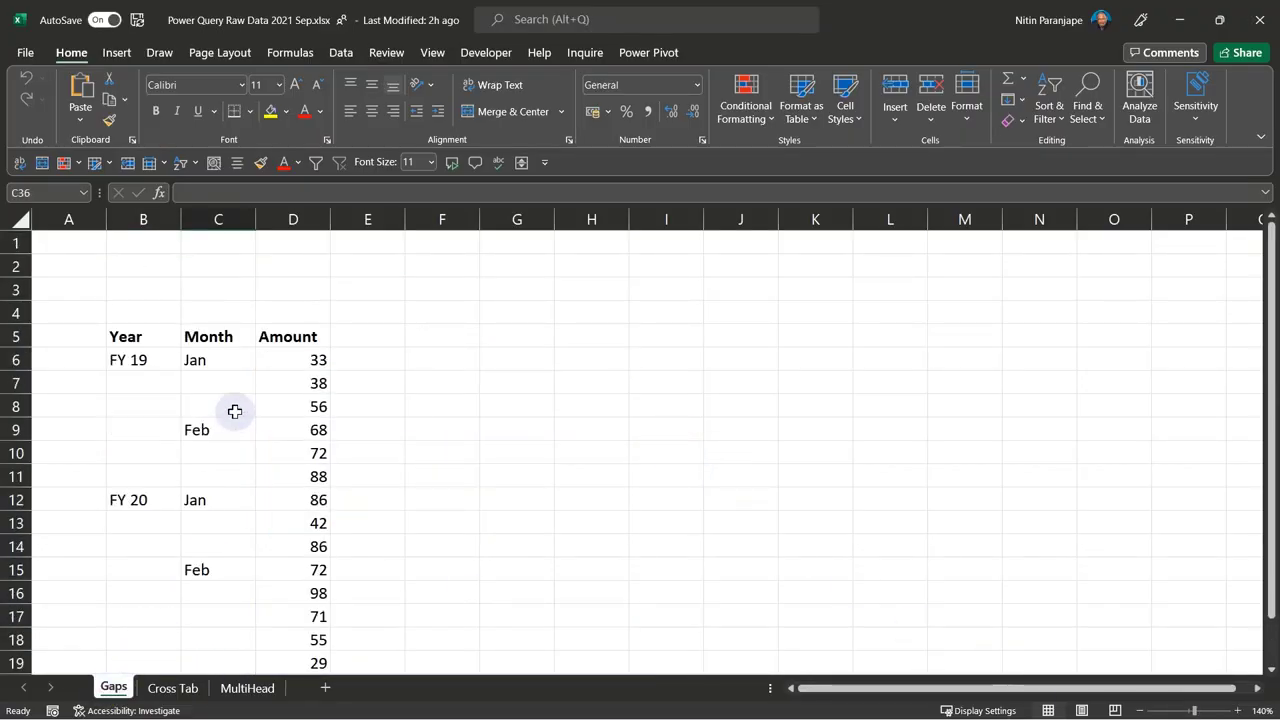
click(134, 337)
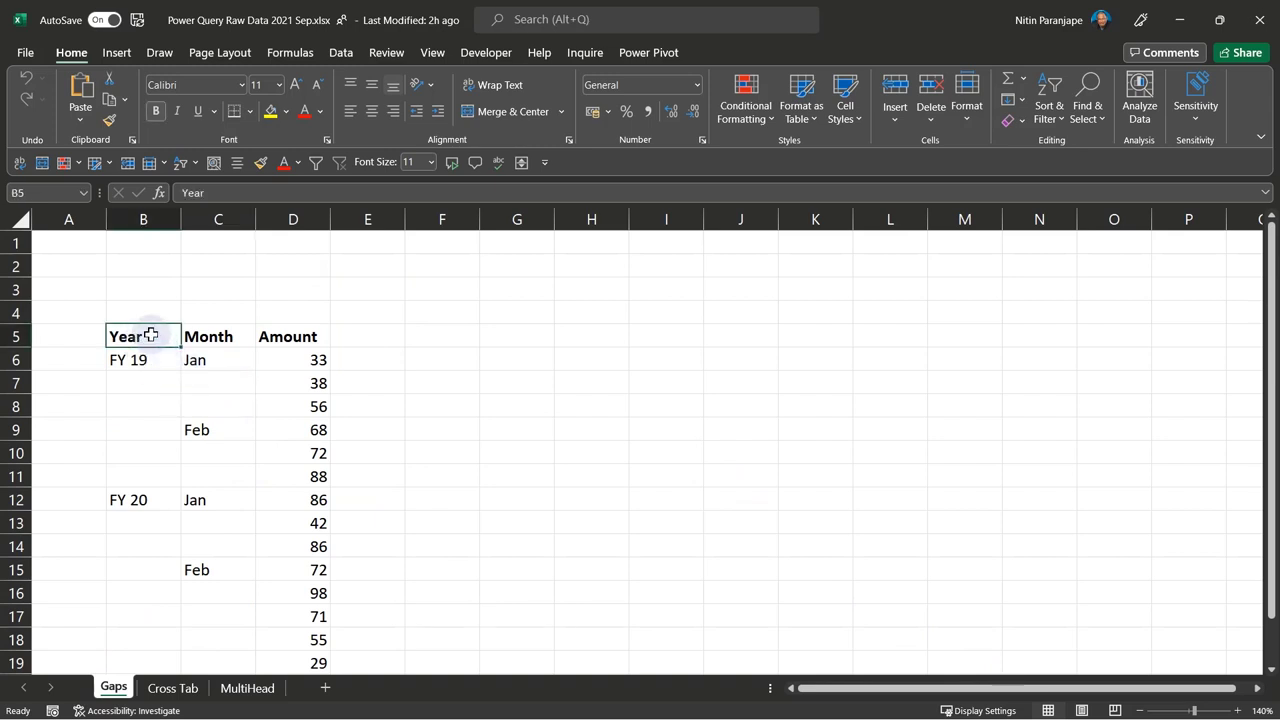
drag(110, 333, 279, 588)
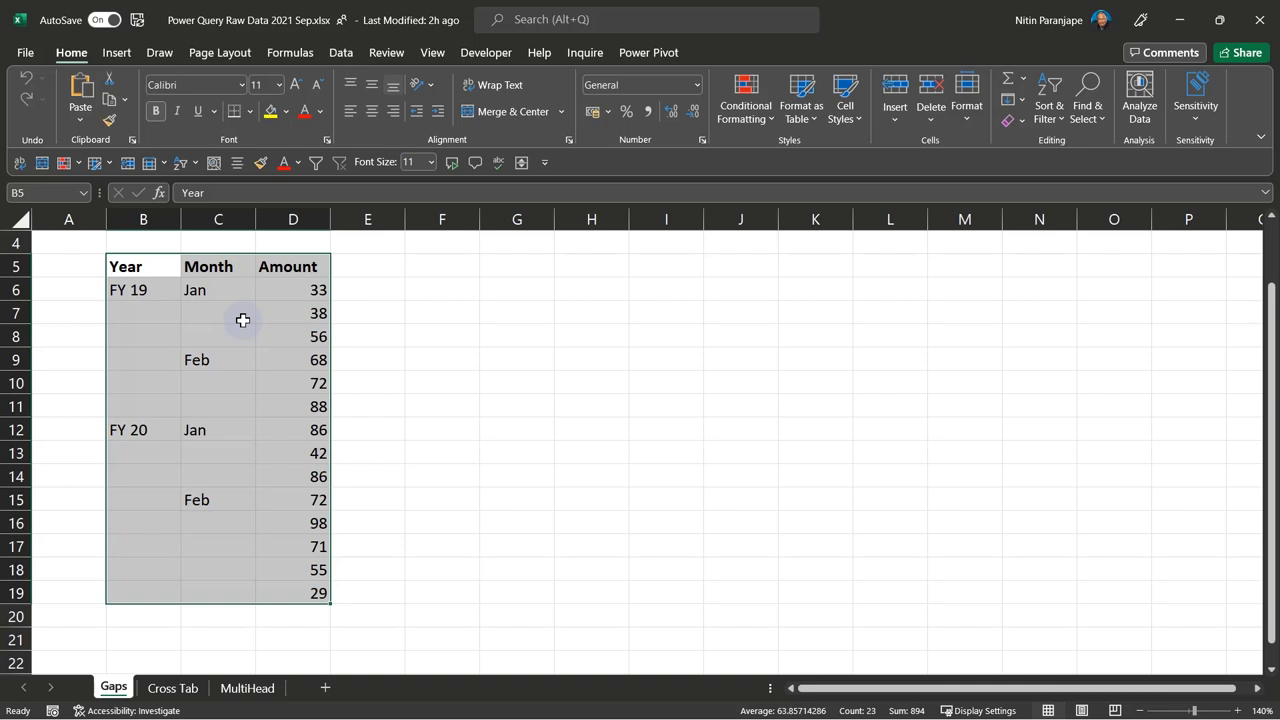
click(341, 52)
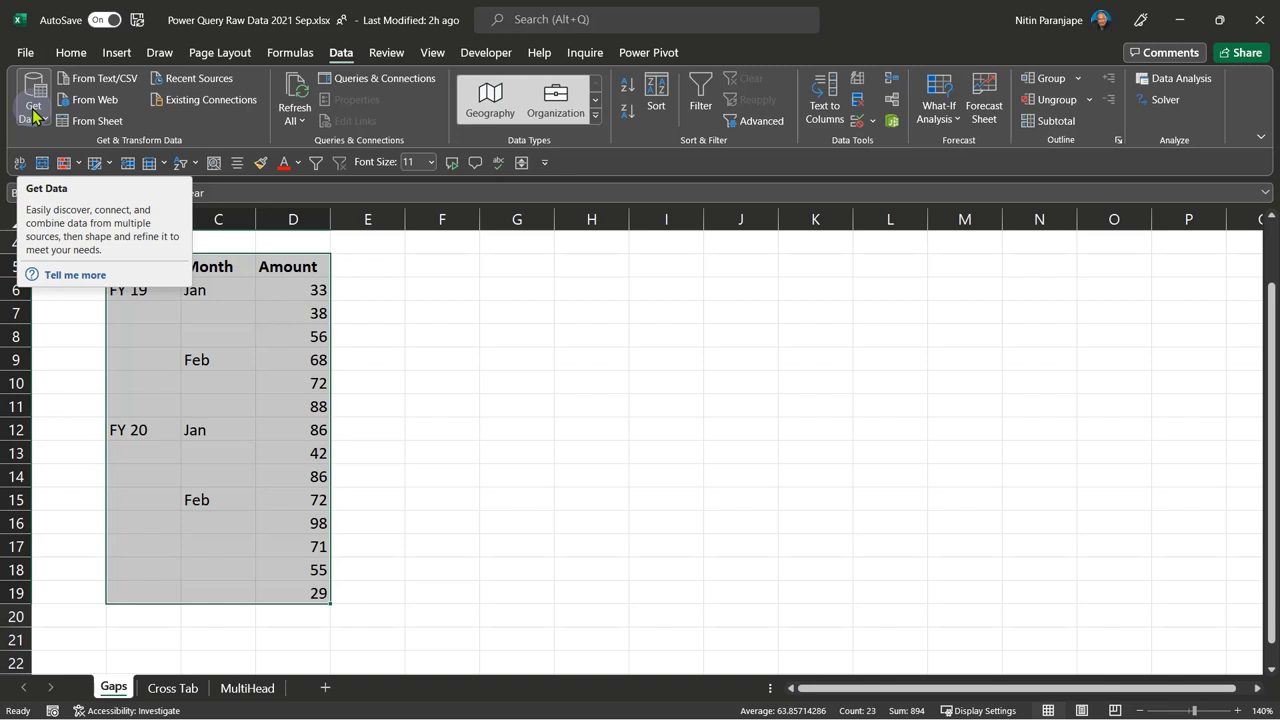
click(35, 117)
mouse_move(120, 148)
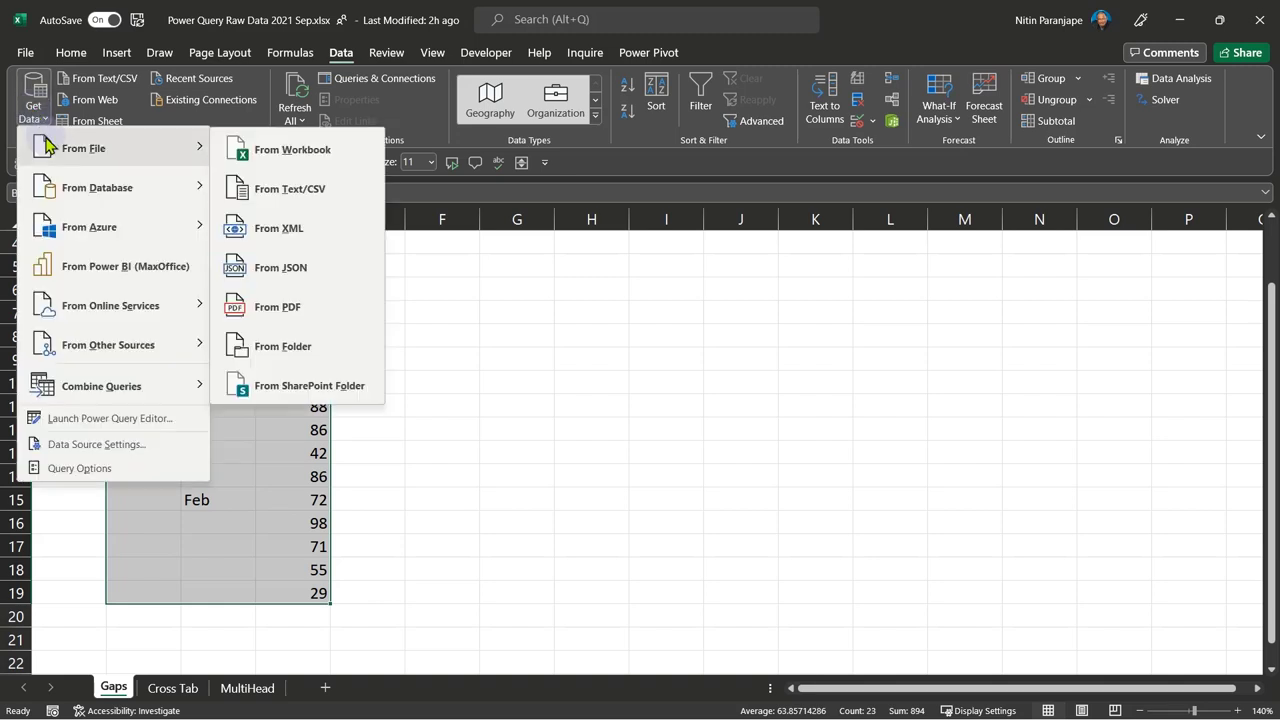
click(679, 442)
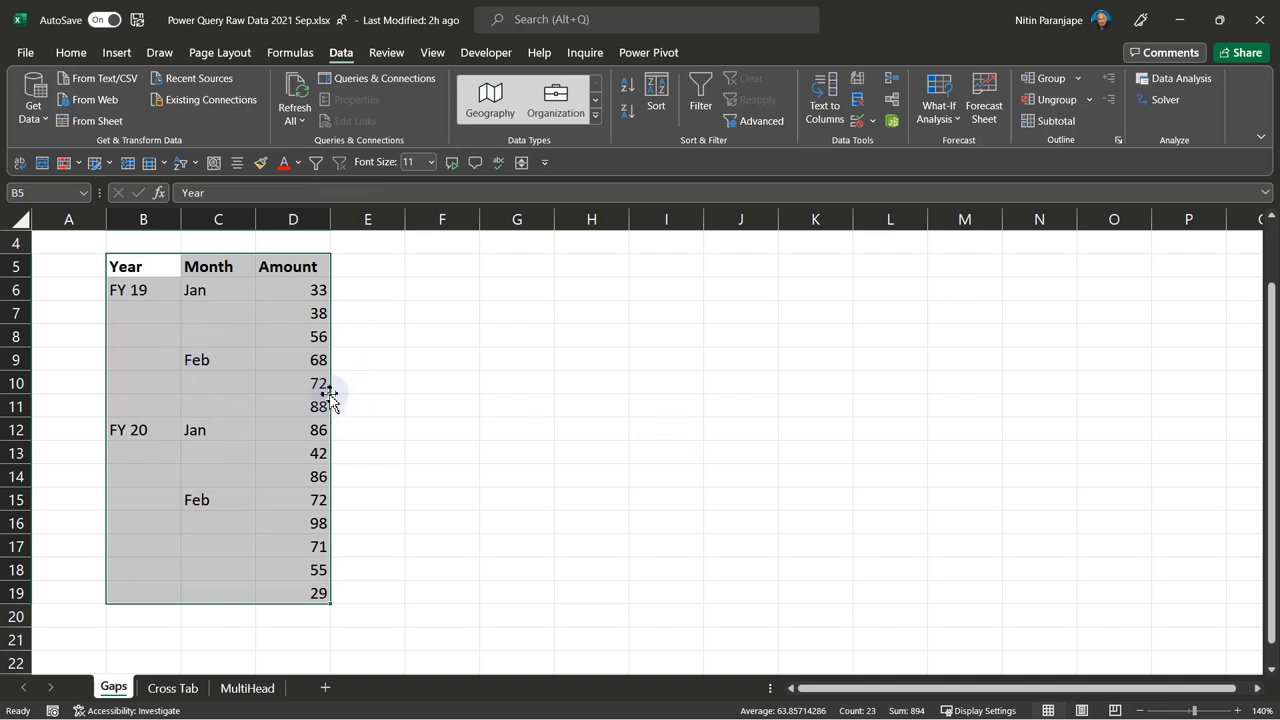
Create a query from the selected sheet range, converting it to a table, and maximize the Power Query Editor
click(105, 131)
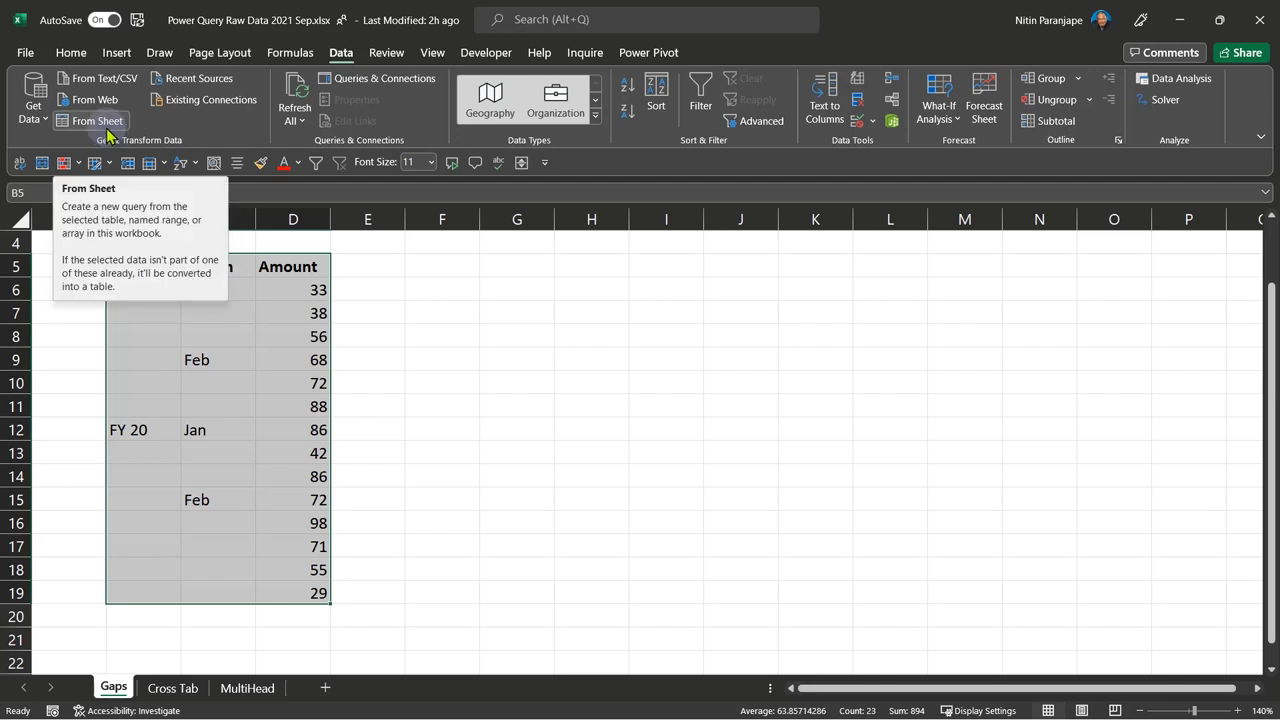
click(108, 130)
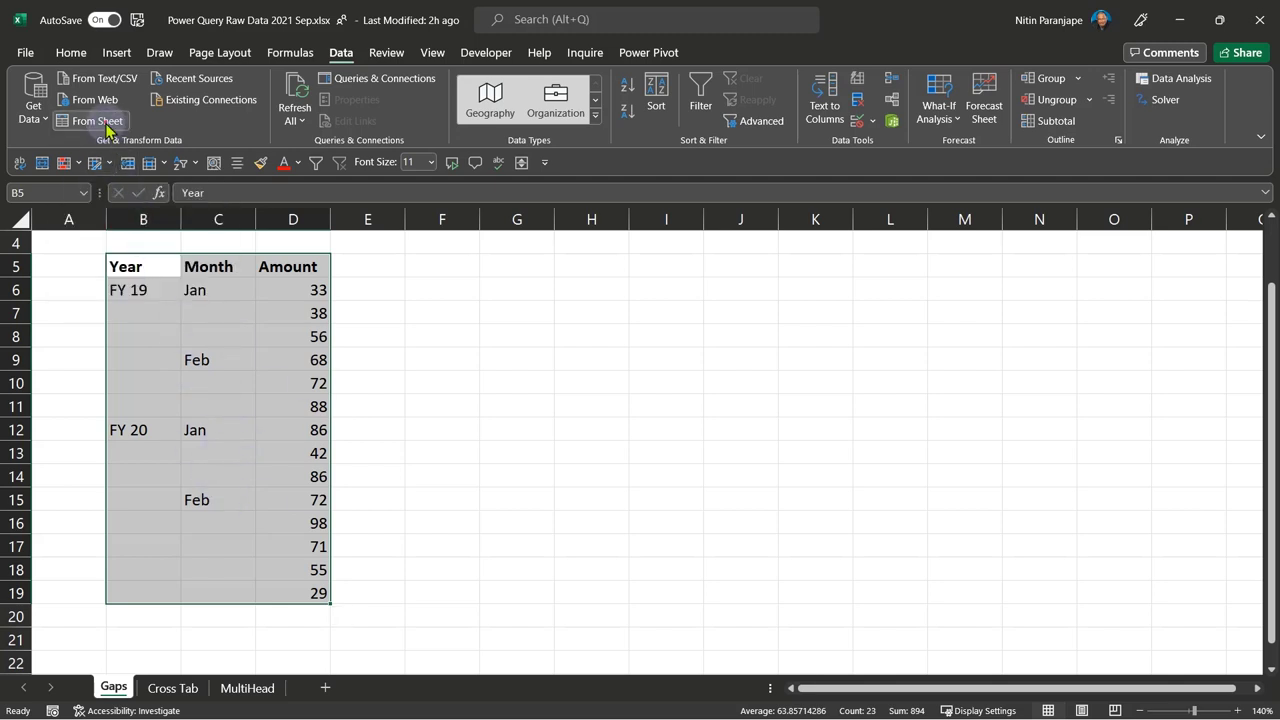
click(640, 399)
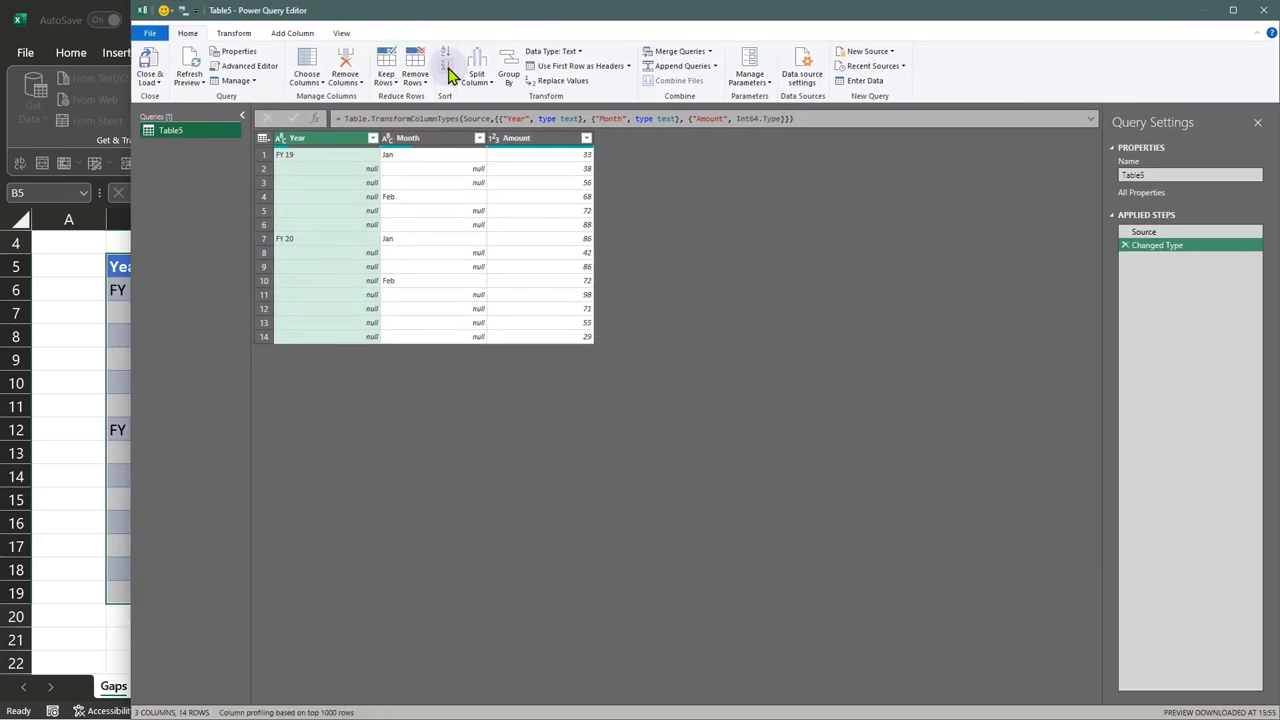
double_click(458, 20)
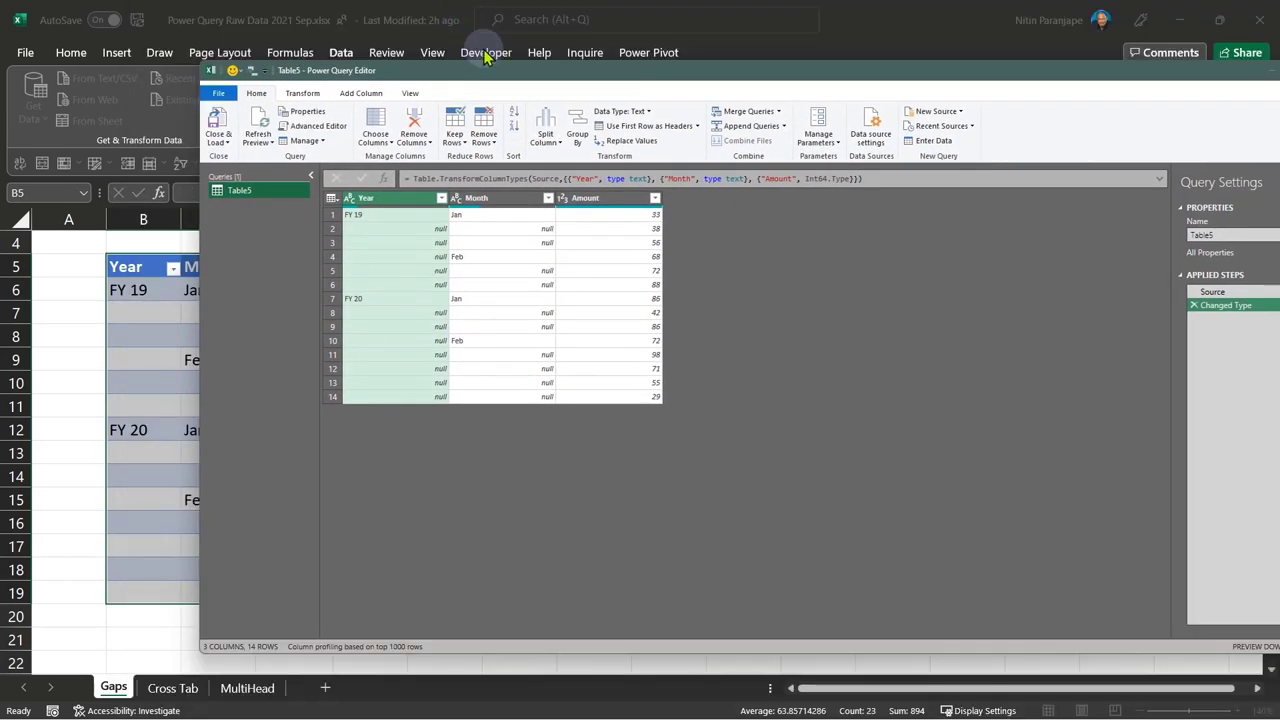
double_click(514, 71)
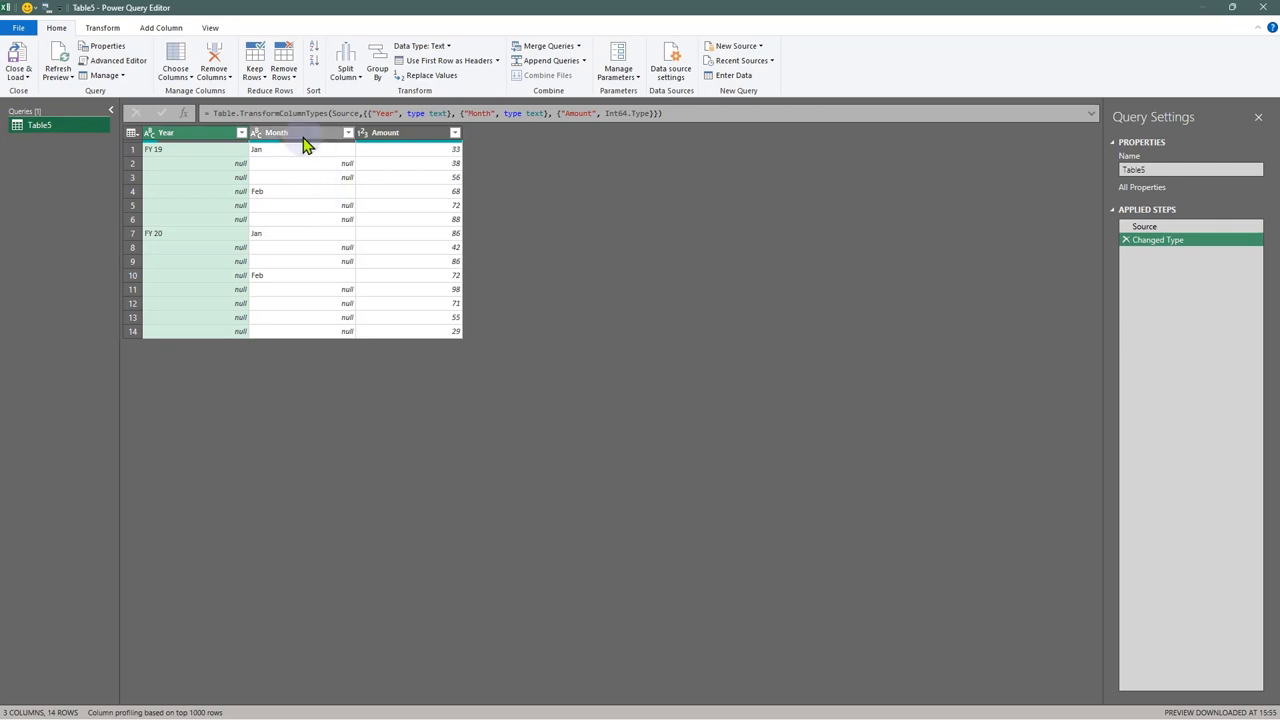
Fill down the empty cells in the Year and Month columns and load the query result to a new worksheet
ctrl+click(305, 140)
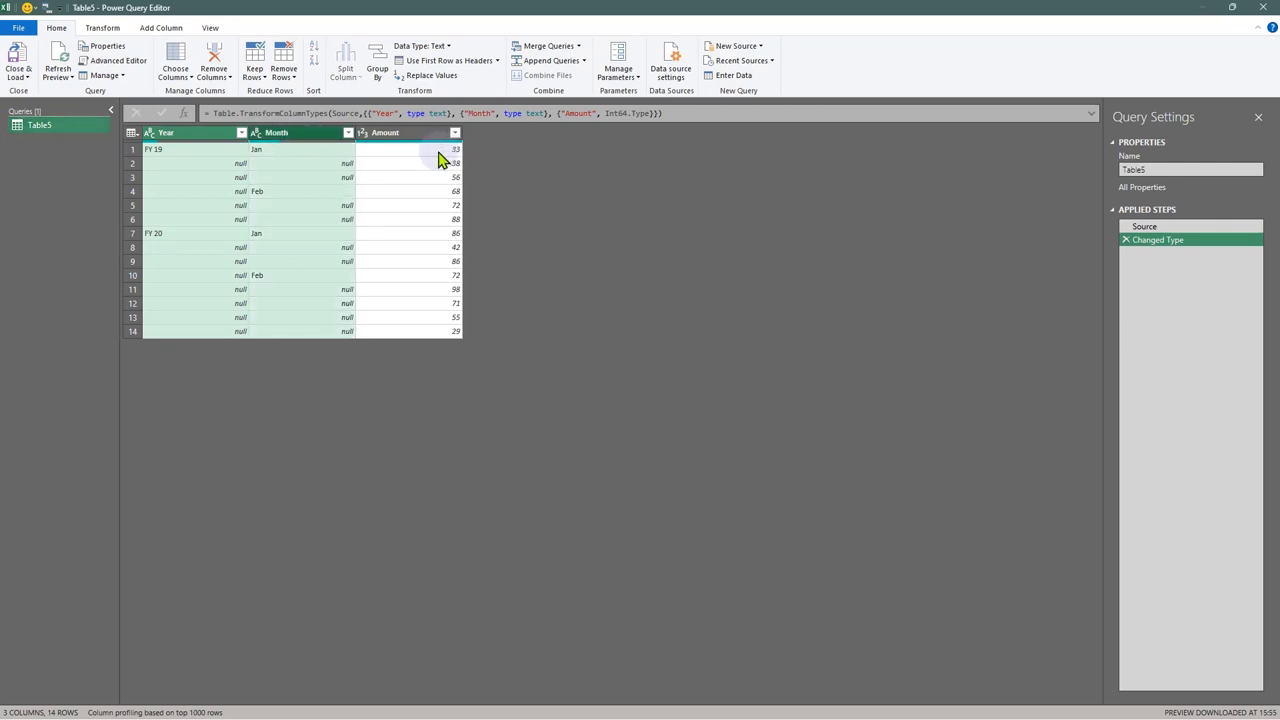
right_click(318, 134)
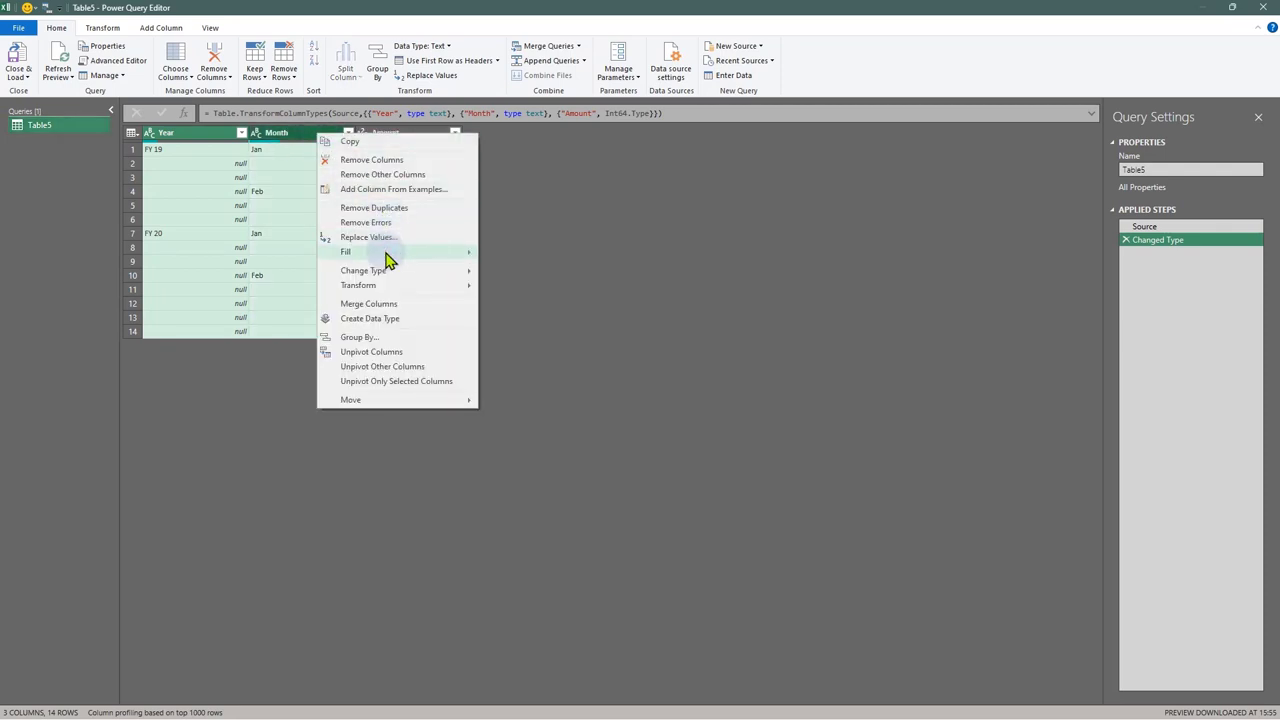
mouse_move(388, 258)
click(570, 285)
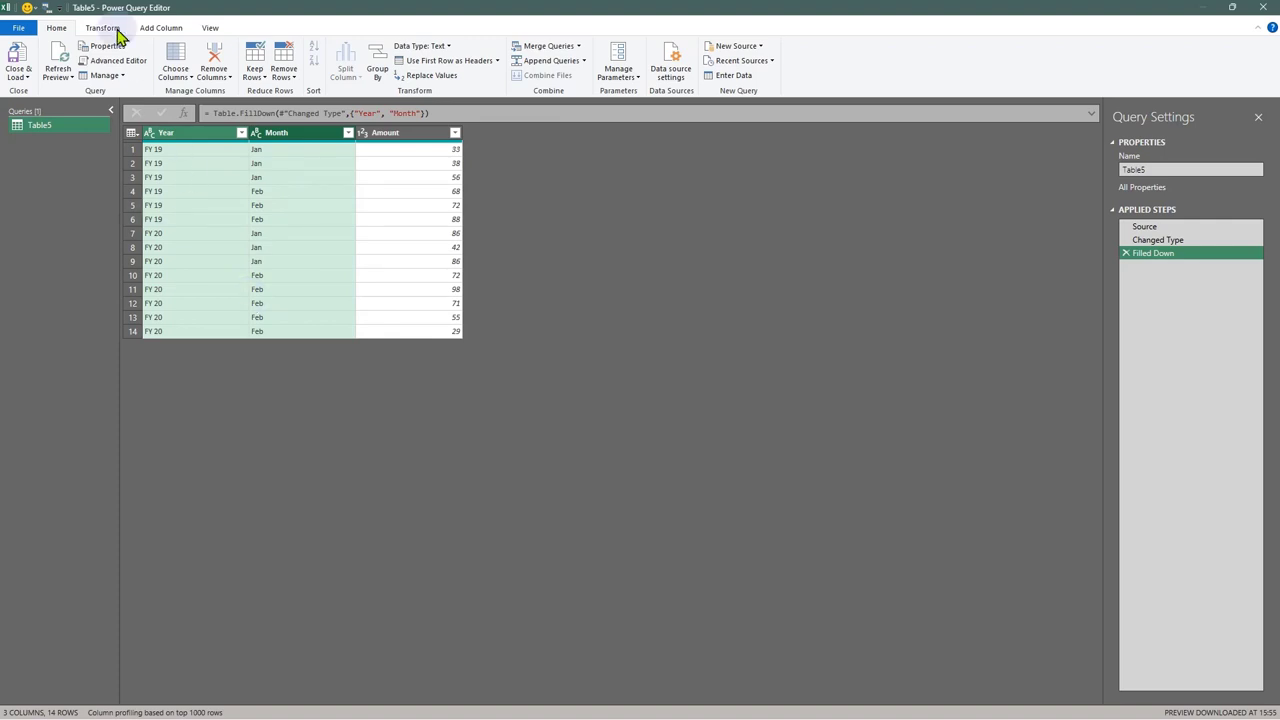
click(24, 62)
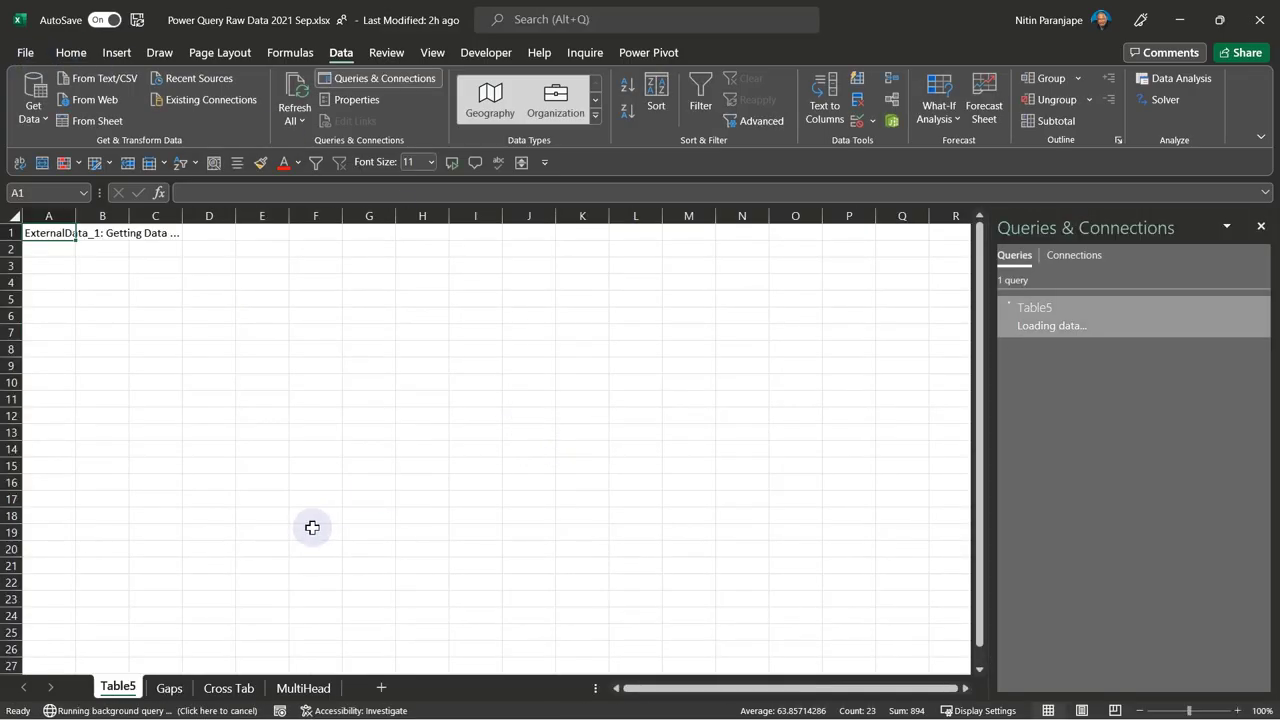
Compare the source table on the Gaps sheet with the query output on the Table5 sheet
click(169, 688)
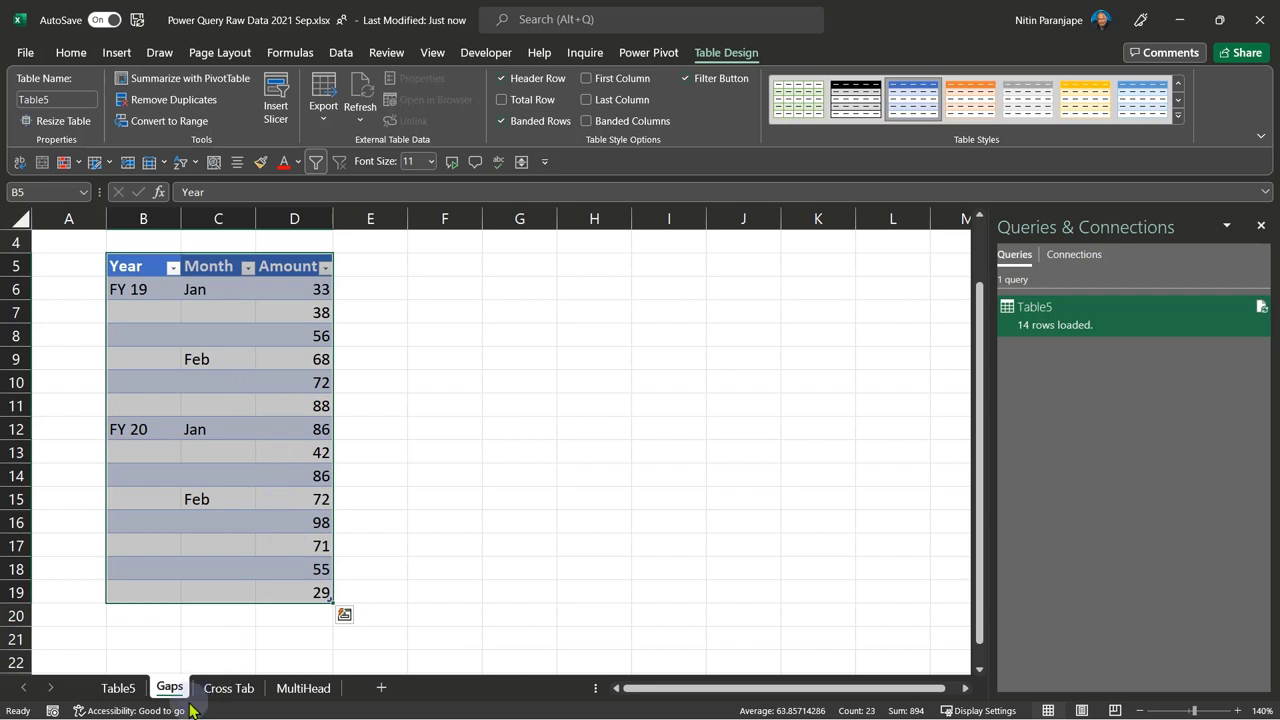
click(124, 689)
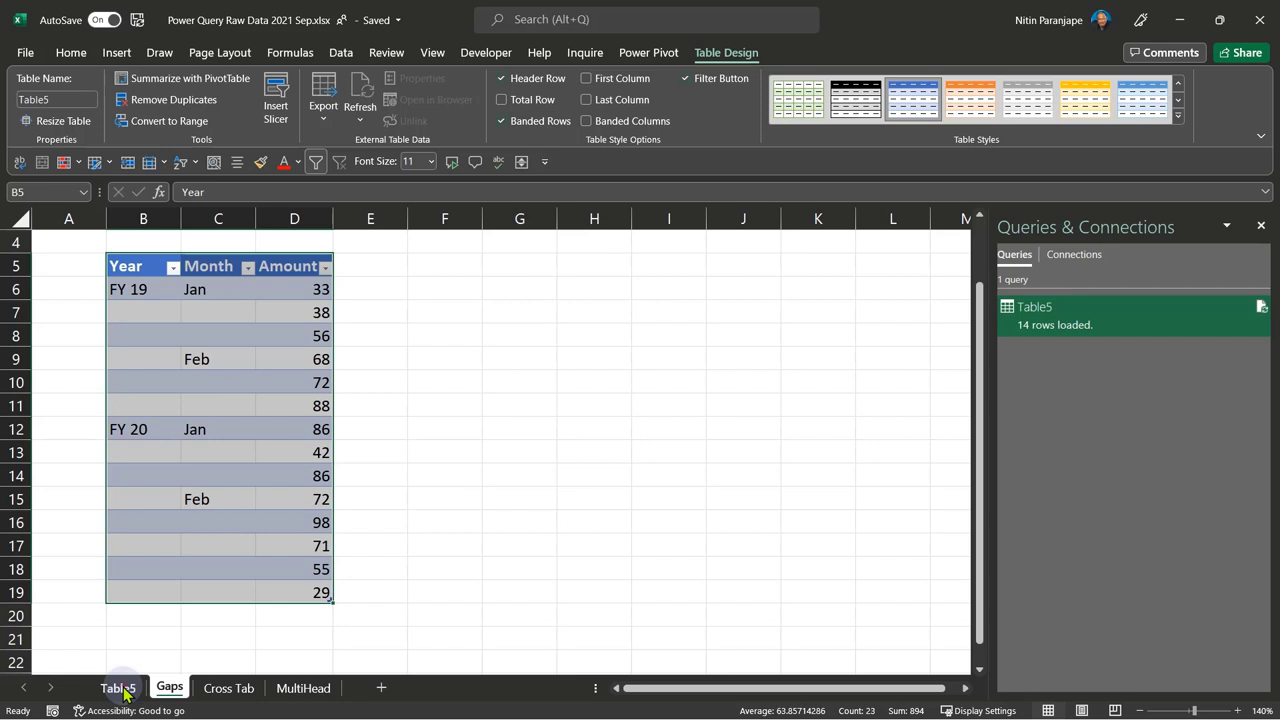
click(118, 688)
click(89, 382)
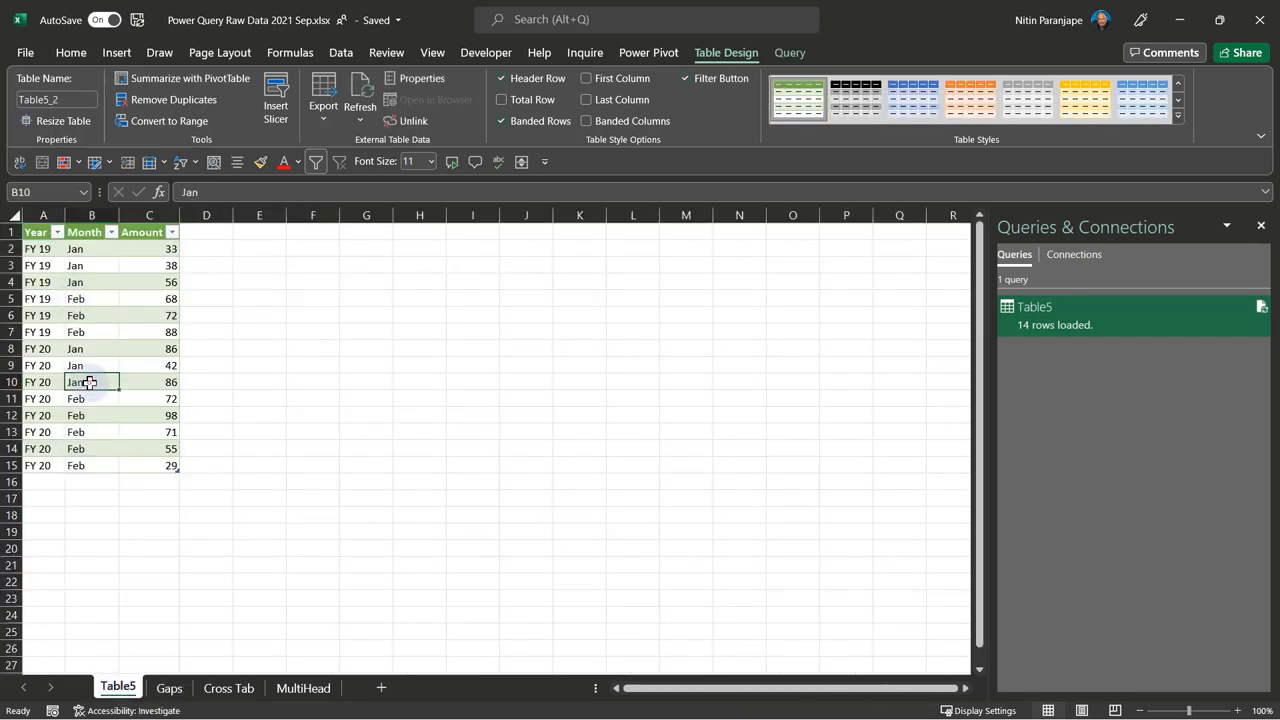
click(170, 688)
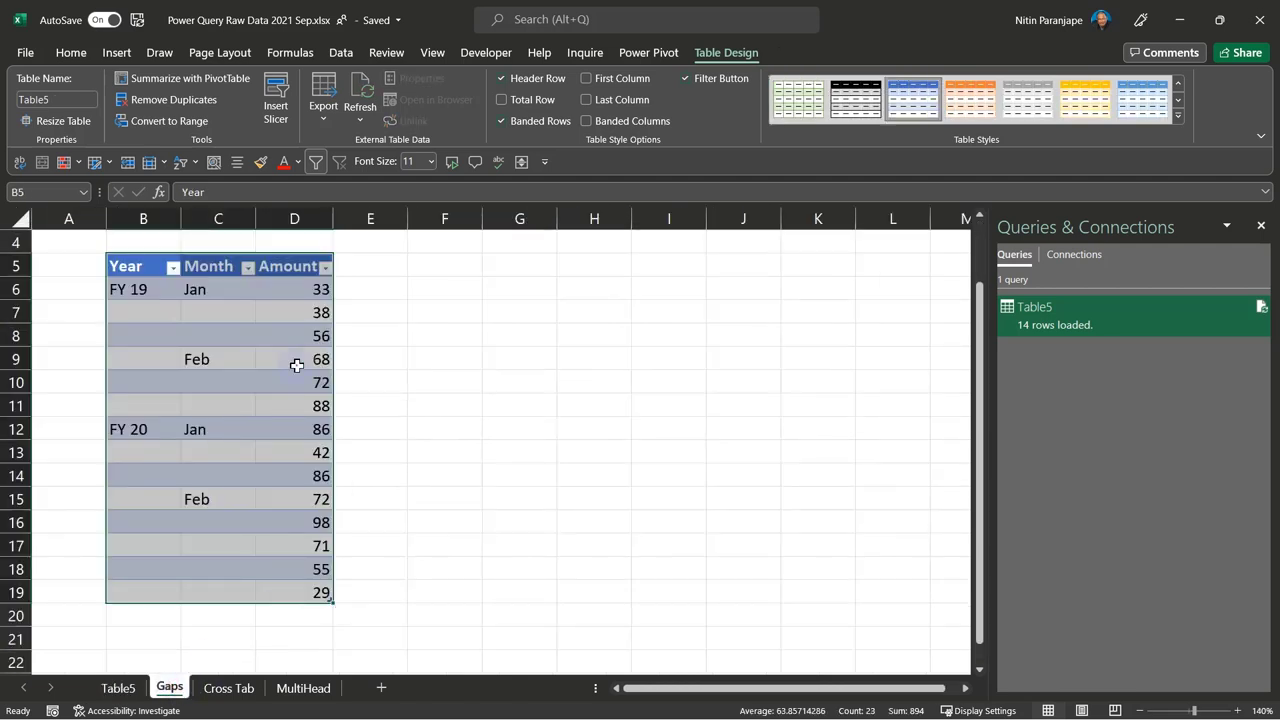
click(297, 365)
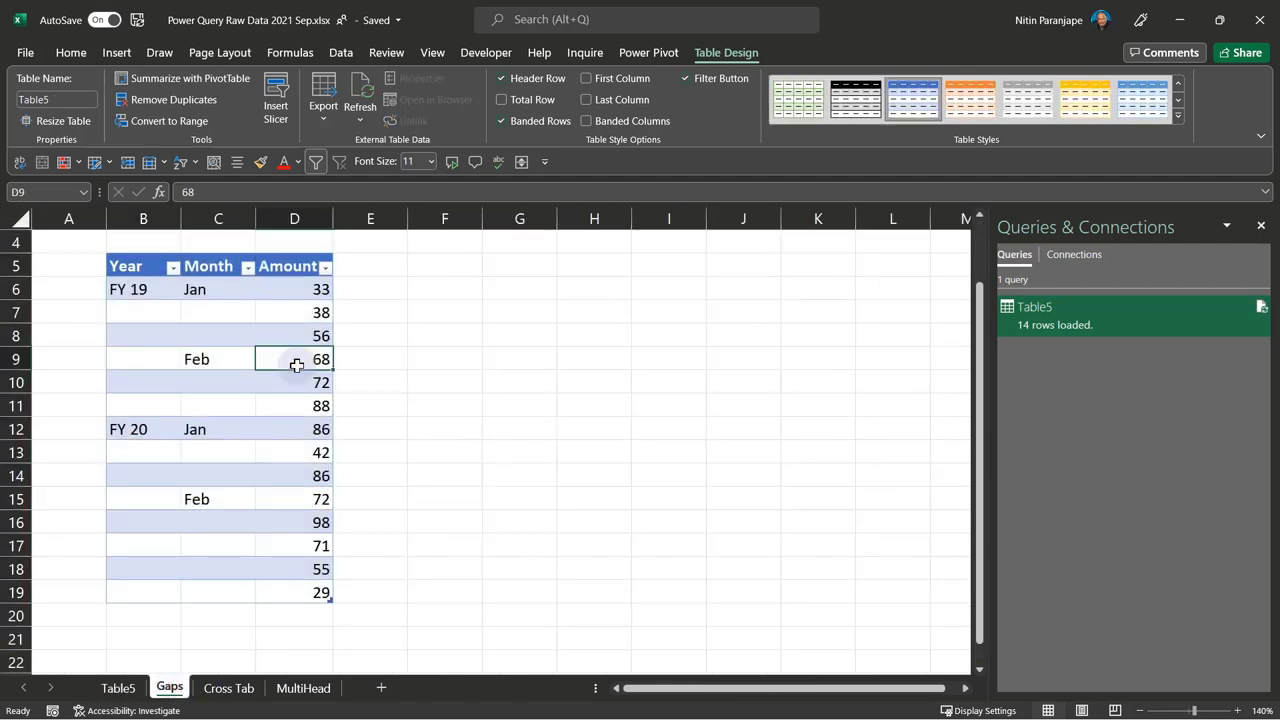
click(118, 688)
click(119, 419)
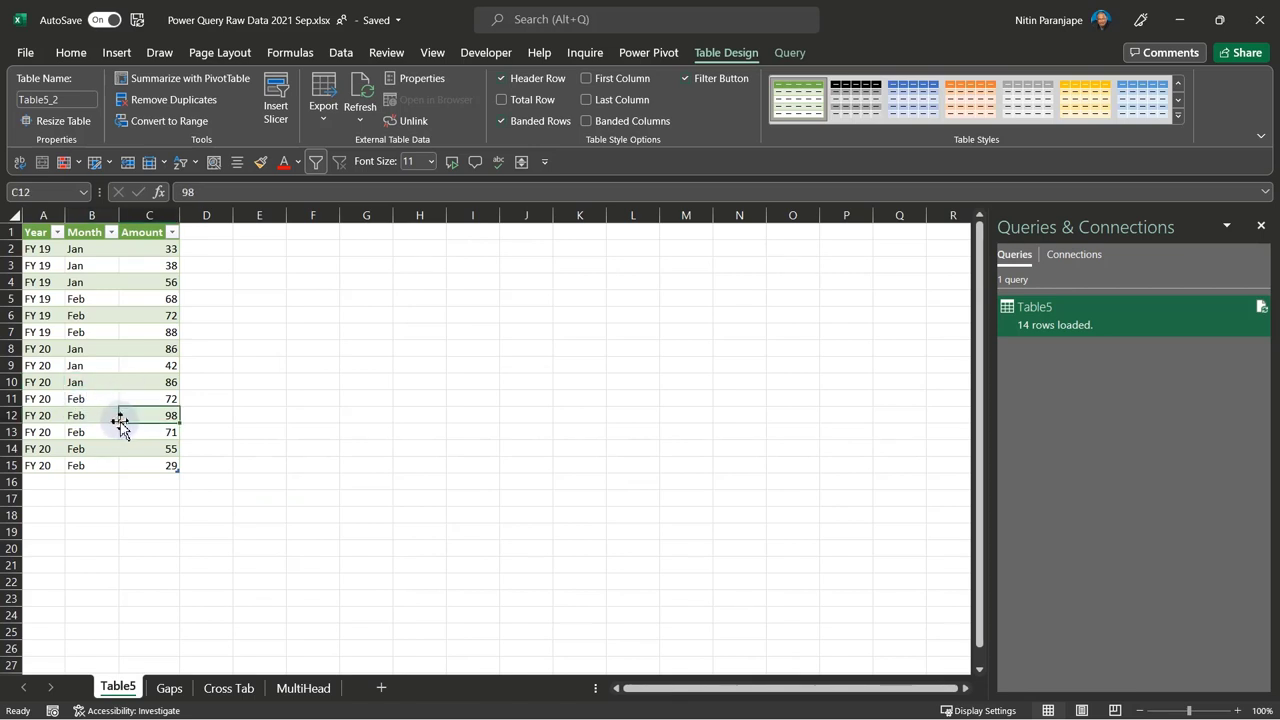
click(169, 688)
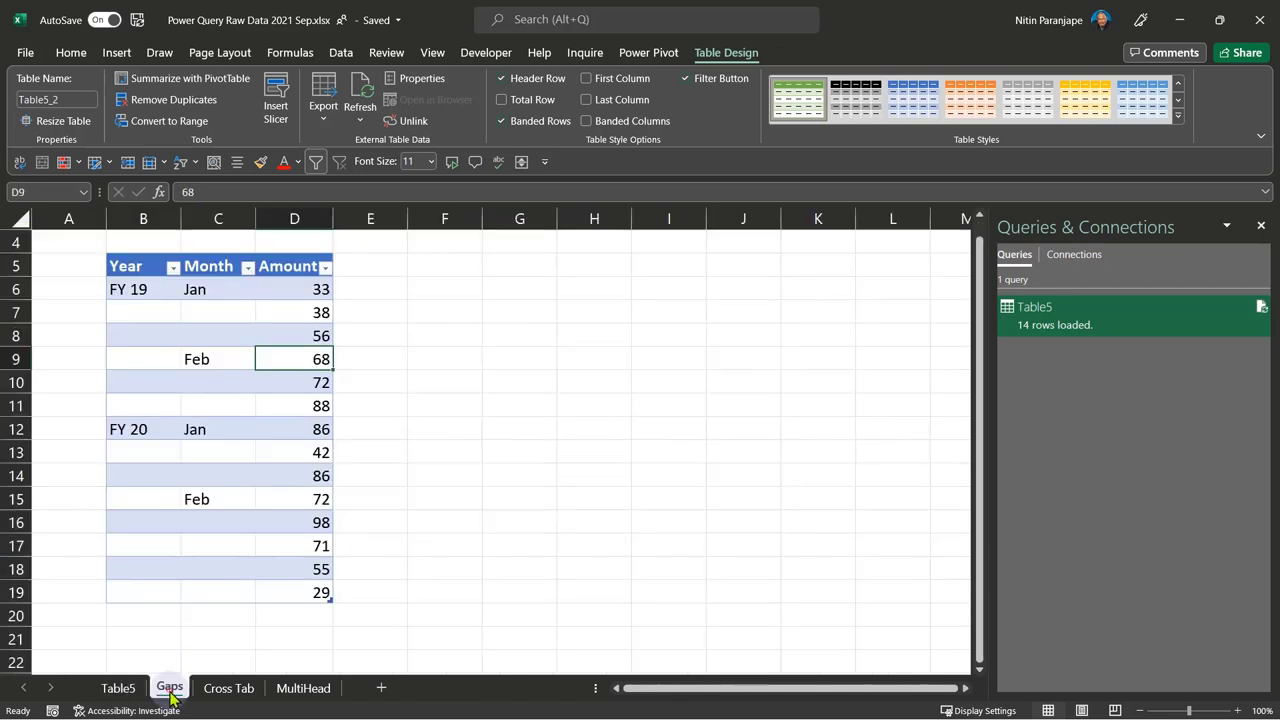
Examine the Gaps source table, the available data import sources and the gap-filled output on the Table5 sheet
click(290, 382)
click(340, 54)
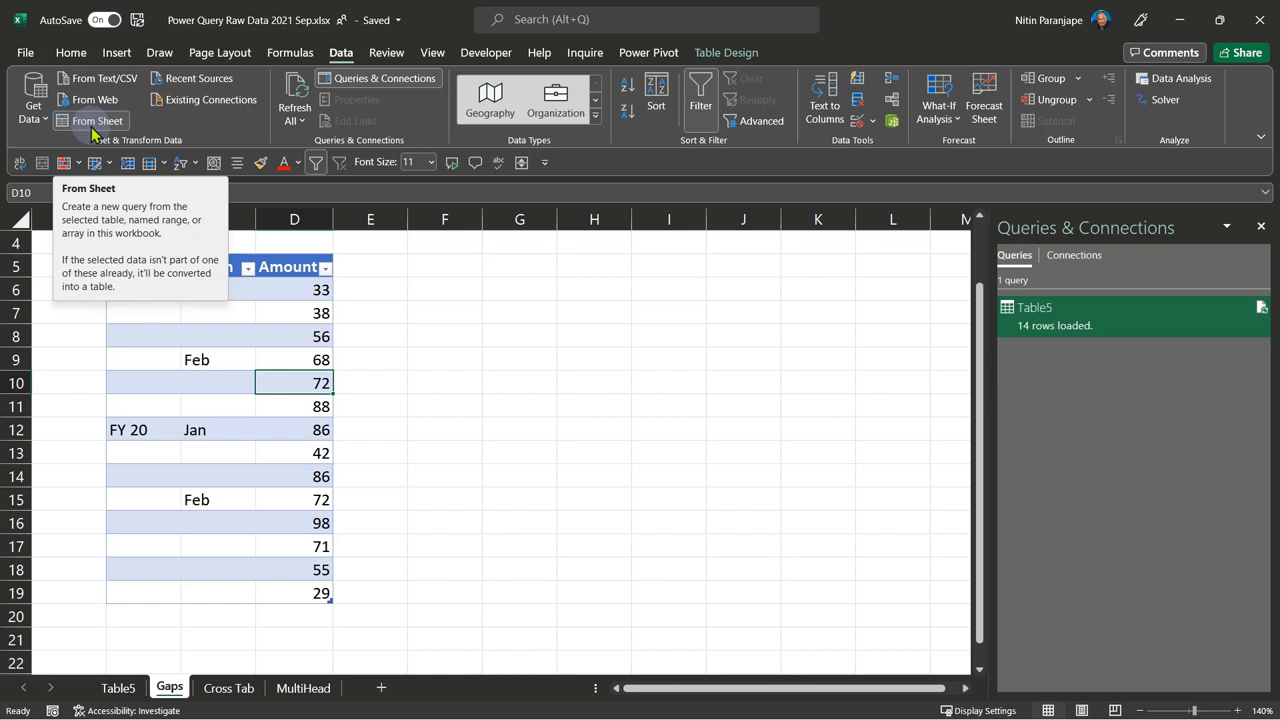
click(472, 335)
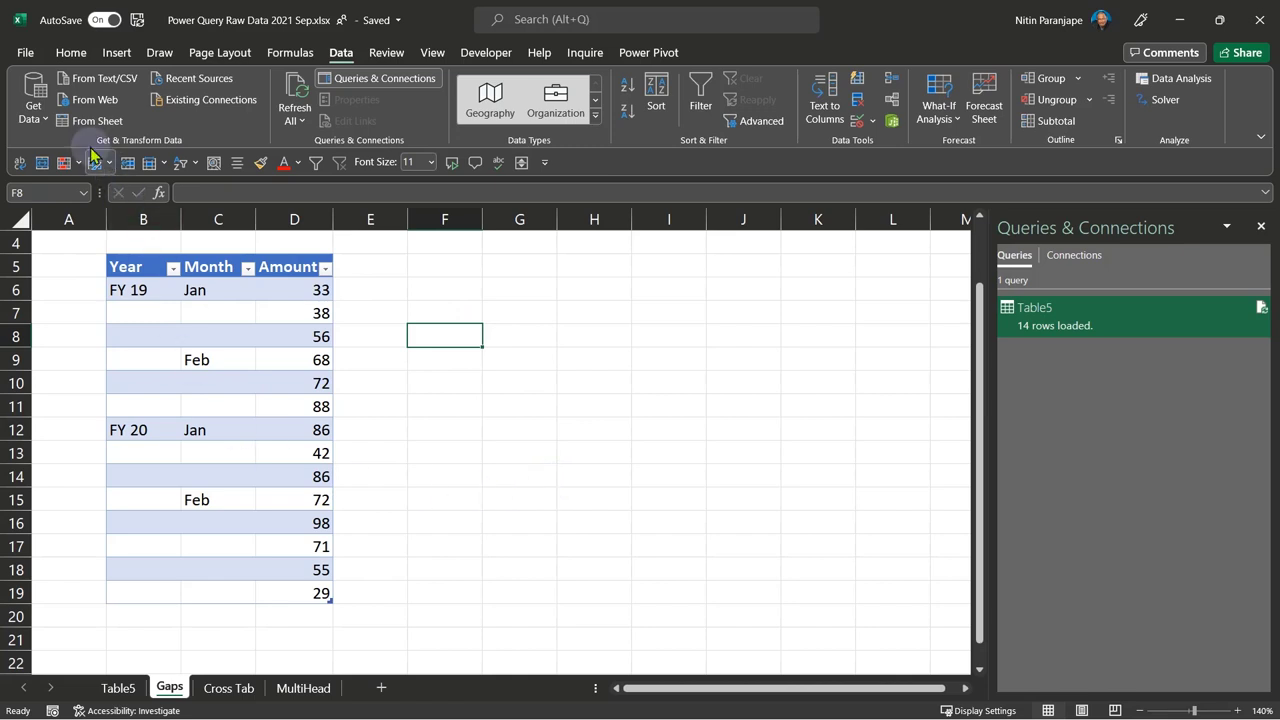
click(38, 119)
mouse_move(50, 148)
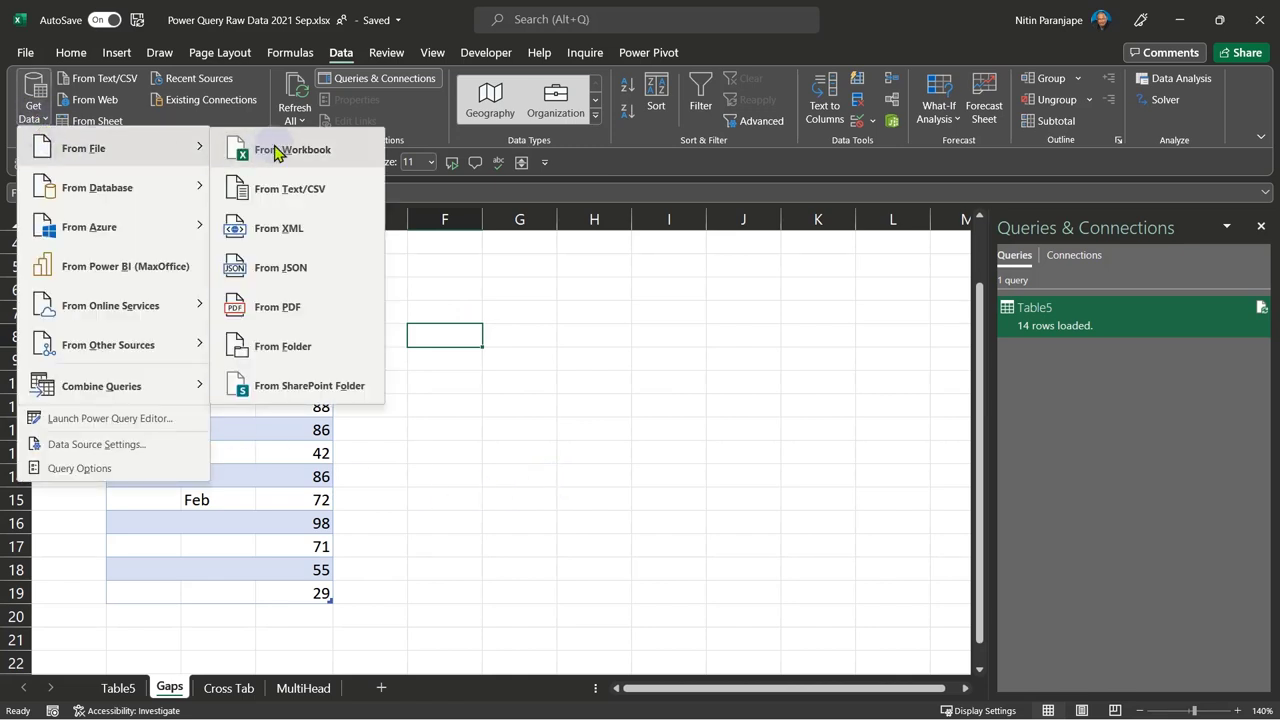
click(247, 530)
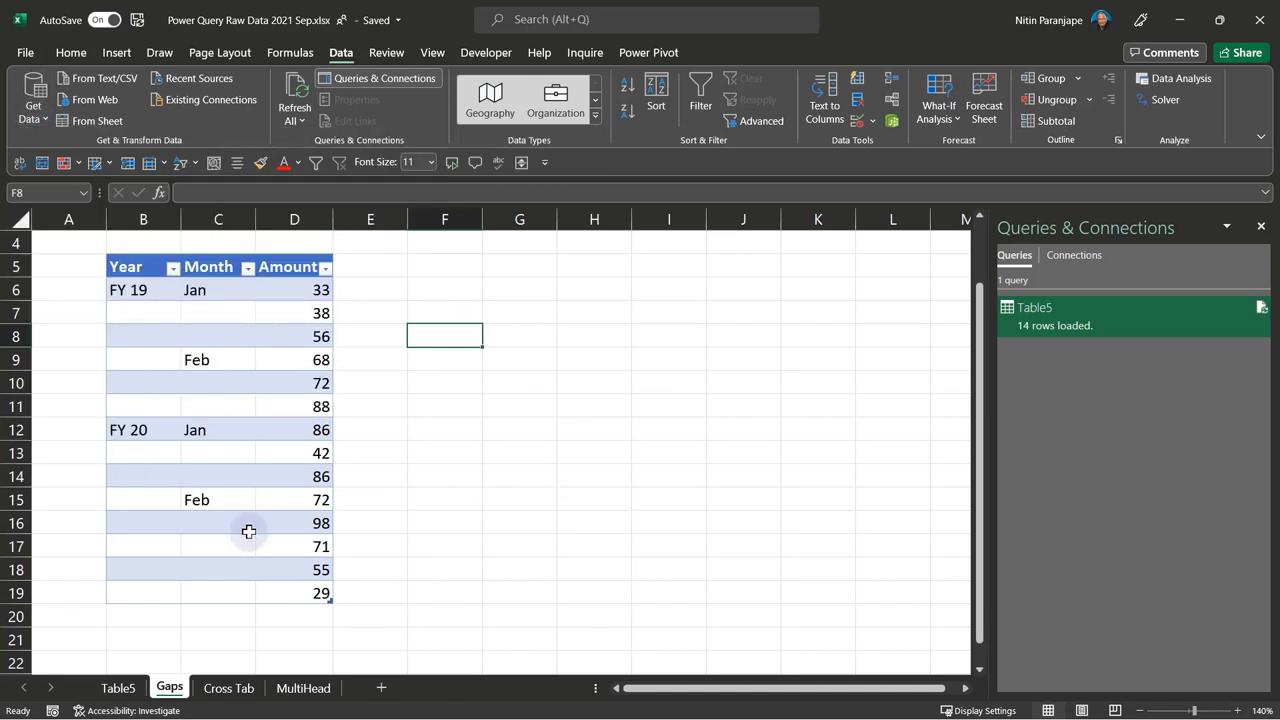
click(248, 530)
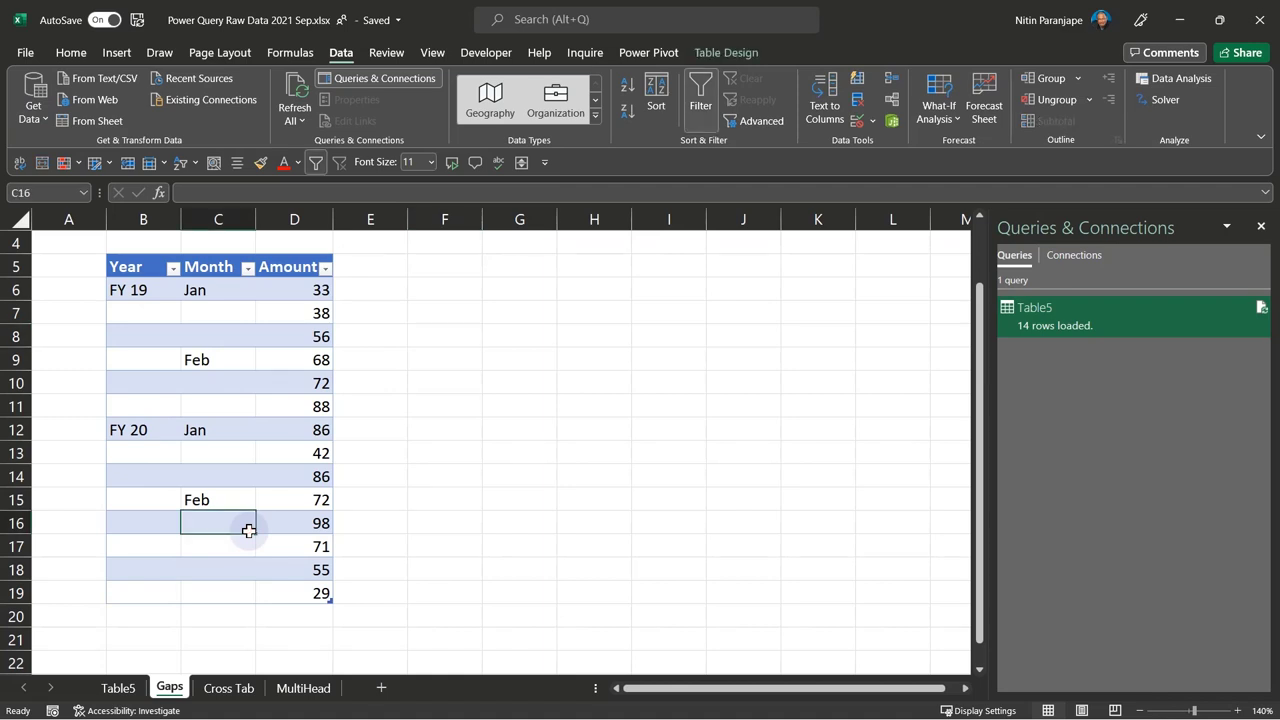
click(110, 689)
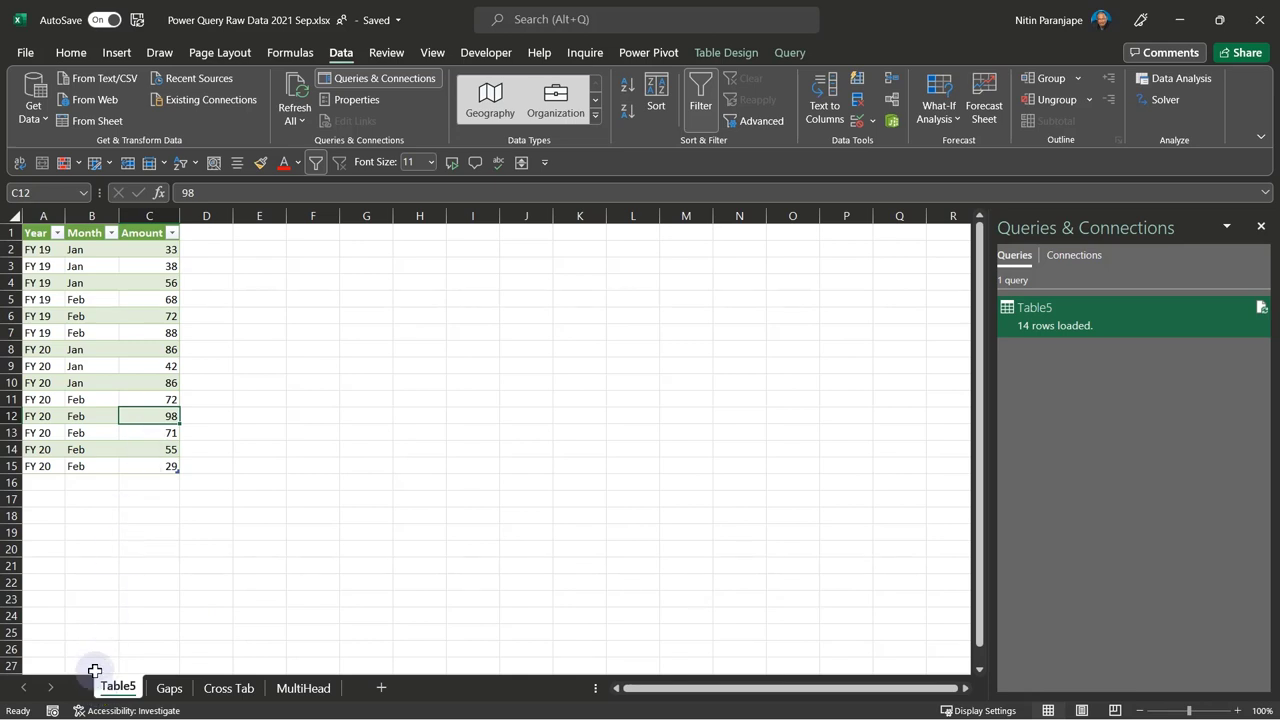
click(166, 689)
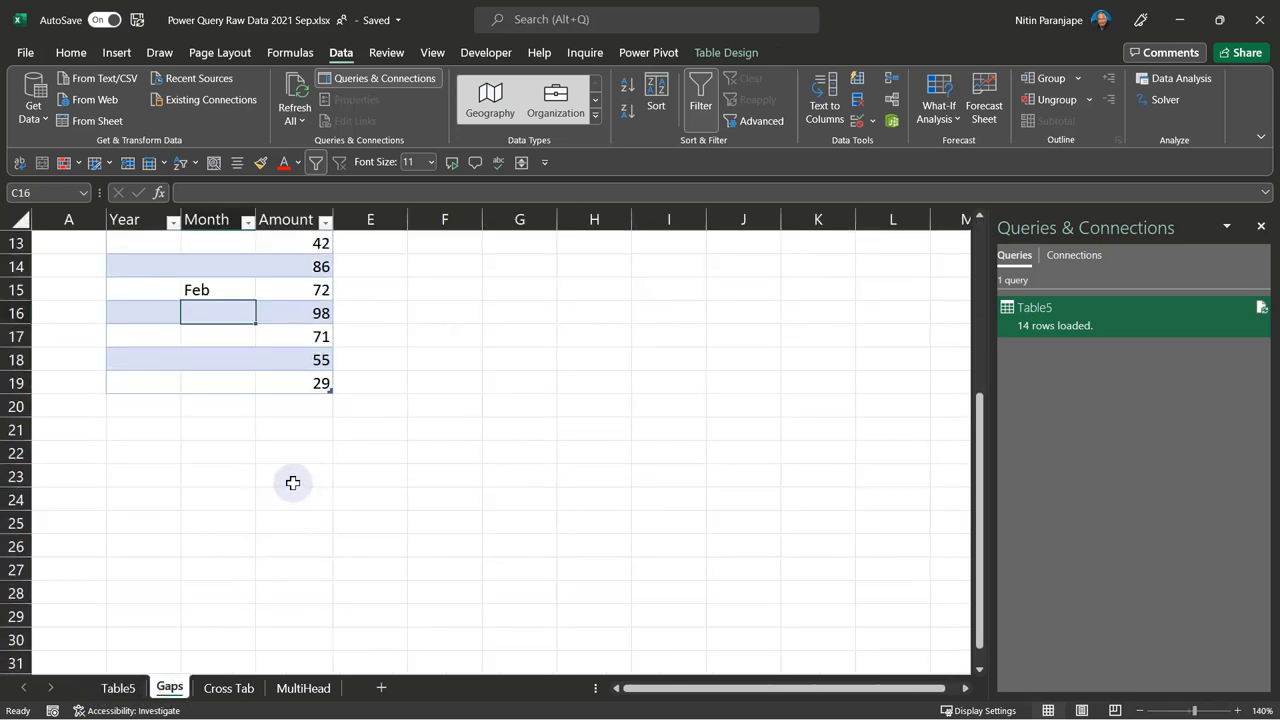
Copy the FY 20 block B12:D19 directly below the Gaps table at B20 and set the copied block's year to FY21
drag(117, 360, 274, 521)
key(ctrl+c)
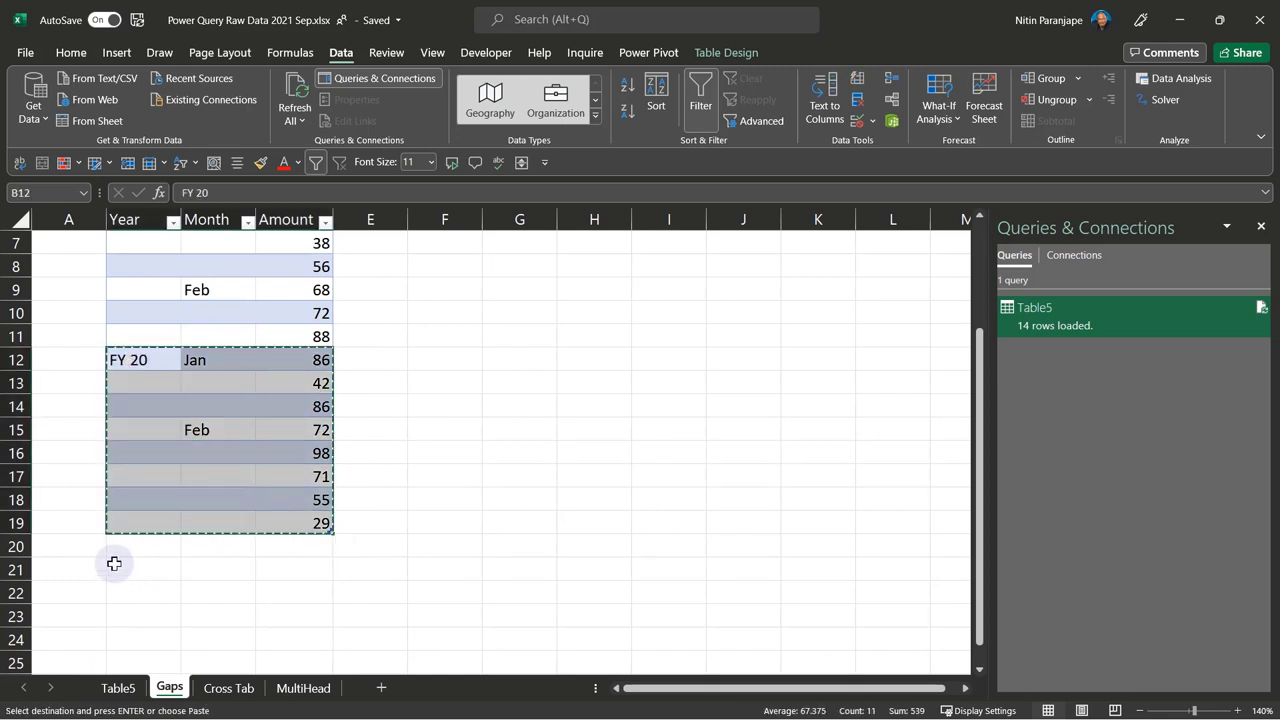
click(131, 551)
key(Return)
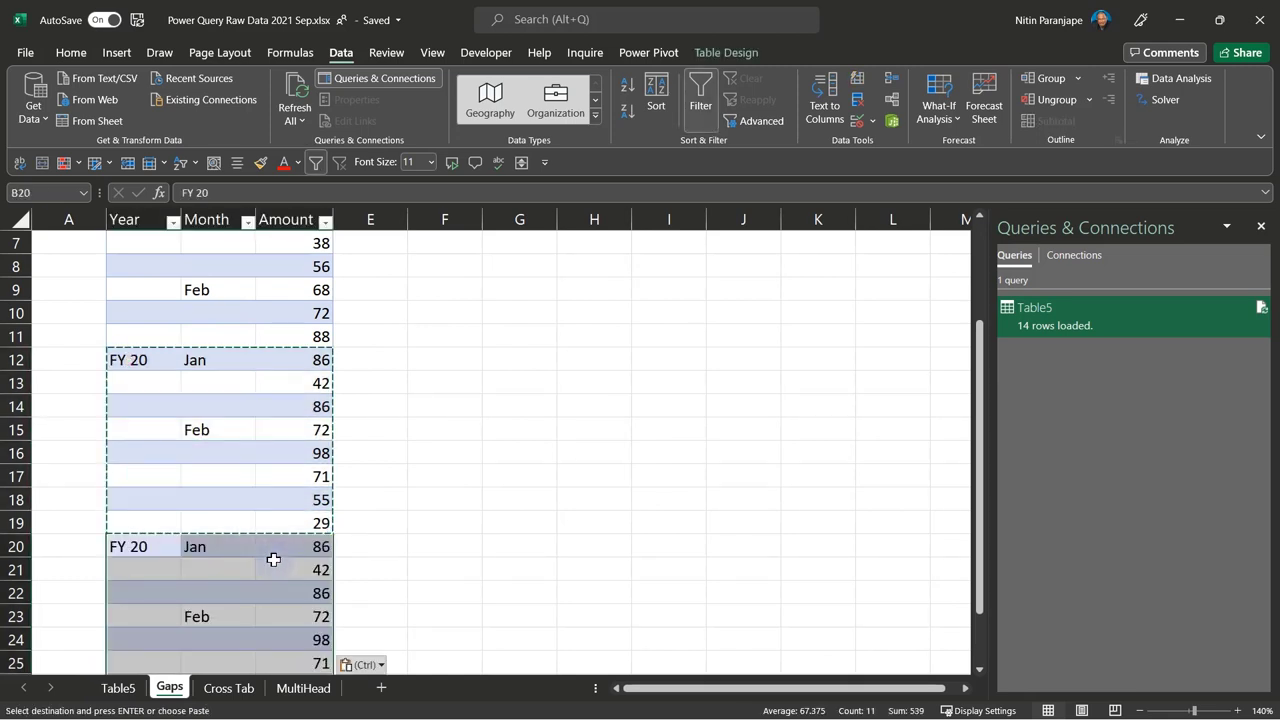
click(150, 546)
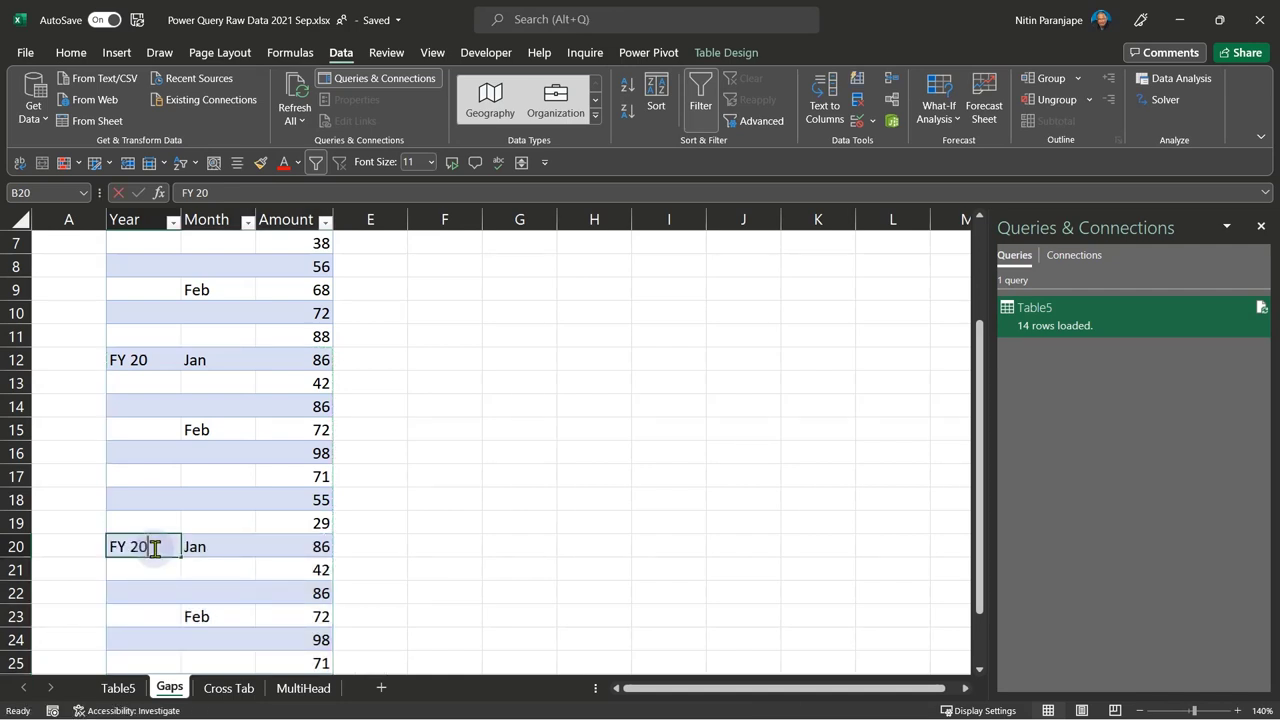
text(FY21)
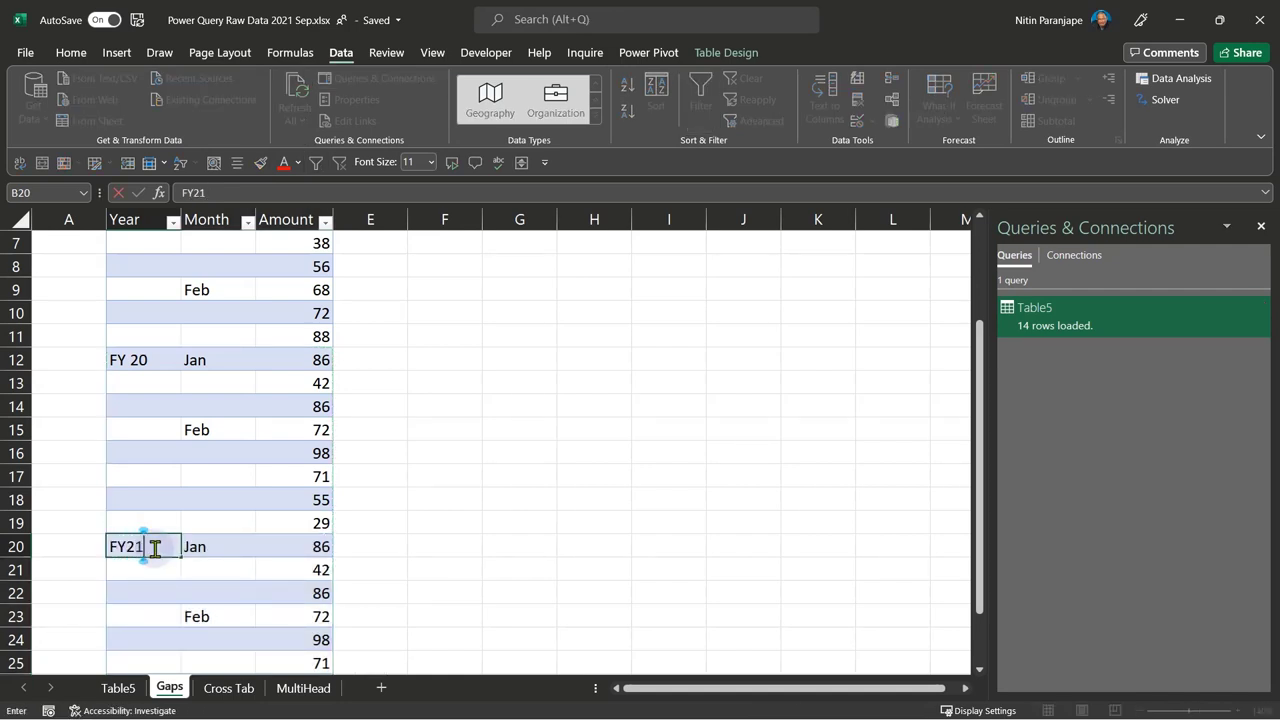
click(306, 451)
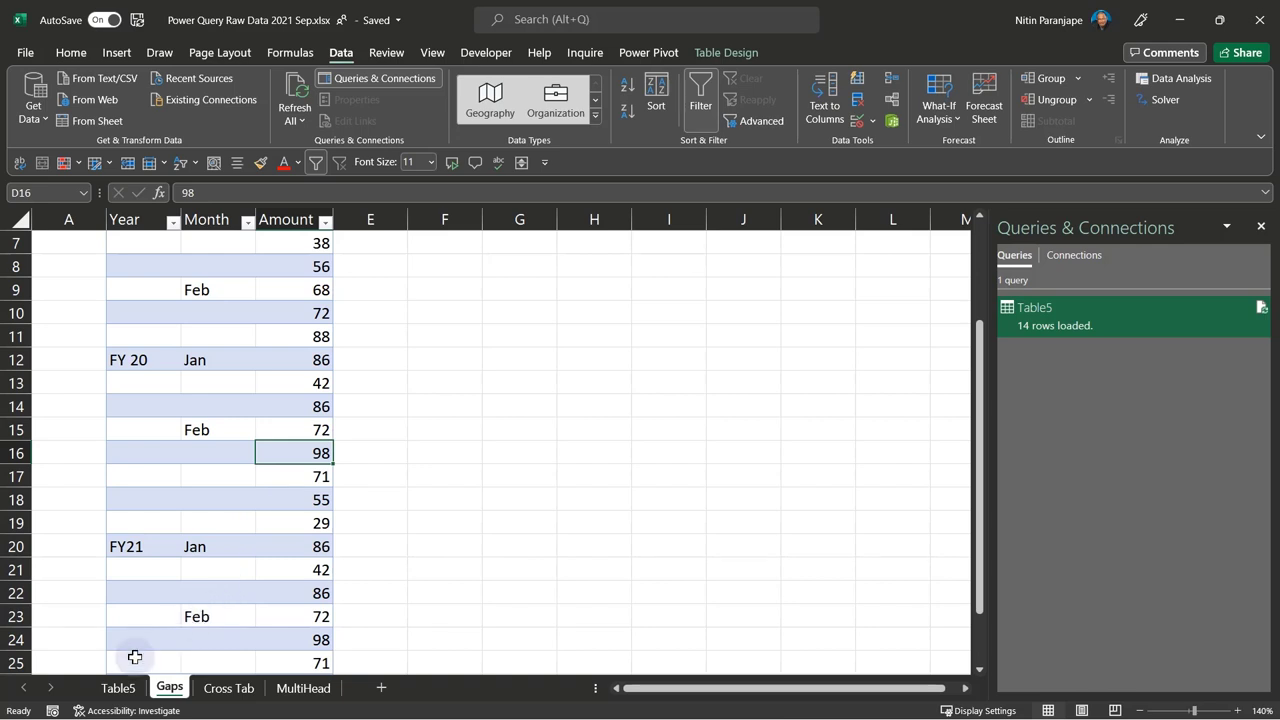
Refresh the query output on the Table5 sheet and delete that worksheet
click(117, 688)
right_click(88, 364)
click(105, 358)
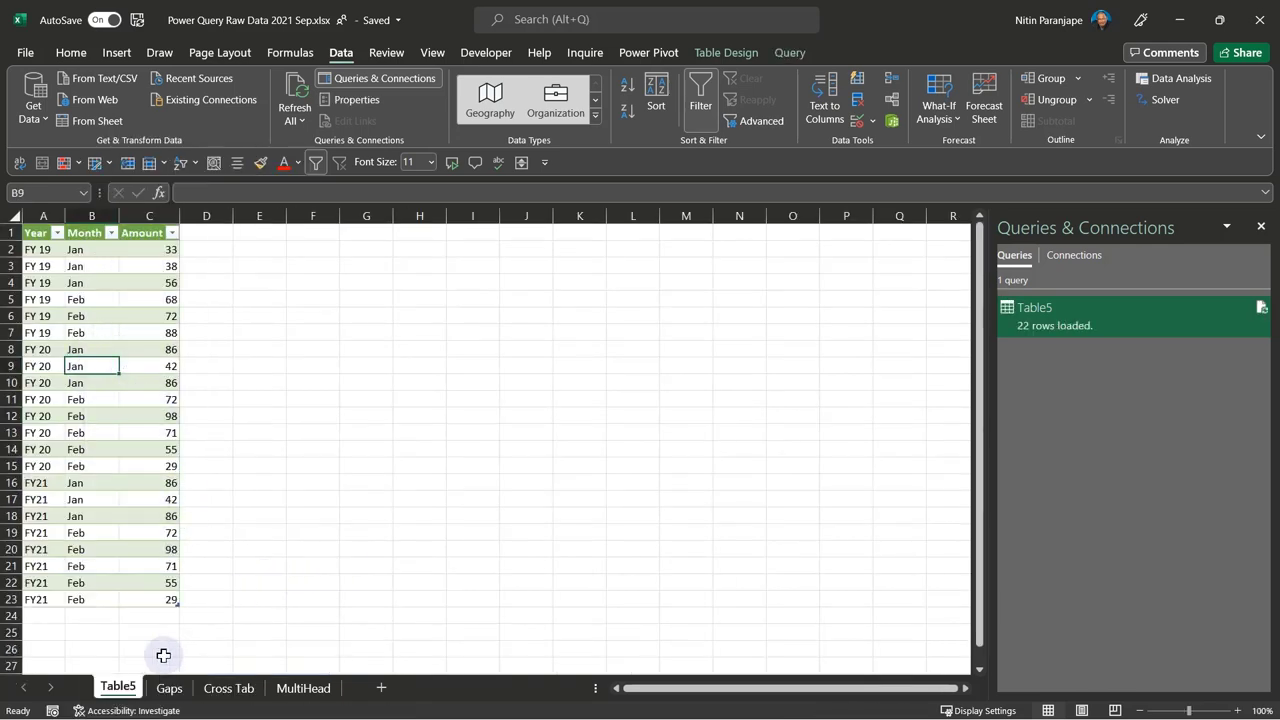
key(d)
key(Return)
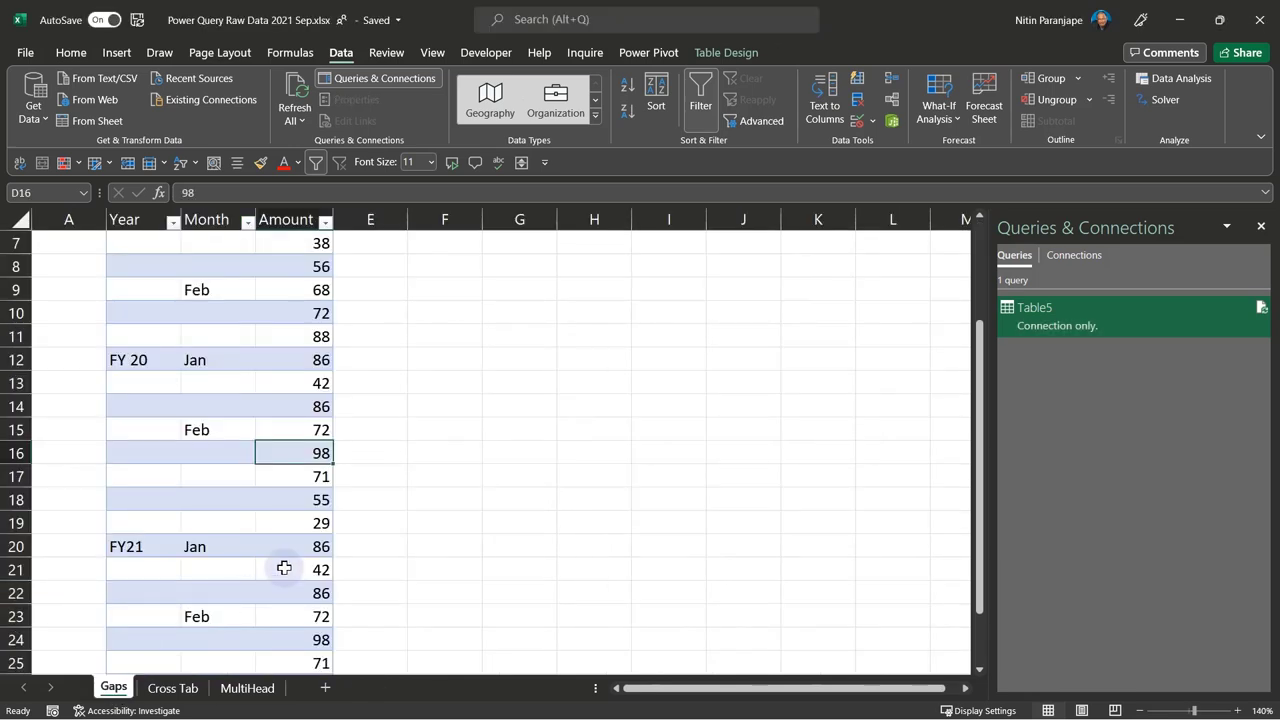
Examine the South table on the Cross Tab sheet, including its product rows, month headers and value cells
click(177, 688)
drag(285, 290, 577, 357)
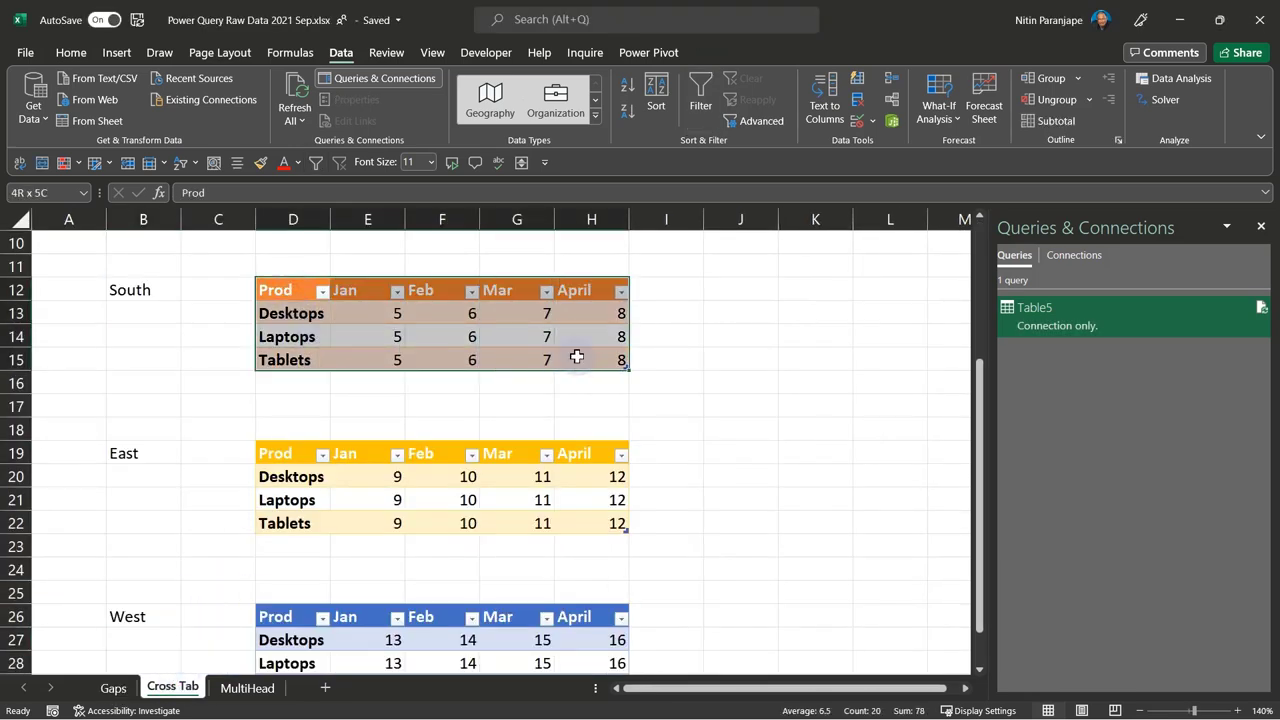
drag(320, 323, 594, 357)
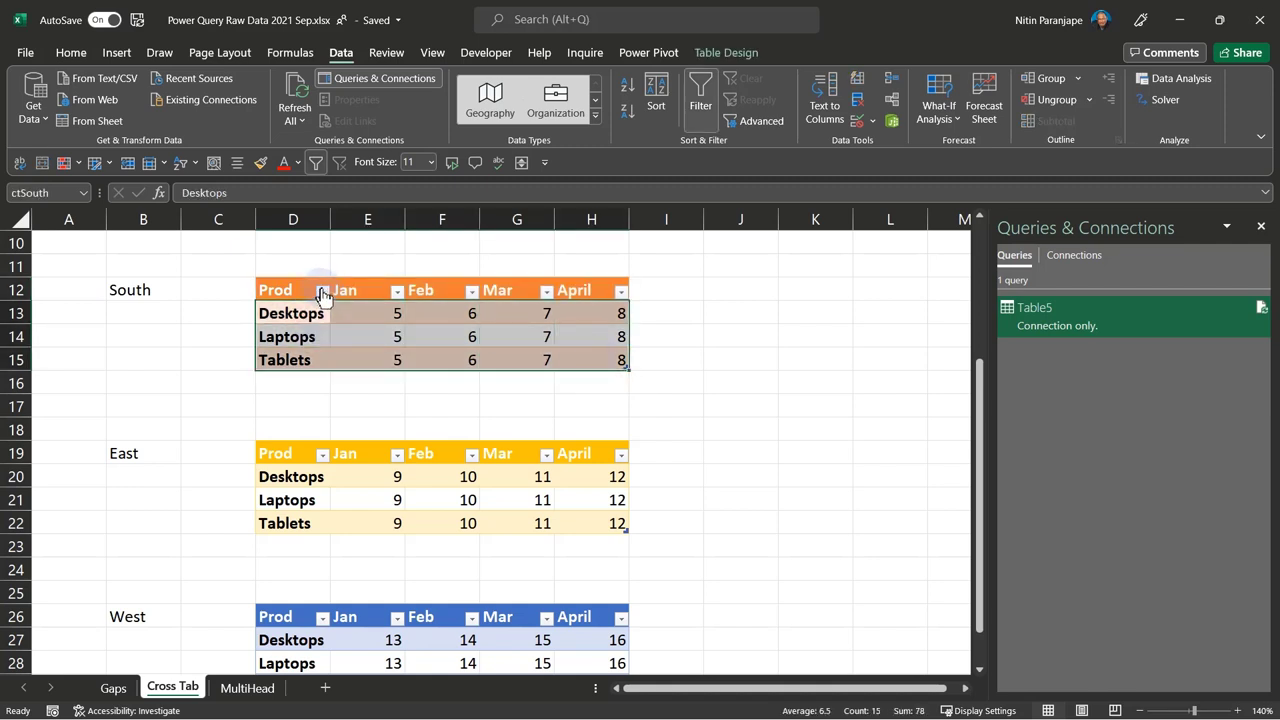
drag(350, 285, 580, 361)
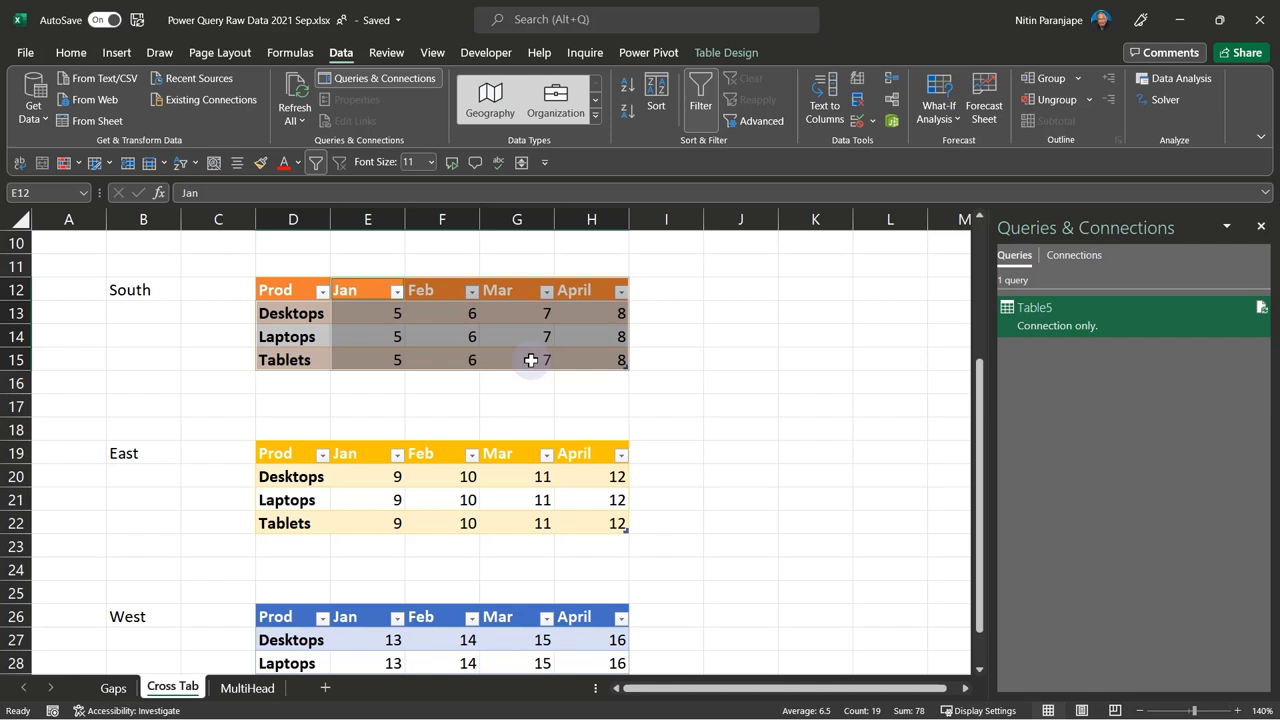
click(371, 337)
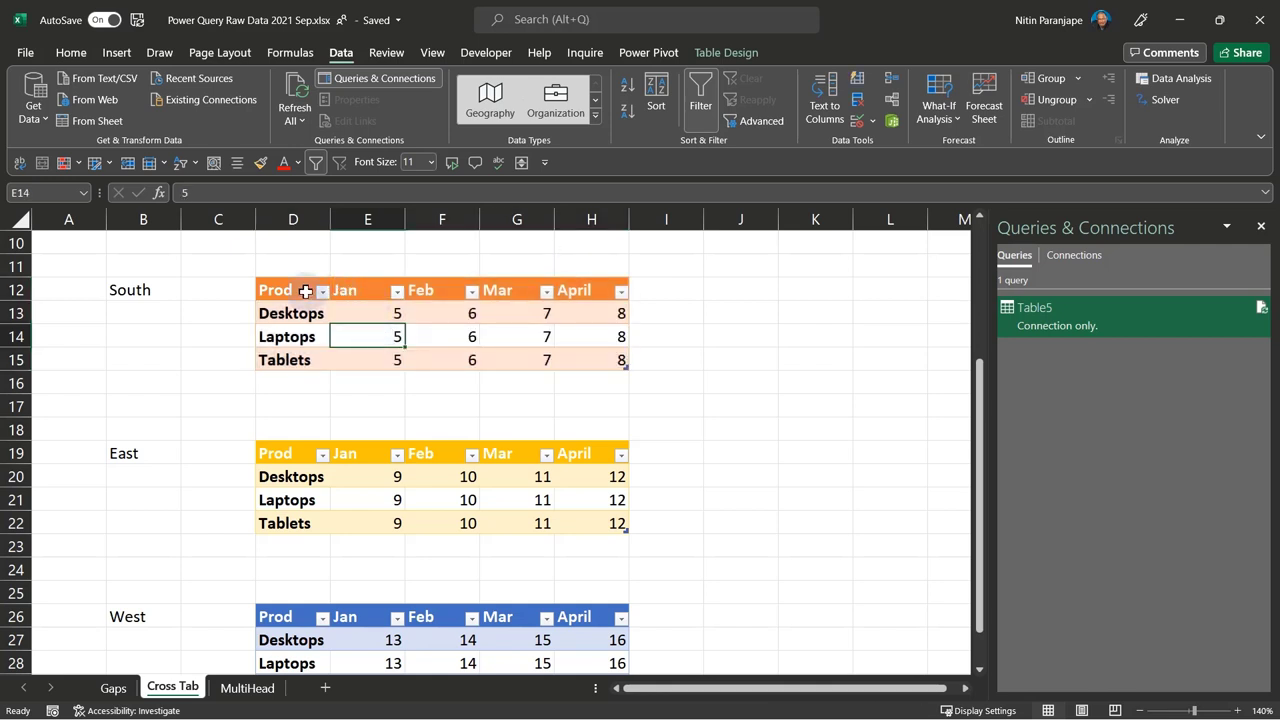
drag(305, 292, 600, 357)
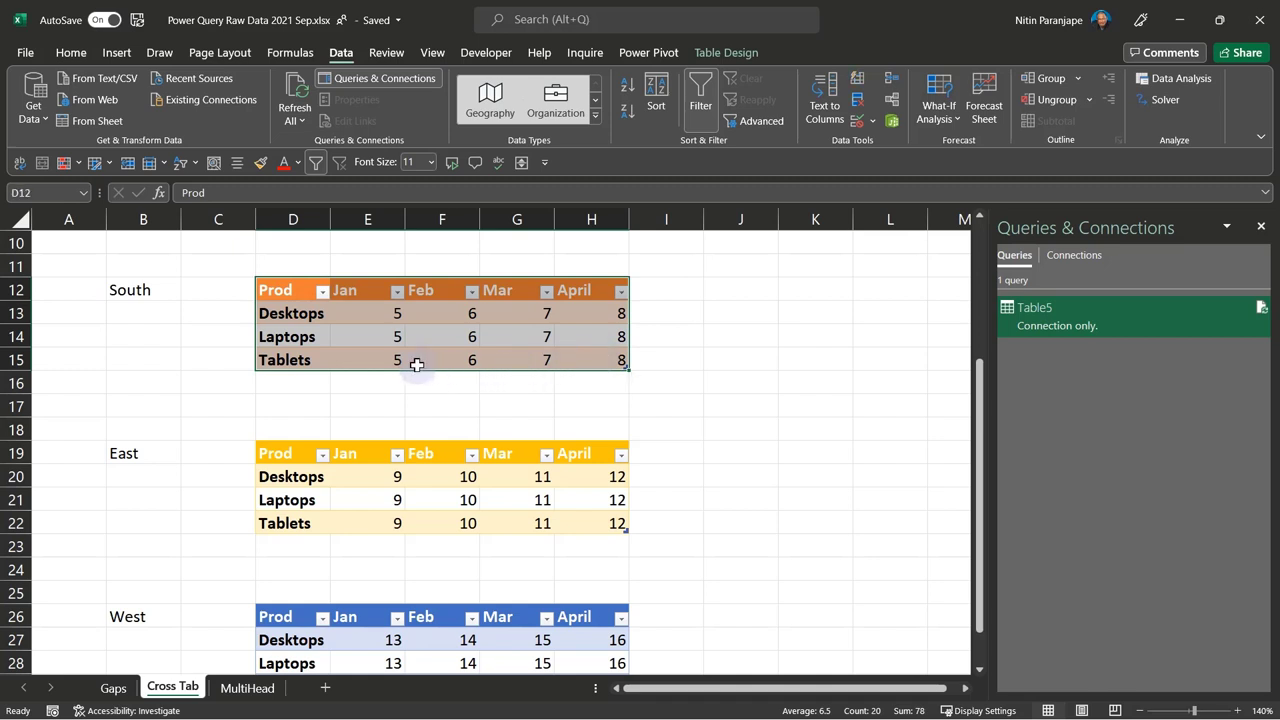
drag(286, 297, 290, 350)
click(372, 287)
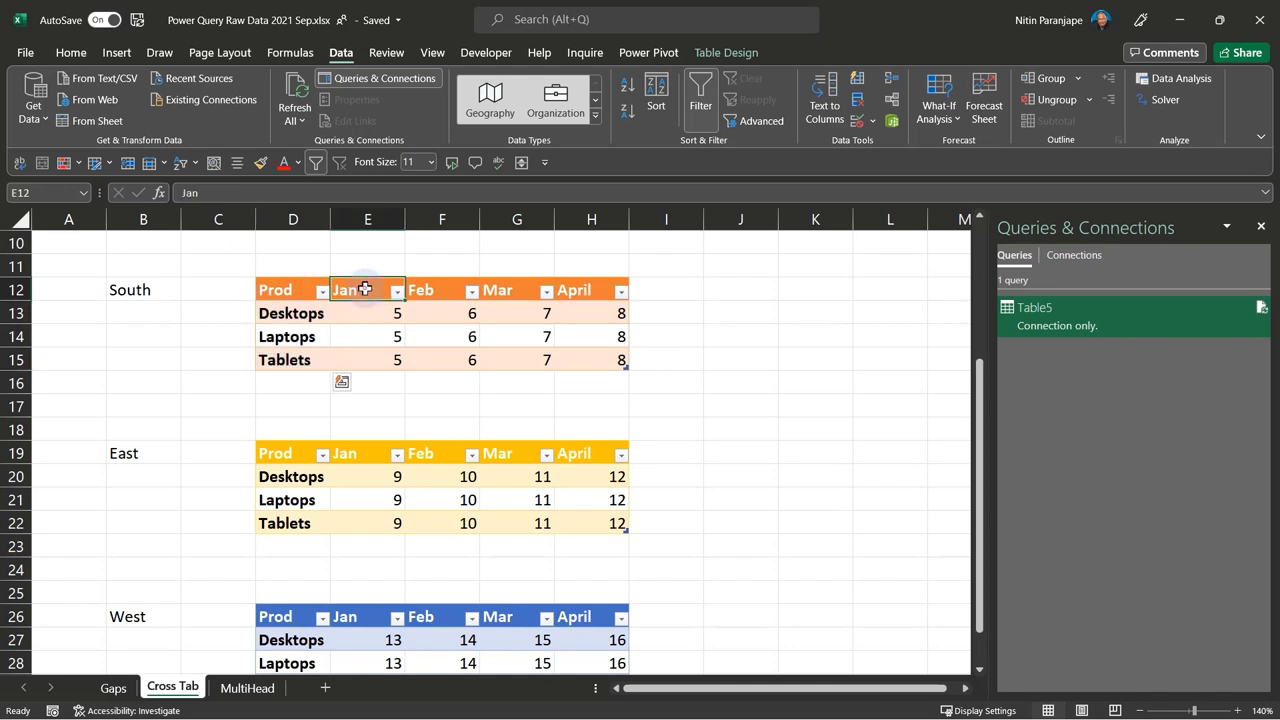
click(432, 292)
click(519, 297)
click(567, 290)
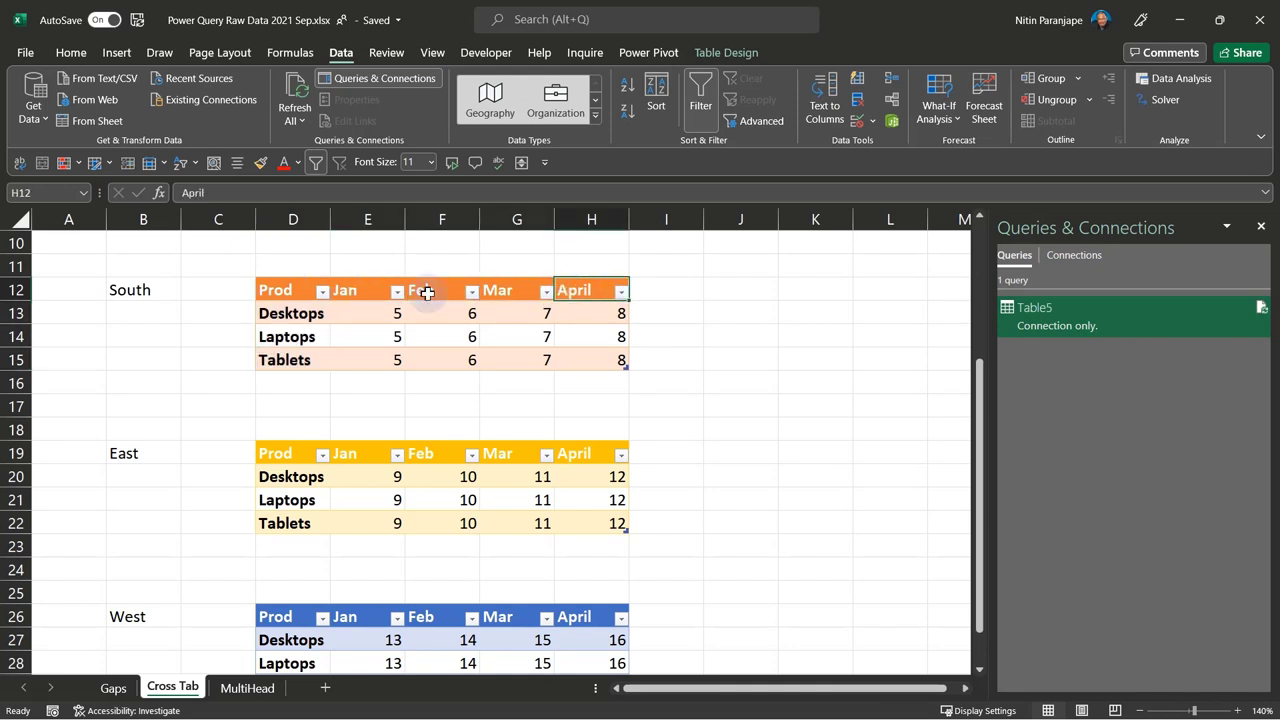
drag(348, 289, 576, 285)
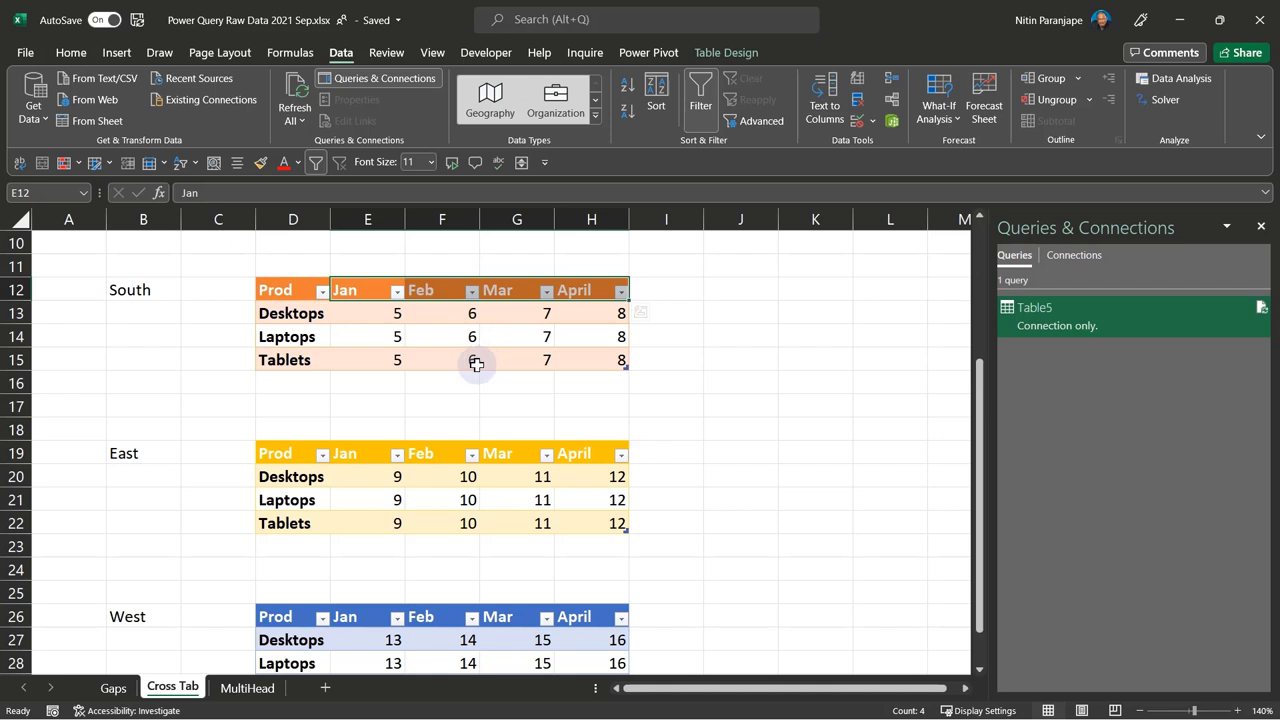
drag(272, 289, 574, 356)
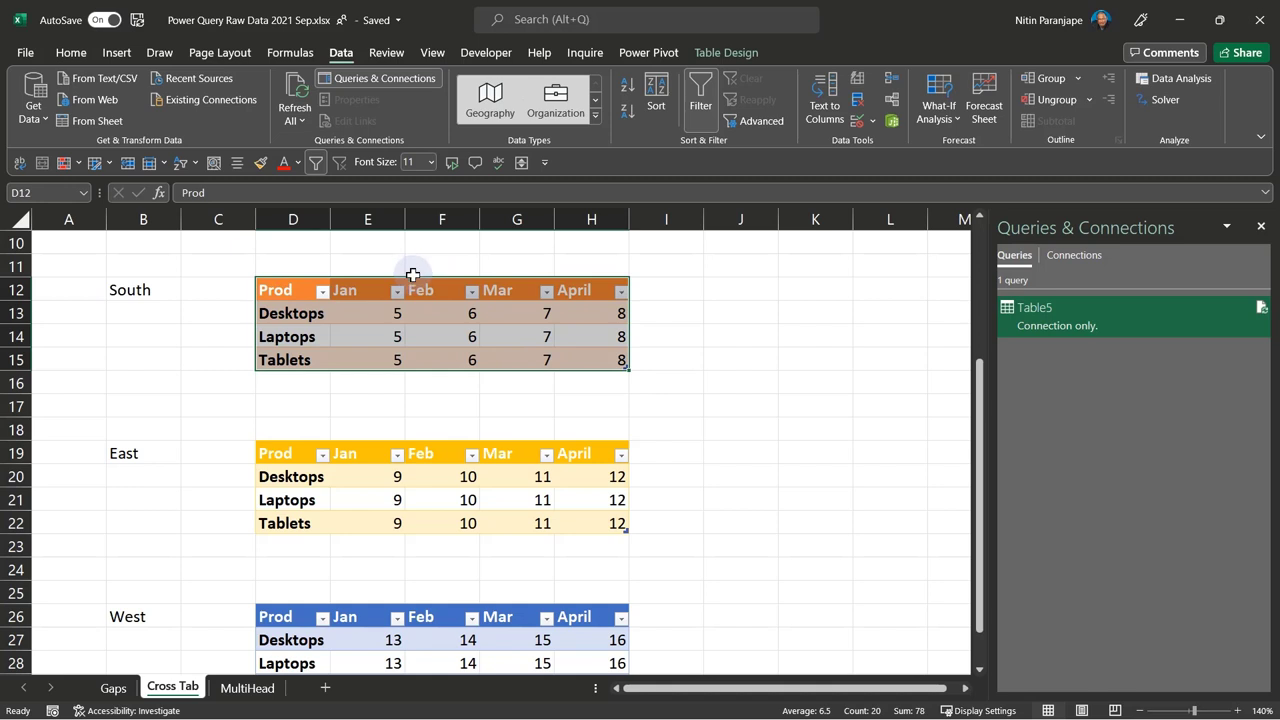
click(312, 315)
drag(340, 315, 594, 306)
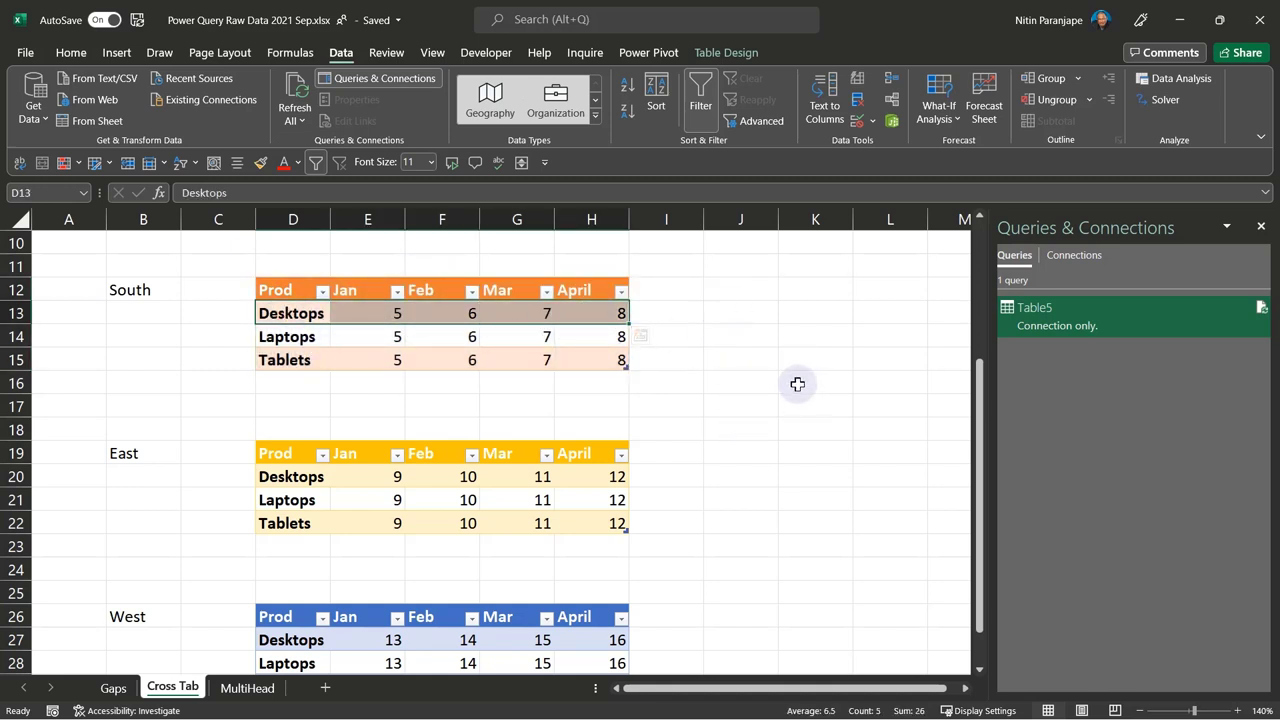
Create a new Power Query query from the South cross-tab table D12:H15
click(335, 336)
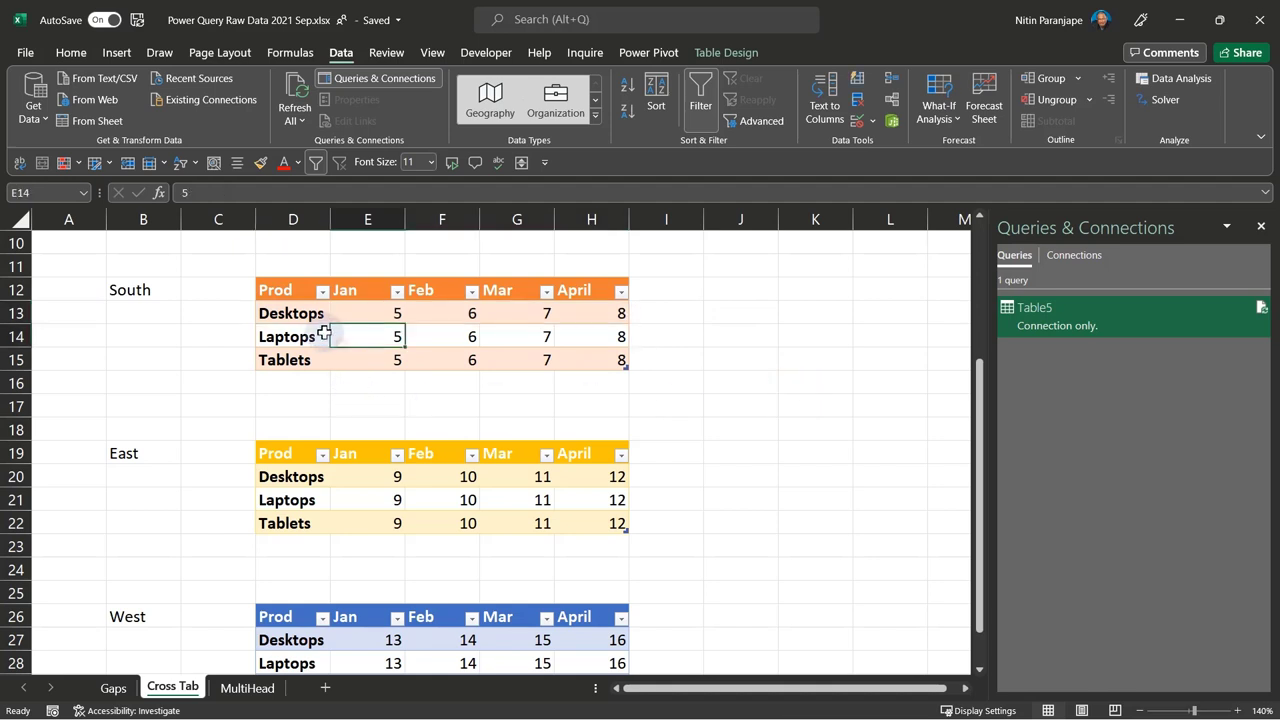
drag(291, 289, 569, 357)
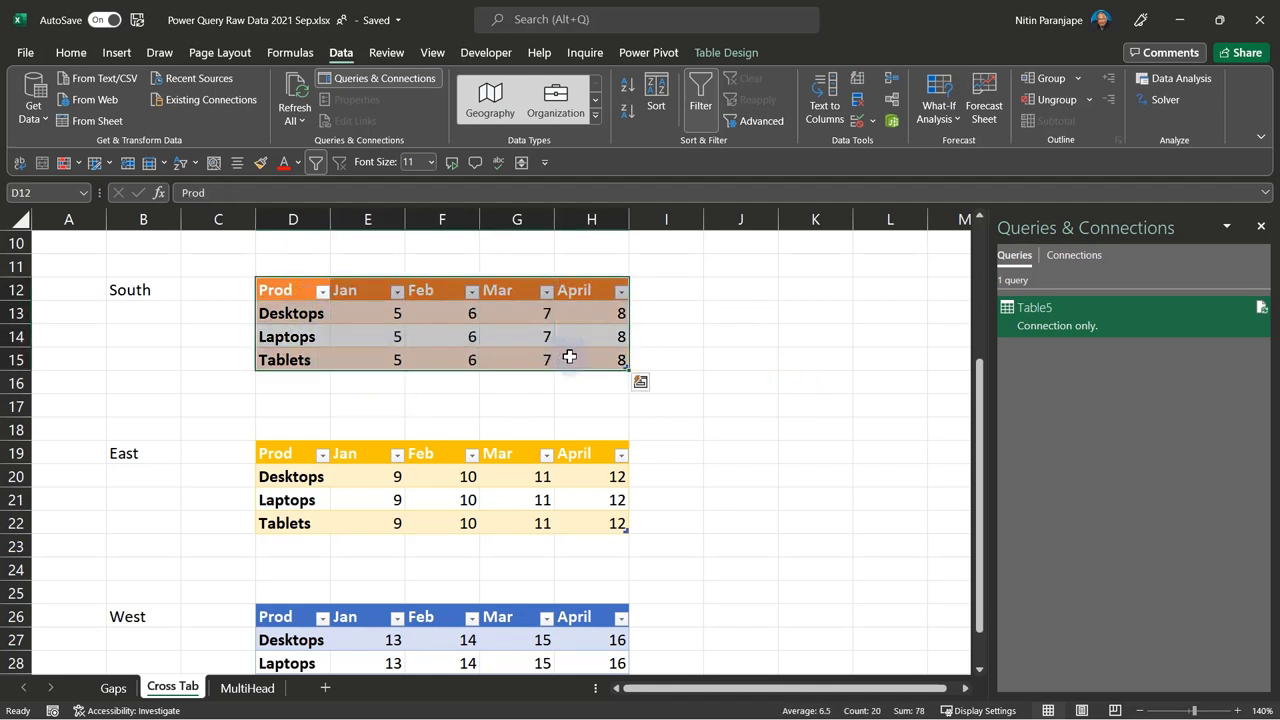
click(99, 122)
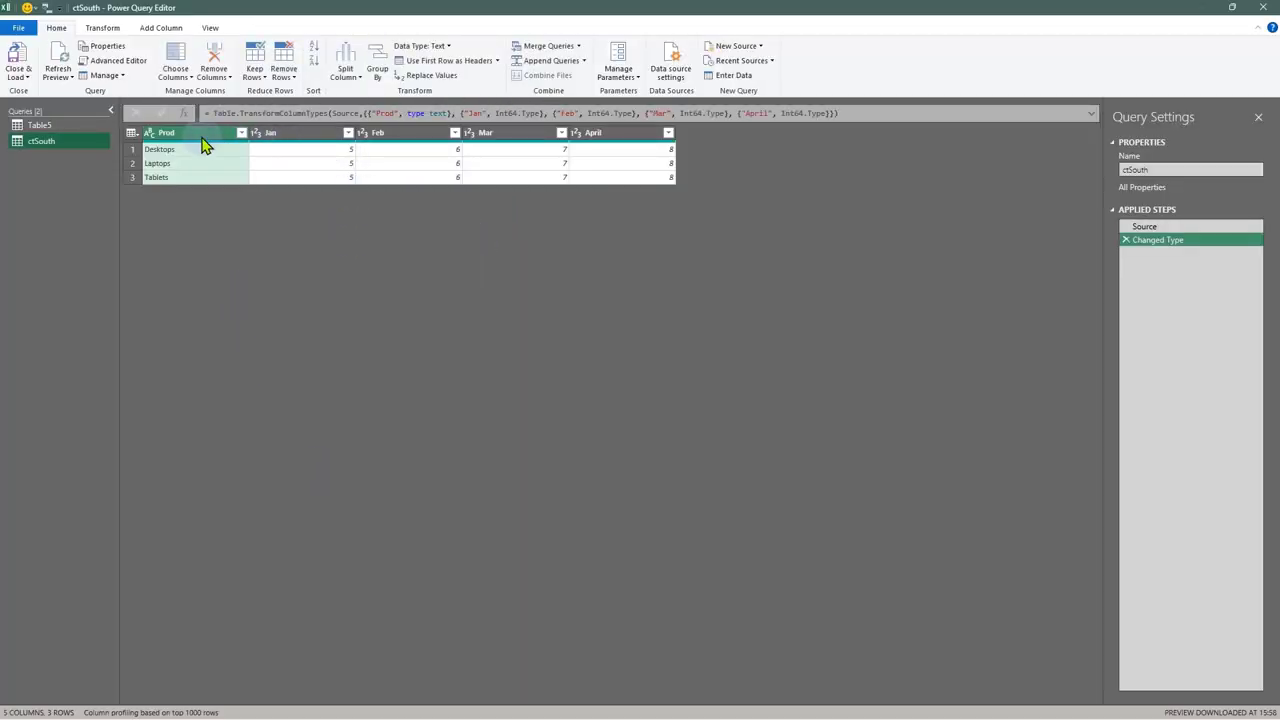
Try unpivoting the Jan, Feb, Mar and April columns of the ctSouth query, and delete the Unpivoted Columns step
click(300, 138)
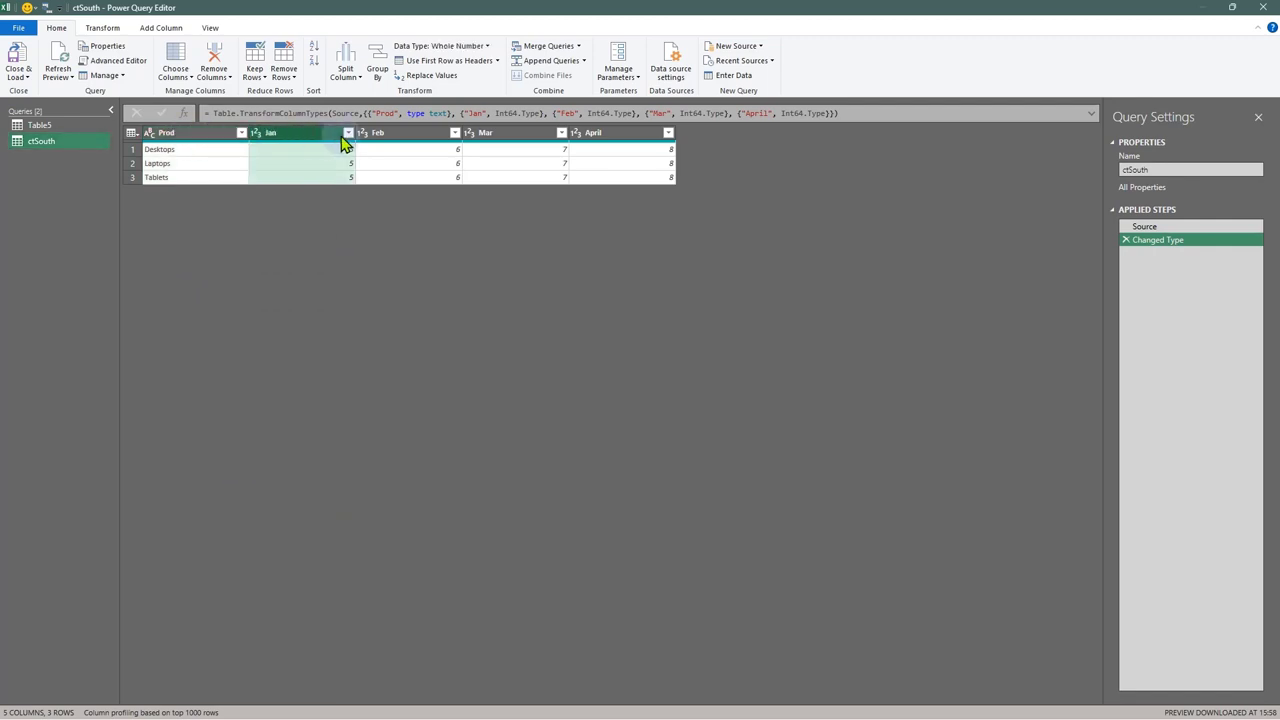
shift+click(405, 137)
shift+click(497, 140)
shift+click(594, 138)
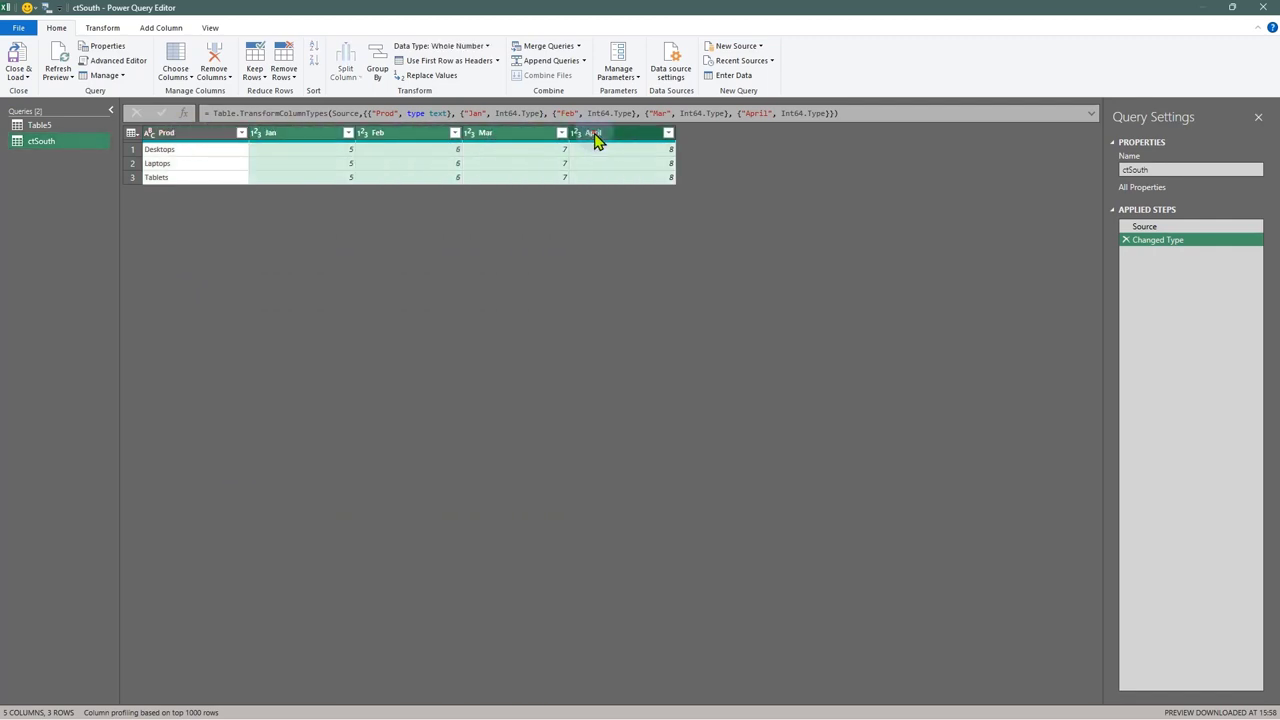
right_click(595, 137)
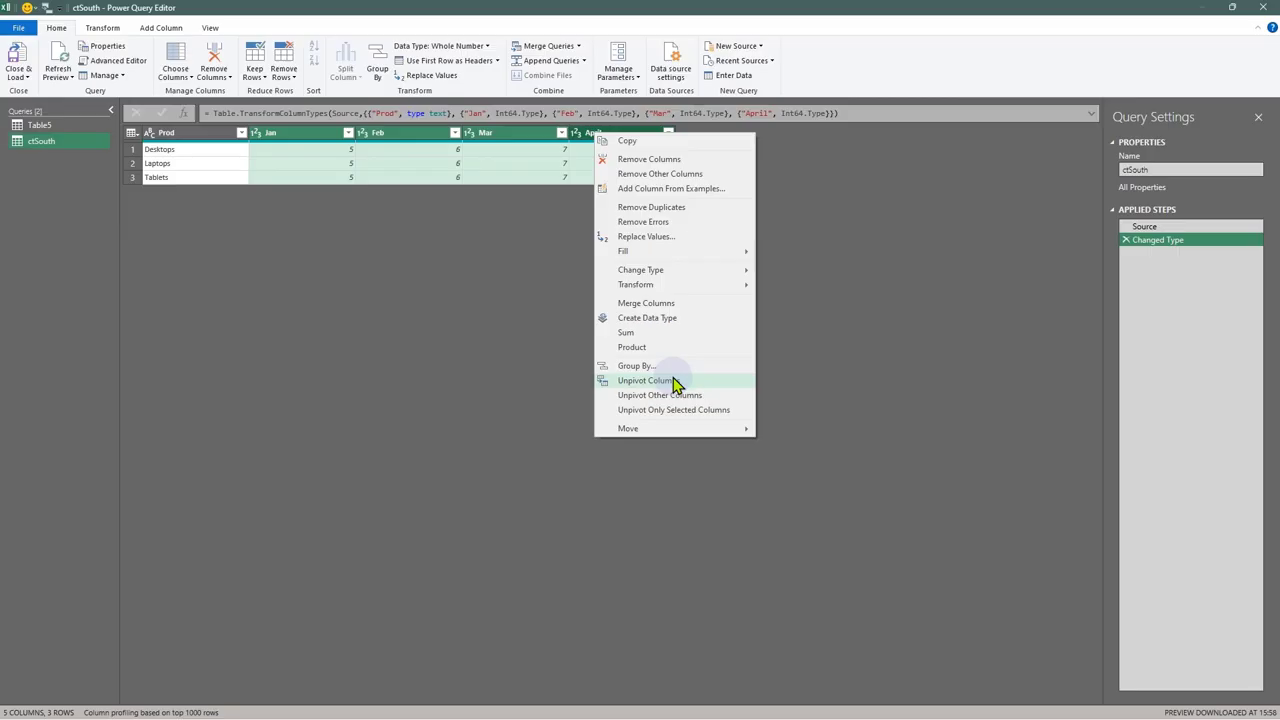
click(674, 385)
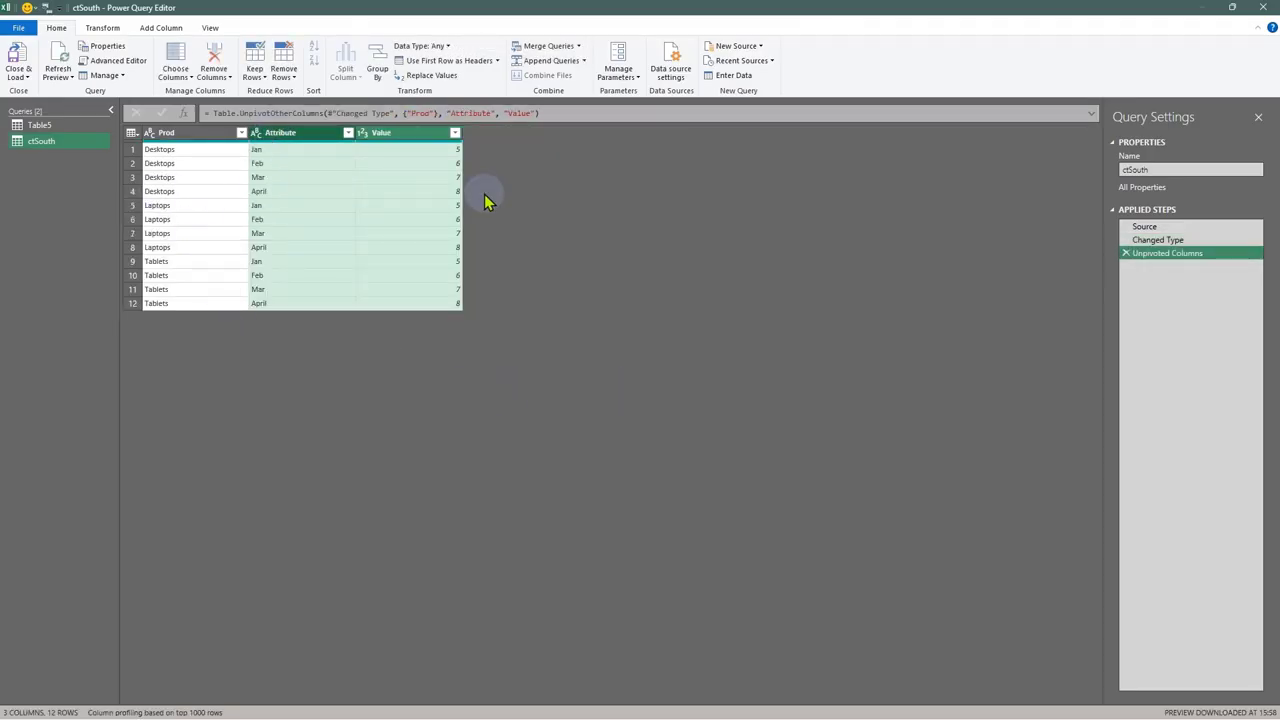
click(1126, 254)
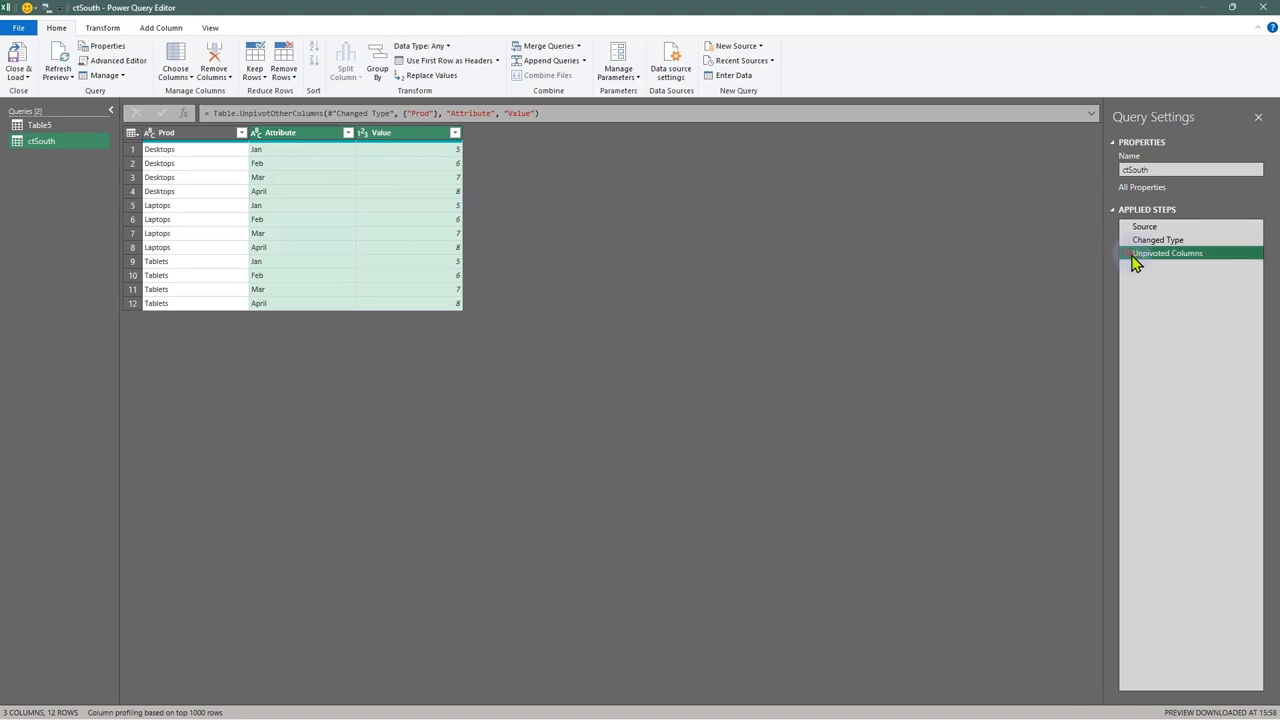
Unpivot all columns other than Prod in the ctSouth query
click(163, 133)
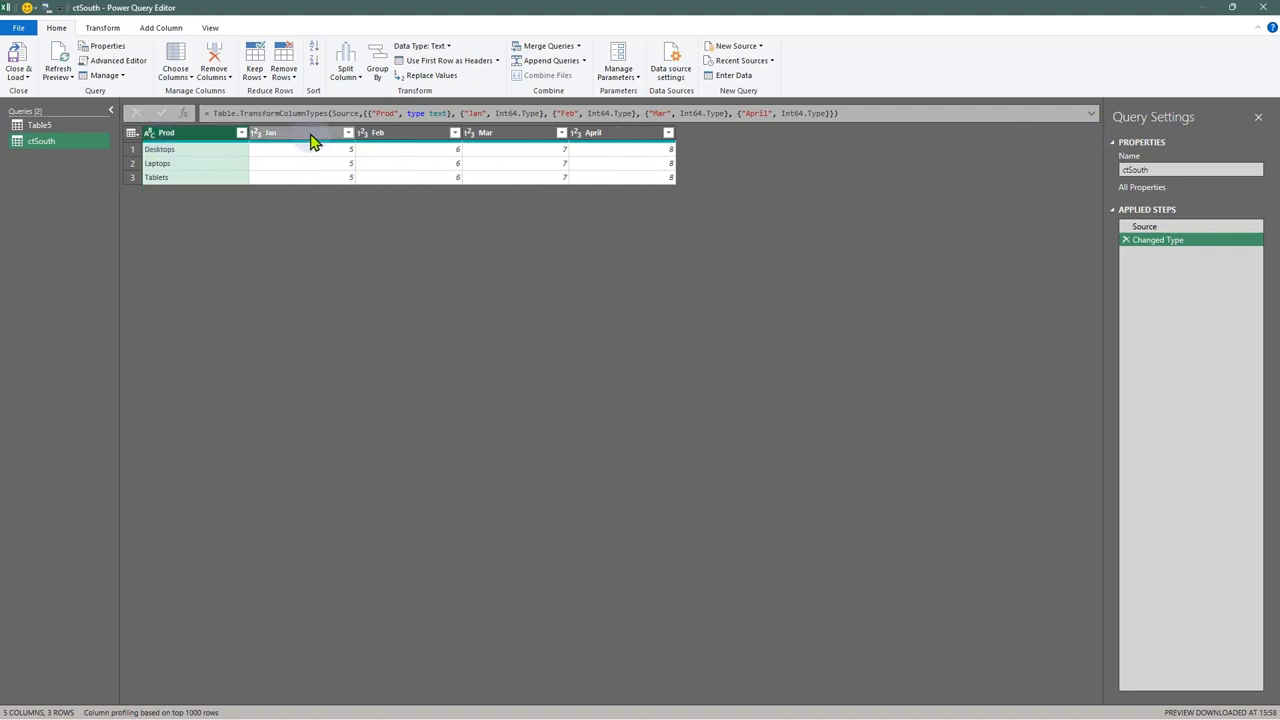
right_click(198, 136)
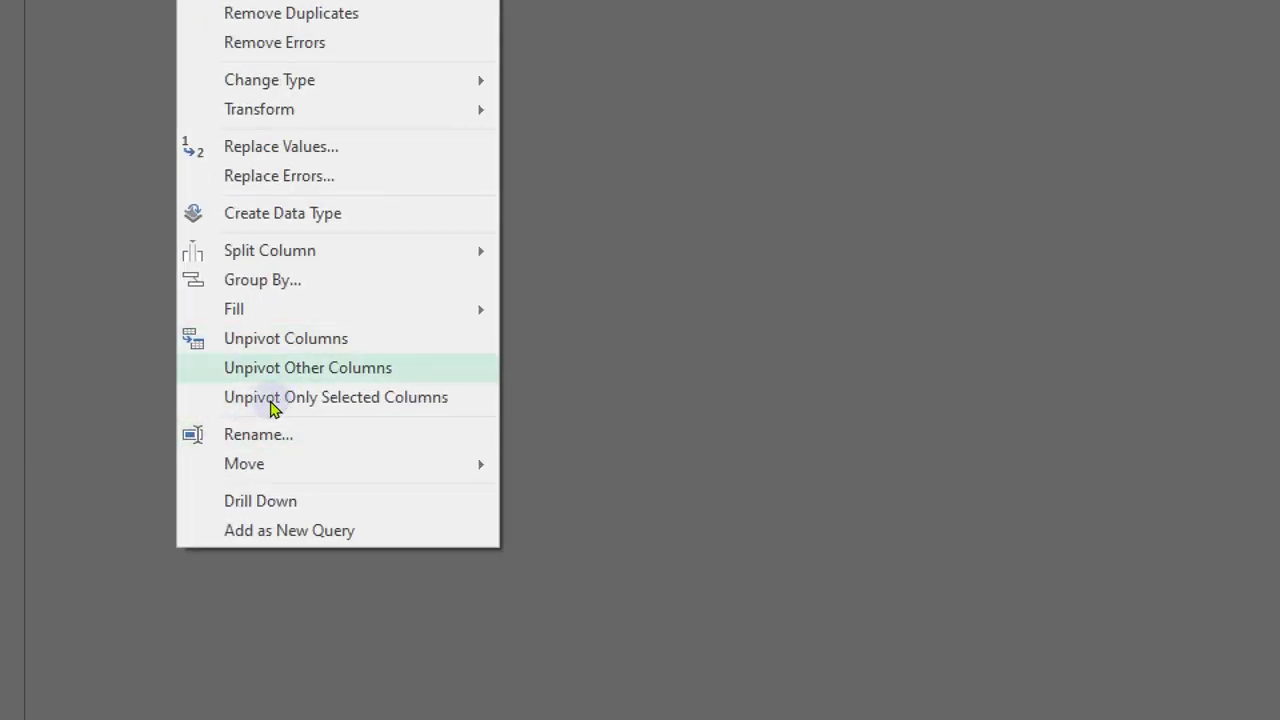
click(269, 396)
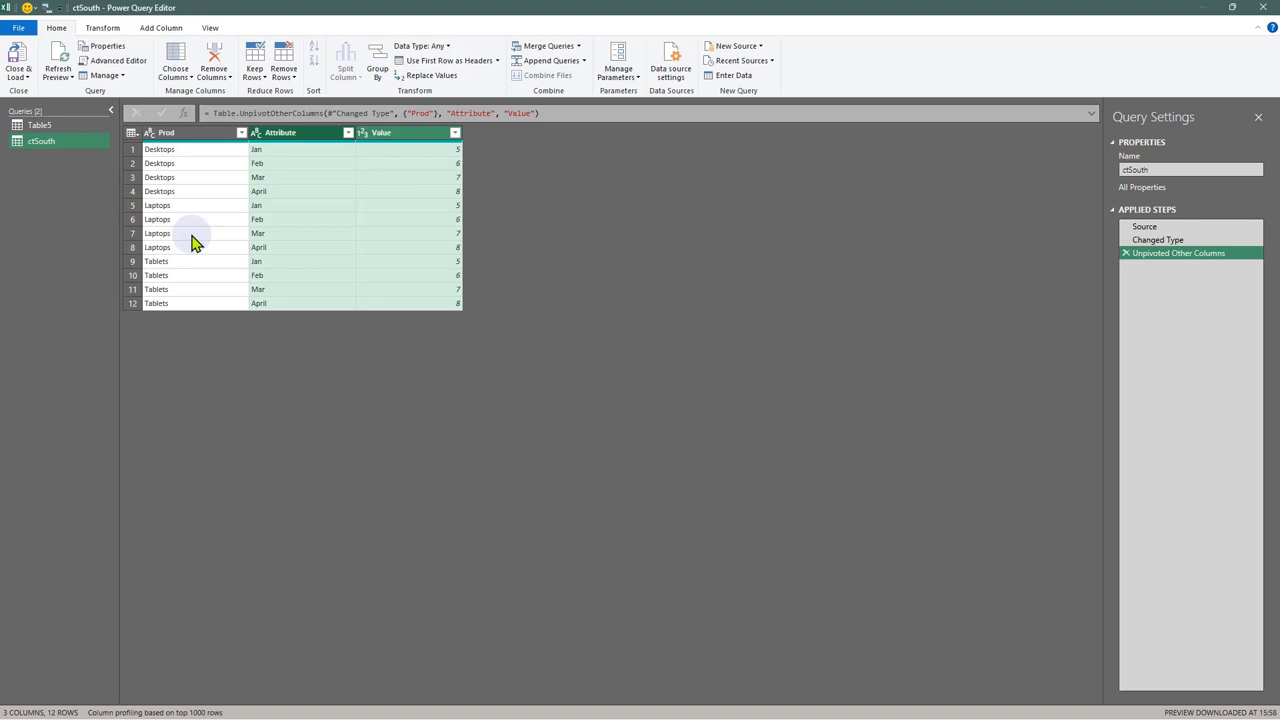
Compare the ctSouth query's table at the Changed Type step with its table at the Unpivoted Other Columns step
drag(1138, 241, 1151, 283)
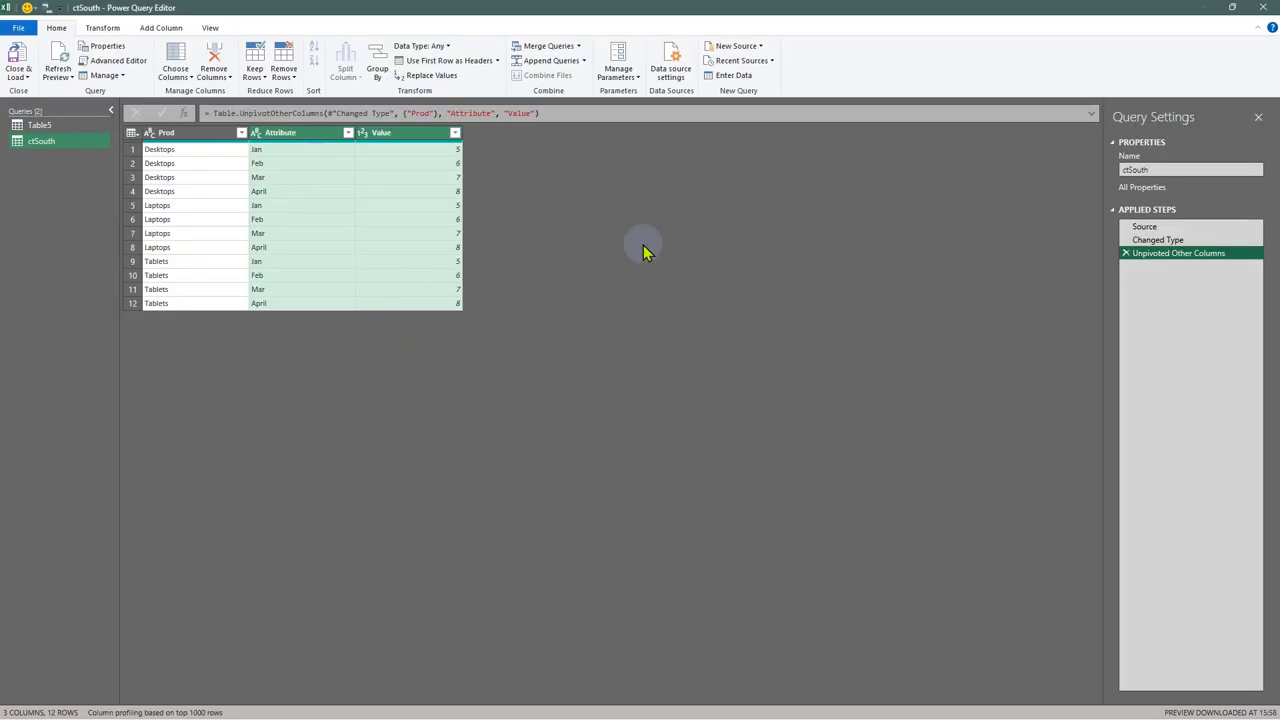
click(1142, 240)
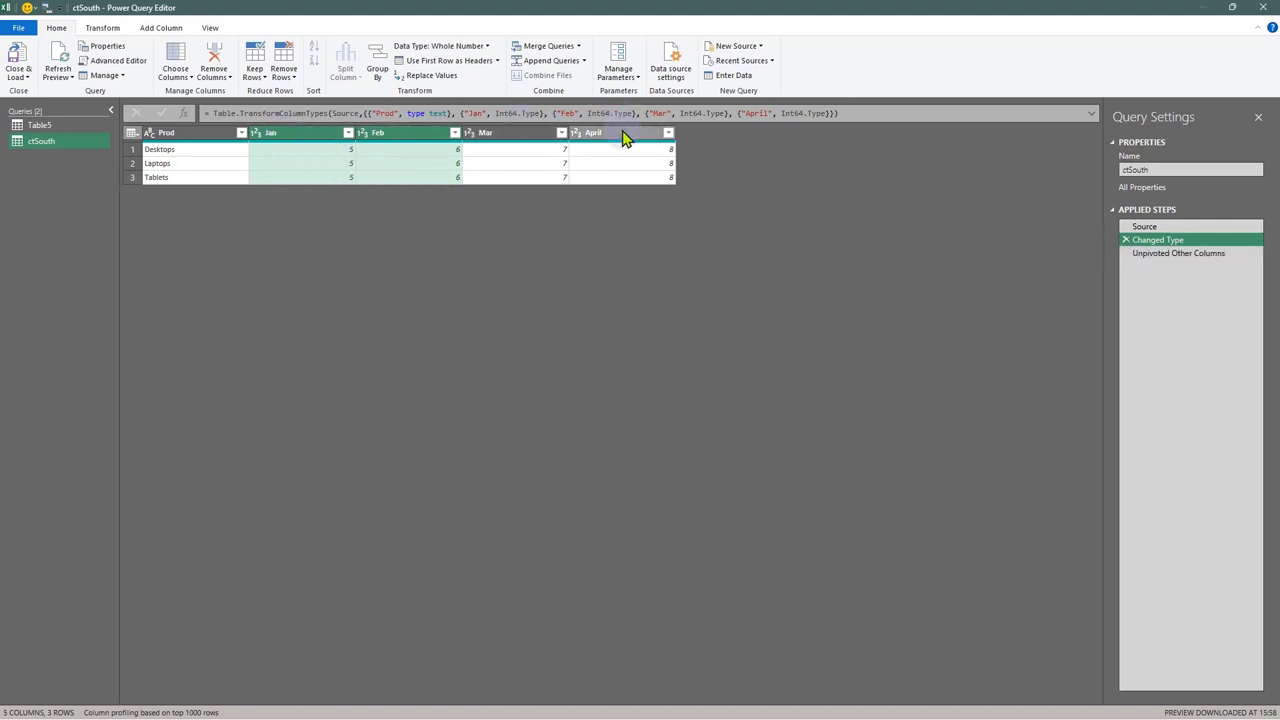
click(163, 140)
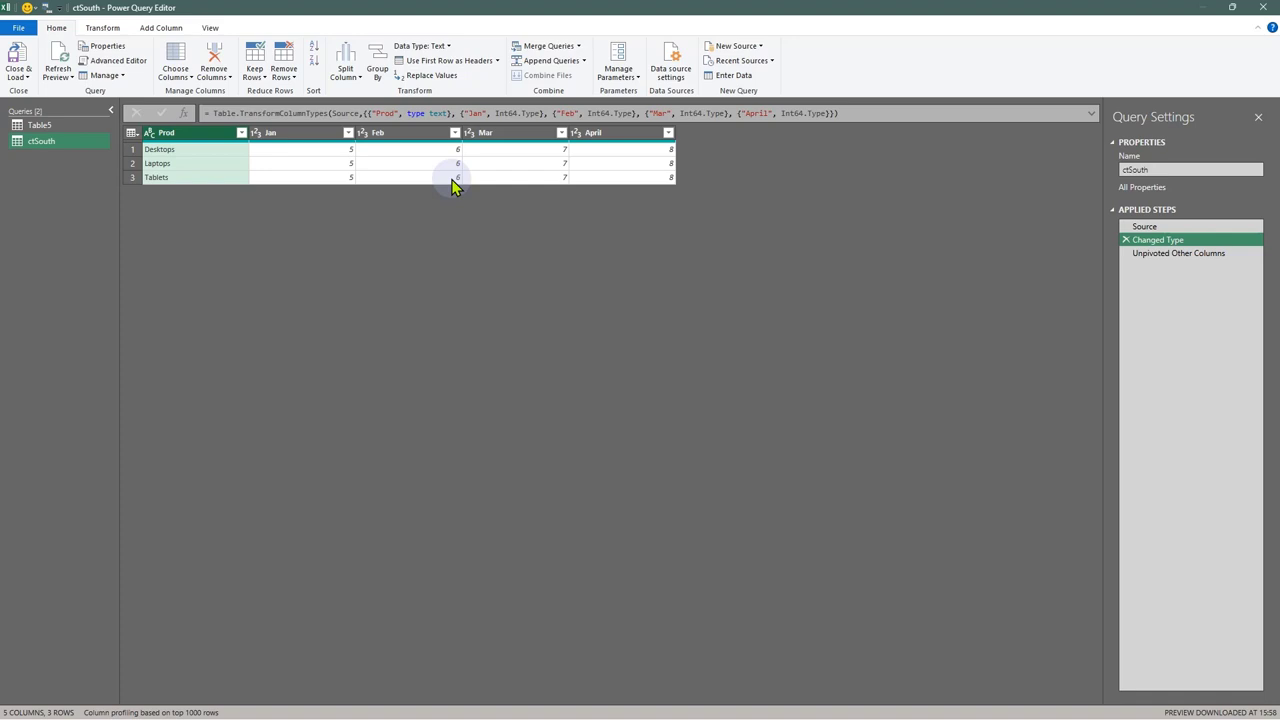
click(1198, 253)
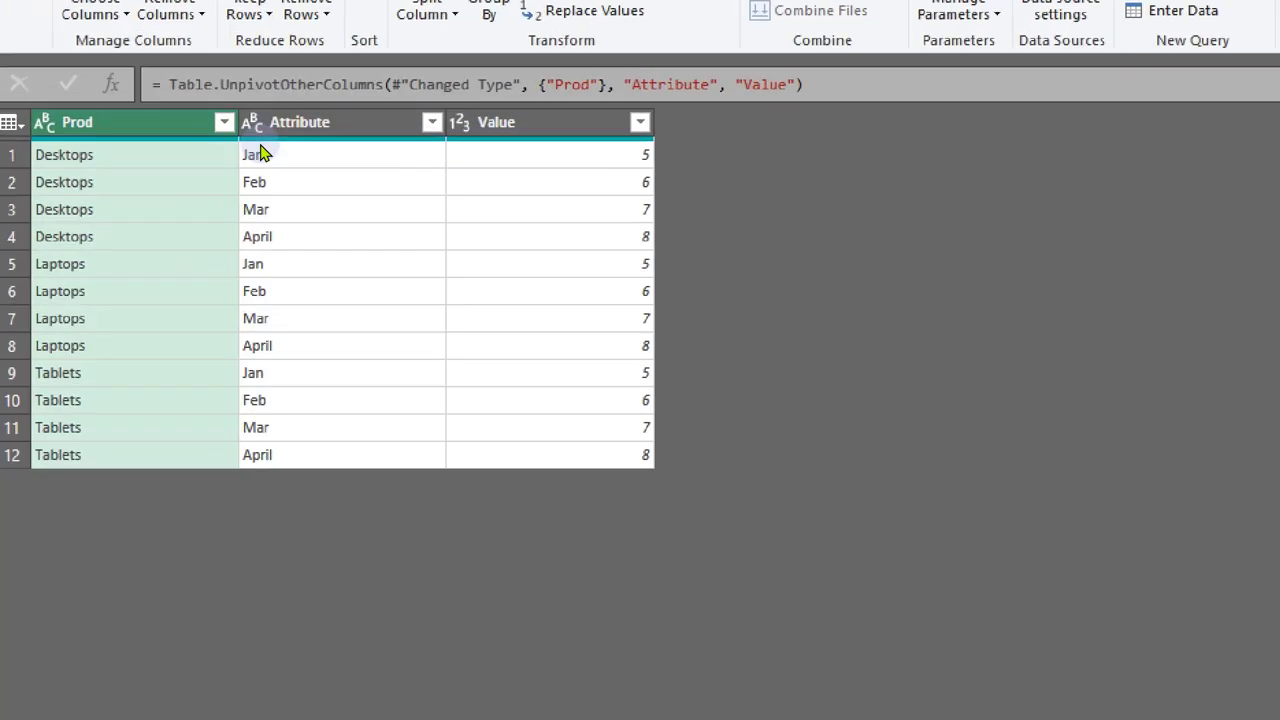
Rename the Attribute column to Month and the Value column to Amt, and load the ctSouth query to a new worksheet
click(308, 137)
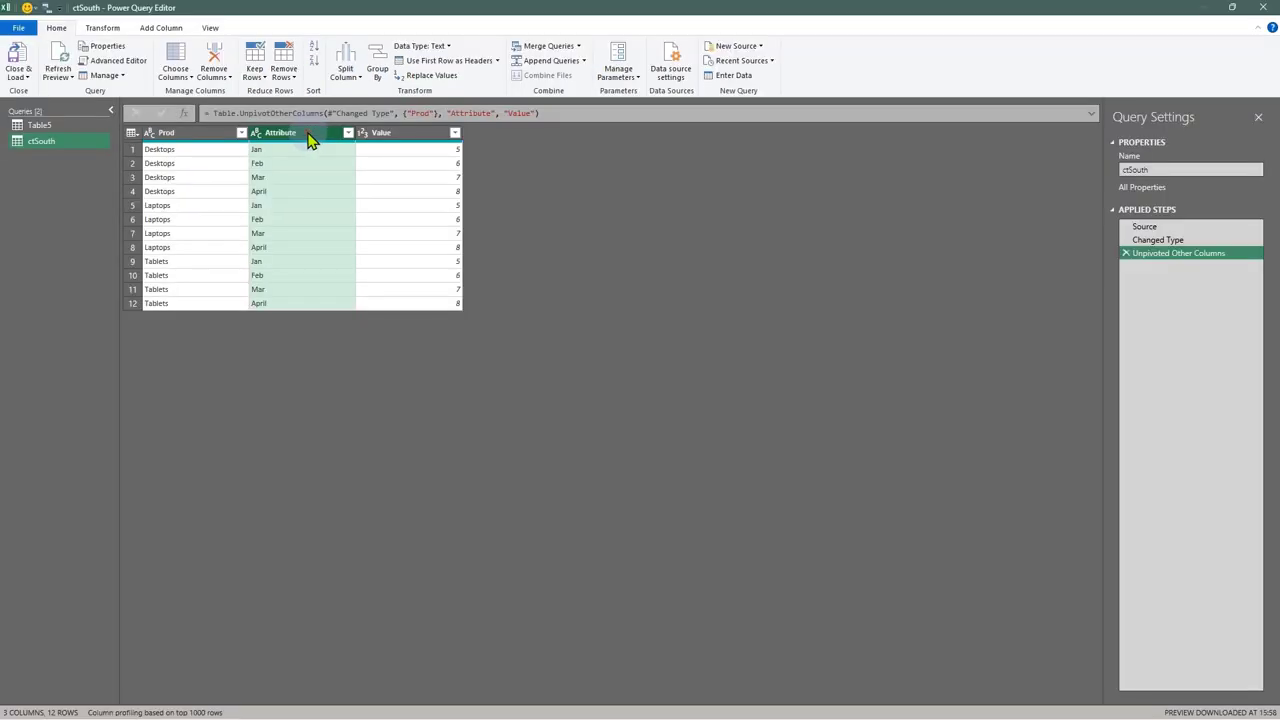
double_click(359, 127)
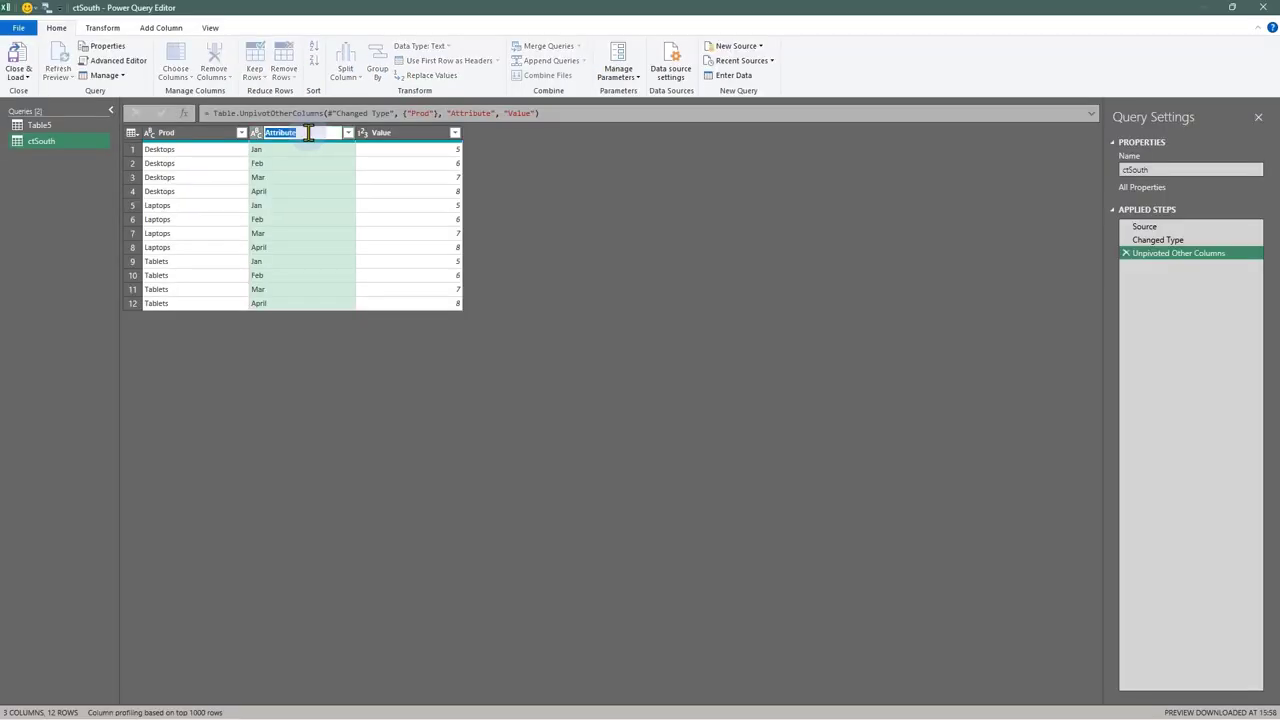
text(Month)
key(Return)
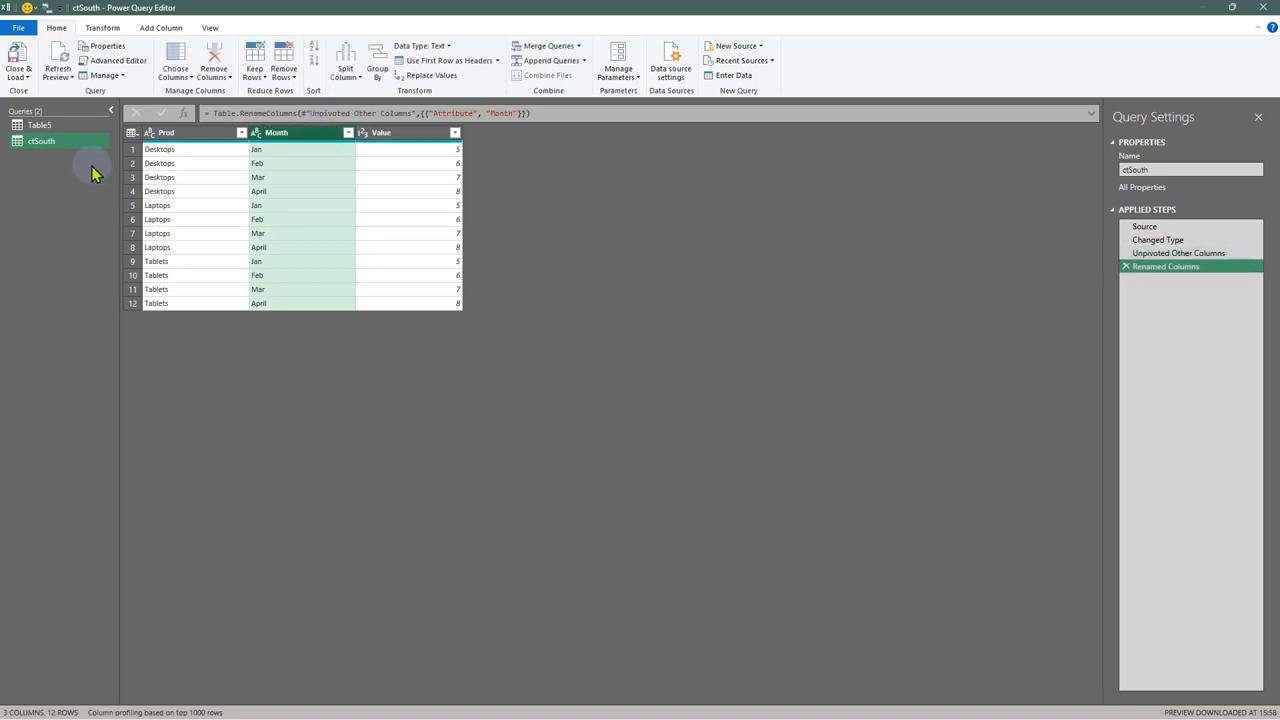
double_click(385, 134)
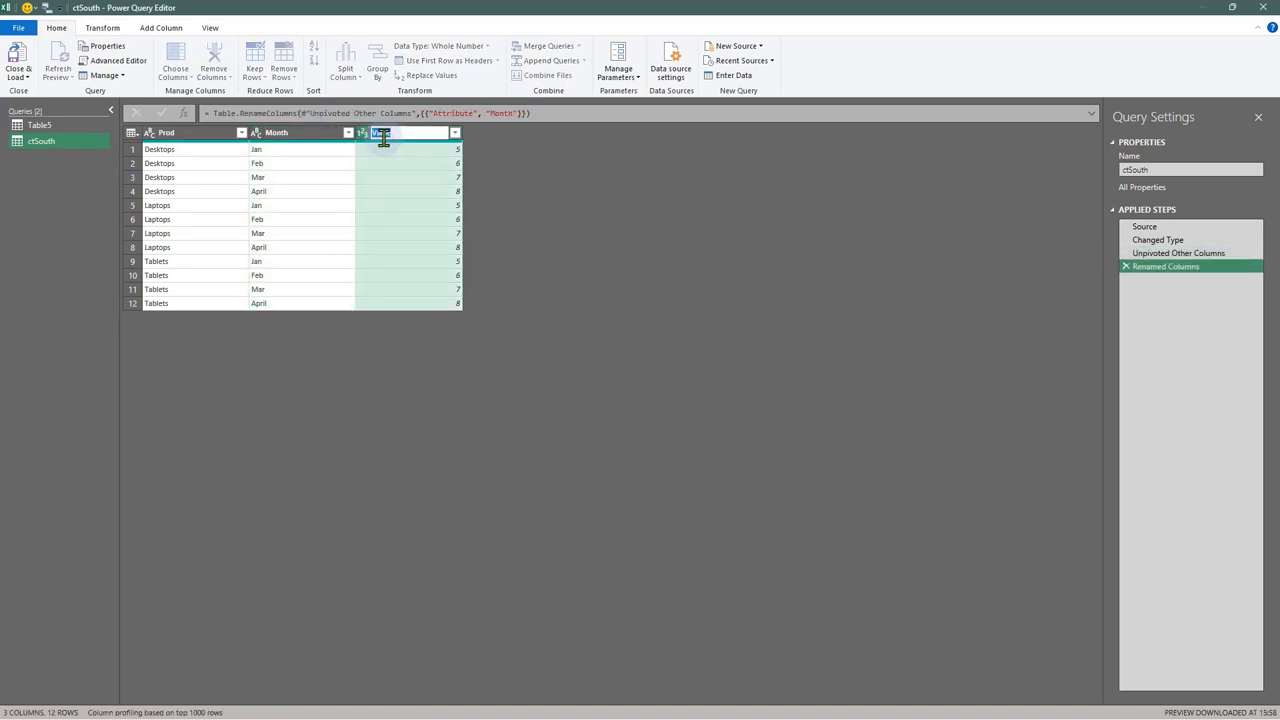
text(Amt)
key(Return)
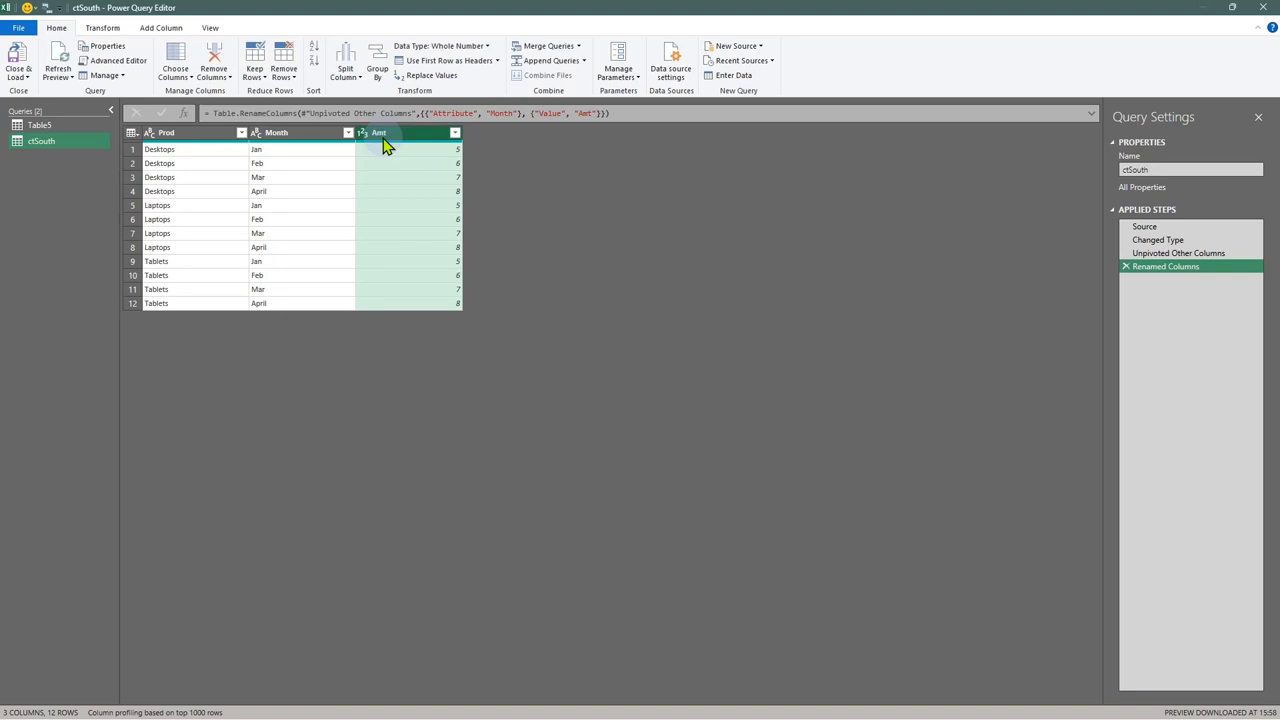
click(20, 60)
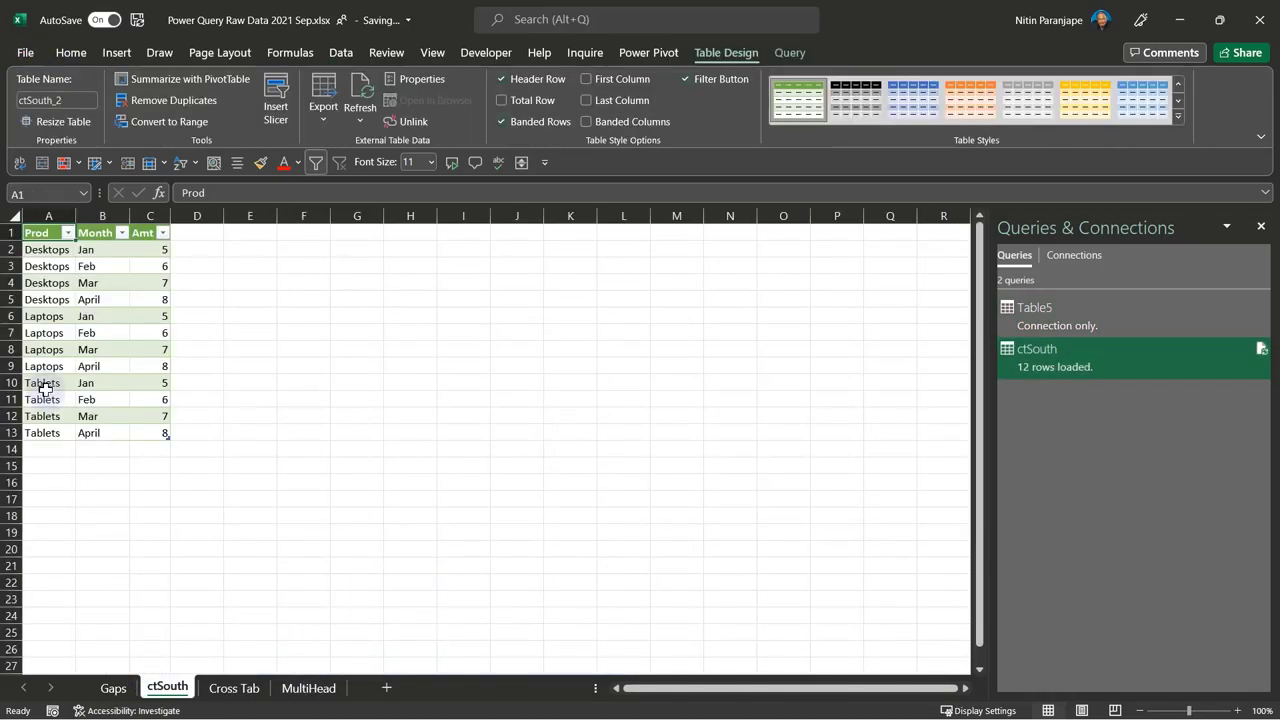
Add a May column to the South table on the Cross Tab sheet, entering 55 for Desktops, Laptops and Tablets
click(228, 687)
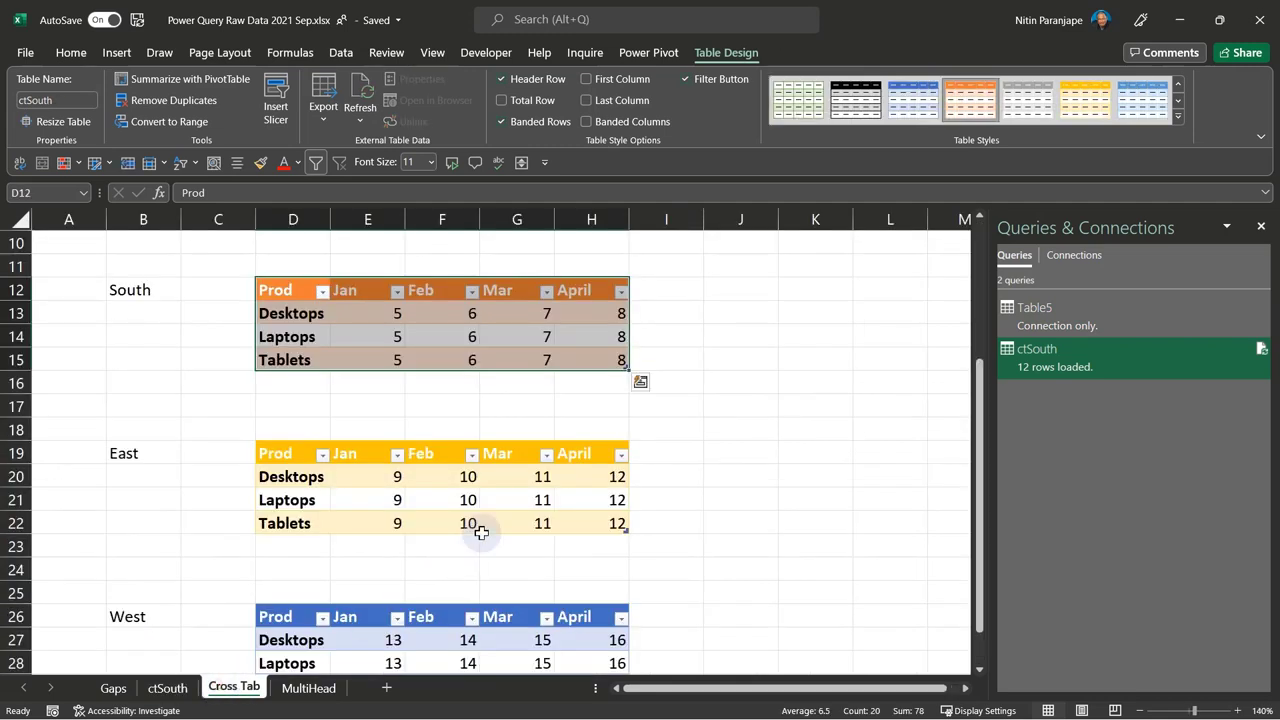
click(679, 288)
text(May)
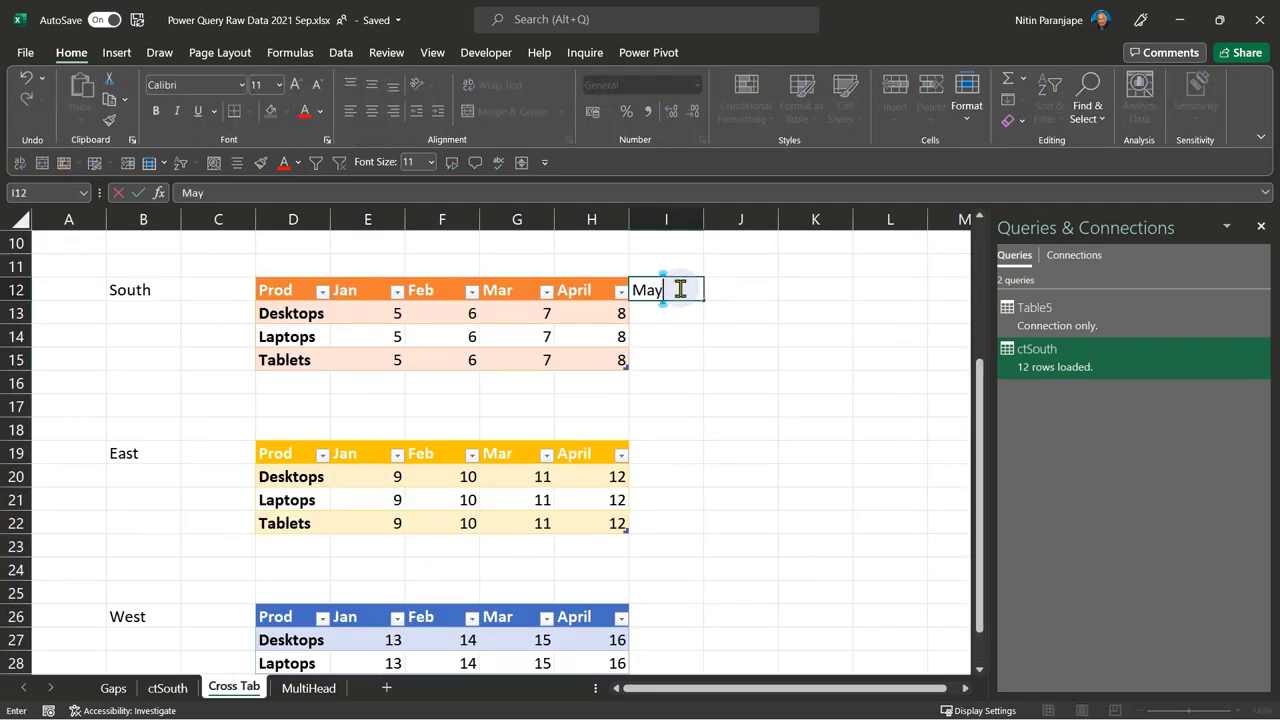
key(Return)
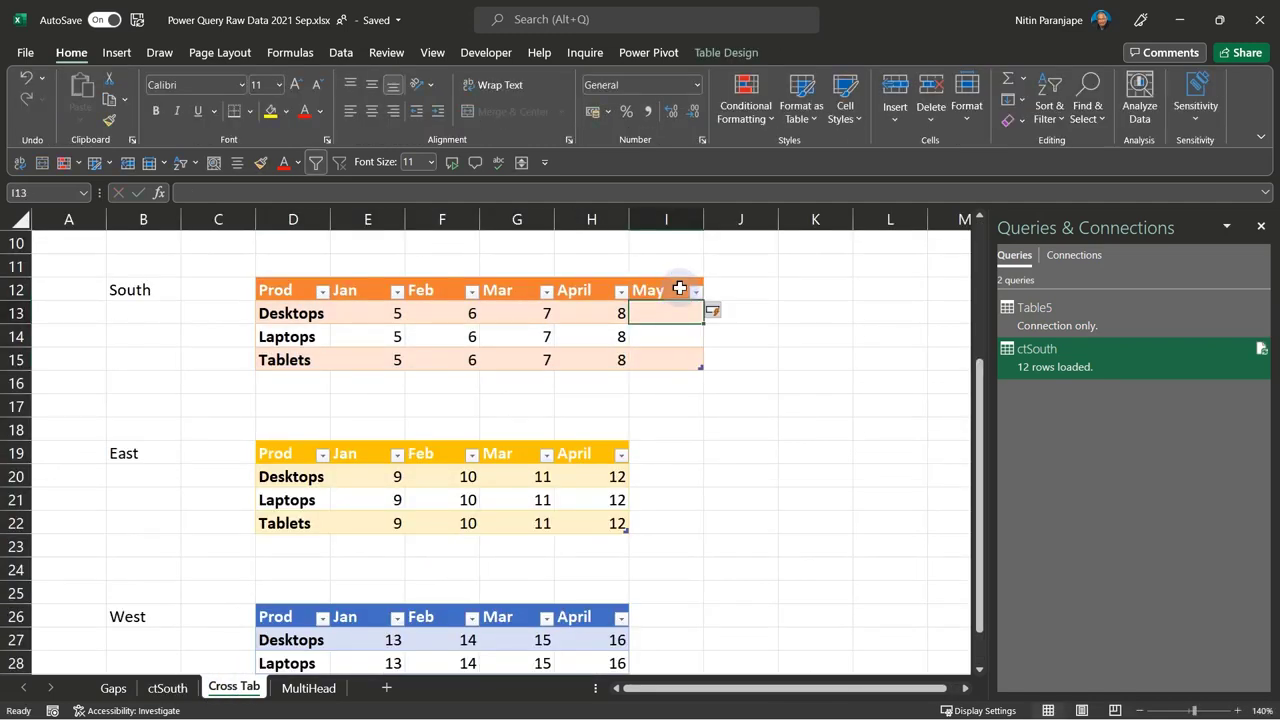
text(55)
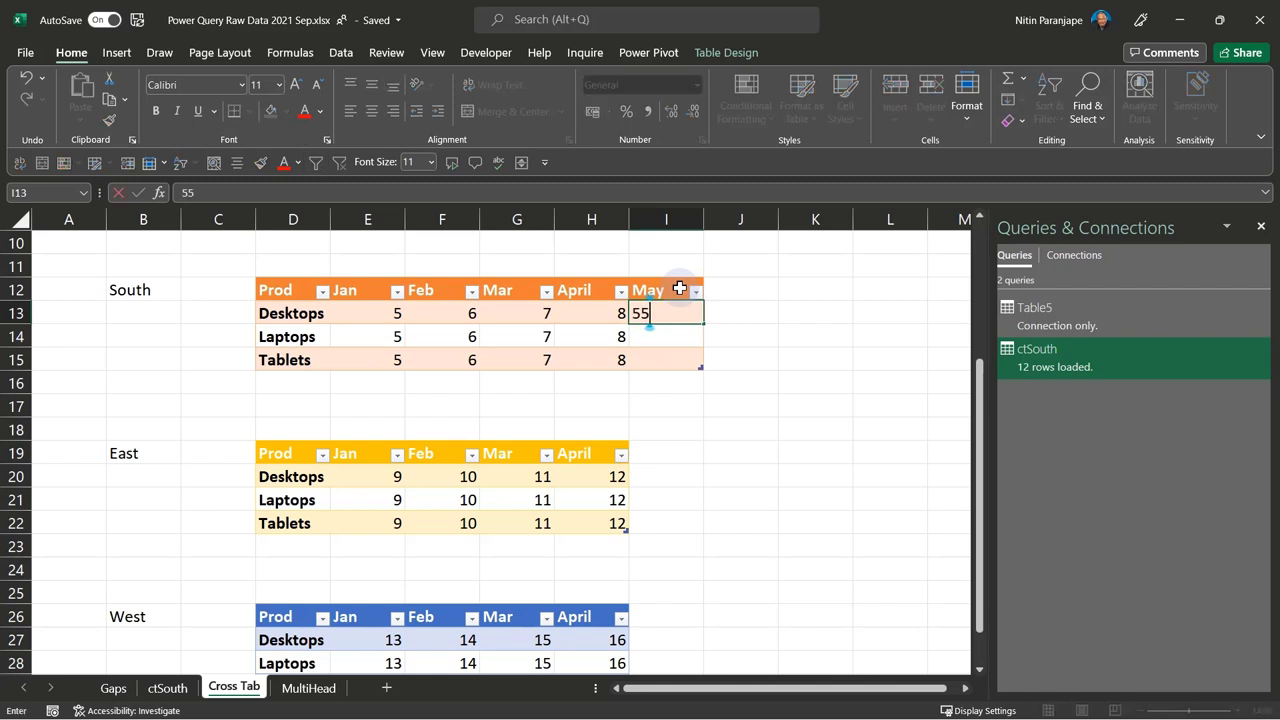
key(Return)
text(55)
key(Return)
text(55)
key(Return)
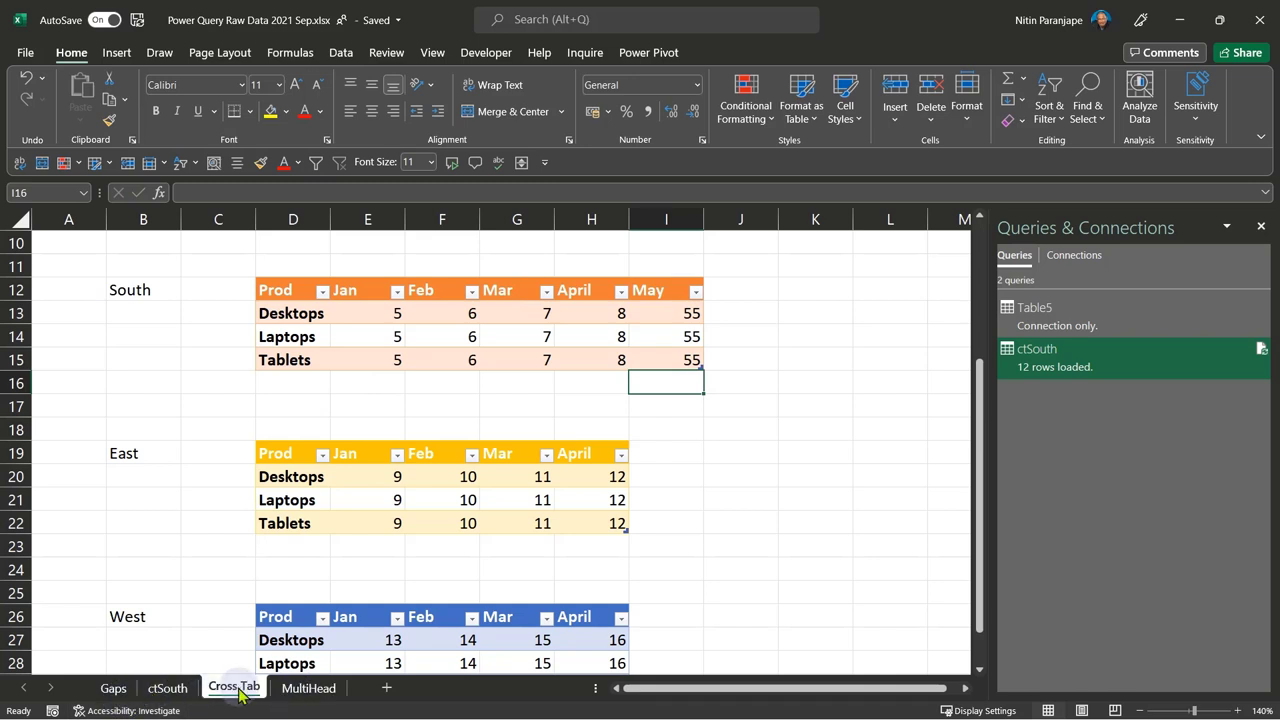
Refresh the unpivoted table on the ctSouth sheet to include the new May data
click(308, 688)
click(234, 688)
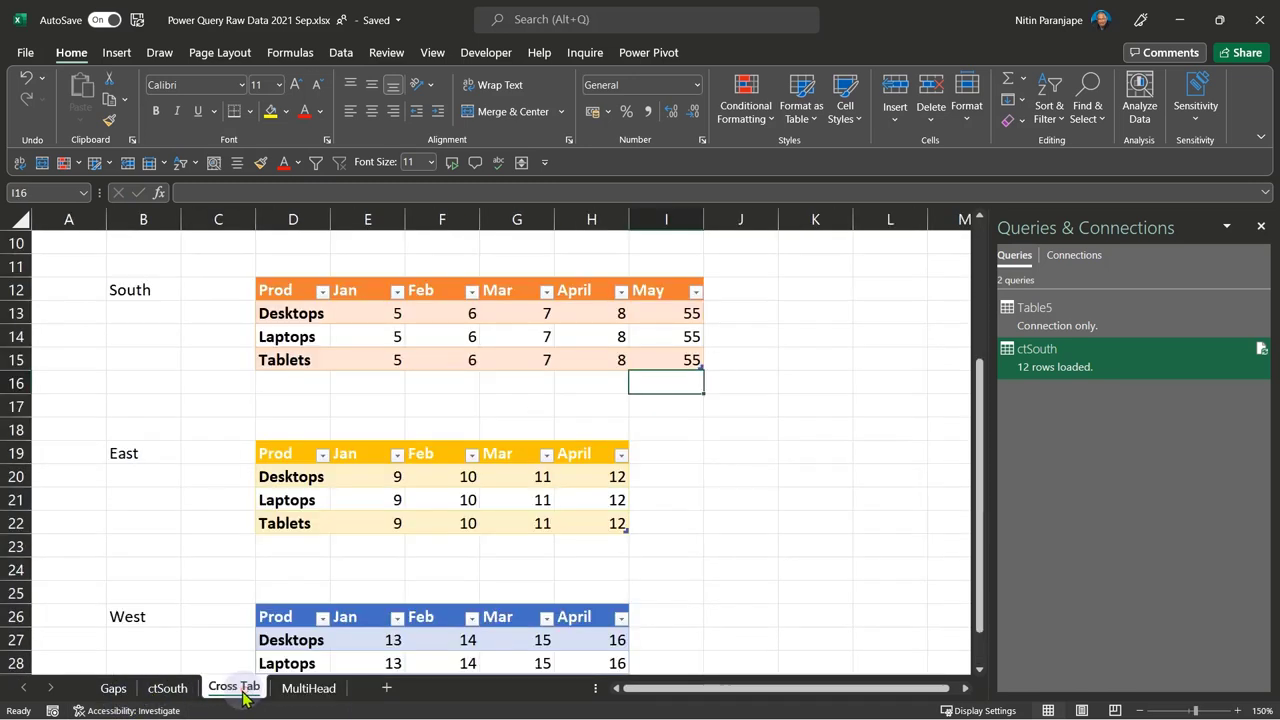
click(167, 688)
right_click(113, 317)
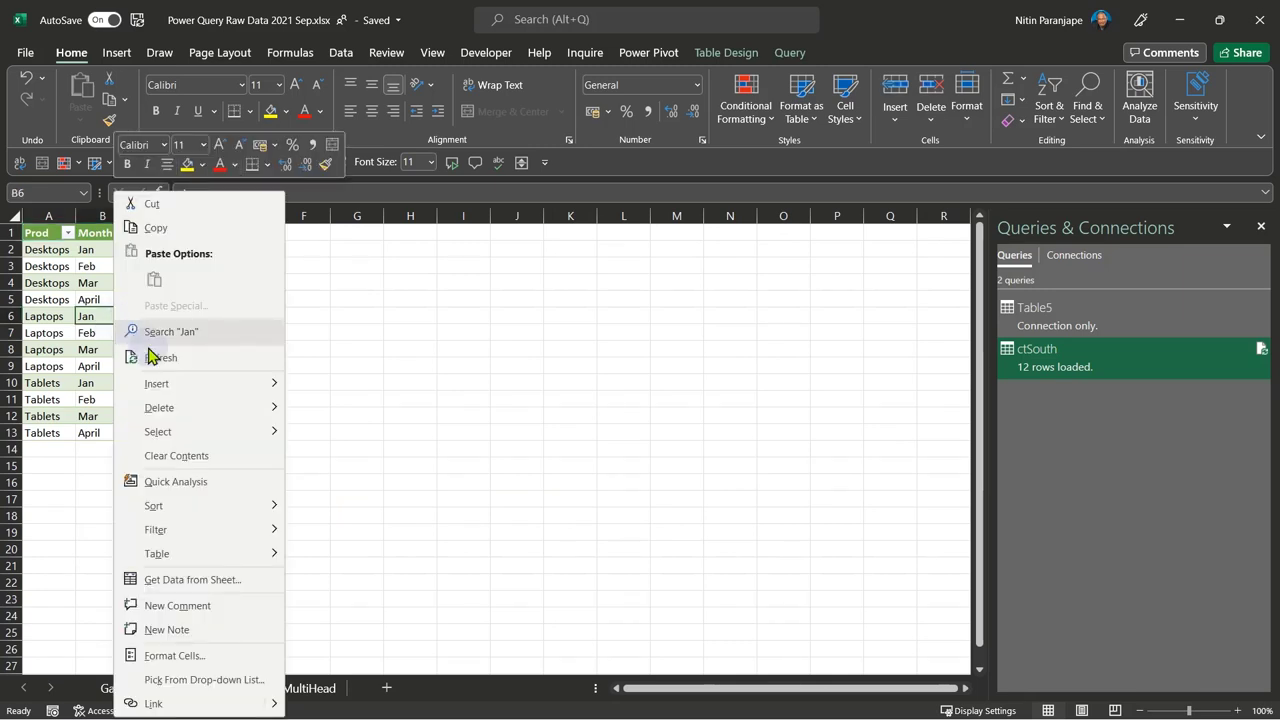
click(149, 354)
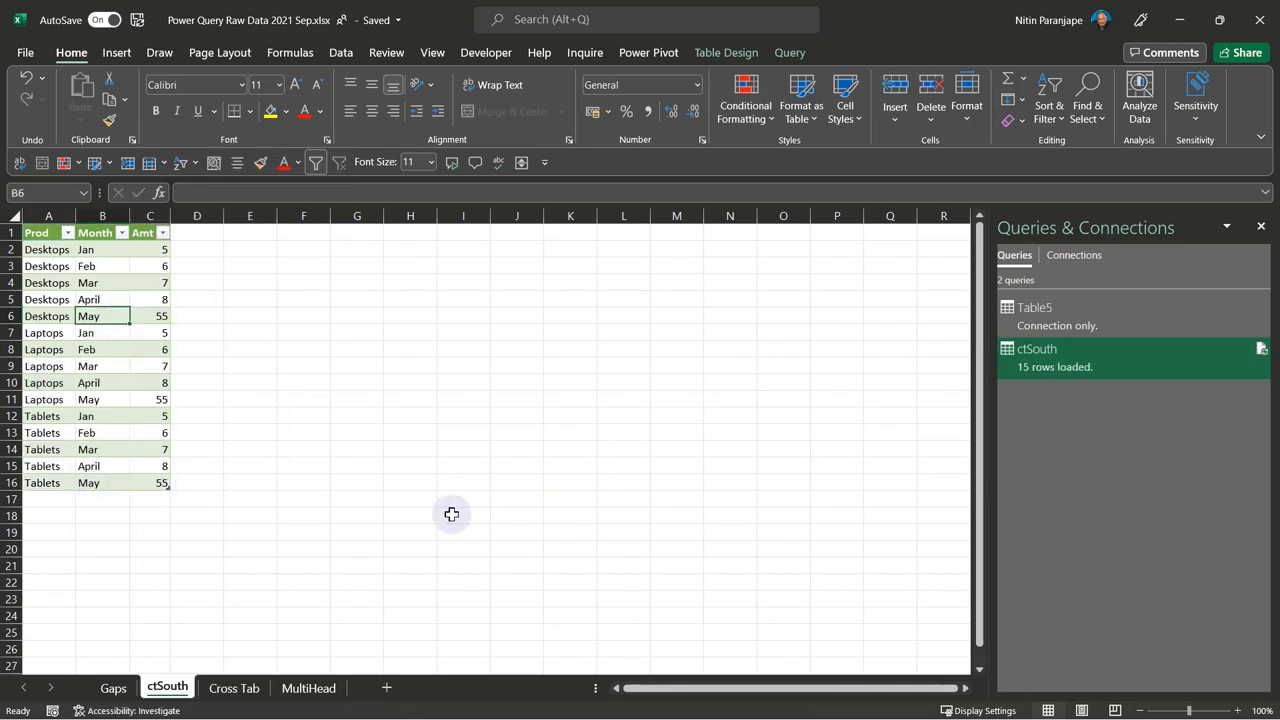
Delete the ctSouth worksheet from the workbook
right_click(160, 690)
click(195, 474)
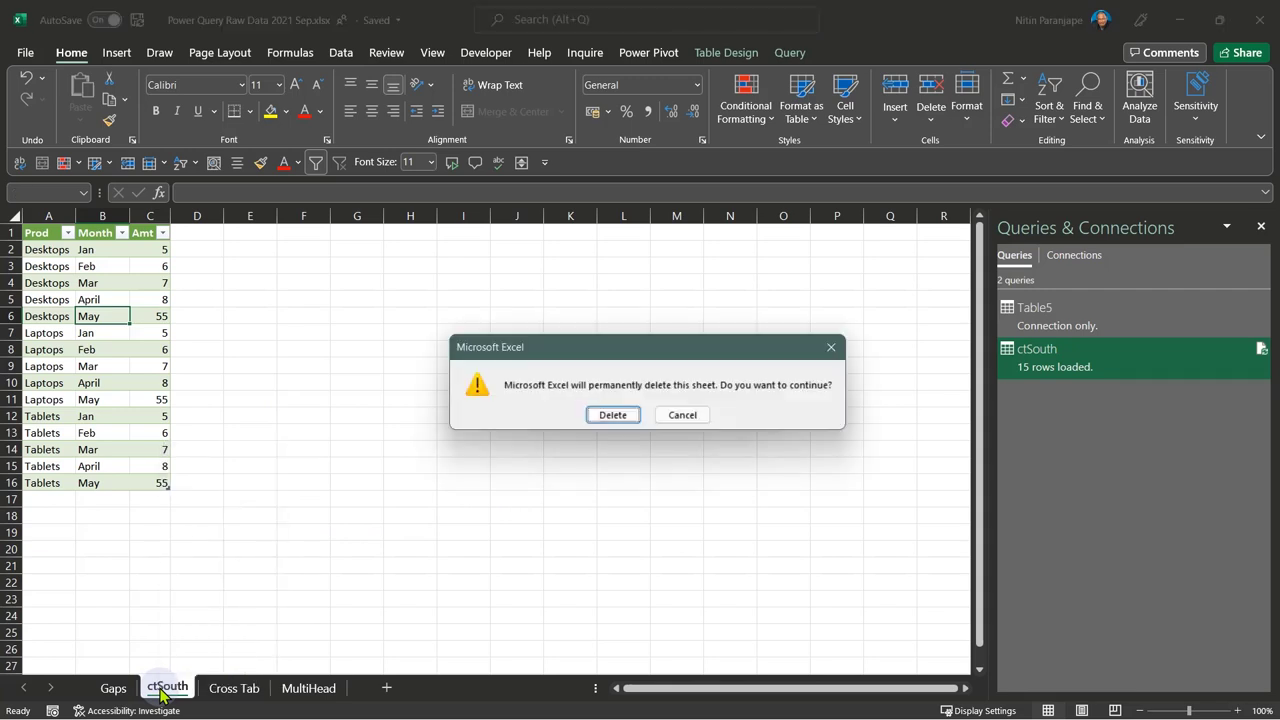
click(612, 414)
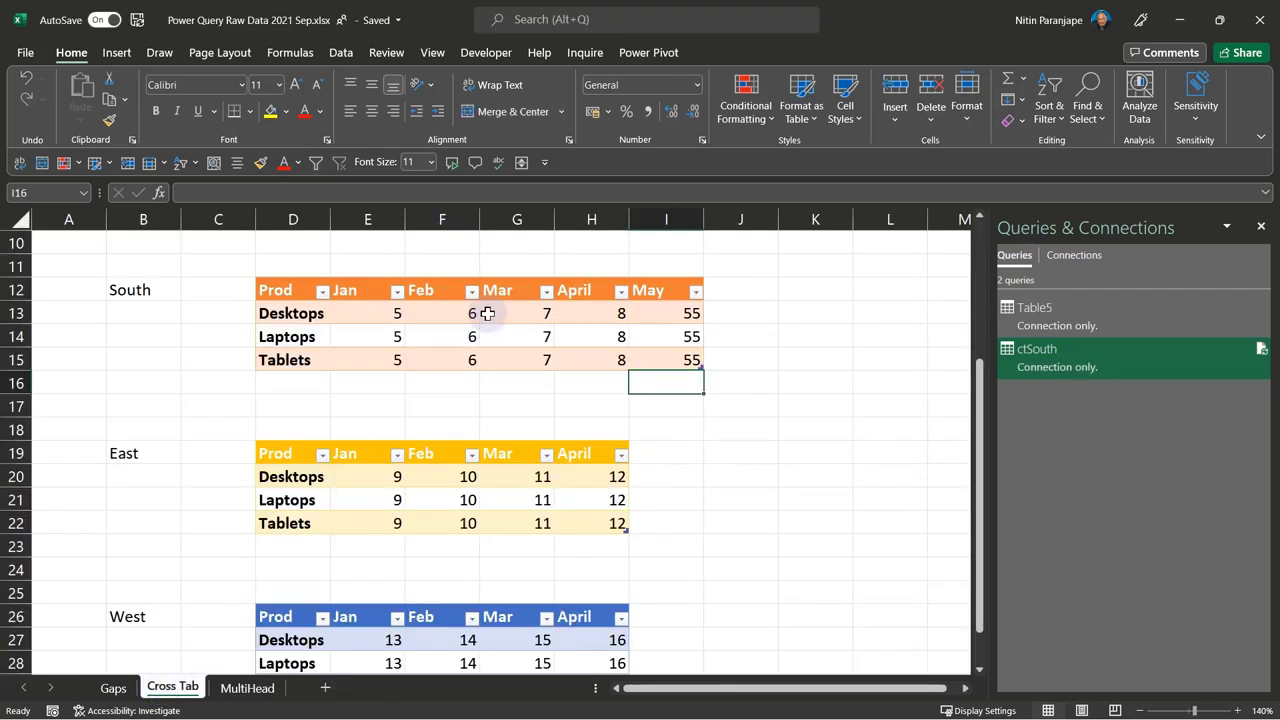
Delete column I, which holds the May values, from the Cross Tab sheet
click(656, 222)
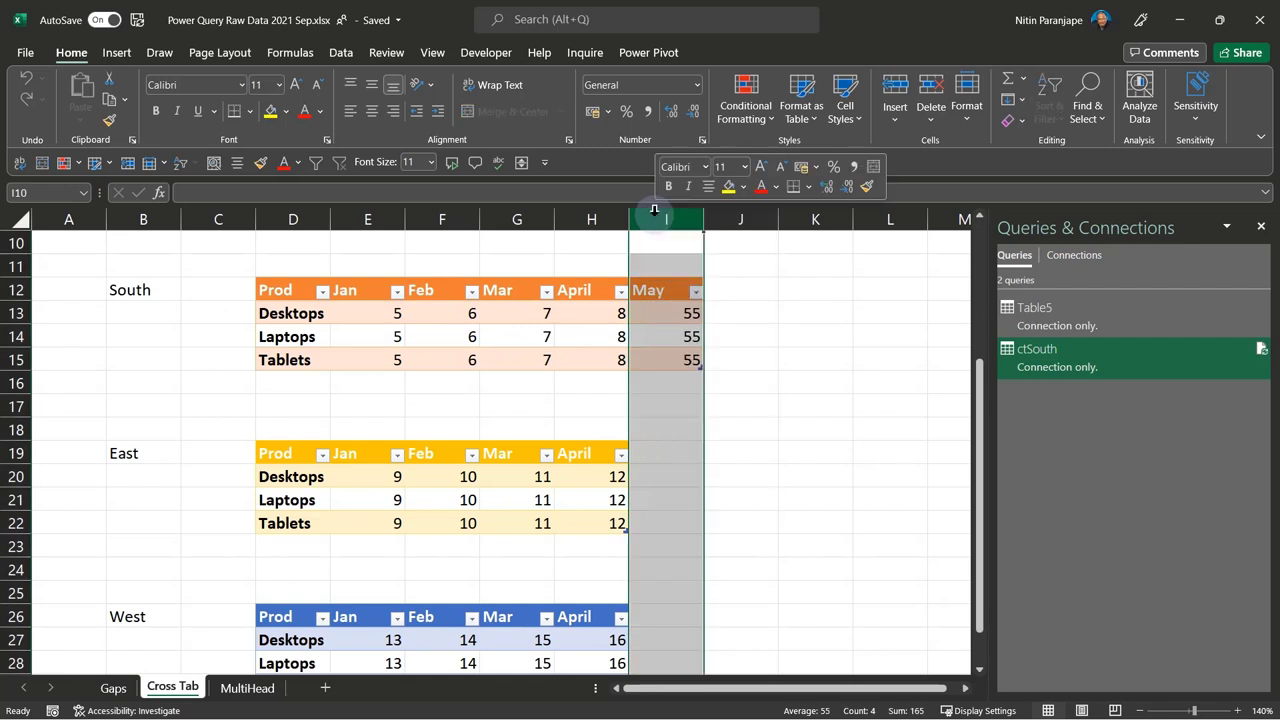
key(ctrl+minus)
click(366, 340)
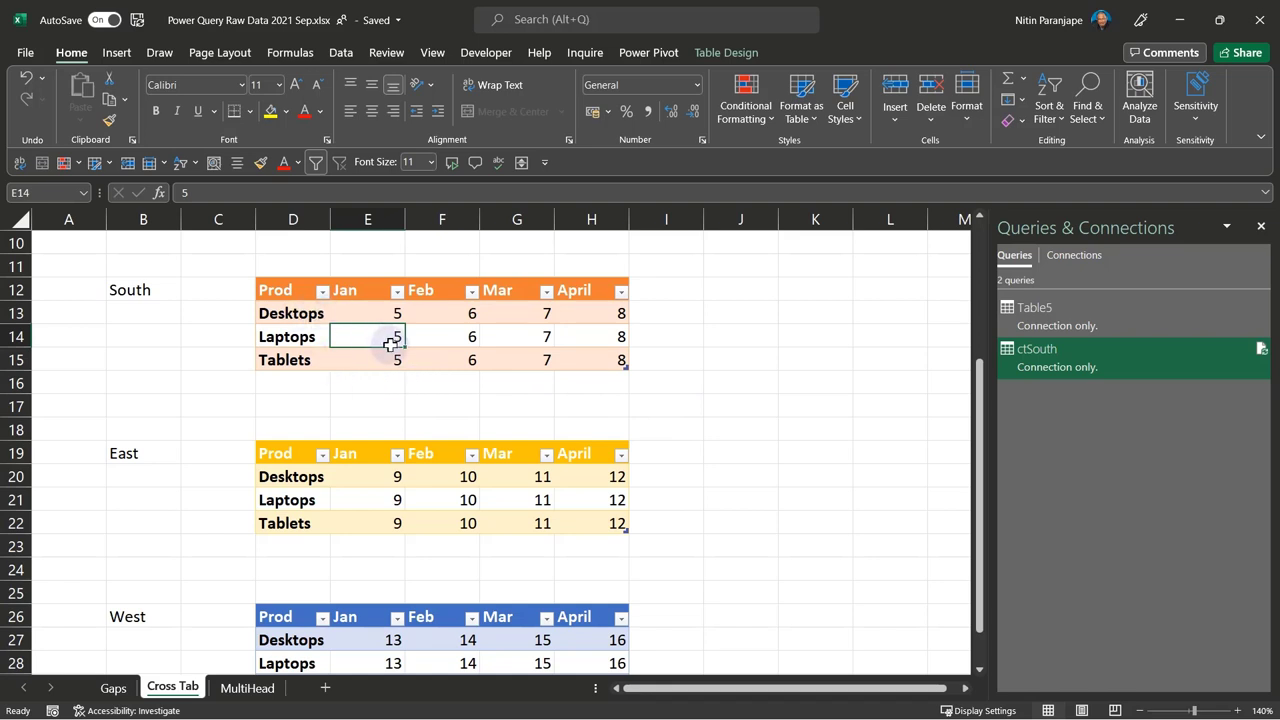
In the blank workbook Book2, import data from the workbook Power Query Raw Data 2021 Sep.xlsx in the analytics2020 folder
click(727, 442)
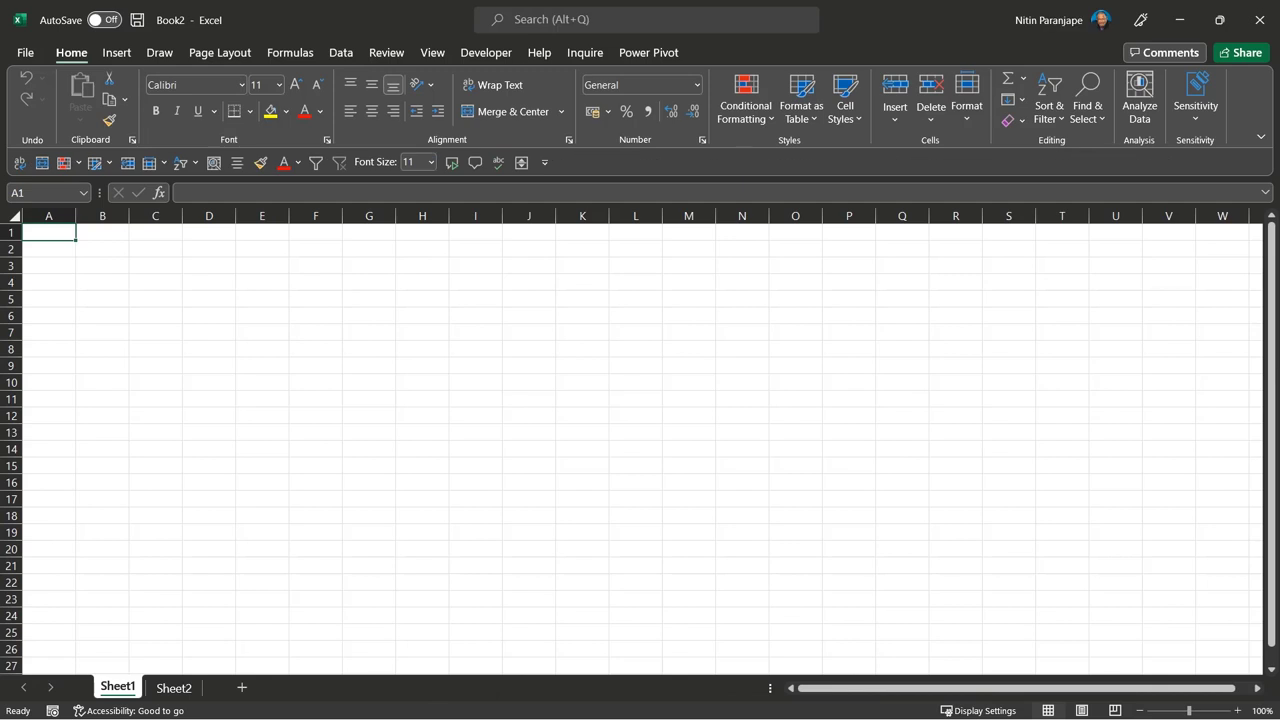
click(410, 517)
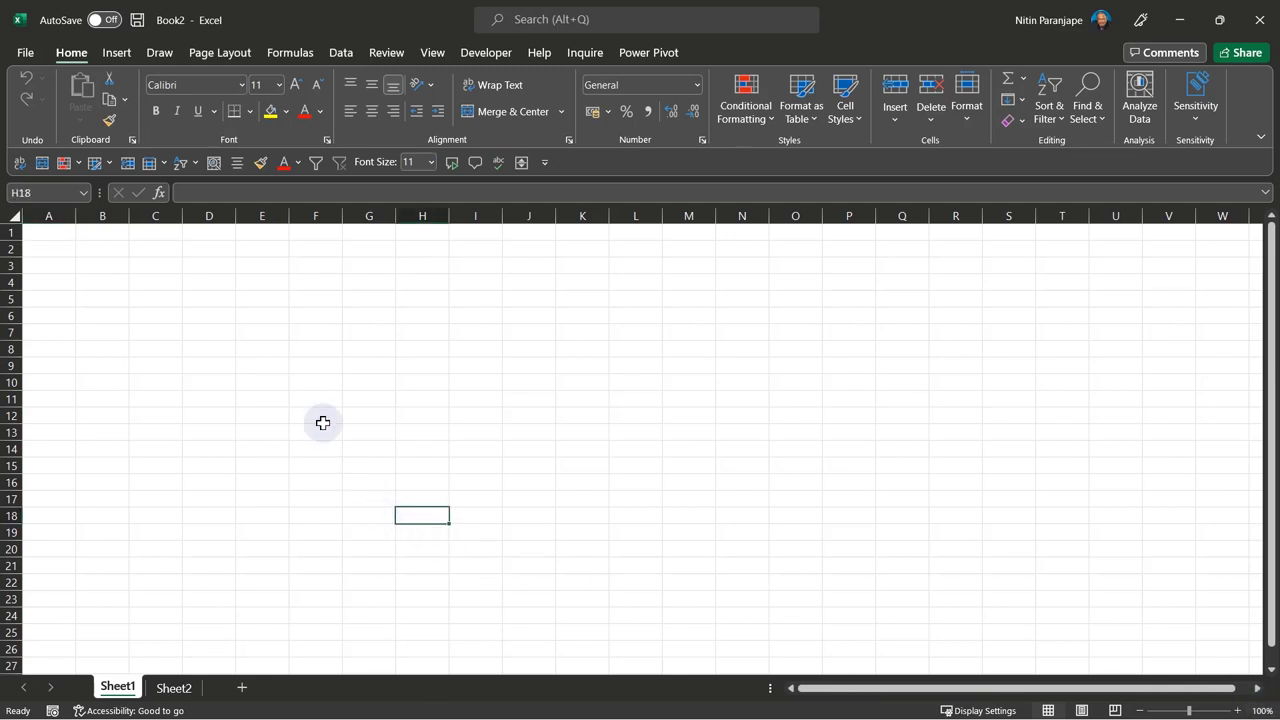
click(341, 52)
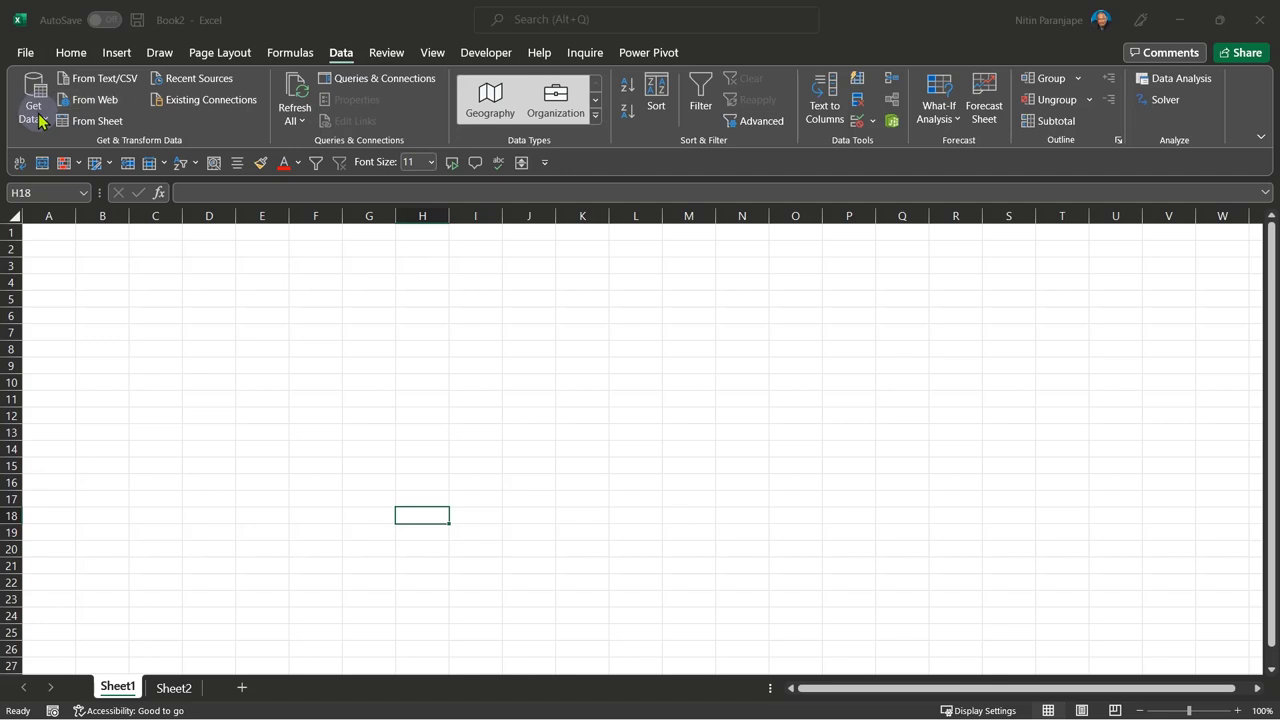
key(Escape)
click(40, 120)
mouse_move(86, 149)
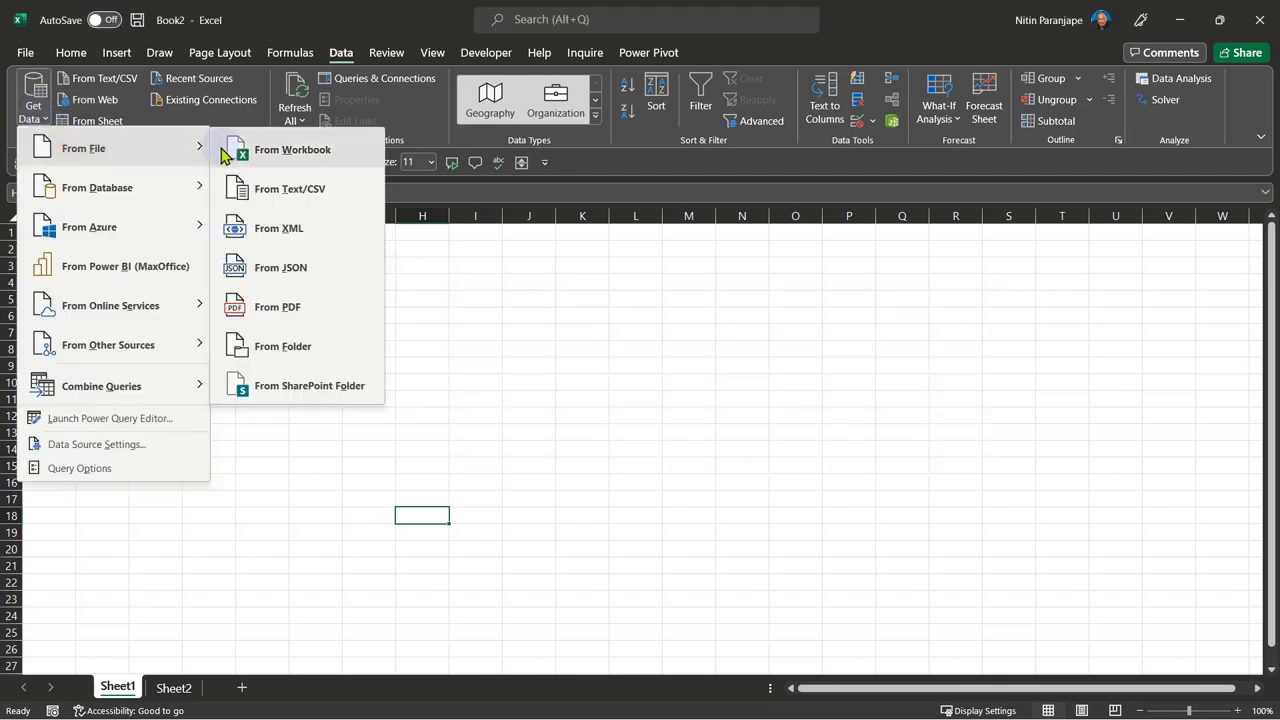
click(291, 149)
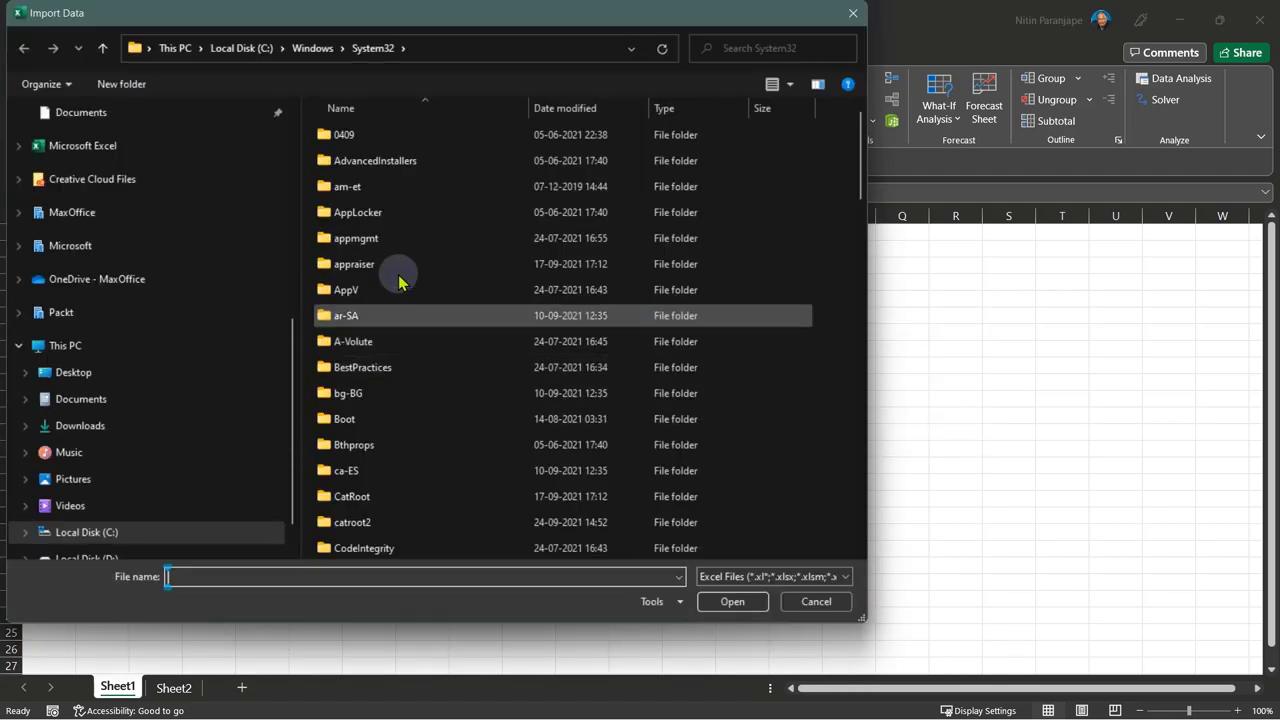
scroll(125, 200, up, 5)
click(132, 145)
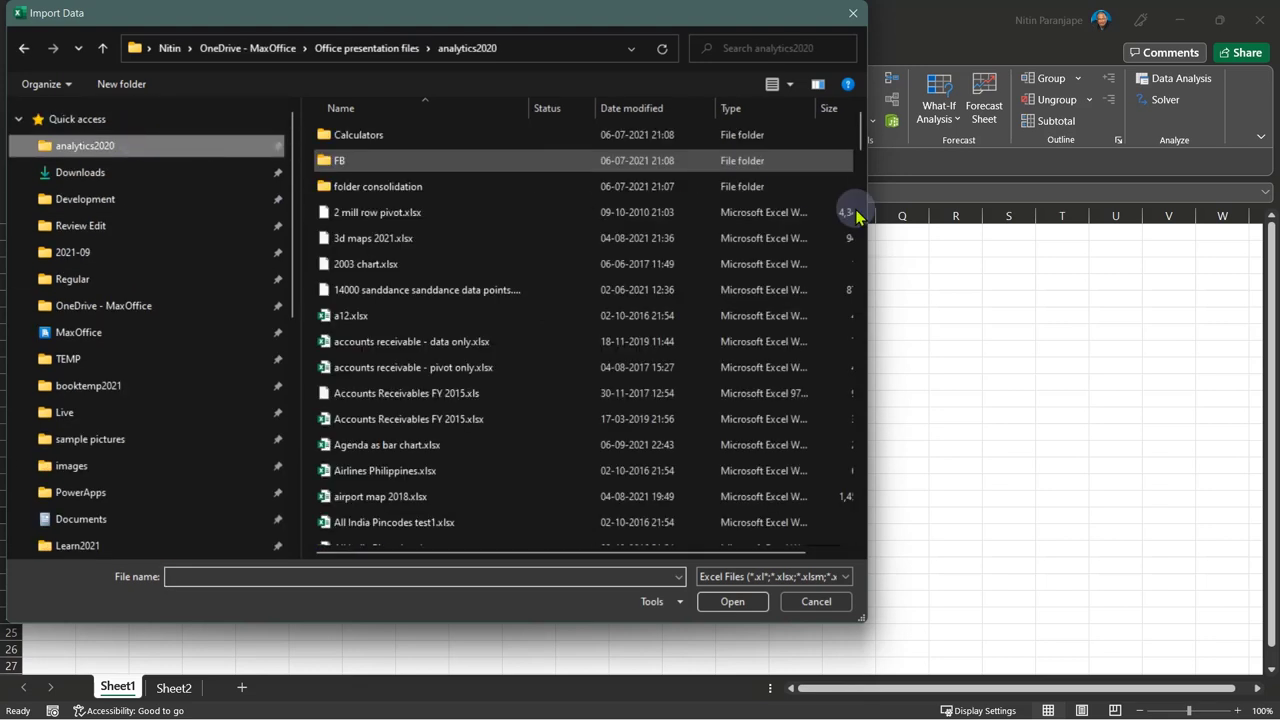
click(664, 110)
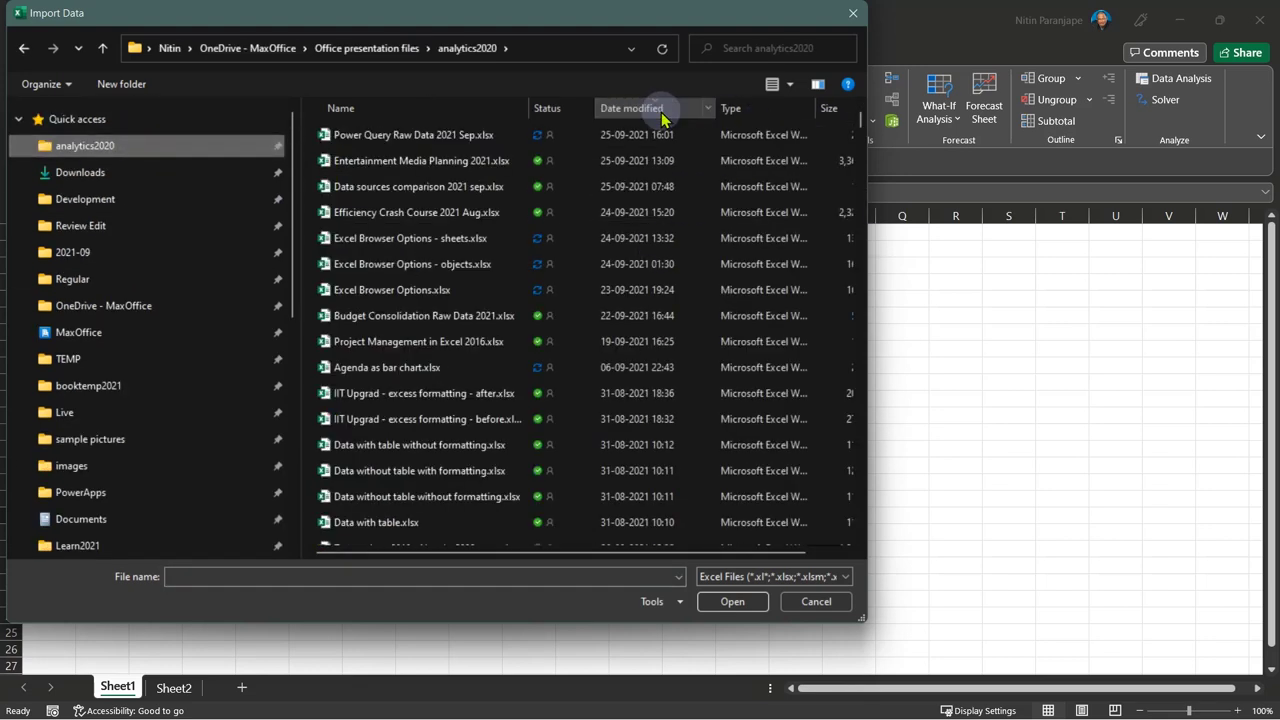
click(433, 138)
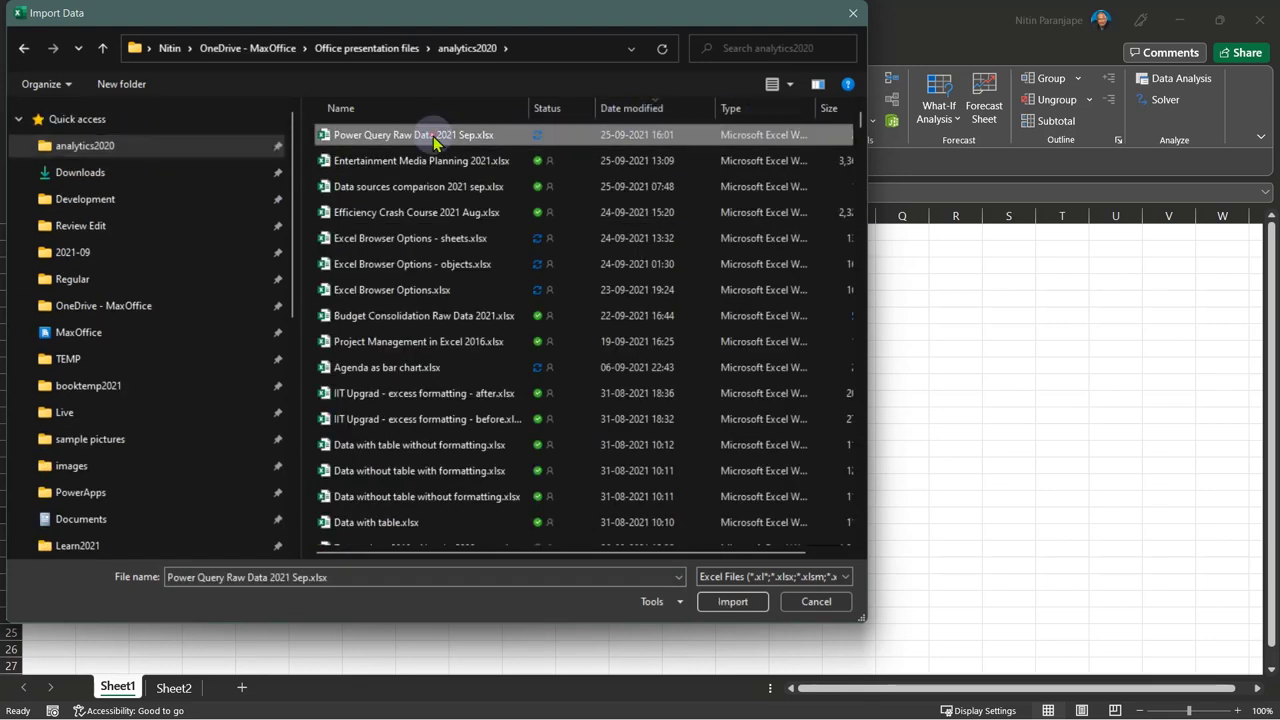
click(731, 601)
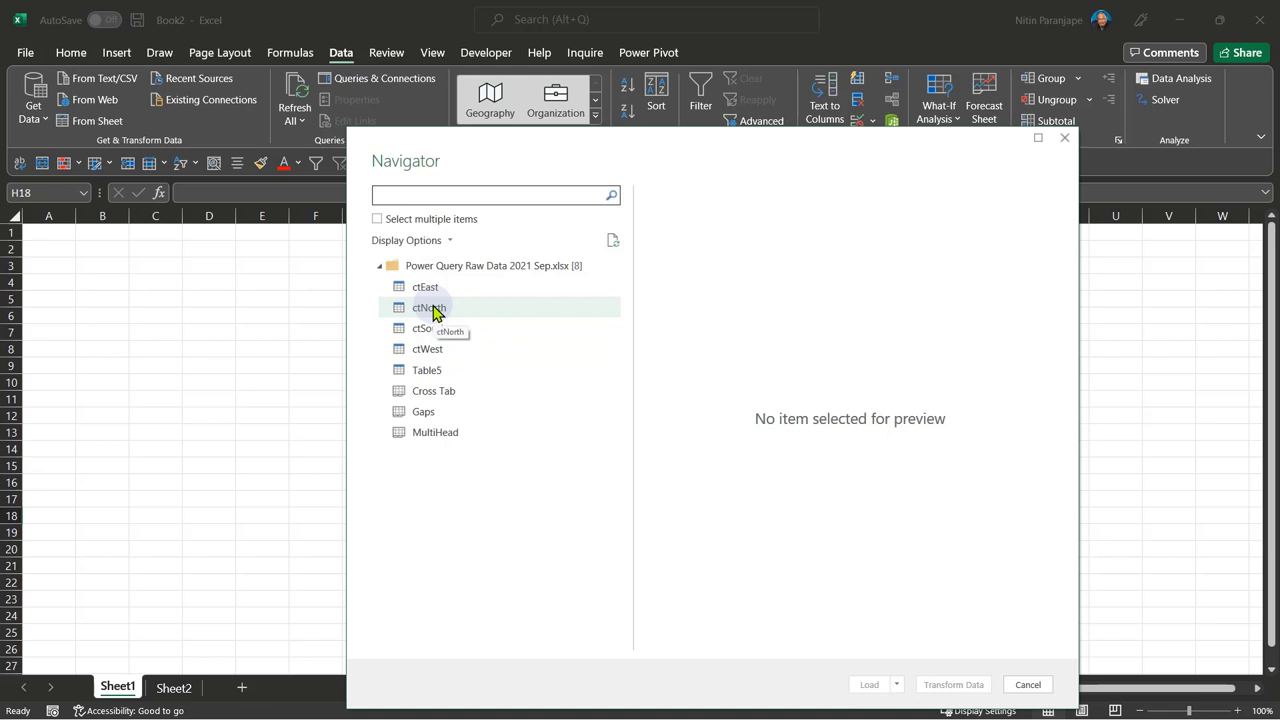
Select the ctNorth, ctSouth, ctWest and ctEast tables together and load them into the Power Query Editor for transformation
click(378, 220)
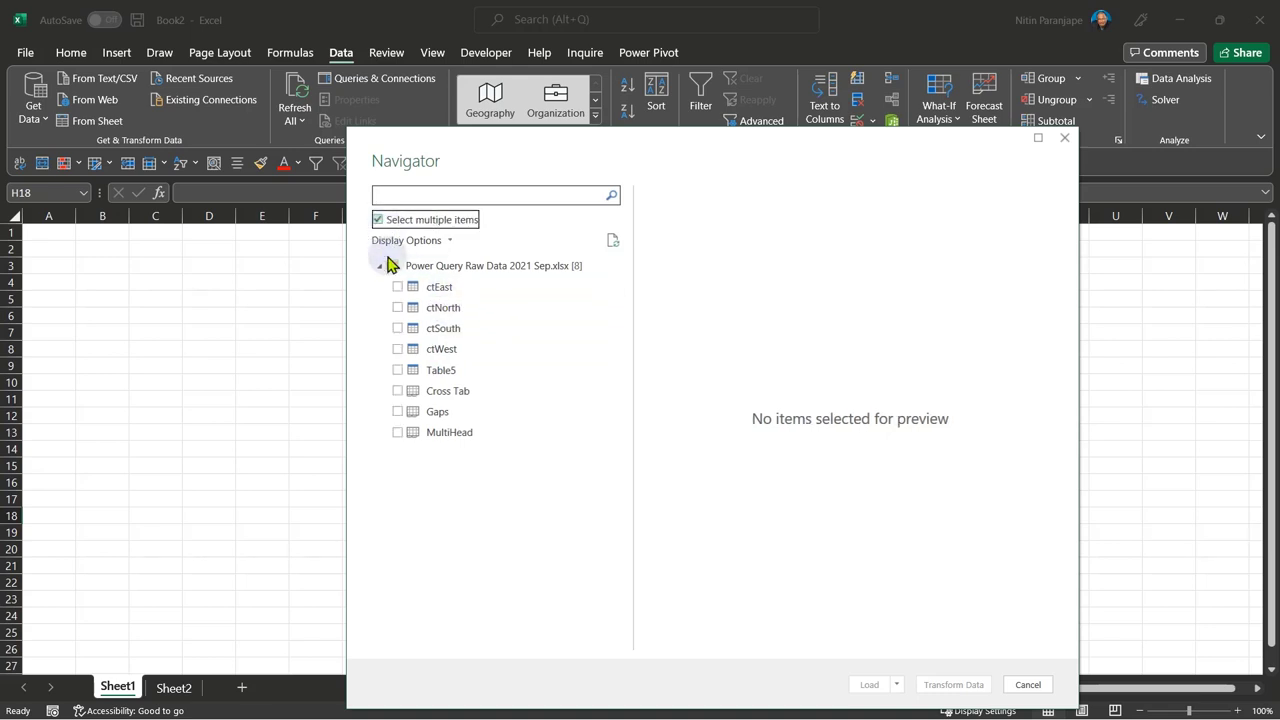
click(397, 307)
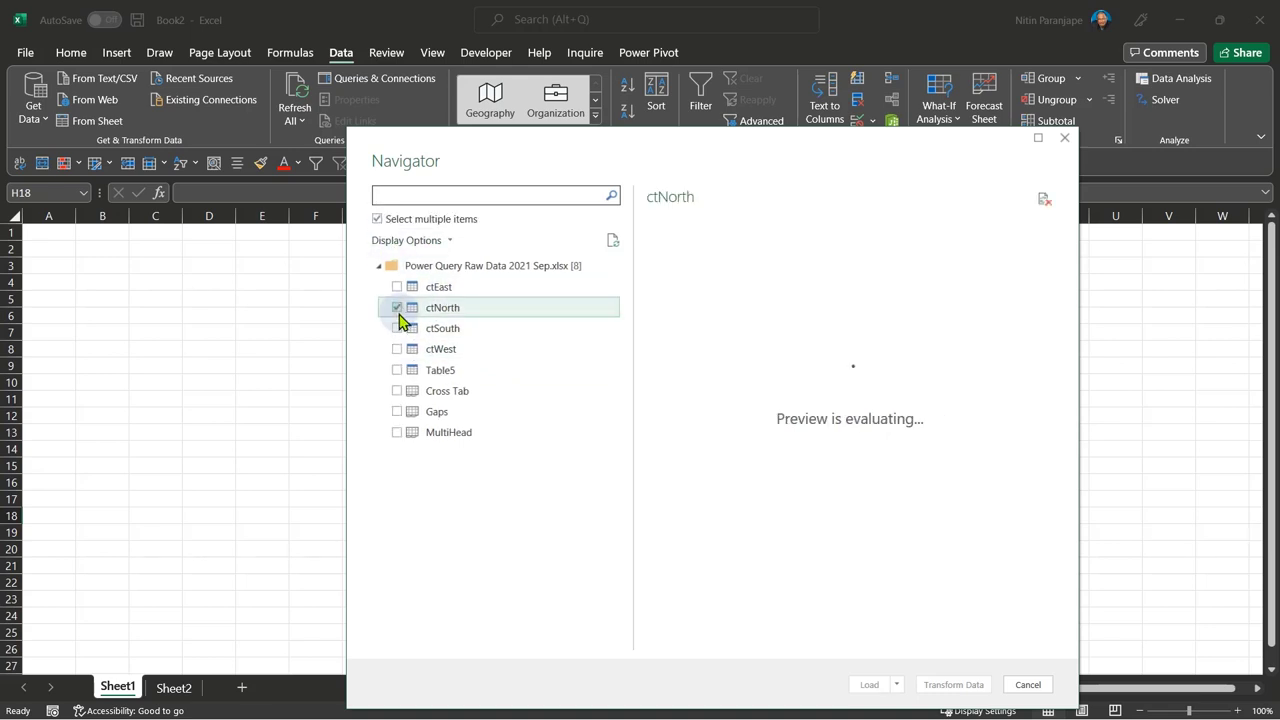
click(397, 328)
click(397, 350)
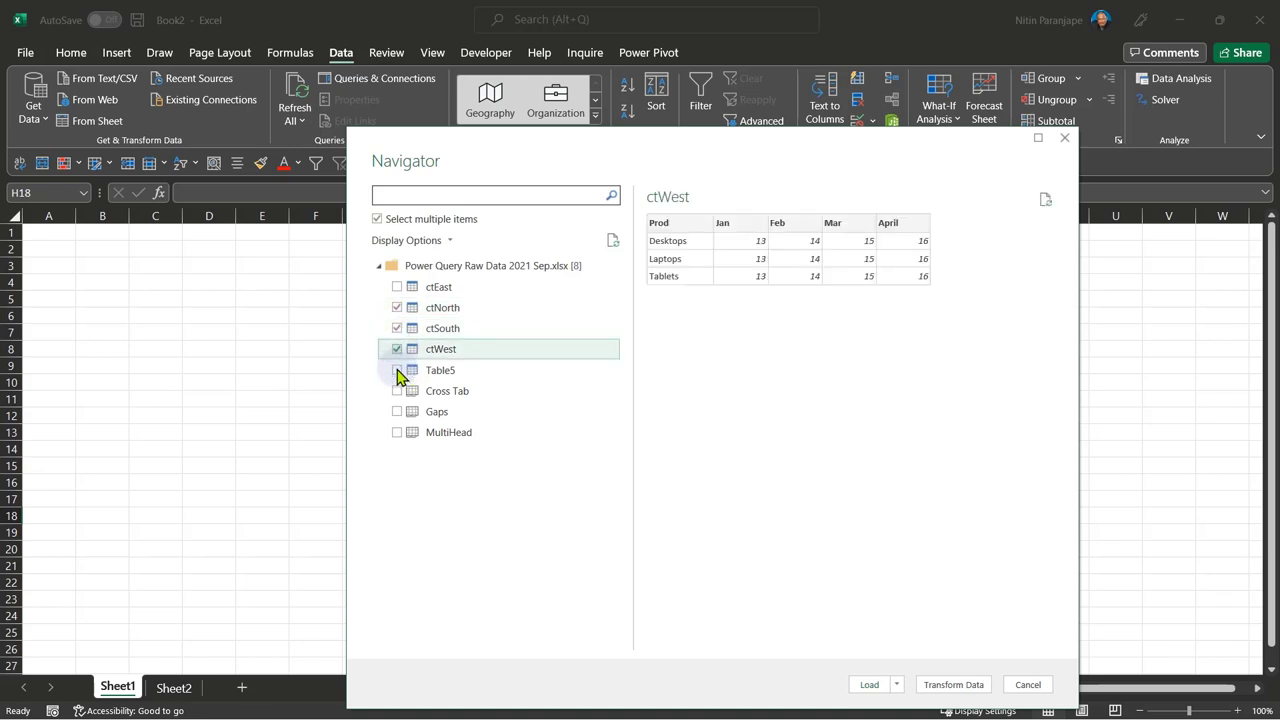
click(397, 287)
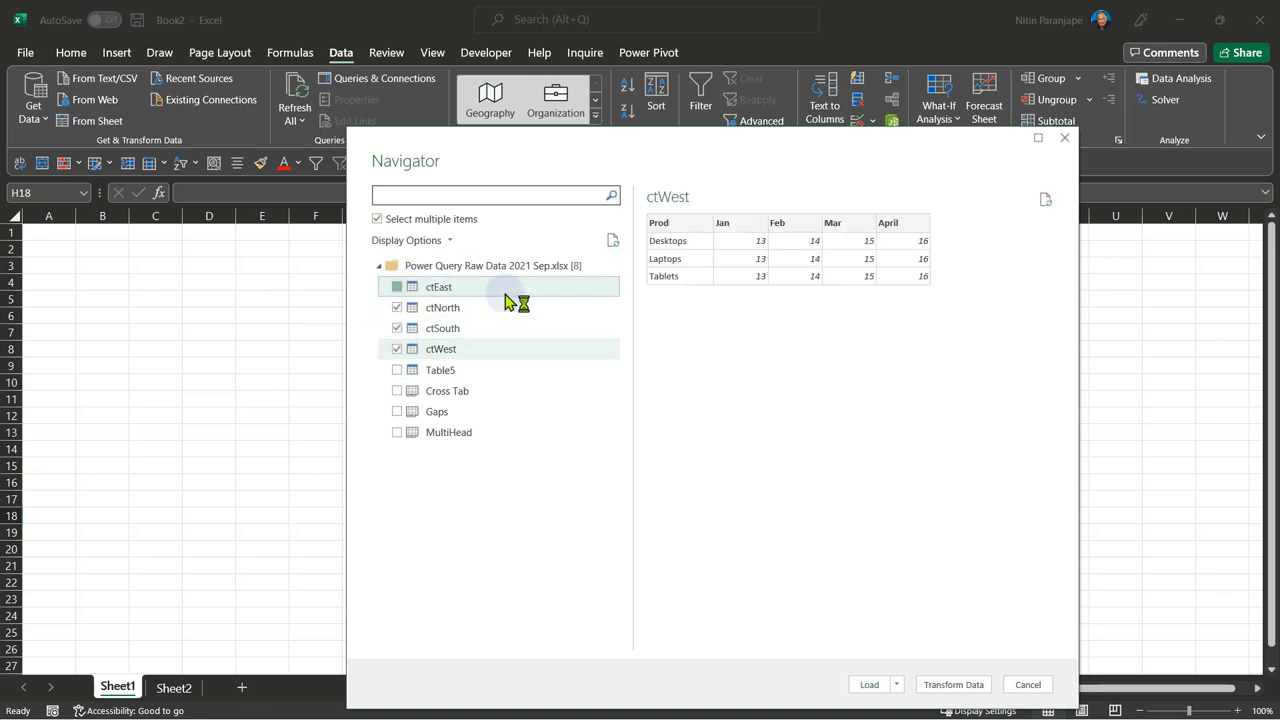
click(950, 685)
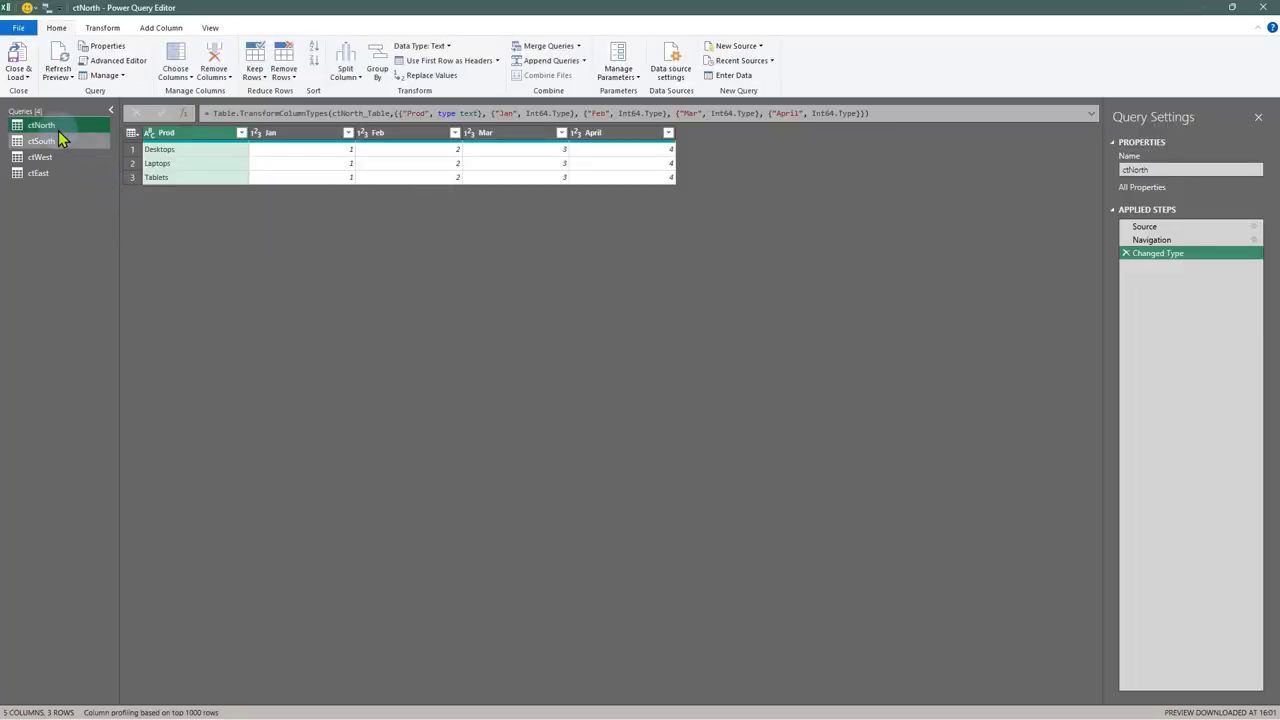
Delete the Changed Type step from the ctEast query and reconfirm its Navigation step
click(40, 157)
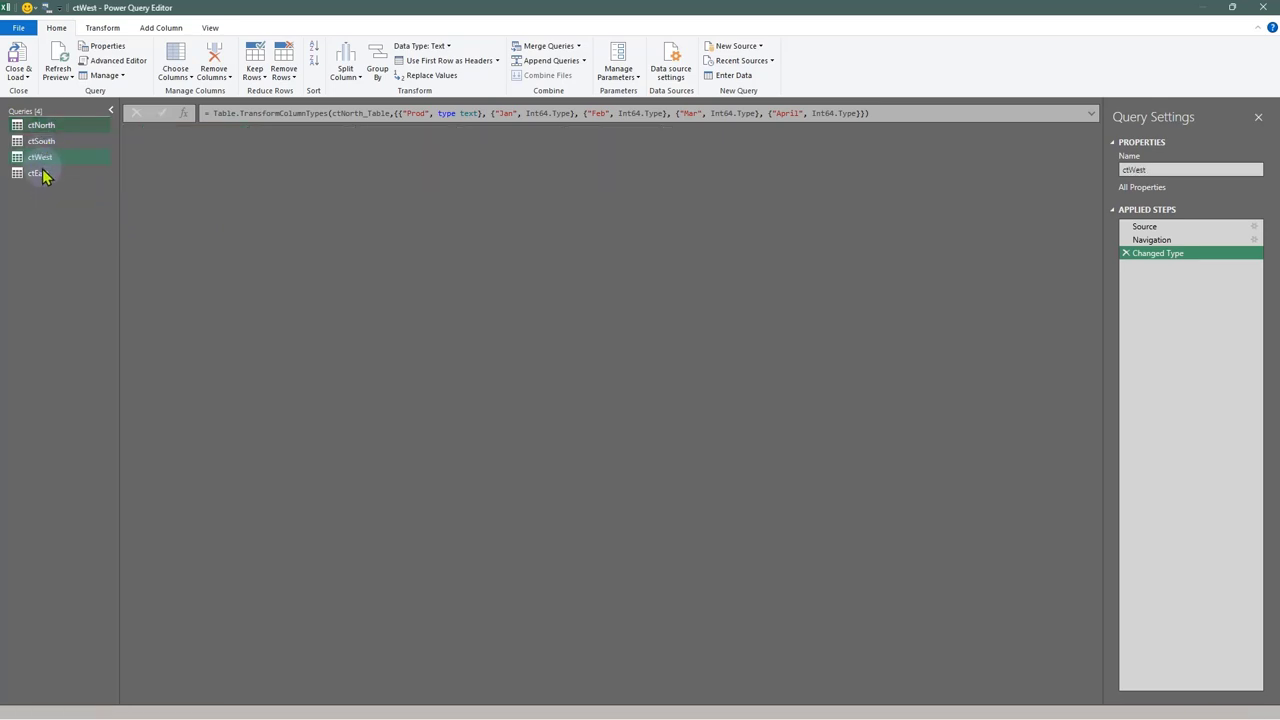
click(40, 176)
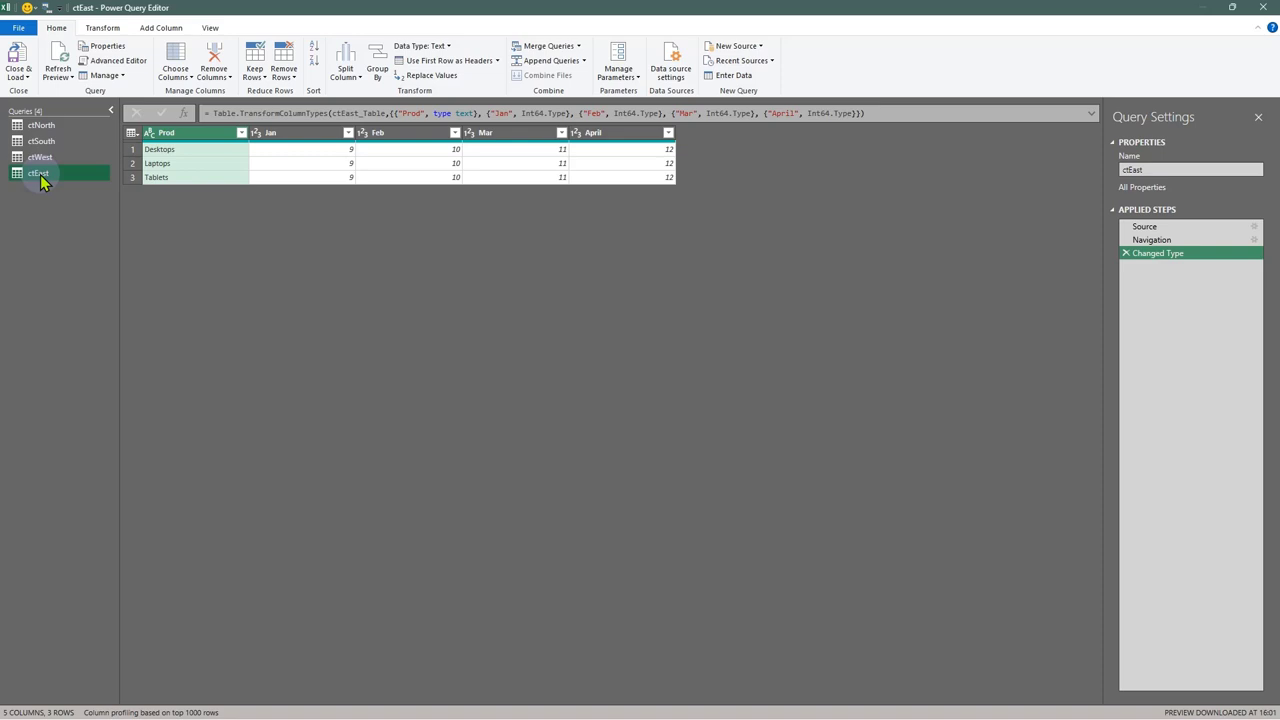
click(110, 111)
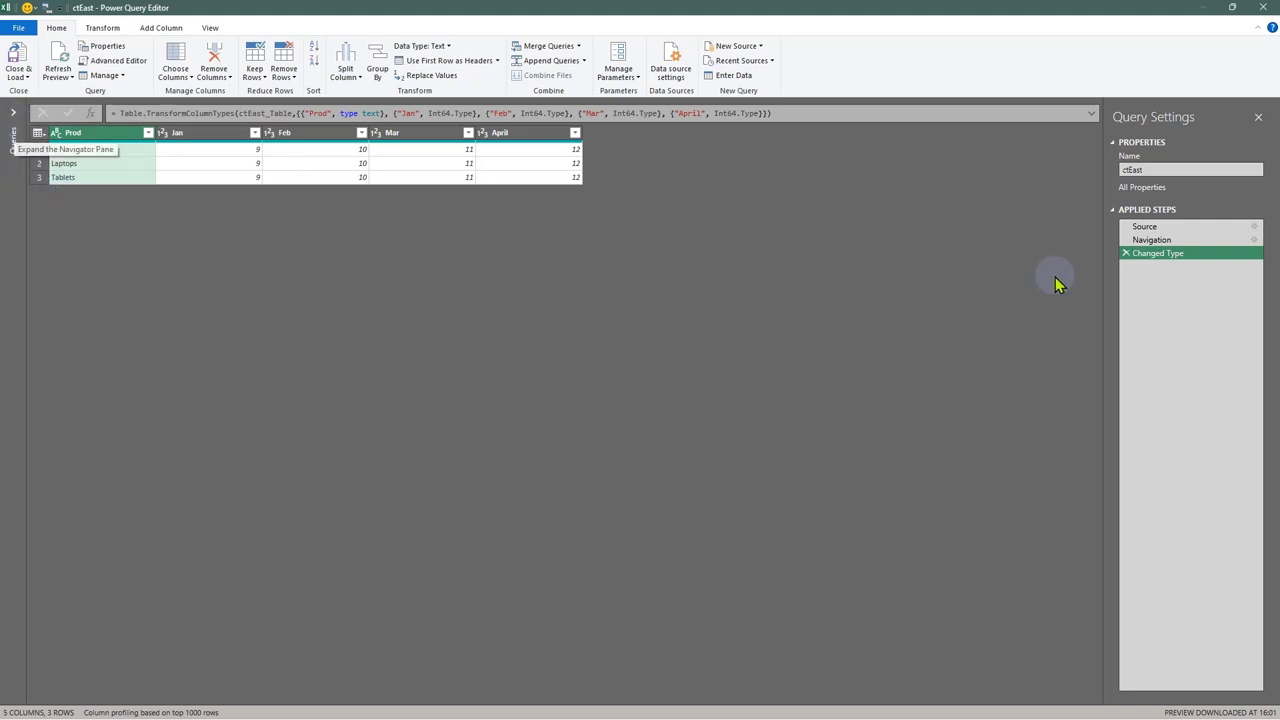
click(1126, 254)
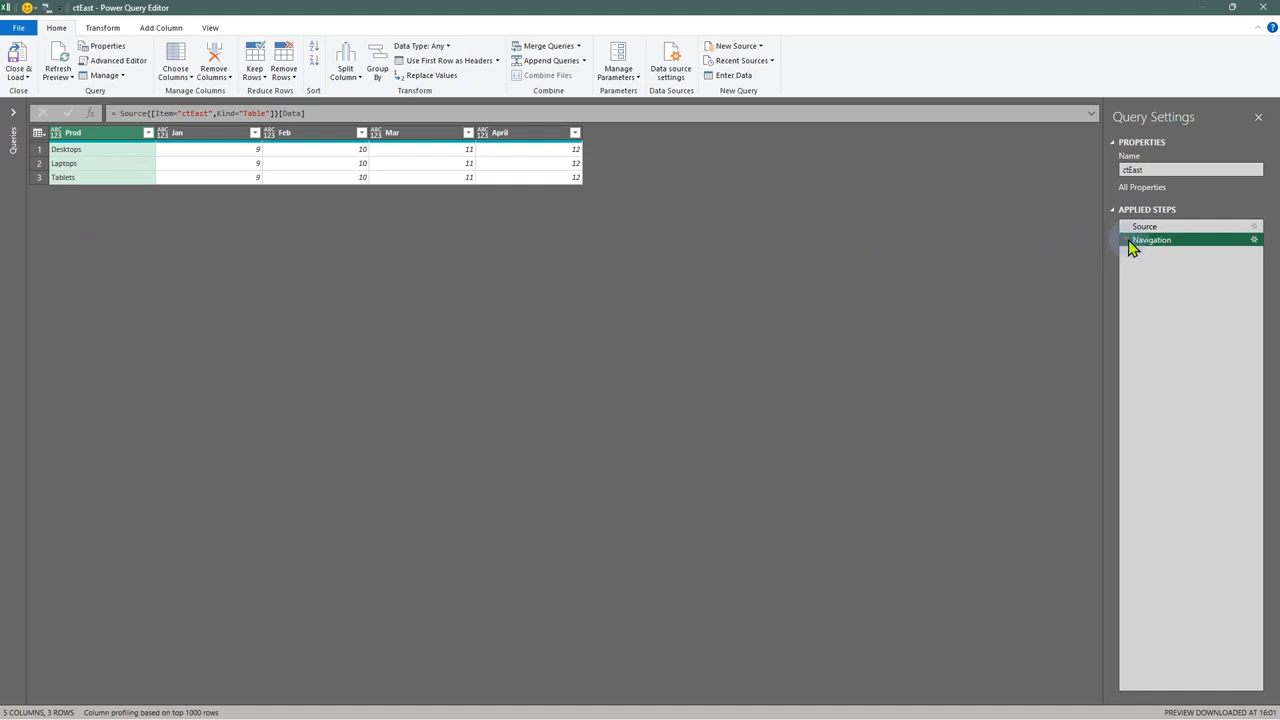
click(1255, 240)
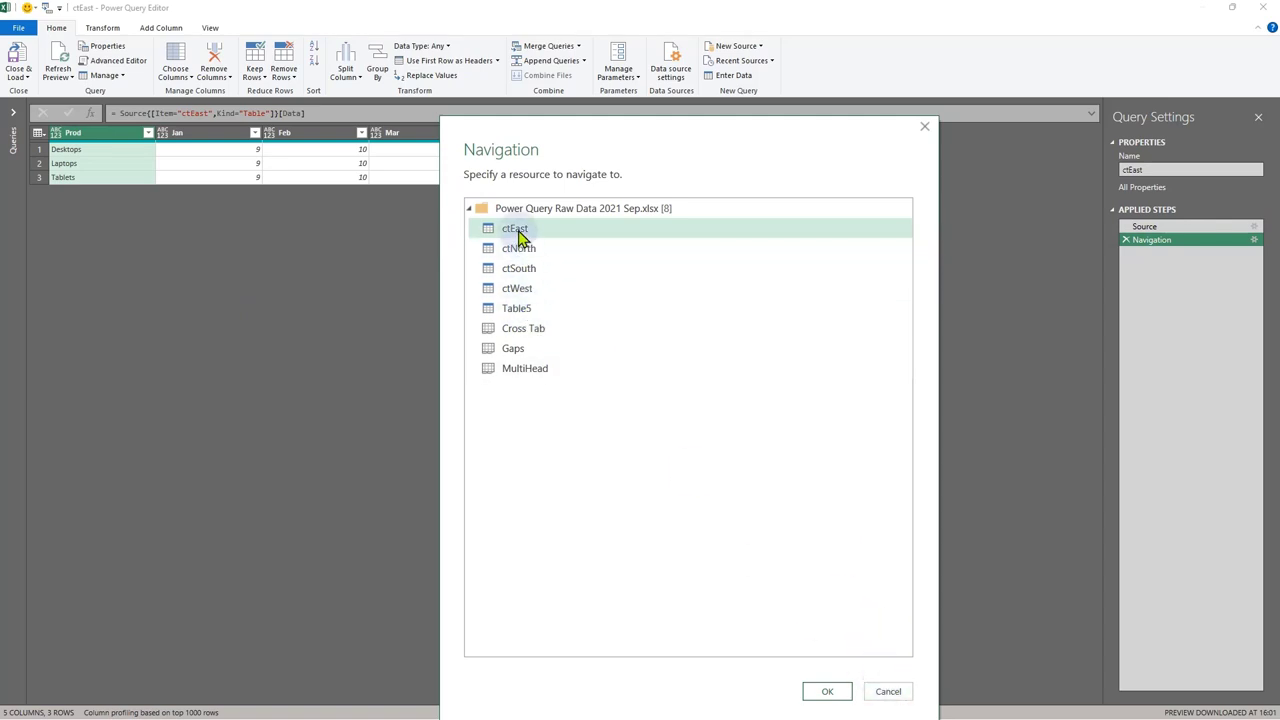
click(825, 691)
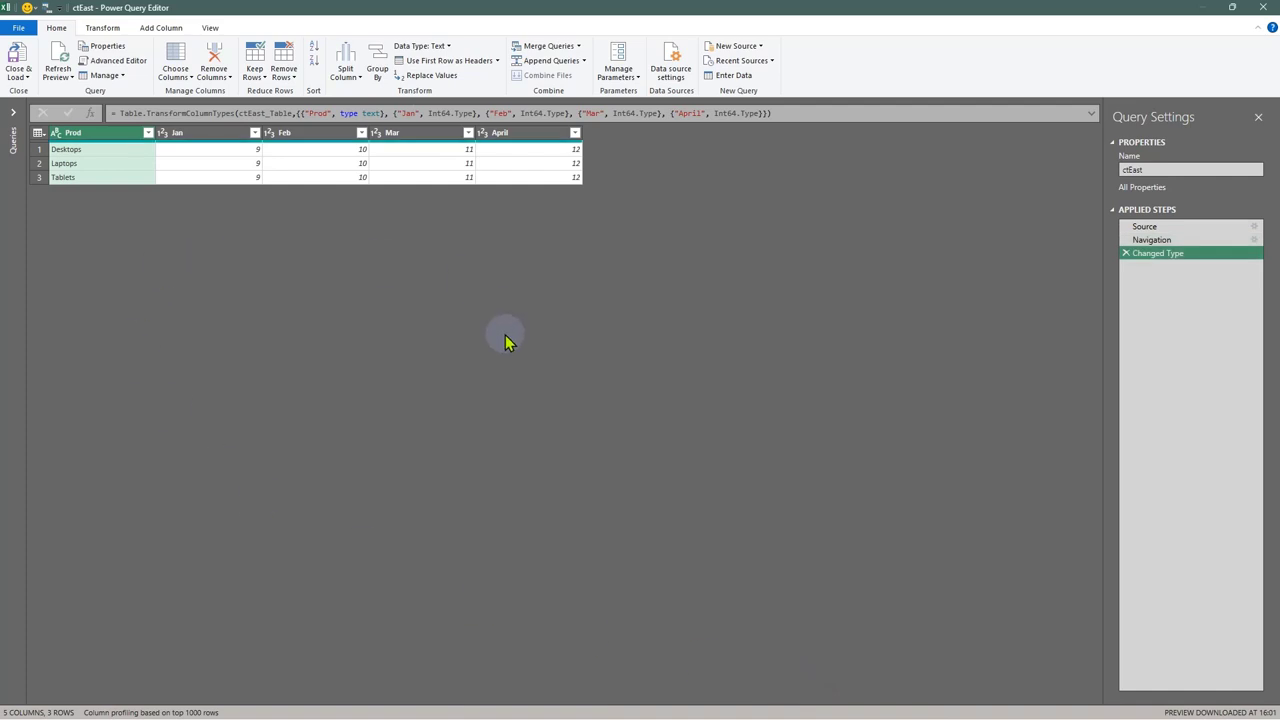
Delete the Changed Type and Navigation steps from the ctEast query, leaving only the Source step
click(13, 112)
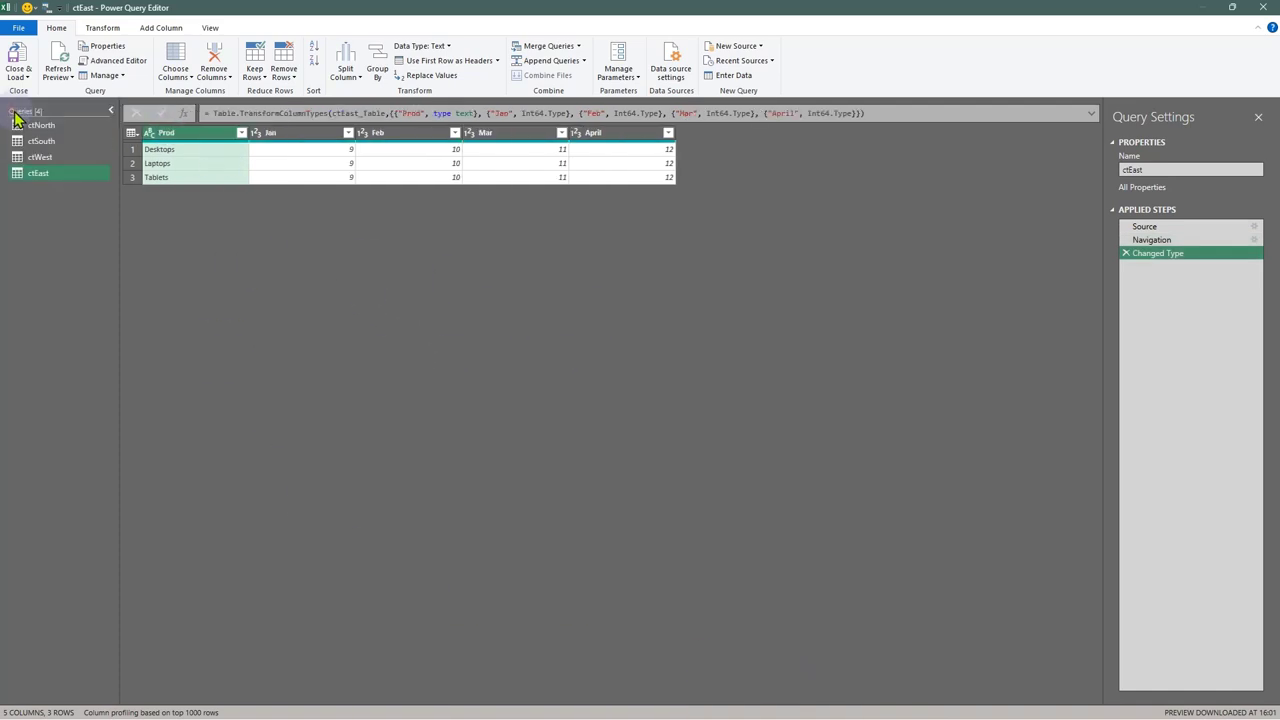
click(1166, 228)
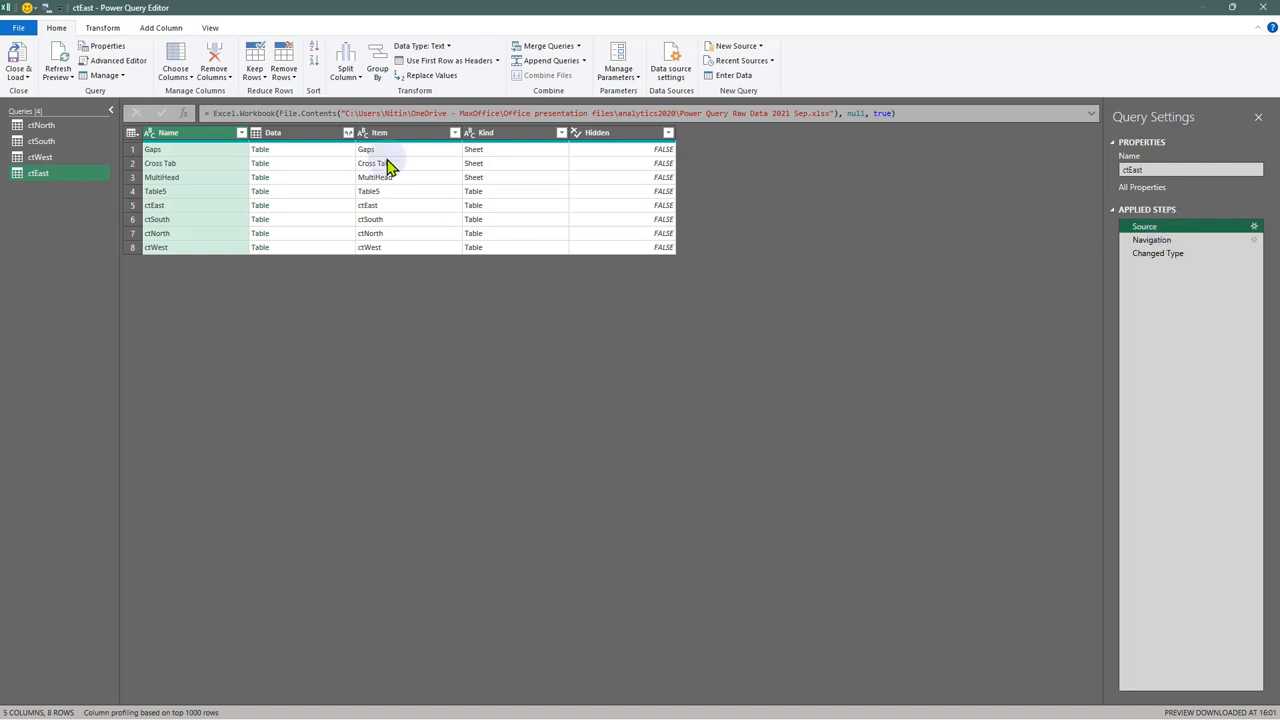
click(1126, 253)
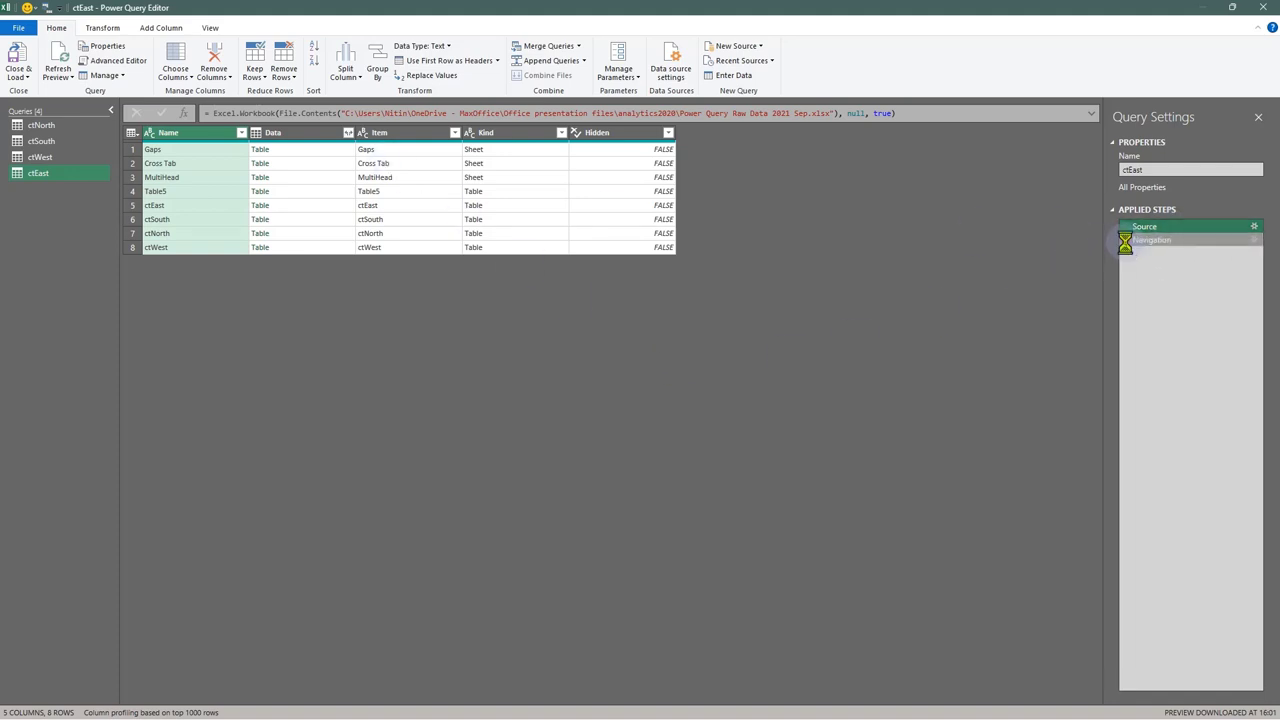
click(1125, 240)
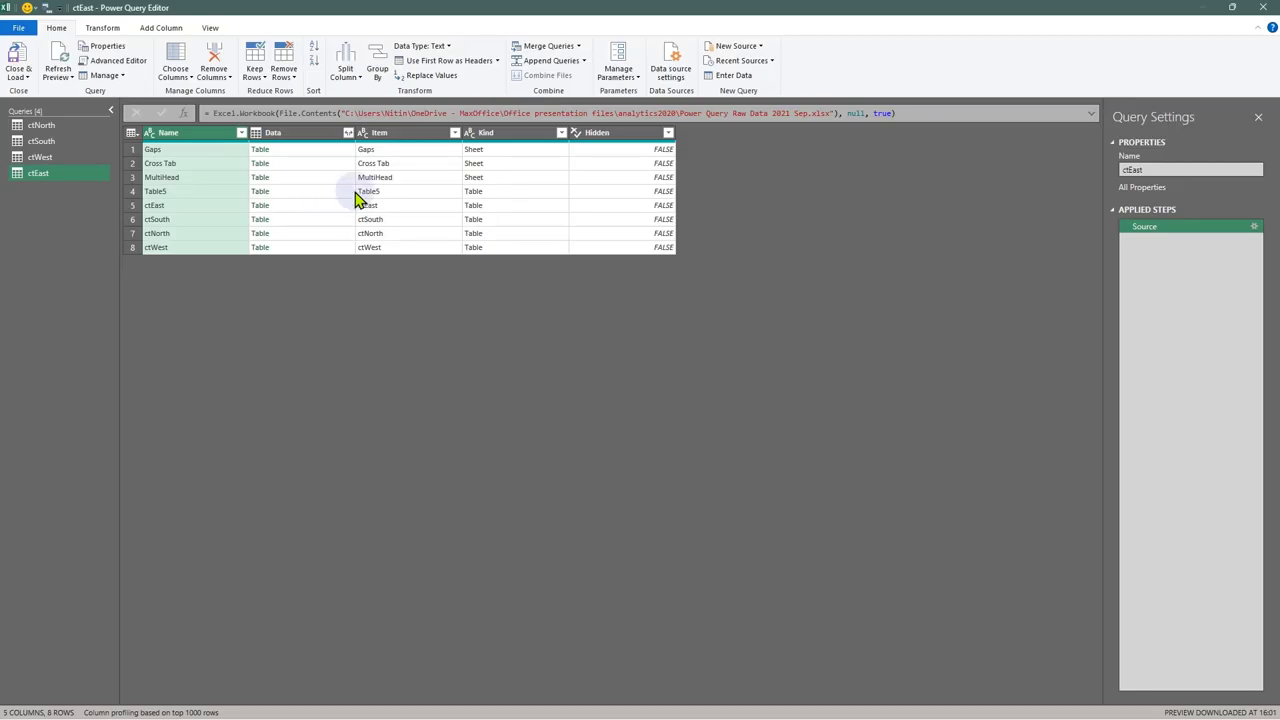
Filter the Kind column of the source list to rows that do not equal Sheet
click(477, 151)
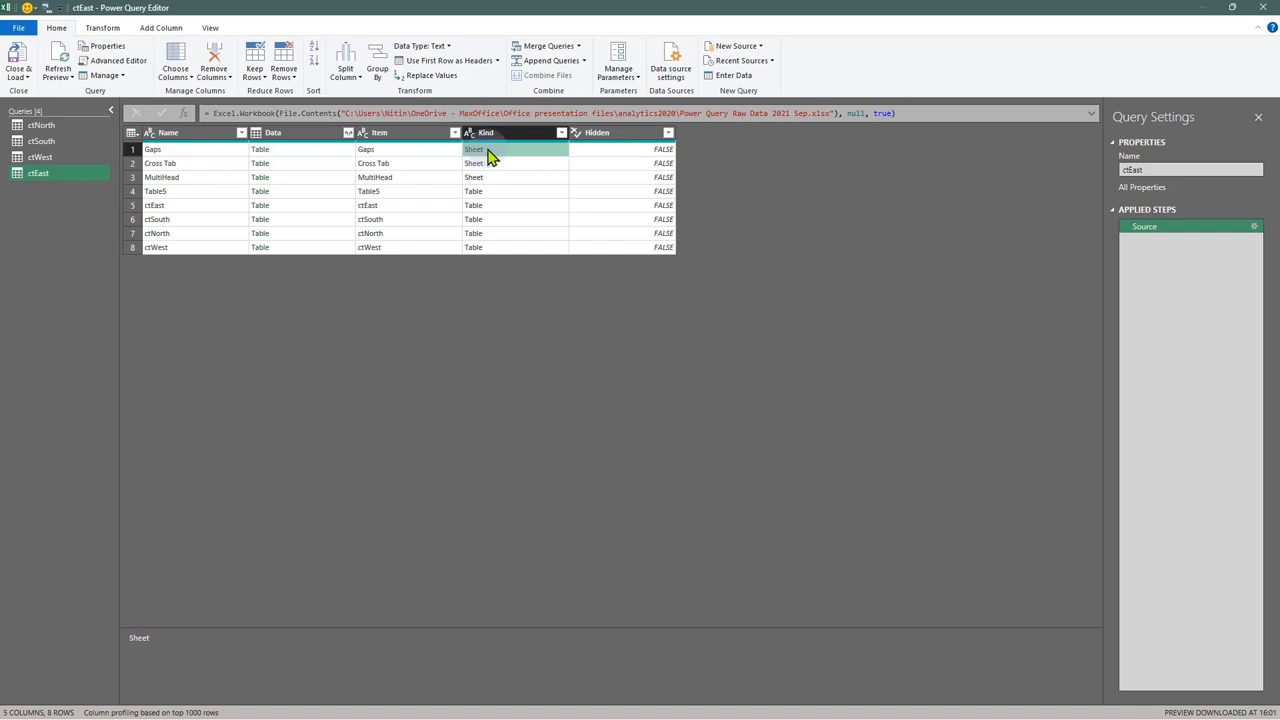
right_click(502, 158)
mouse_move(557, 180)
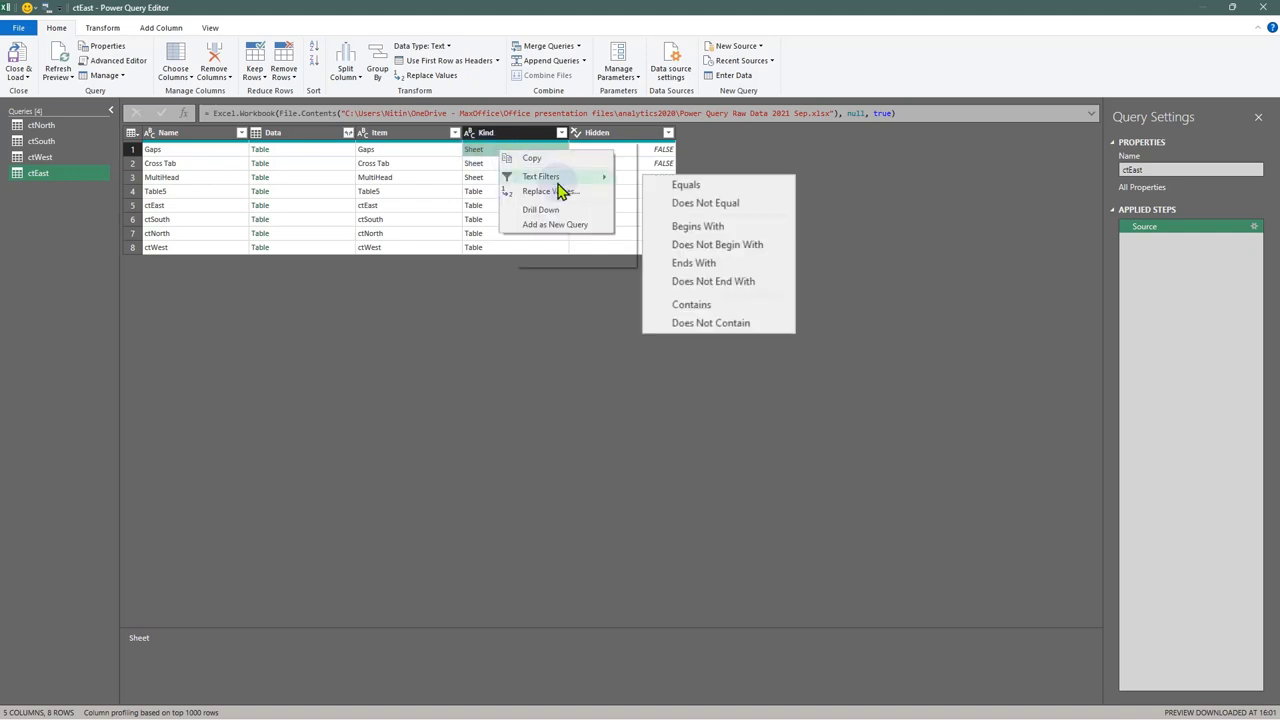
click(686, 203)
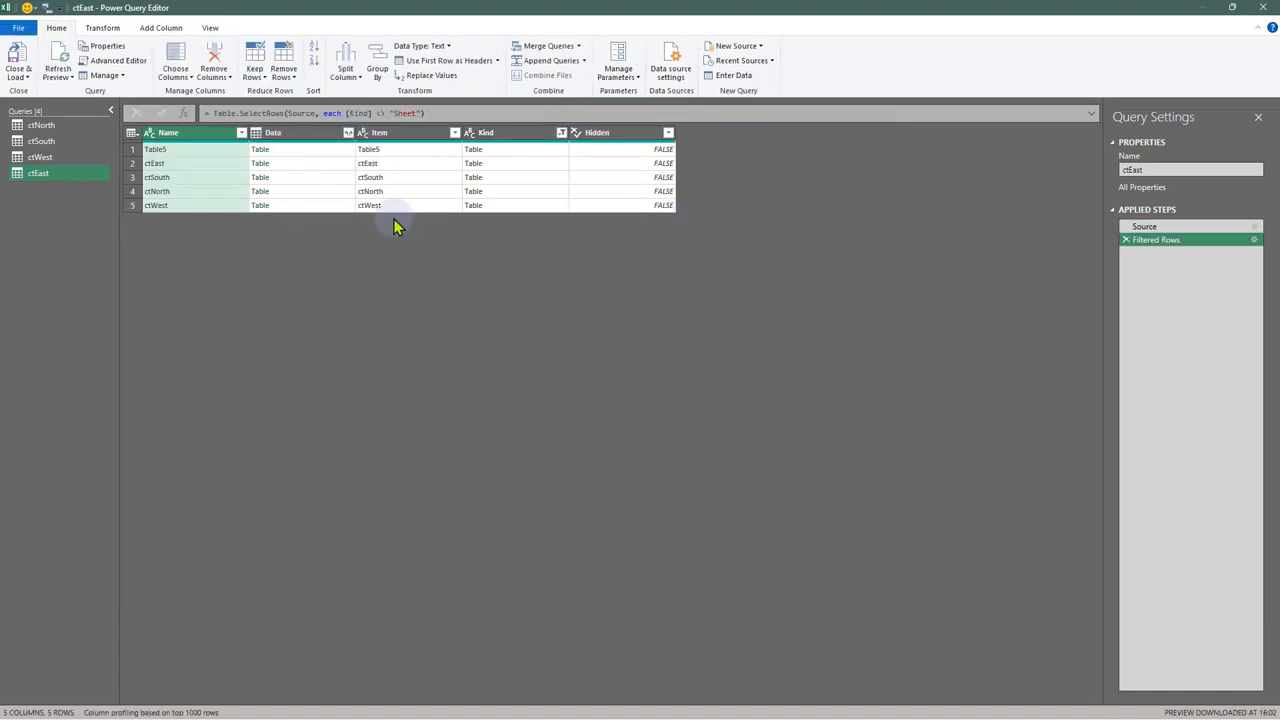
Filter the Item column to rows that do not equal Table5
click(370, 154)
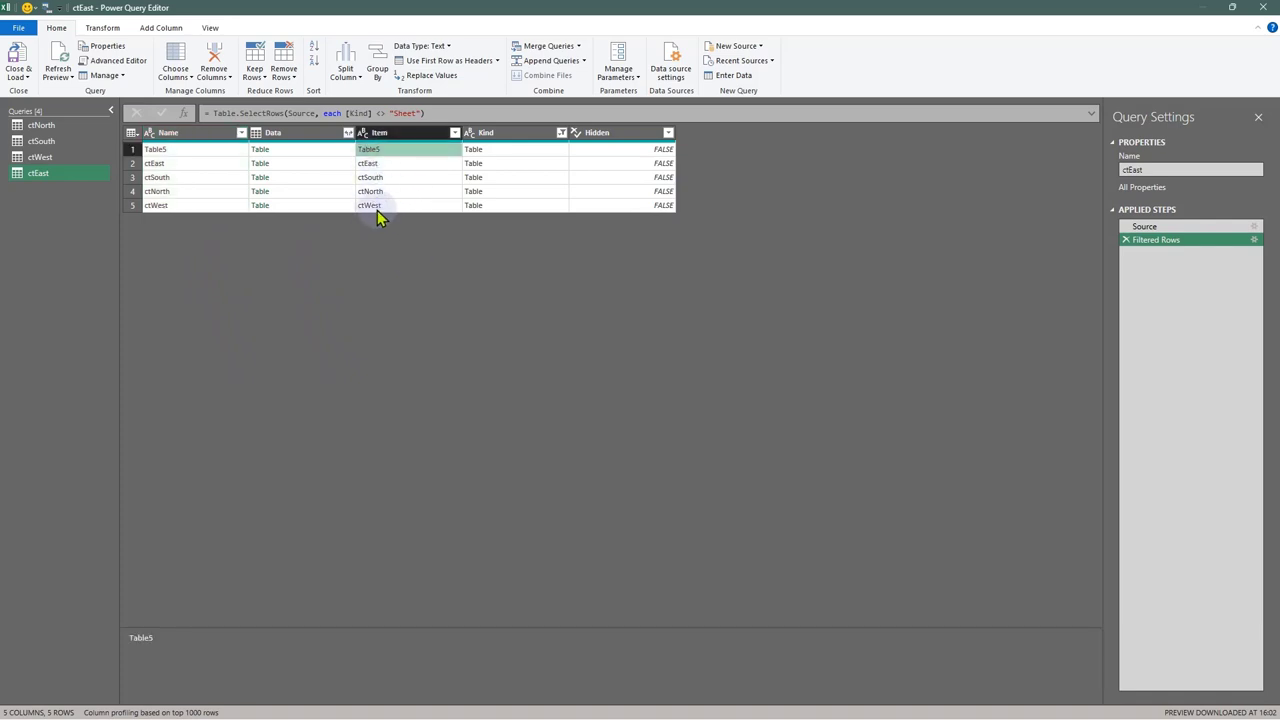
right_click(384, 151)
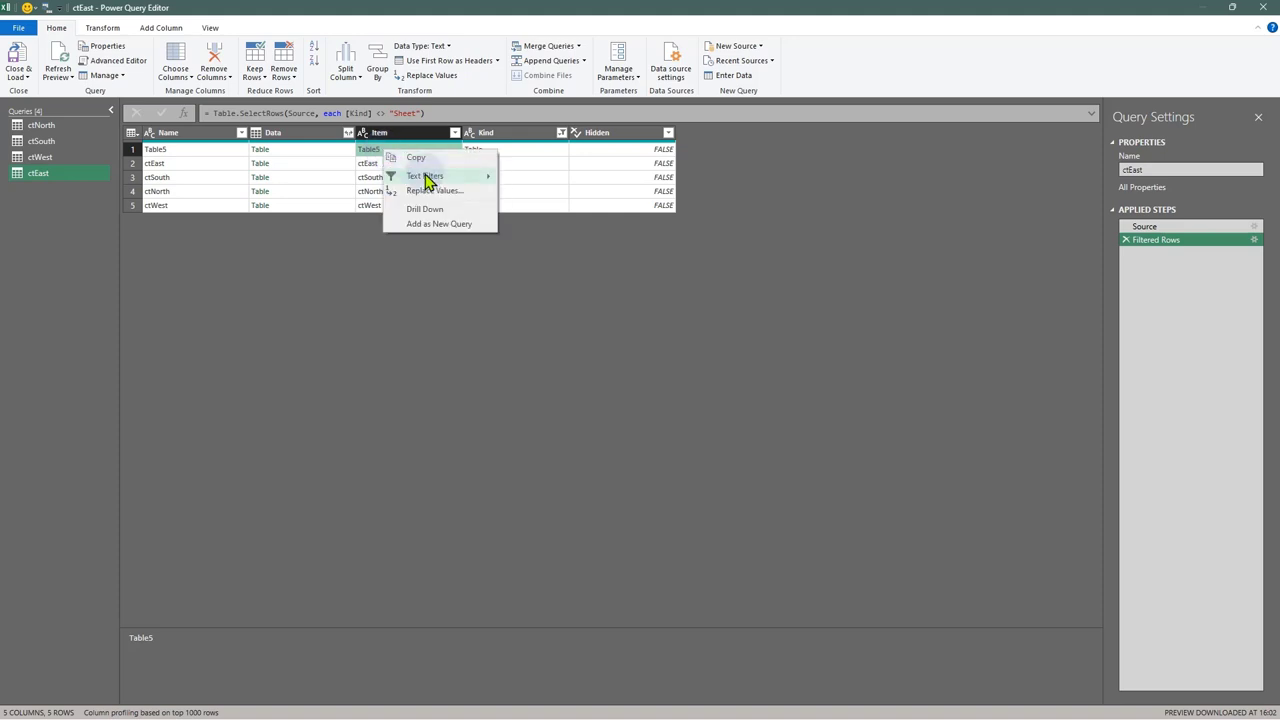
mouse_move(432, 176)
click(578, 204)
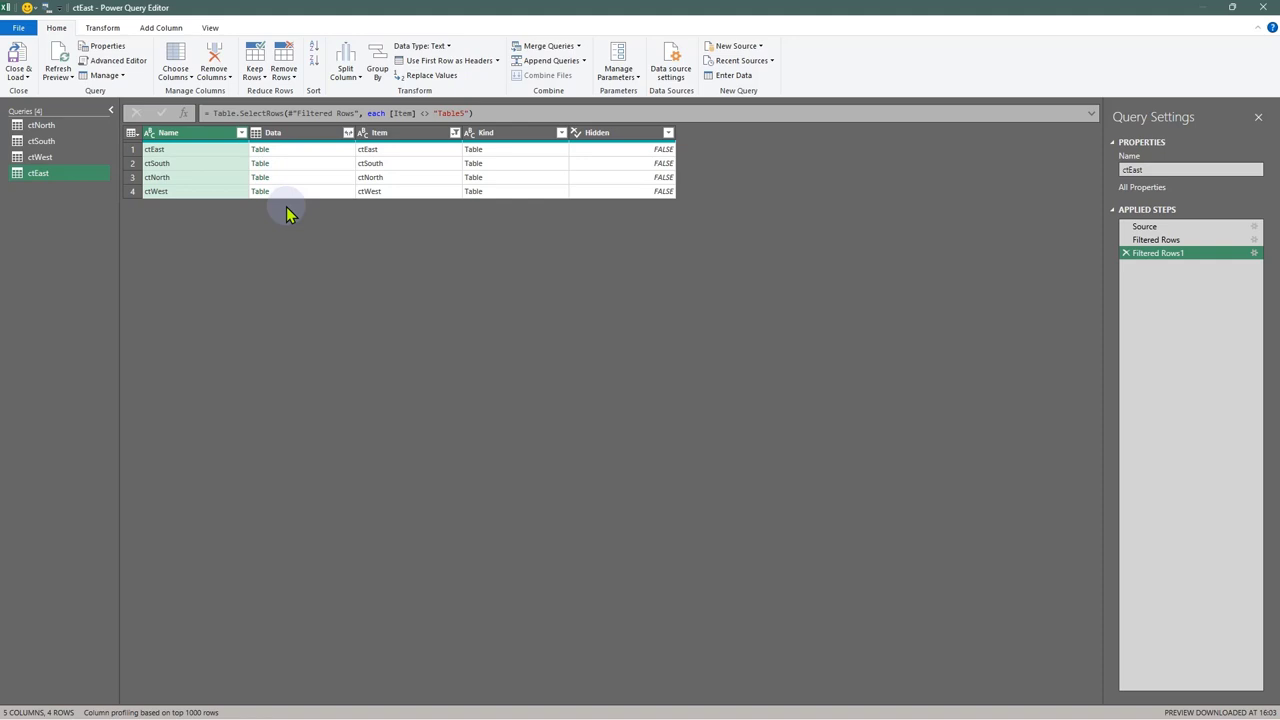
Expand the Data column into Prod, Jan, Feb, Mar and April without using the original column name as prefix
click(350, 136)
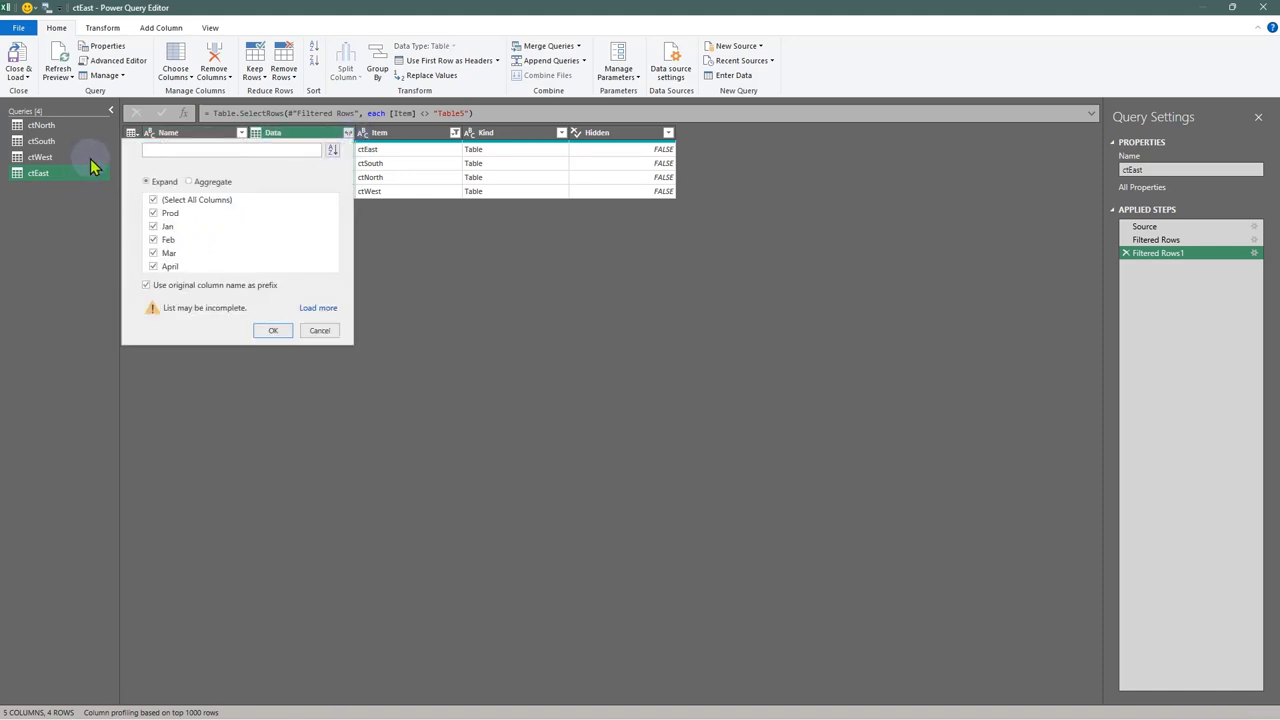
click(147, 286)
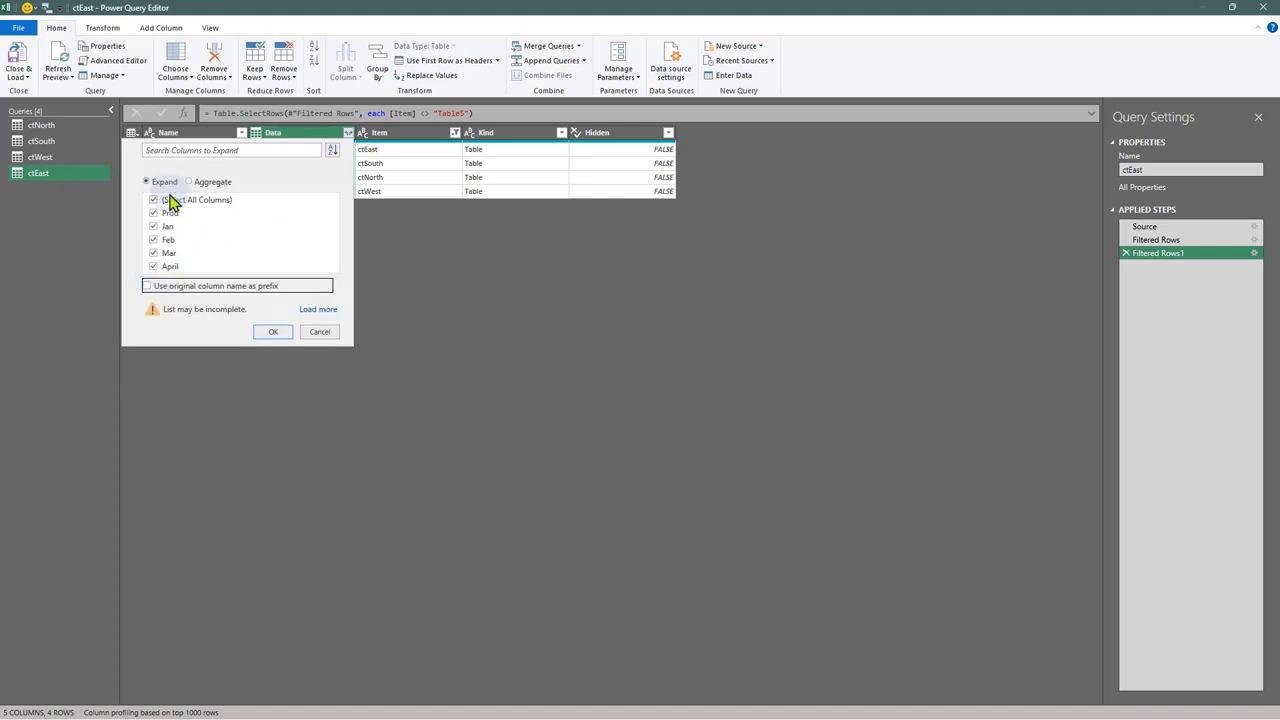
click(272, 332)
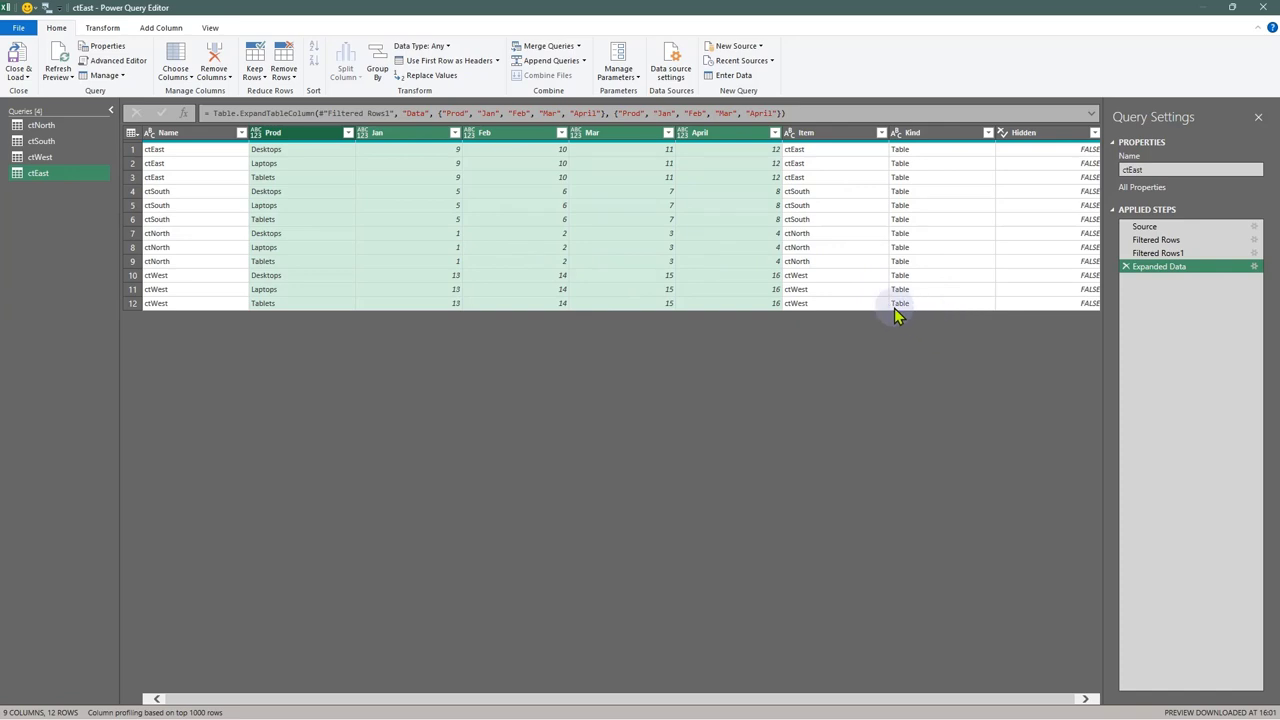
Remove the Item, Kind and Hidden columns from the expanded table
click(828, 139)
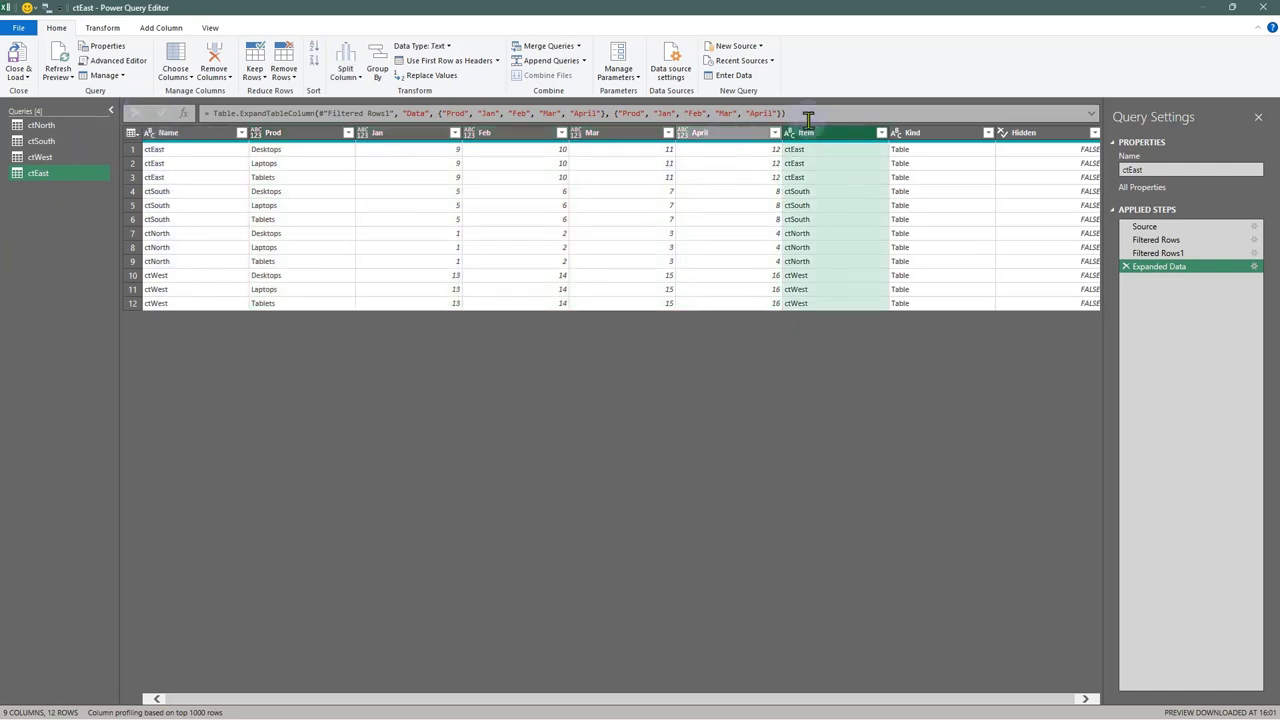
ctrl+click(940, 134)
ctrl+click(1025, 134)
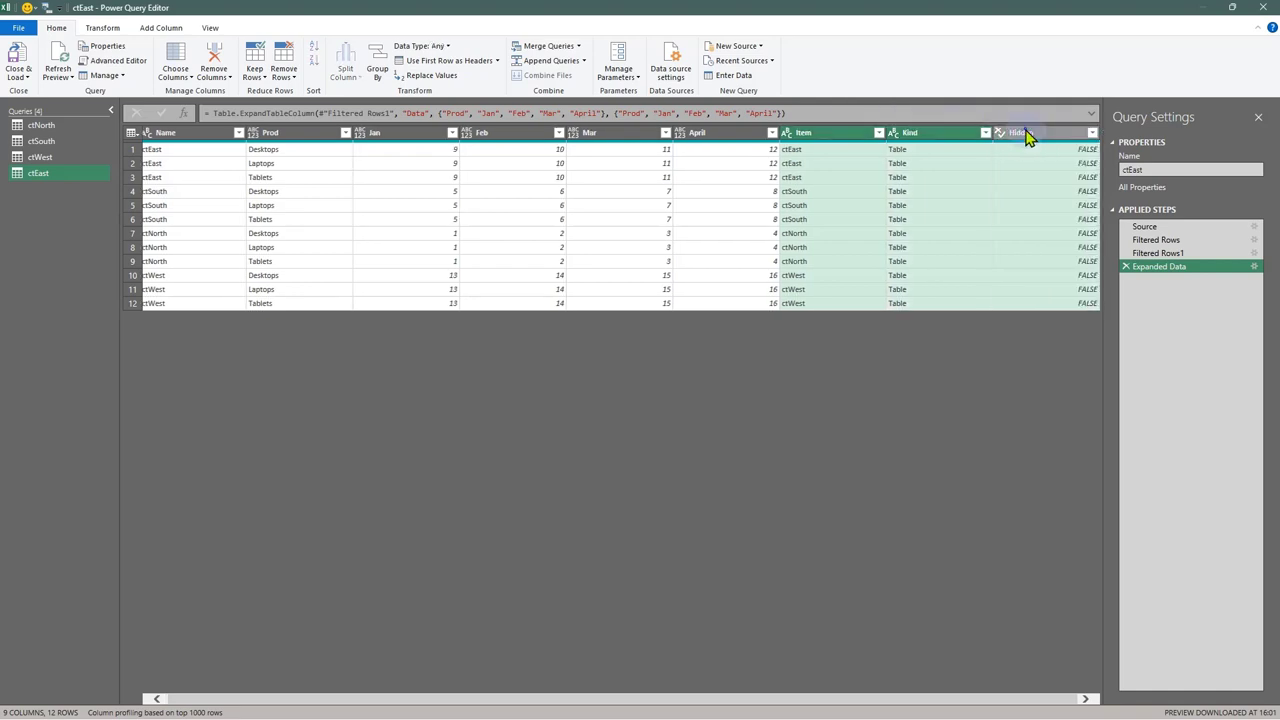
right_click(1025, 134)
click(1057, 156)
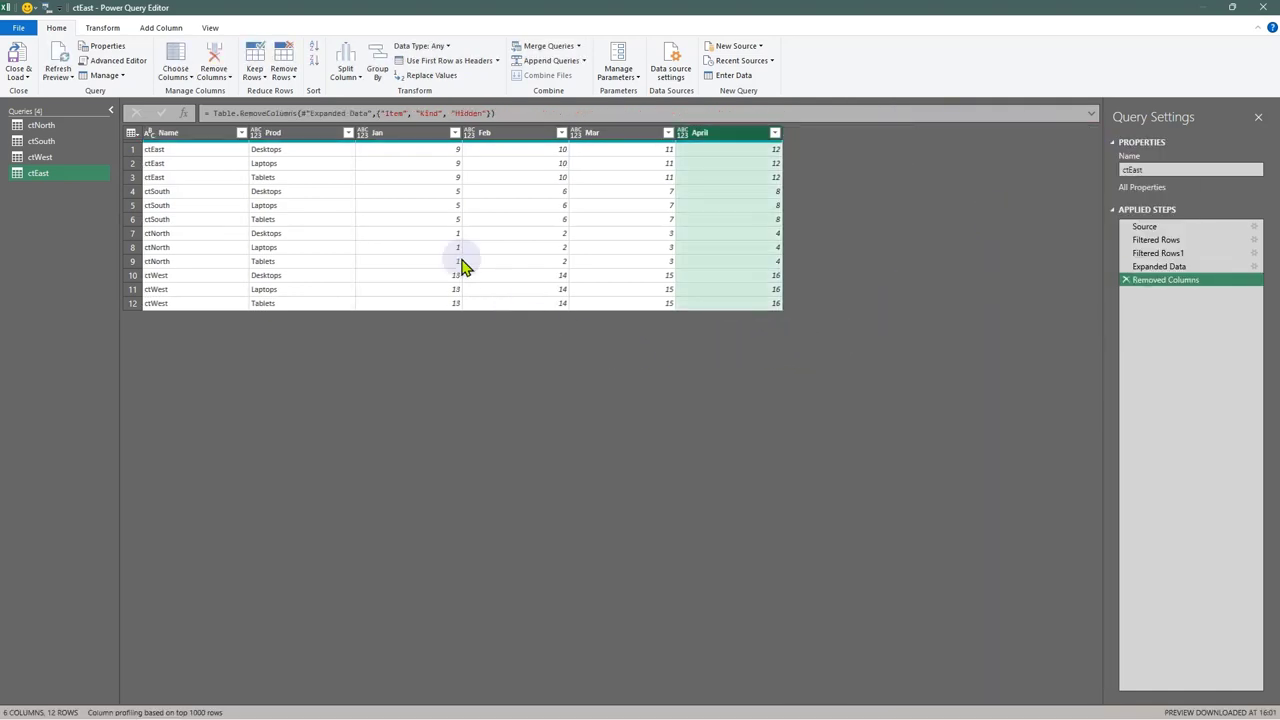
click(383, 133)
ctrl+click(546, 138)
ctrl+click(614, 140)
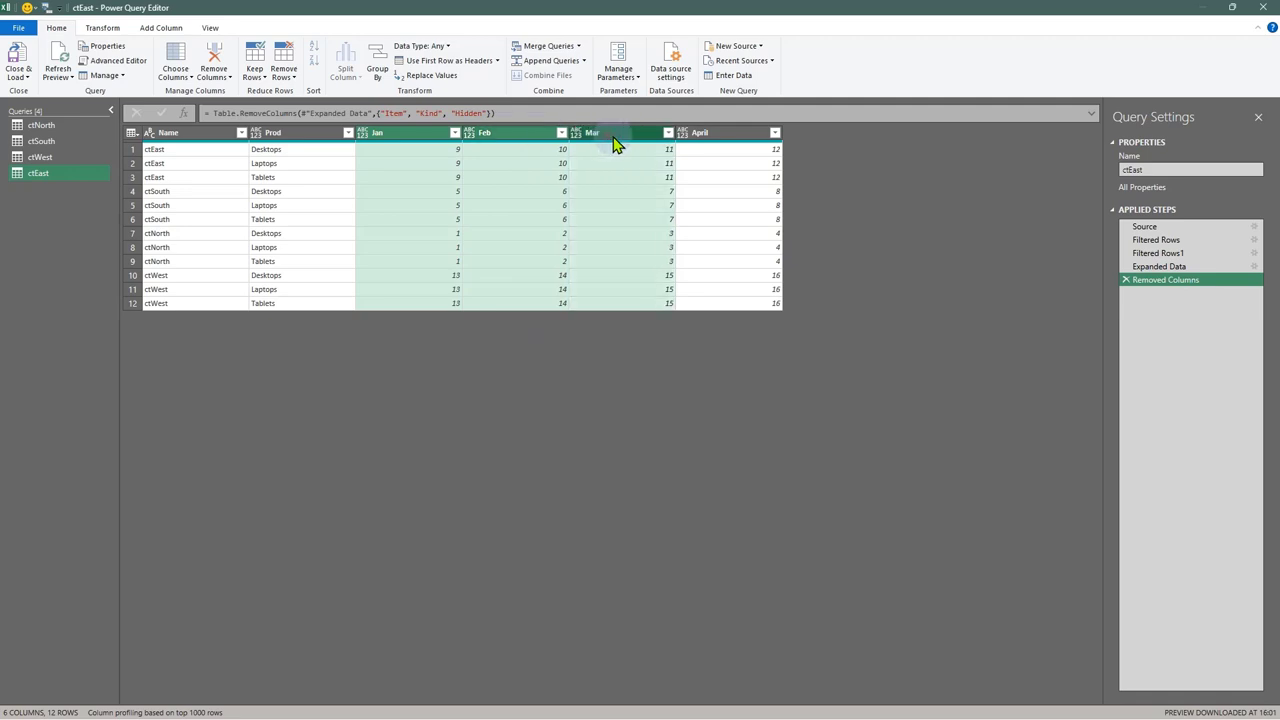
ctrl+click(727, 140)
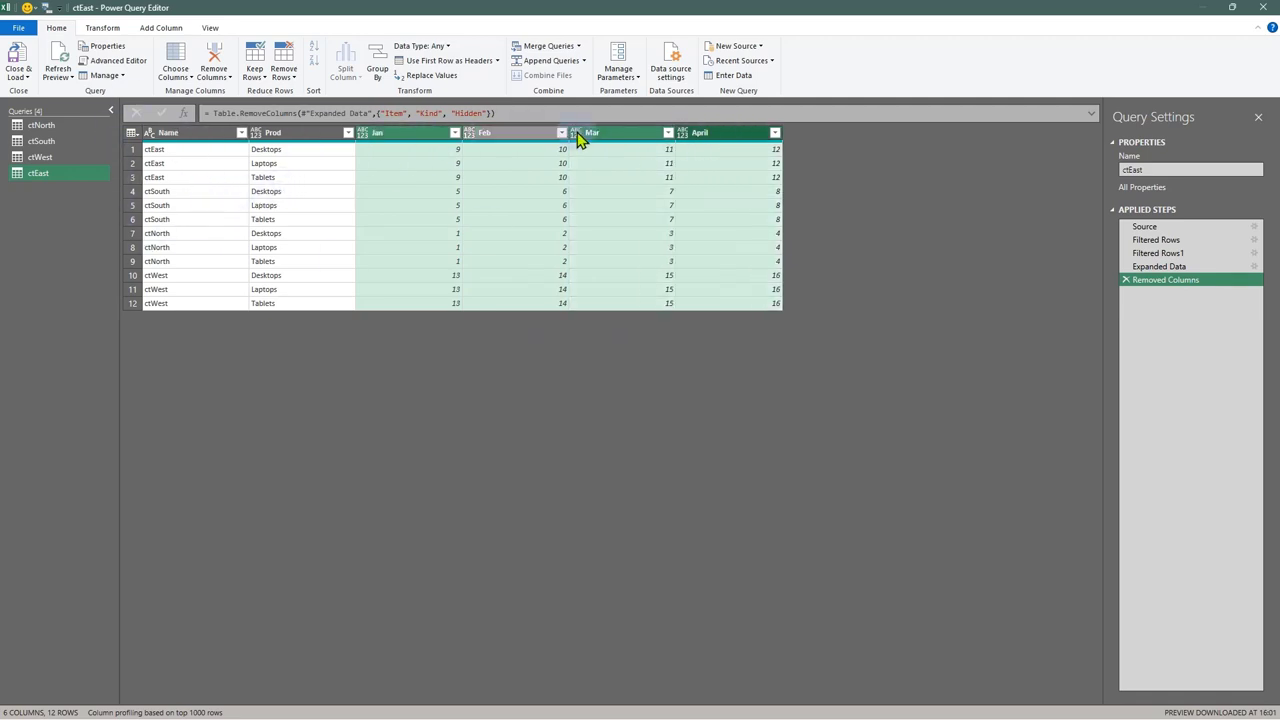
right_click(404, 140)
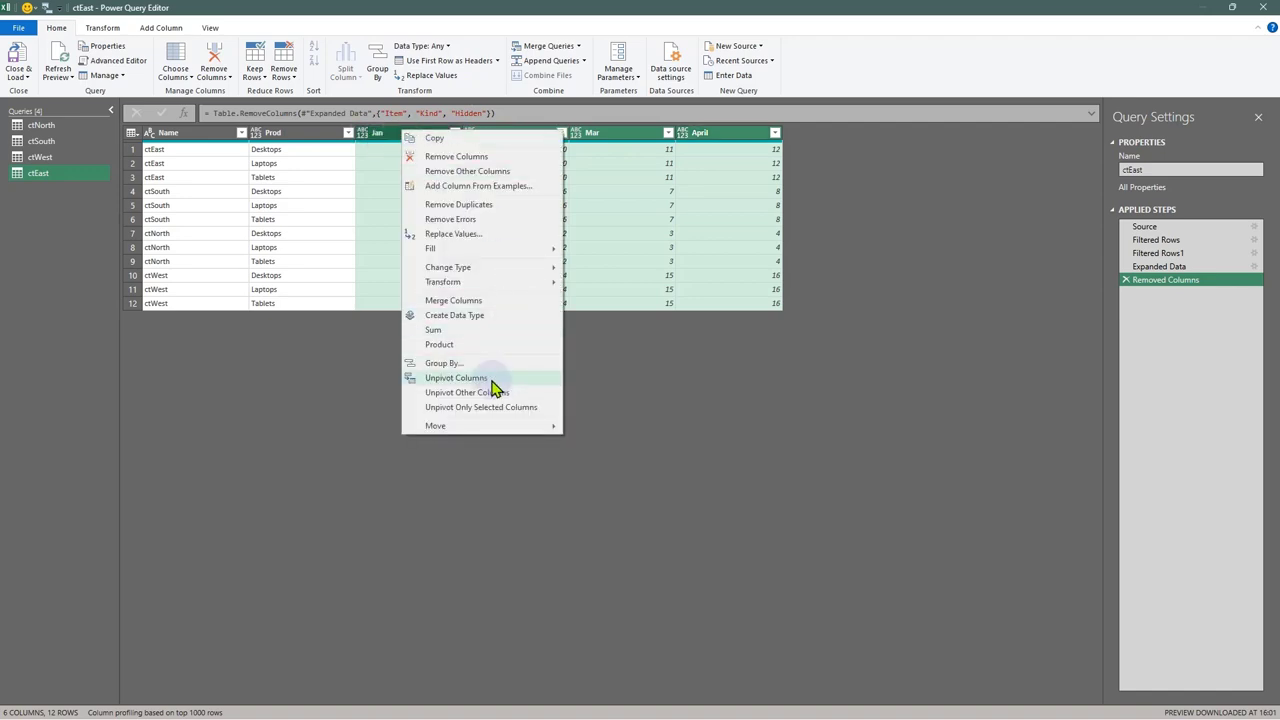
click(295, 397)
Unpivot all columns other than Name and Prod in the combined table
click(177, 134)
ctrl+click(280, 138)
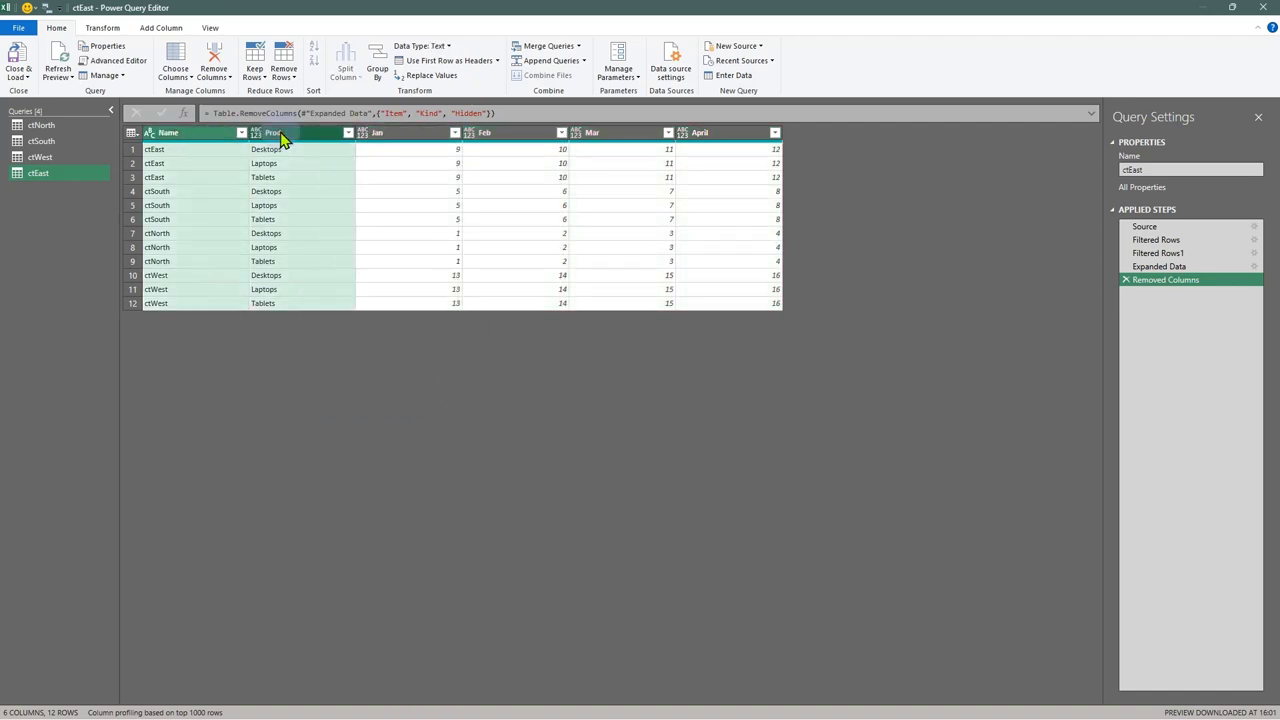
right_click(282, 138)
click(358, 347)
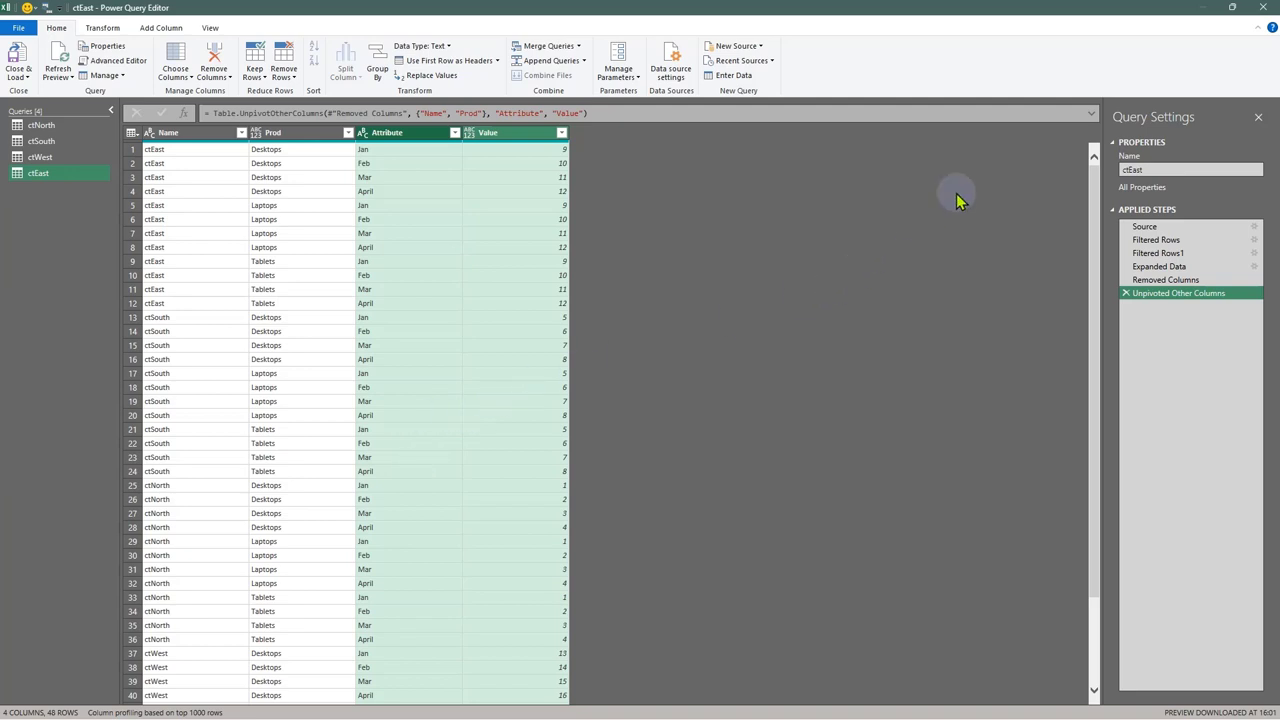
Close the Power Query Editor and discard the query changes
click(1266, 12)
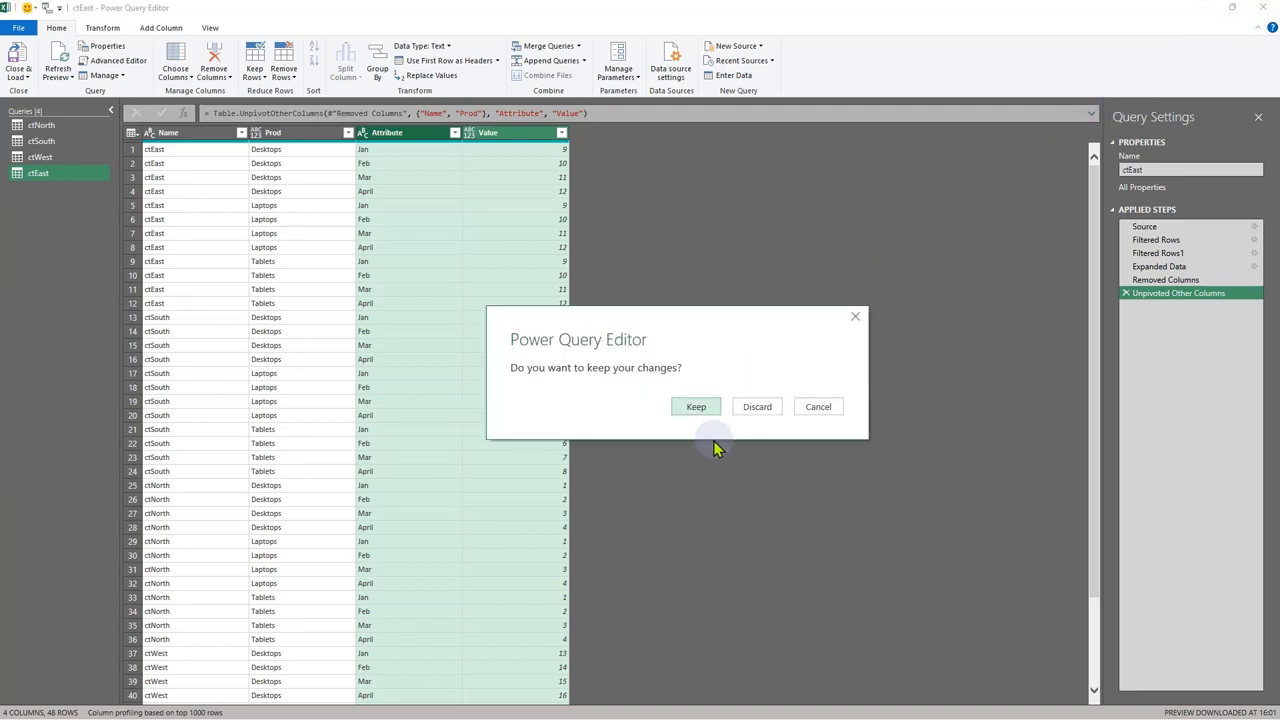
click(759, 414)
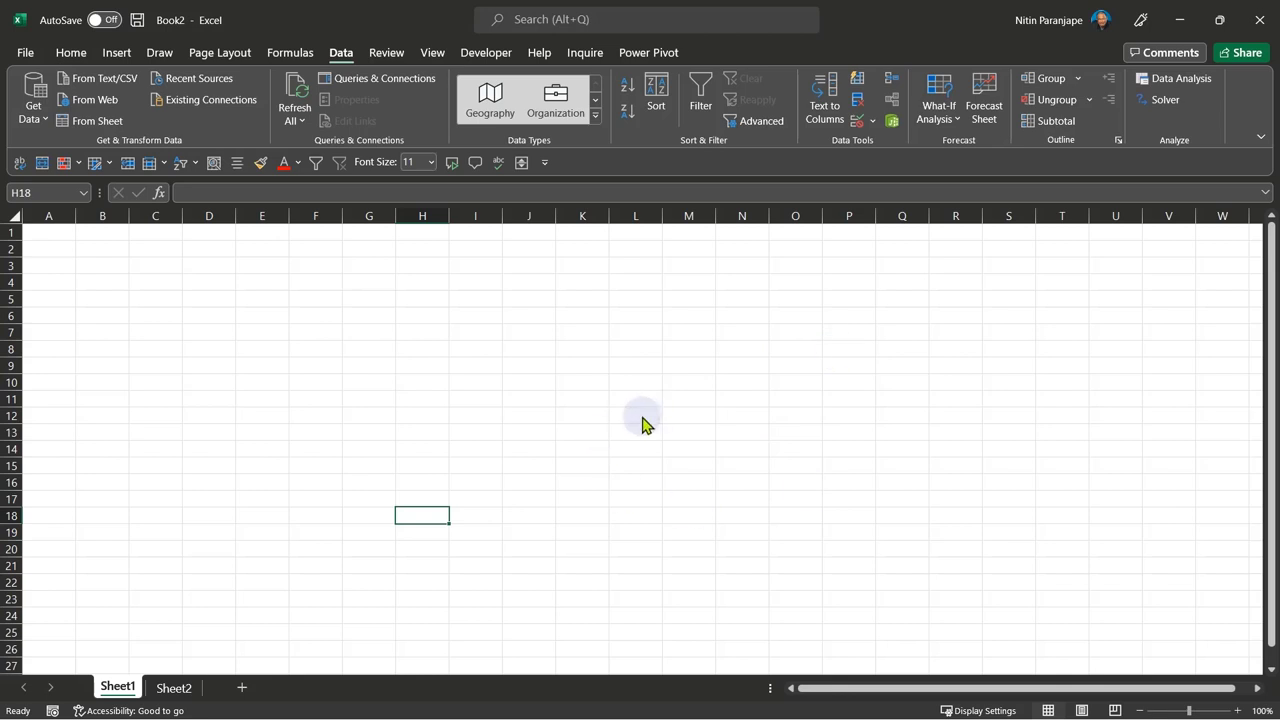
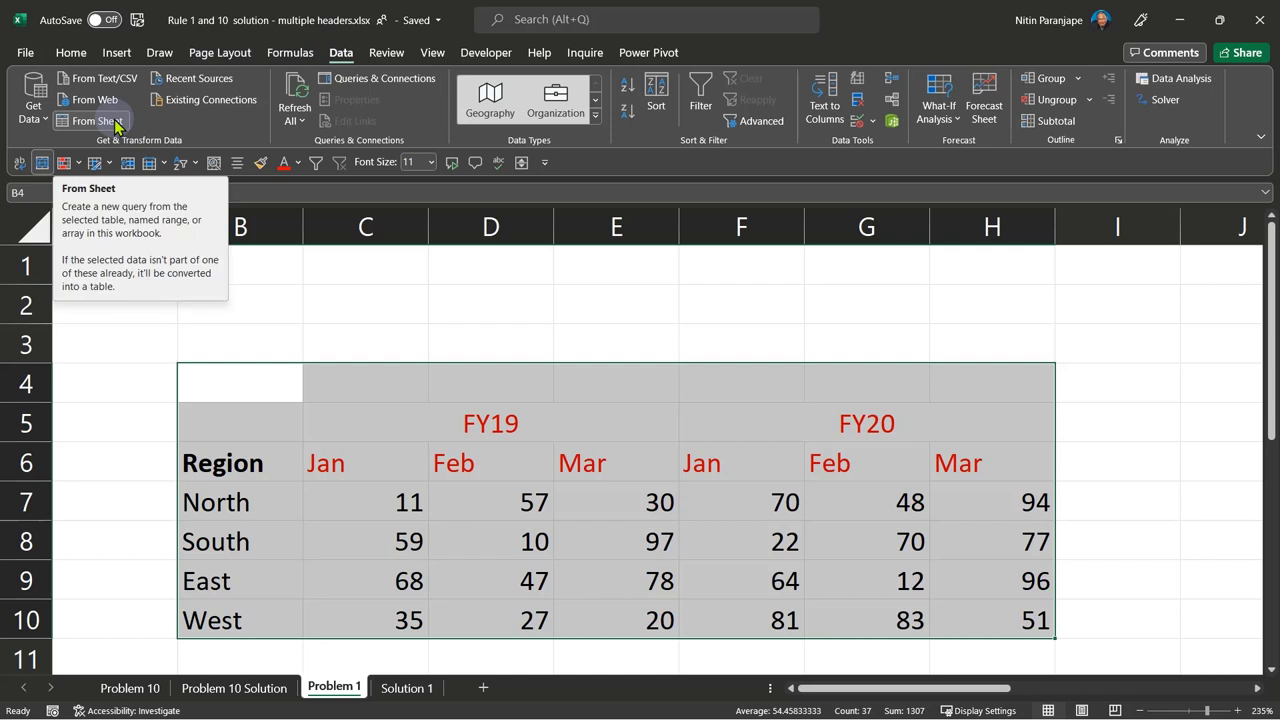
Load the range B4:H10 into Power Query as a new table with headers
click(115, 124)
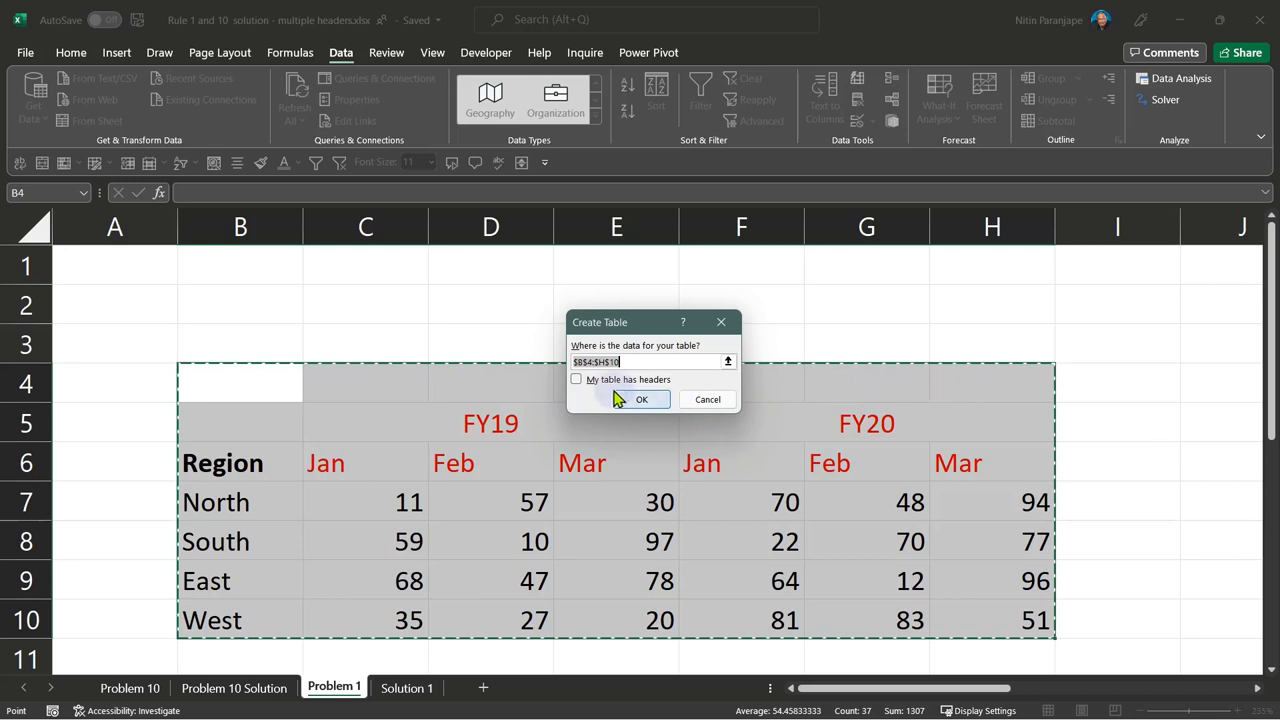
click(577, 381)
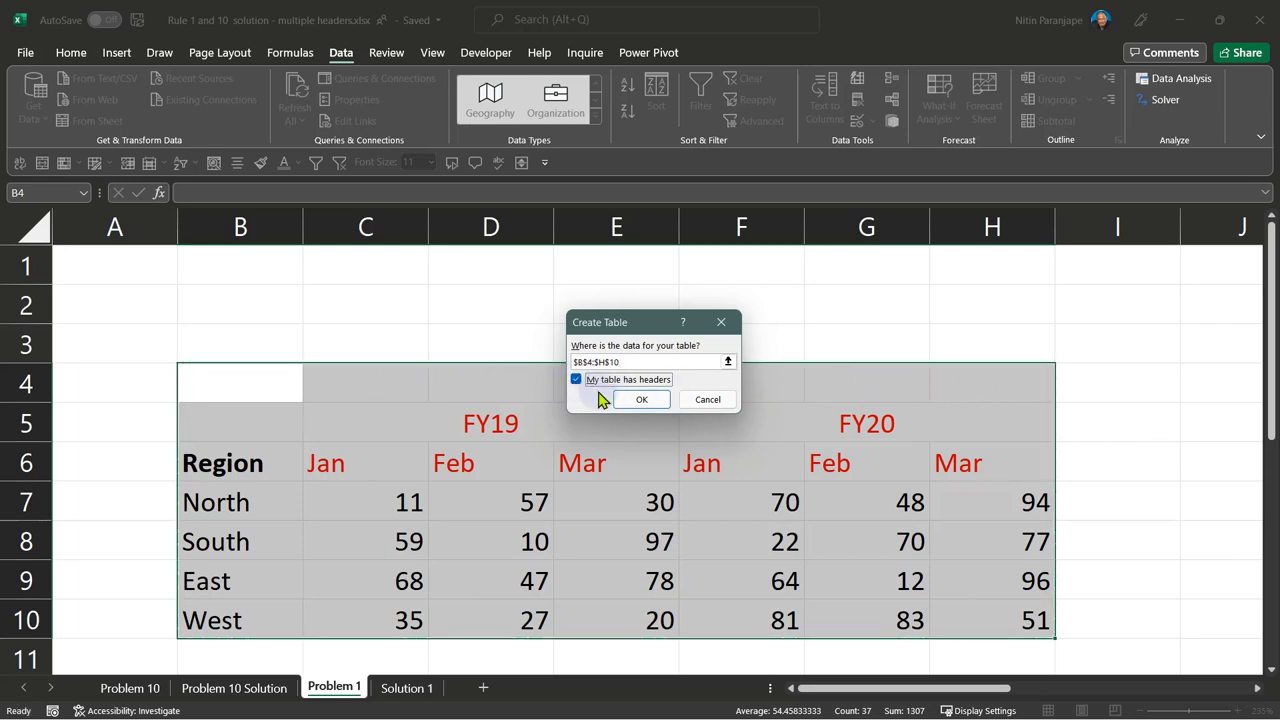
click(652, 399)
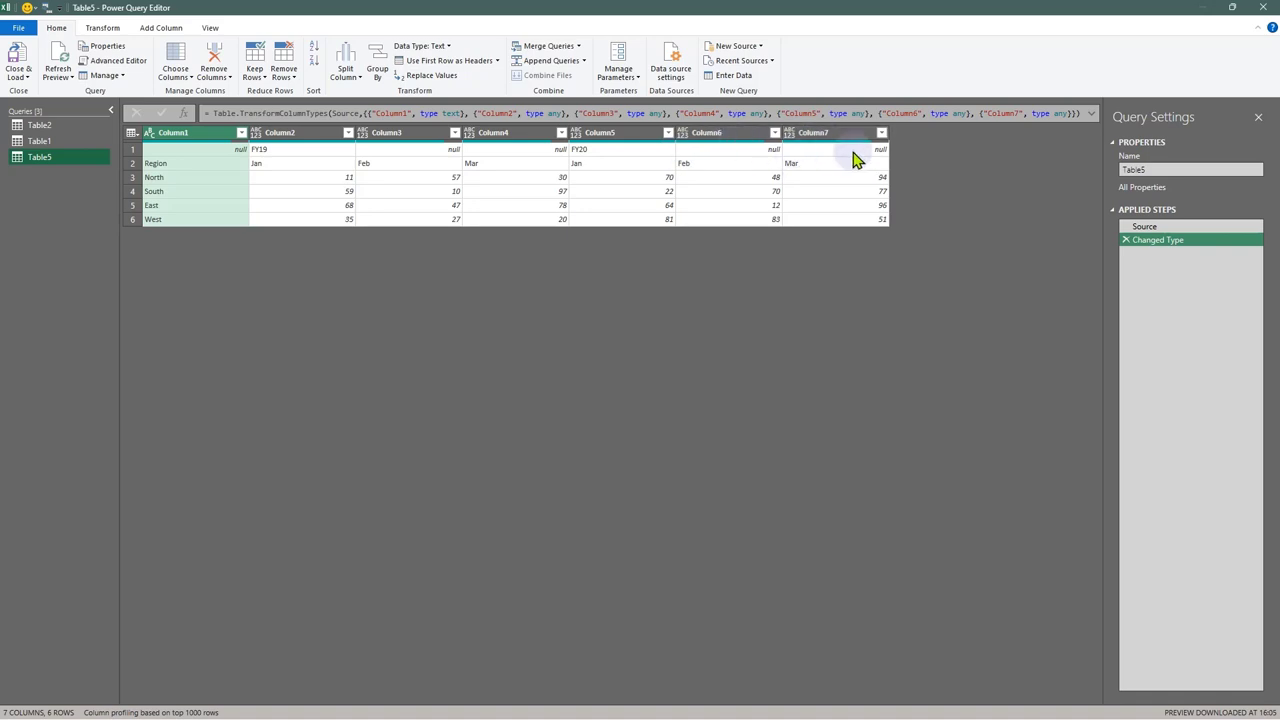
Transpose the multi-header table so the years and months run down the rows
click(108, 29)
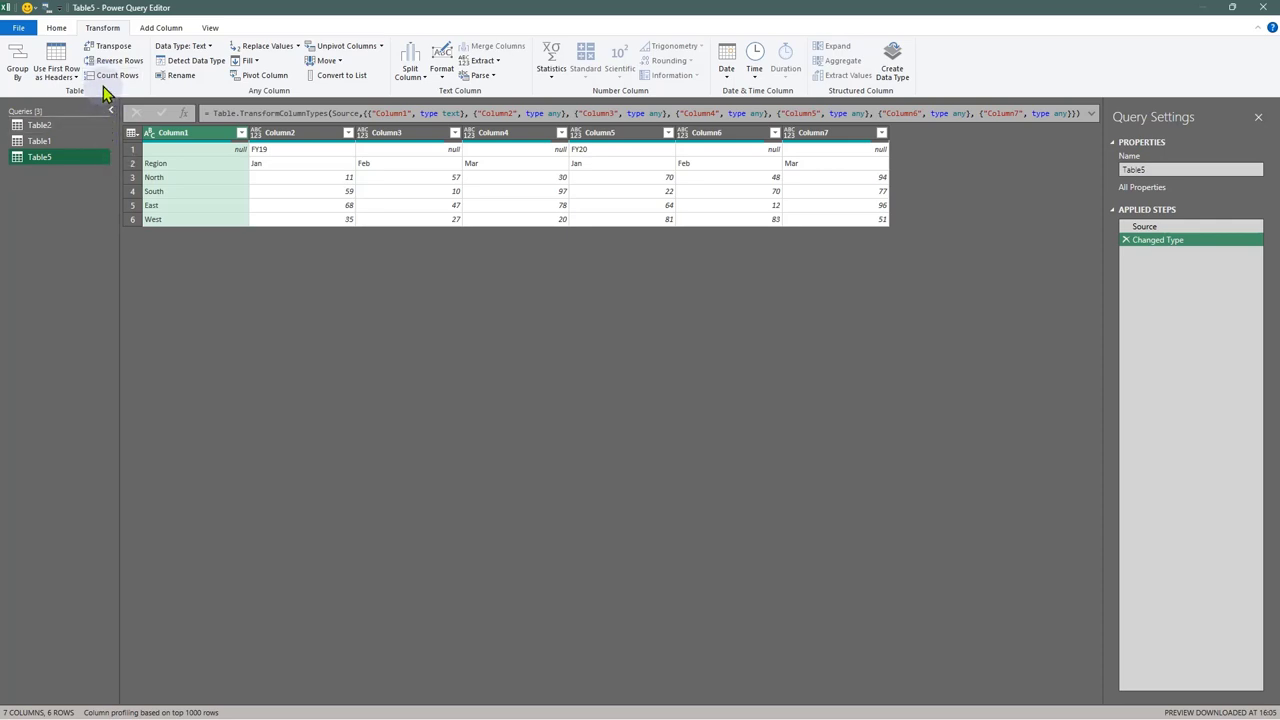
click(58, 29)
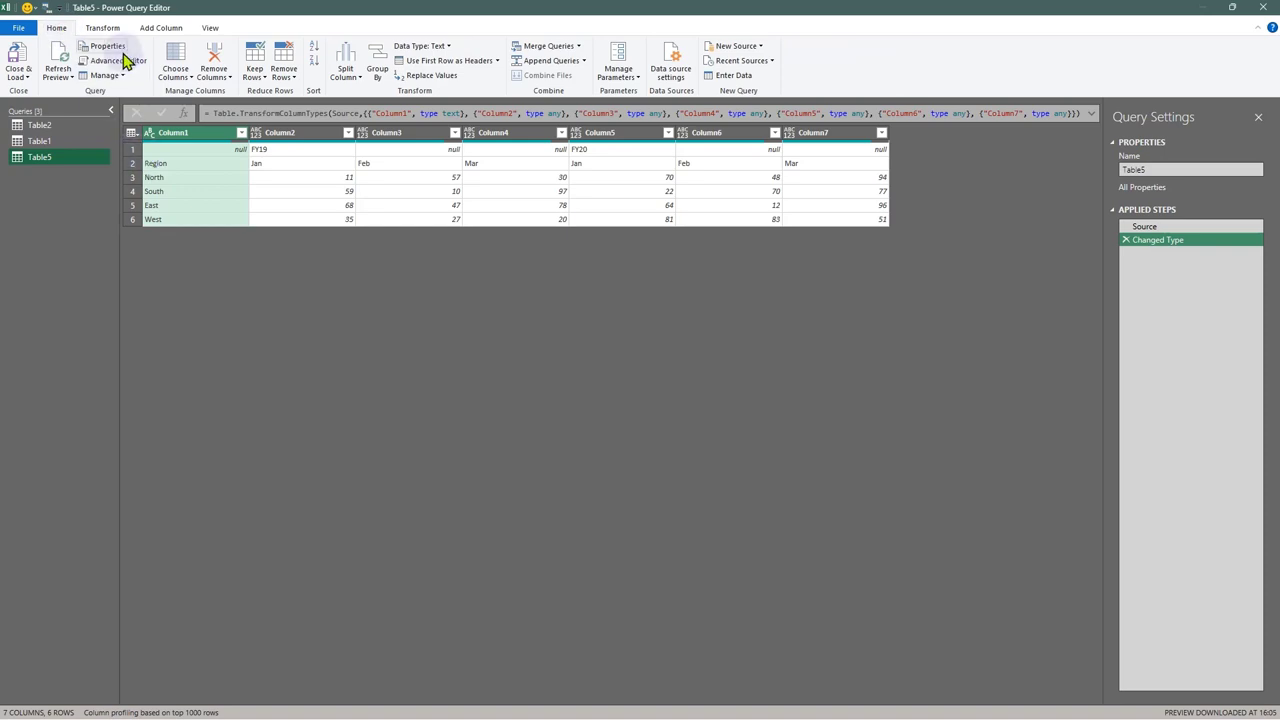
click(103, 29)
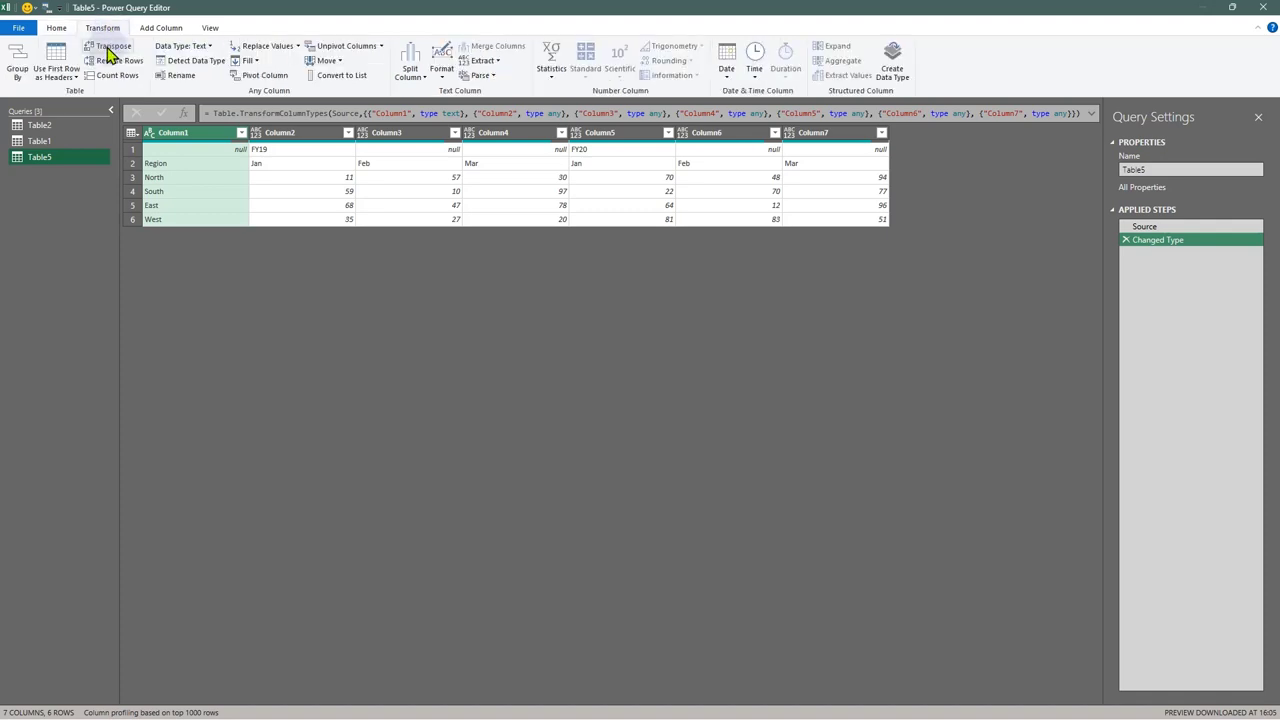
click(109, 48)
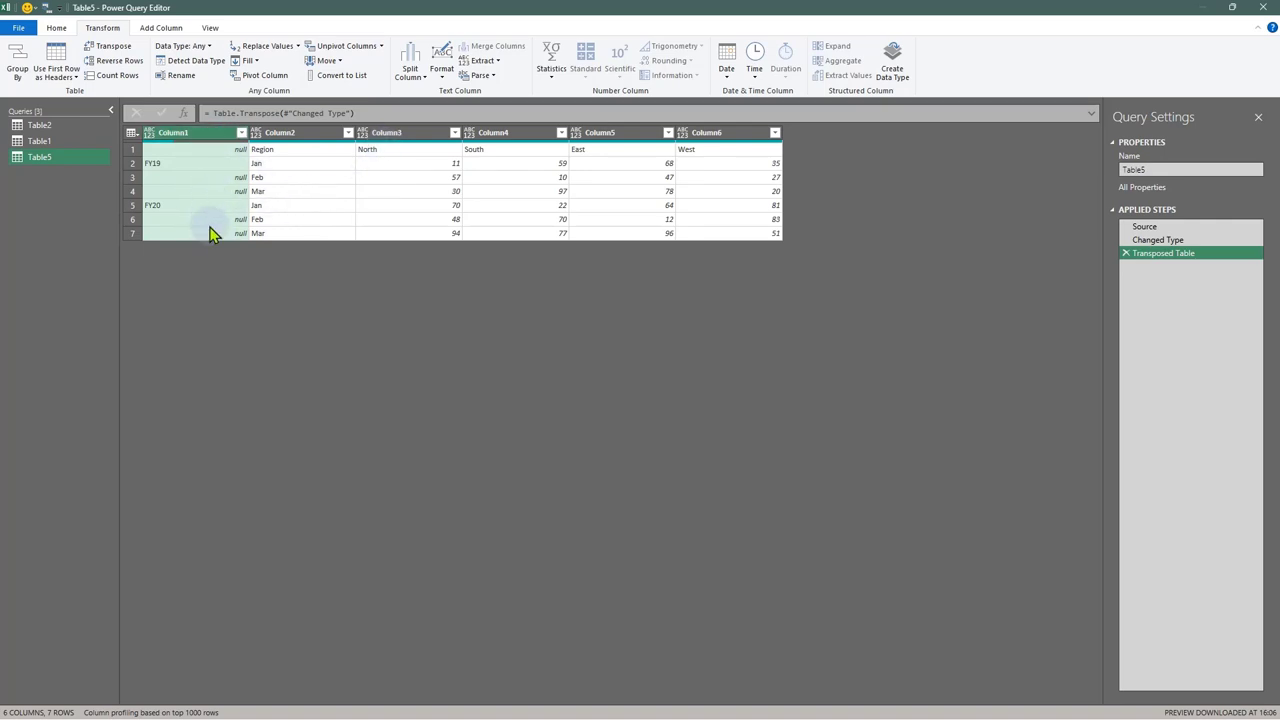
Fill the year values down through the gaps in Column1
right_click(220, 141)
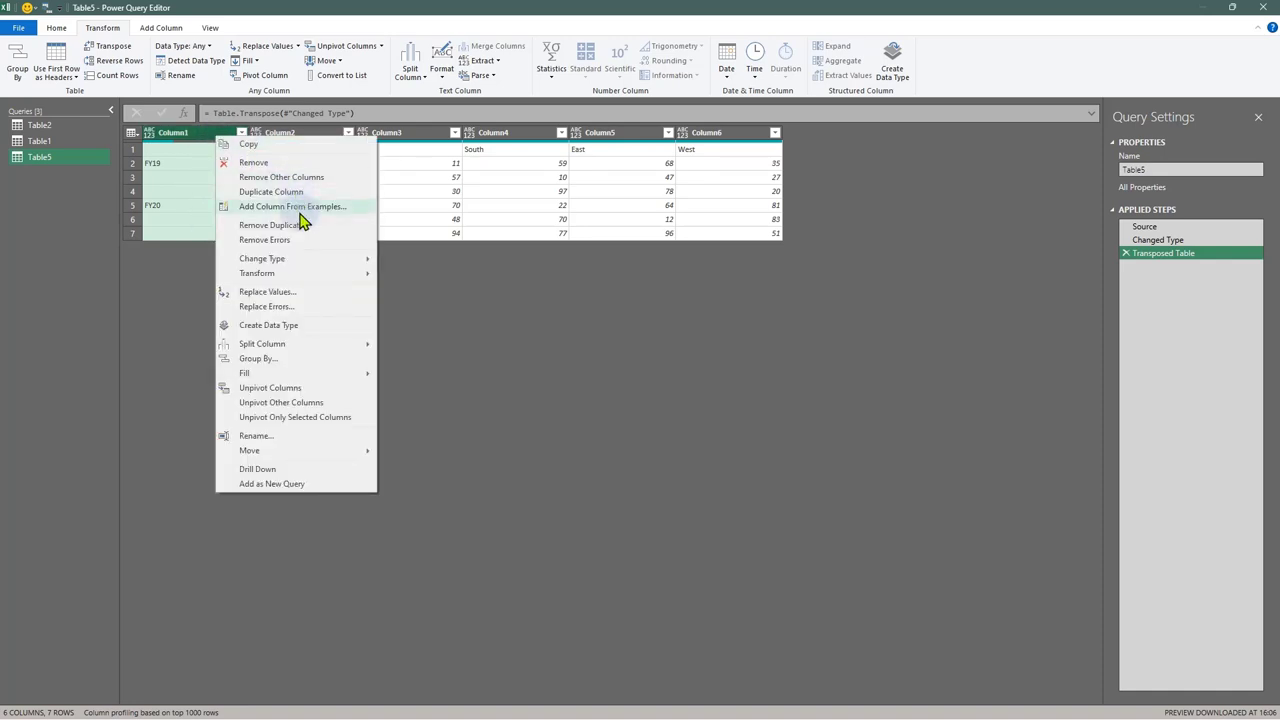
mouse_move(296, 374)
click(457, 436)
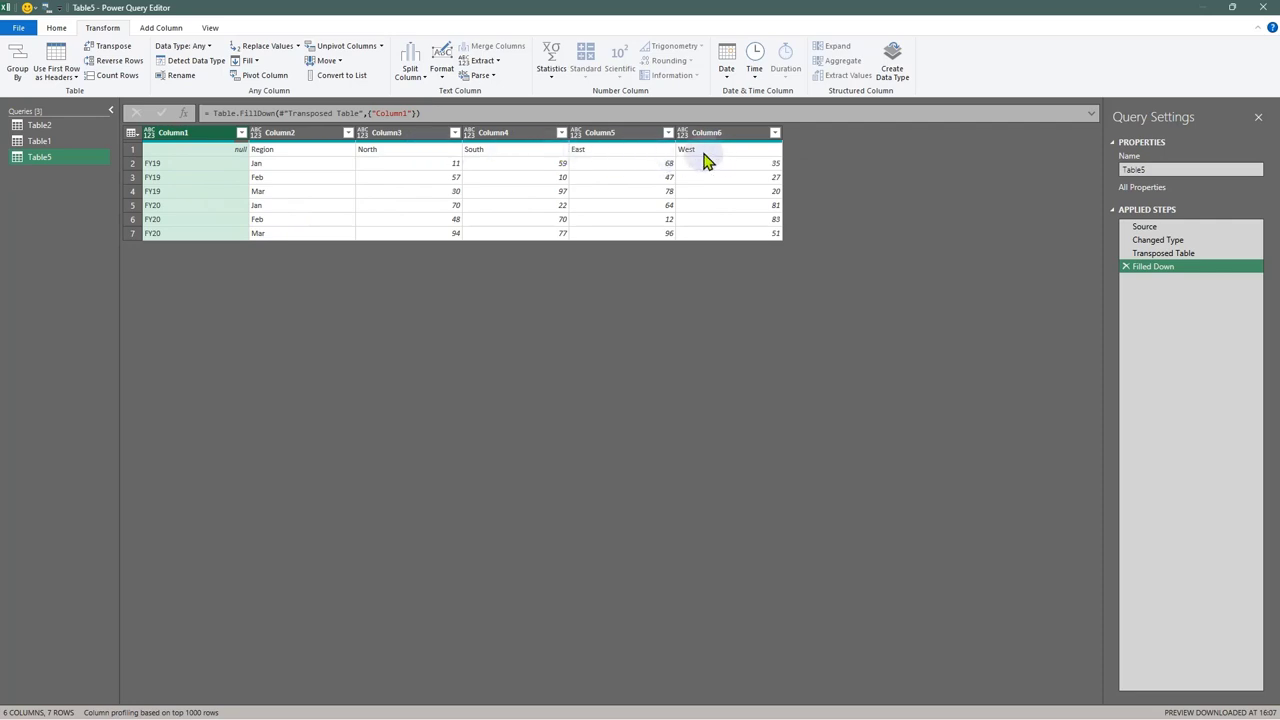
Promote the first row to headers and rename Column1 as FY
click(56, 27)
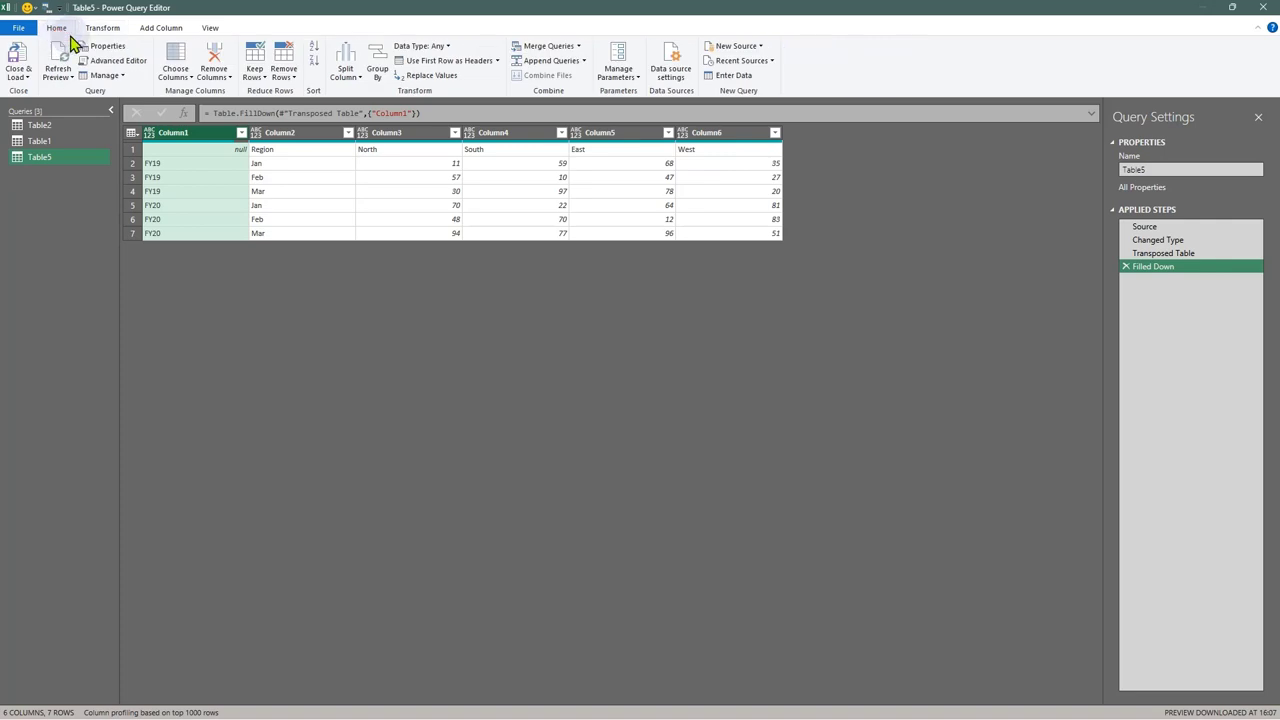
click(450, 66)
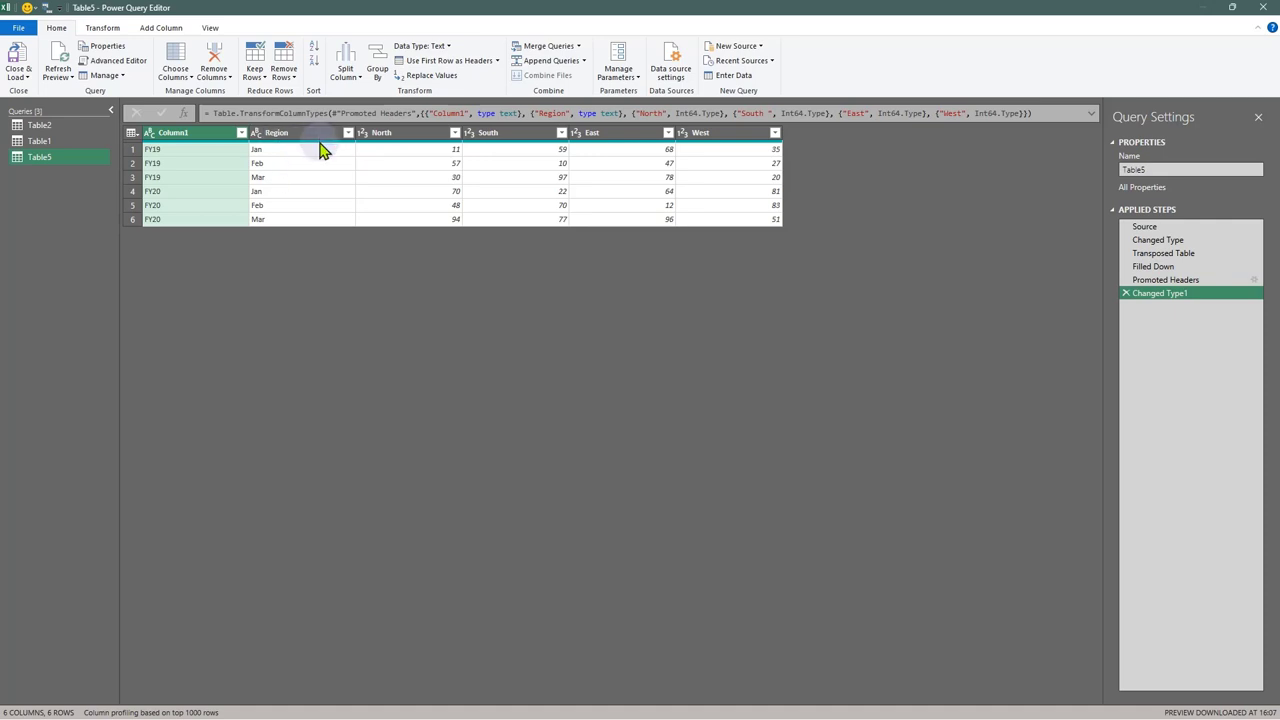
double_click(170, 135)
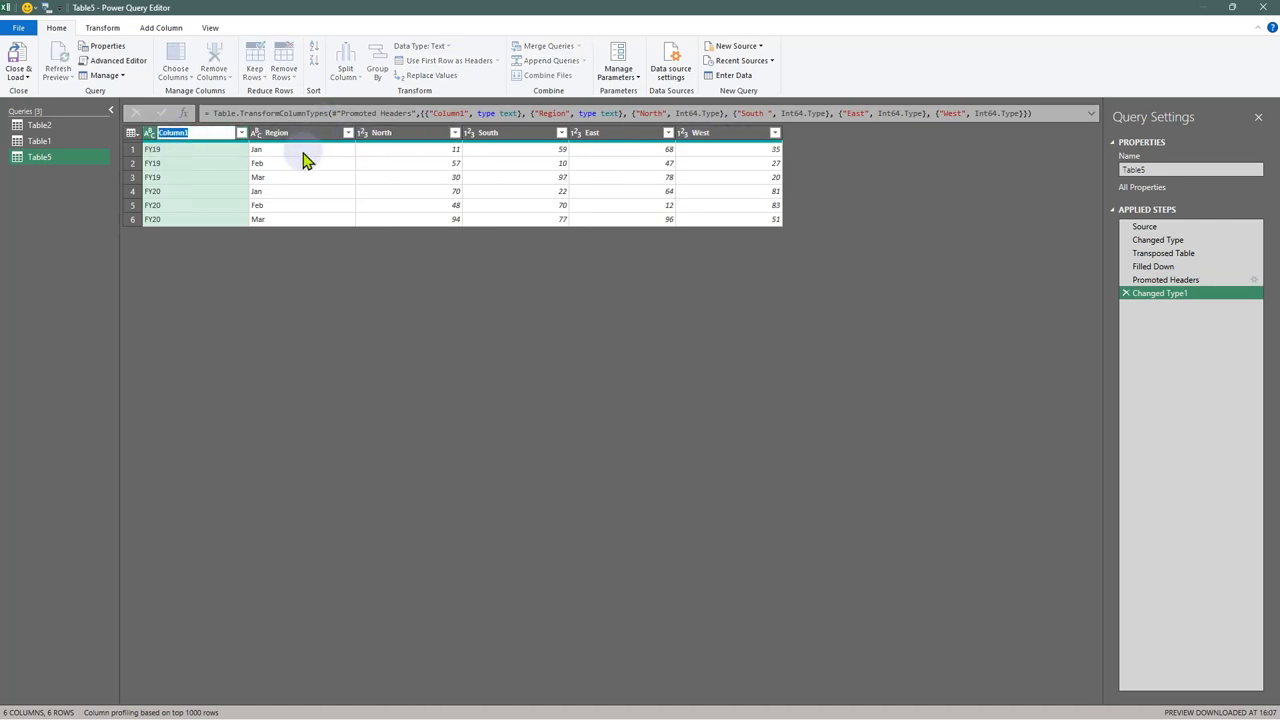
key(Return)
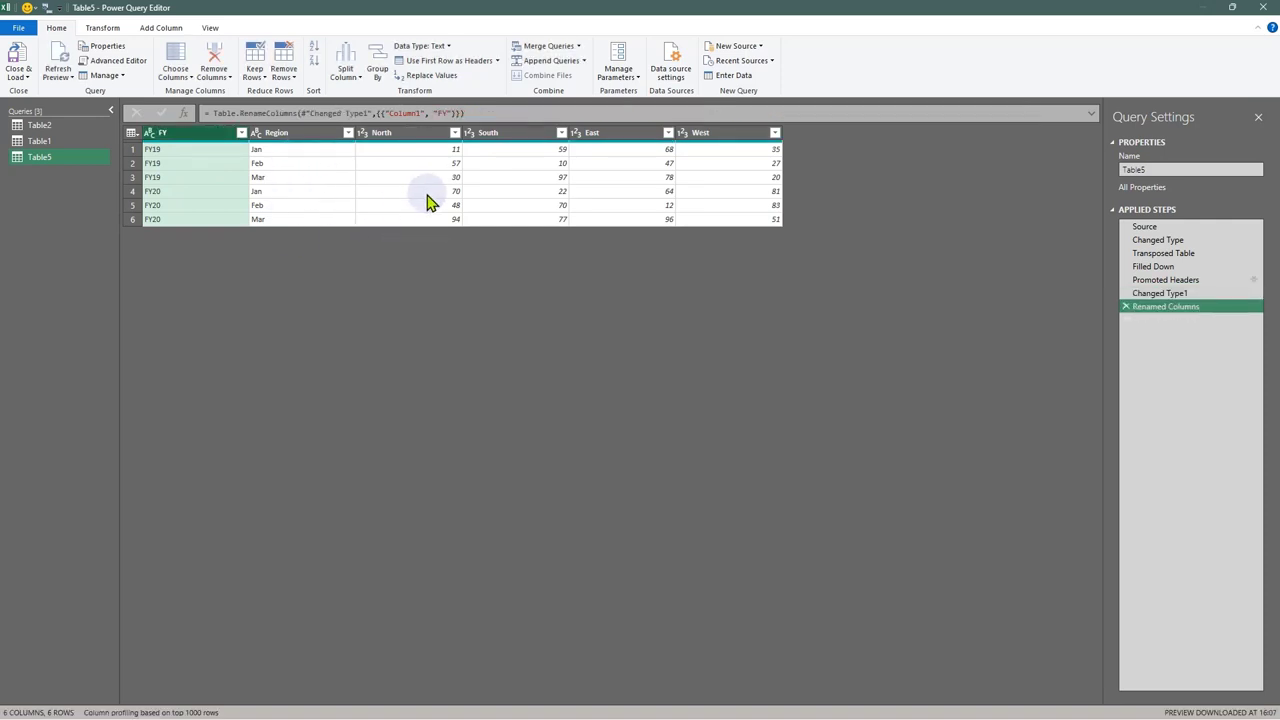
Unpivot all columns other than FY and Region
shift+click(297, 135)
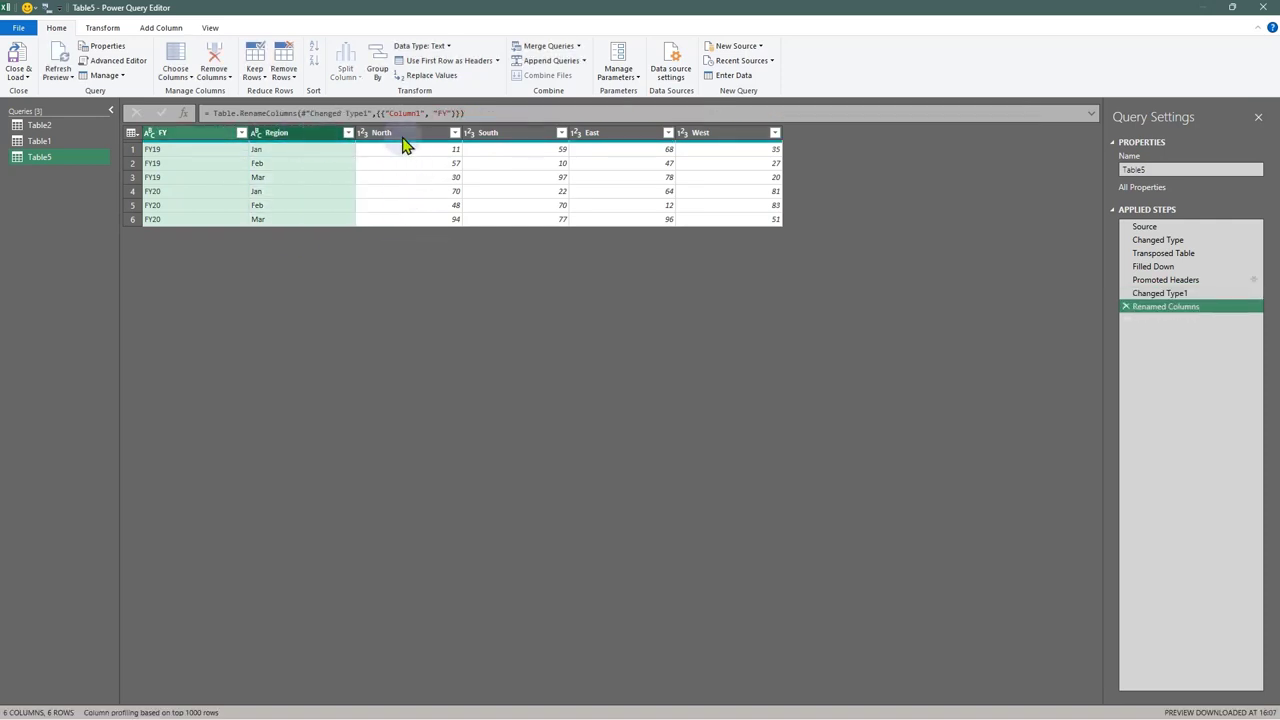
right_click(290, 133)
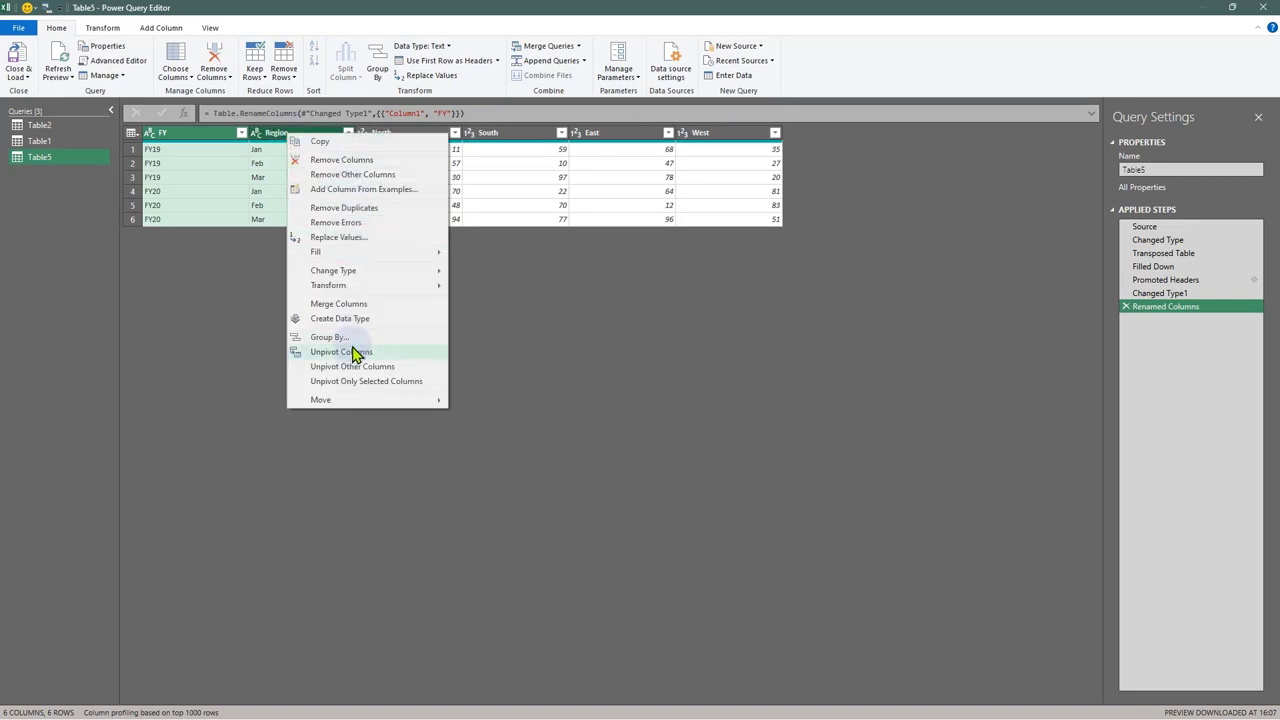
click(360, 370)
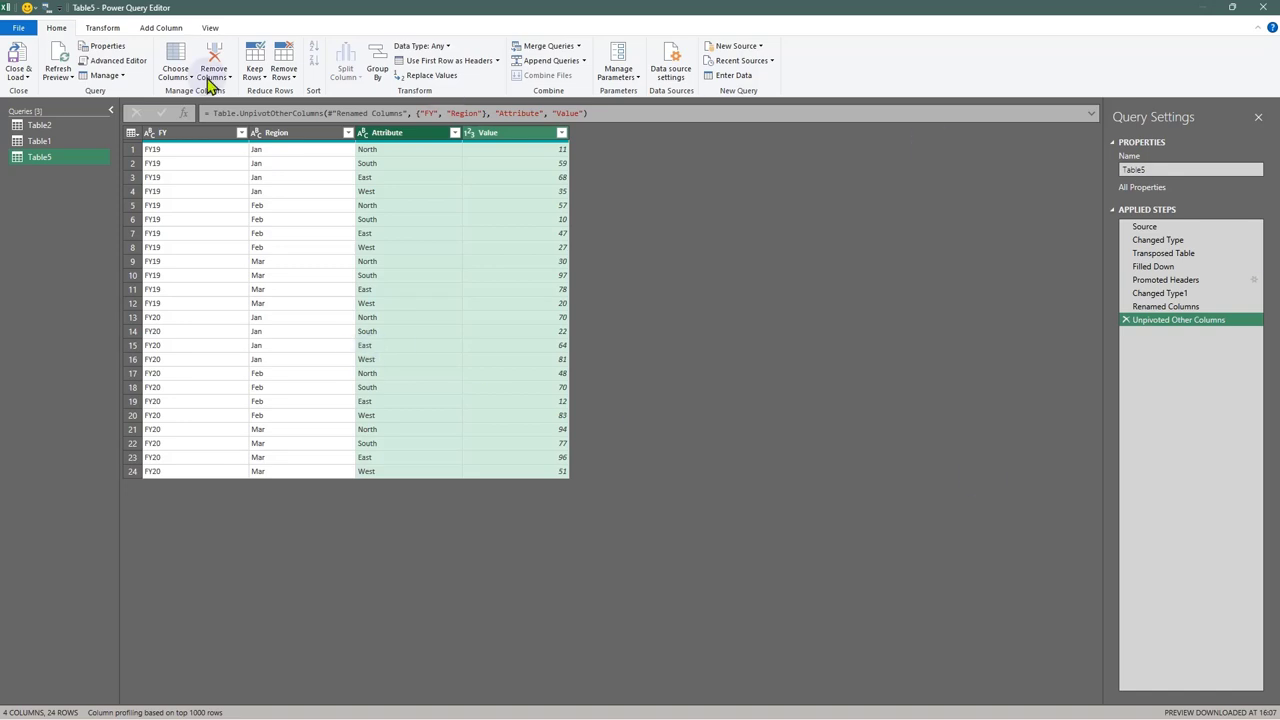
click(18, 68)
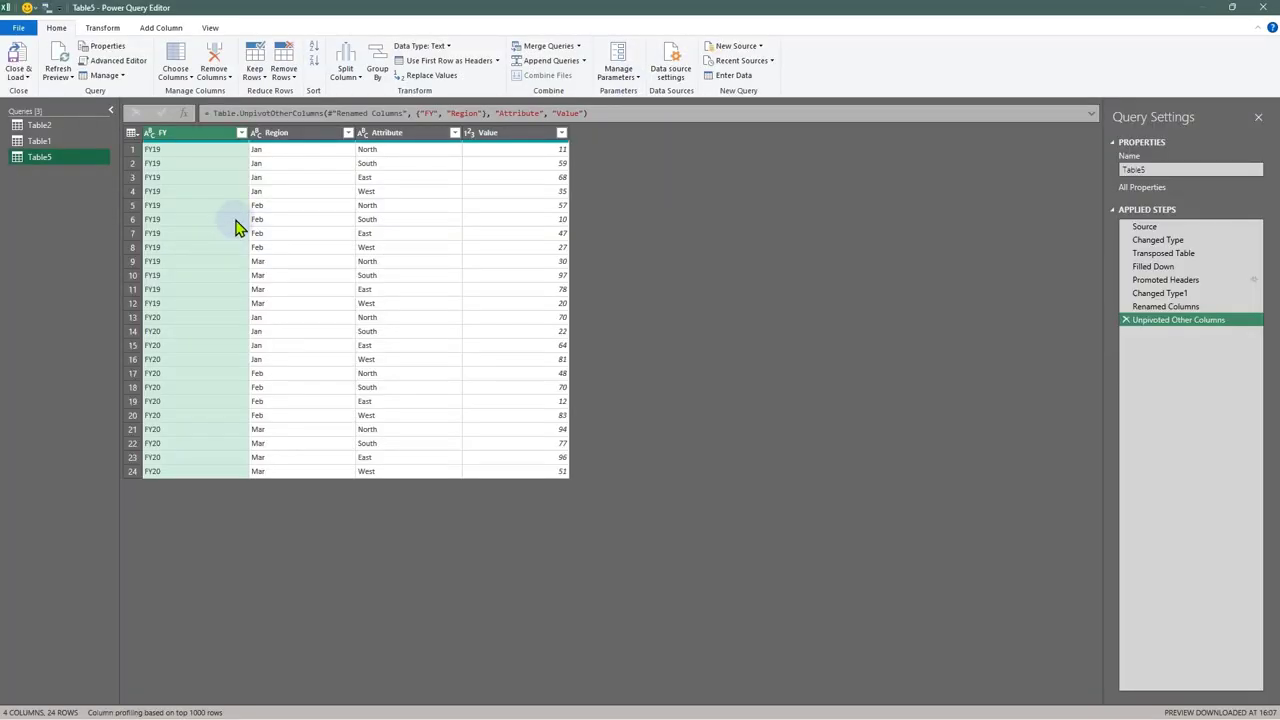
click(234, 220)
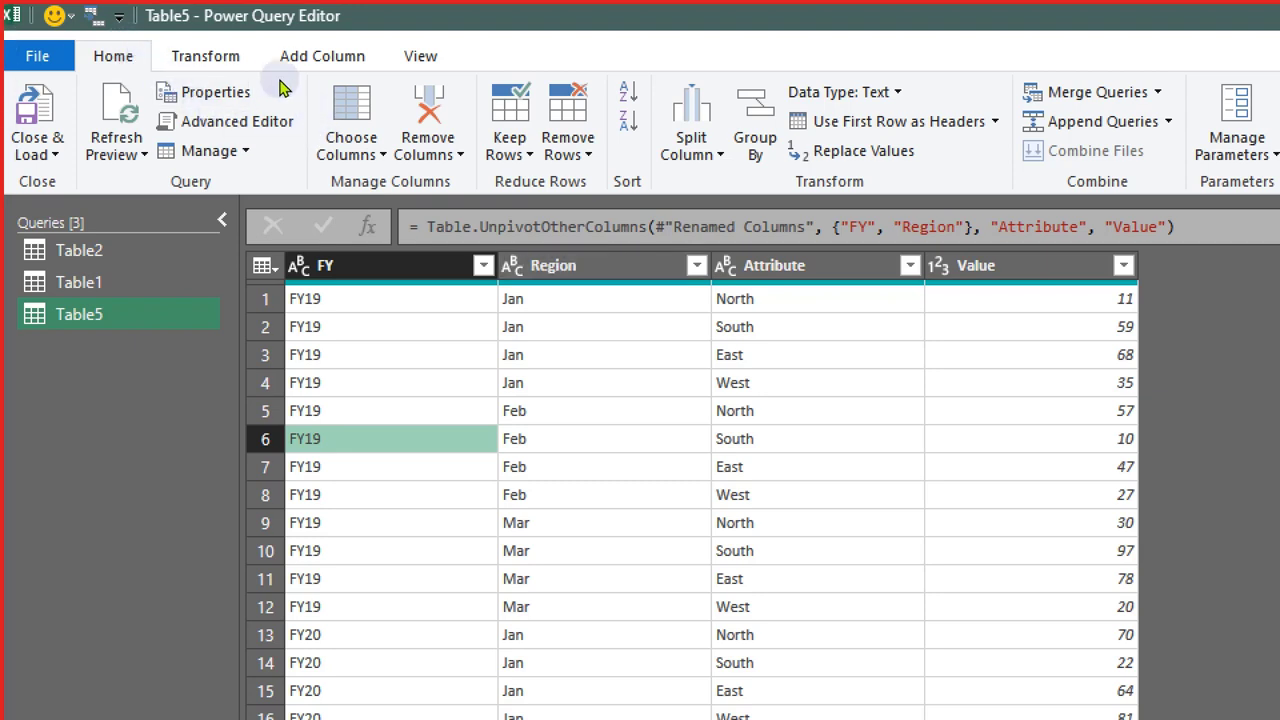
key(alt+h)
key(r)
key(r)
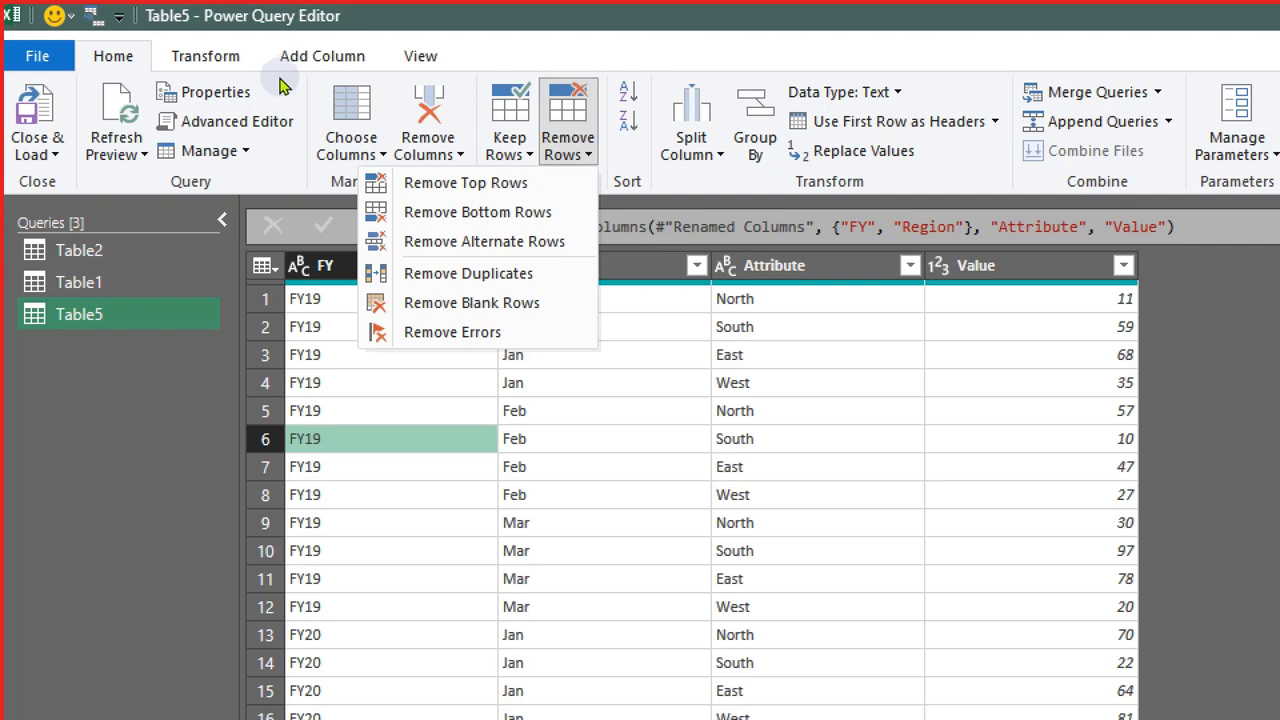
click(447, 29)
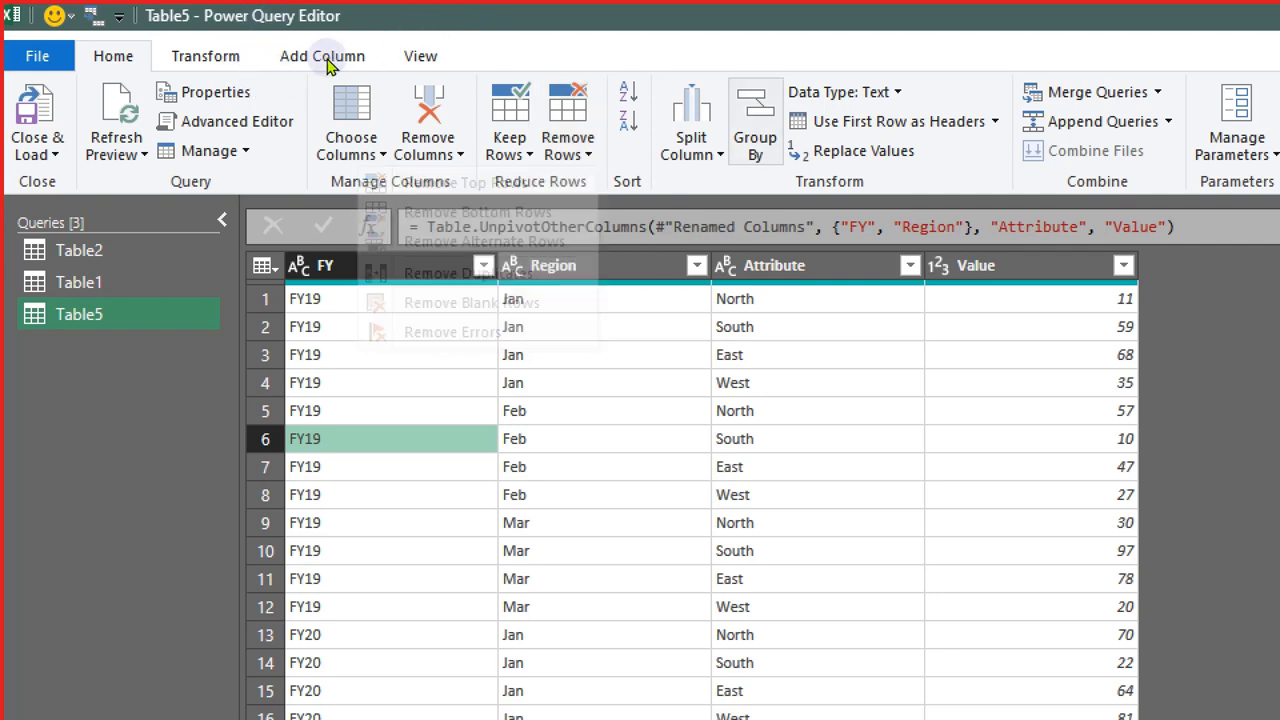
key(alt+h)
key(s)
key(c)
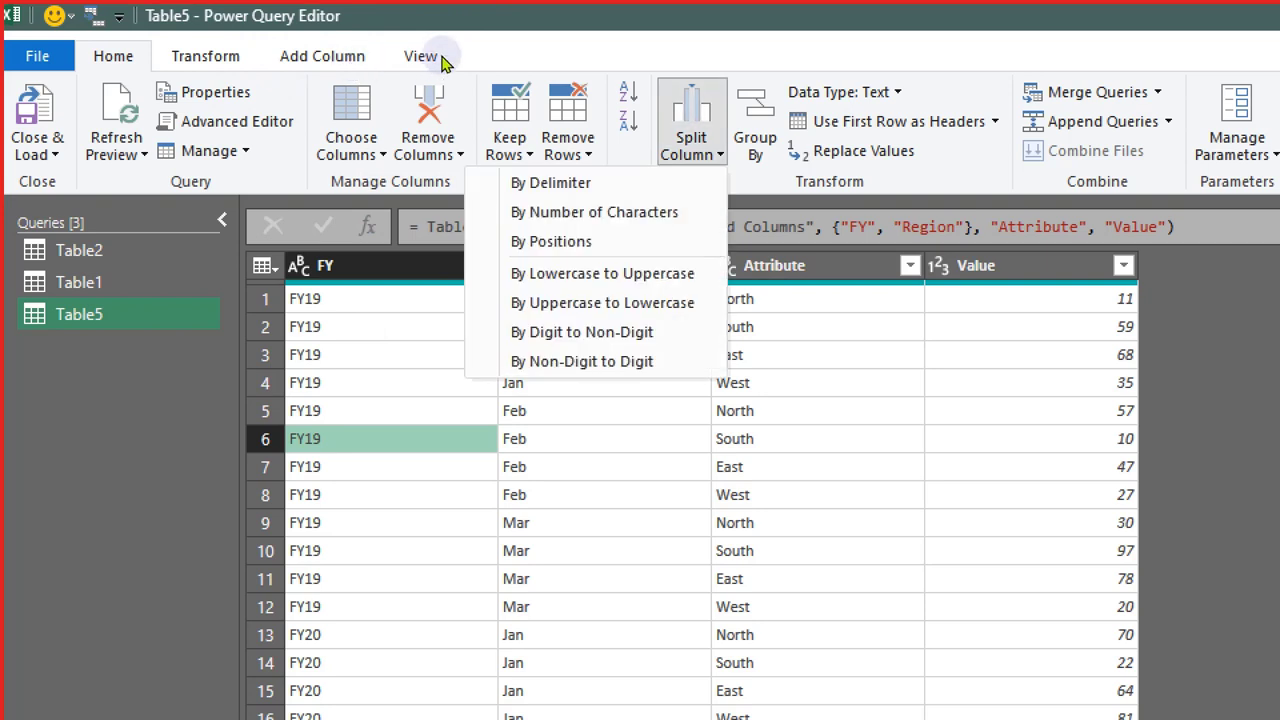
key(Escape)
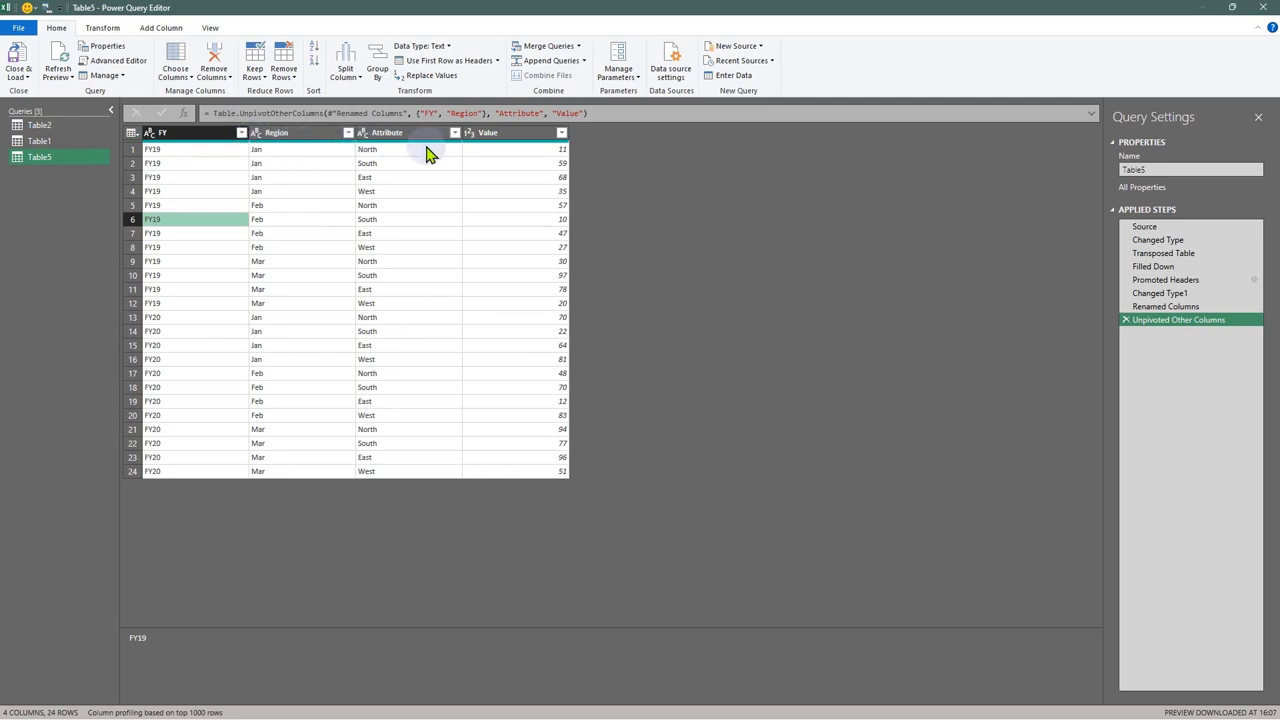
Switch the Value column's data type to Text and back to Whole Number, replacing the current type conversion
click(469, 134)
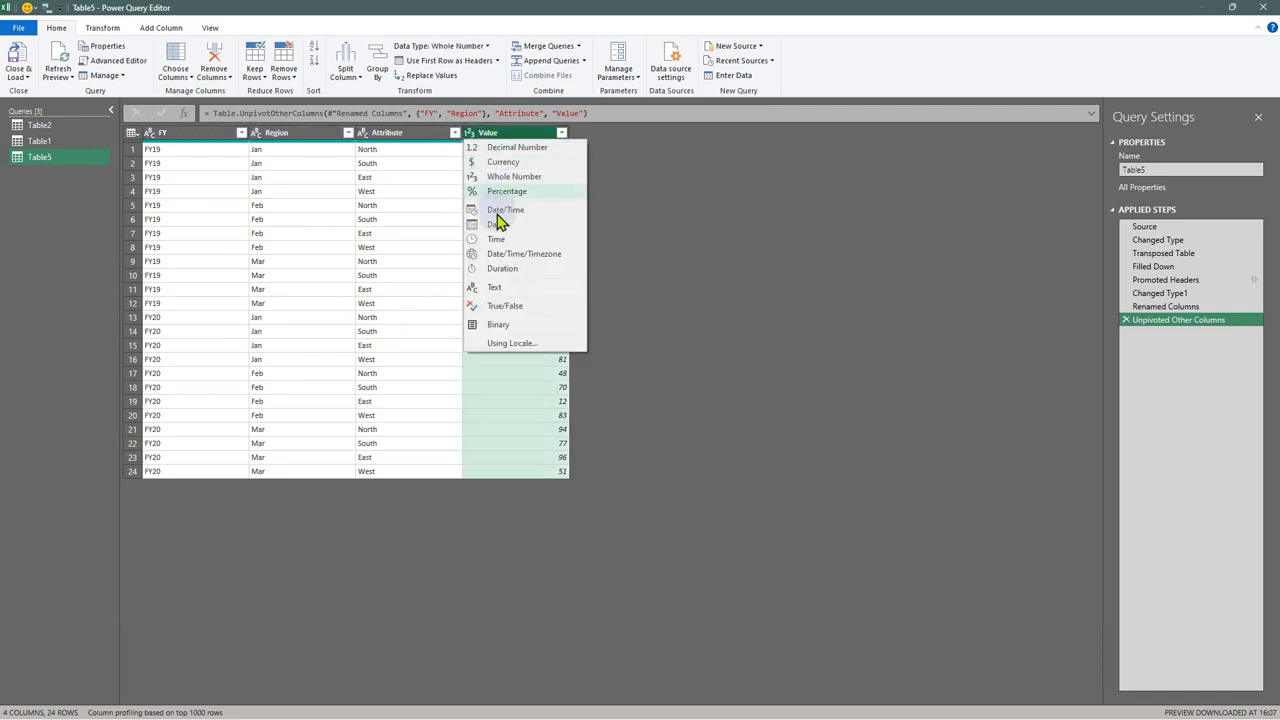
click(497, 288)
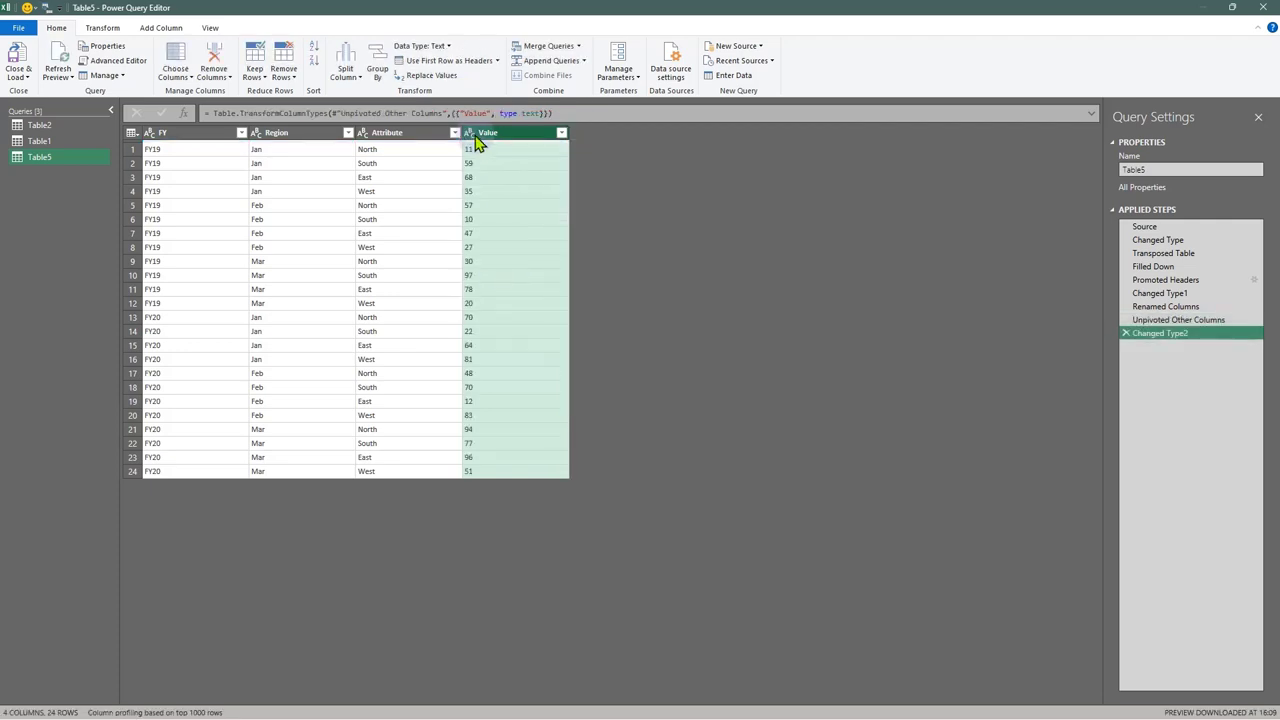
click(470, 132)
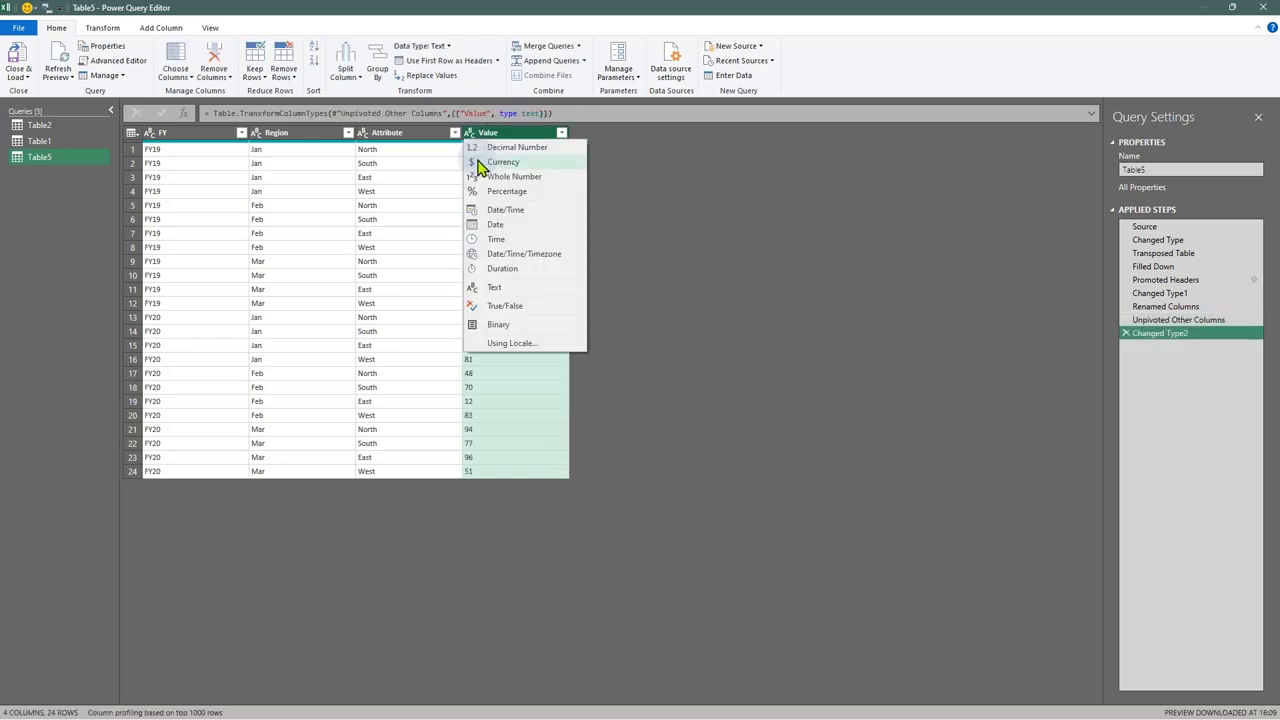
click(480, 176)
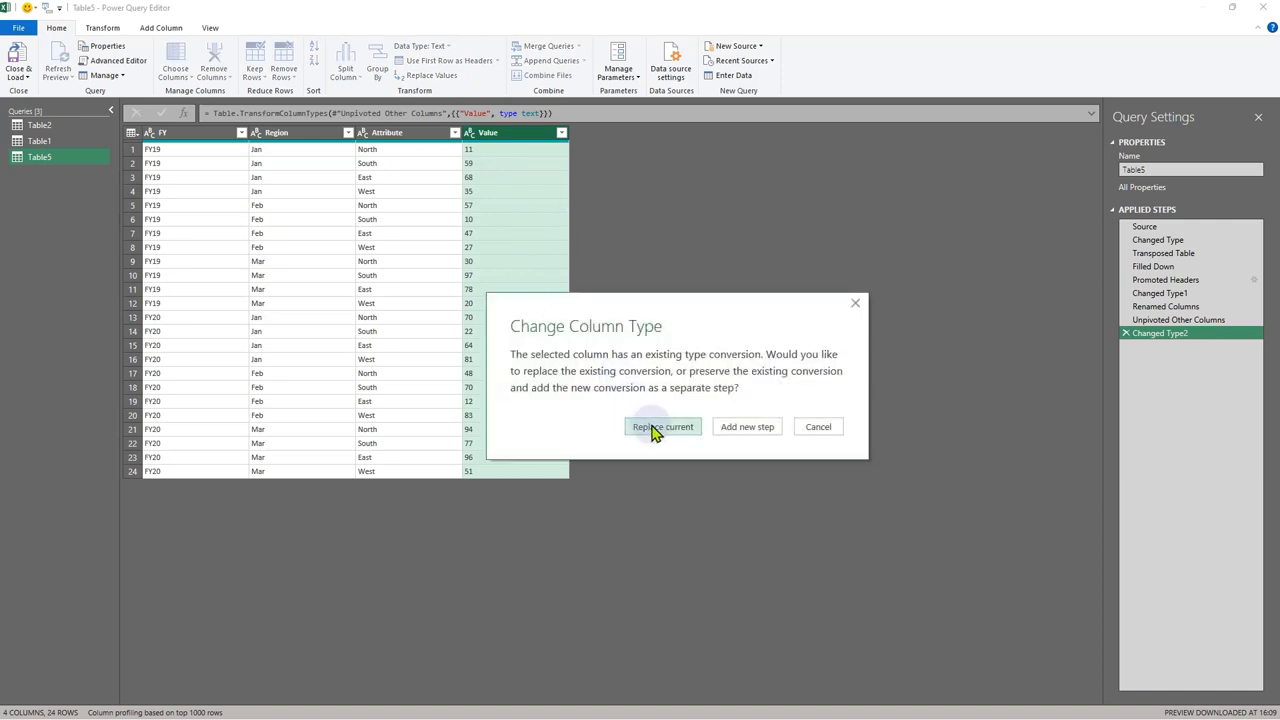
click(660, 428)
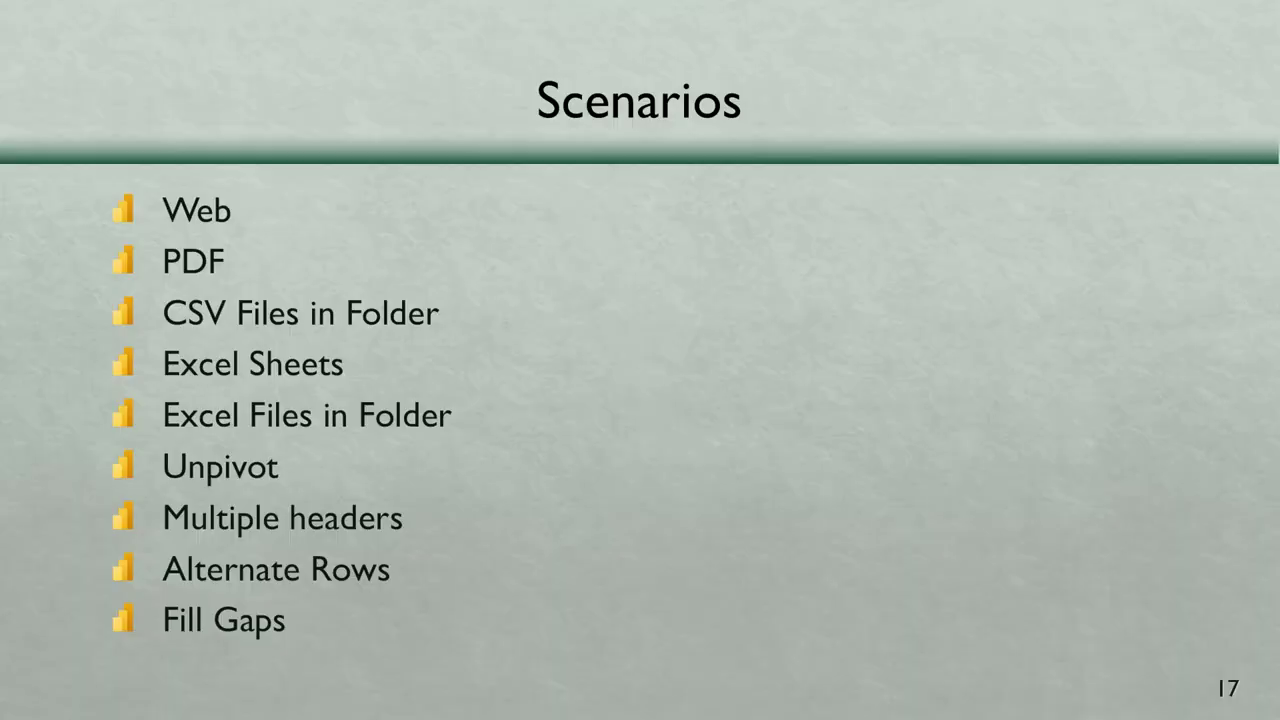
key(Right)
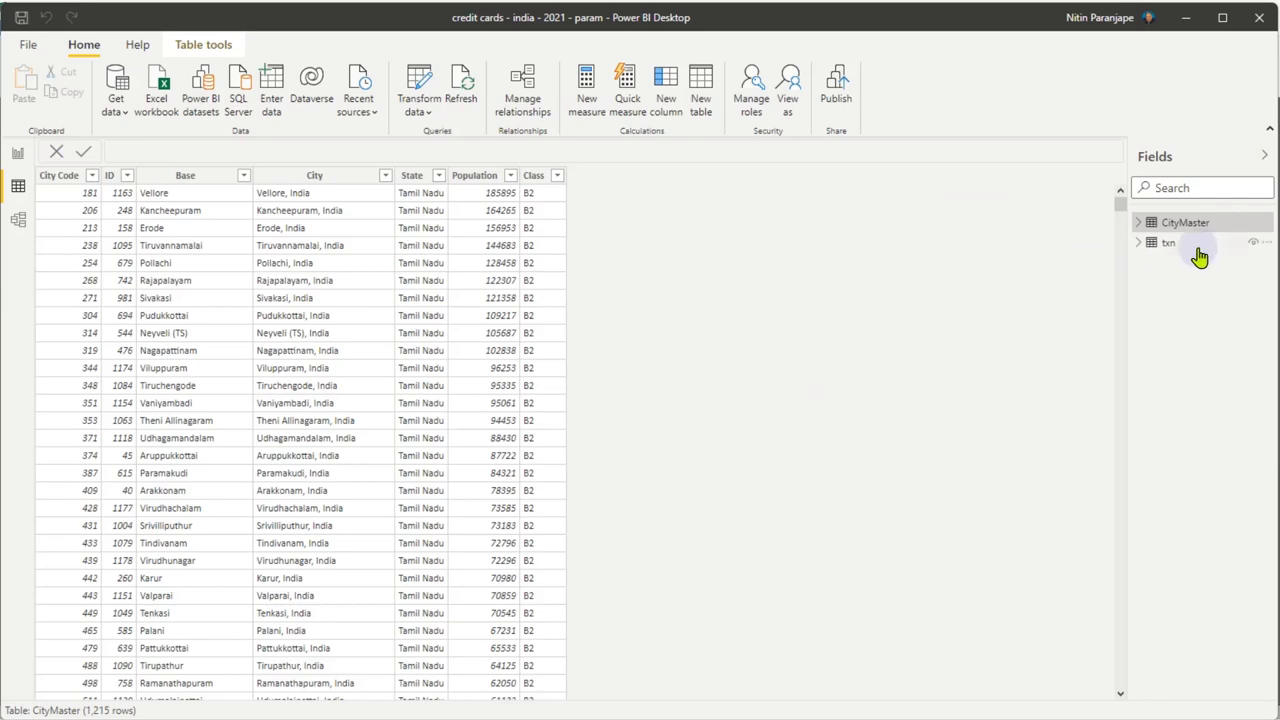
Switch to the credit cards report in Power BI Desktop and show the txn query in a maximized Power Query Editor
click(1198, 250)
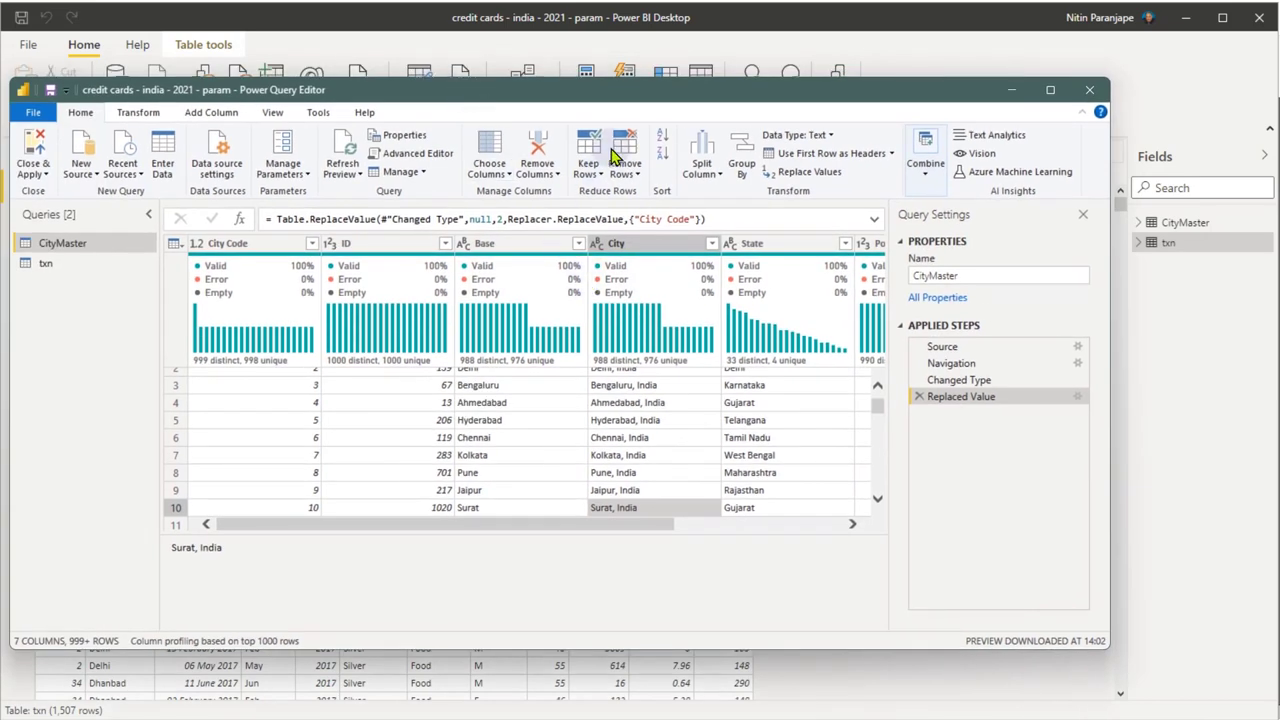
double_click(624, 90)
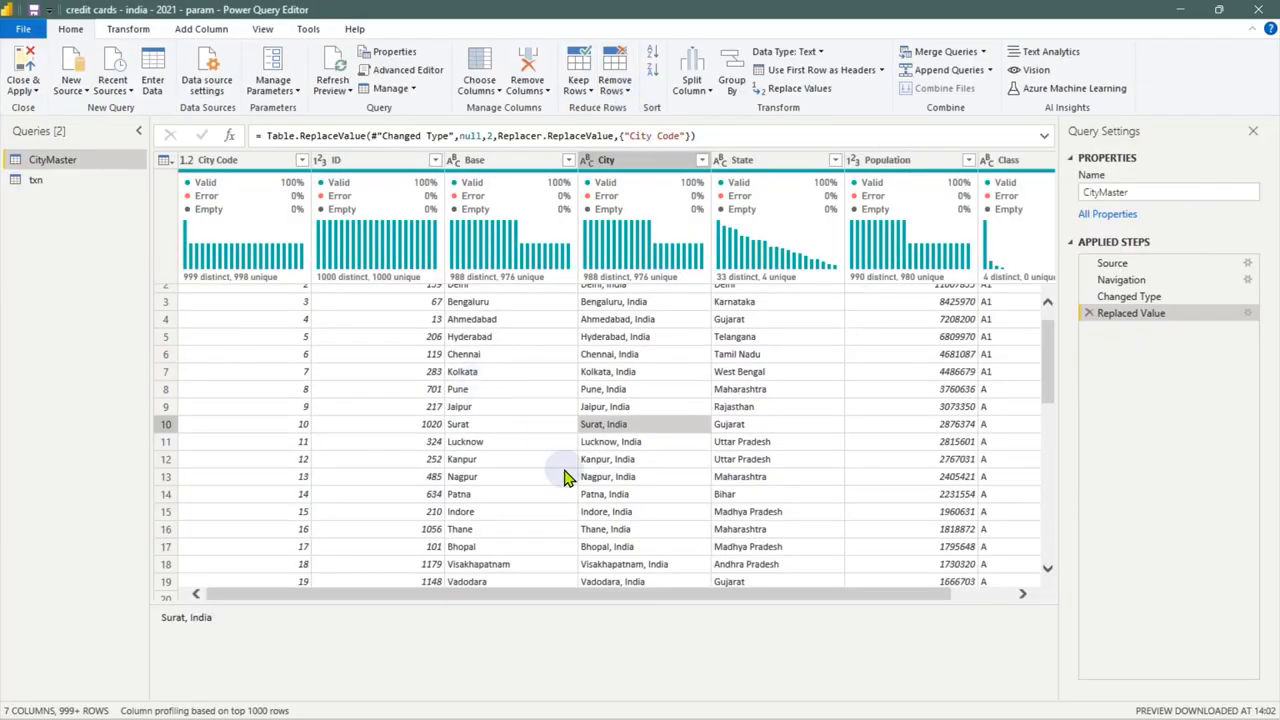
scroll(663, 594, right, 3)
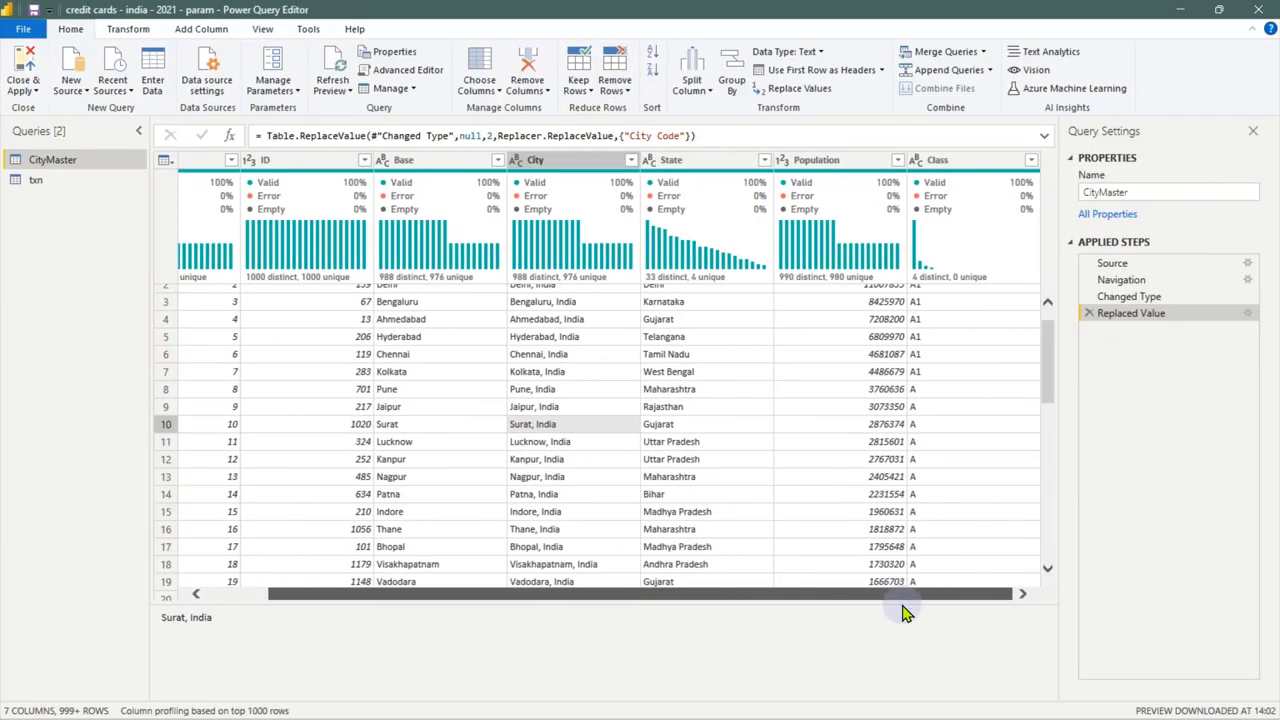
click(40, 180)
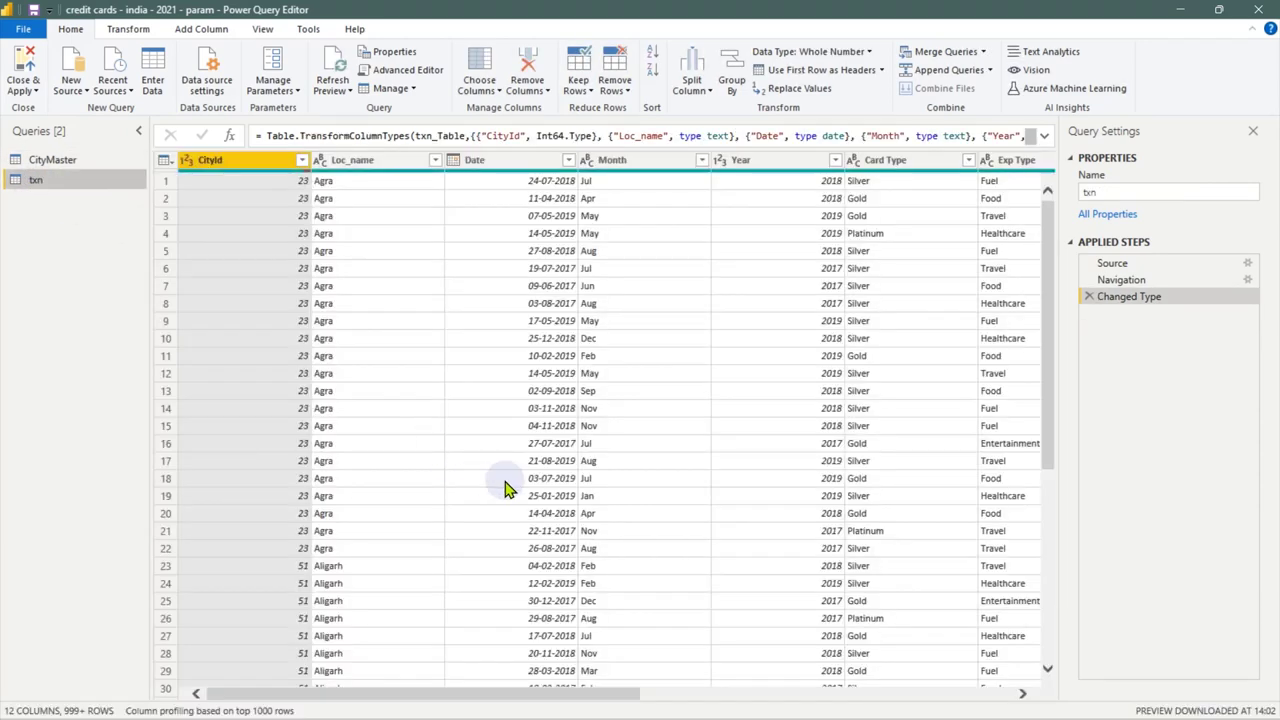
Switch the Date column's data type to Text and back to Date, replacing the current type conversion each time
click(490, 160)
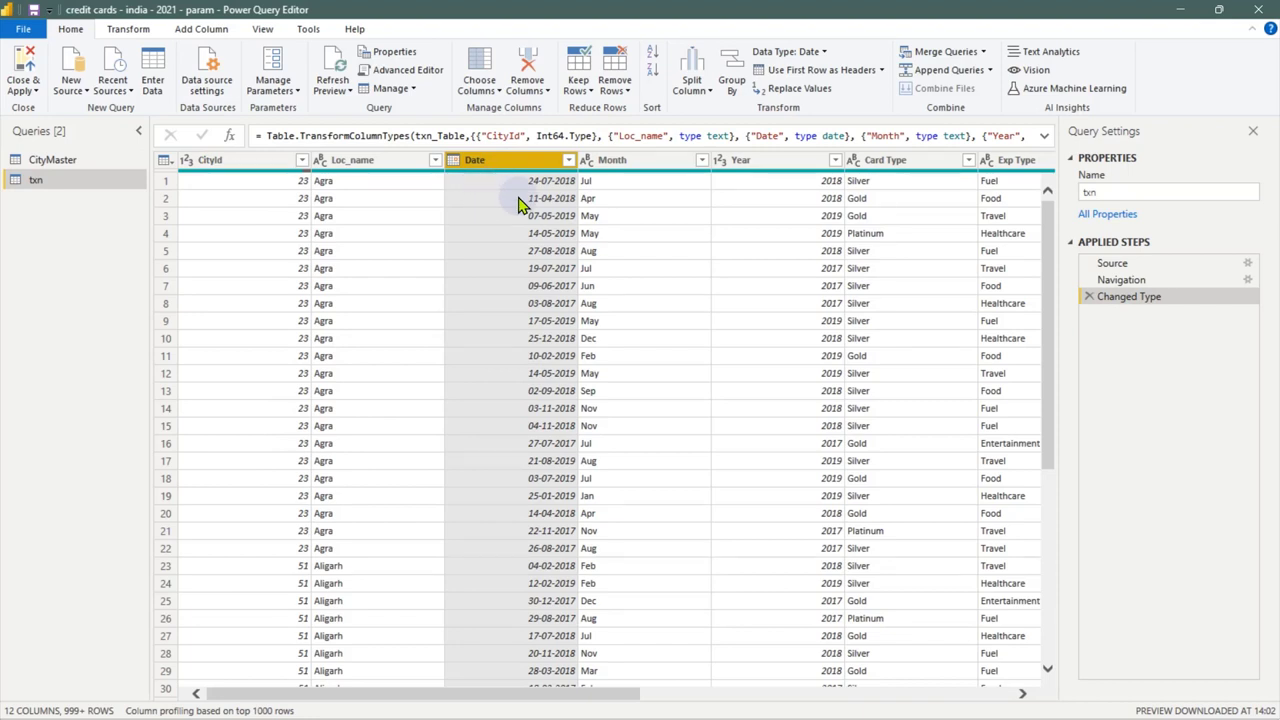
click(456, 160)
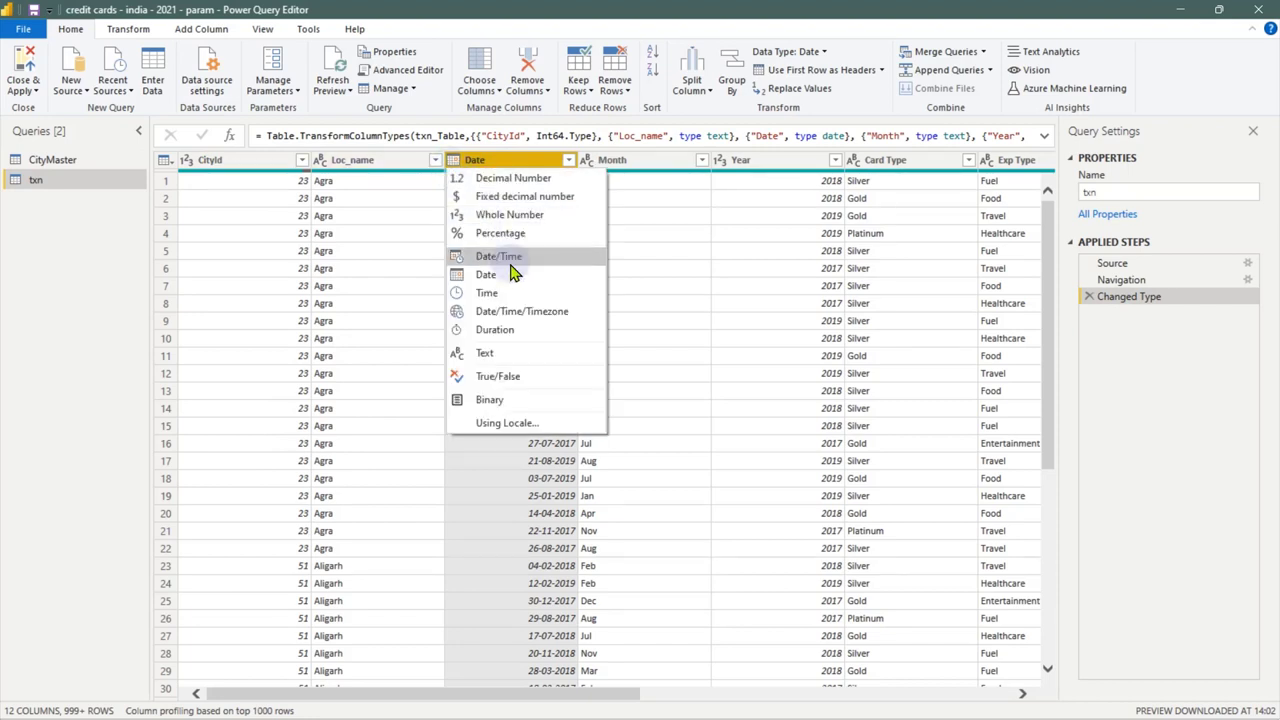
click(505, 354)
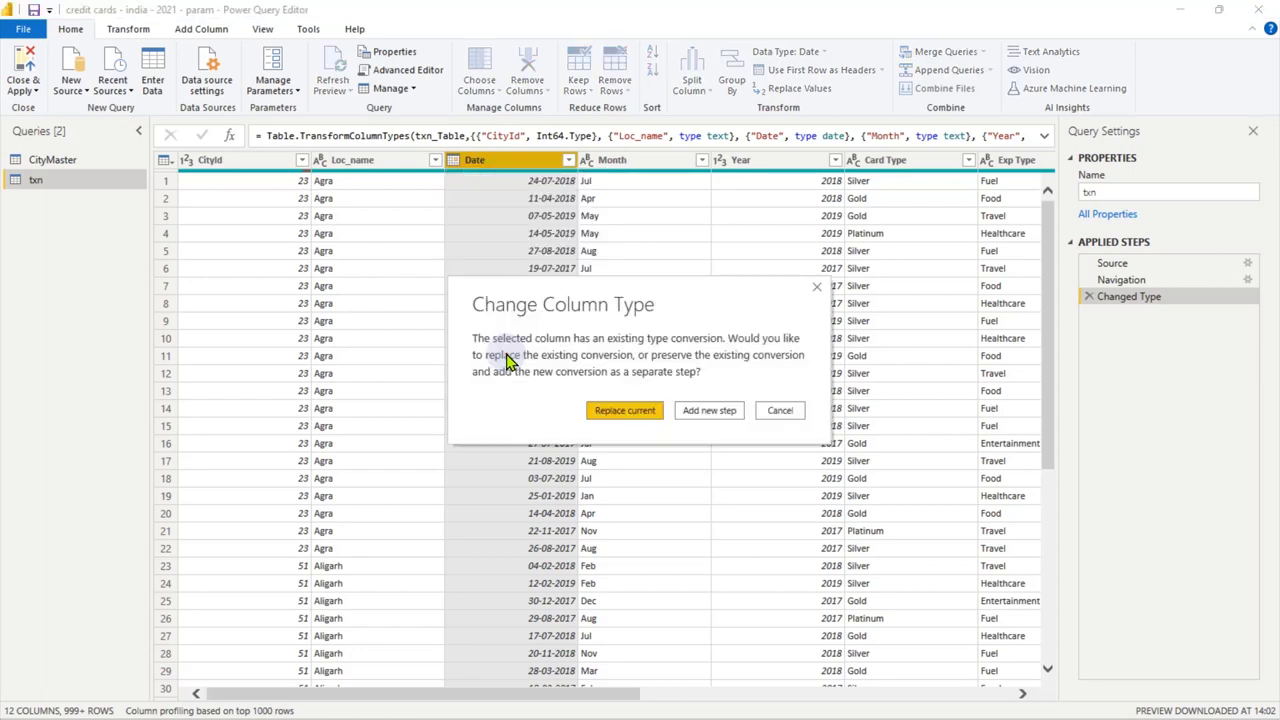
click(622, 412)
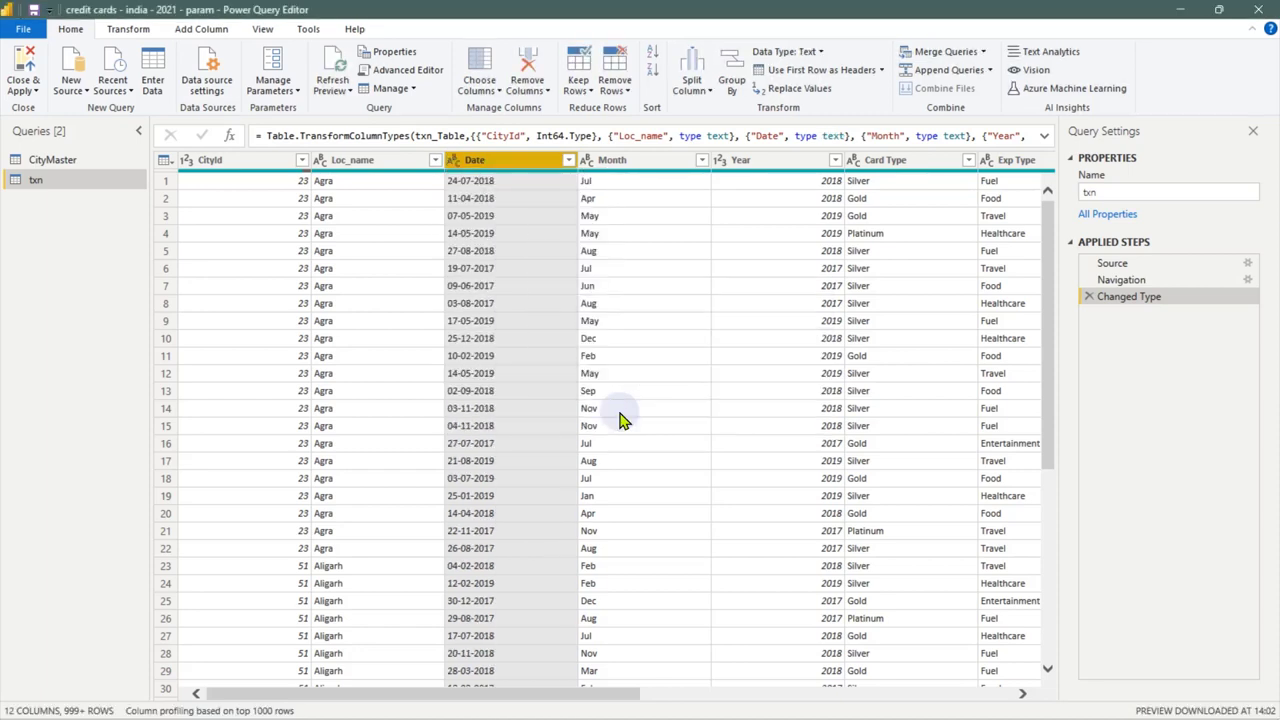
click(452, 161)
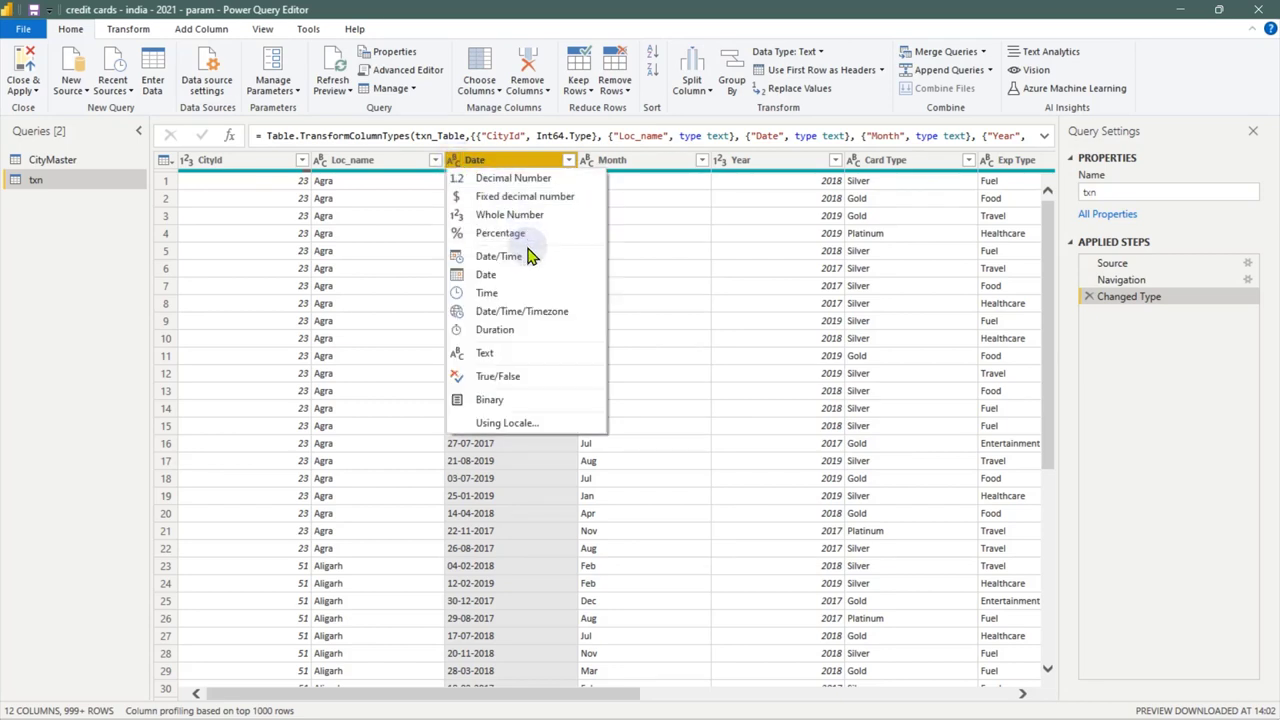
click(513, 282)
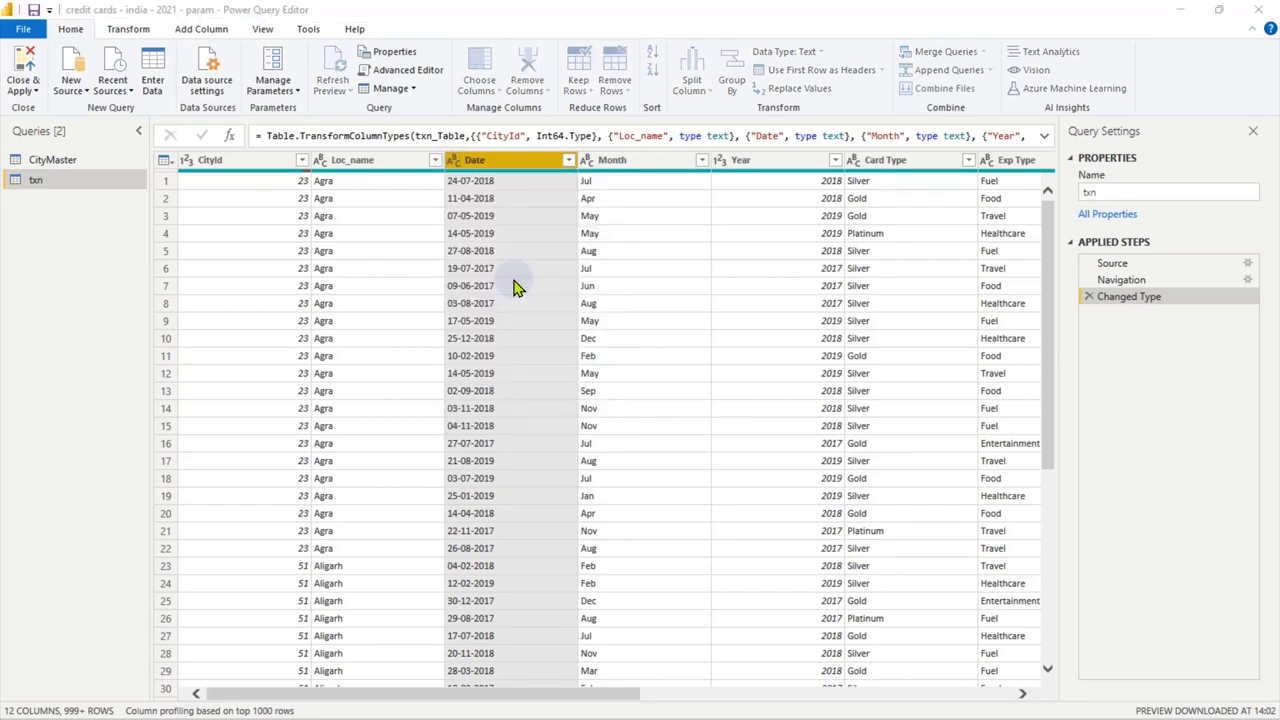
click(624, 411)
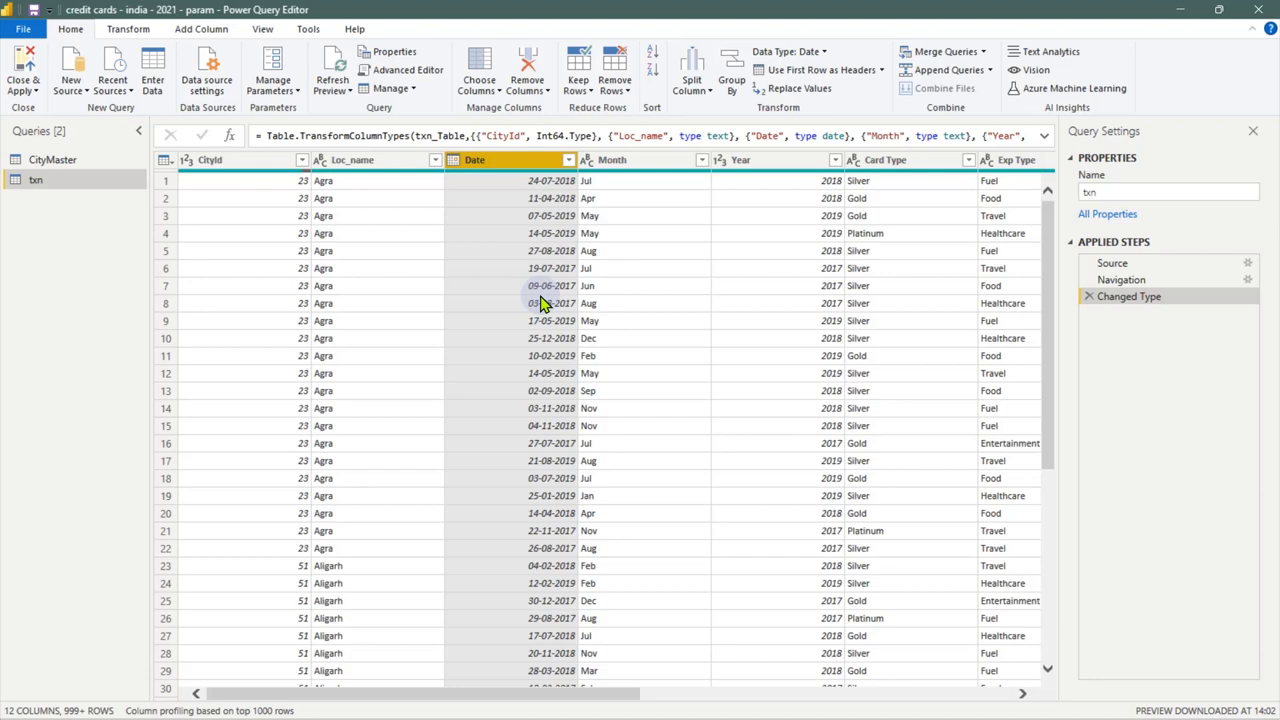
Set the Date column's data type to Text, replacing the current type conversion
click(457, 165)
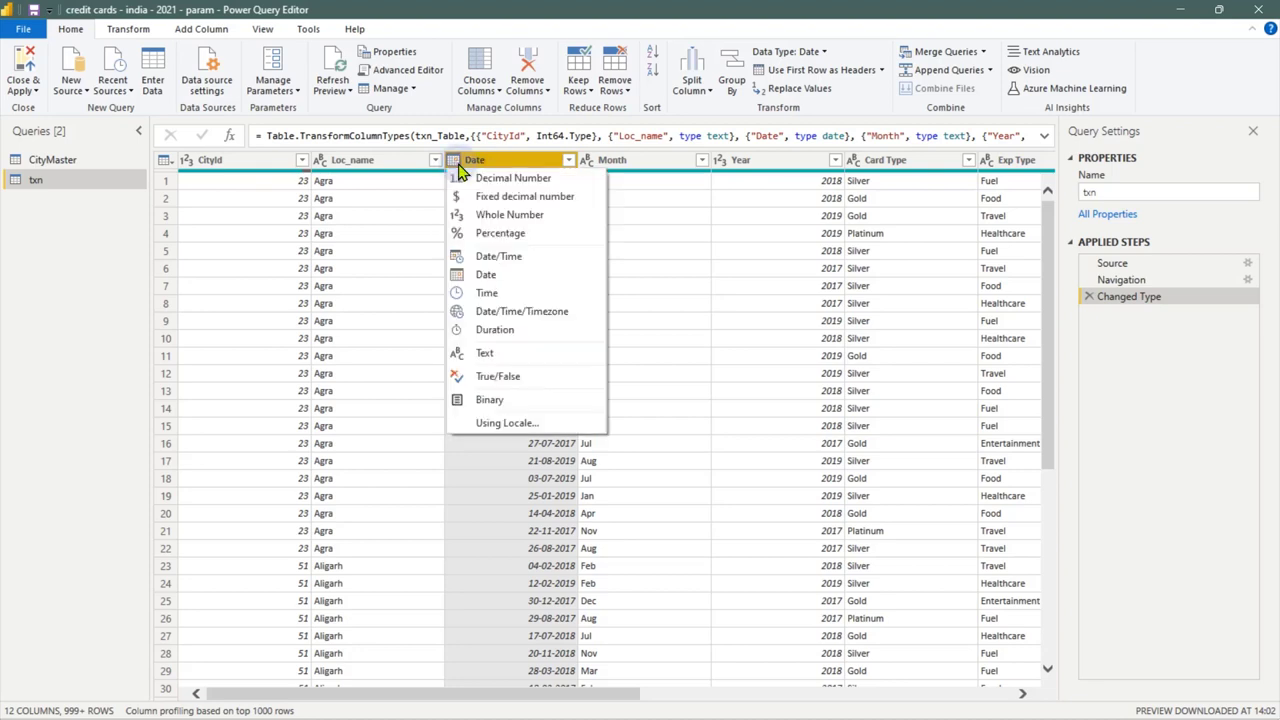
click(486, 354)
click(612, 410)
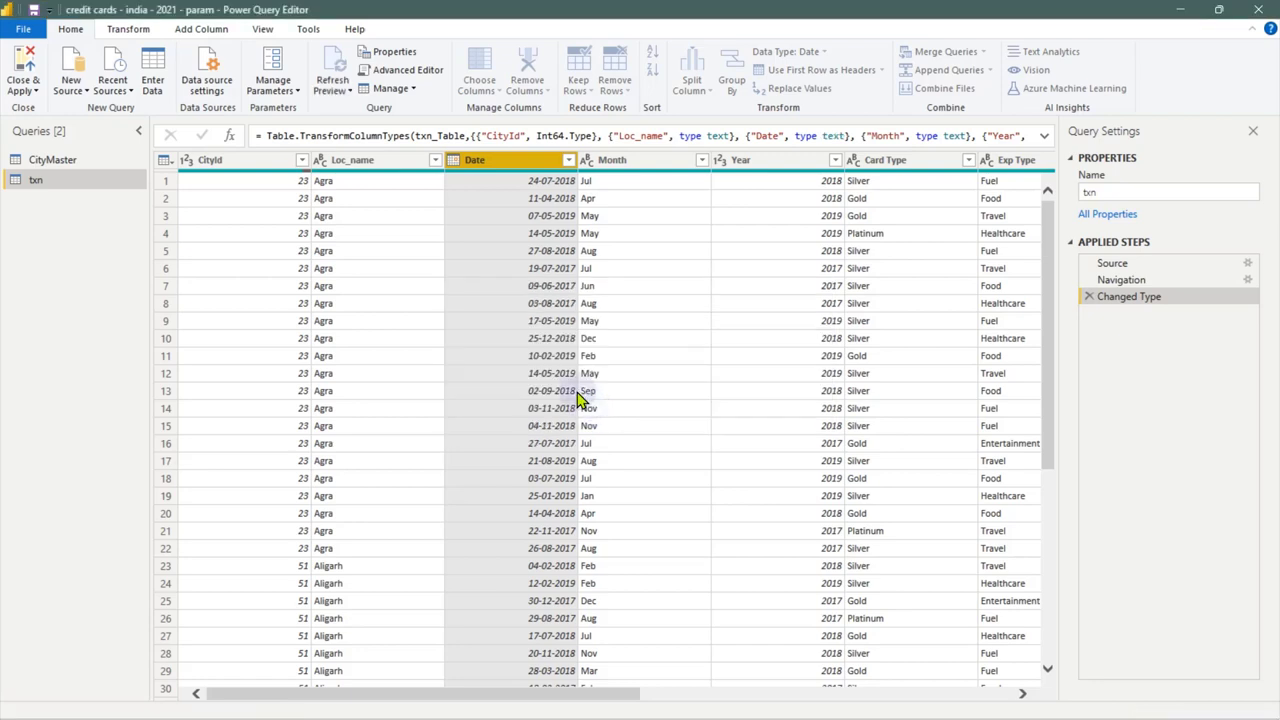
click(453, 160)
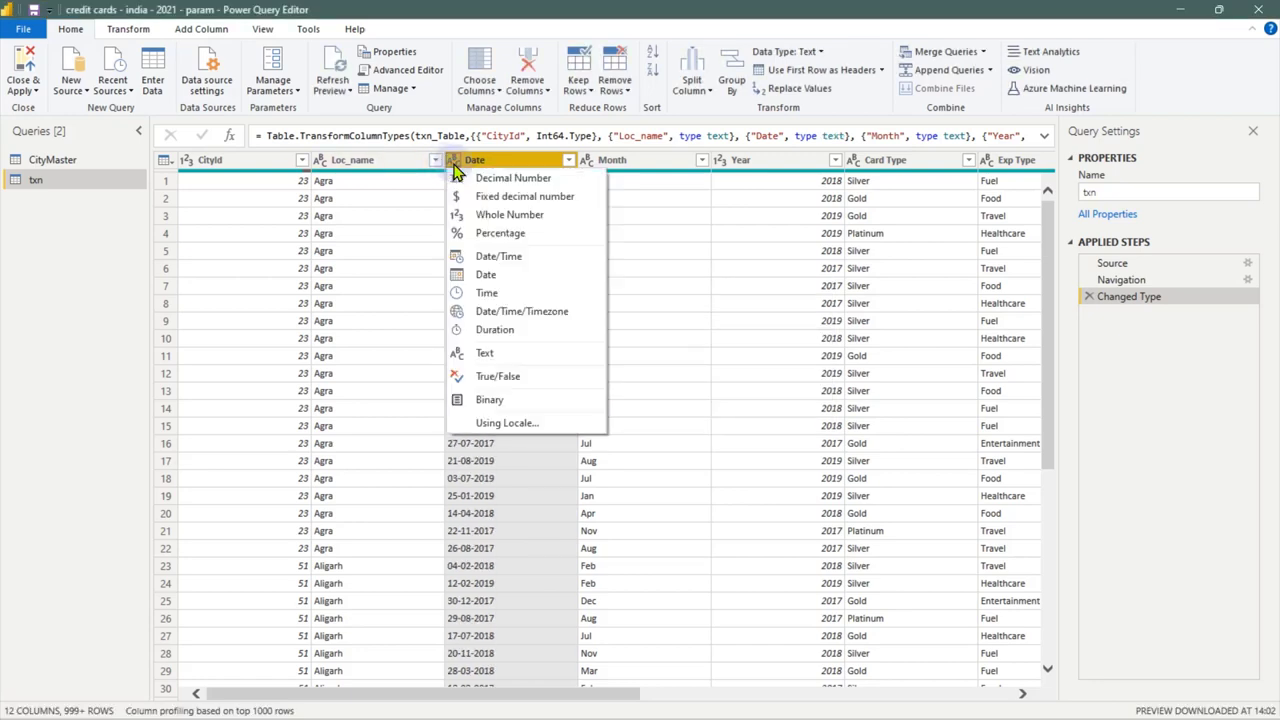
click(500, 280)
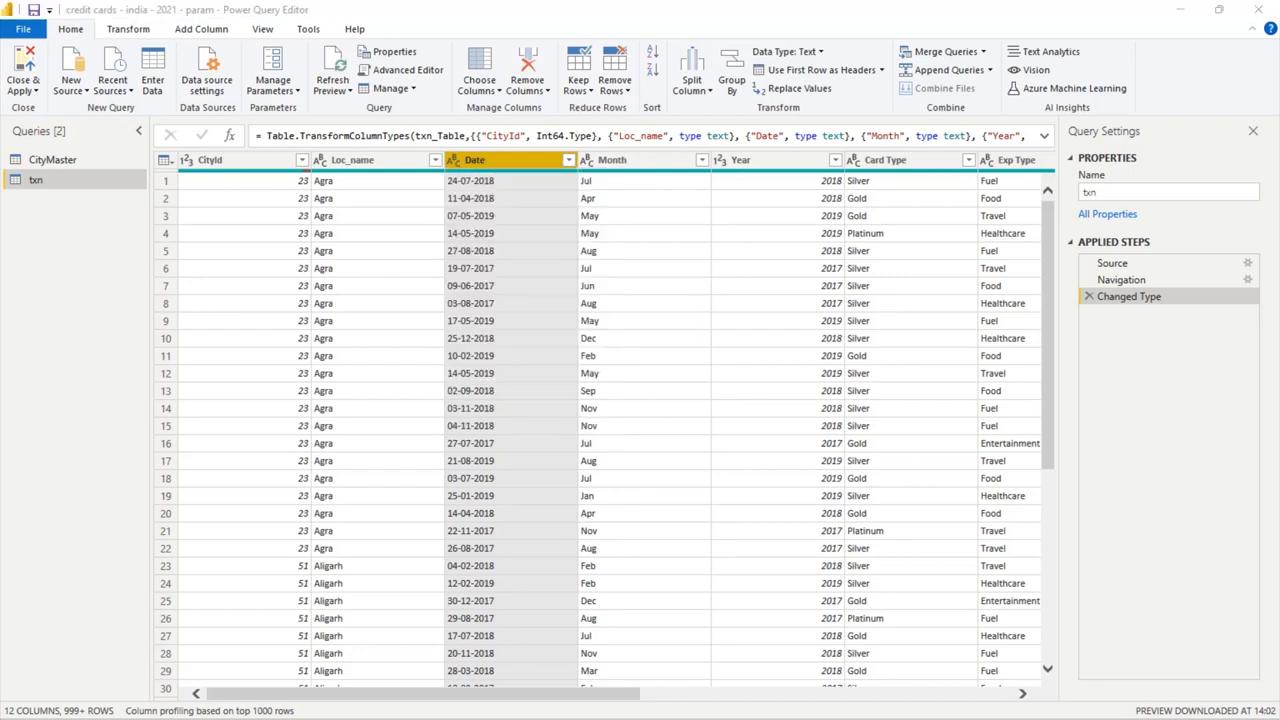
Start a locale-based type change on the Date column with Date as the data type
click(455, 163)
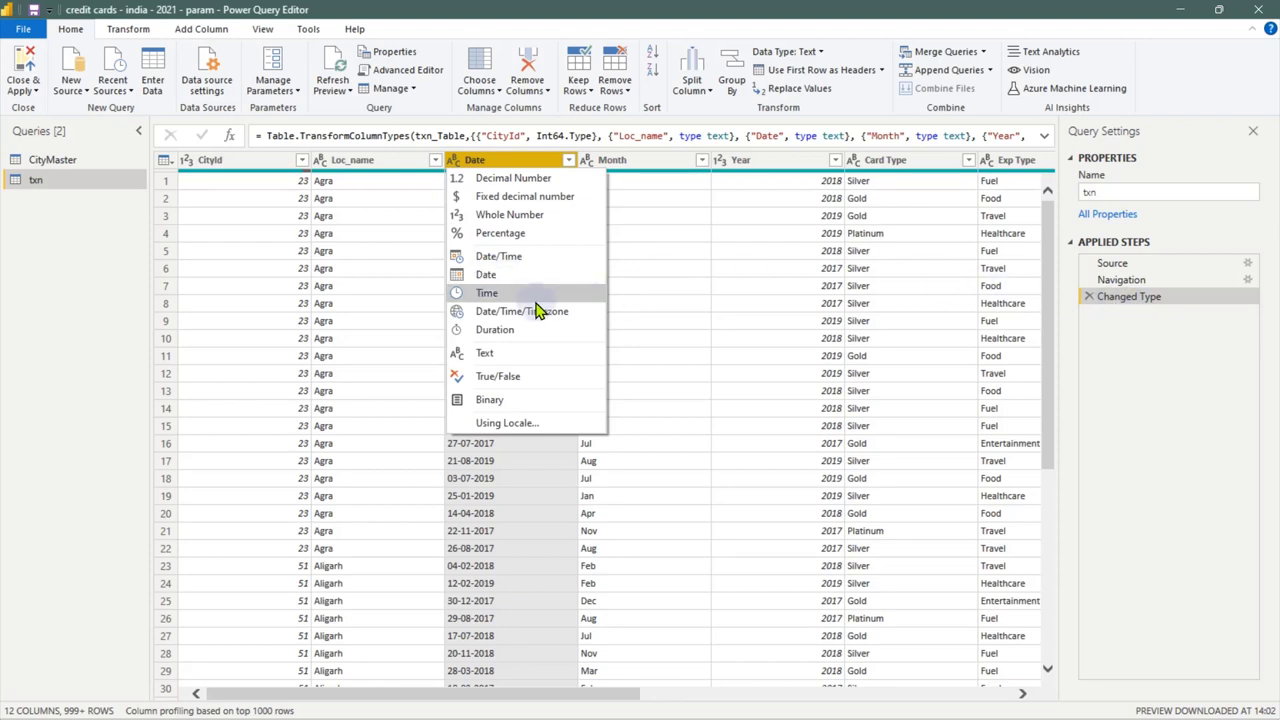
click(515, 424)
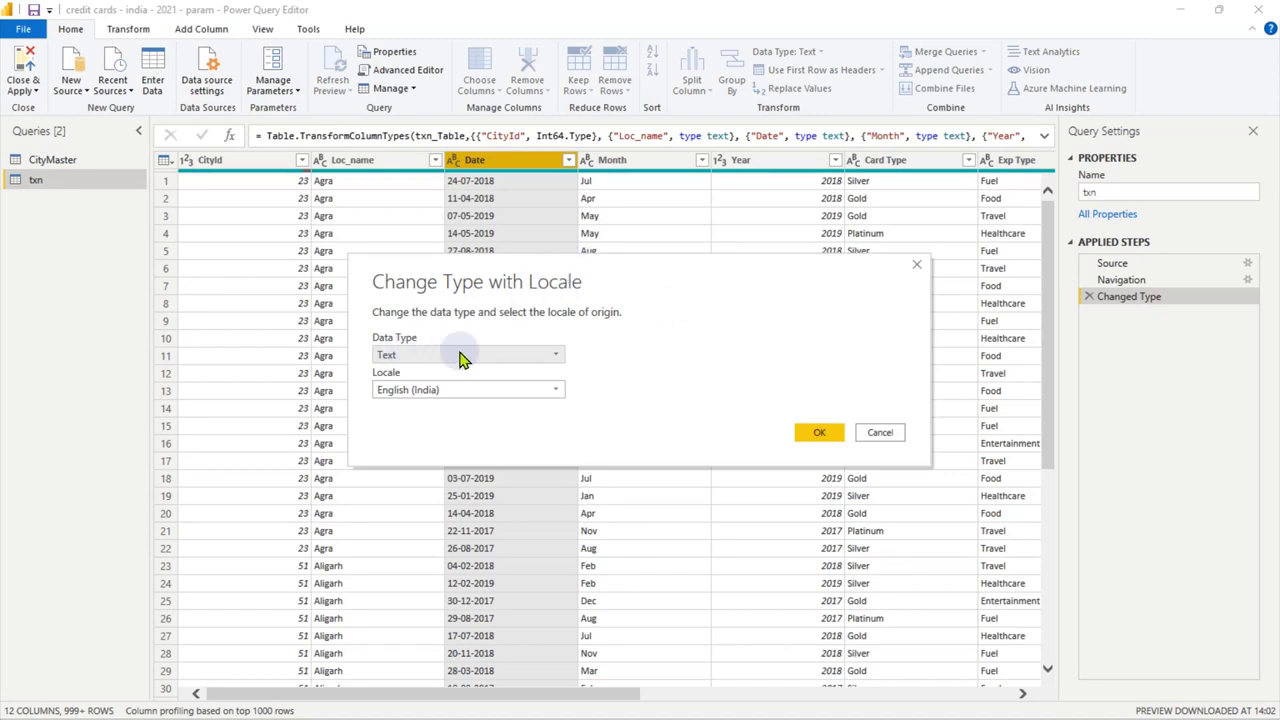
click(463, 356)
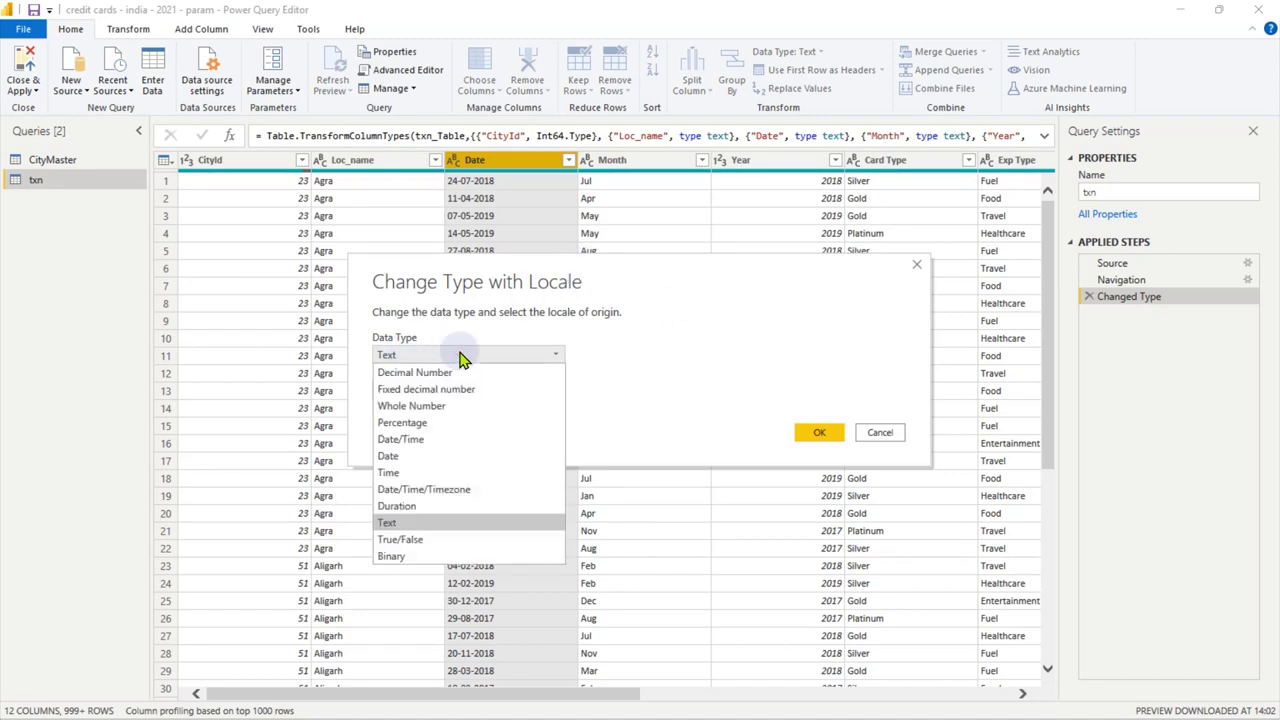
click(431, 457)
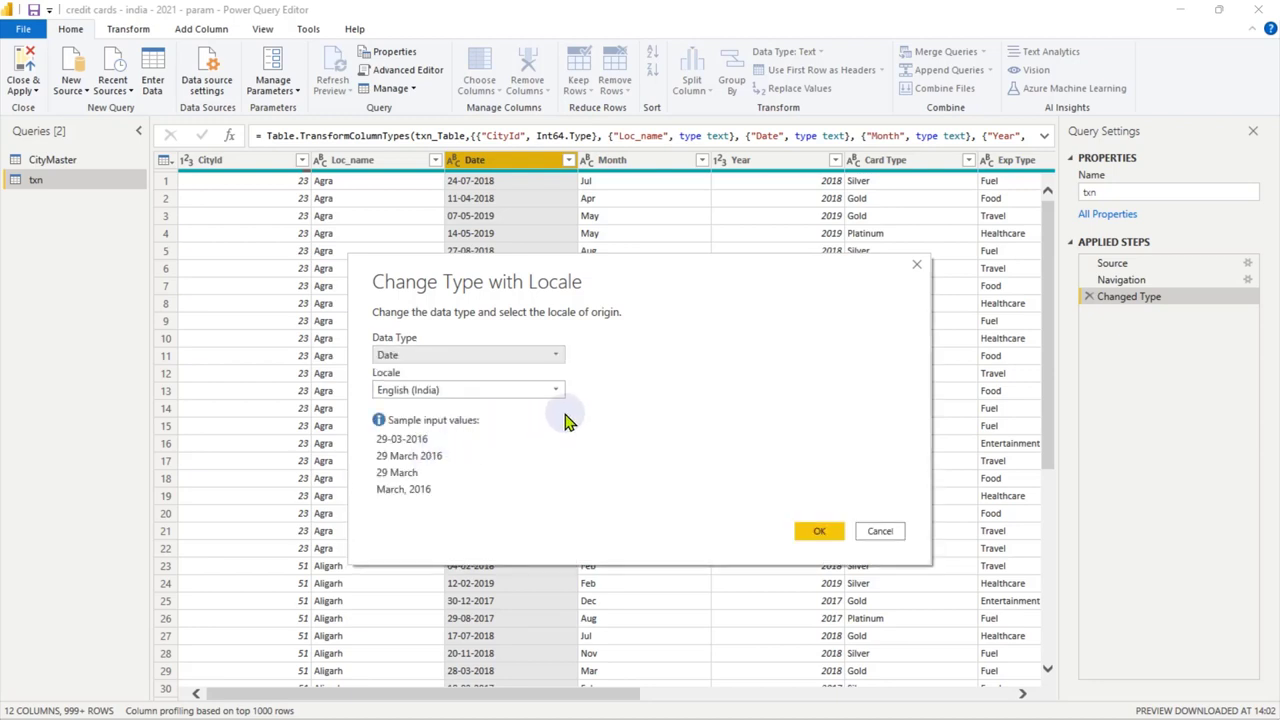
Choose English (United States) as the locale of origin and apply the Date column's type change
click(441, 393)
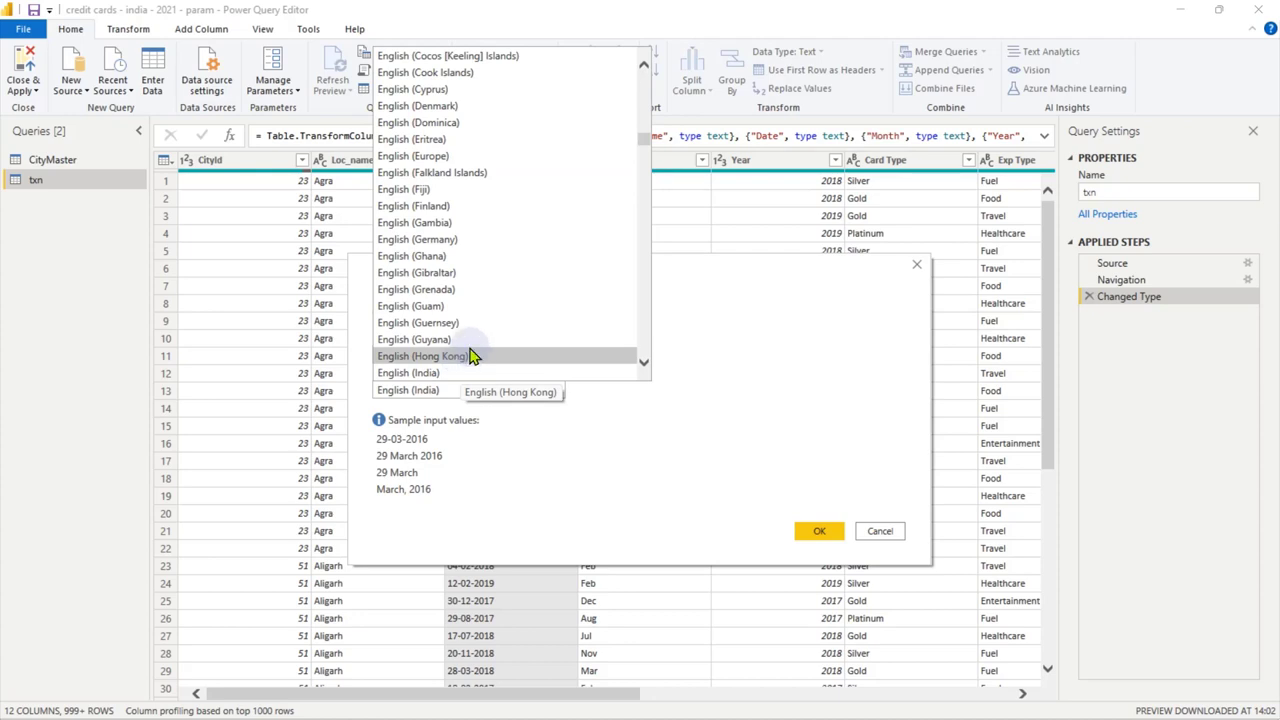
scroll(472, 356, down, 8)
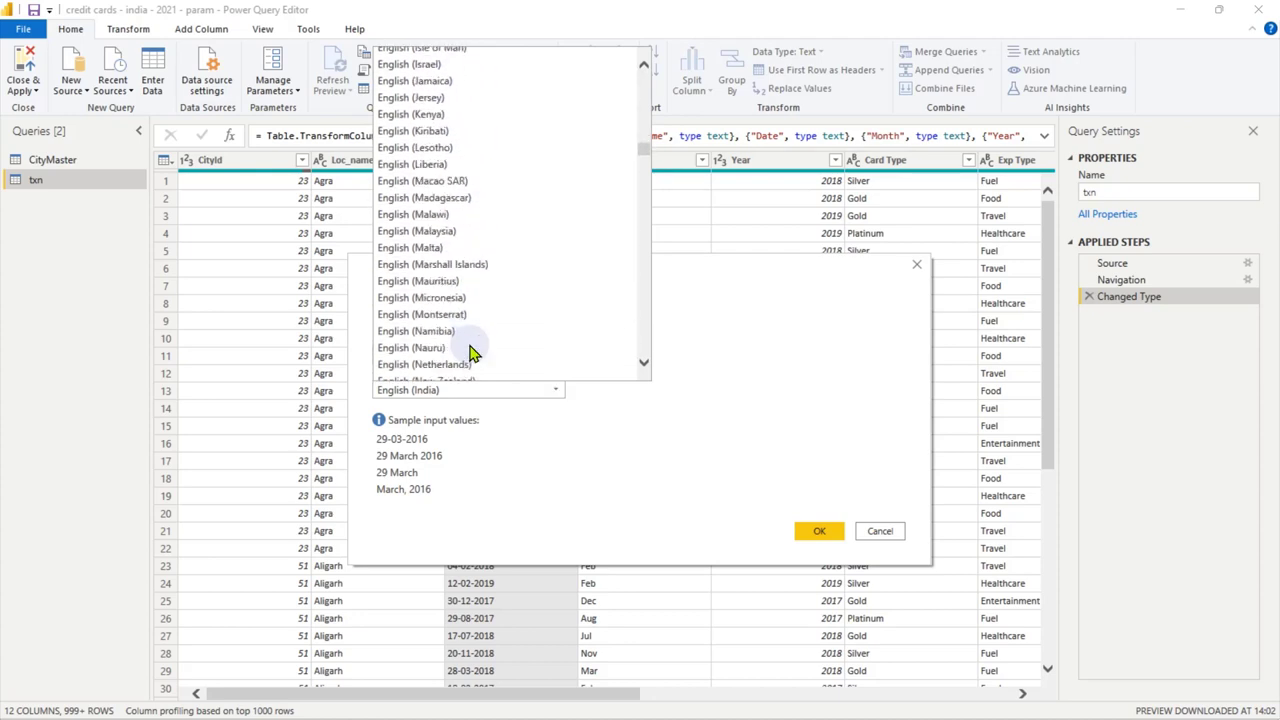
scroll(472, 354, down, 9)
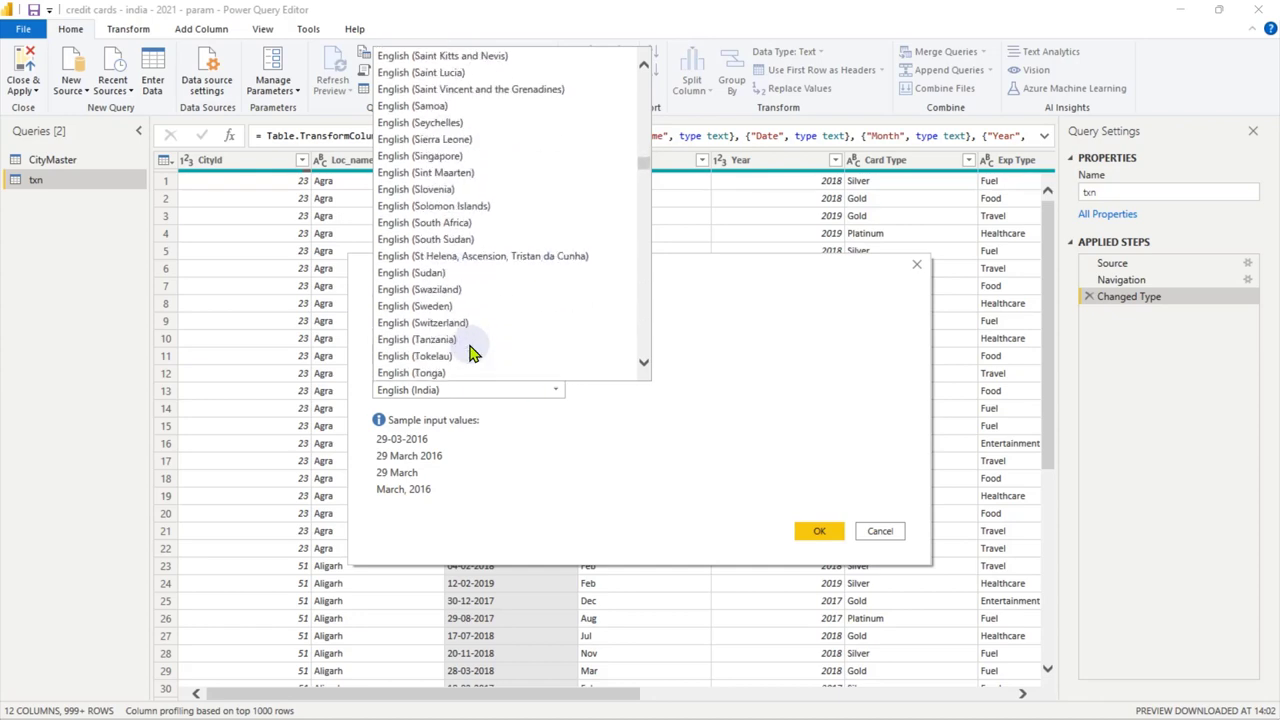
scroll(465, 345, down, 3)
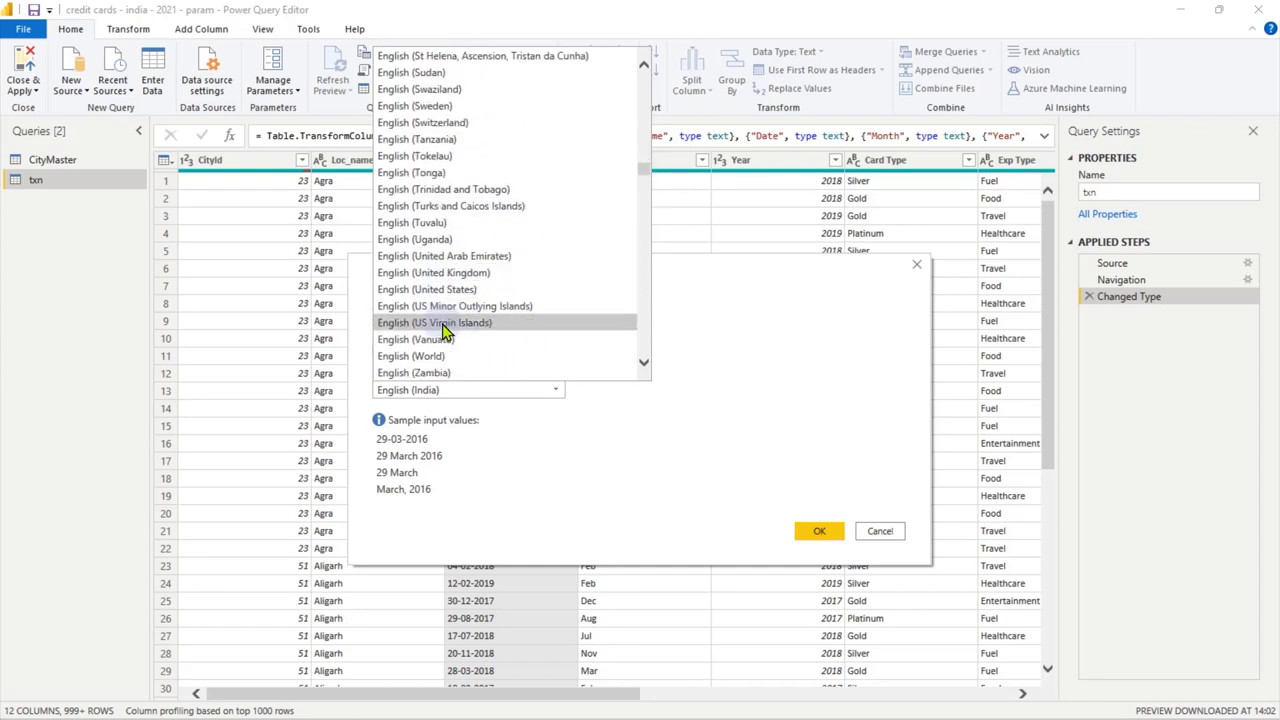
scroll(443, 325, down, 2)
scroll(443, 332, down, 4)
scroll(445, 320, up, 5)
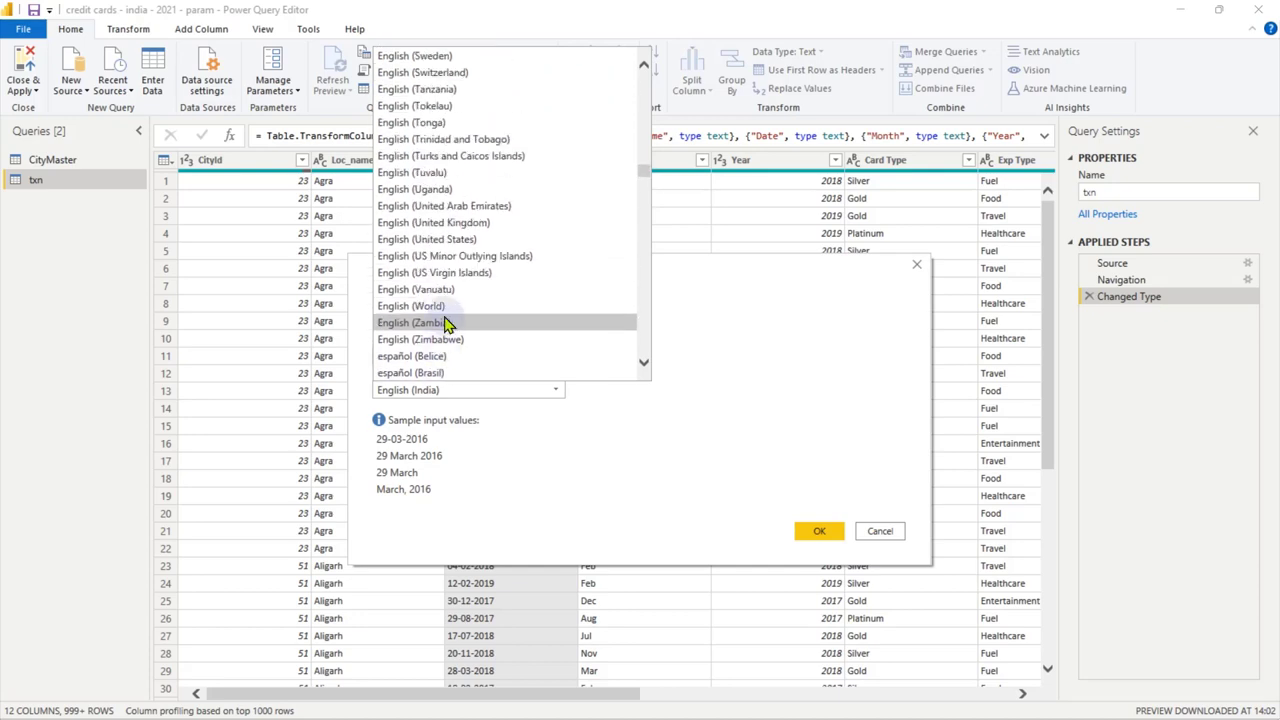
scroll(447, 290, up, 3)
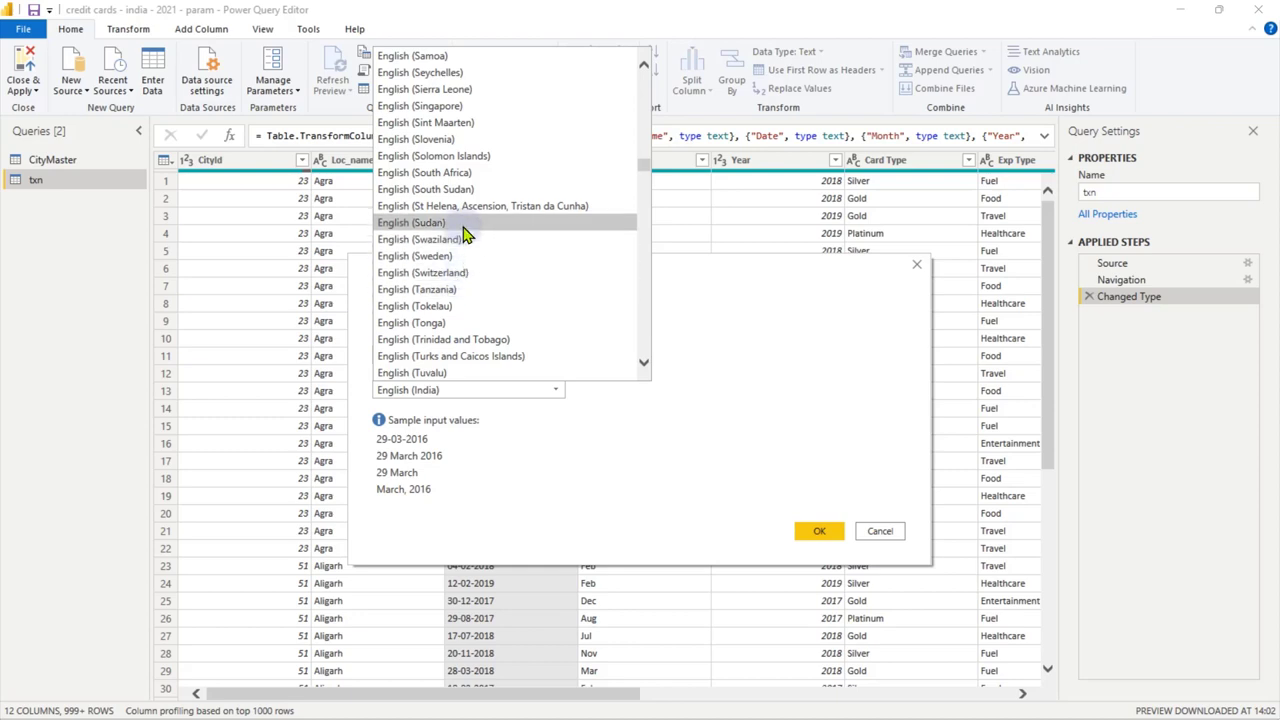
scroll(460, 228, up, 2)
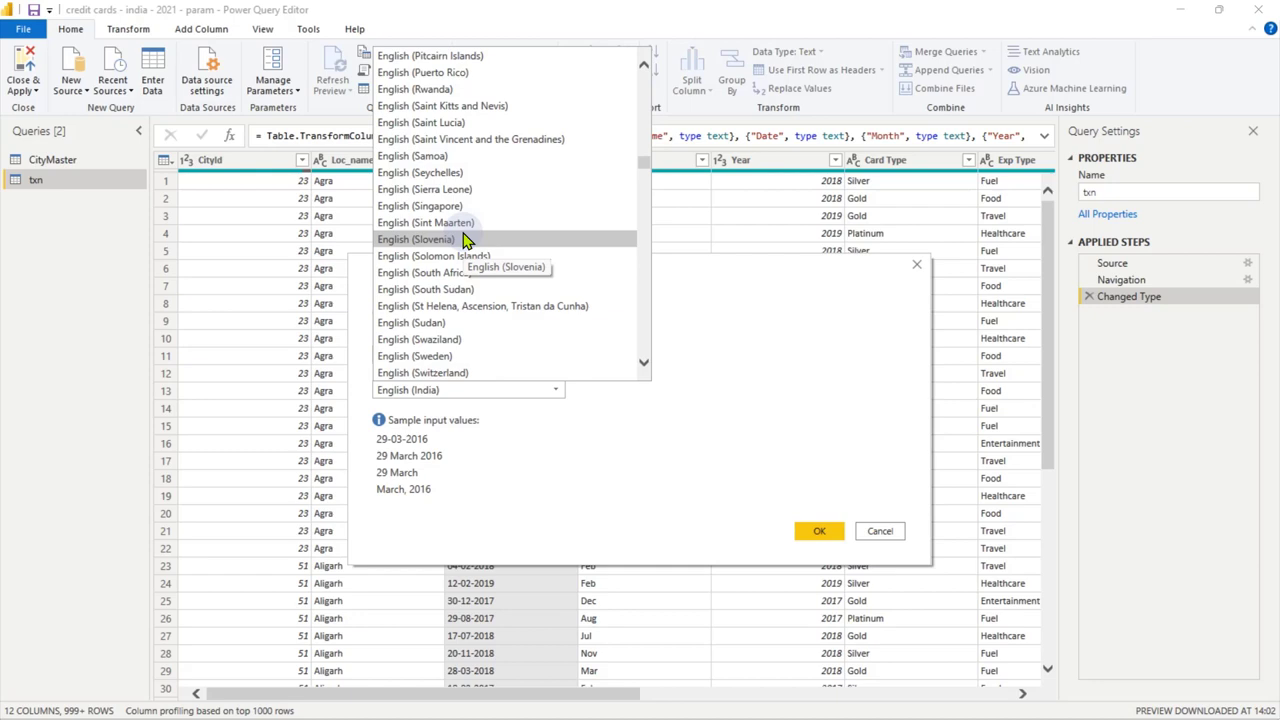
scroll(465, 240, down, 3)
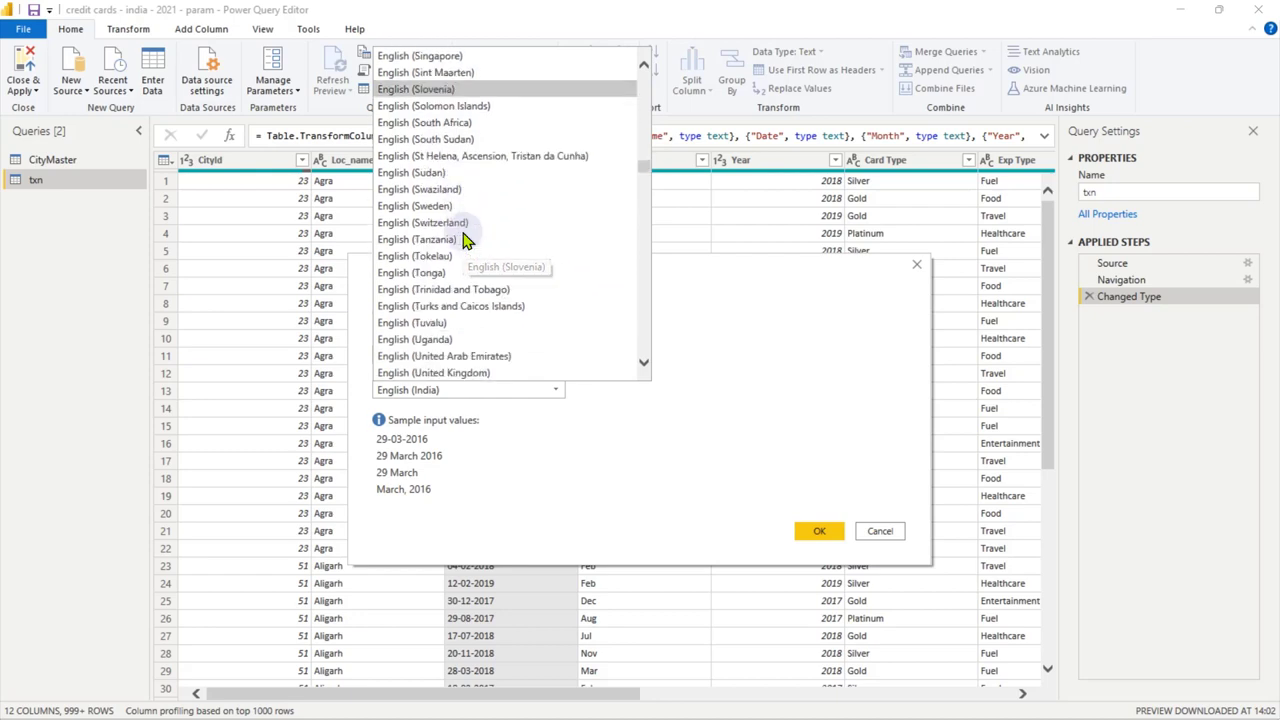
scroll(465, 240, down, 2)
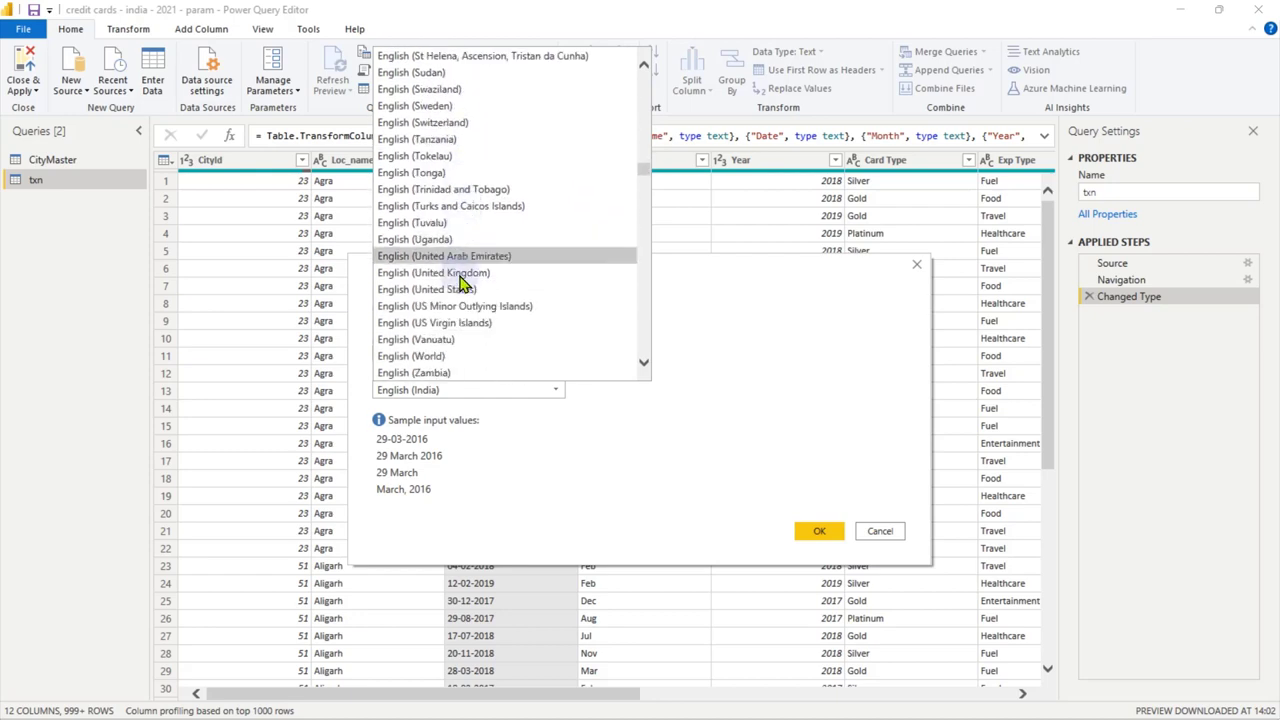
click(465, 291)
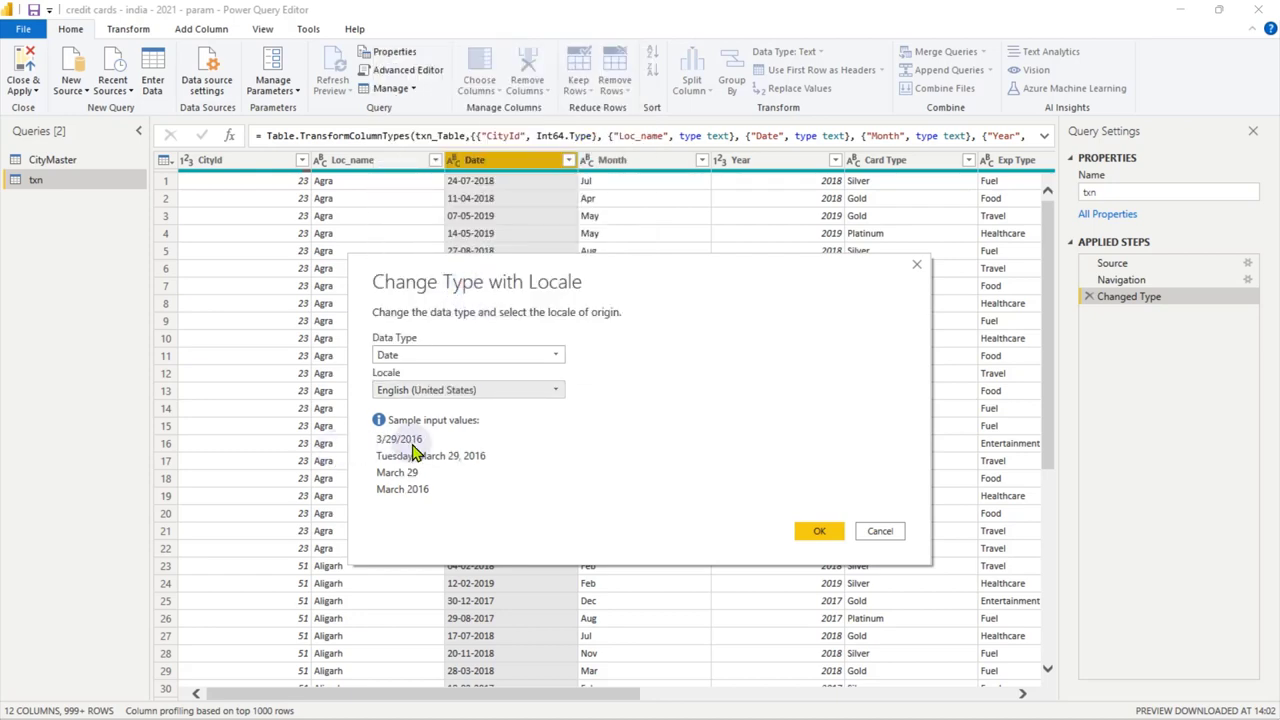
click(818, 533)
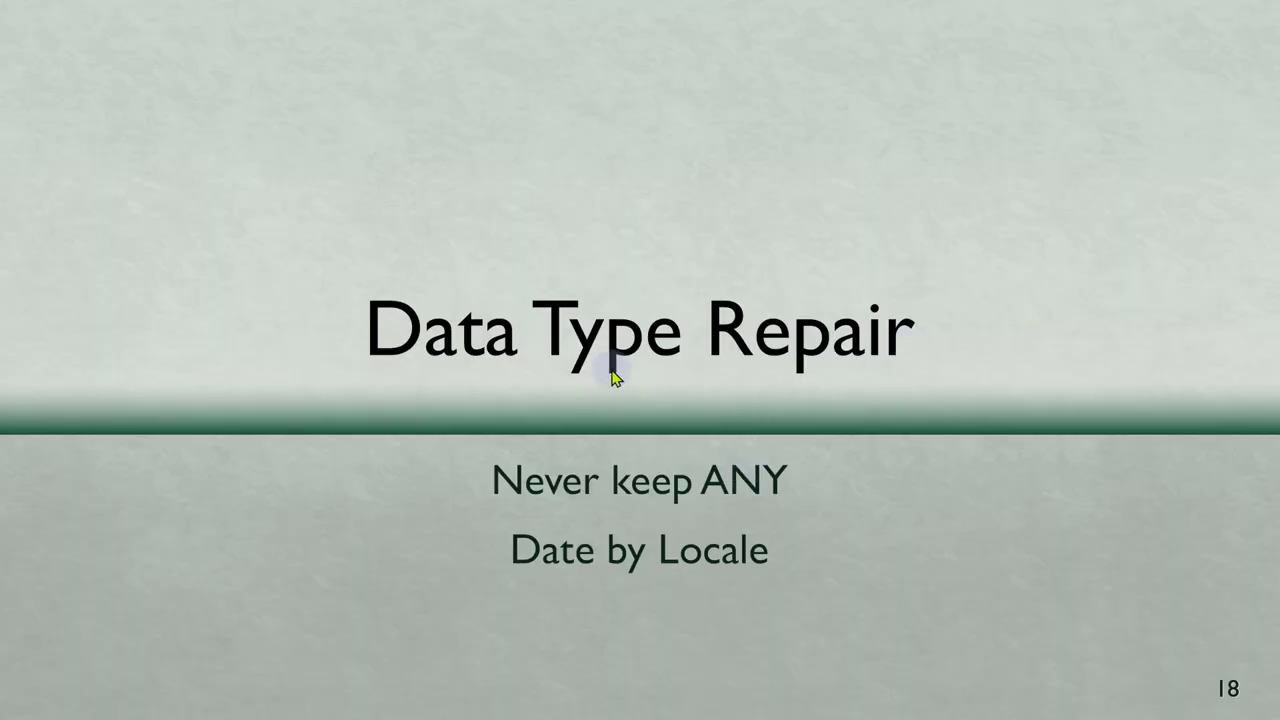
Return from the slides to the Power Query Editor and turn on column distribution, column profile and column quality
click(853, 358)
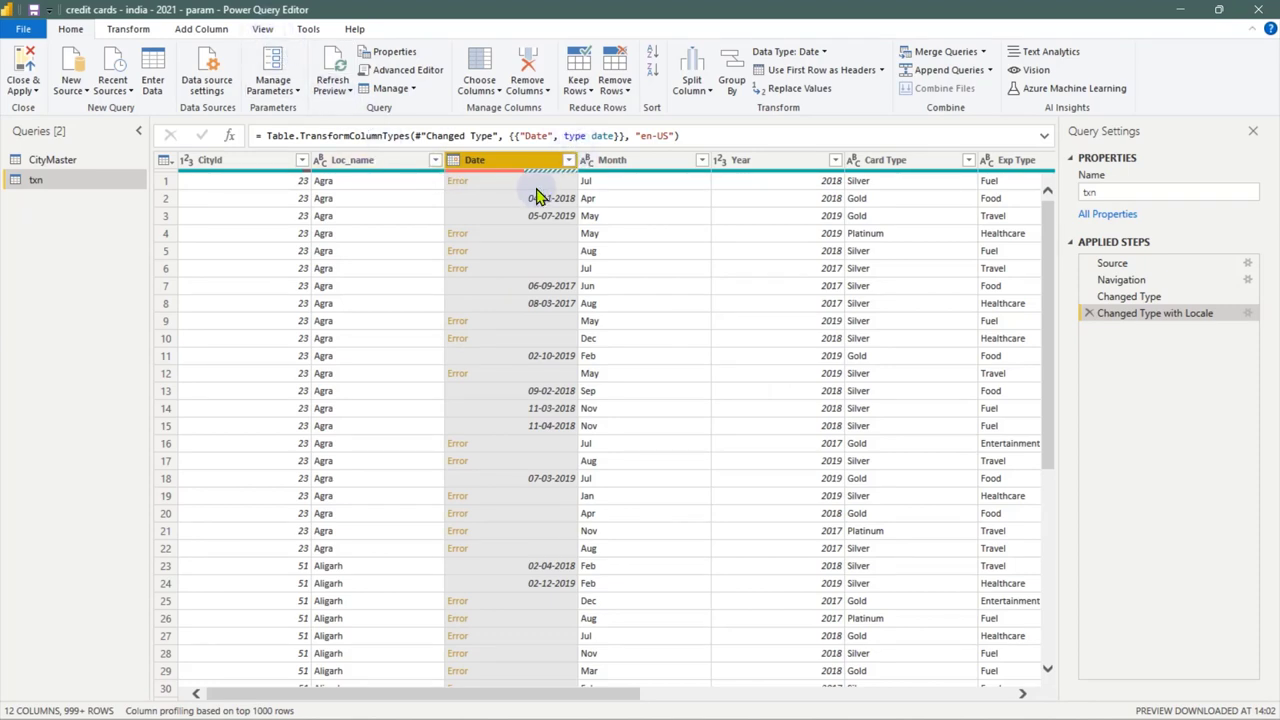
click(260, 29)
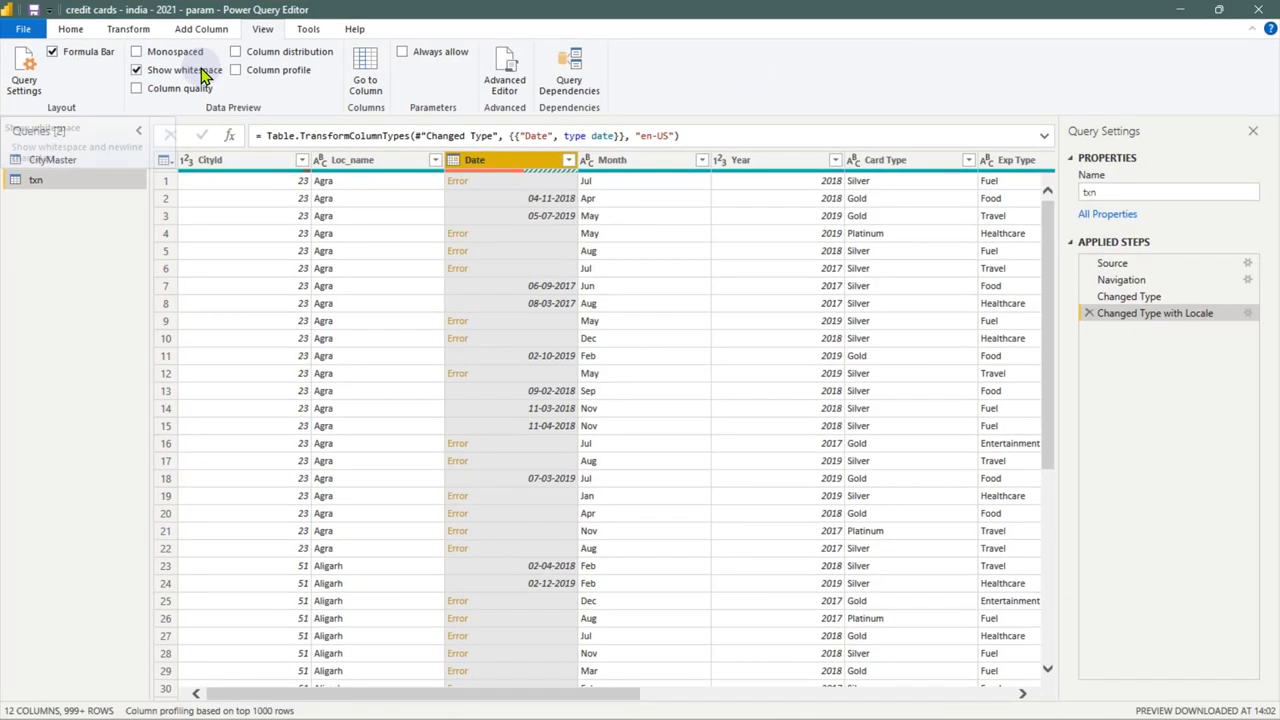
click(302, 77)
click(236, 72)
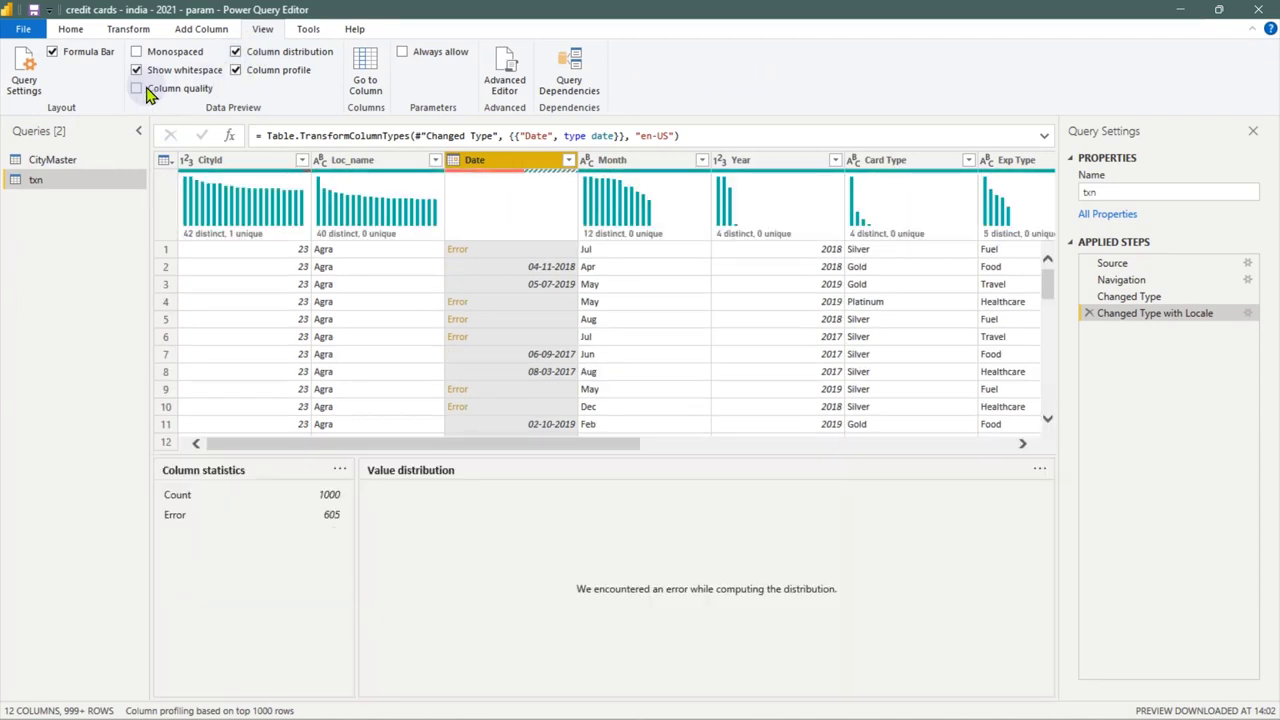
click(136, 88)
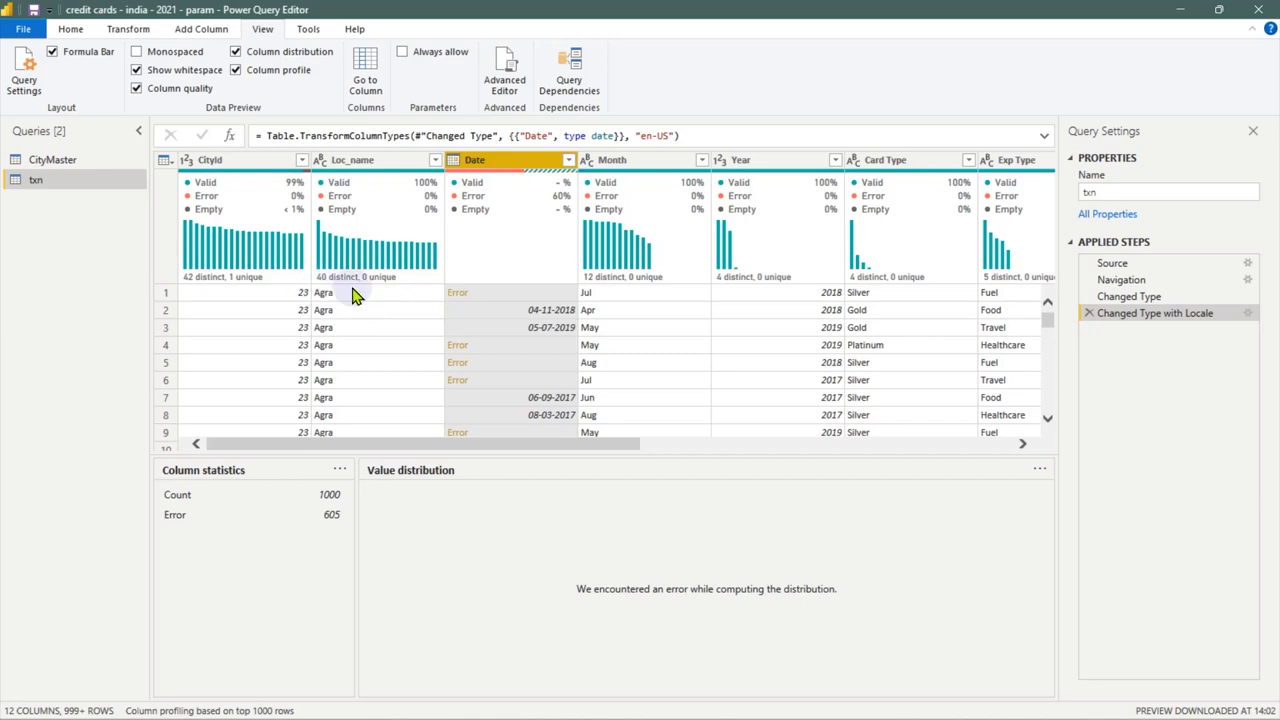
Examine the column quality details, then the CityId column's statistics and value distribution
mouse_move(391, 251)
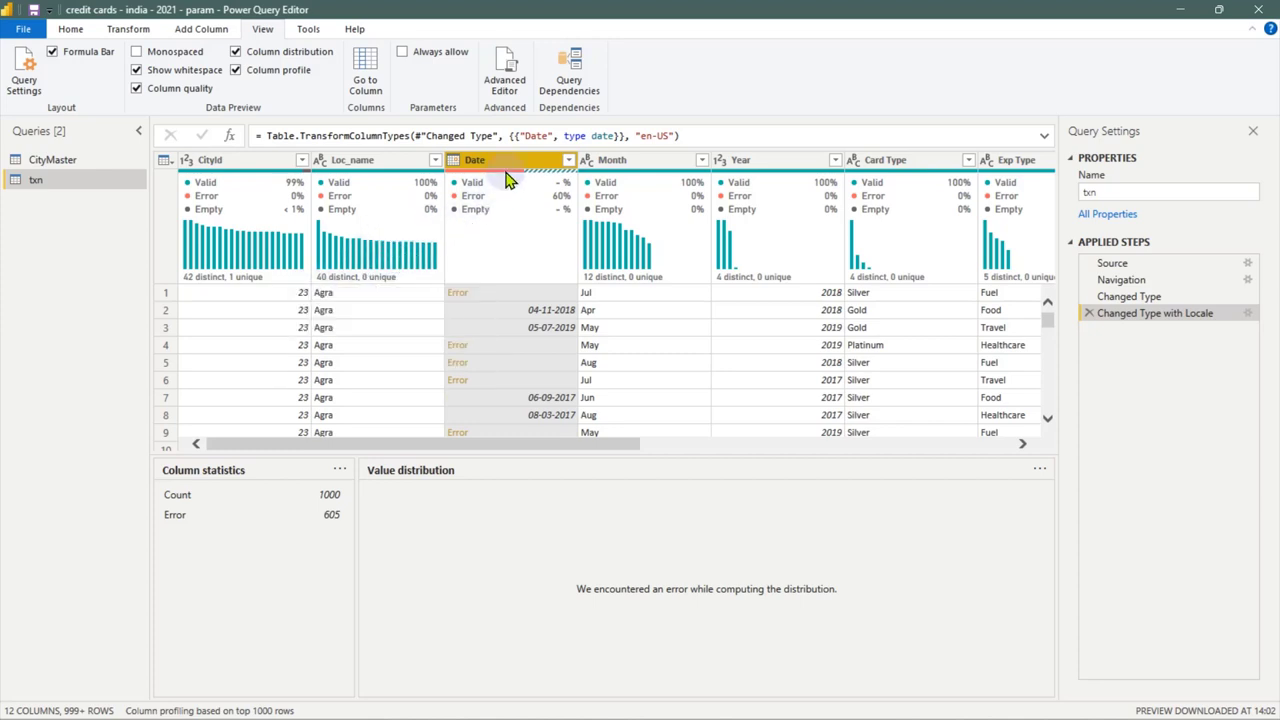
mouse_move(507, 177)
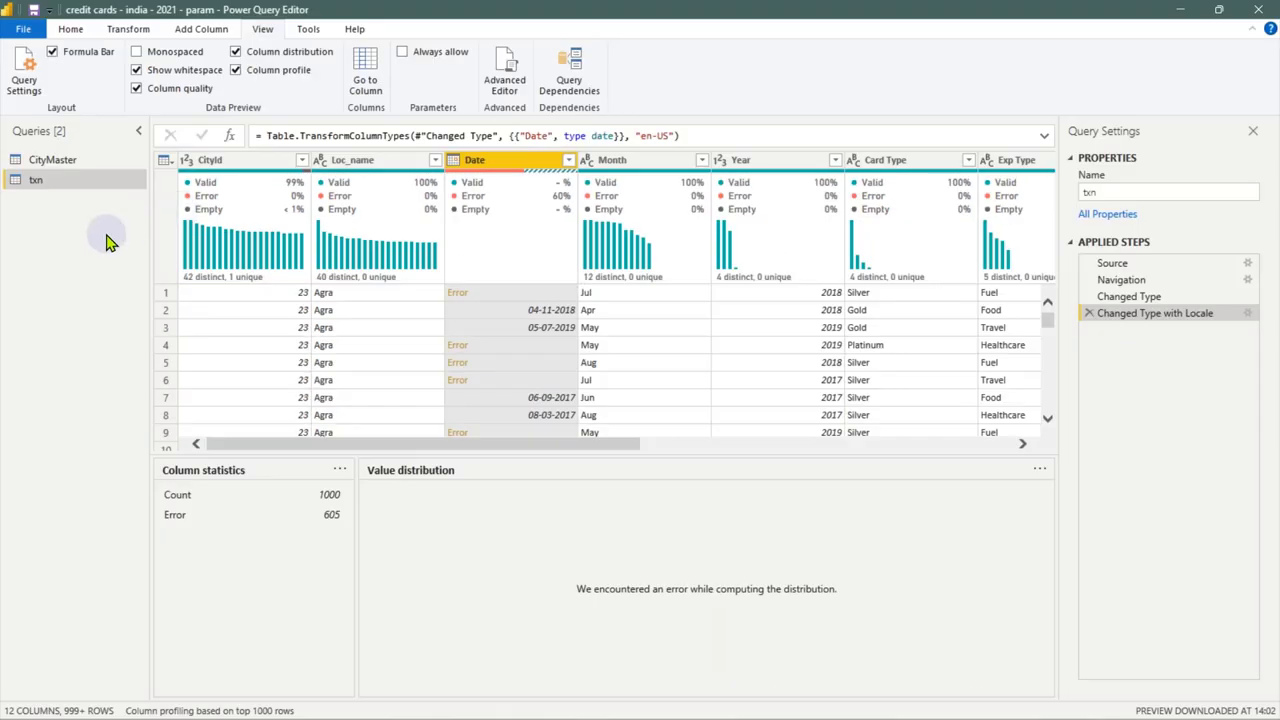
click(280, 252)
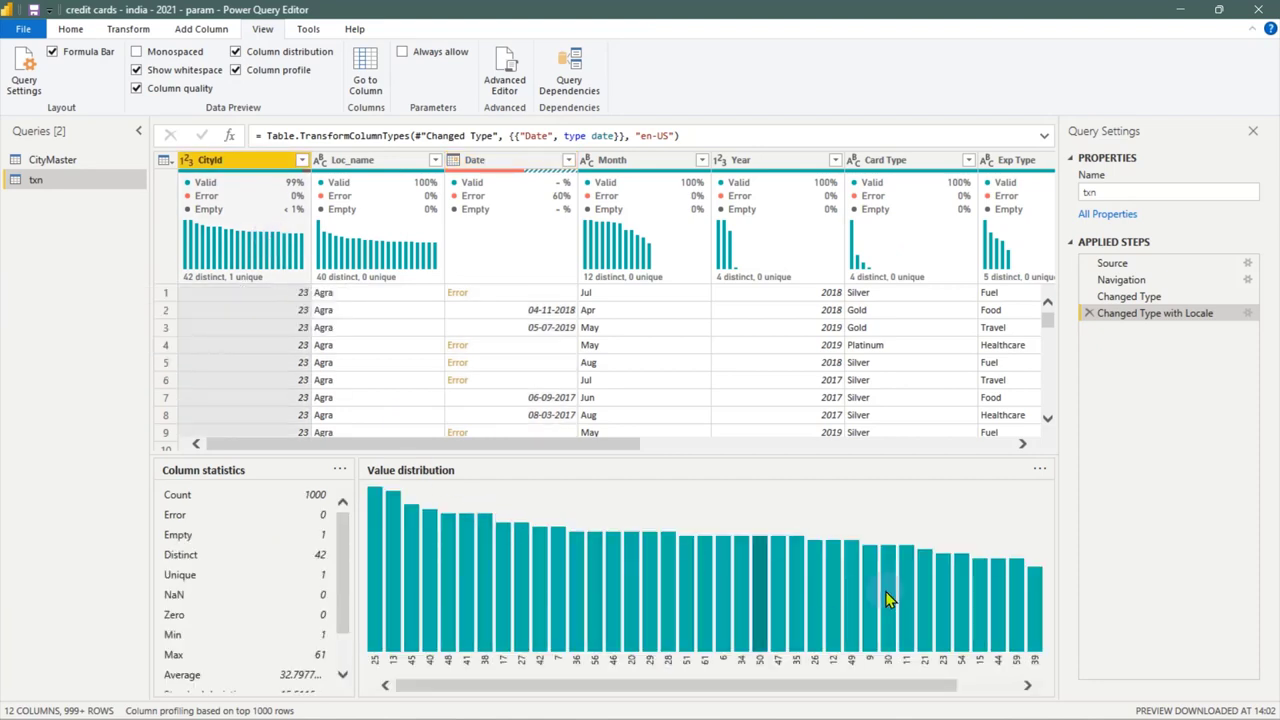
drag(668, 678, 986, 700)
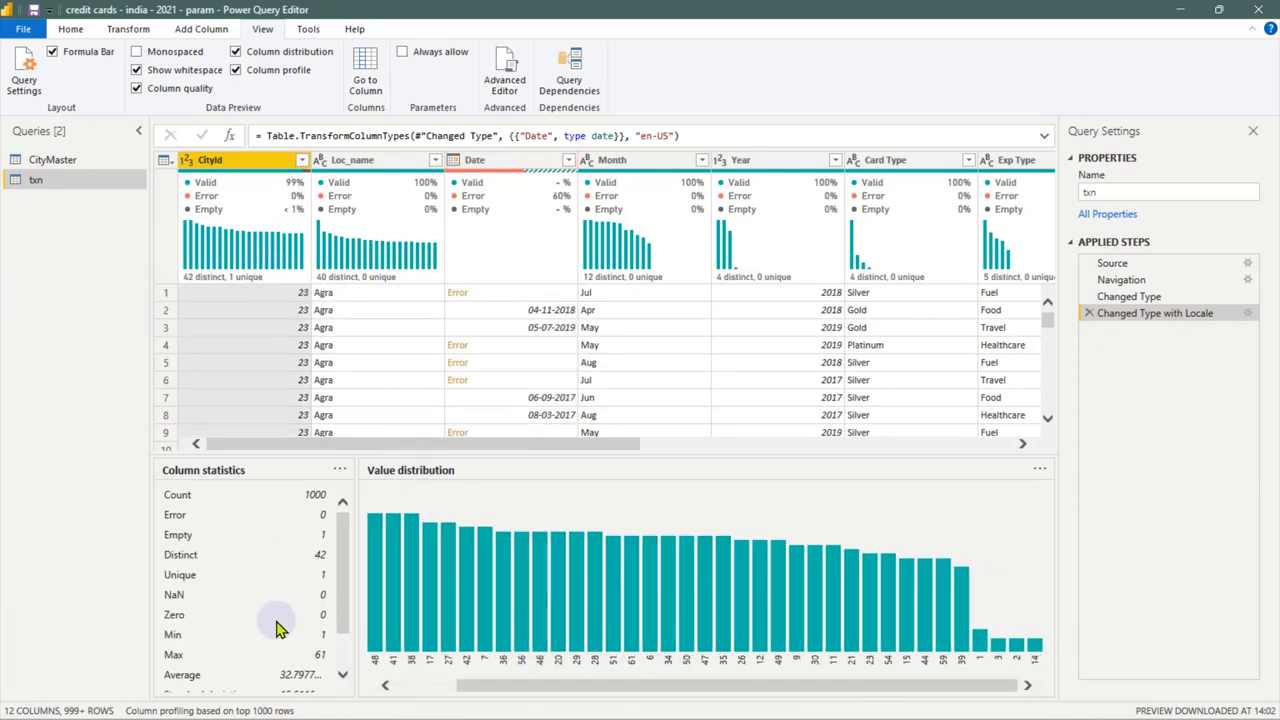
scroll(213, 605, down, 2)
scroll(235, 640, up, 2)
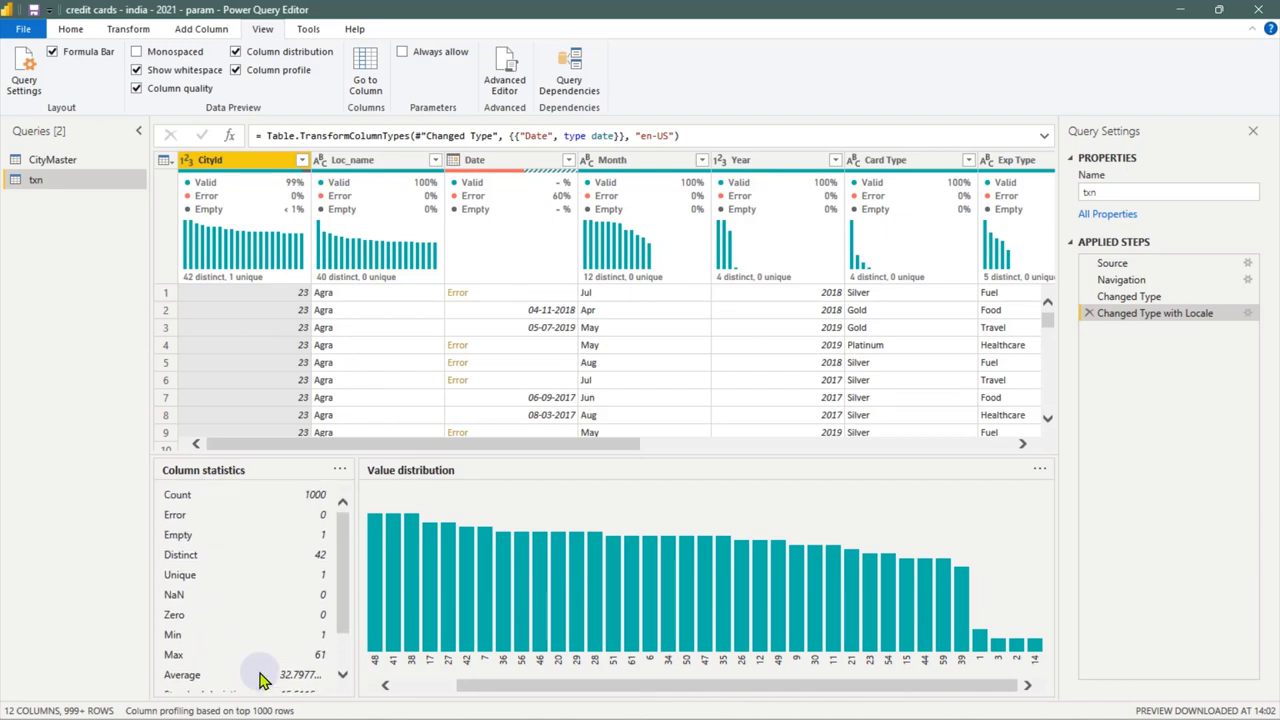
Read through the remaining CityId column statistics, down to the standard deviation and the even and odd counts
scroll(260, 678, down, 2)
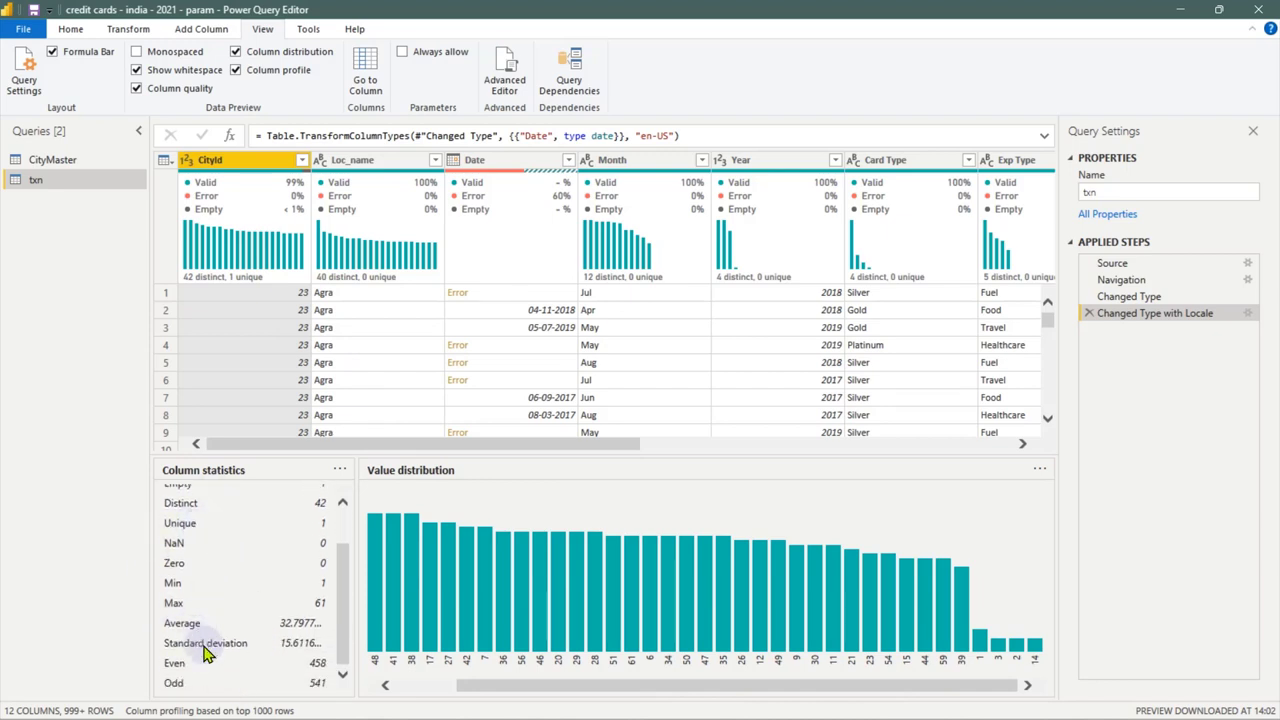
scroll(240, 680, up, 1)
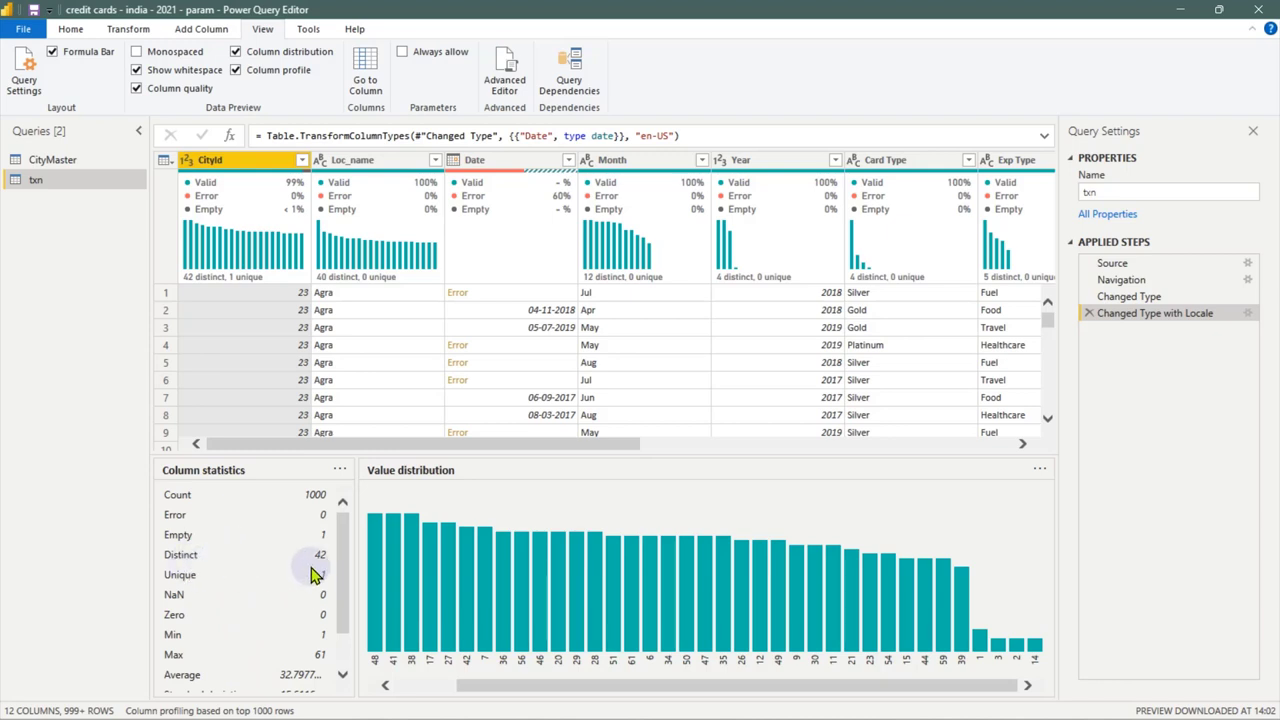
scroll(310, 573, down, 2)
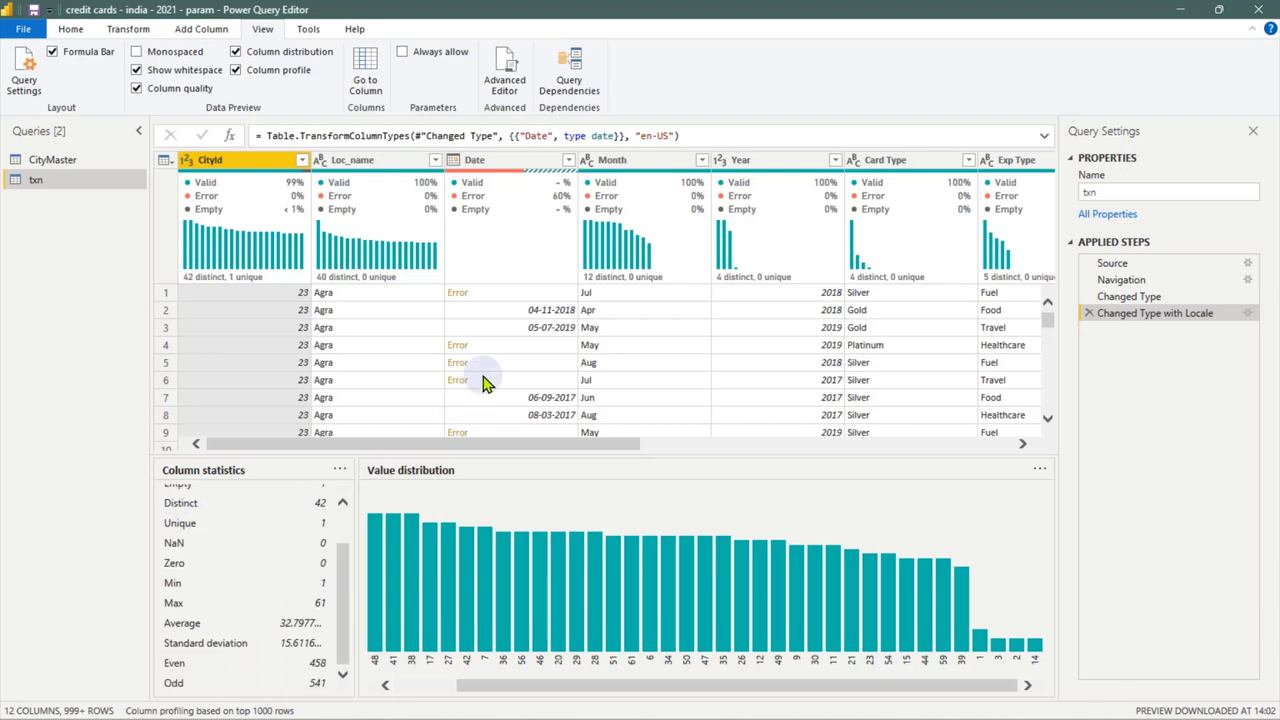
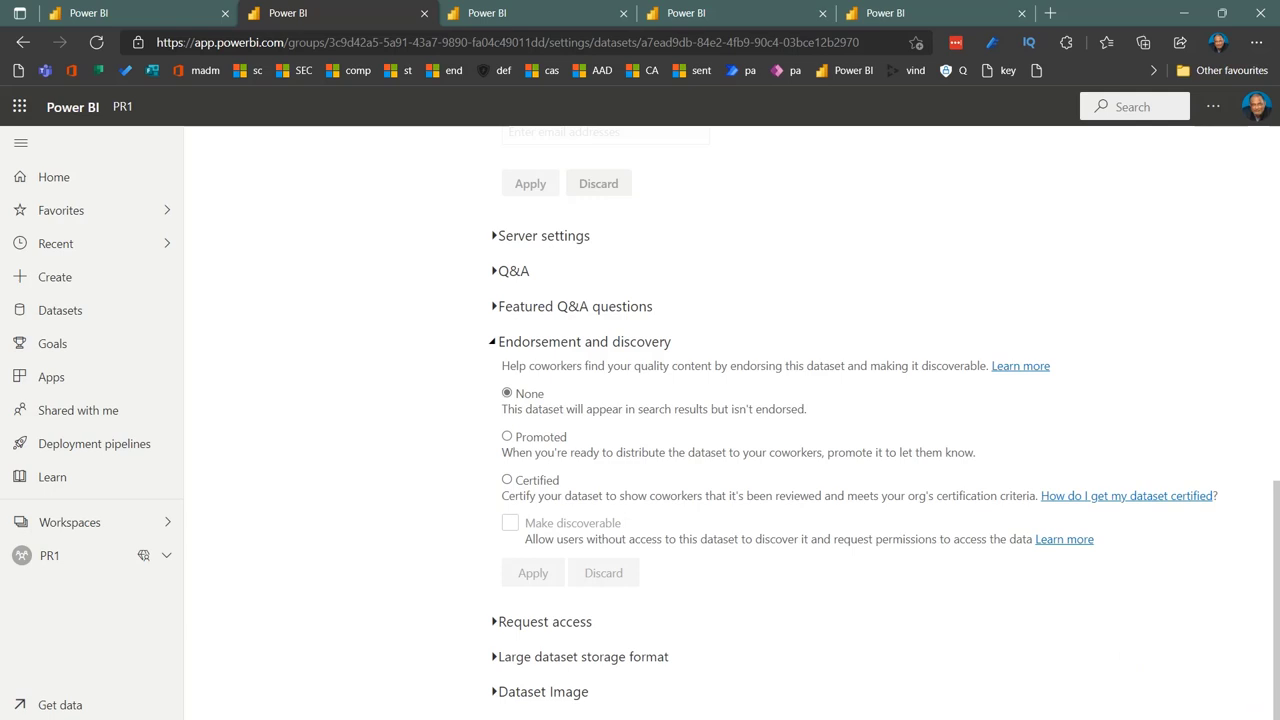
Switch to the credit cards report in Power BI Desktop and view the CityMaster data and the Amount by Class pie chart
key(alt+Tab)
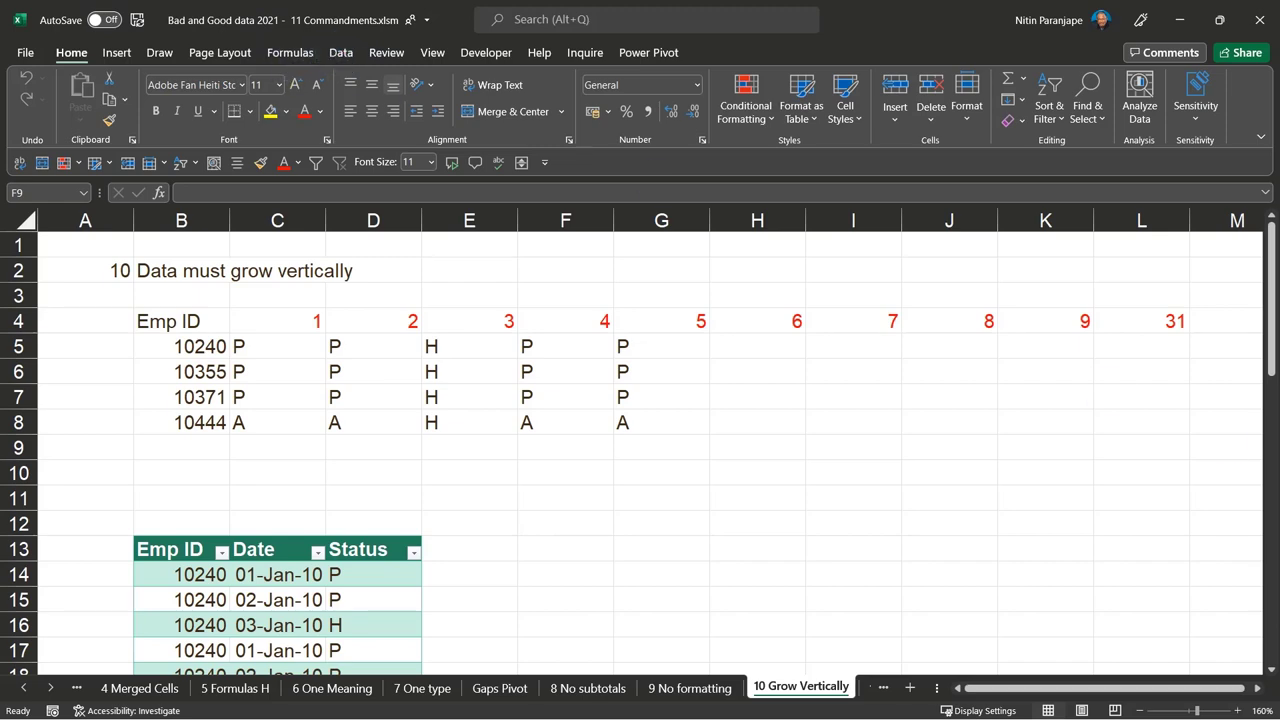
key(alt+Tab)
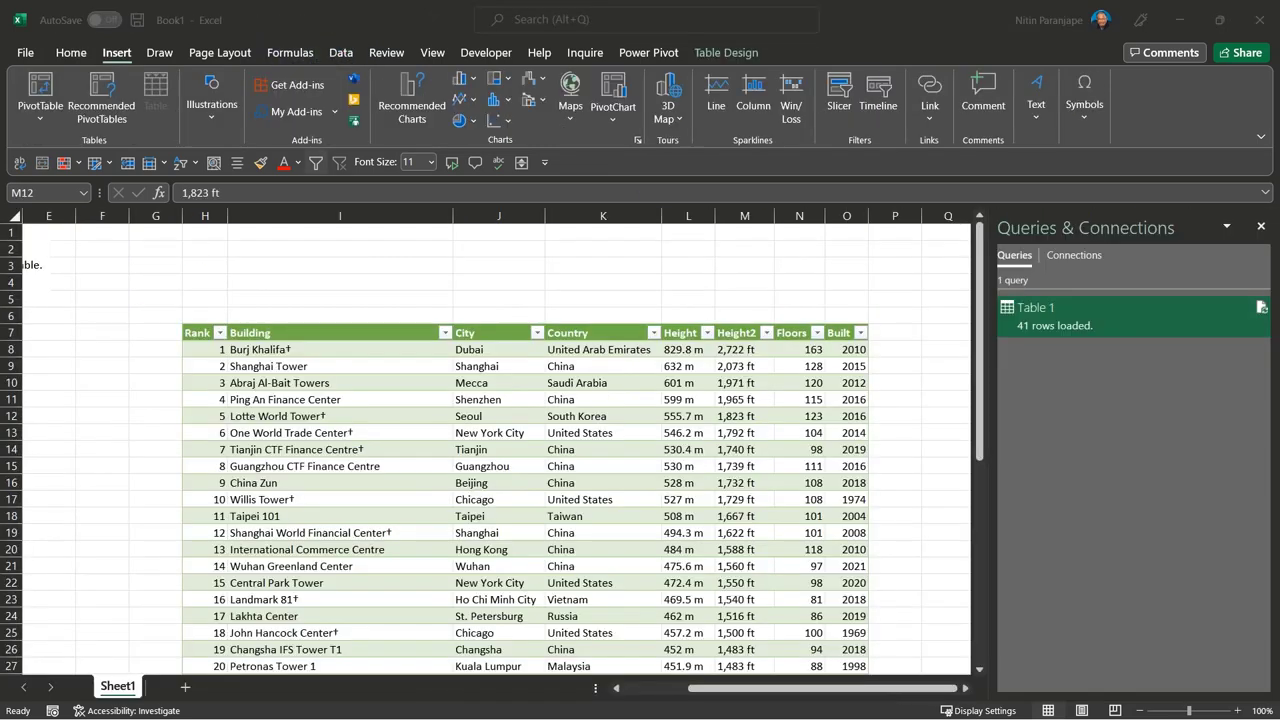
key(alt+Tab)
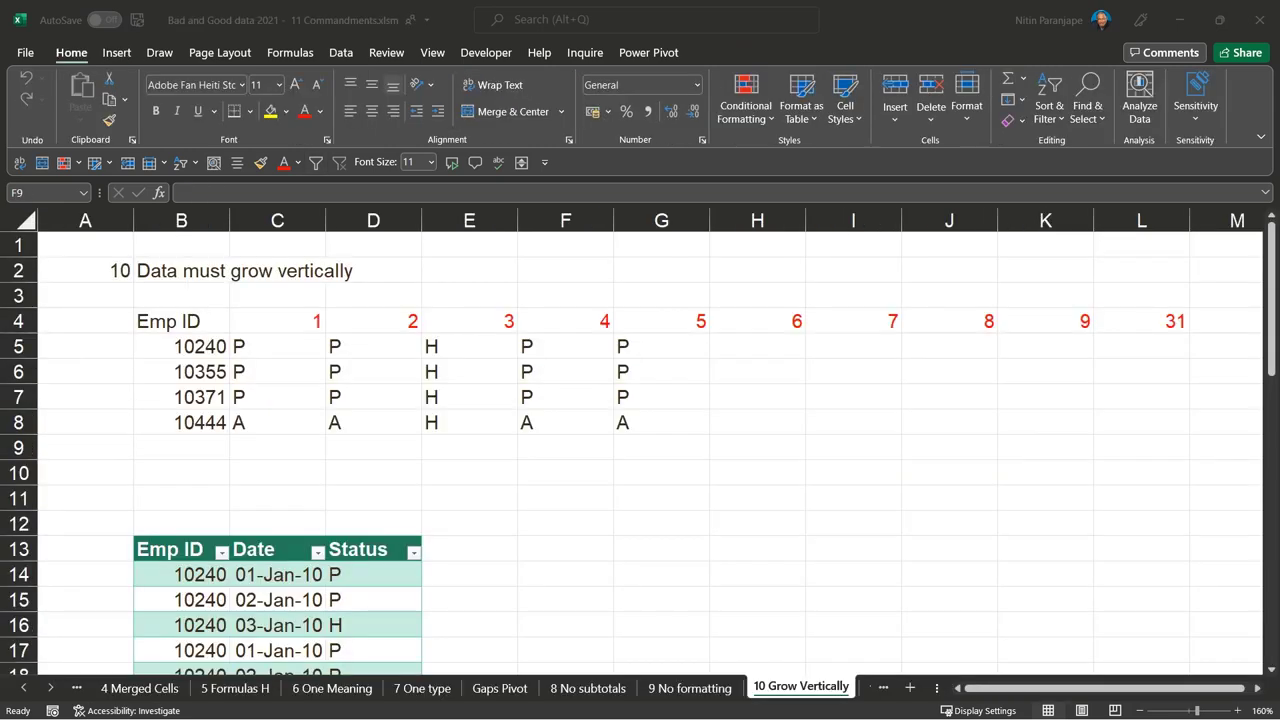
key(alt+Tab)
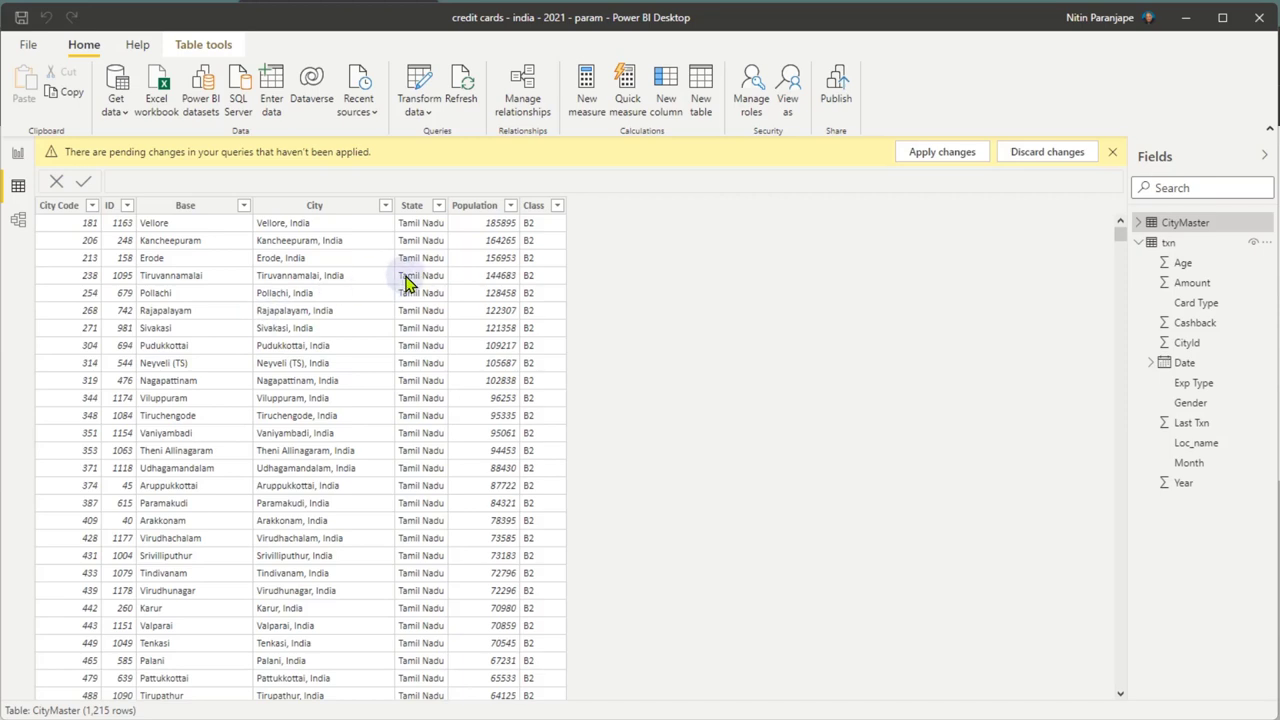
click(407, 283)
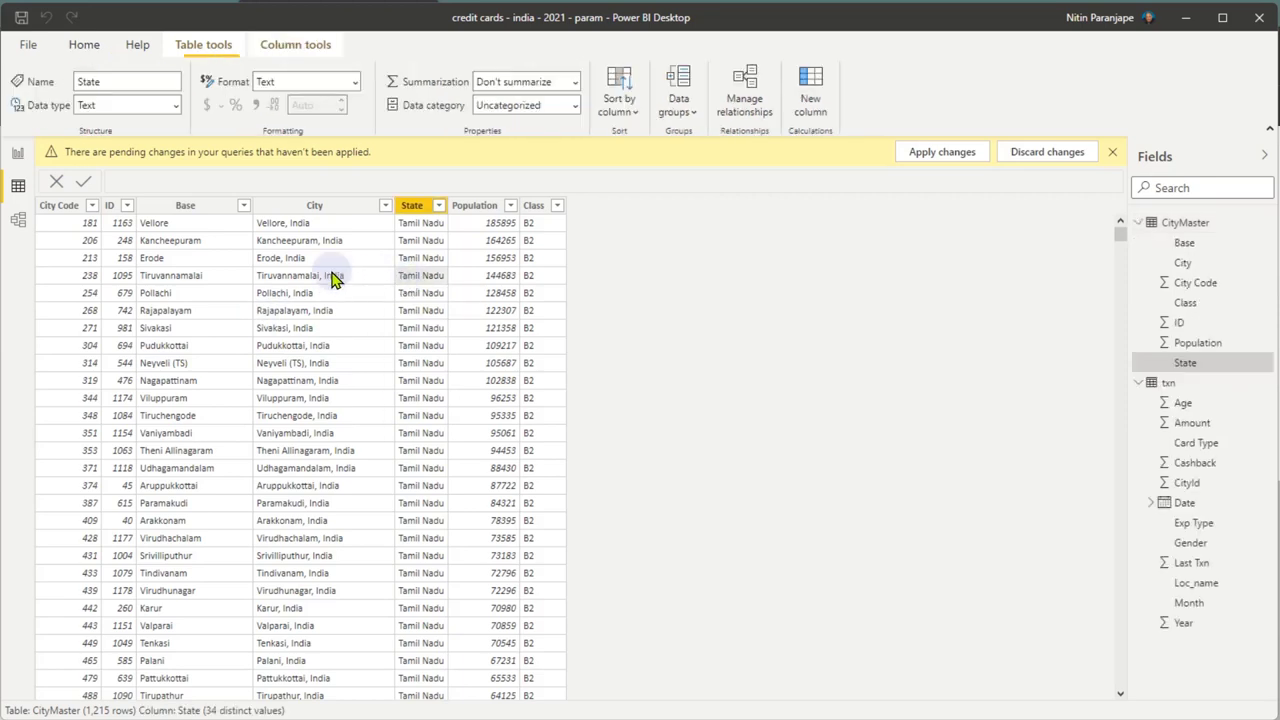
click(84, 45)
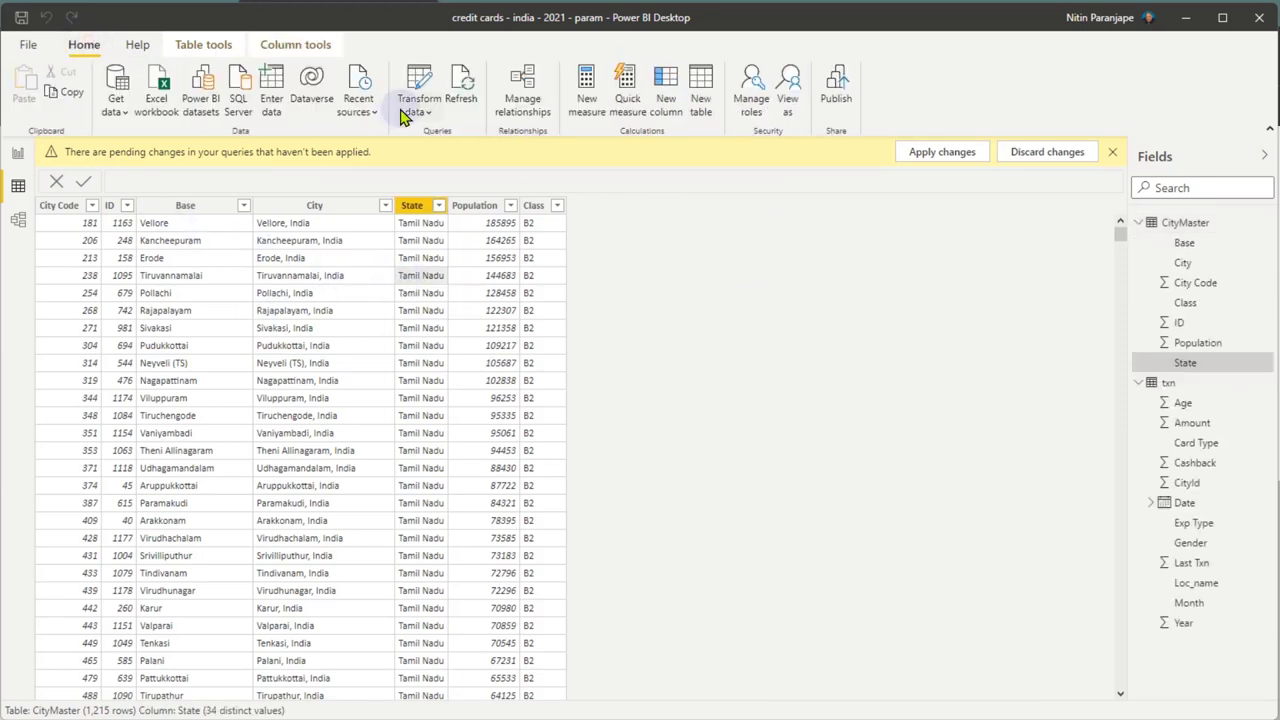
click(18, 155)
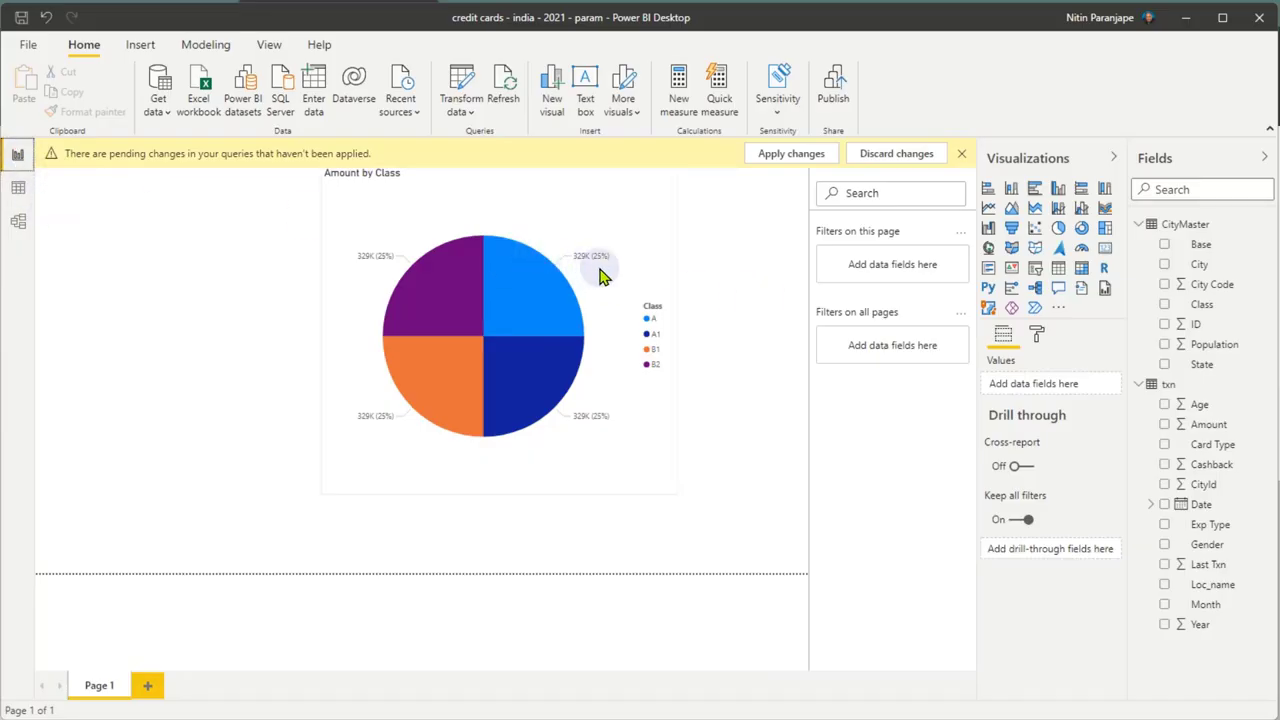
click(19, 187)
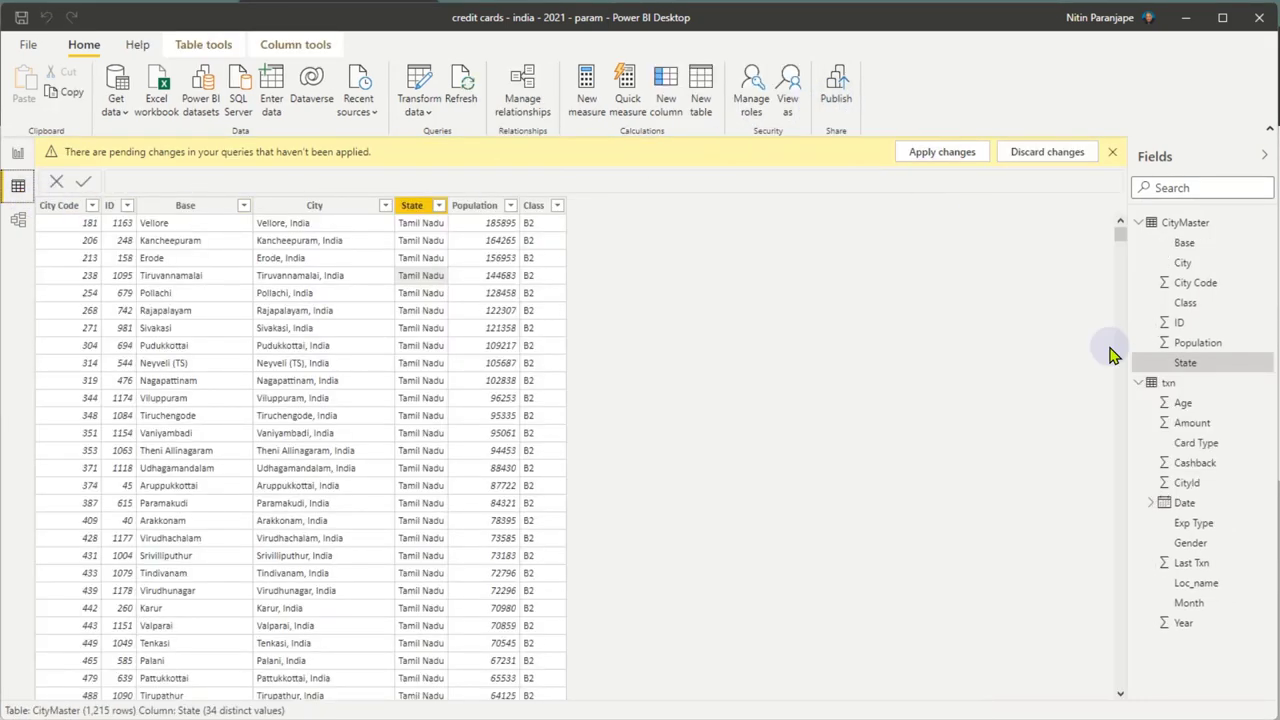
Switch to the Power BI service in the browser and view the list of datasets with their endorsements
key(alt+Tab)
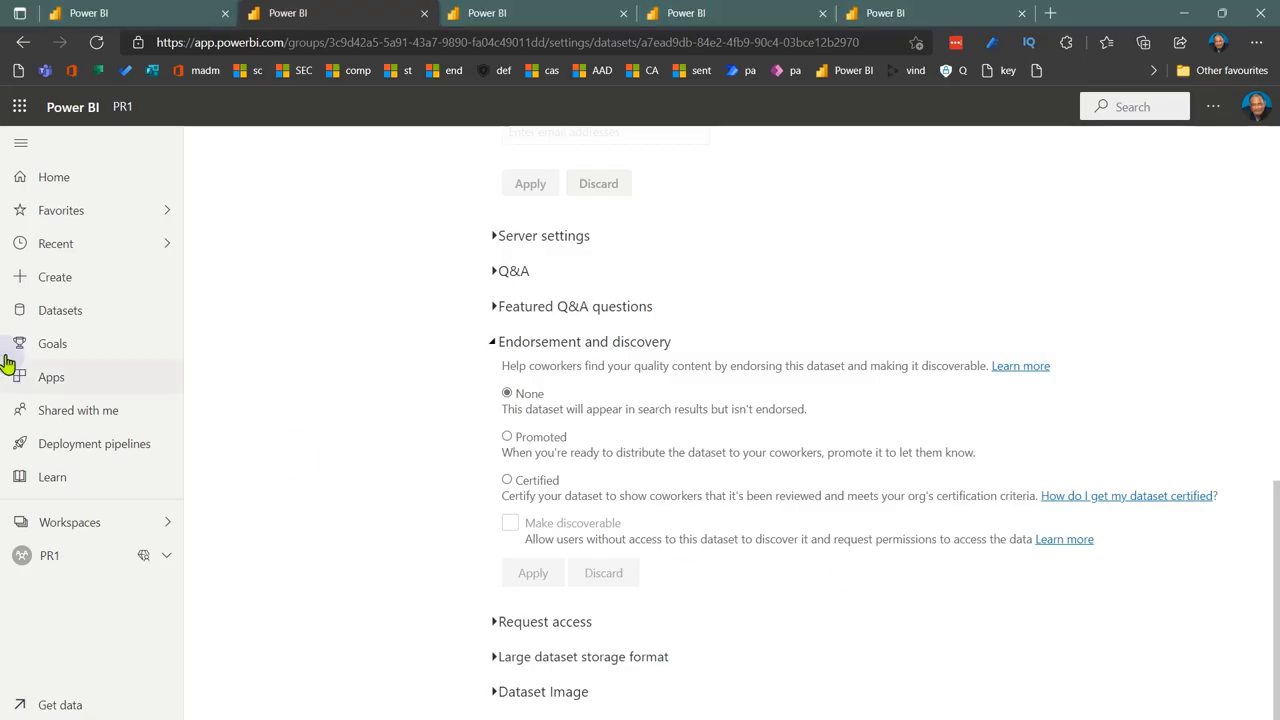
click(95, 12)
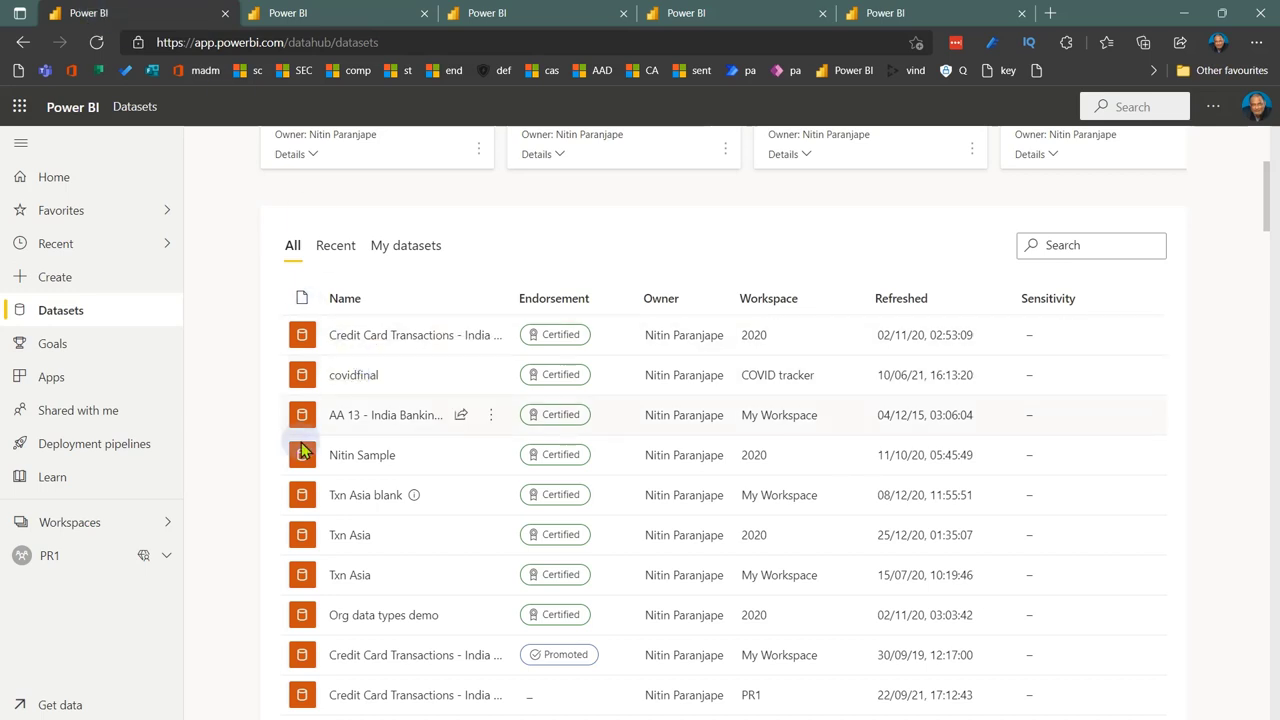
Switch to the blank Power BI Desktop report, compare the Power Platform data sources and connect to Power BI datasets
click(620, 340)
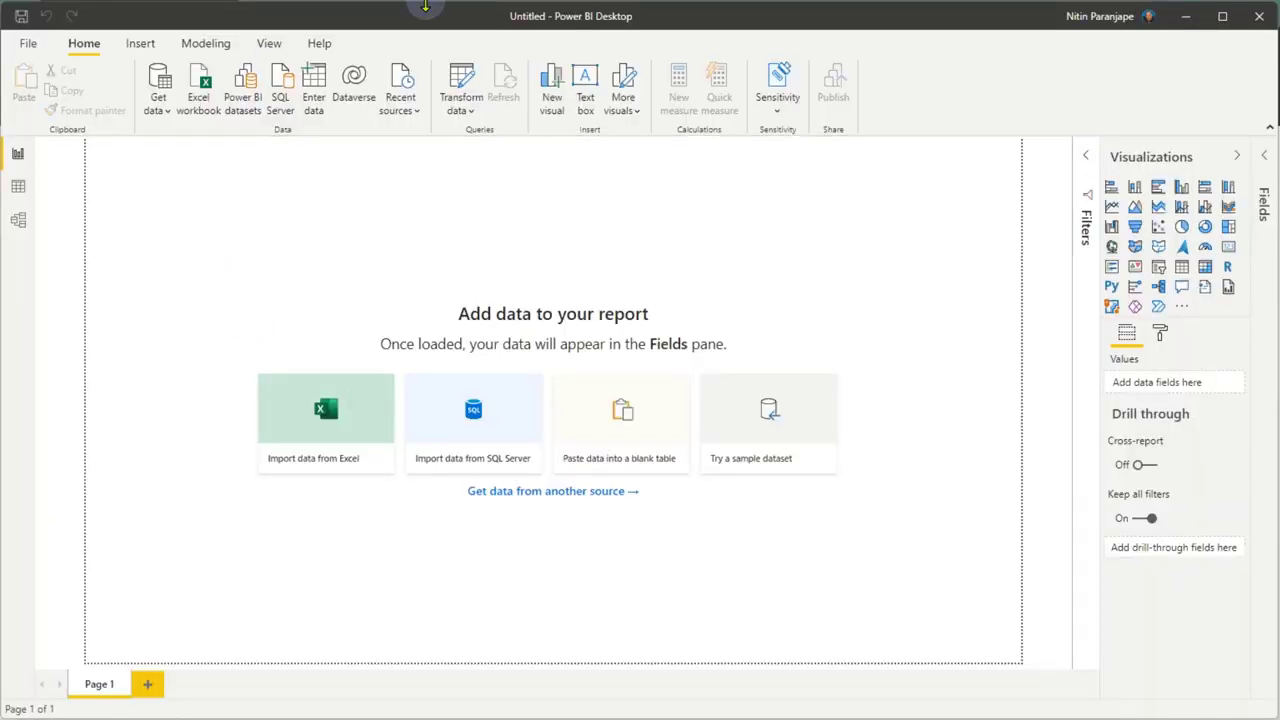
click(155, 118)
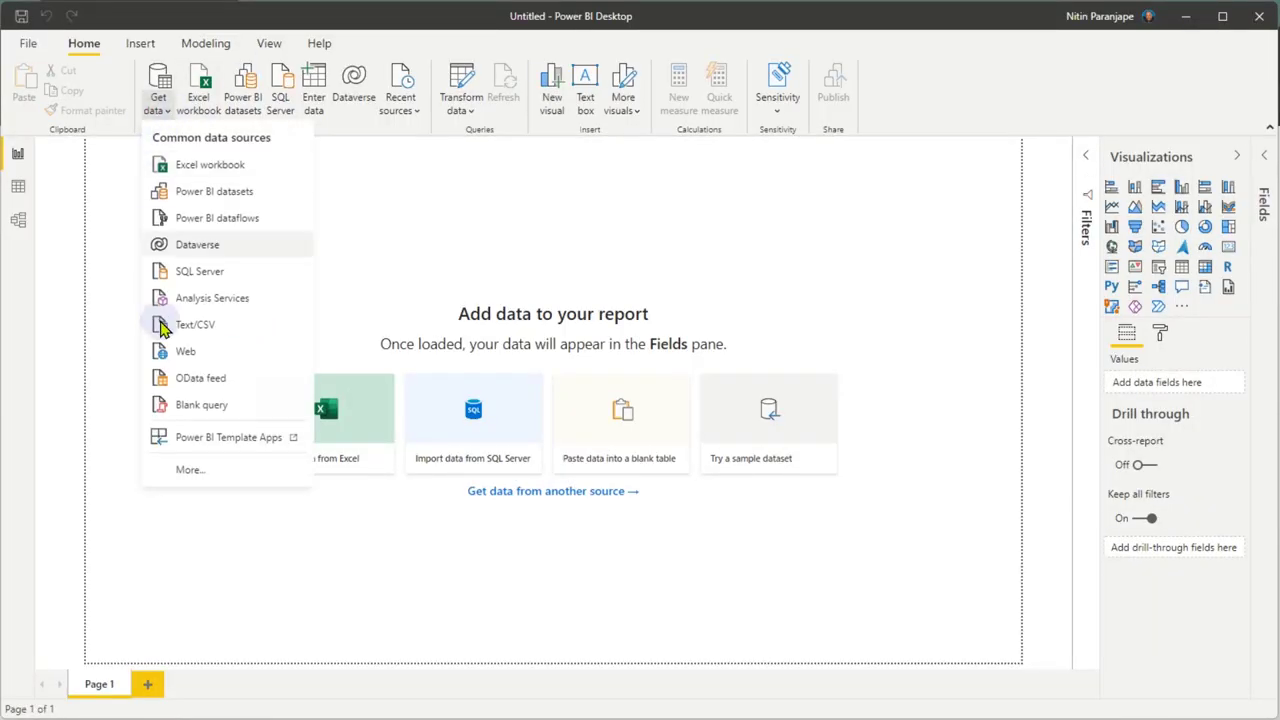
click(192, 481)
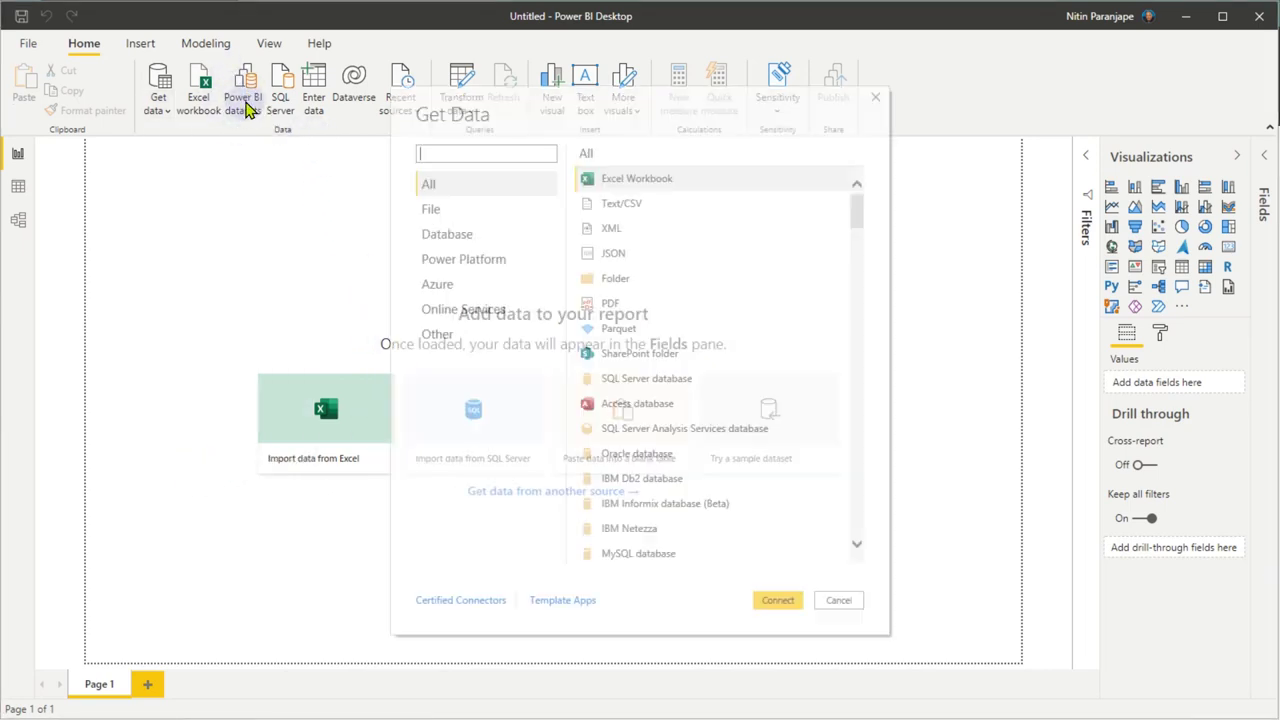
click(463, 261)
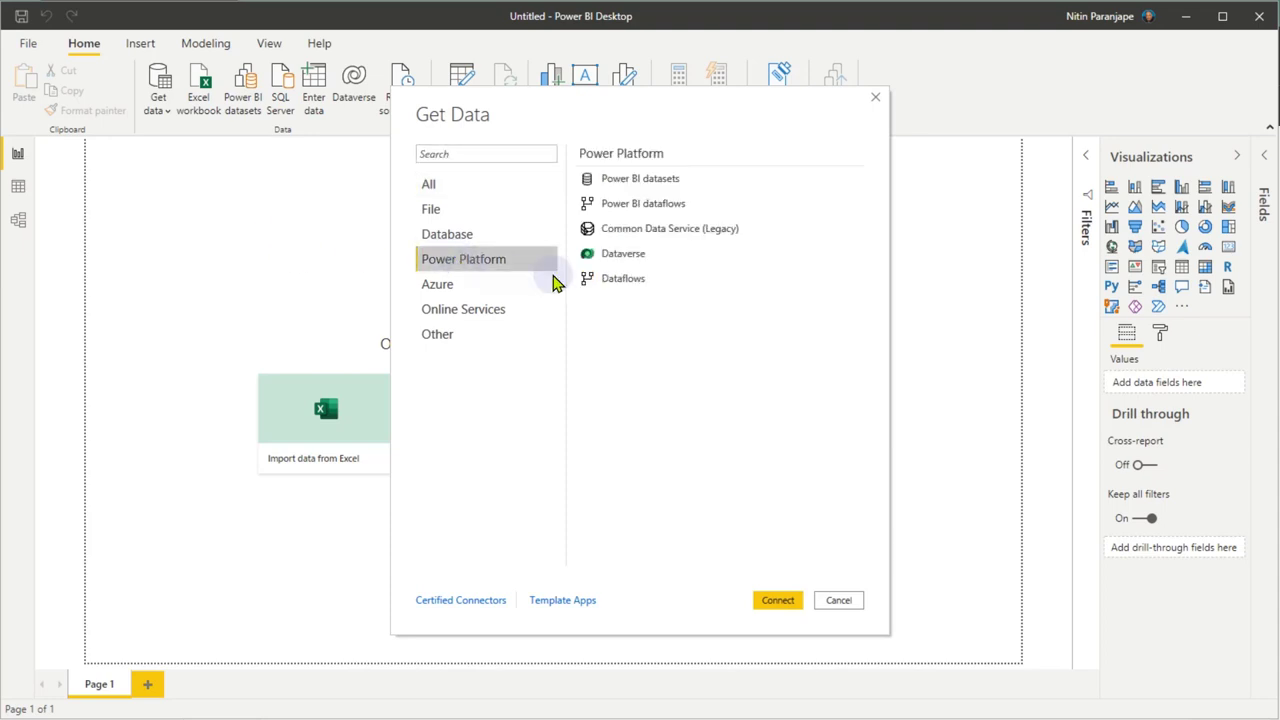
click(673, 188)
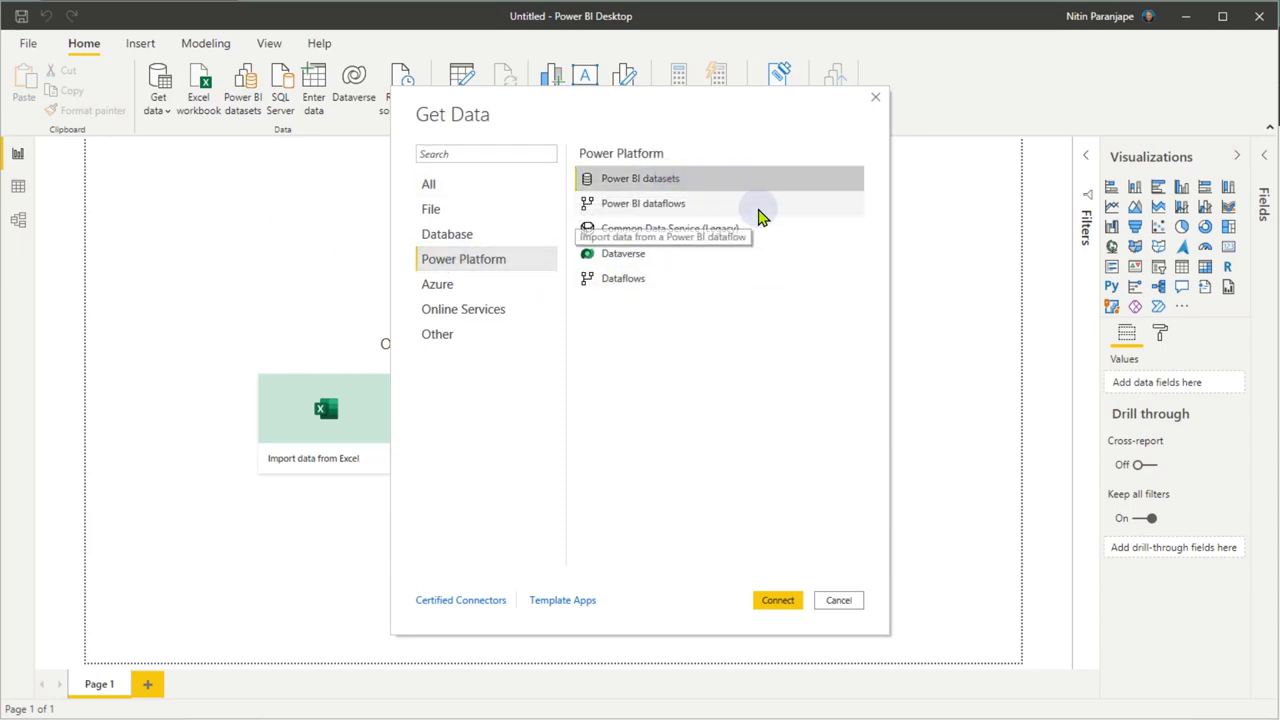
click(688, 208)
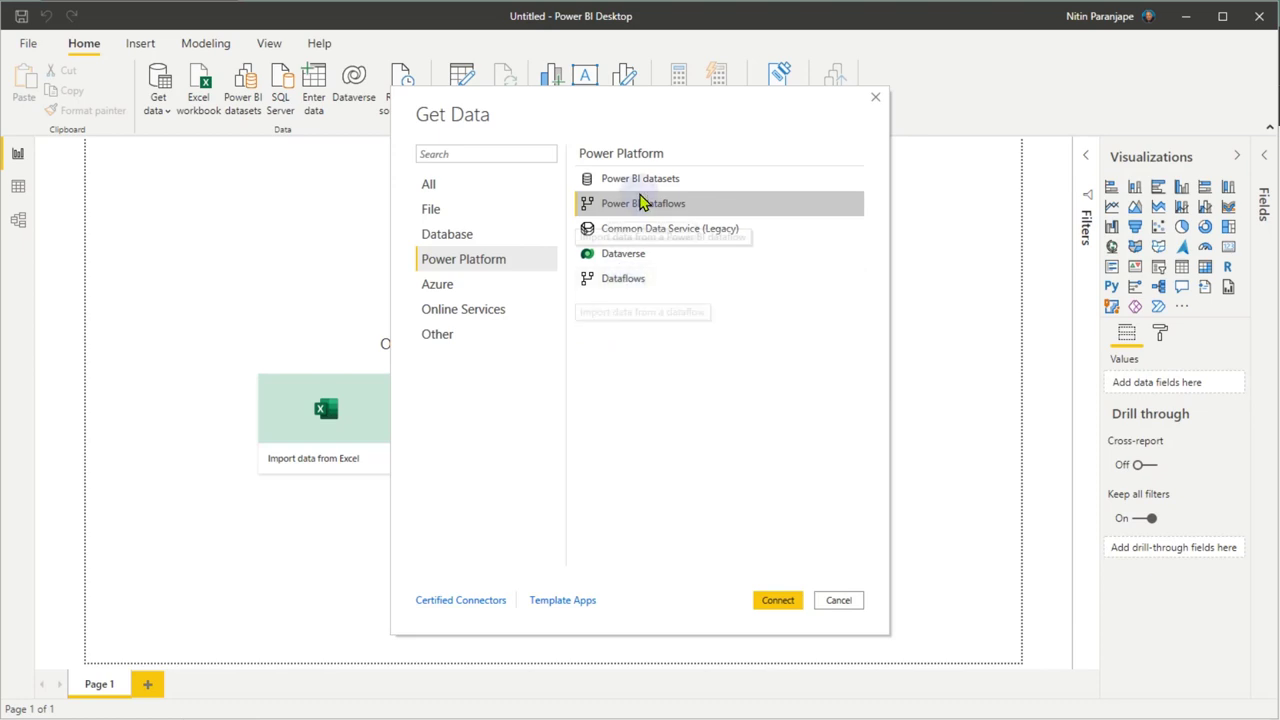
click(638, 284)
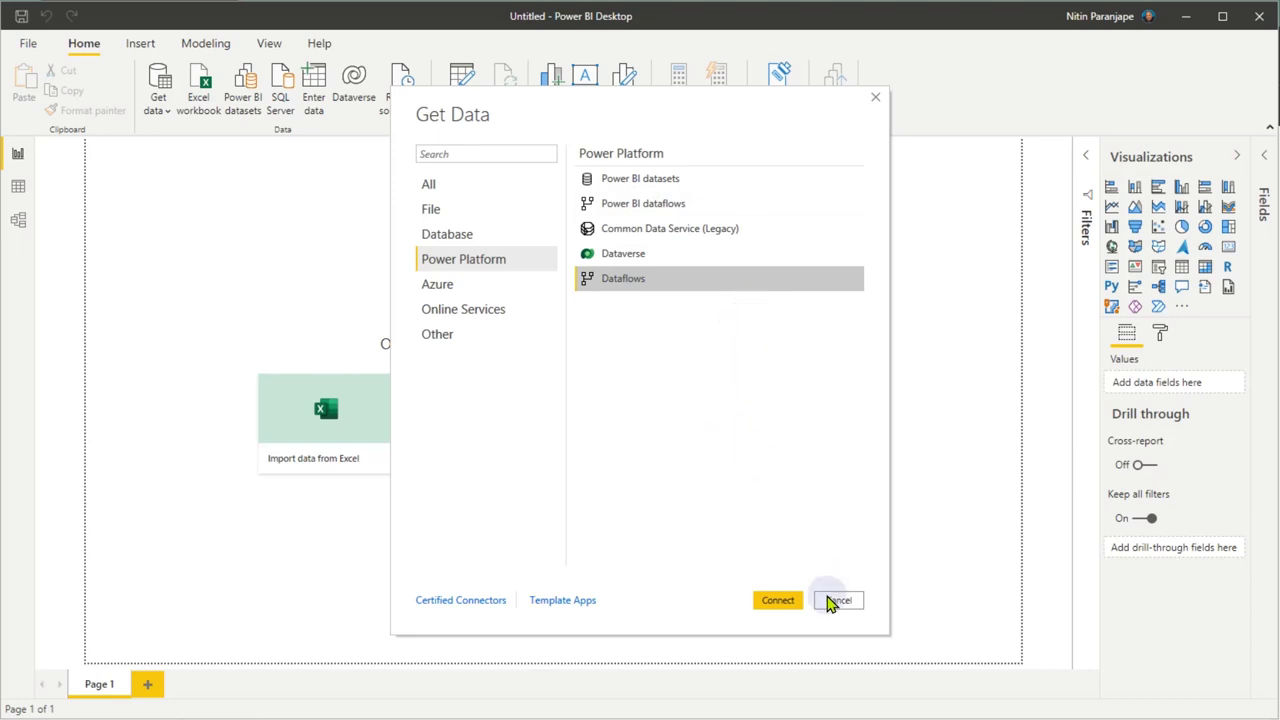
click(632, 183)
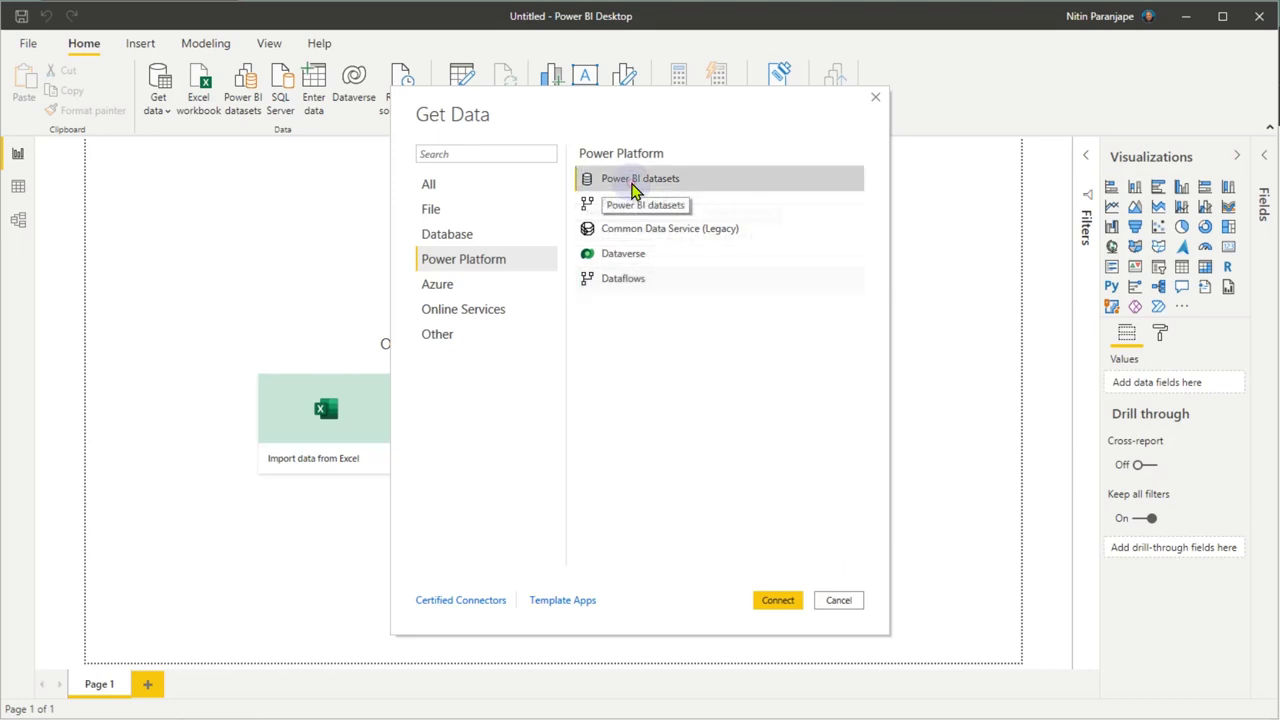
click(790, 603)
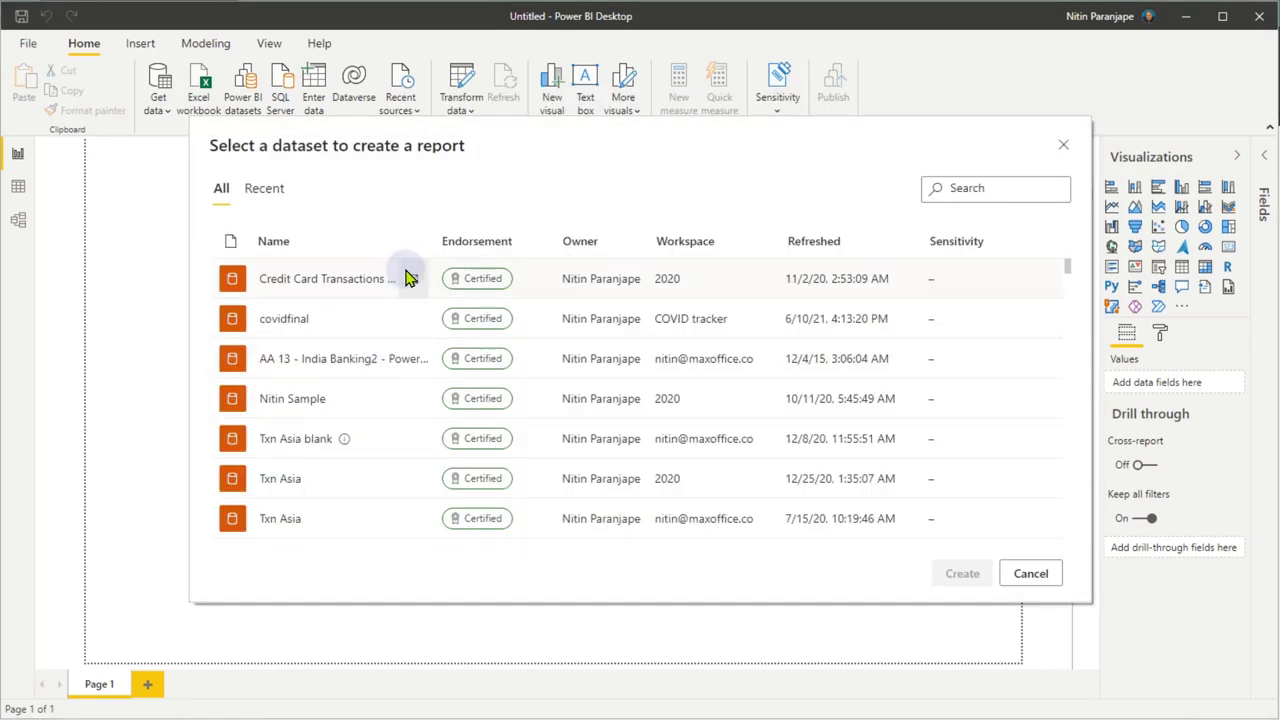
Browse the datasets available for a report, checking which are certified or promoted, and close the list without choosing one
scroll(523, 395, down, 5)
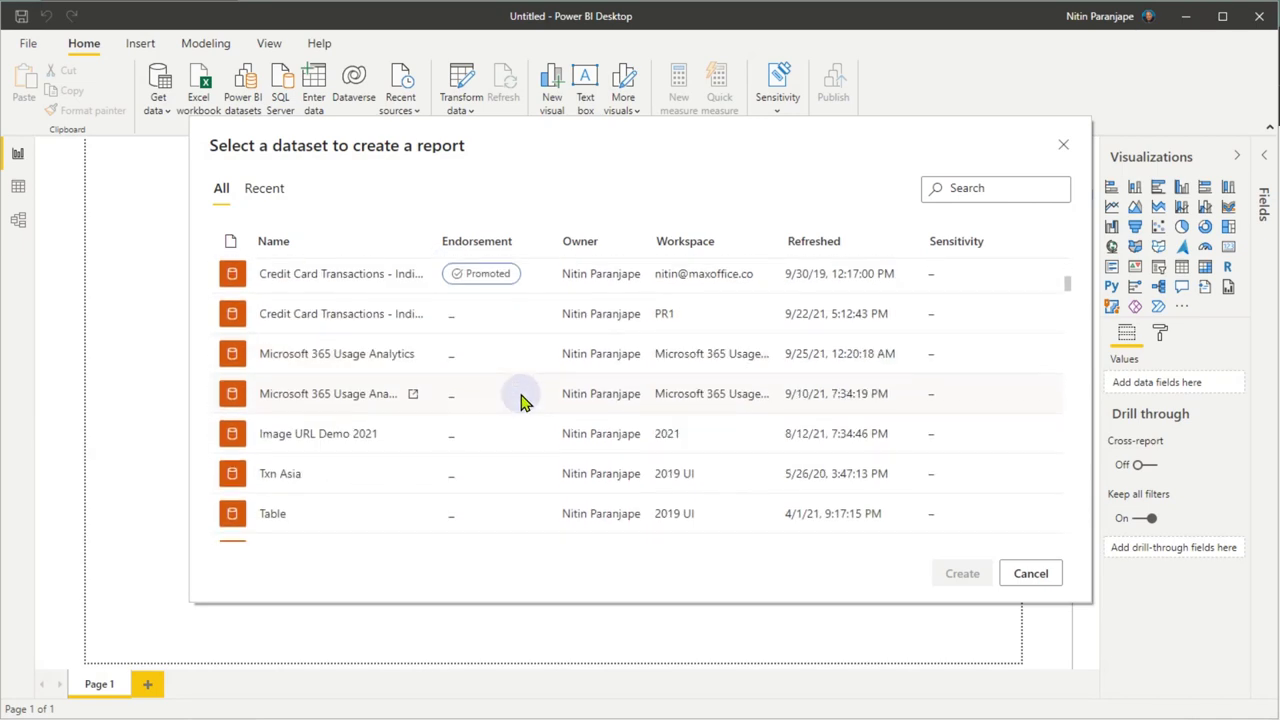
scroll(523, 397, up, 5)
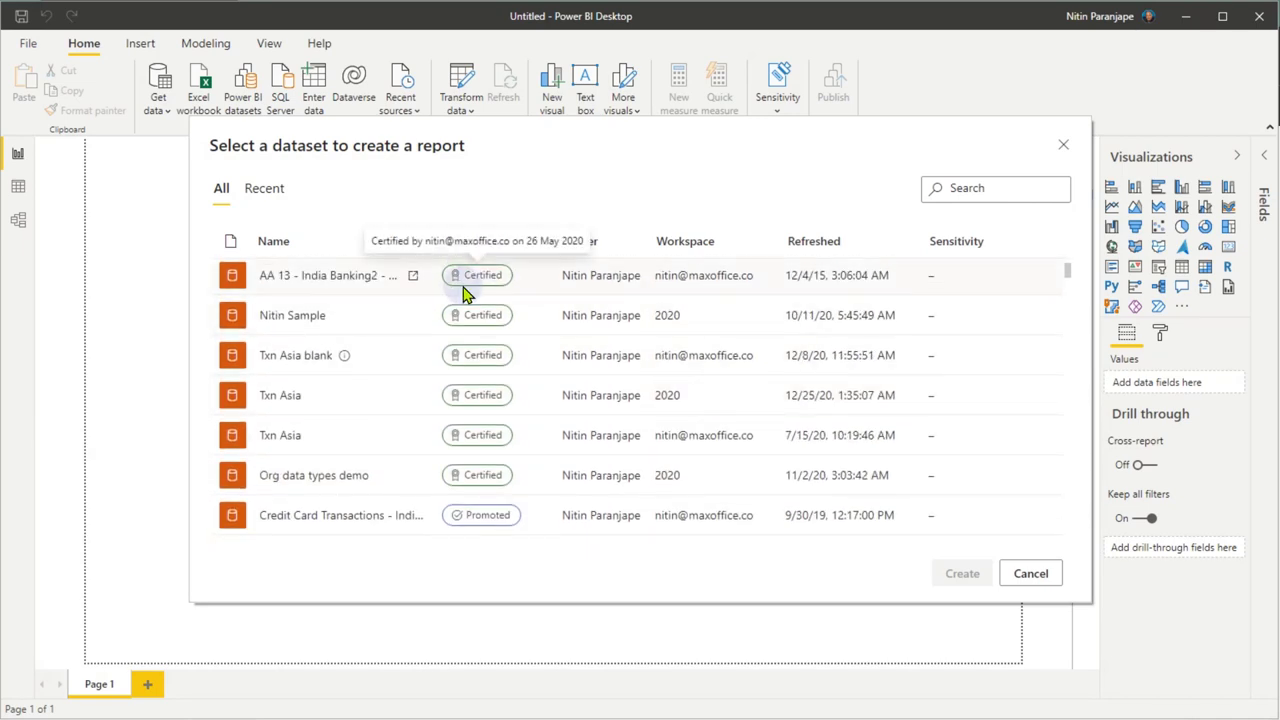
scroll(490, 280, down, 5)
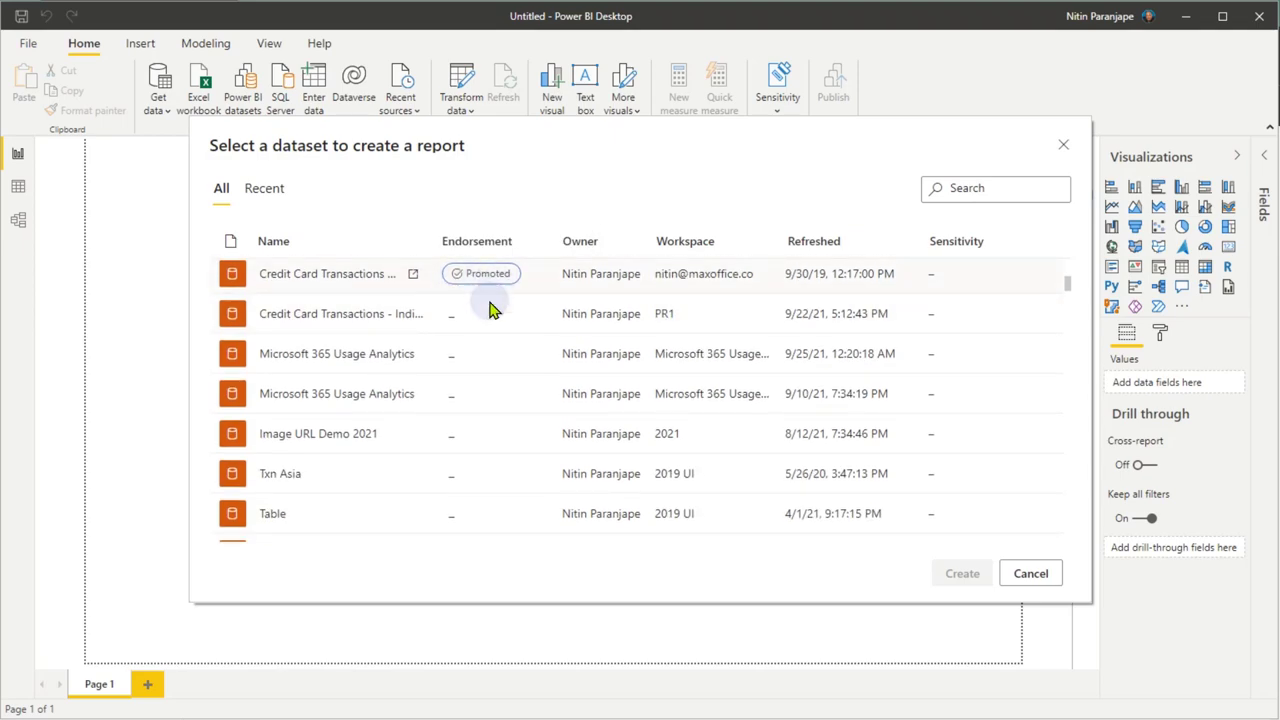
scroll(500, 377, down, 15)
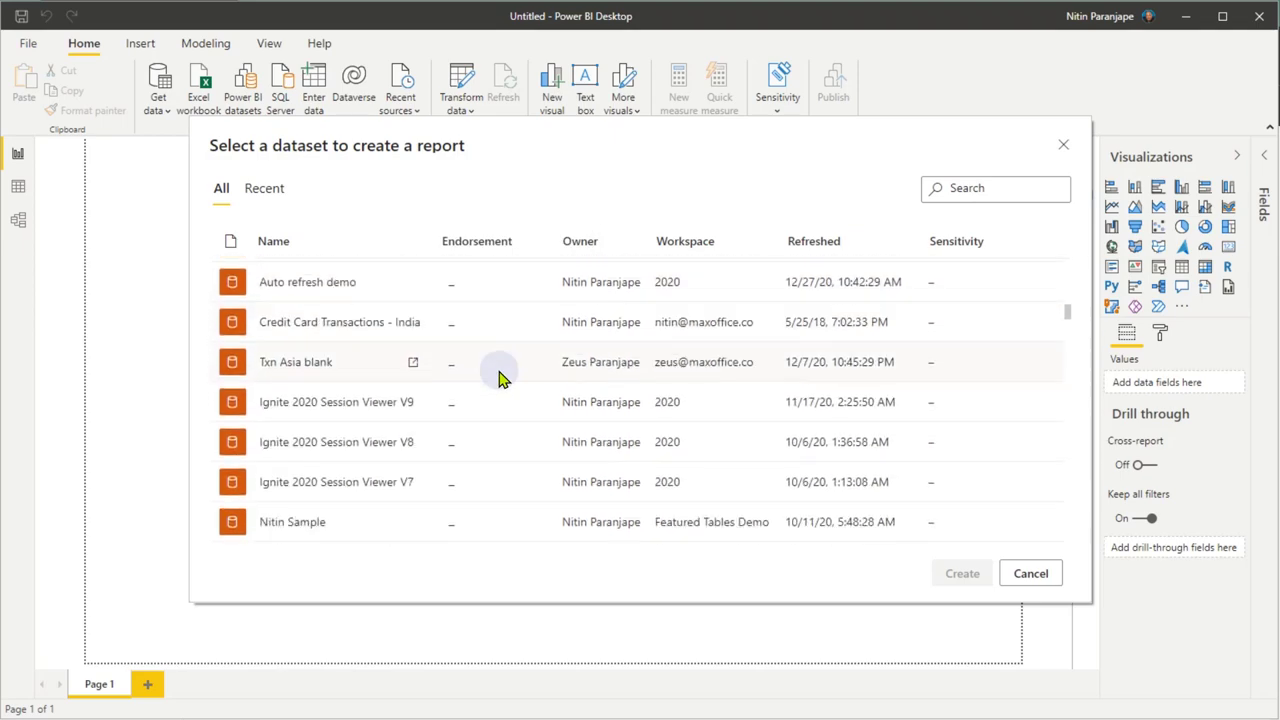
scroll(500, 377, down, 3)
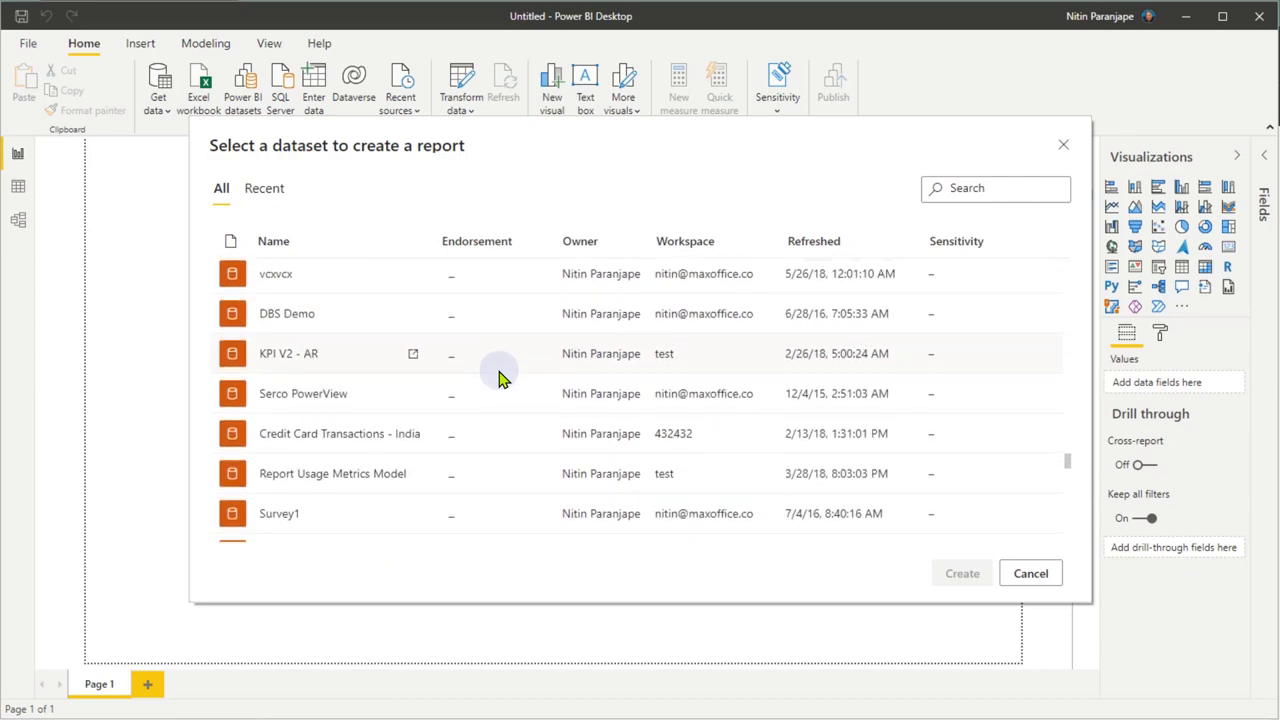
key(Escape)
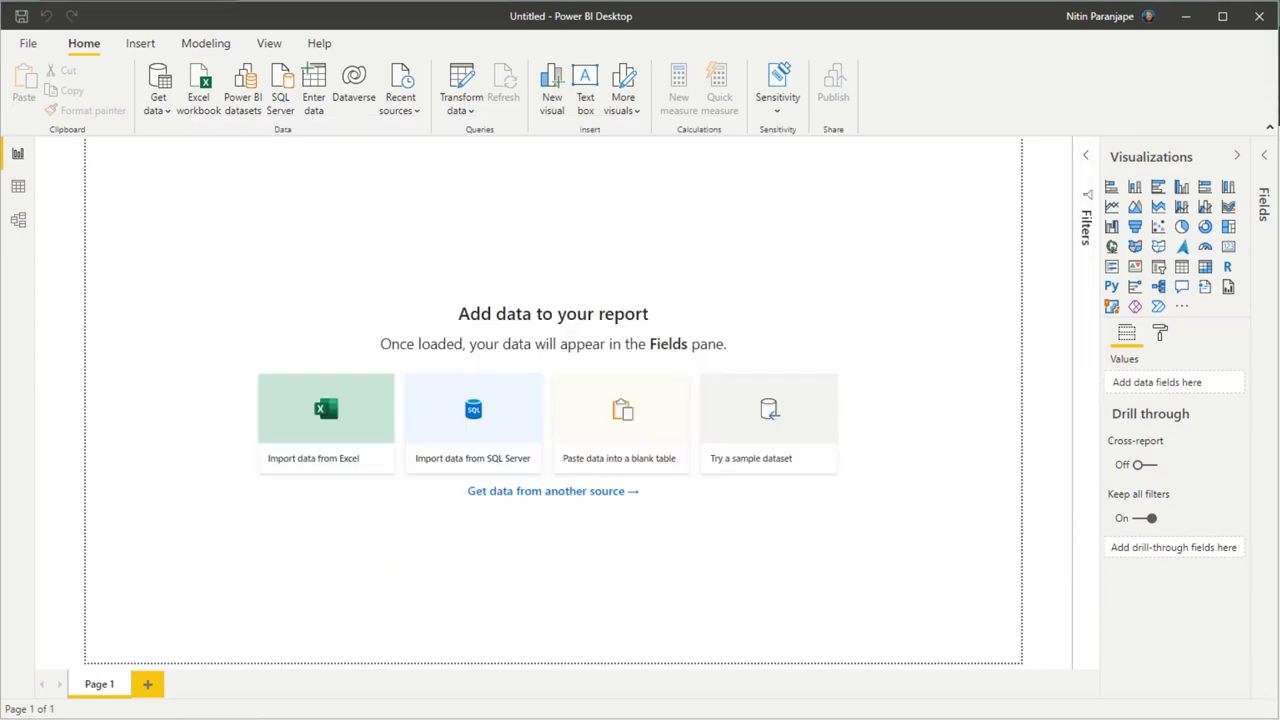
Switch to the blank Excel workbook and get data from Power BI to list the organization's datasets
key(alt+Tab)
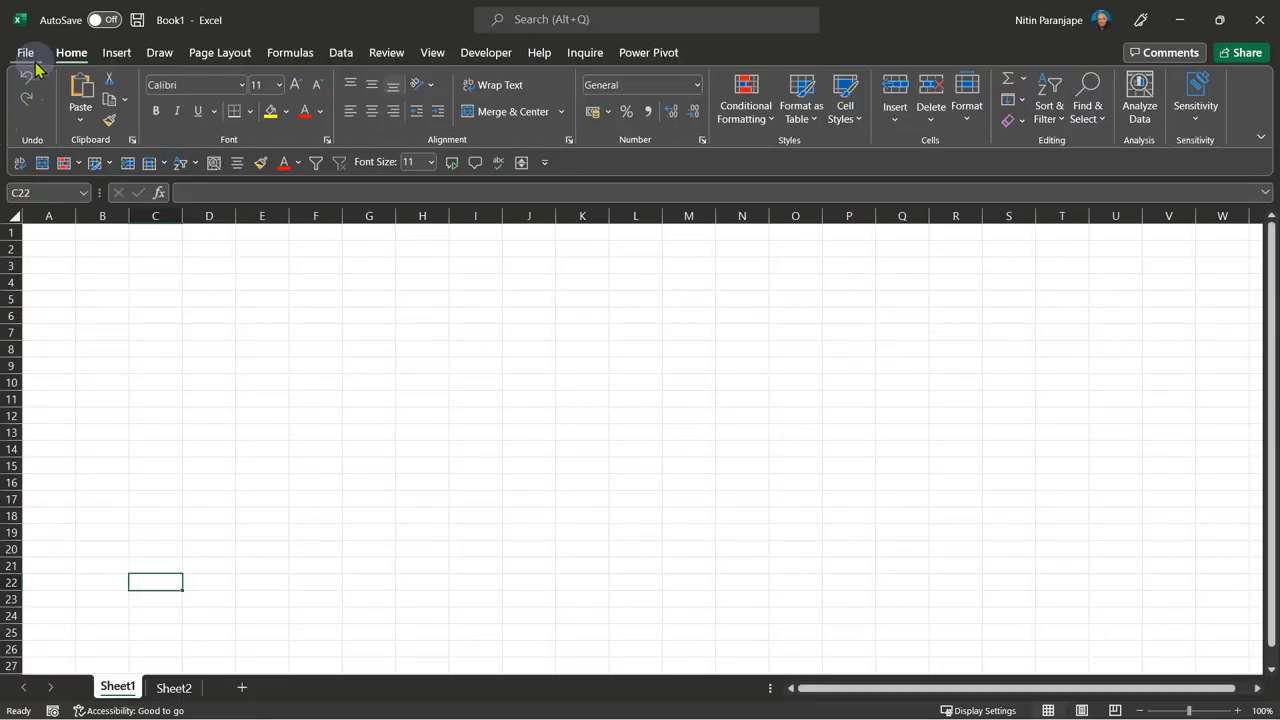
click(342, 54)
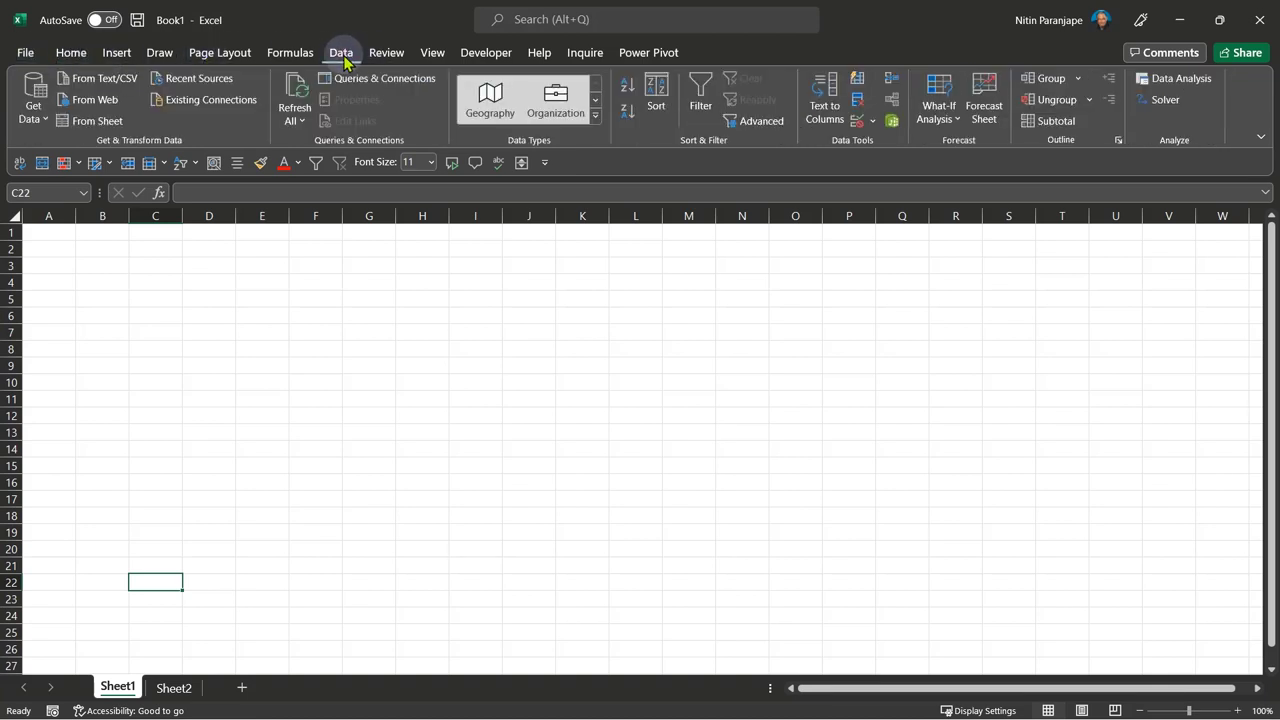
click(33, 108)
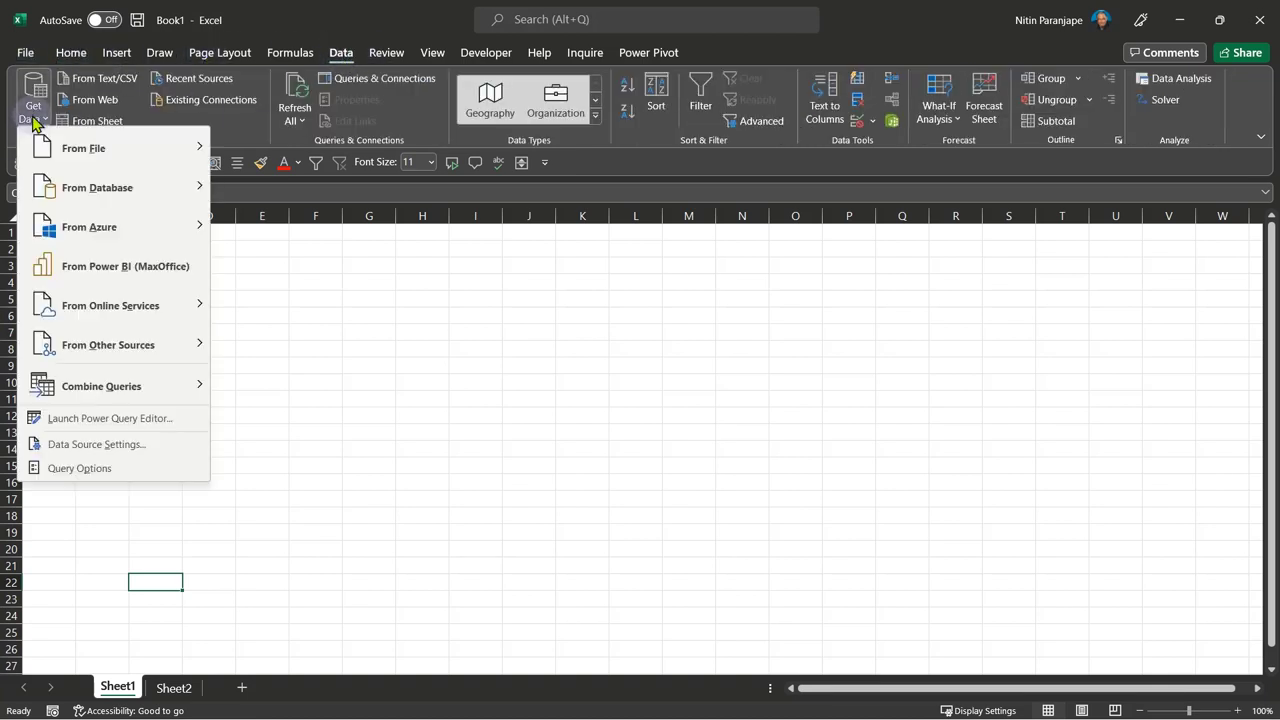
click(70, 268)
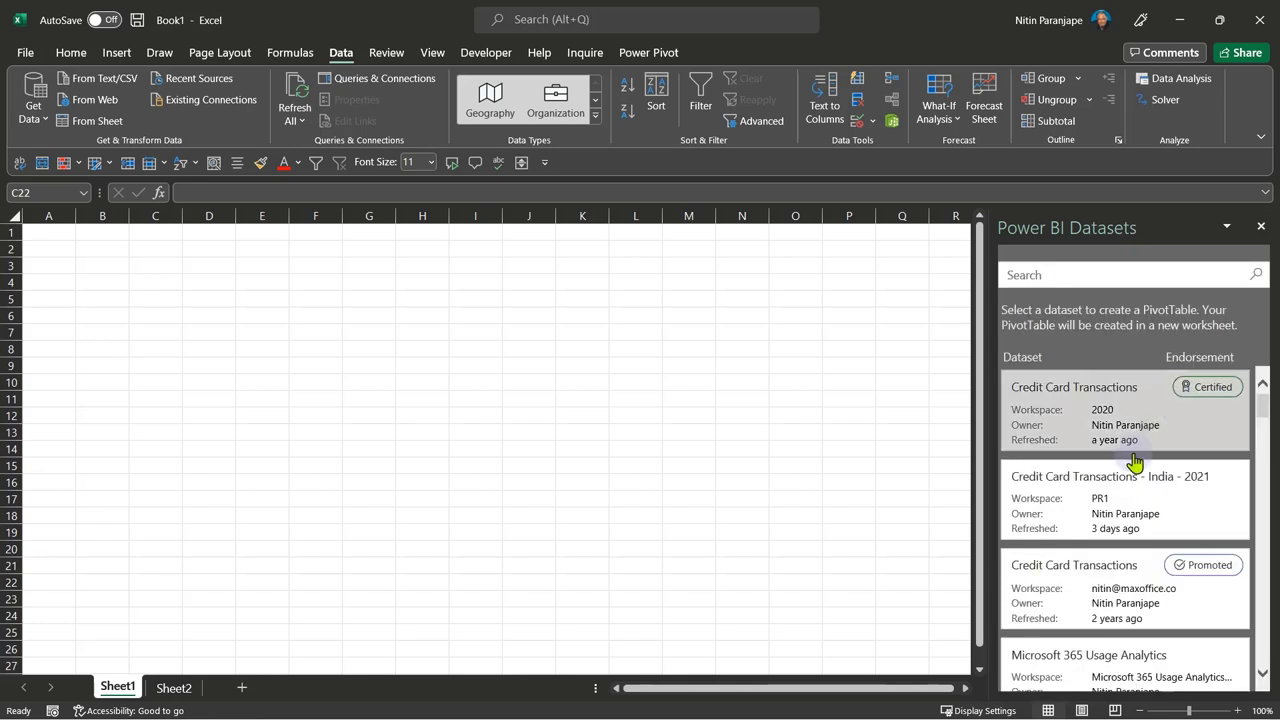
Browse the Power BI datasets offered for a PivotTable and examine their workspaces, refresh dates and endorsements
scroll(1171, 457, down, 8)
scroll(1185, 478, down, 3)
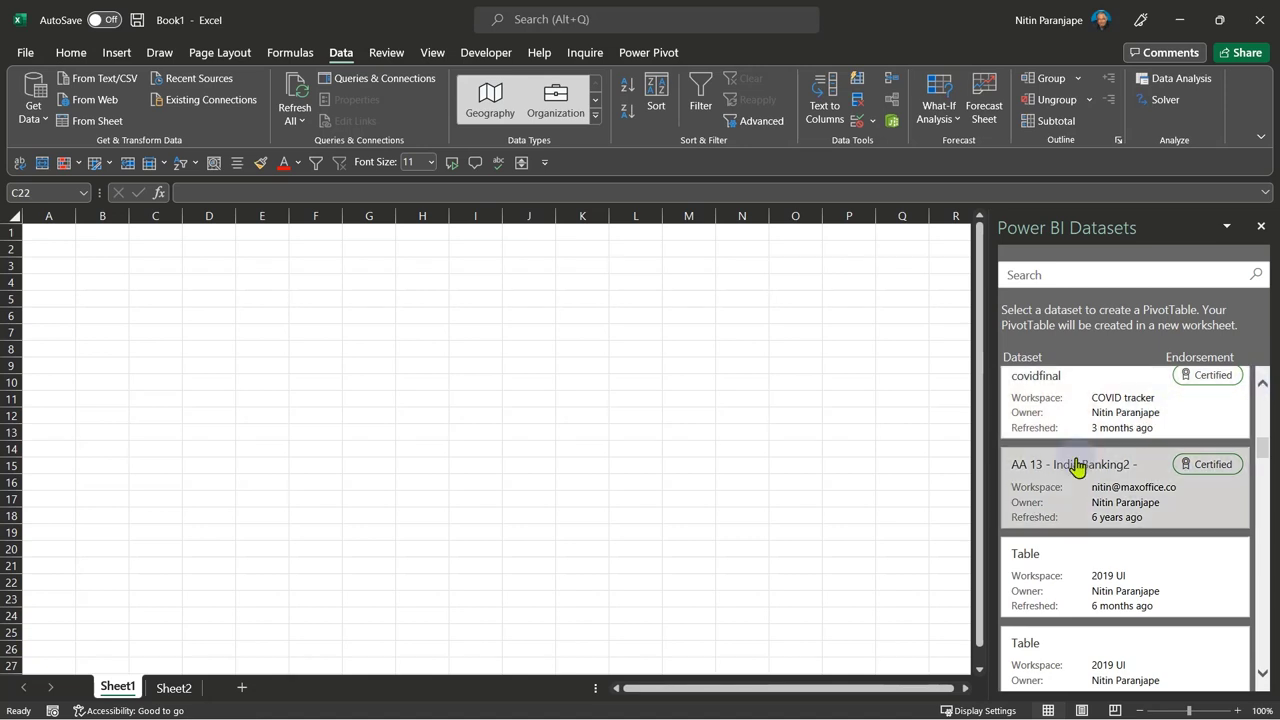
scroll(1080, 467, down, 3)
scroll(1080, 467, up, 4)
scroll(1080, 467, up, 7)
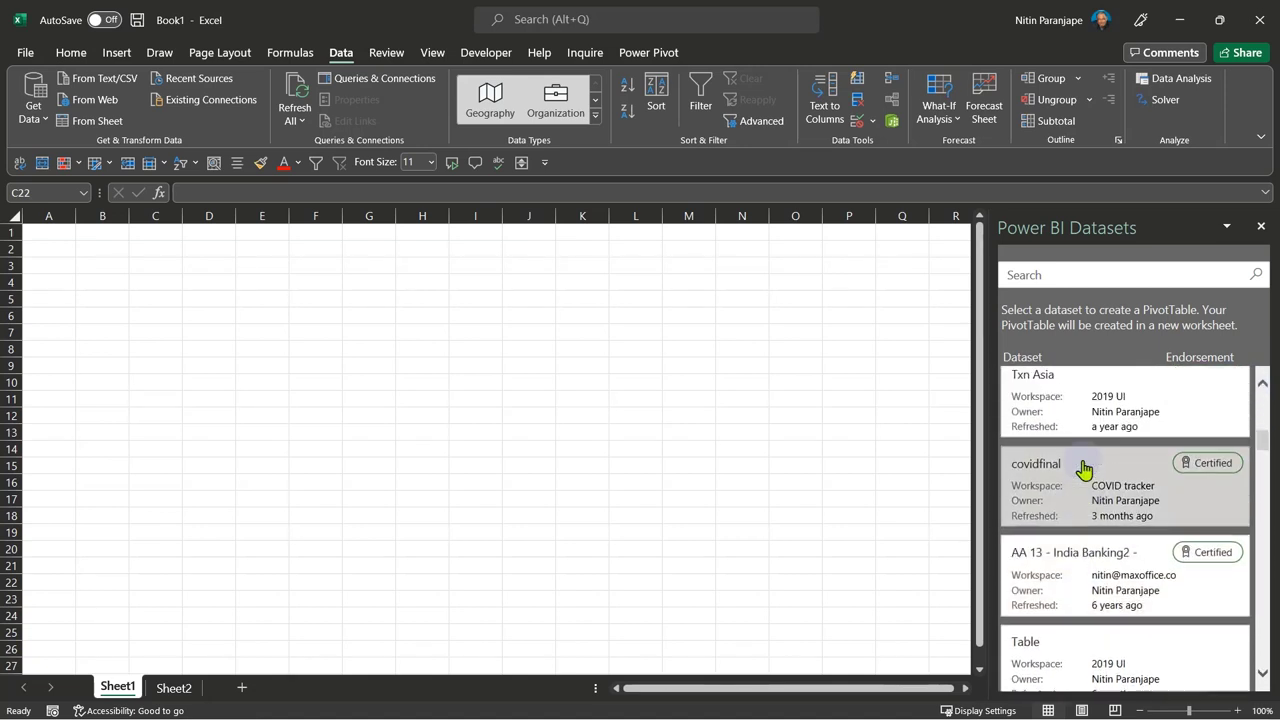
Delete Sheet2 and create a PivotTable from the certified Credit Card Transactions dataset in the 2020 workspace
scroll(1146, 440, up, 3)
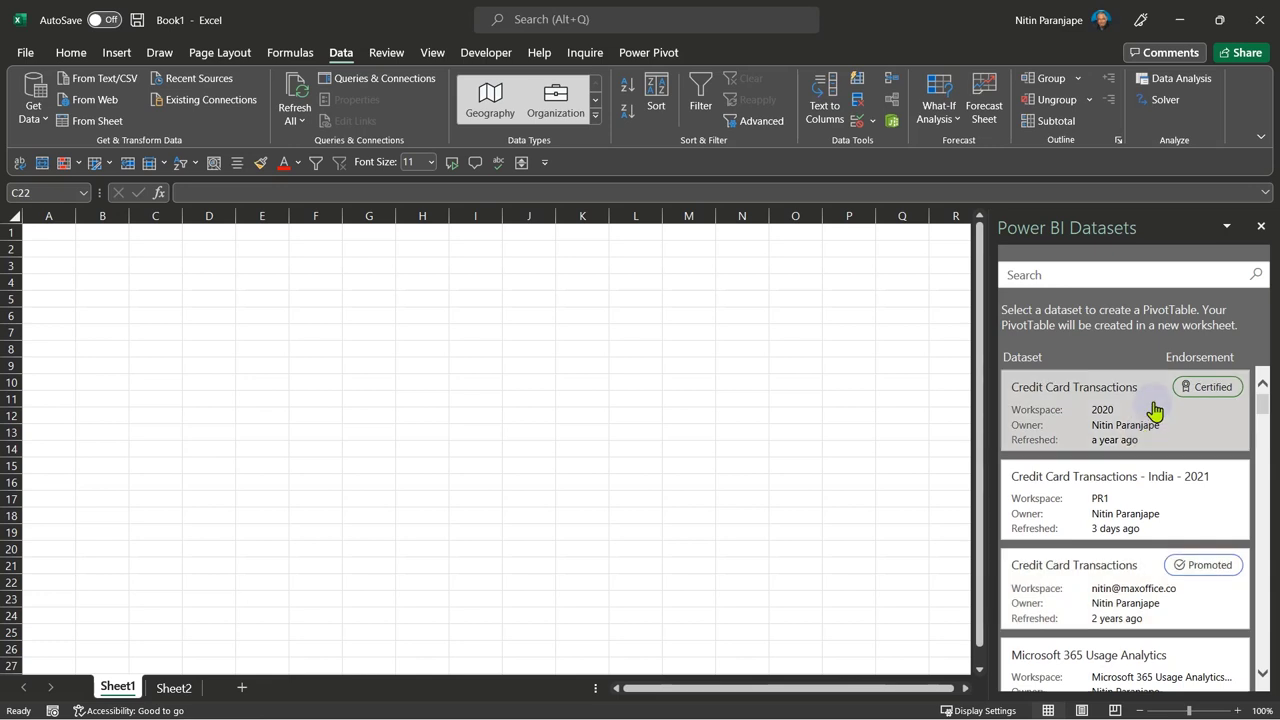
right_click(172, 687)
click(219, 475)
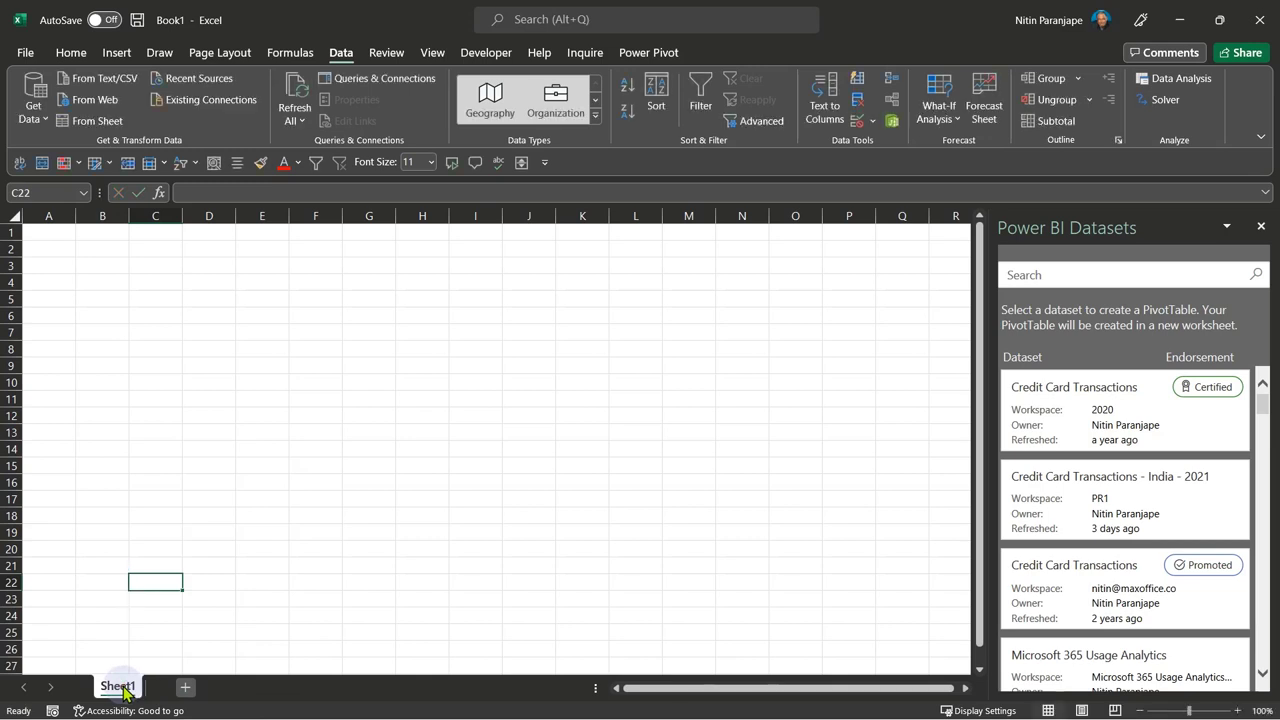
click(57, 365)
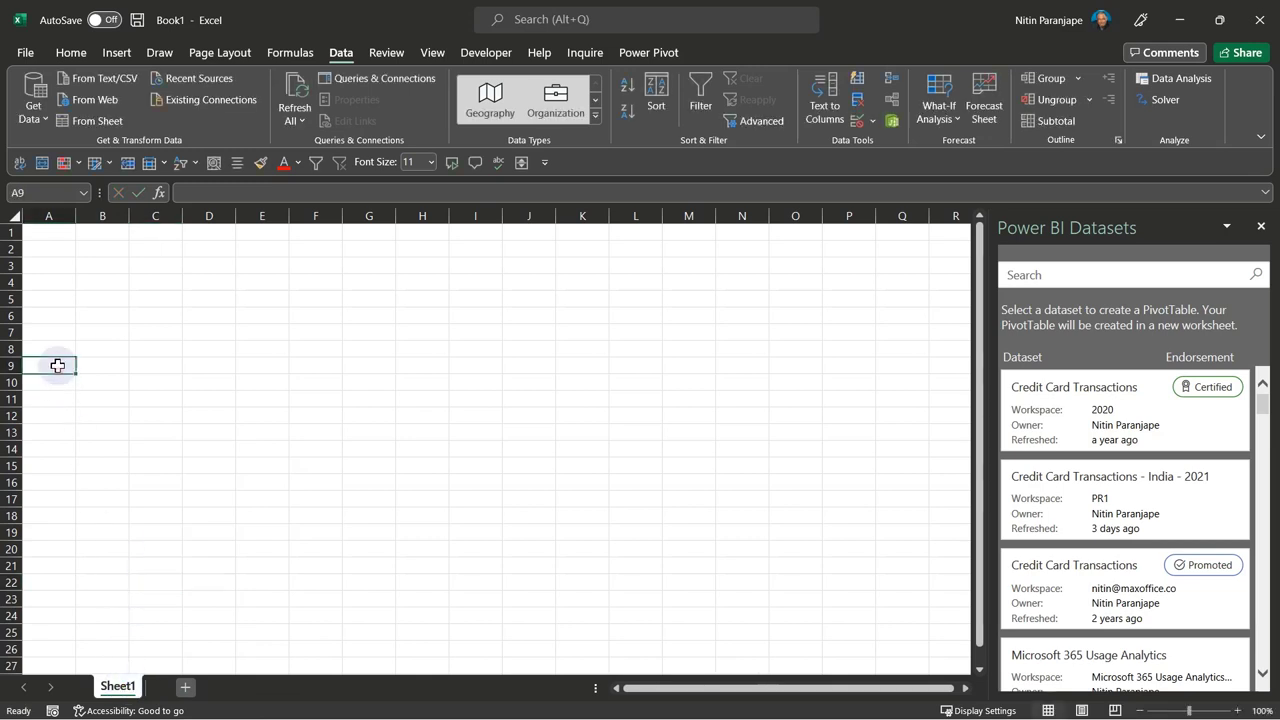
click(1207, 402)
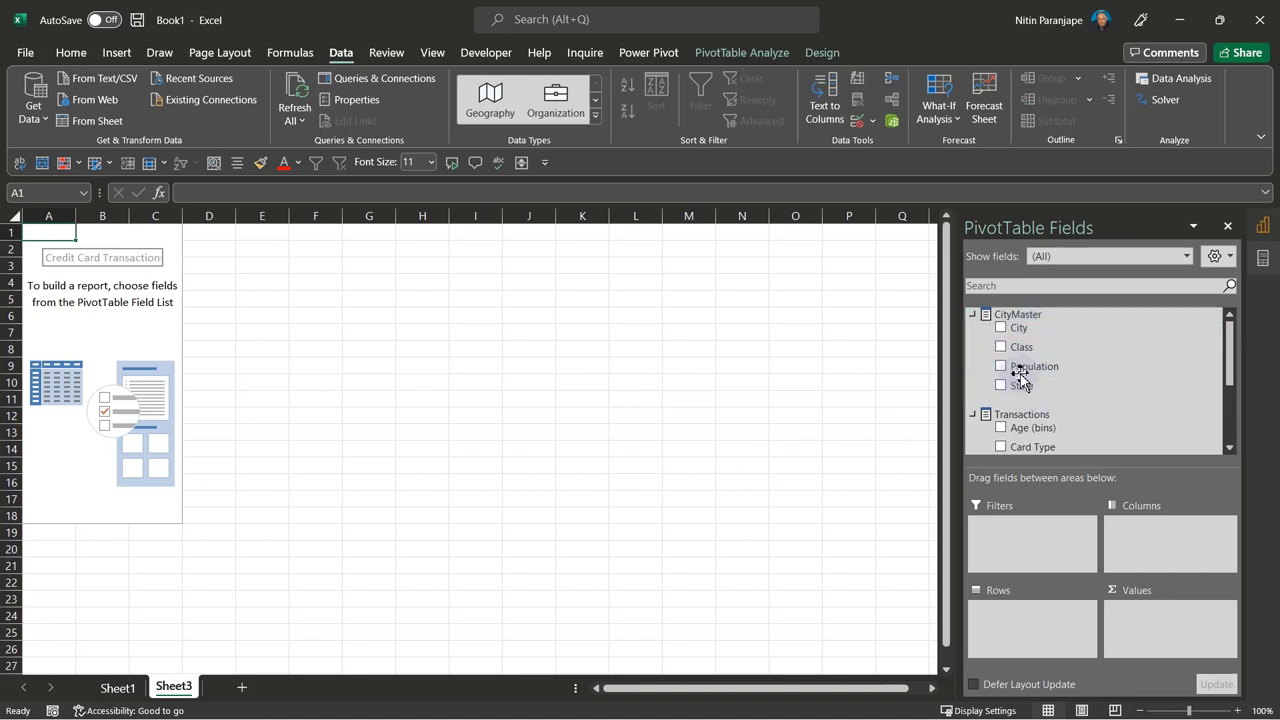
Add the State field to the PivotTable rows and try to place Amount from the Numbers folder in the values area
drag(1022, 385, 1090, 390)
scroll(1090, 387, down, 2)
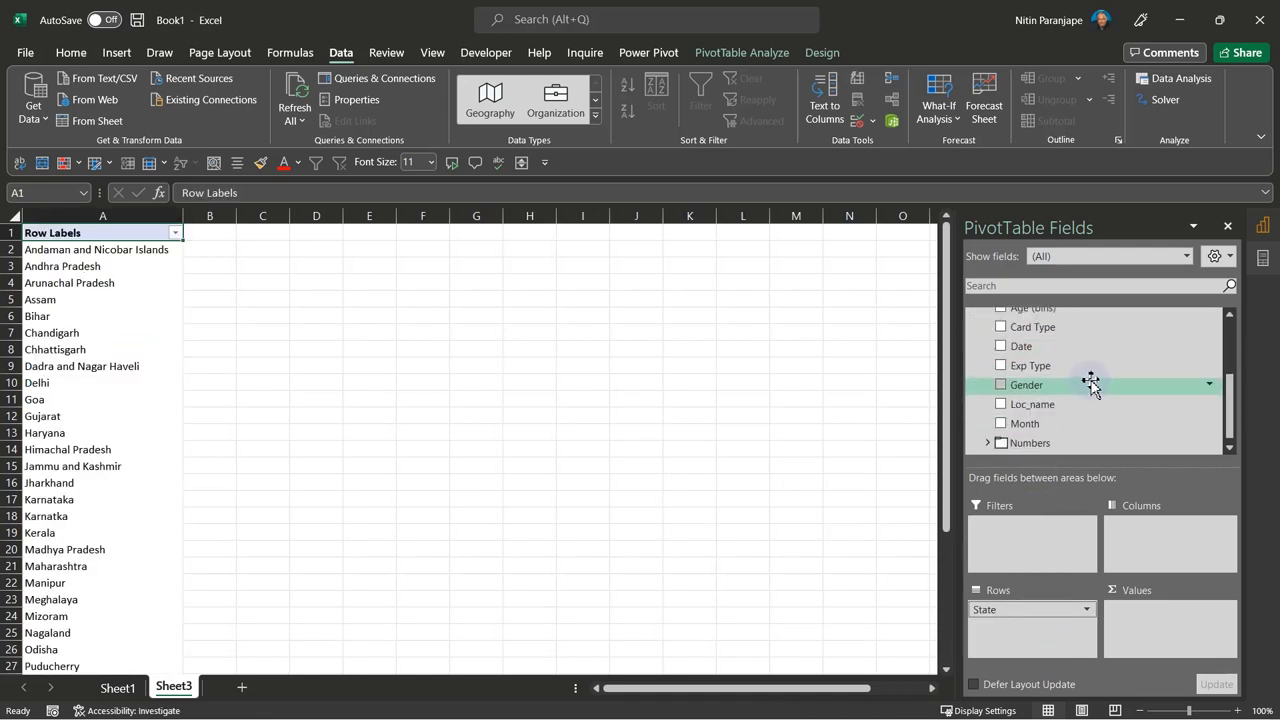
scroll(1090, 387, up, 2)
scroll(1092, 387, down, 2)
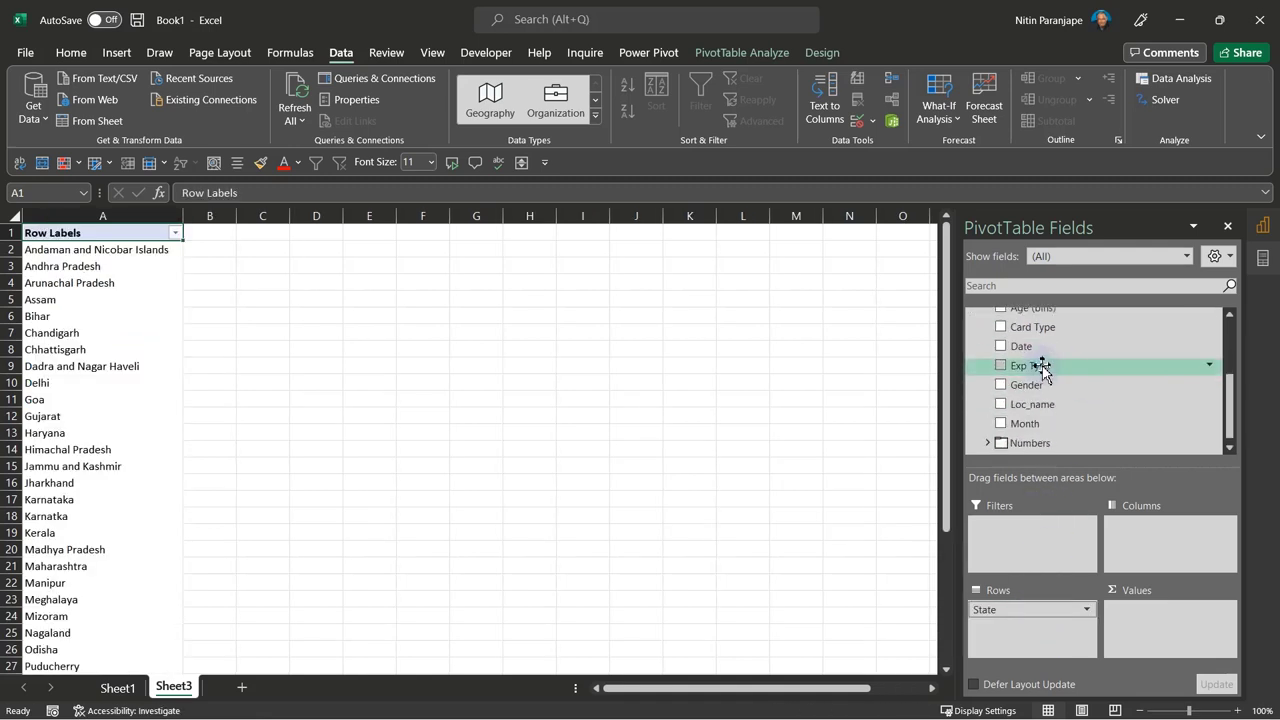
scroll(1066, 435, down, 1)
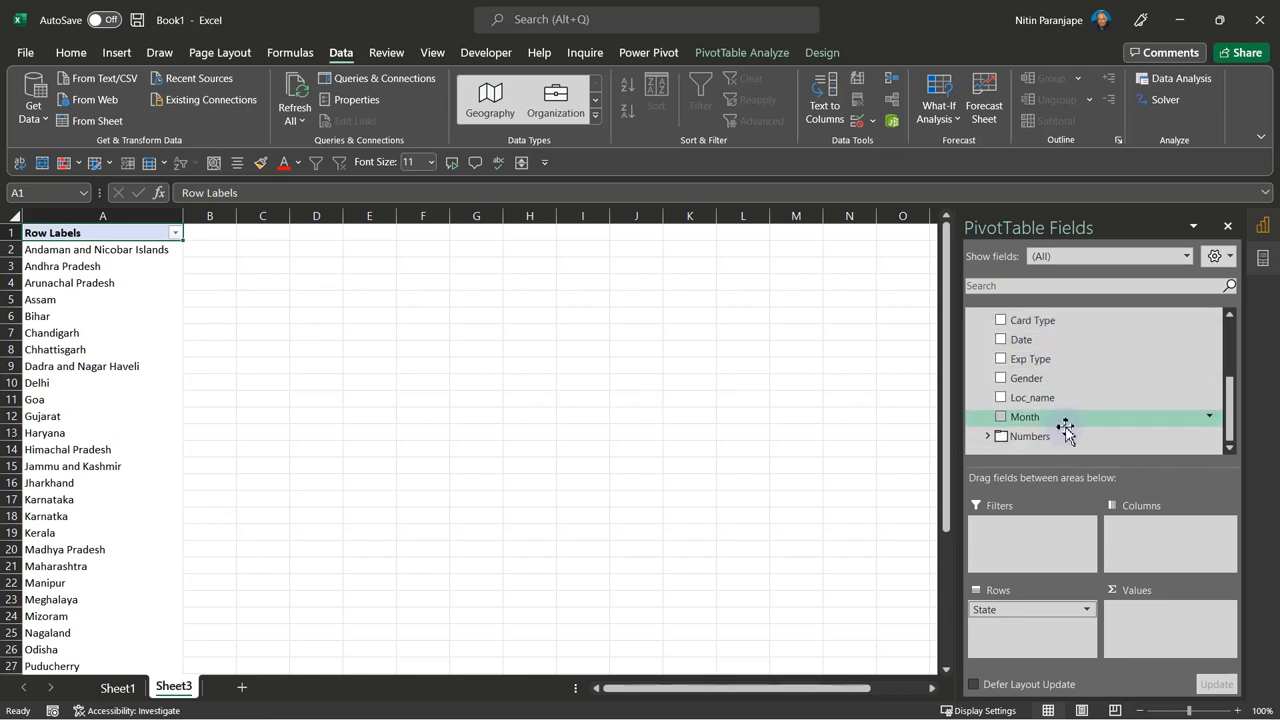
click(988, 436)
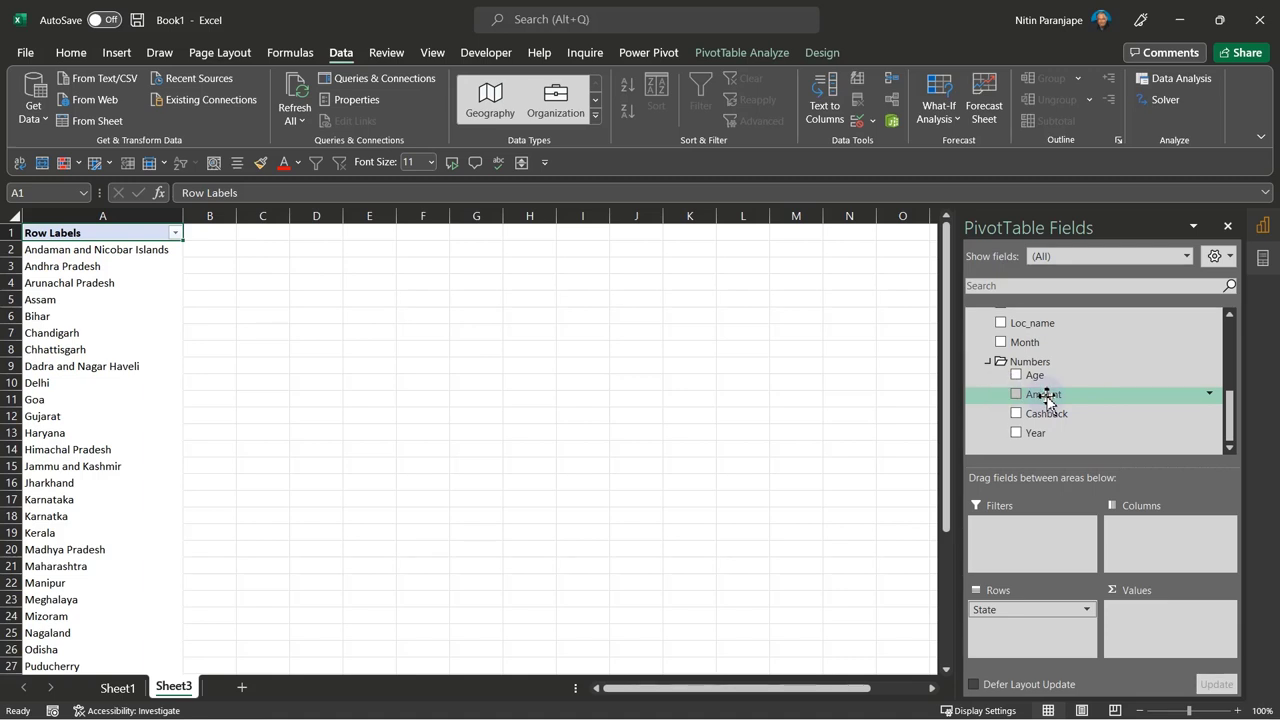
mouse_move(1046, 398)
mouse_down()
mouse_move(1167, 645)
mouse_move(1045, 405)
mouse_move(1057, 394)
mouse_up()
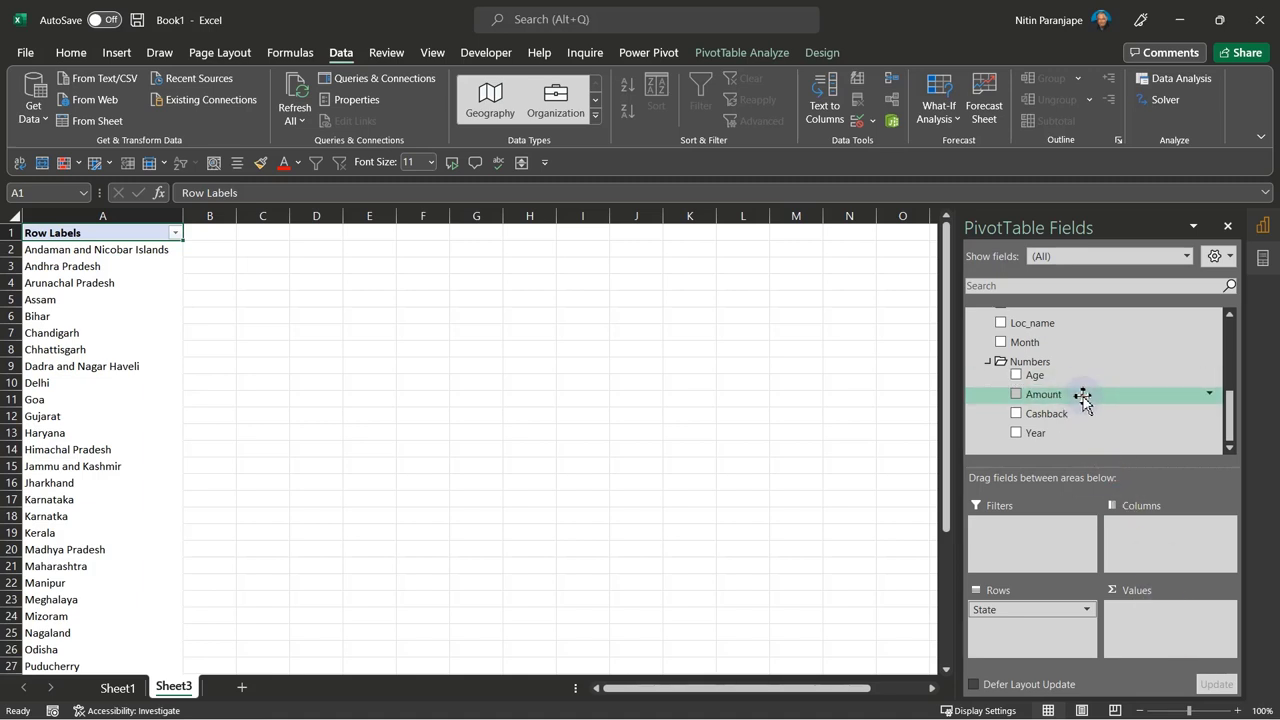
click(138, 497)
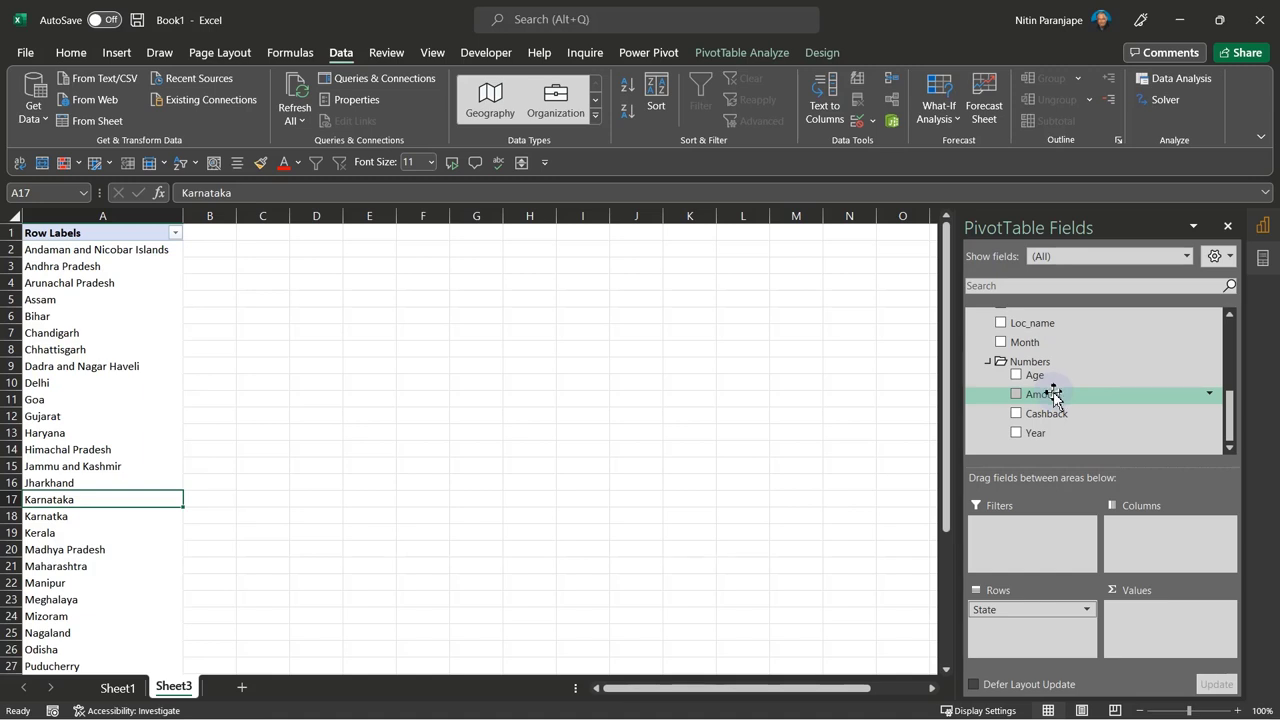
drag(1053, 395, 1164, 620)
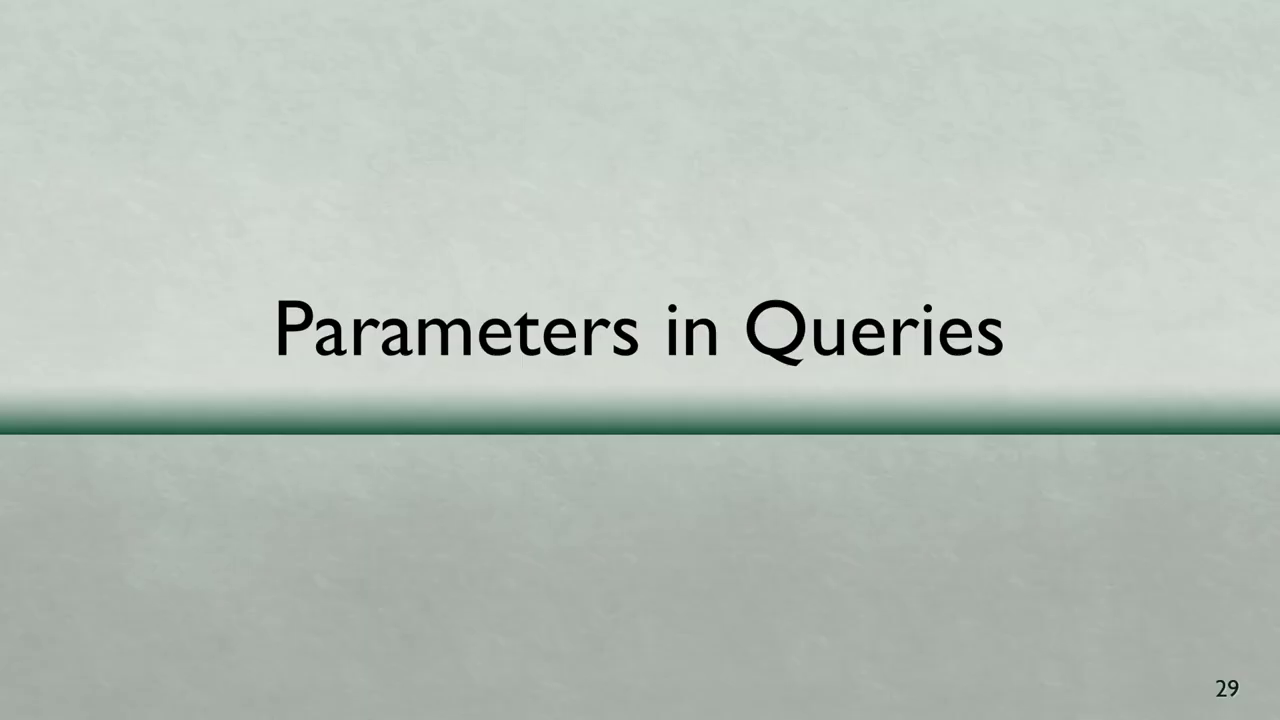
key(Right)
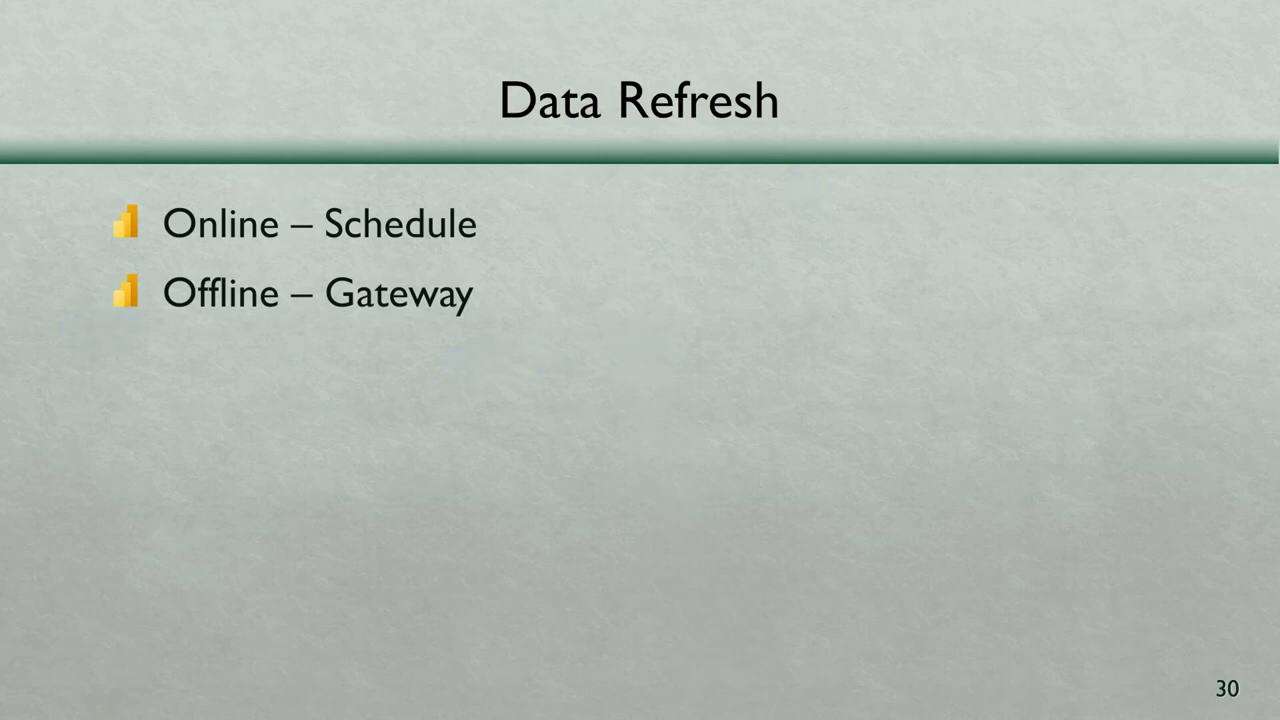
key(Right)
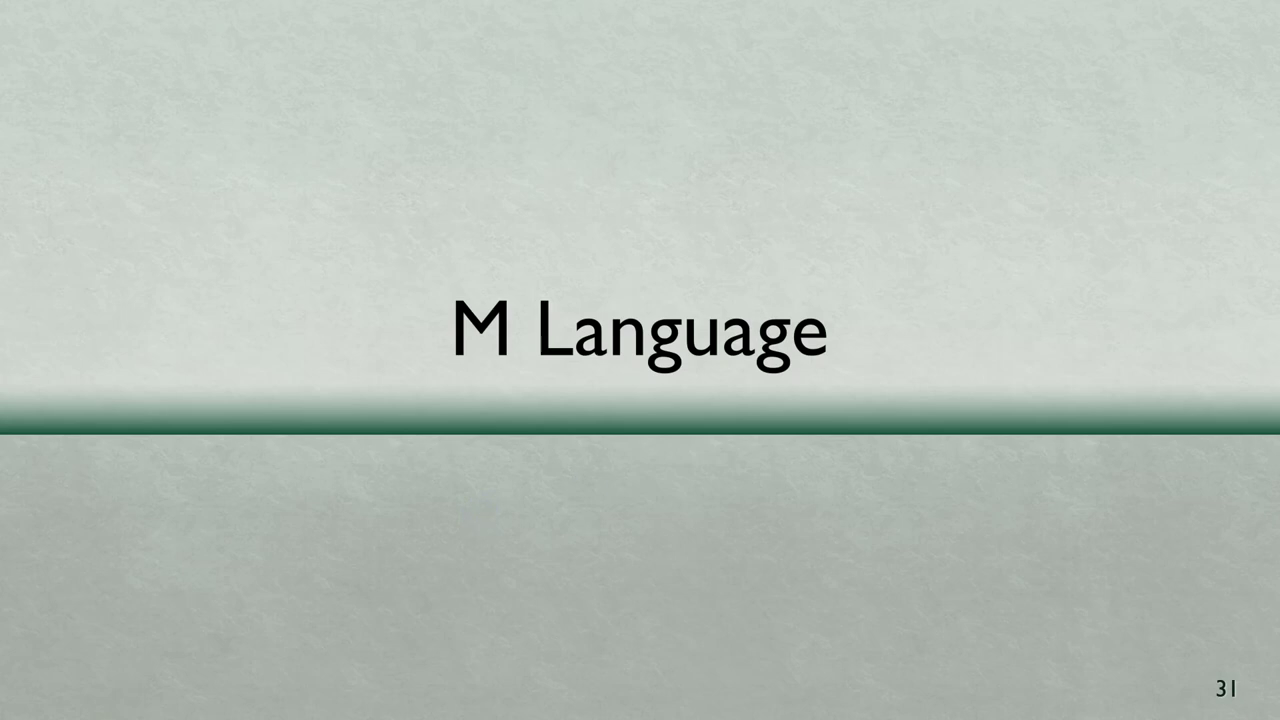
Switch to the credit cards report in Power BI Desktop and open the CityMaster query's code in the Power Query Advanced Editor
key(alt+Tab)
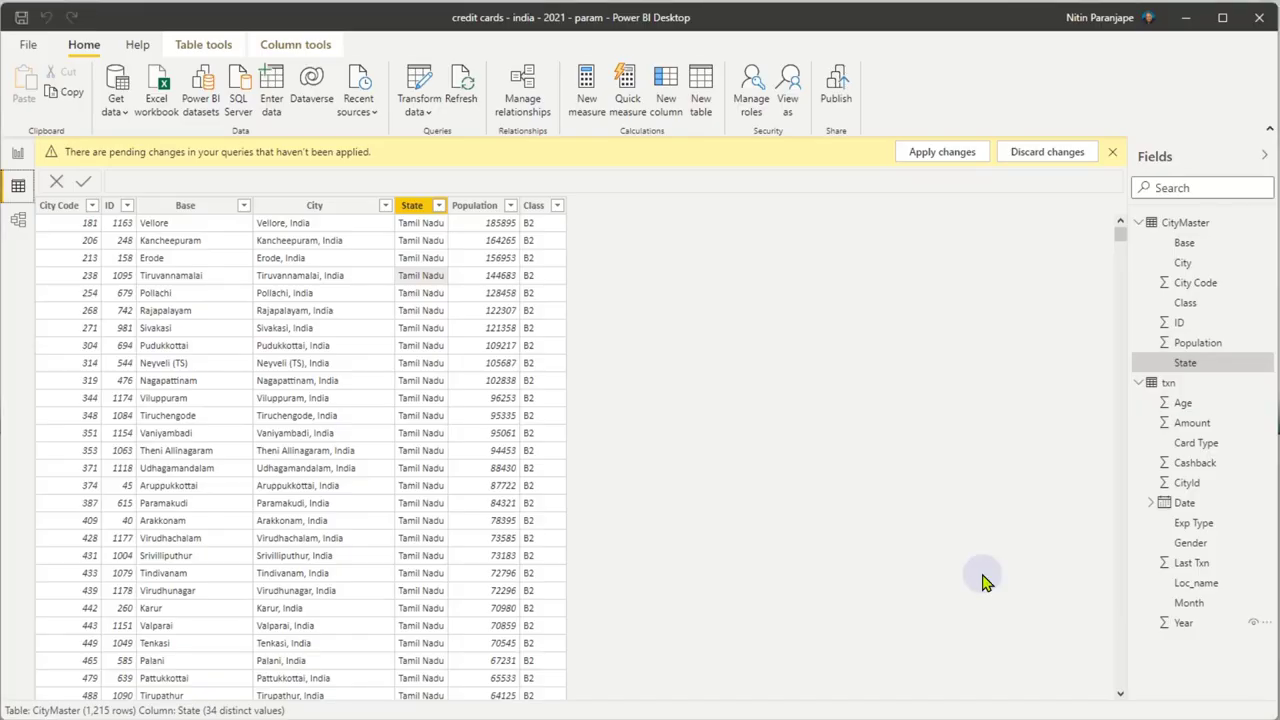
click(408, 85)
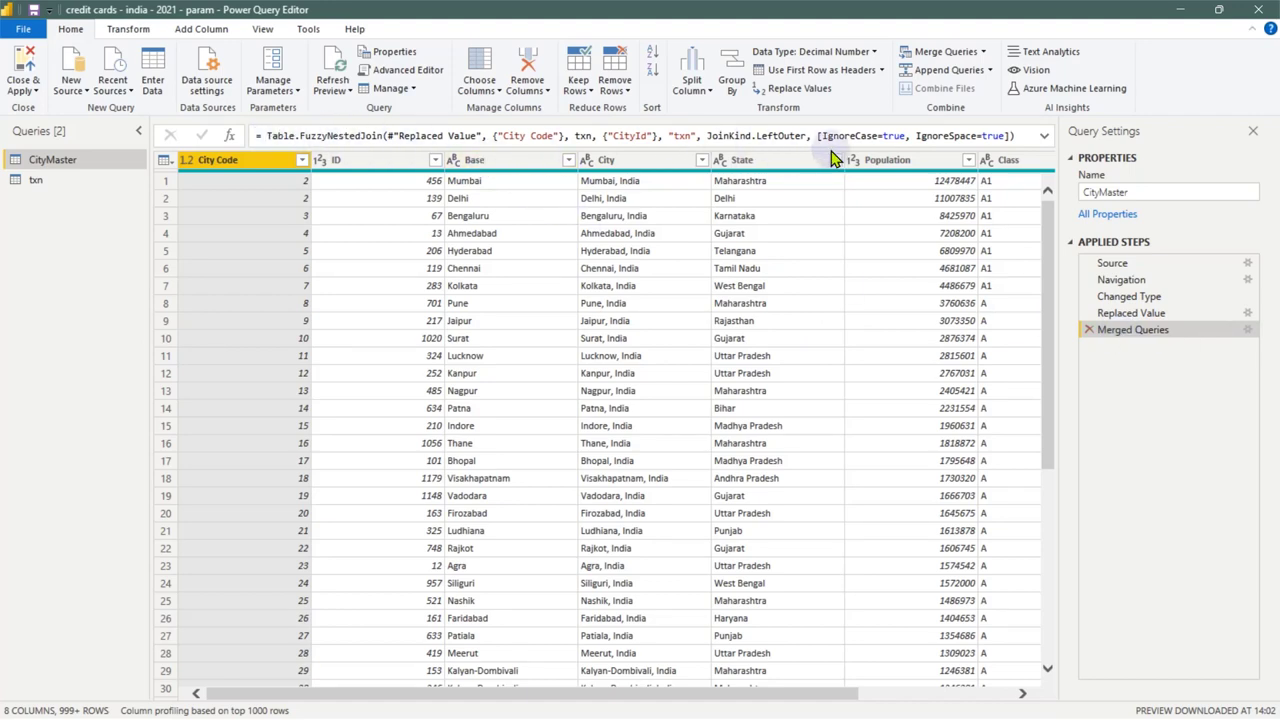
click(266, 32)
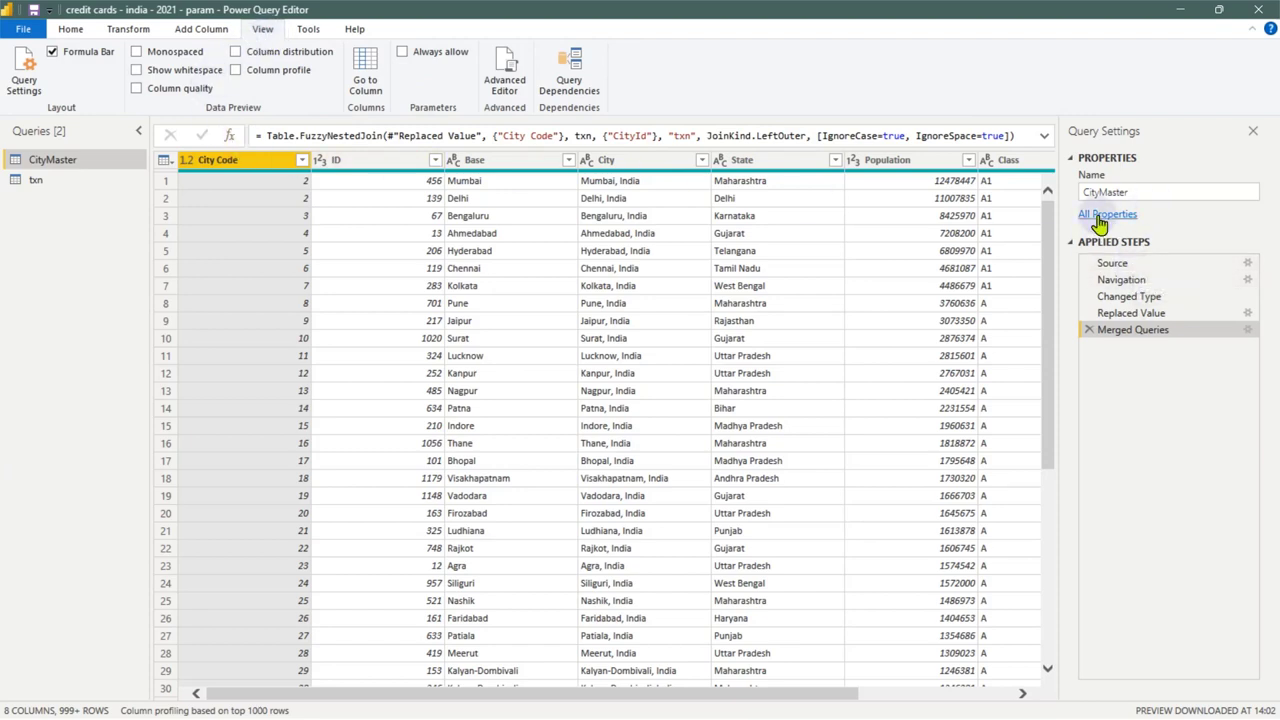
click(506, 88)
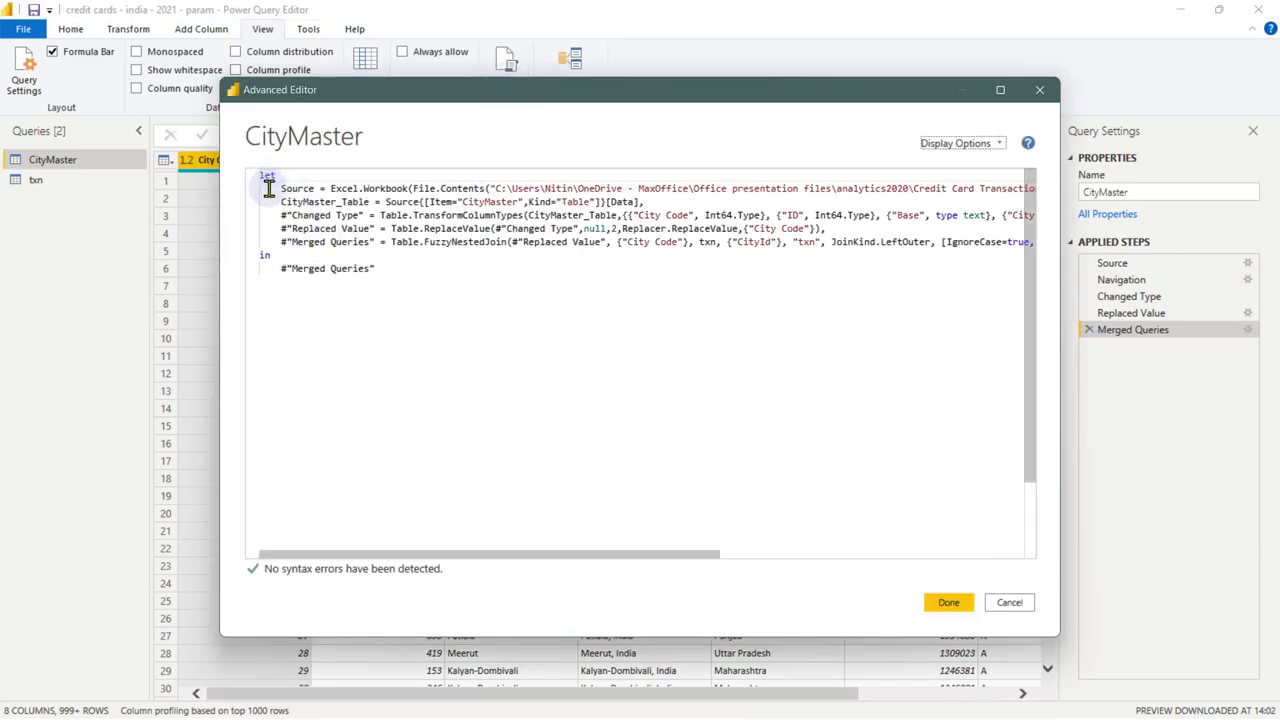
Examine the let and in structure of CityMaster's M code and how each step refers to the previous one, then close it without changes
drag(374, 272, 218, 178)
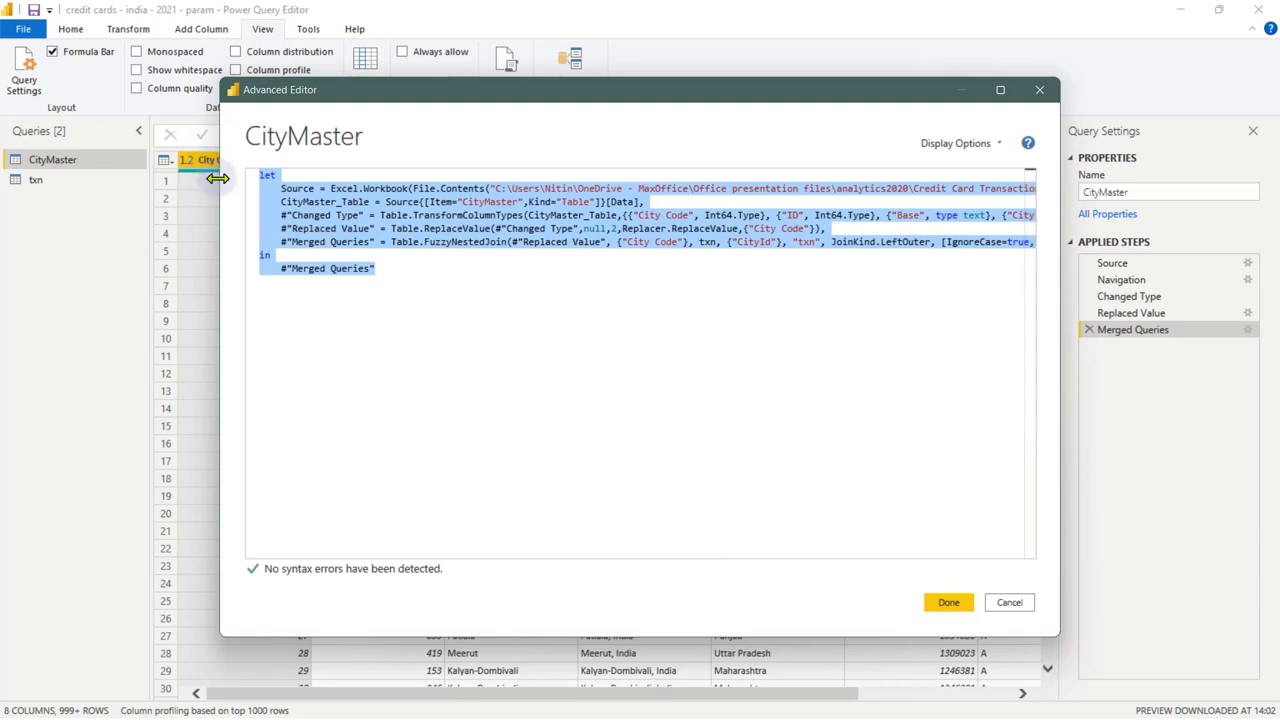
click(314, 191)
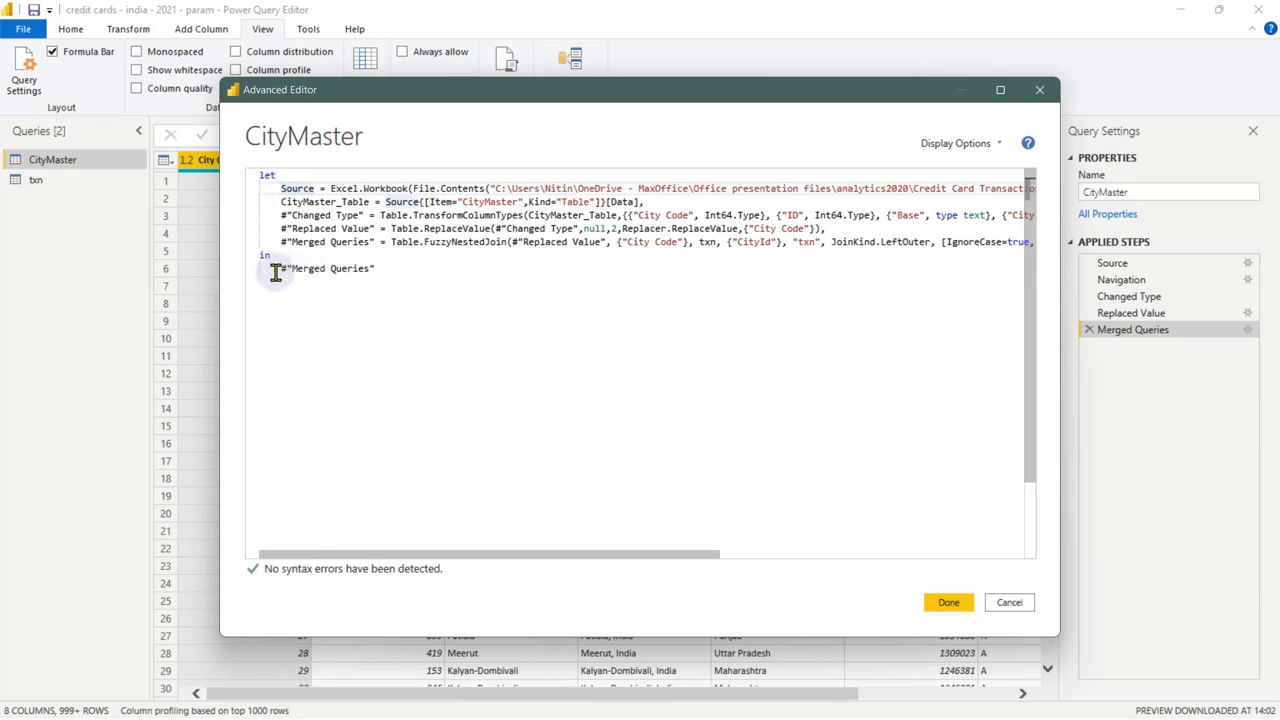
drag(274, 272, 391, 279)
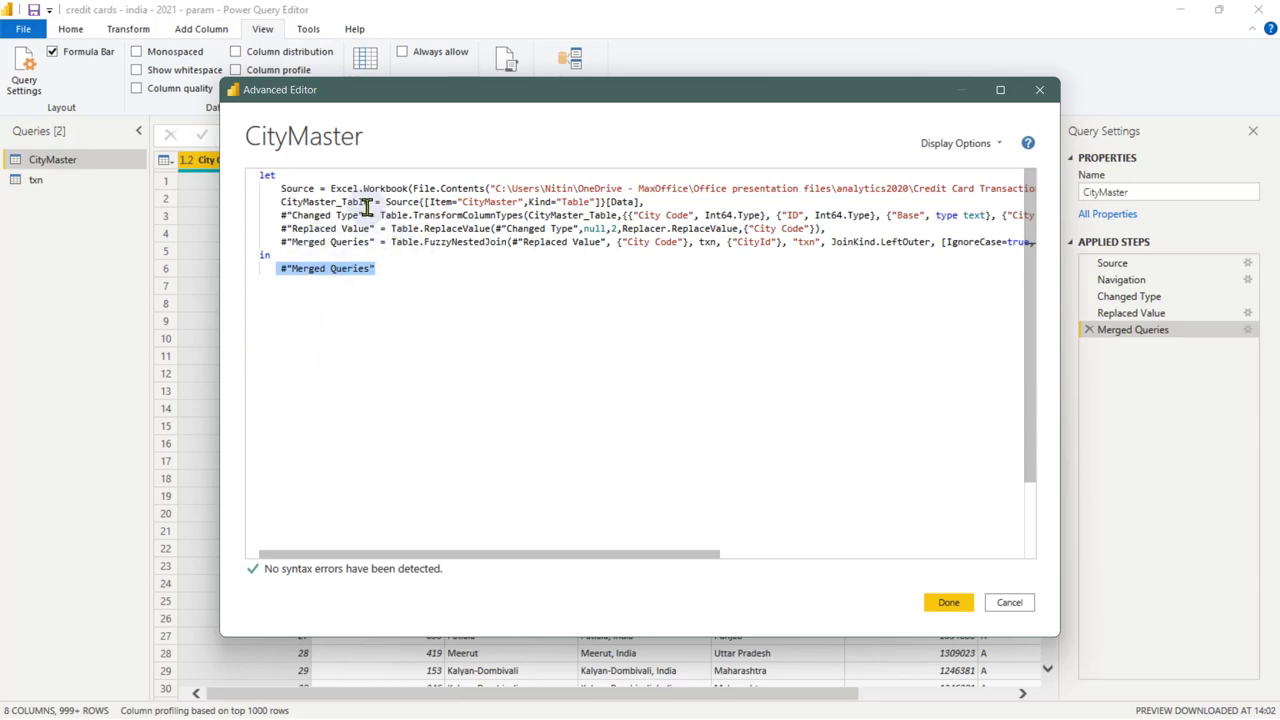
click(299, 190)
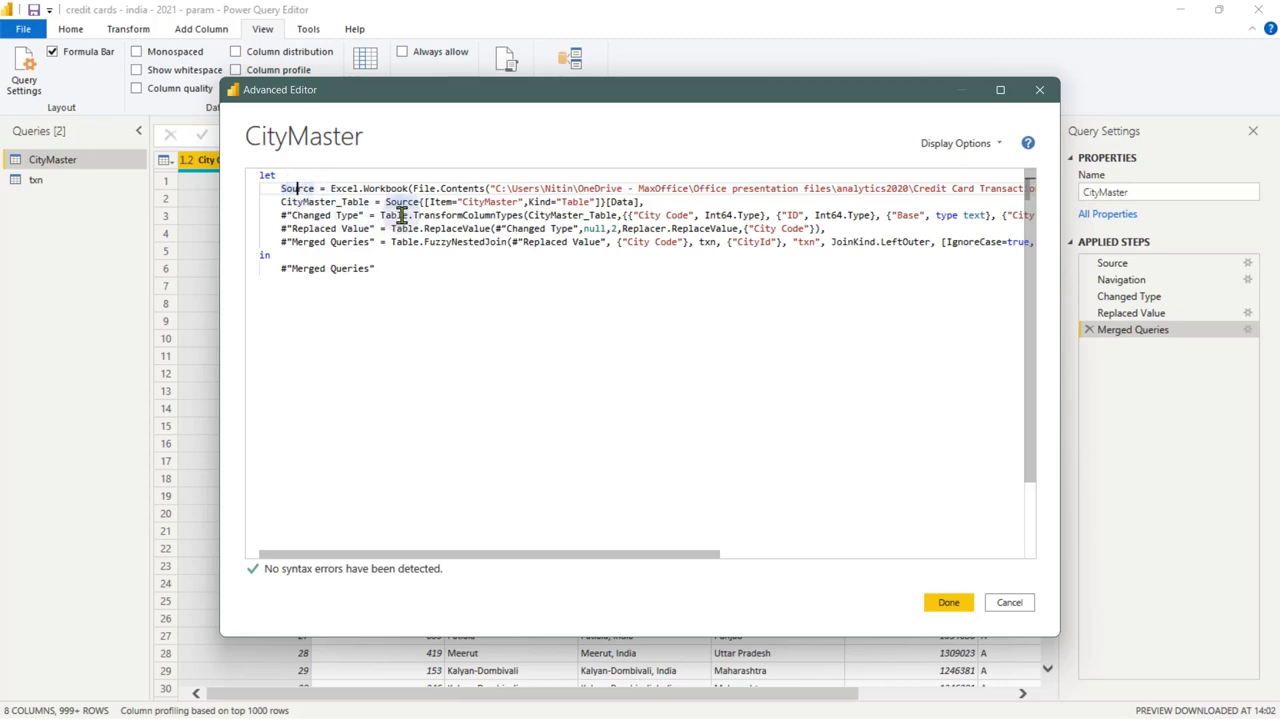
mouse_move(411, 204)
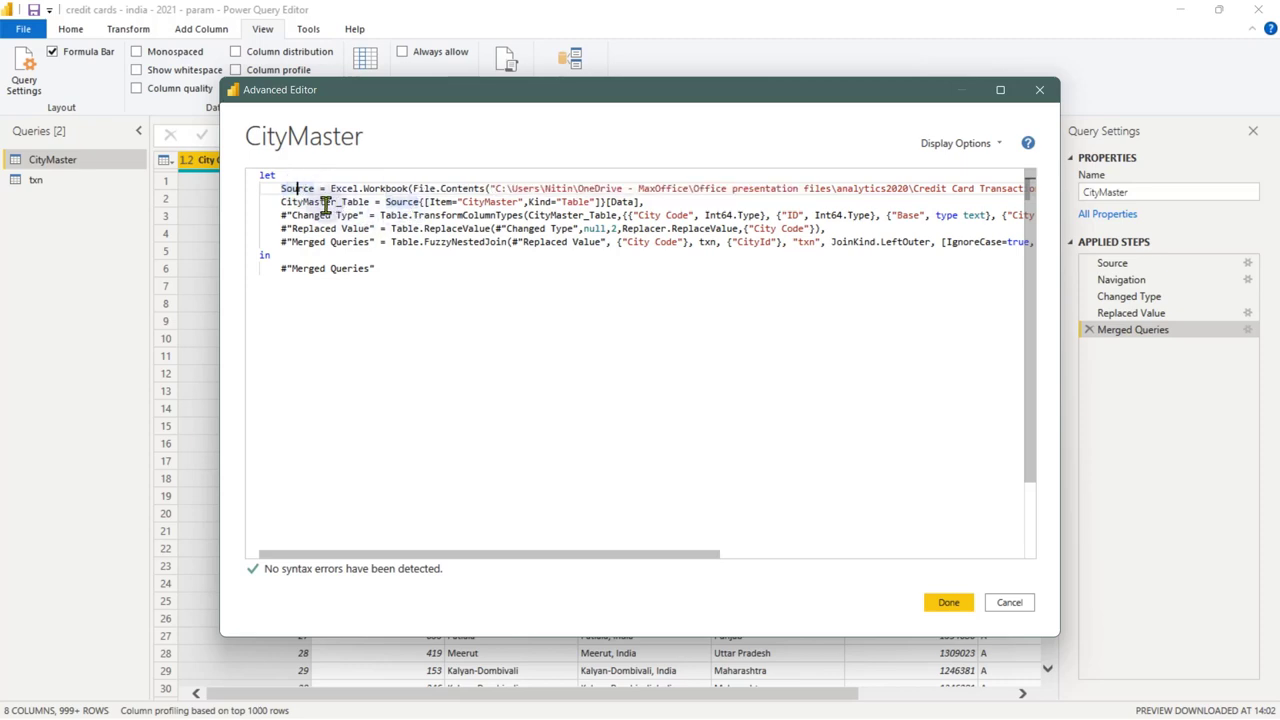
drag(280, 202, 366, 204)
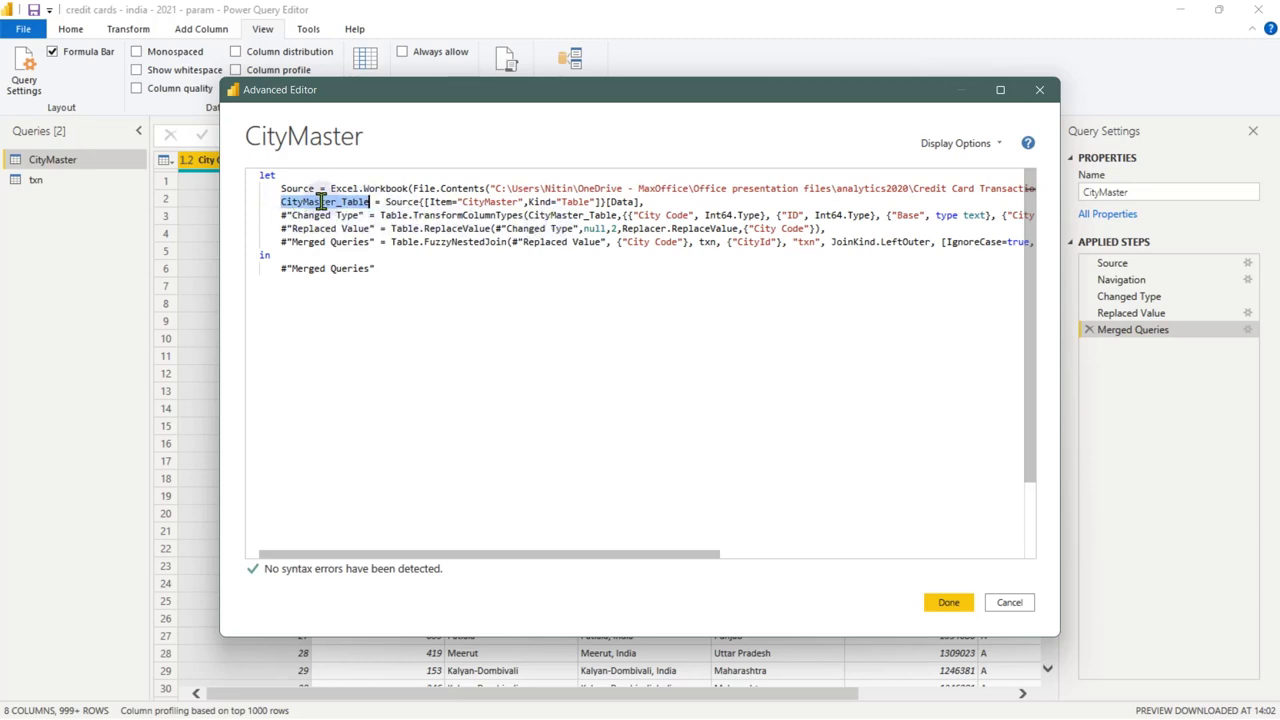
drag(280, 202, 614, 216)
click(457, 256)
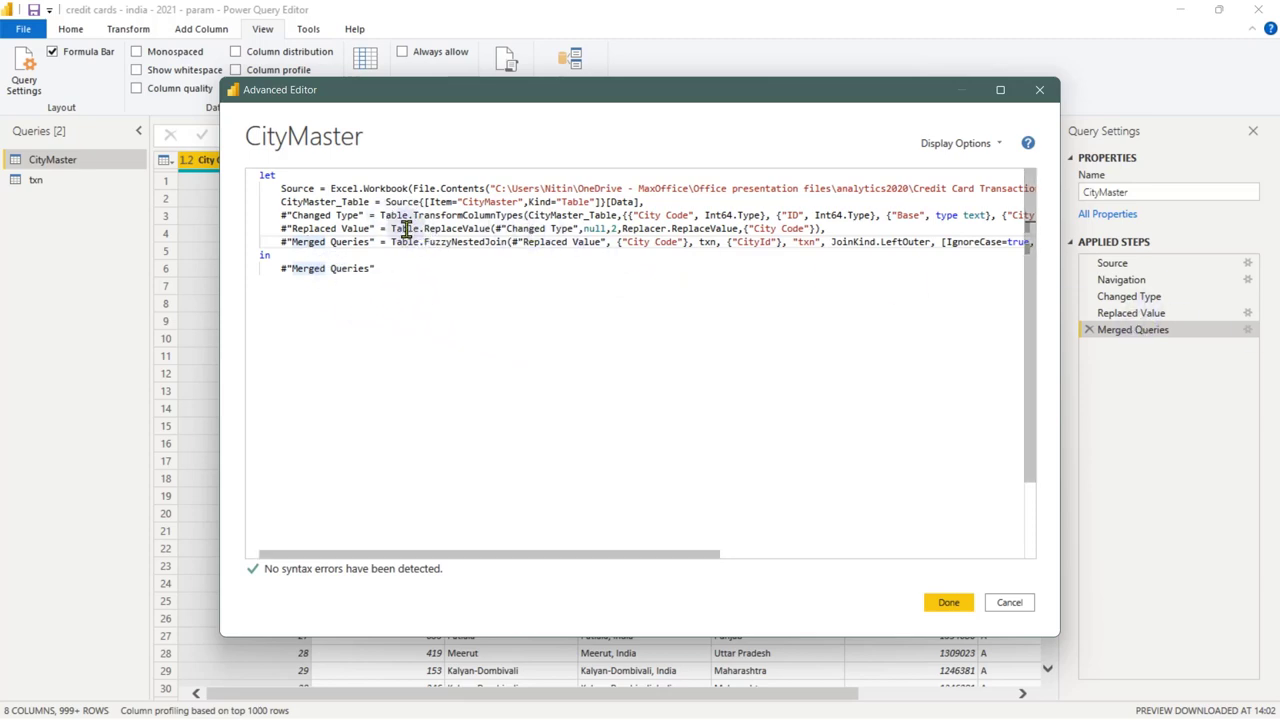
click(1018, 603)
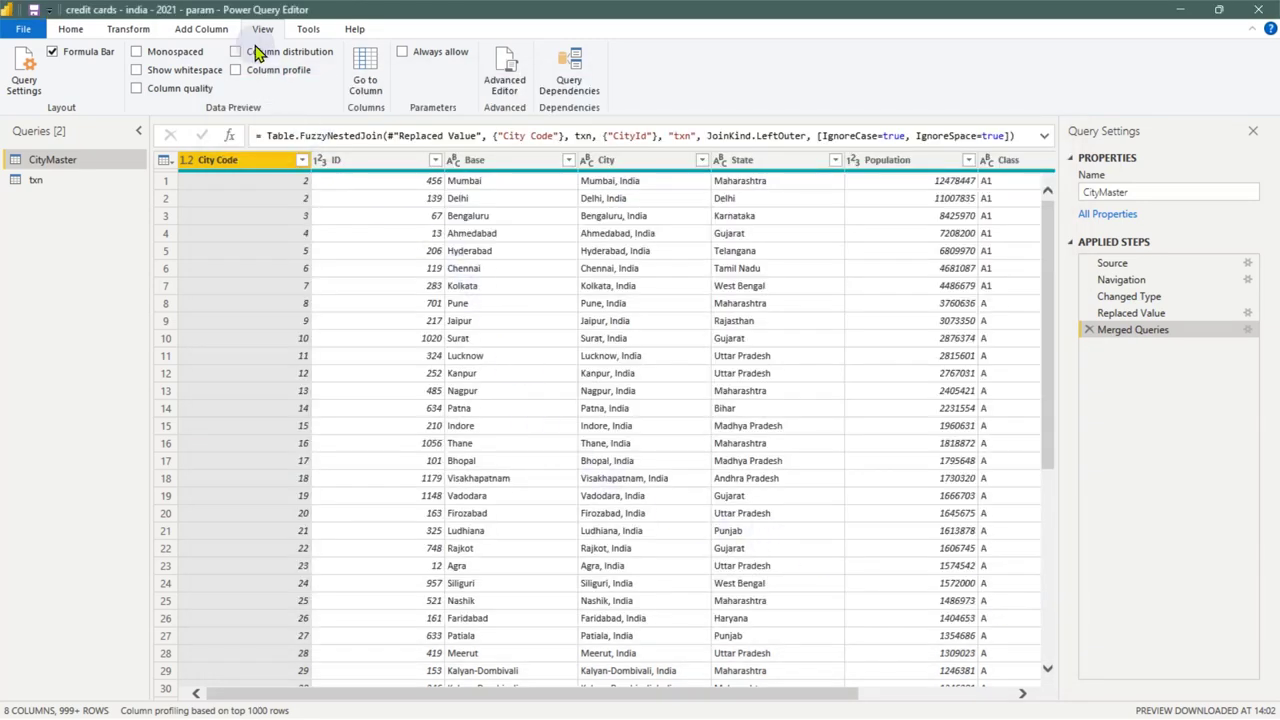
Review the Custom Column formula box and available columns for CityMaster, and close the dialog without adding a column
click(207, 32)
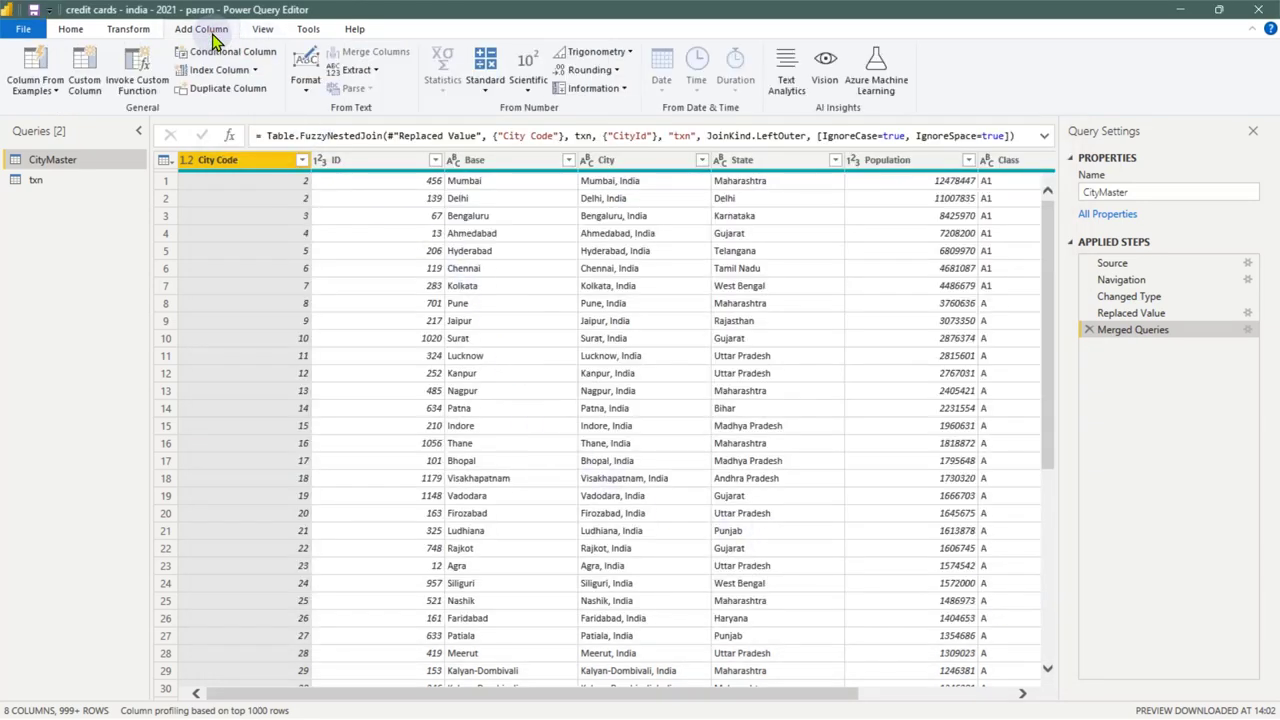
click(90, 93)
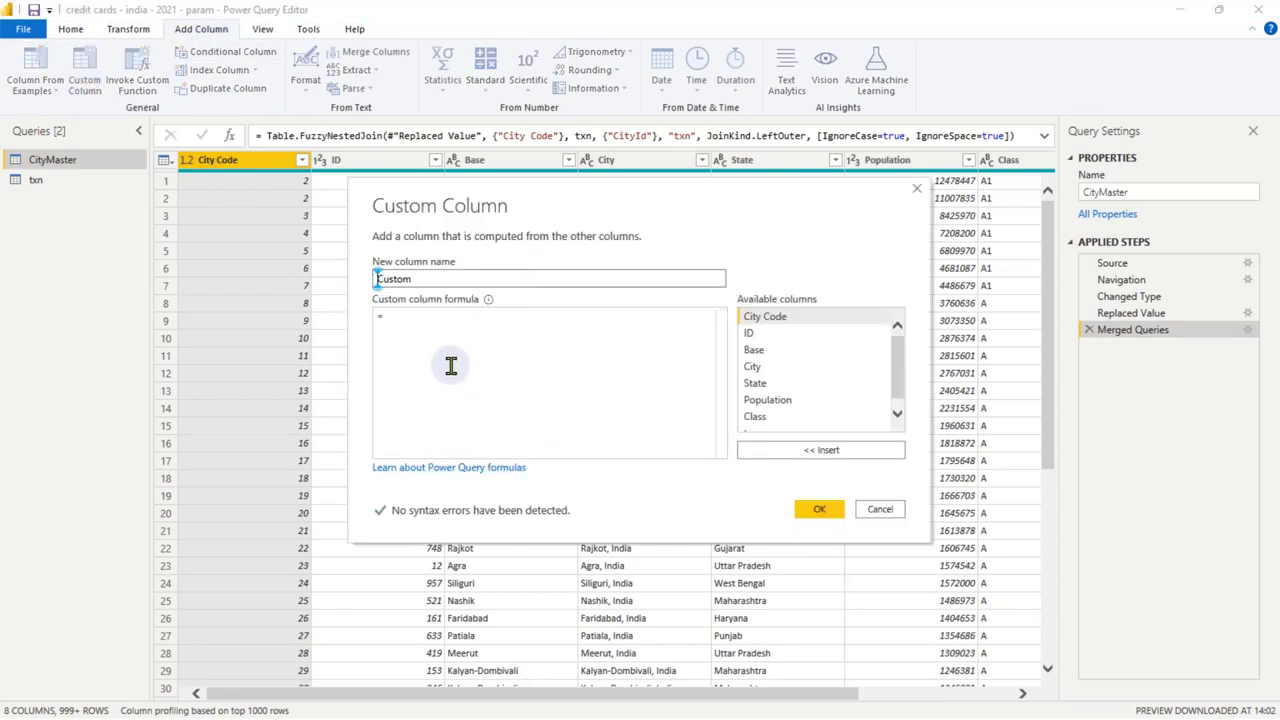
click(423, 316)
scroll(837, 372, down, 1)
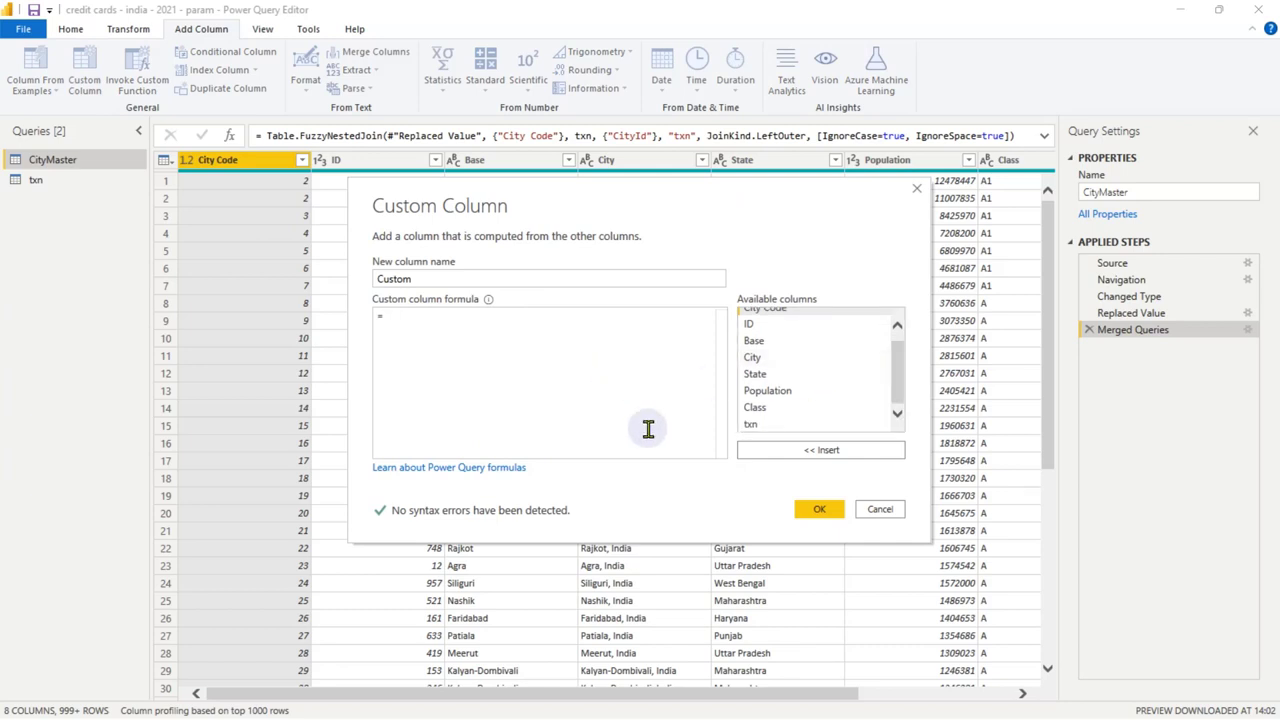
click(899, 514)
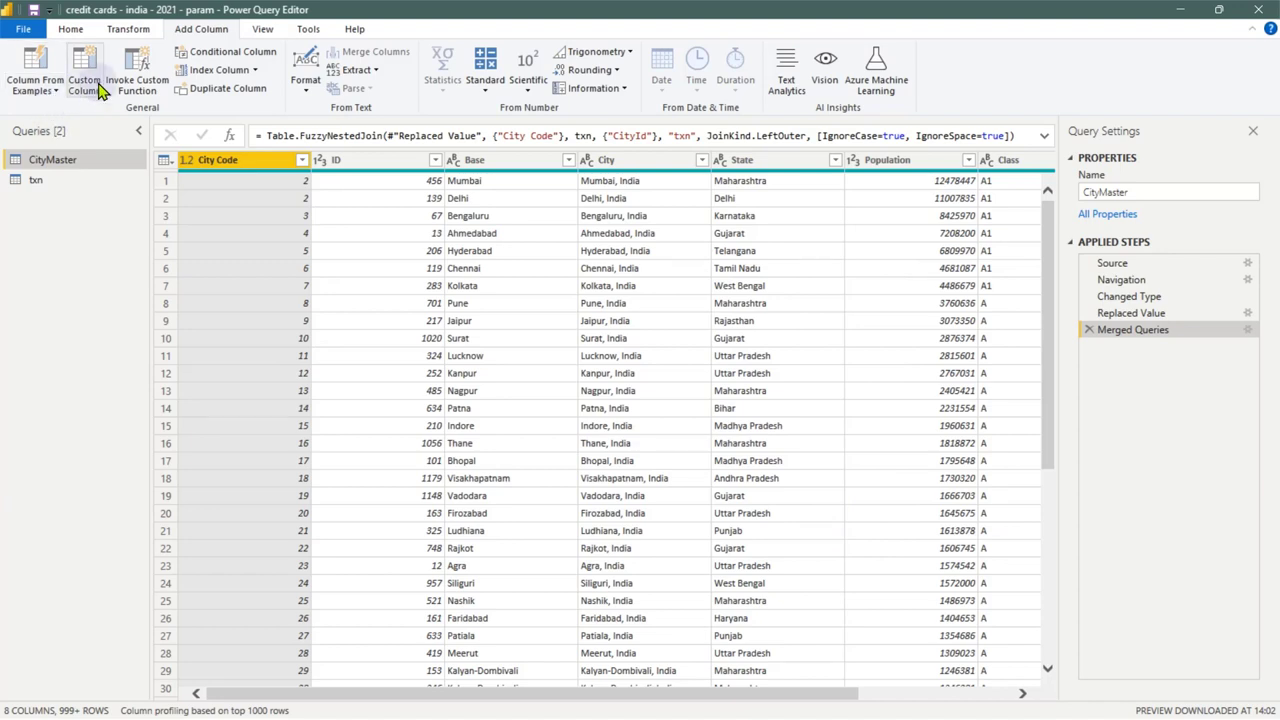
Remove the merged txn column containing errors from the CityMaster query
click(546, 288)
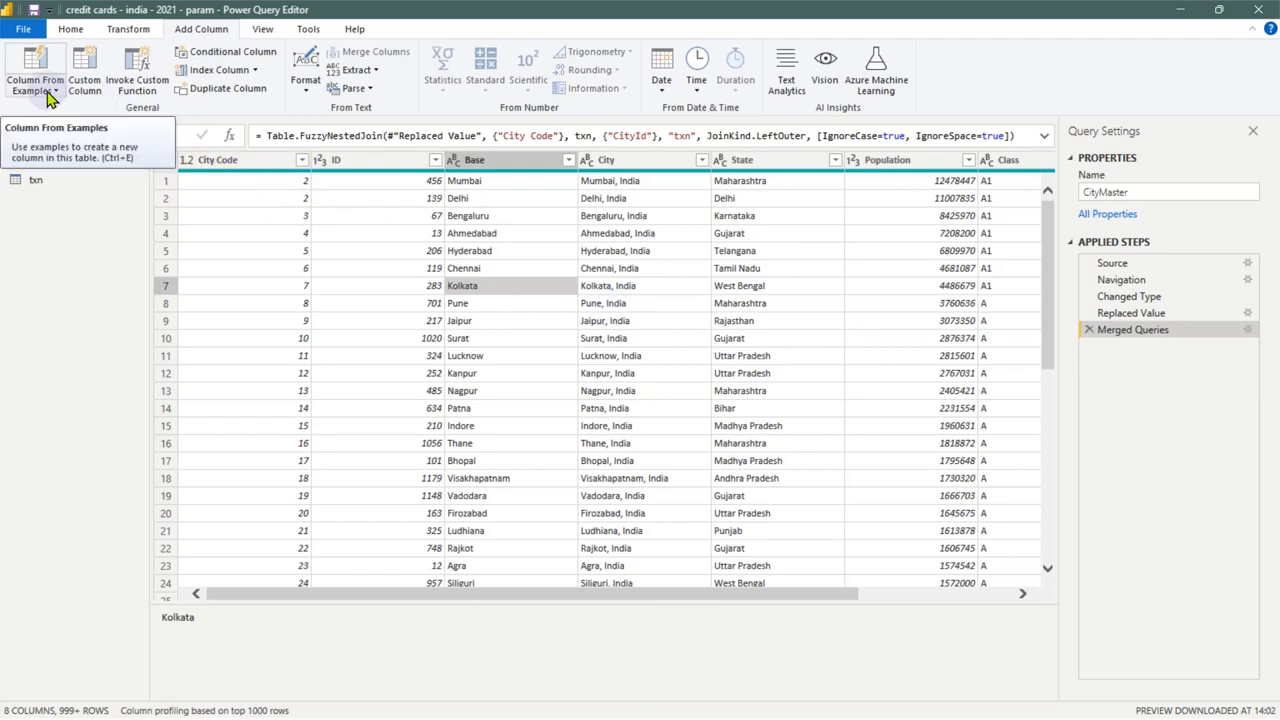
click(36, 179)
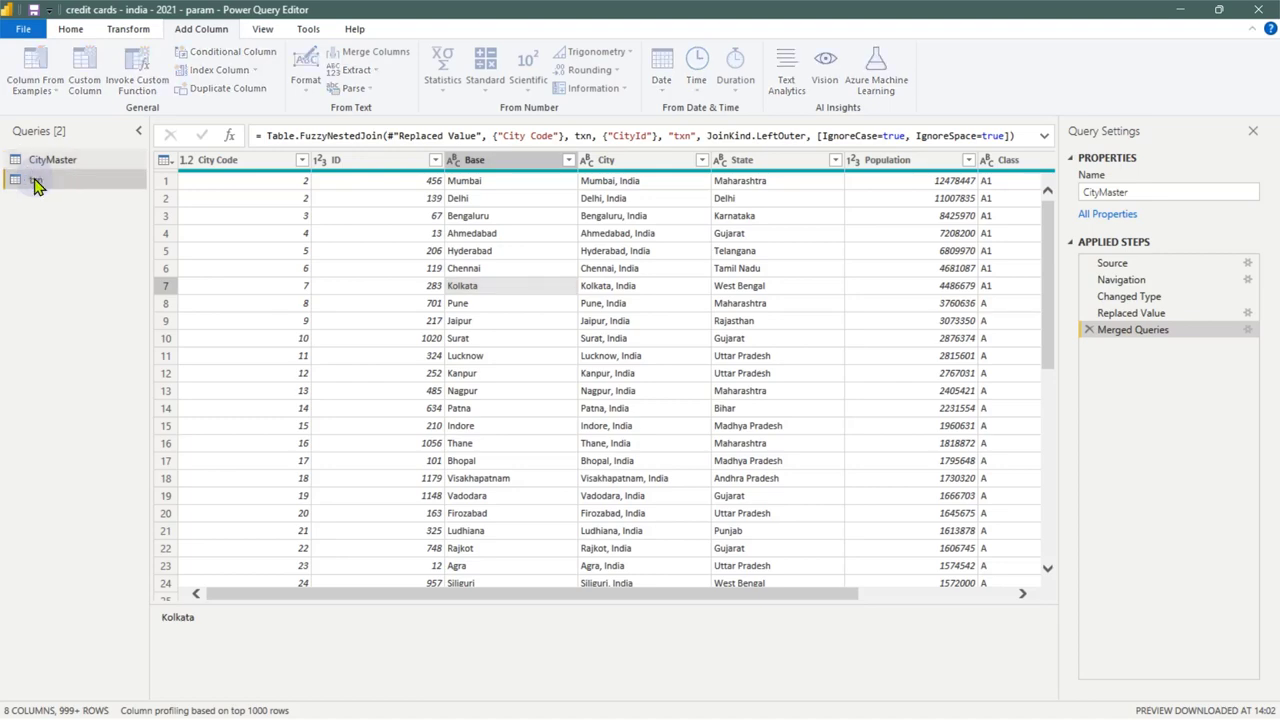
click(52, 160)
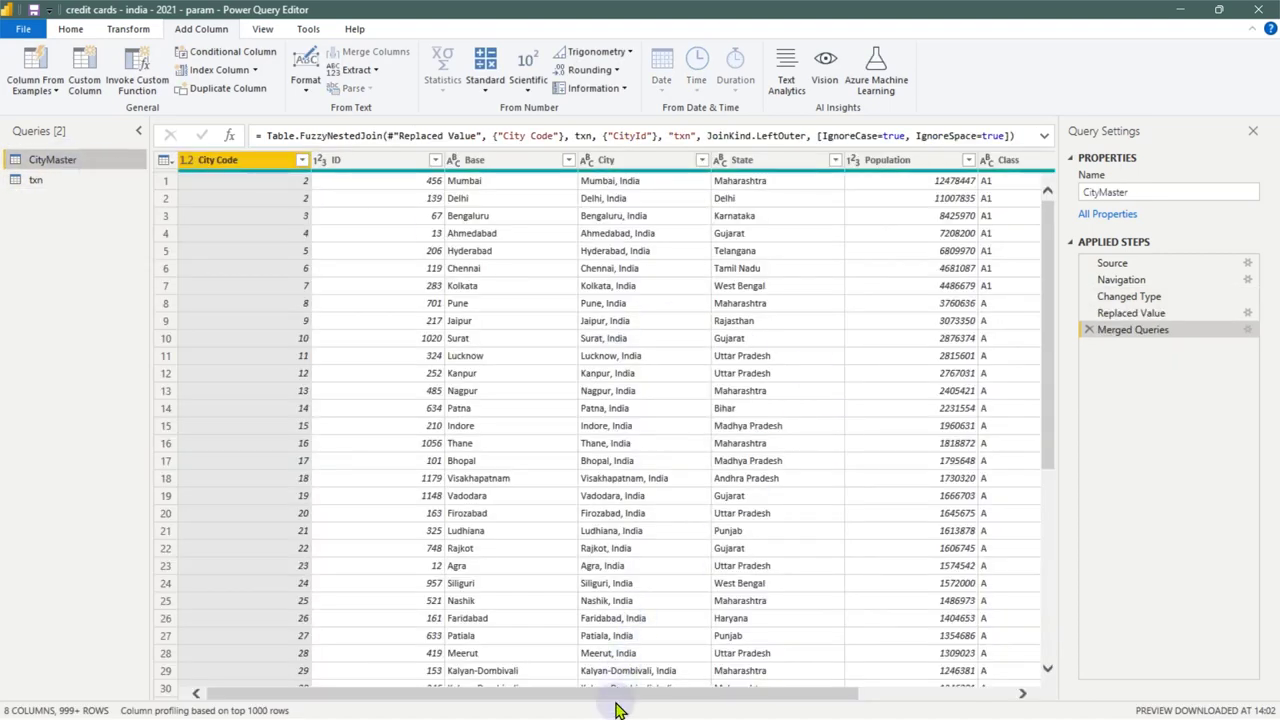
drag(705, 697, 1032, 702)
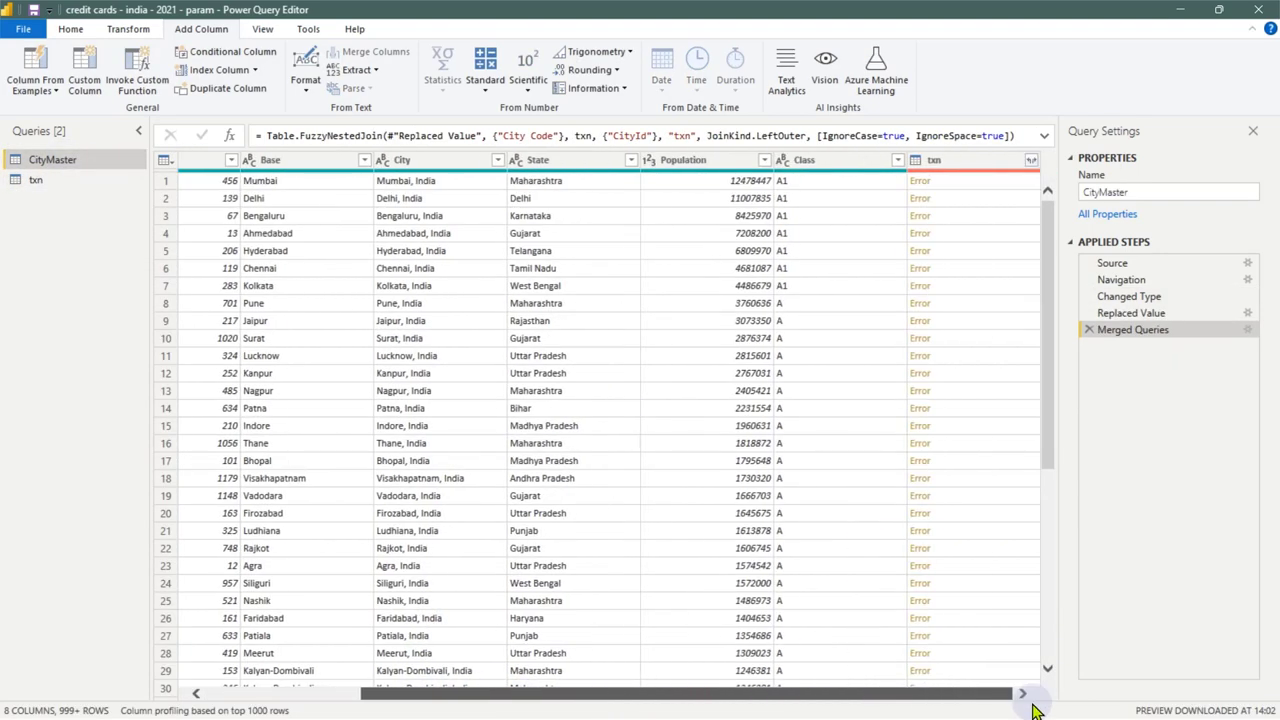
right_click(983, 168)
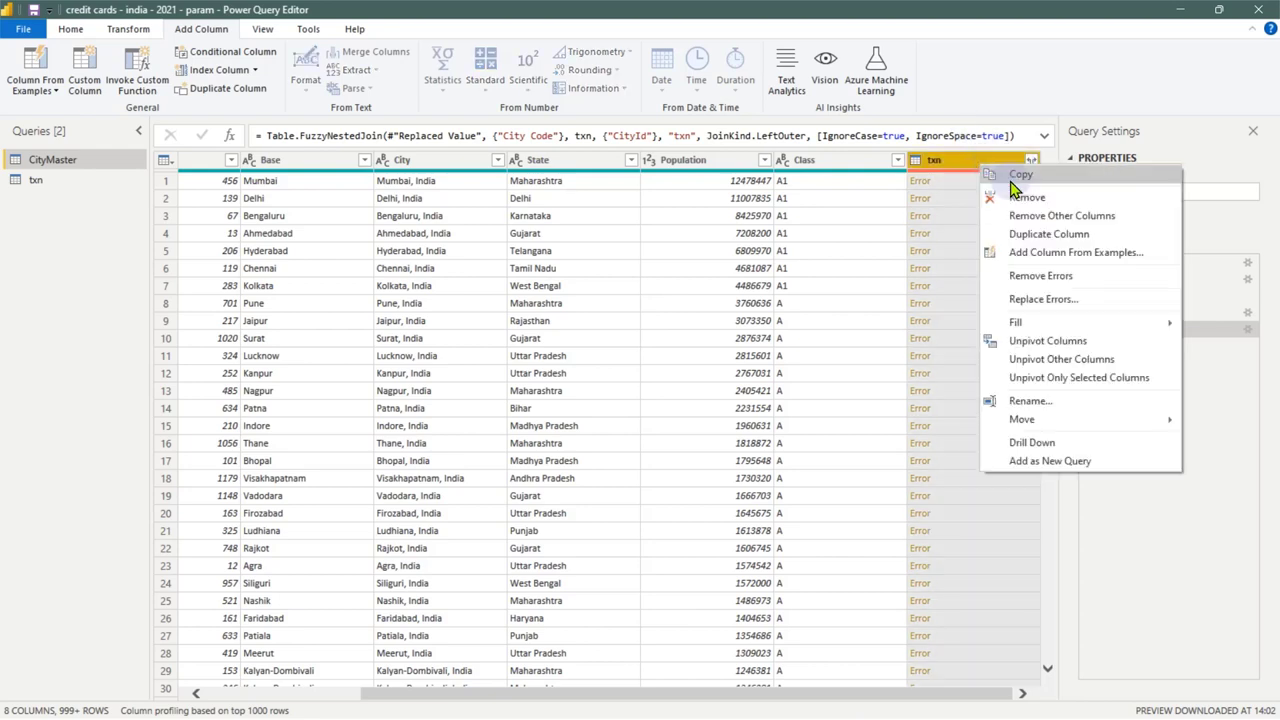
click(1020, 200)
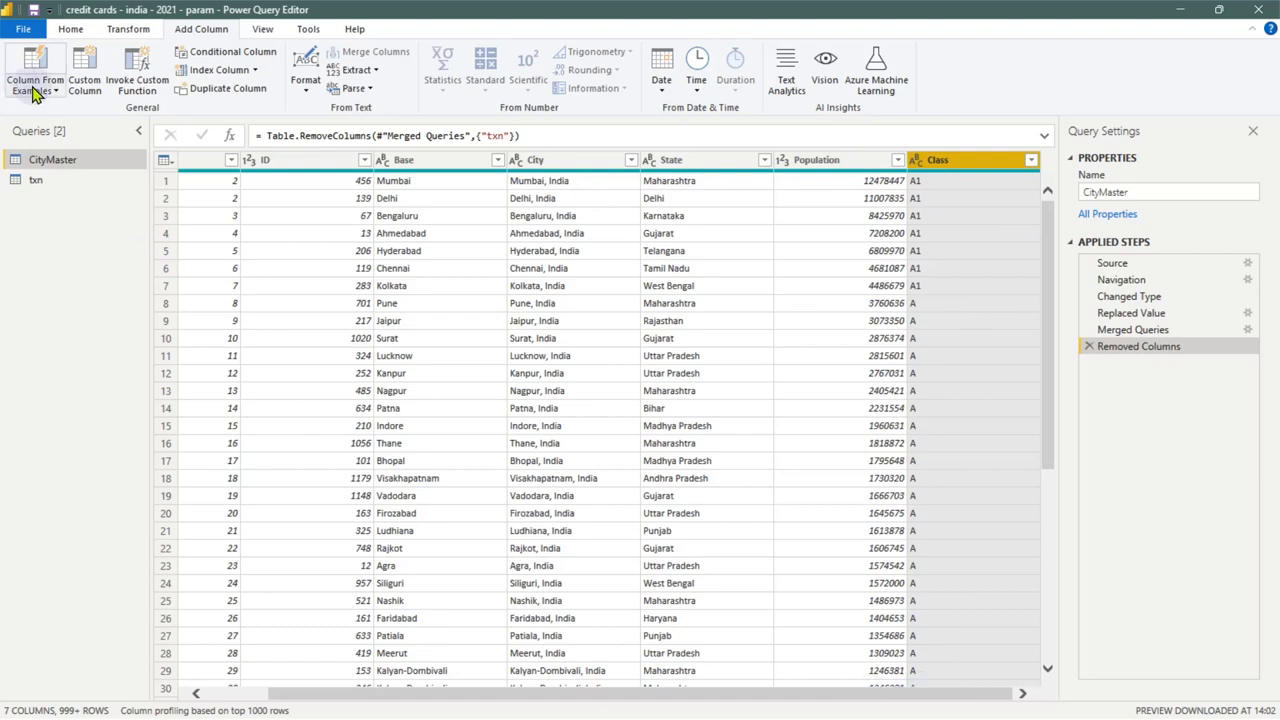
Try creating a column from examples based only on the City column, entering India as the first row's sample, and discard it
click(564, 168)
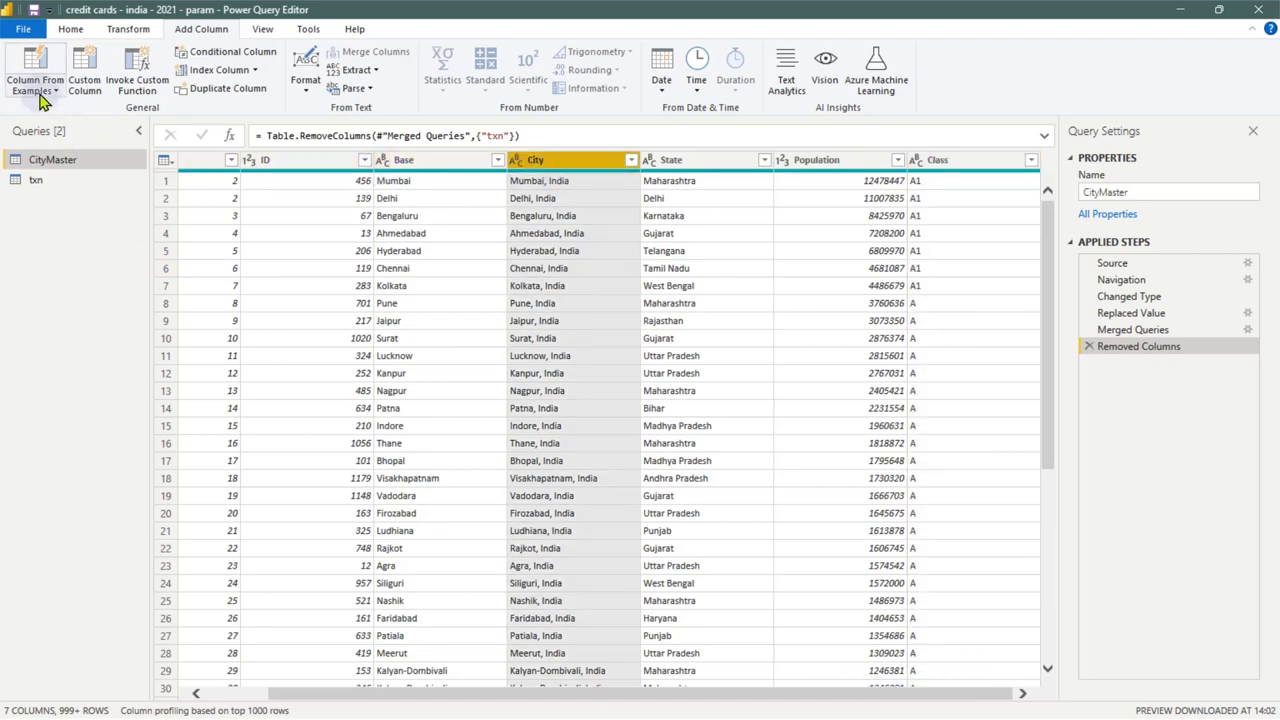
click(40, 90)
click(60, 127)
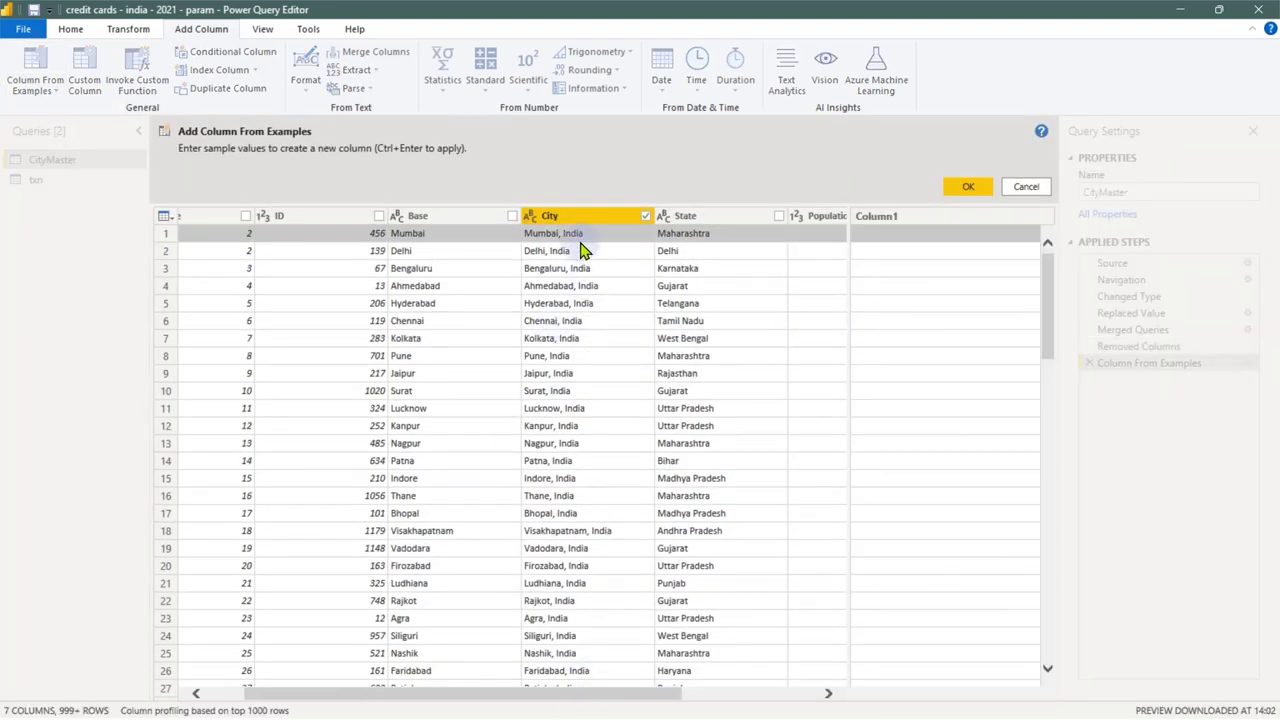
click(953, 240)
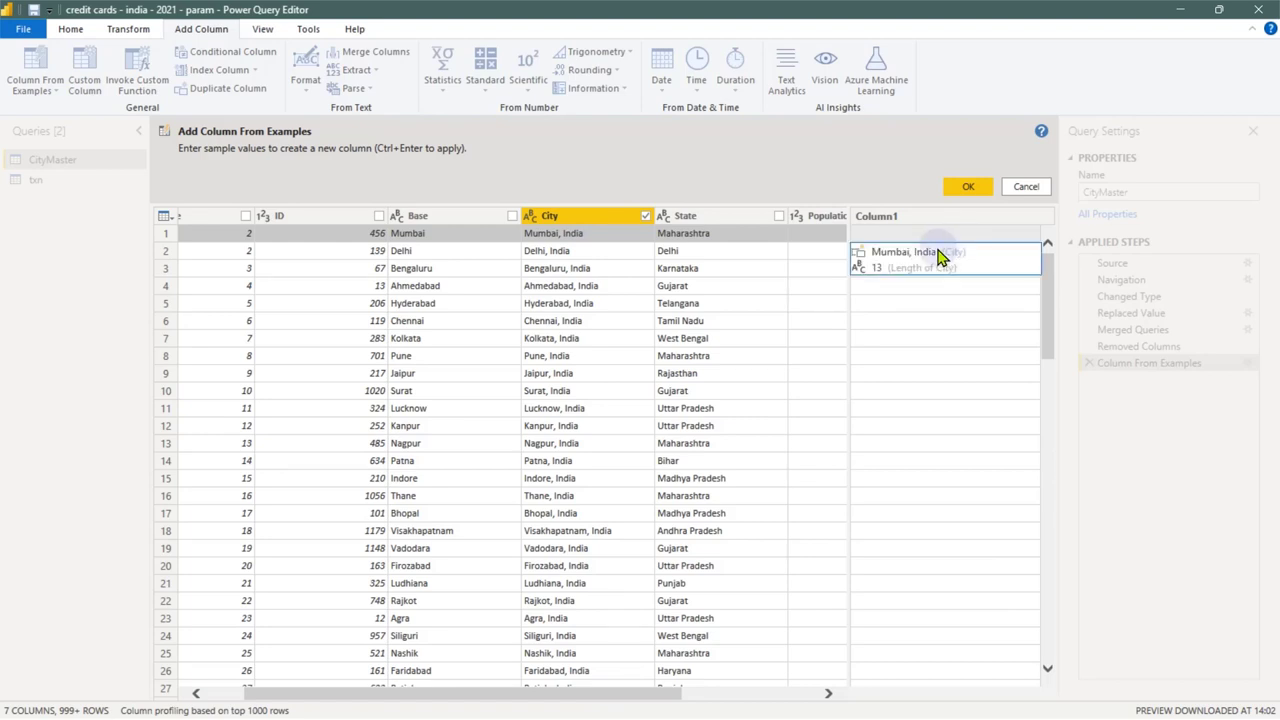
text(dia)
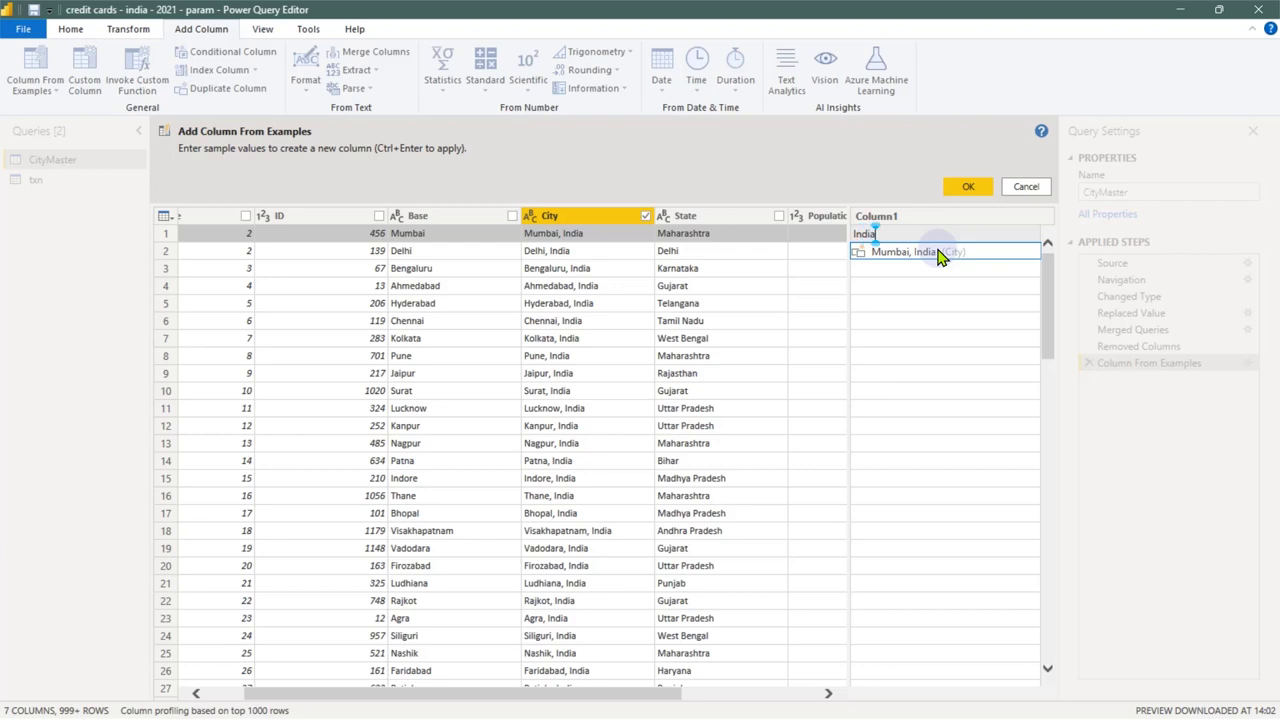
key(Return)
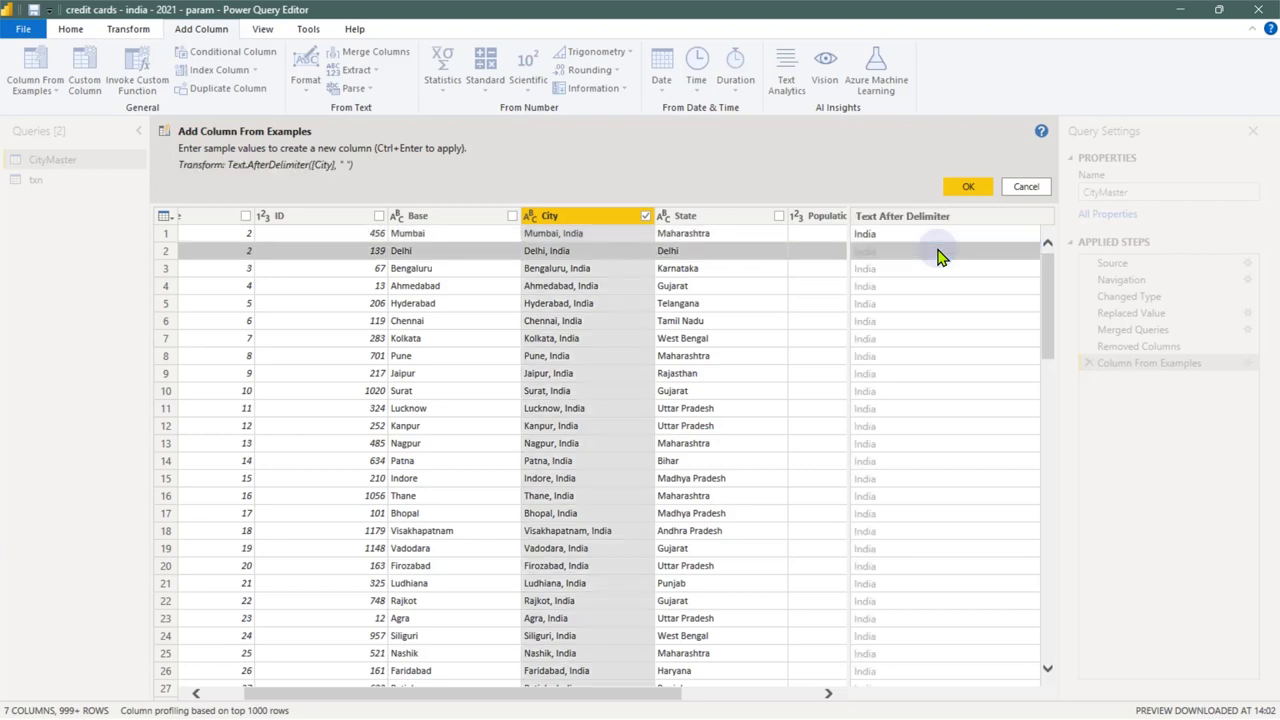
key(Escape)
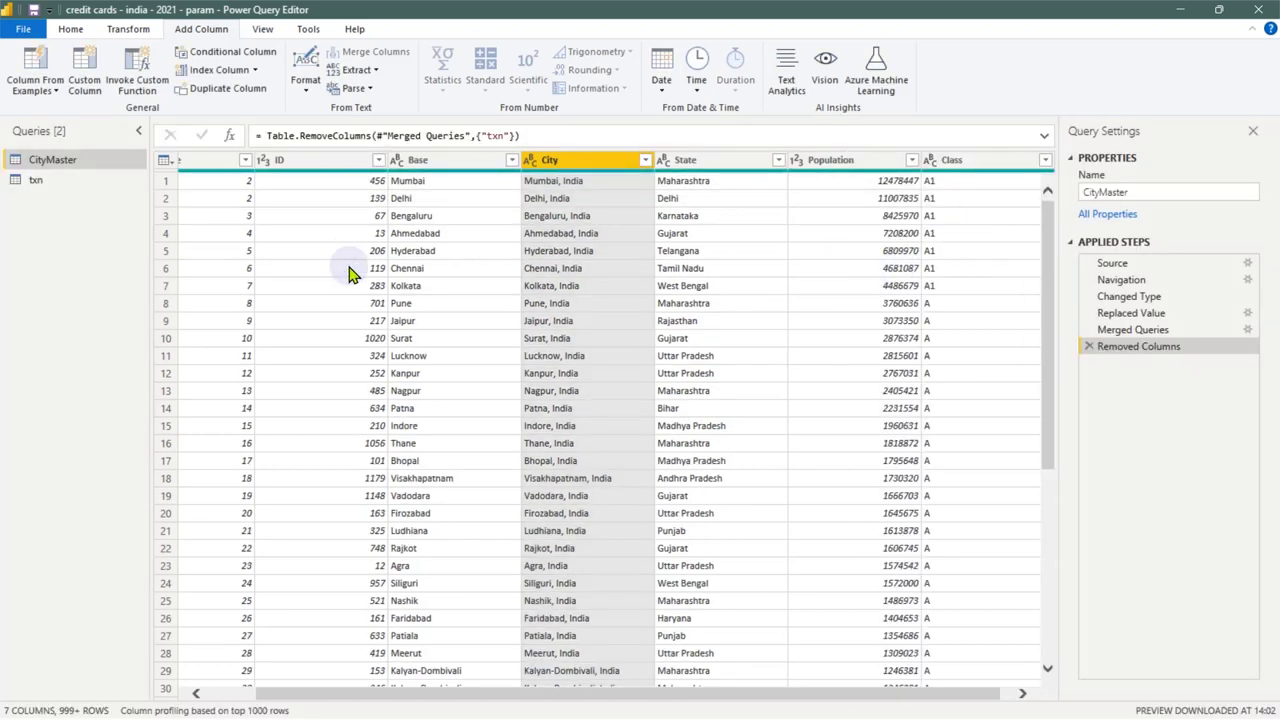
Try creating a column from examples using all columns, with samples 4mura for Mumbai and 2dehi for Delhi, and discard it
click(38, 88)
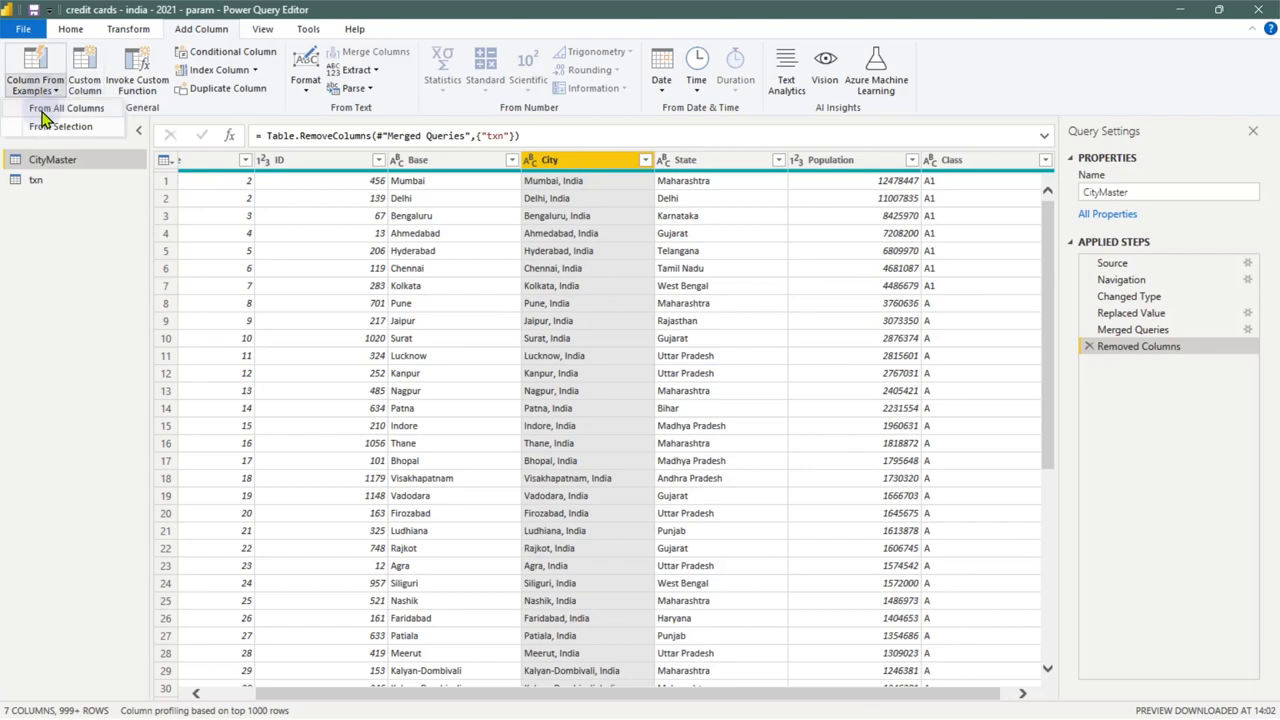
click(70, 108)
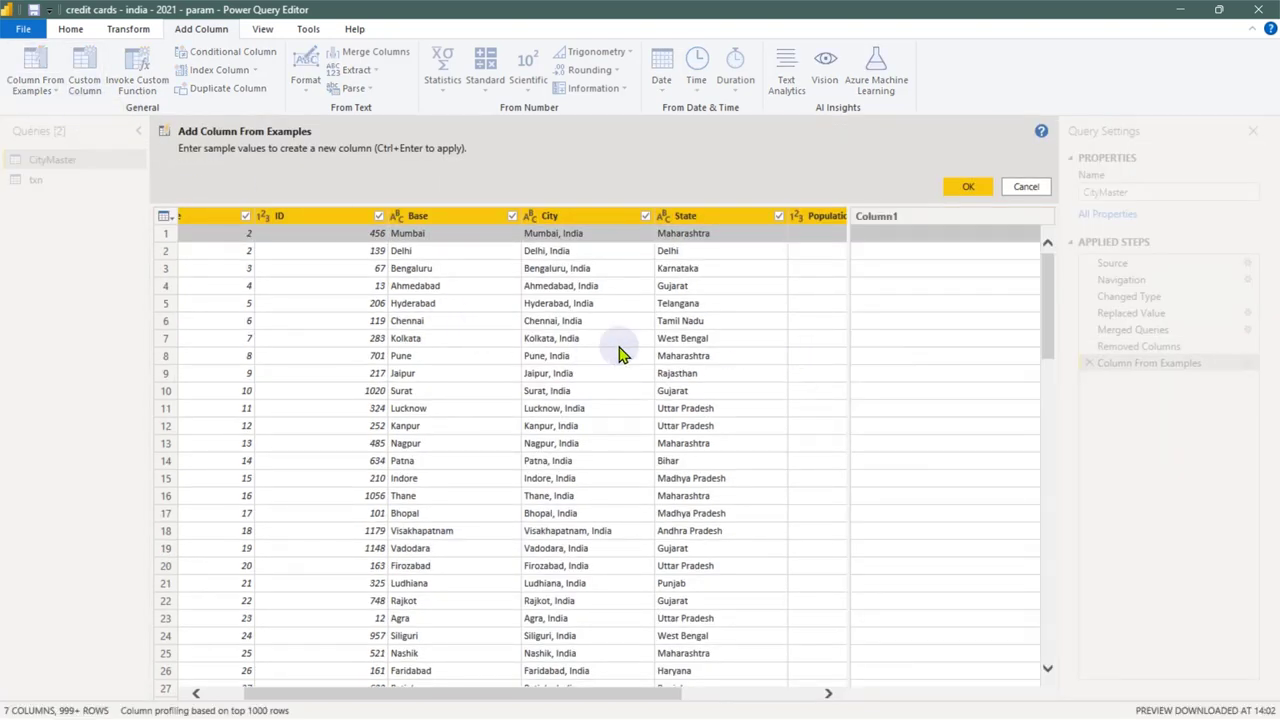
click(878, 238)
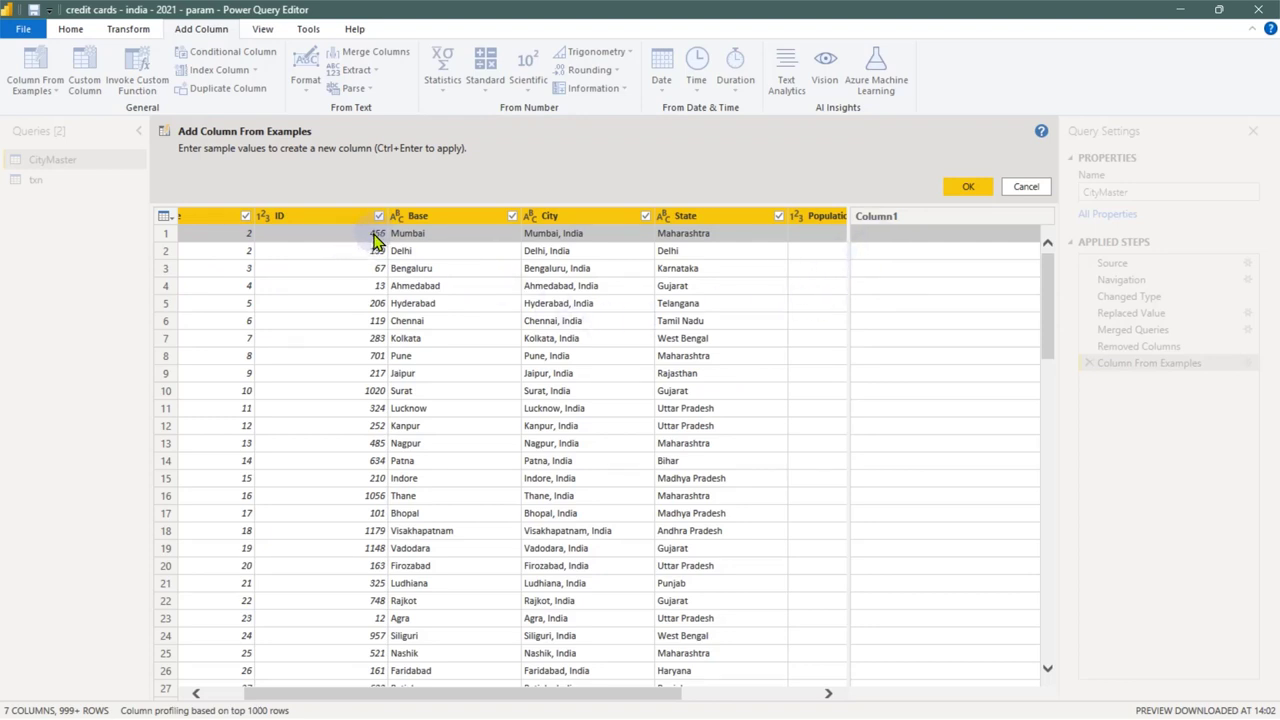
click(880, 234)
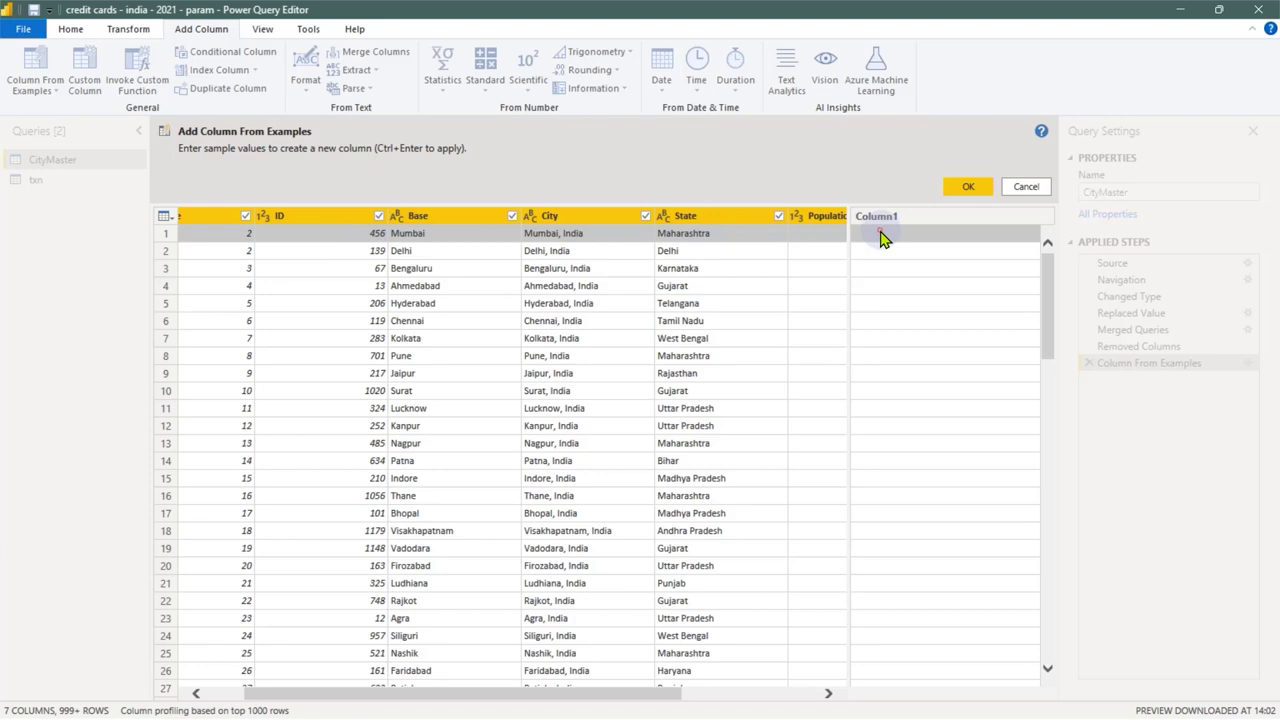
text(4)
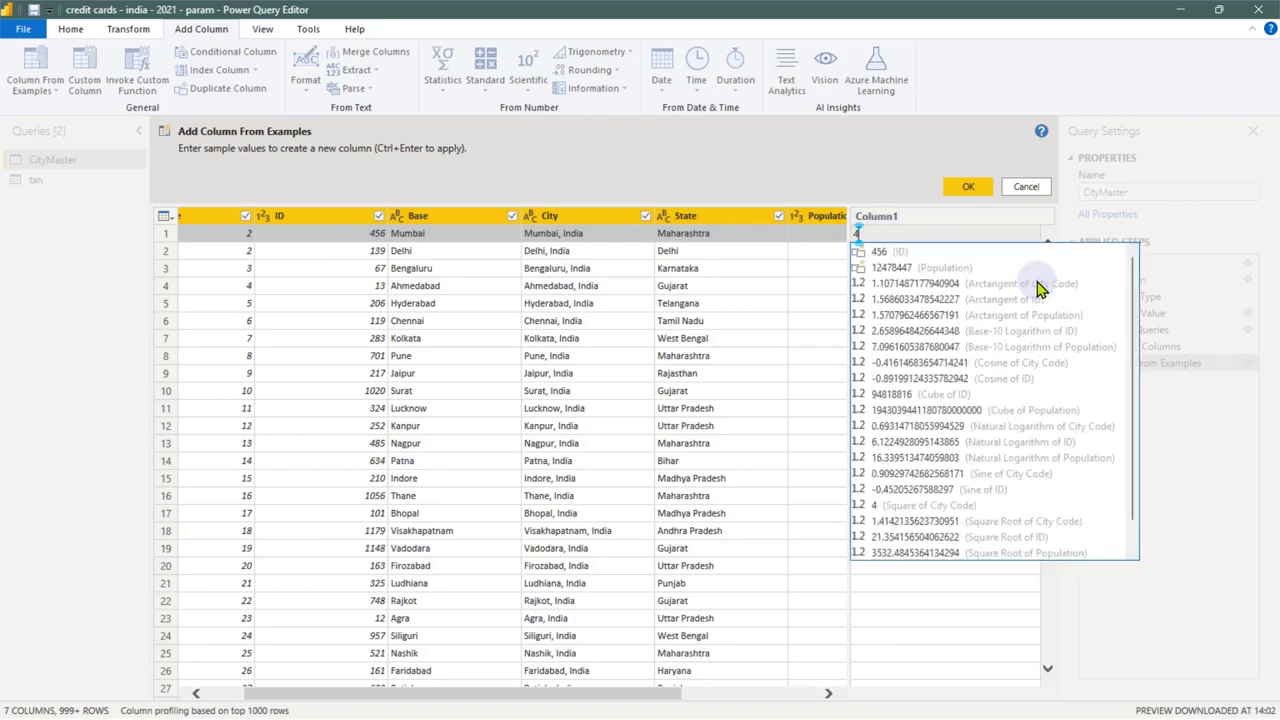
text(mu)
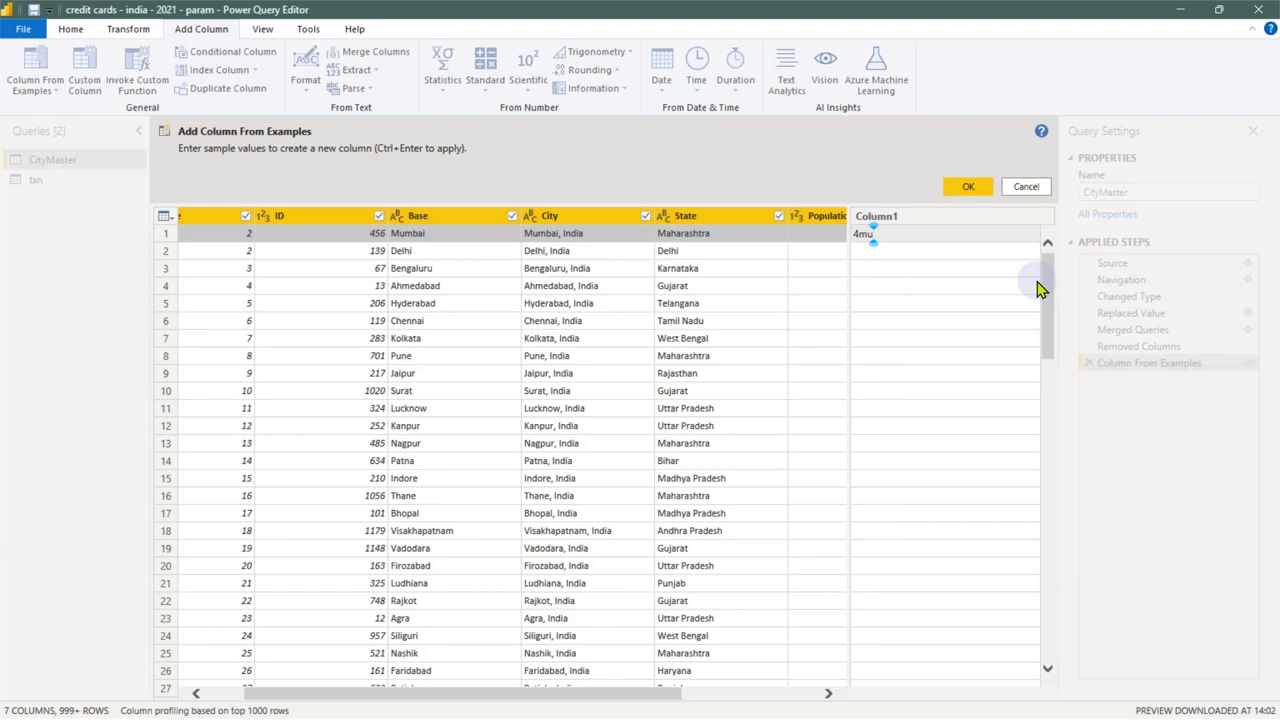
text(ra)
key(Return)
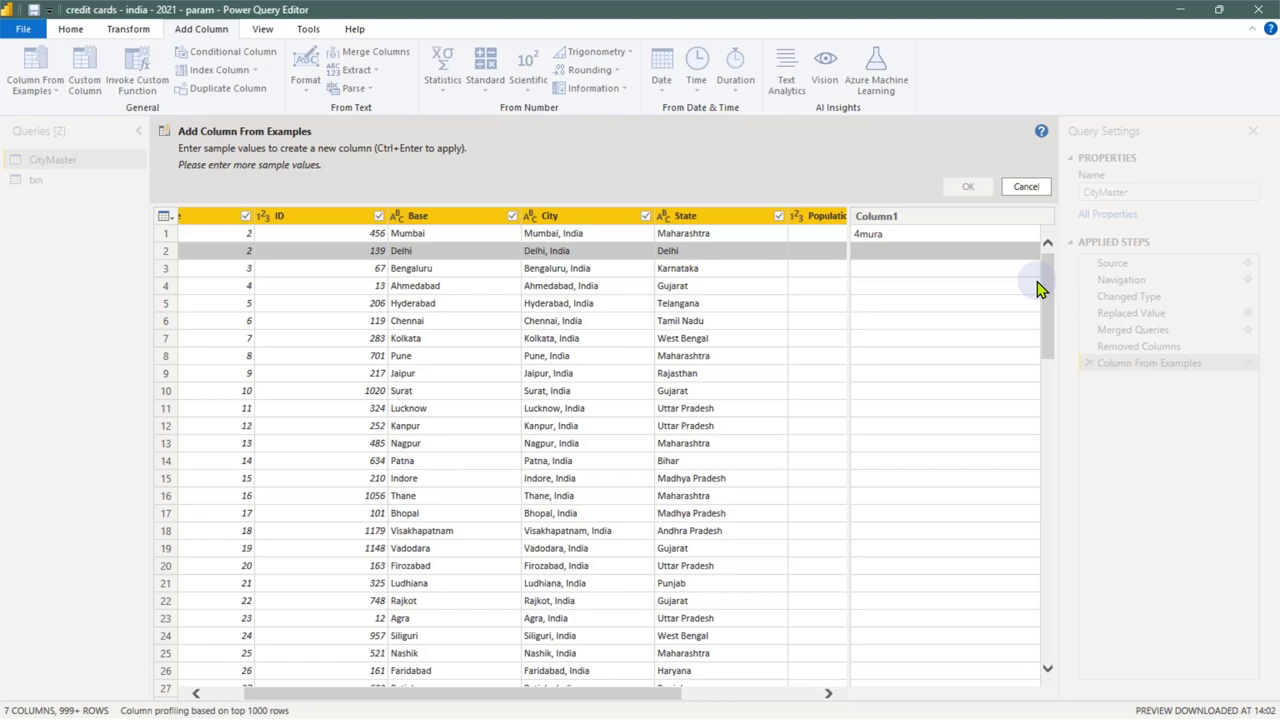
text(2)
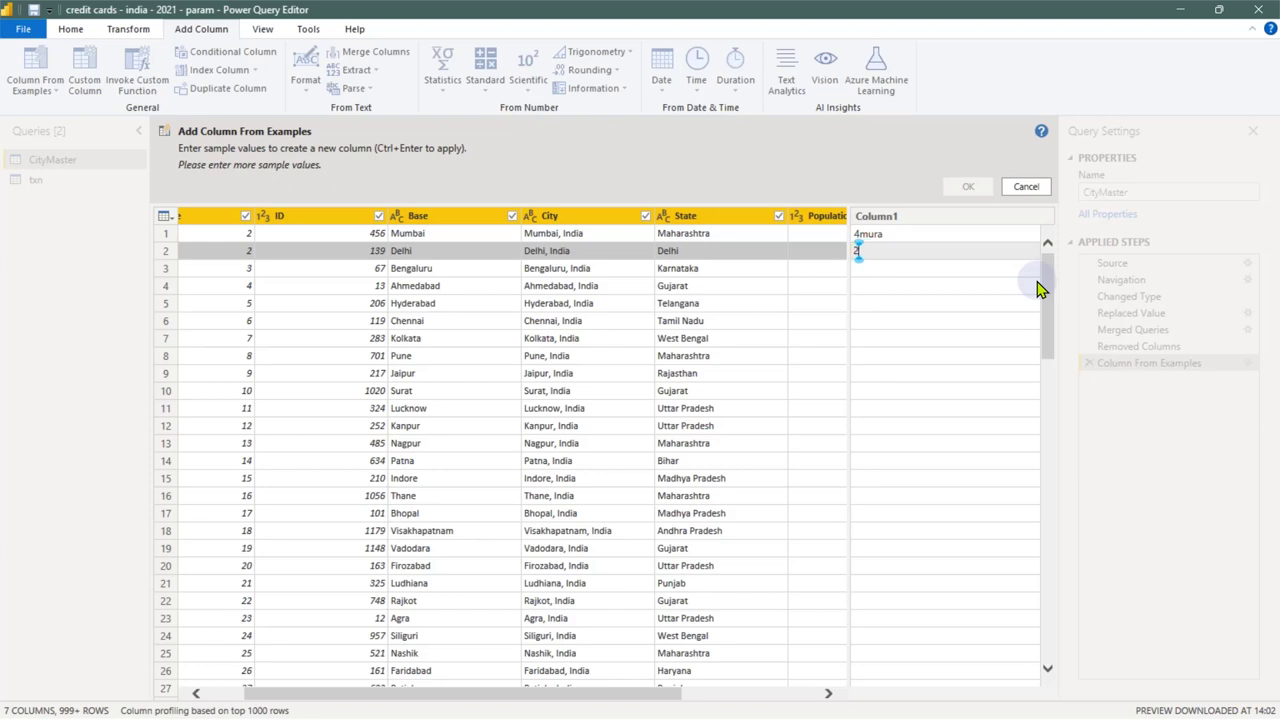
text(dehi)
key(Return)
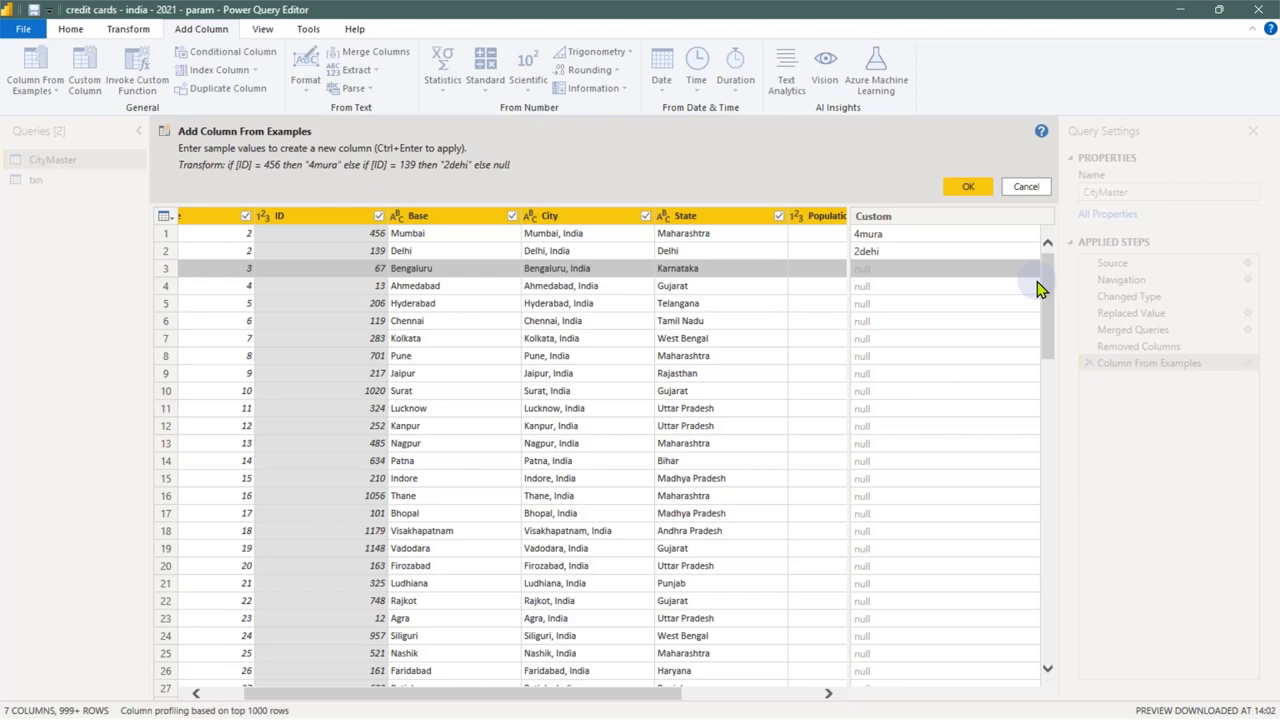
click(1020, 188)
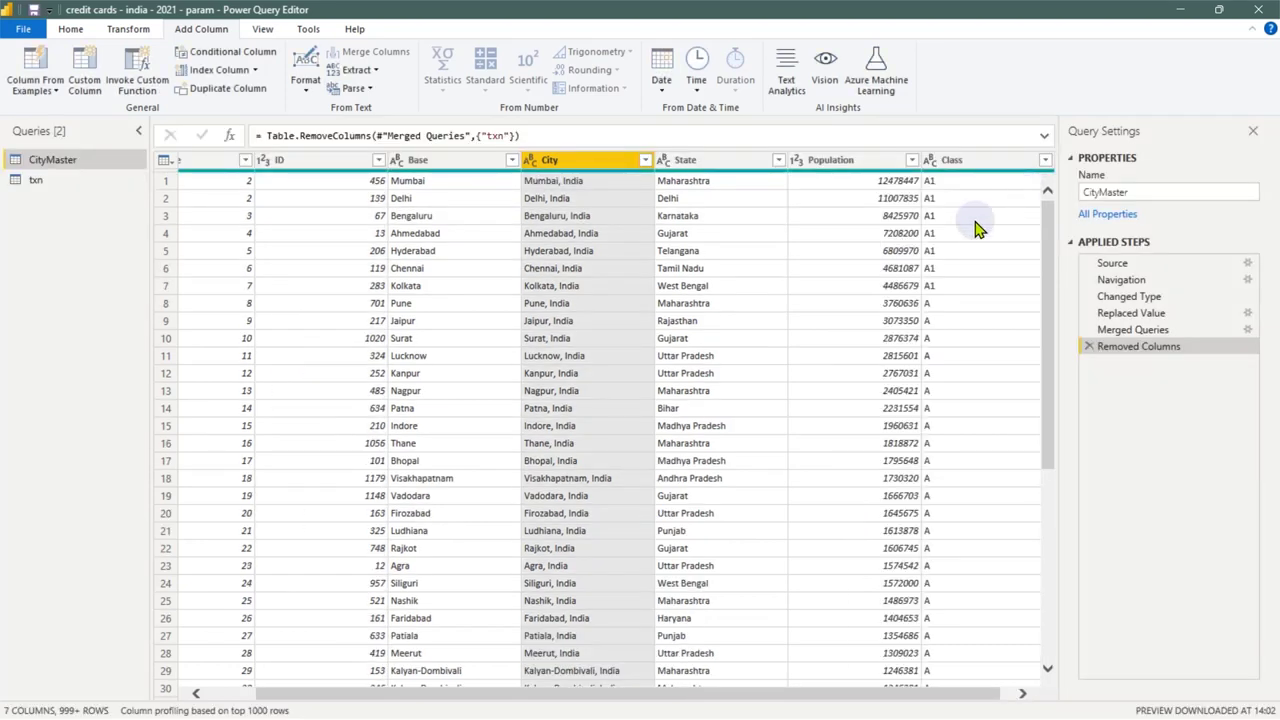
Review the suggested values for a column from examples based on all columns, and close the Power Query Editor without applying the changes
click(38, 90)
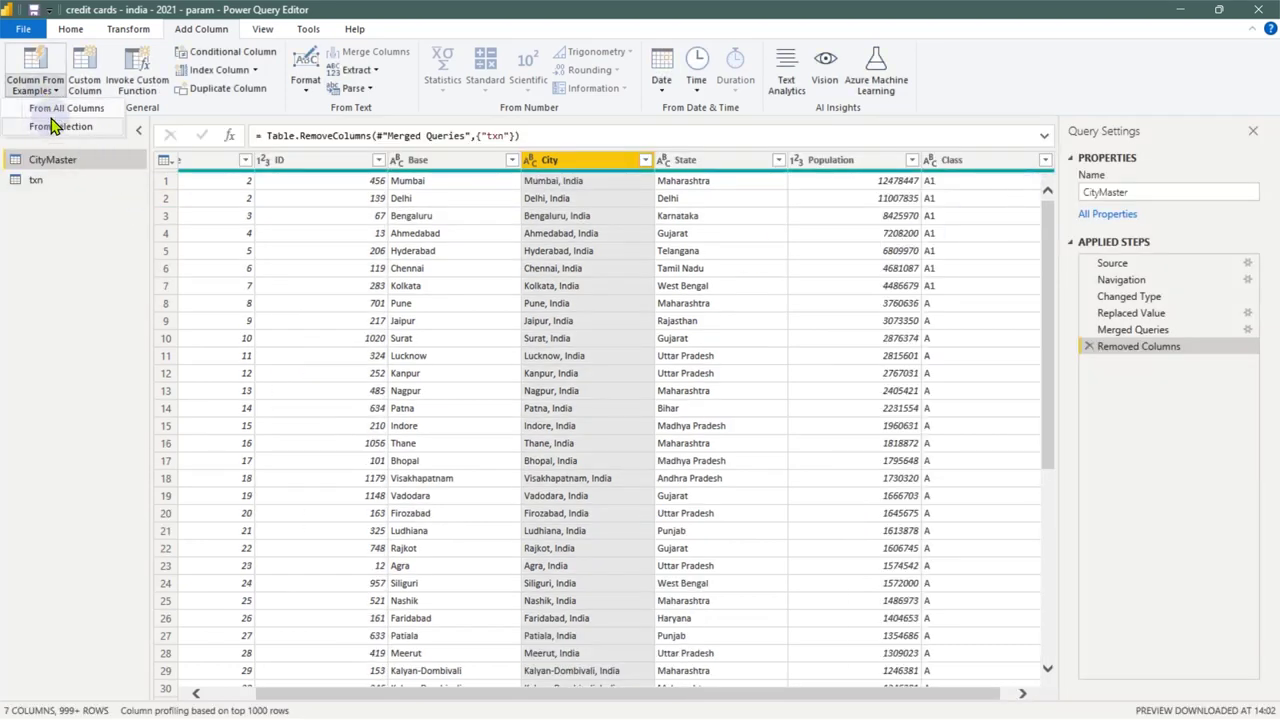
click(60, 108)
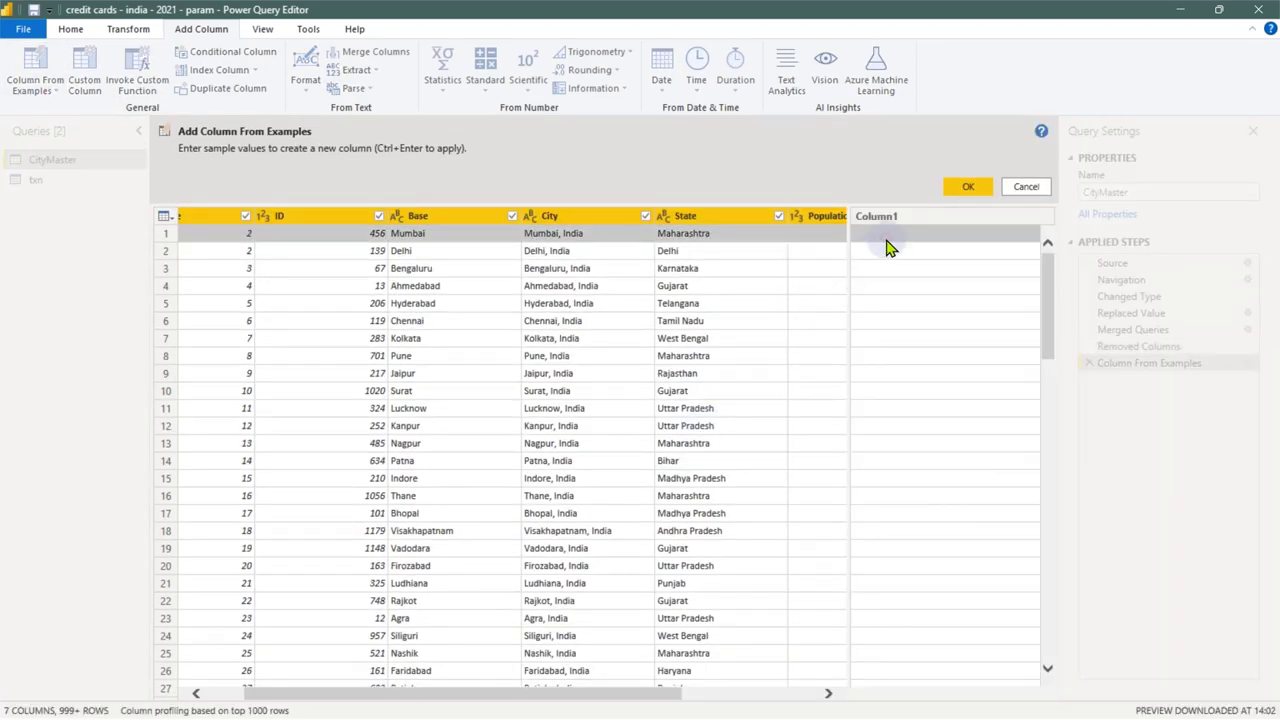
click(888, 248)
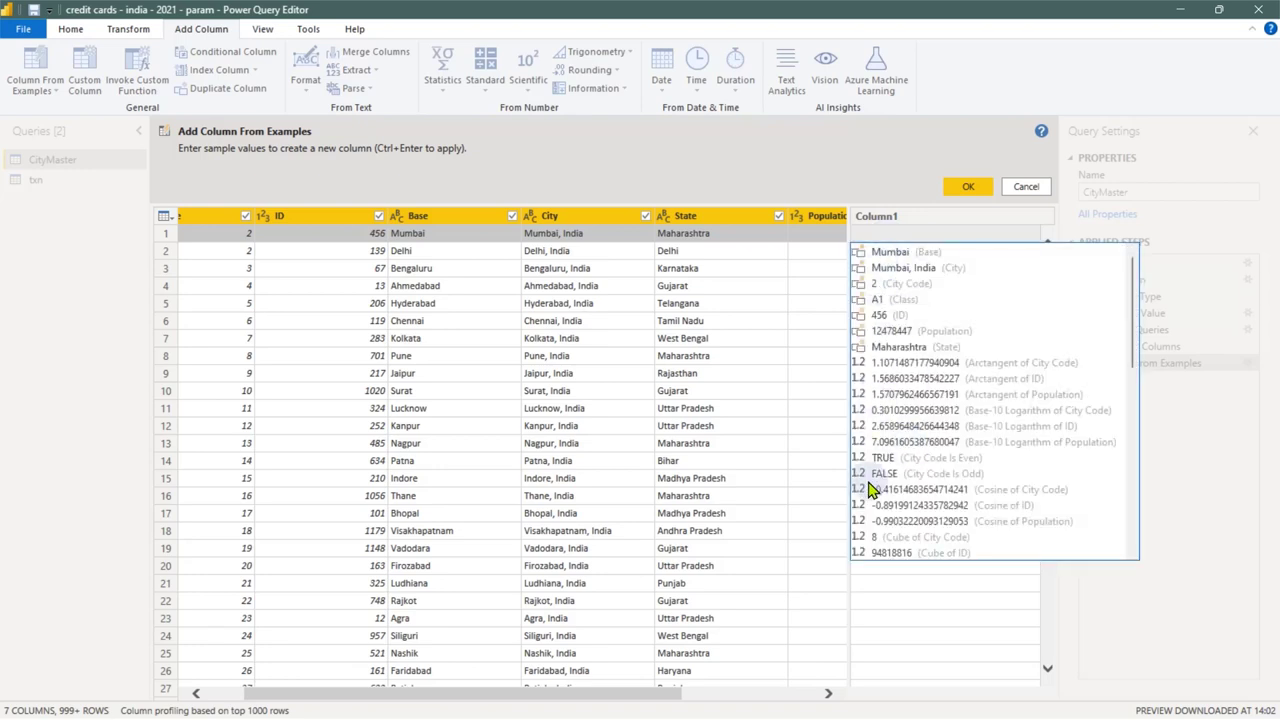
click(916, 589)
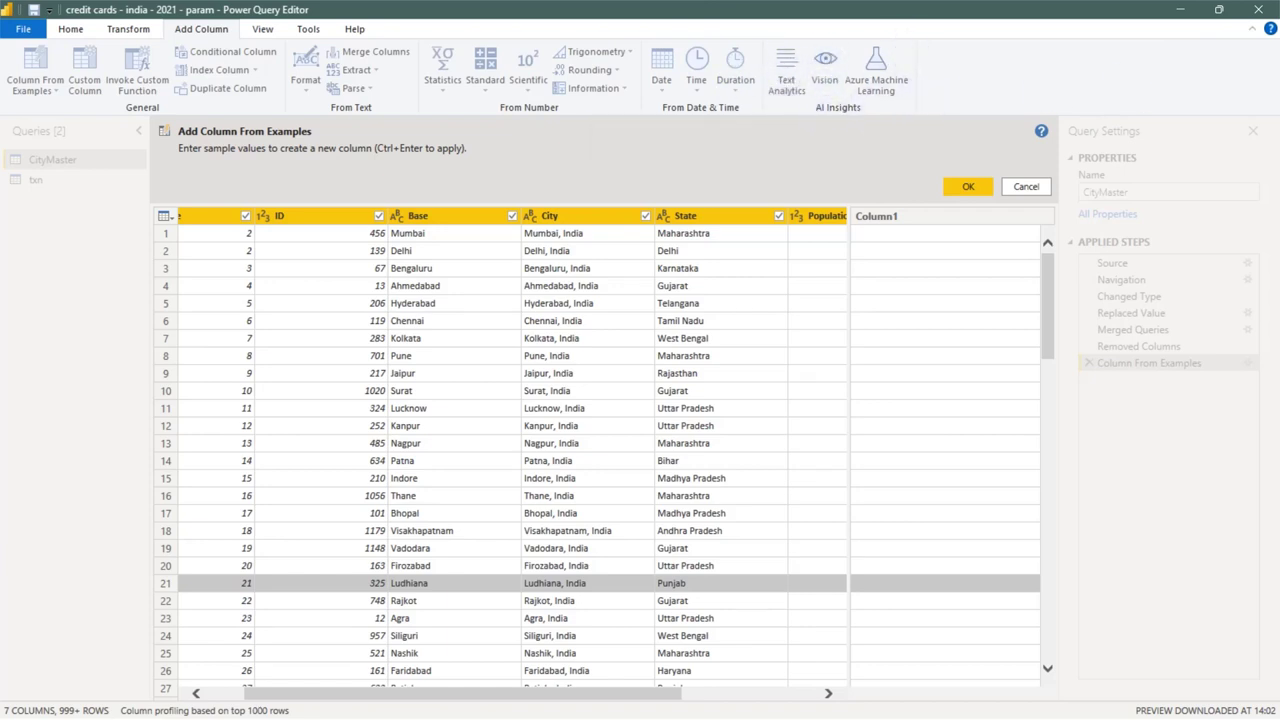
click(1258, 9)
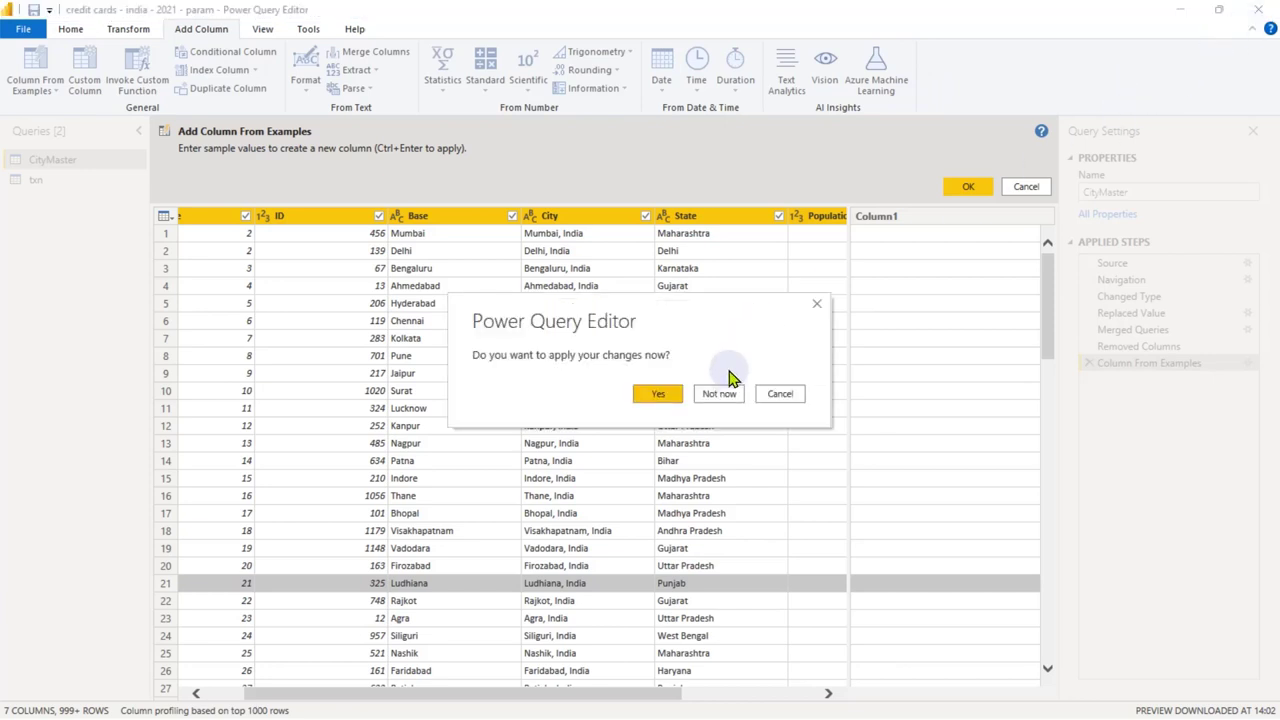
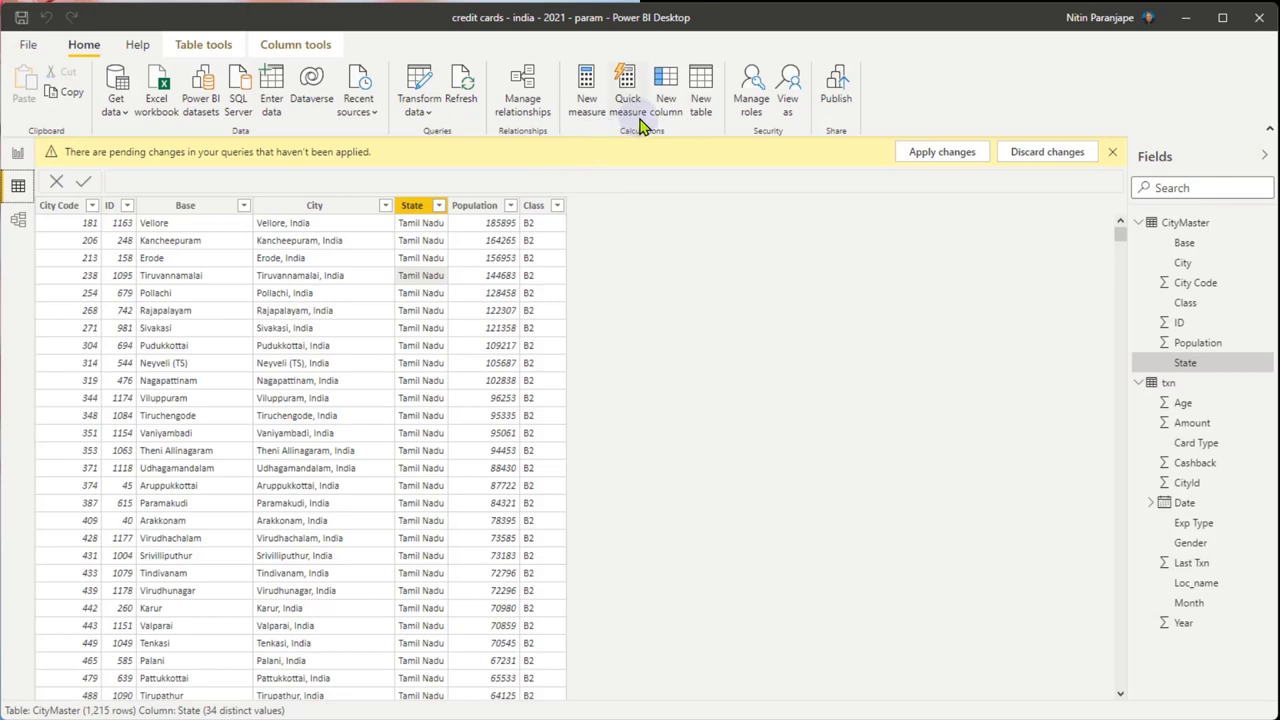
Create a row-level security role named Mumbai
click(750, 104)
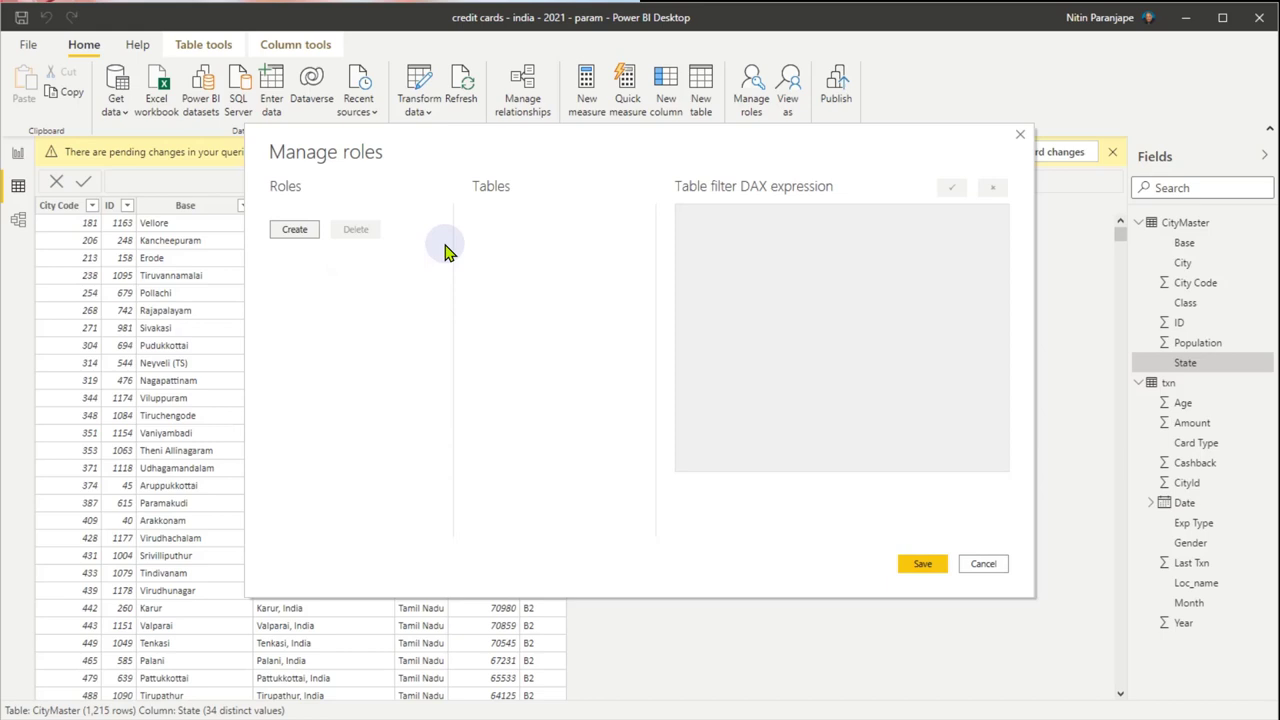
key(Escape)
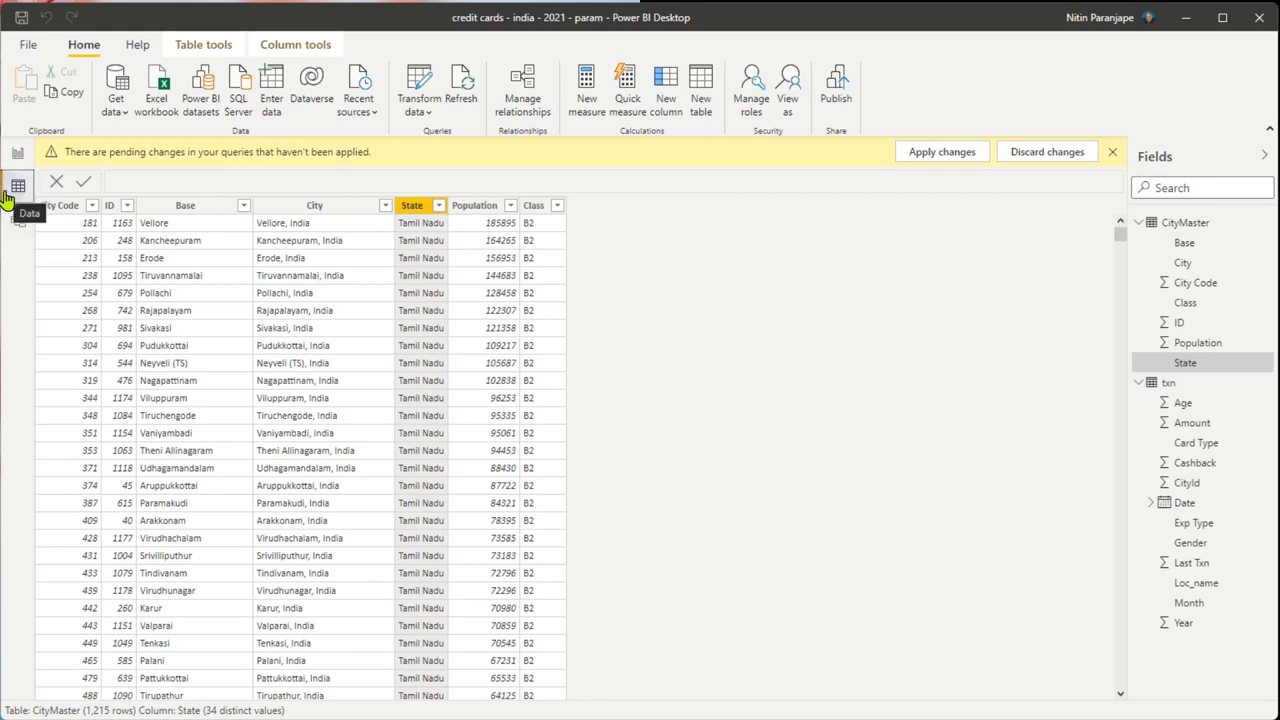
click(760, 98)
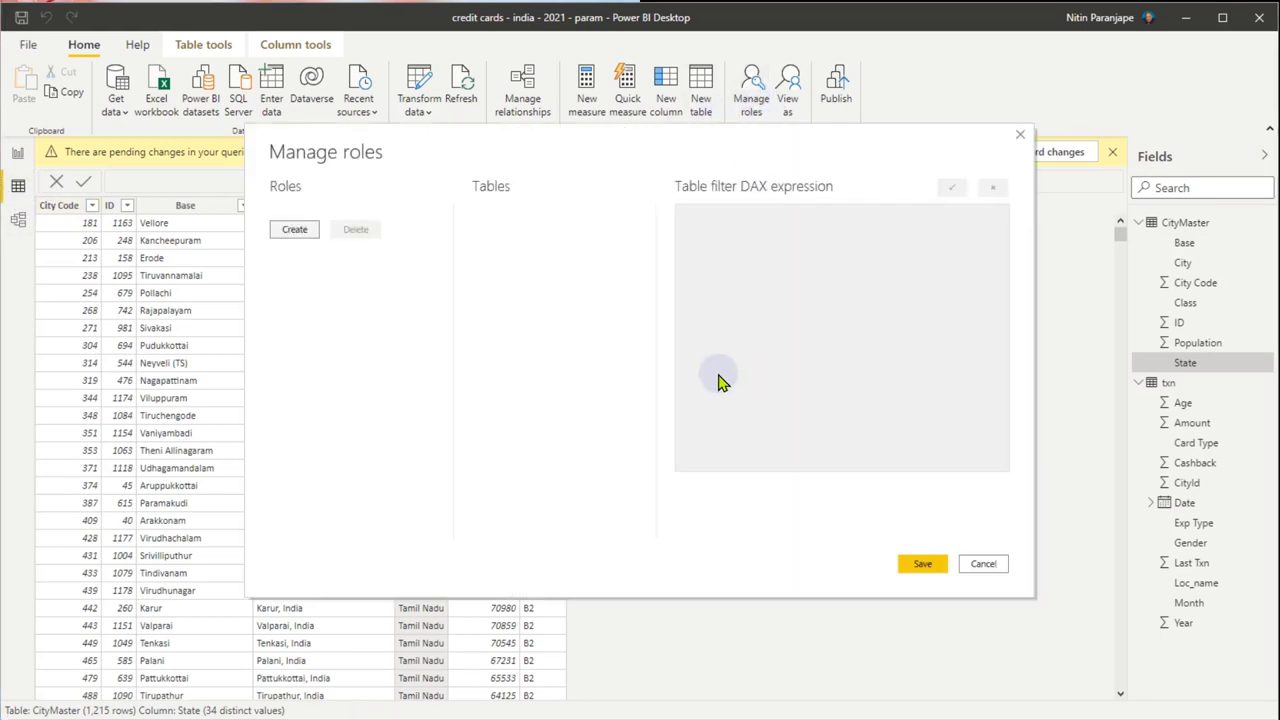
click(294, 229)
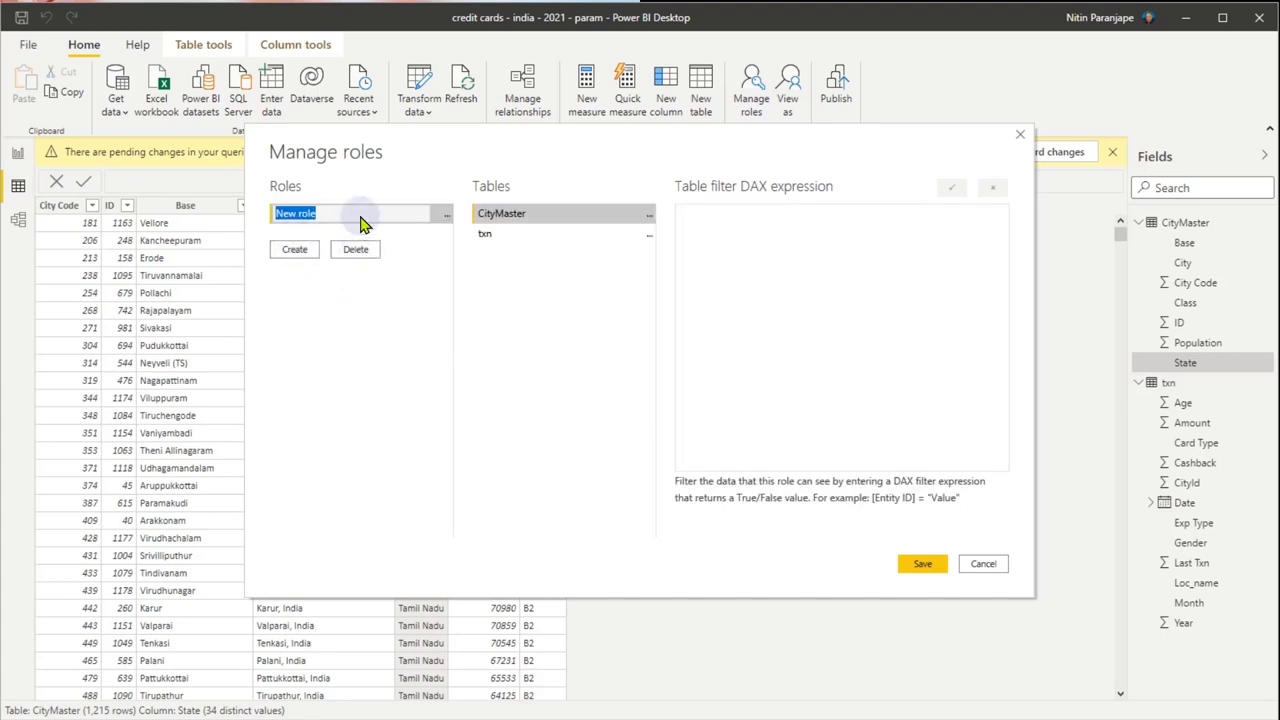
text(Mum)
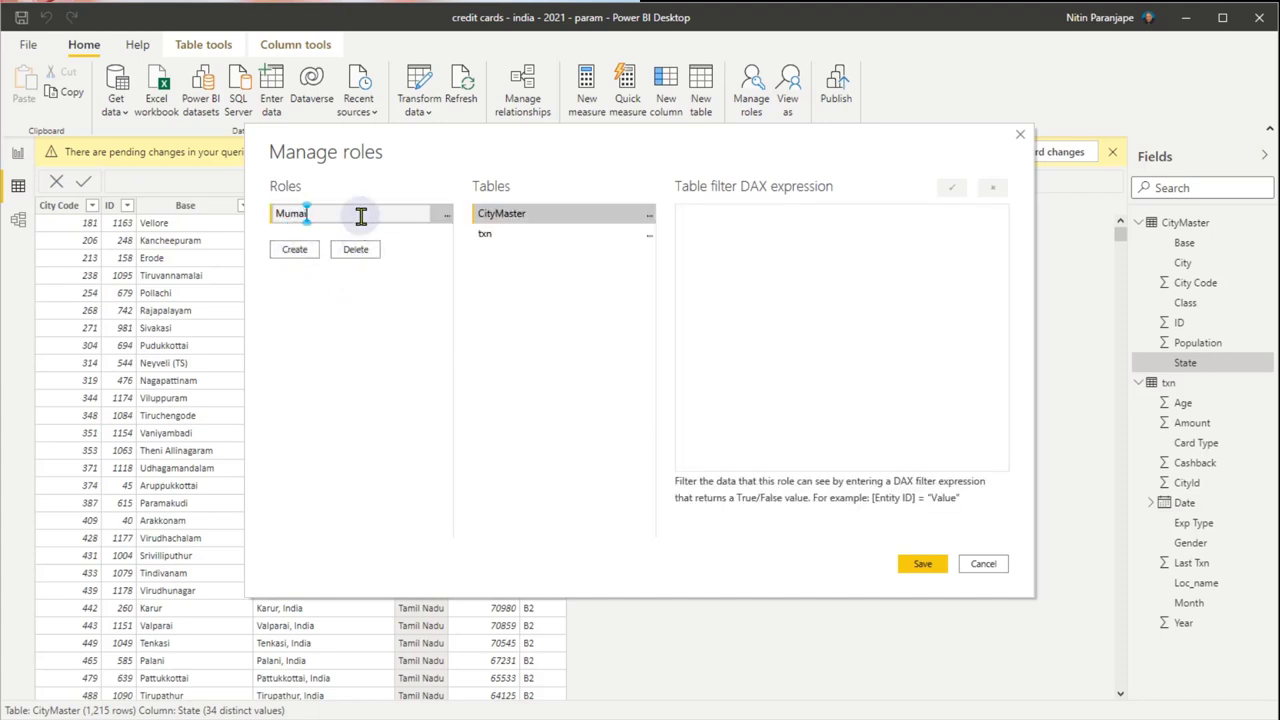
text(bai)
Add the filter [City] = "Mumbai" on the CityMaster table for the Mumbai role, and save the role
click(530, 220)
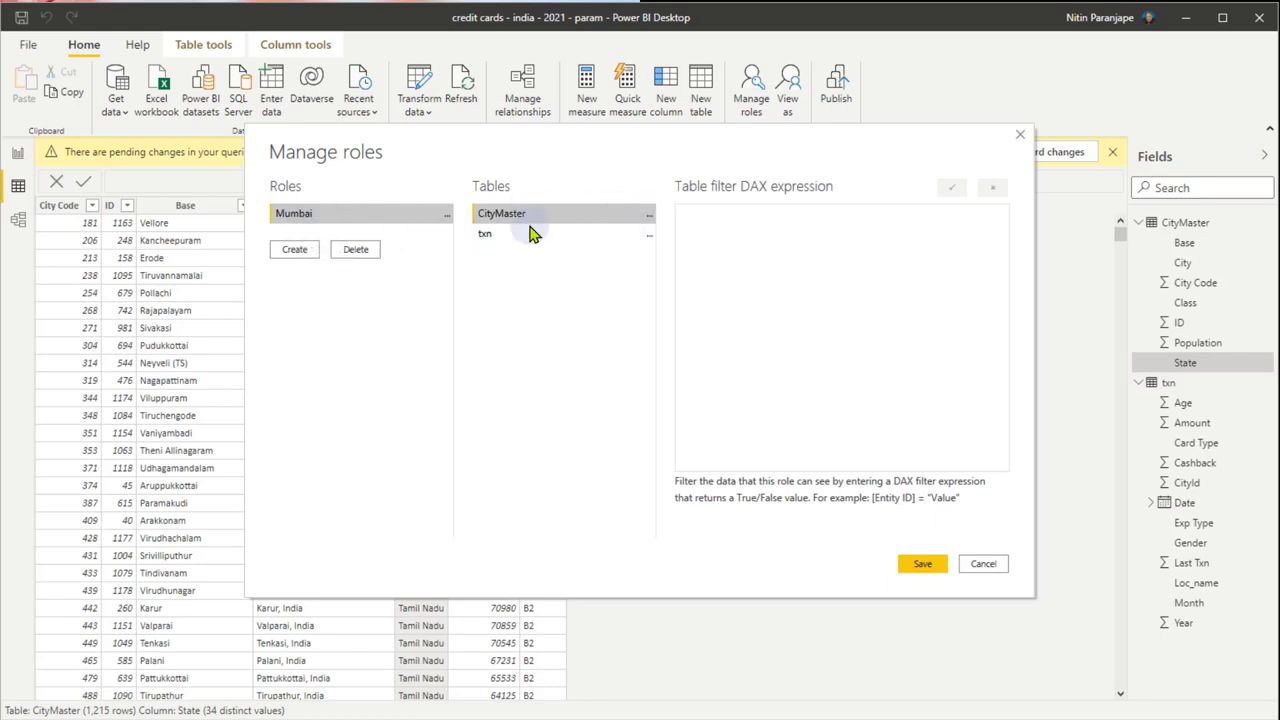
click(650, 217)
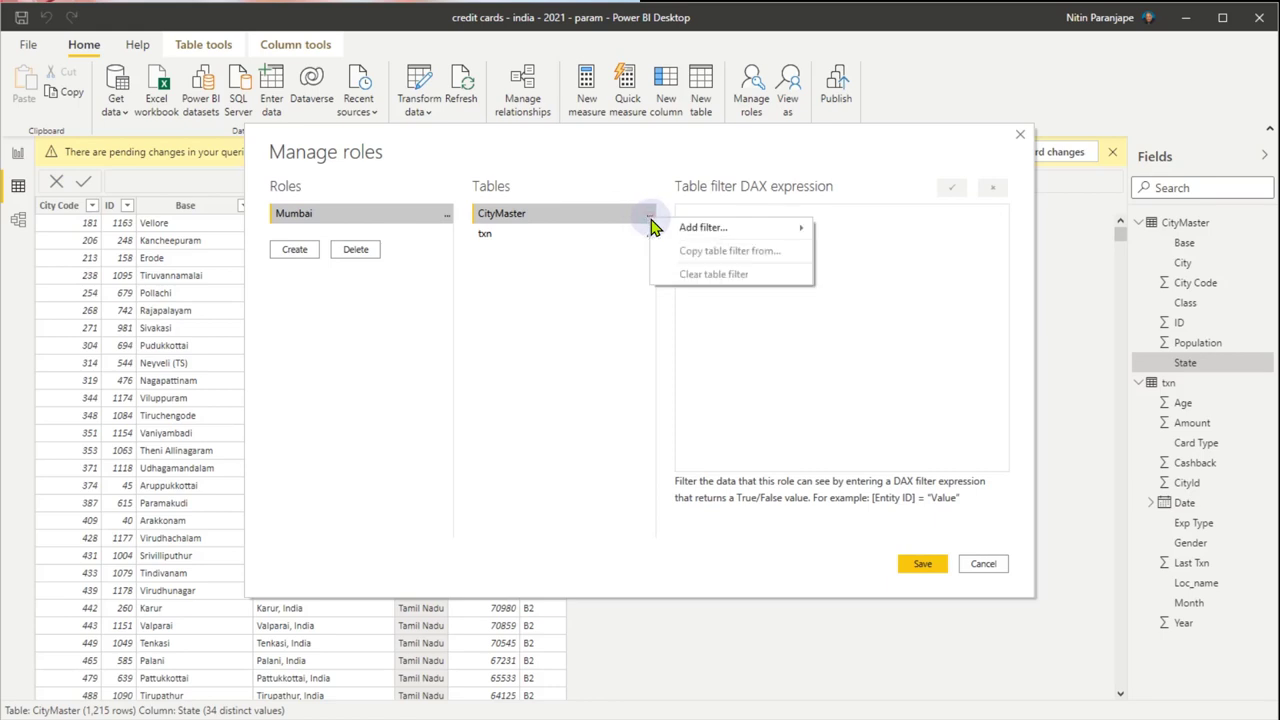
mouse_move(692, 232)
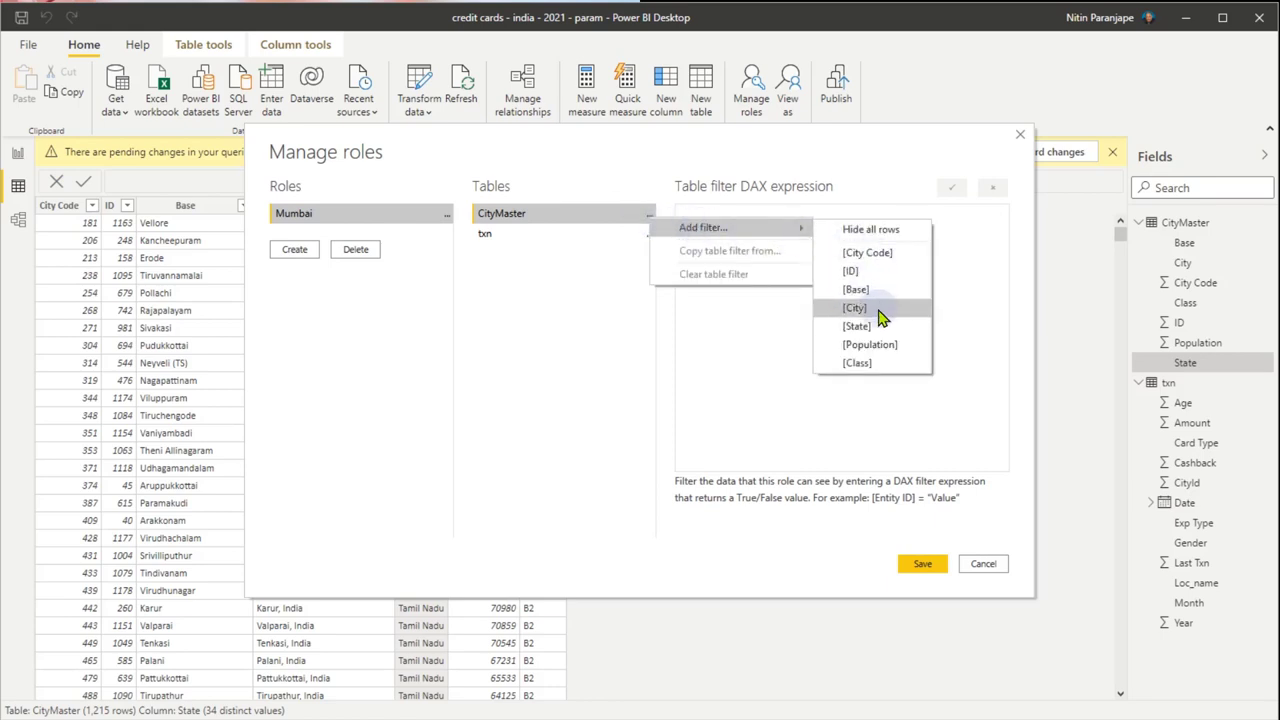
click(852, 310)
double_click(753, 221)
text(Mumb)
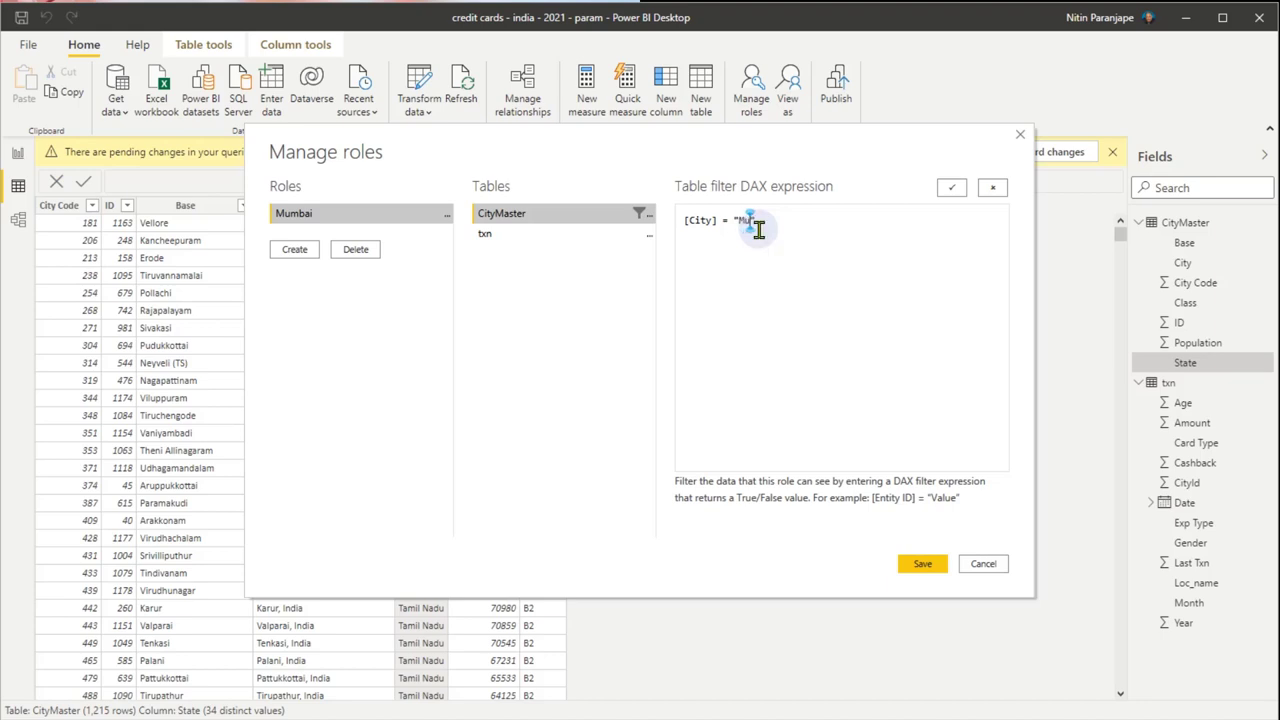
text(ai)
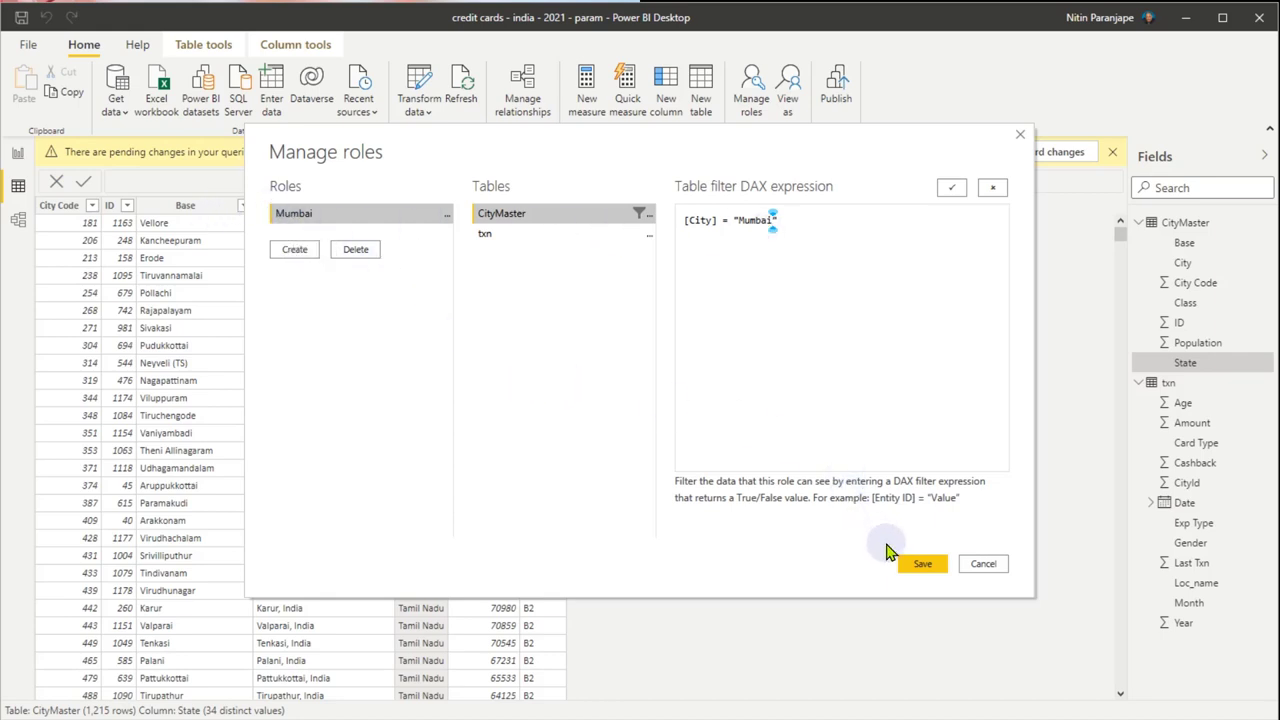
click(922, 566)
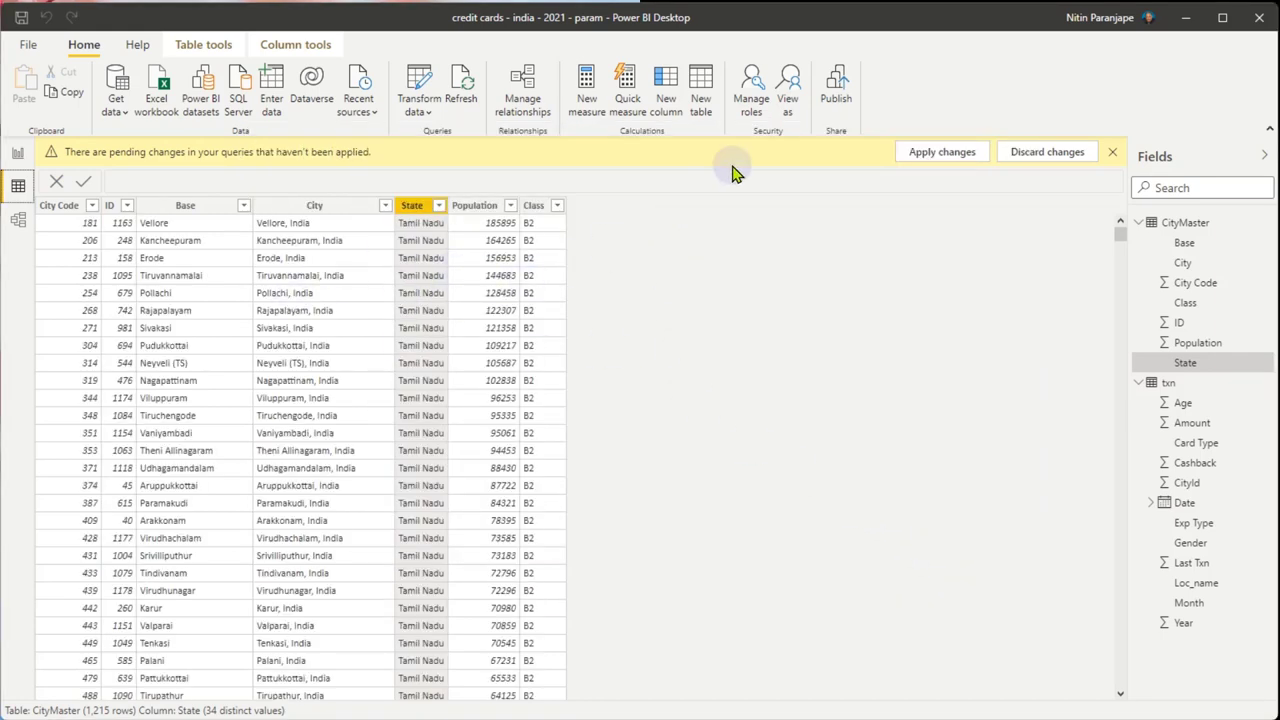
View the CityMaster data as the Mumbai role to test its row filter
click(788, 90)
click(506, 309)
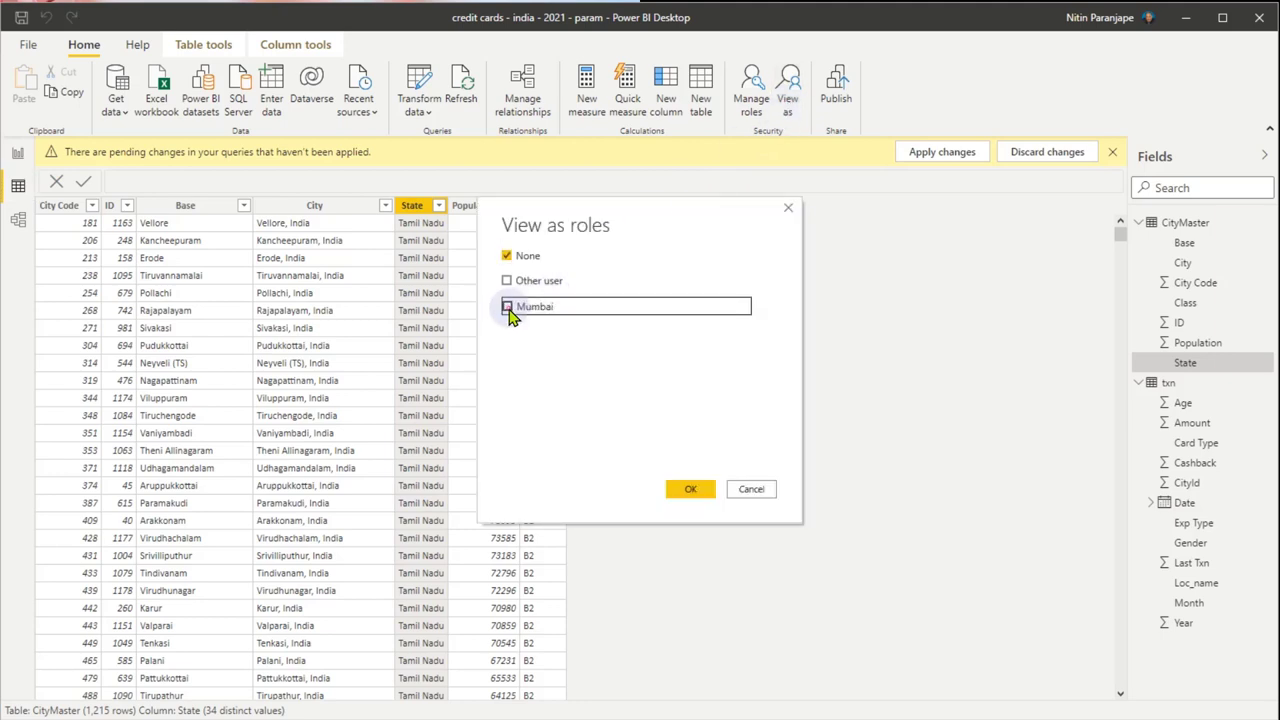
click(688, 488)
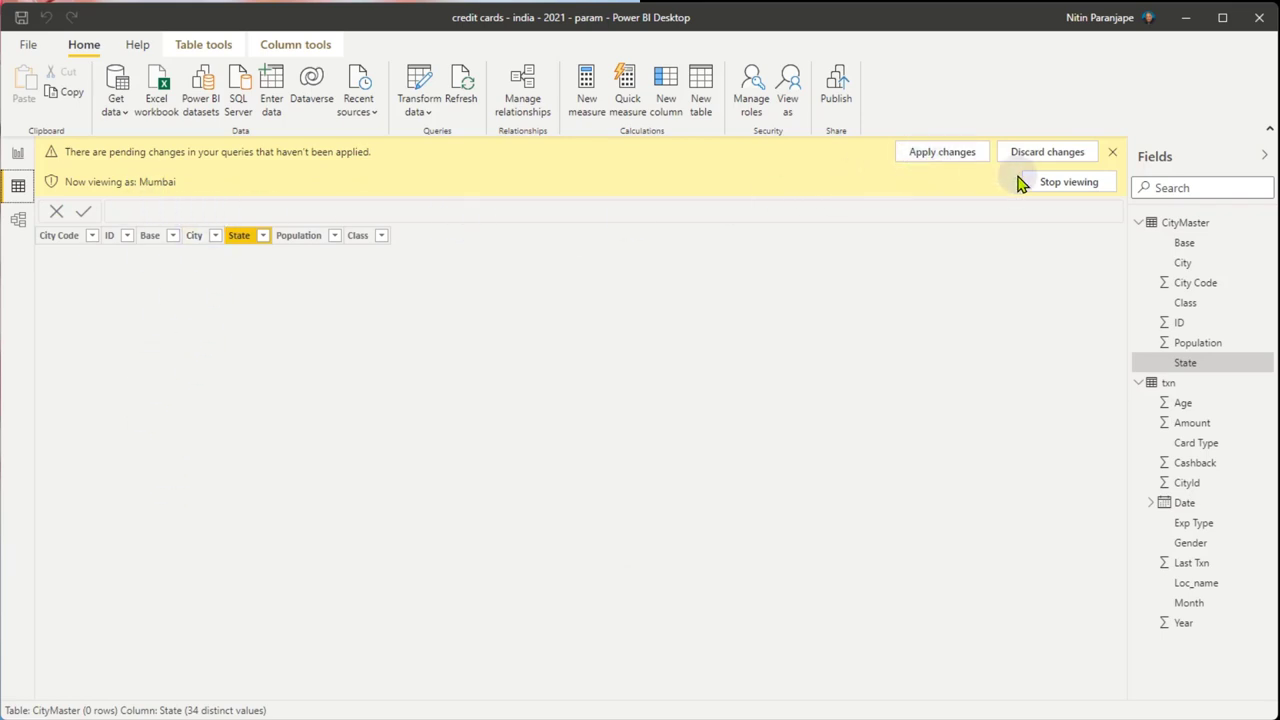
Switch to the Power BI service and review the settings of the certified Credit Card Transactions dataset in the 2020 workspace
click(17, 155)
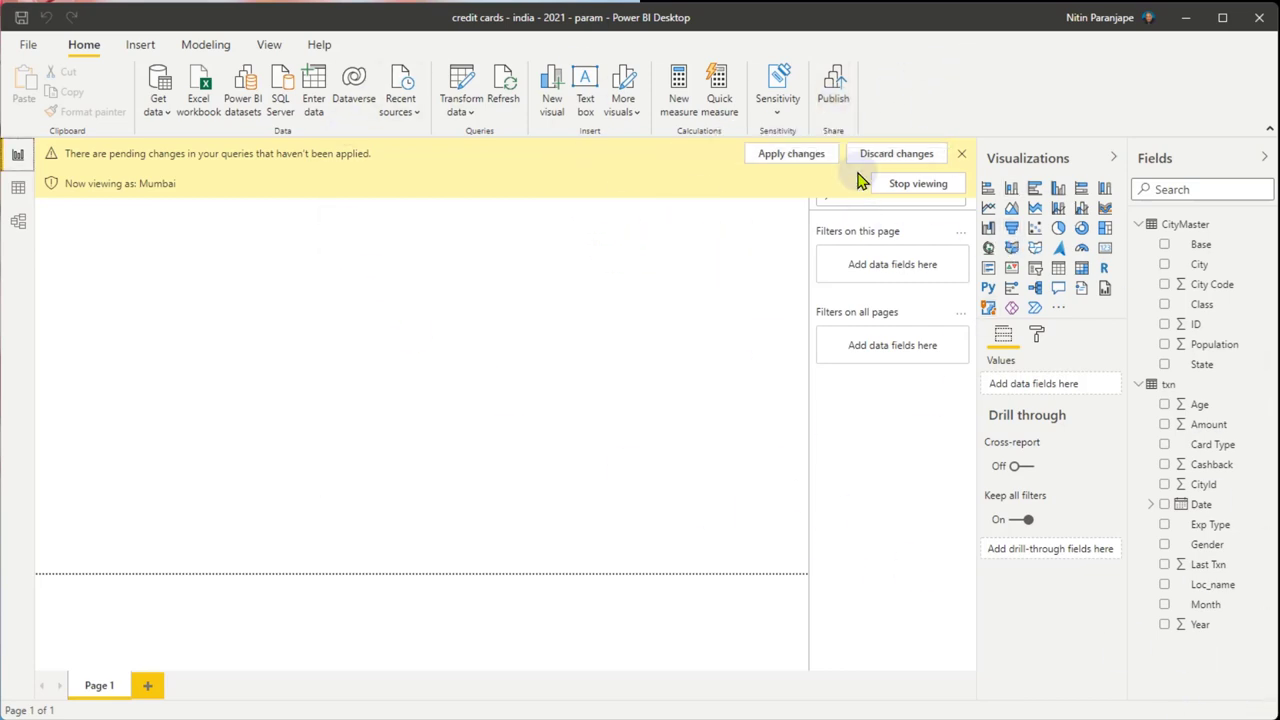
key(alt+Tab)
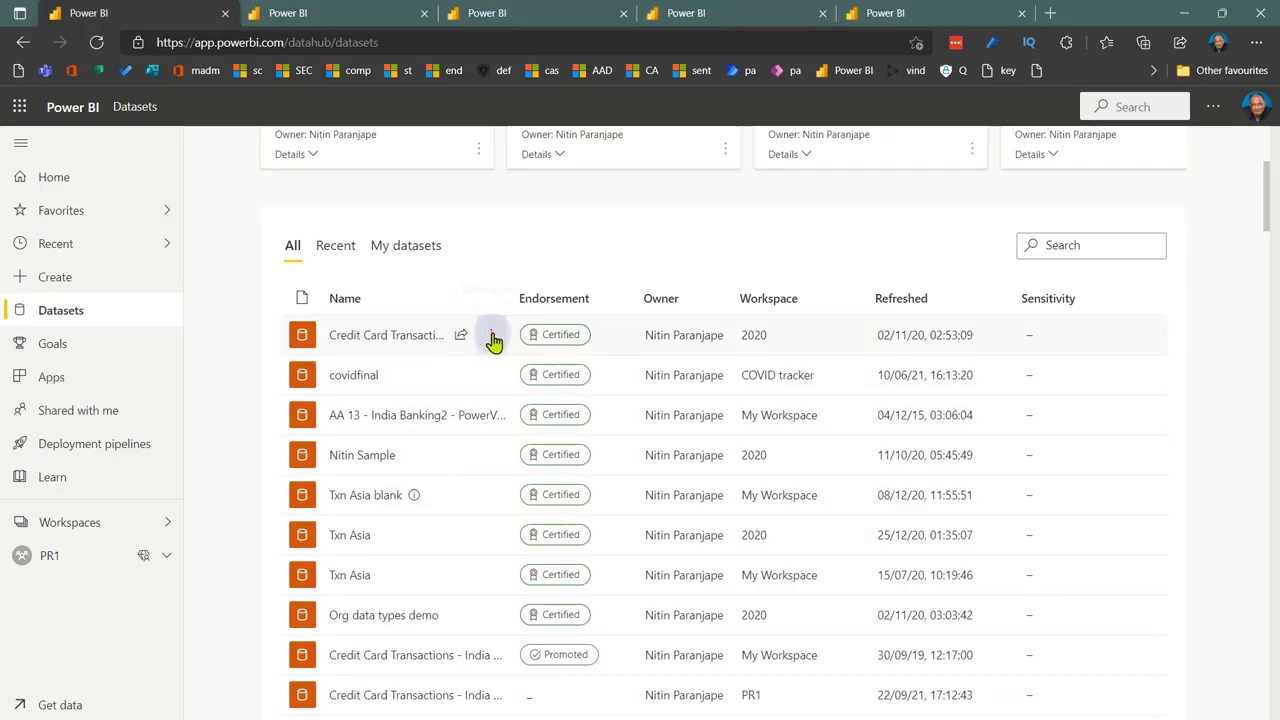
click(491, 336)
click(527, 462)
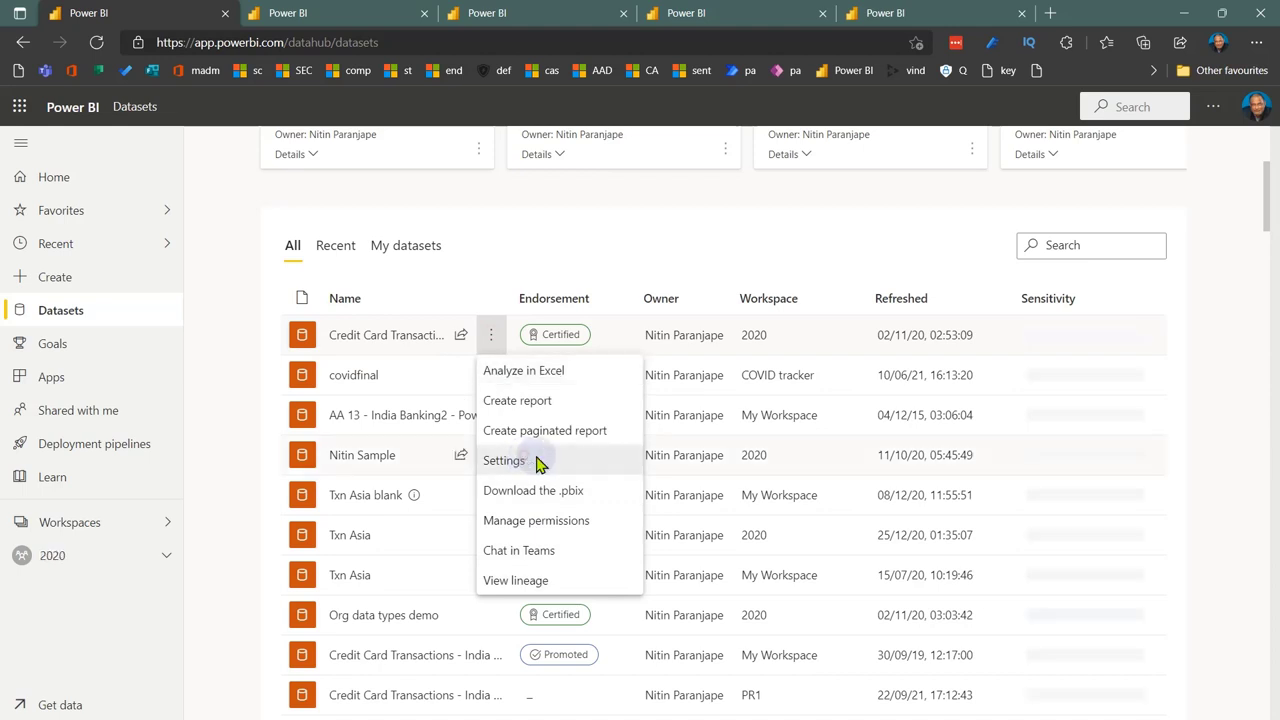
scroll(750, 488, down, 3)
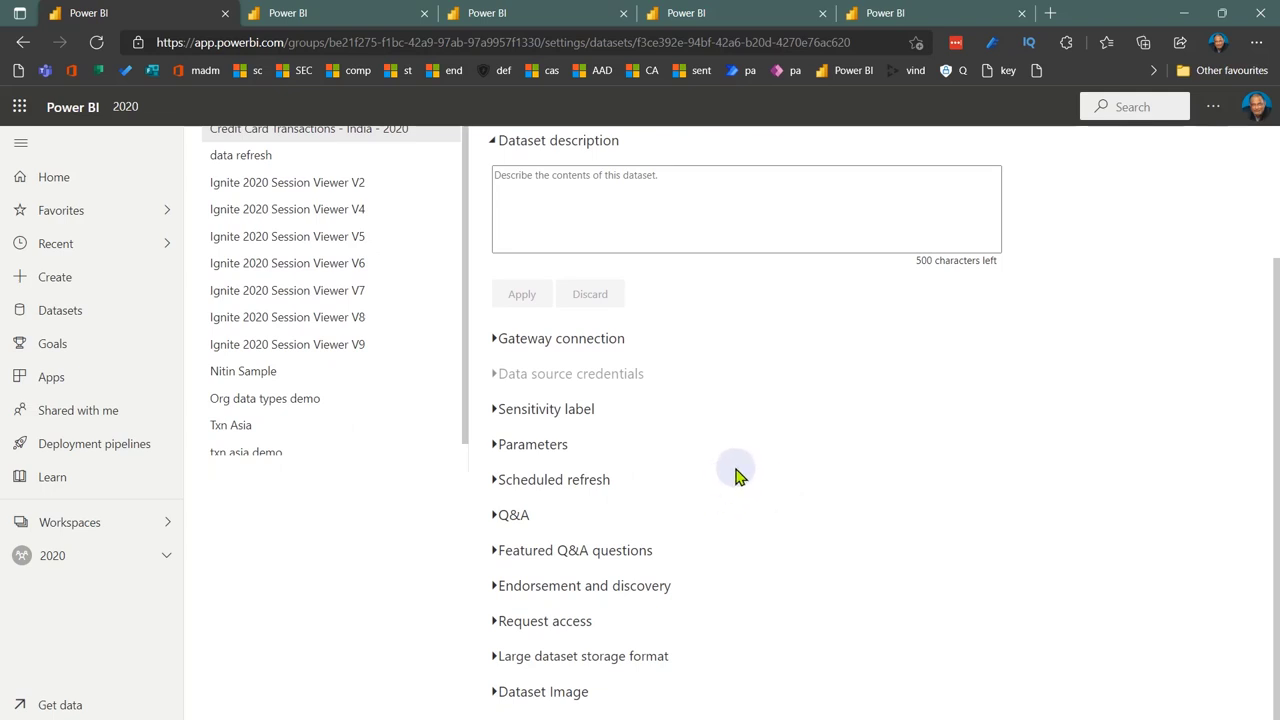
scroll(737, 476, up, 3)
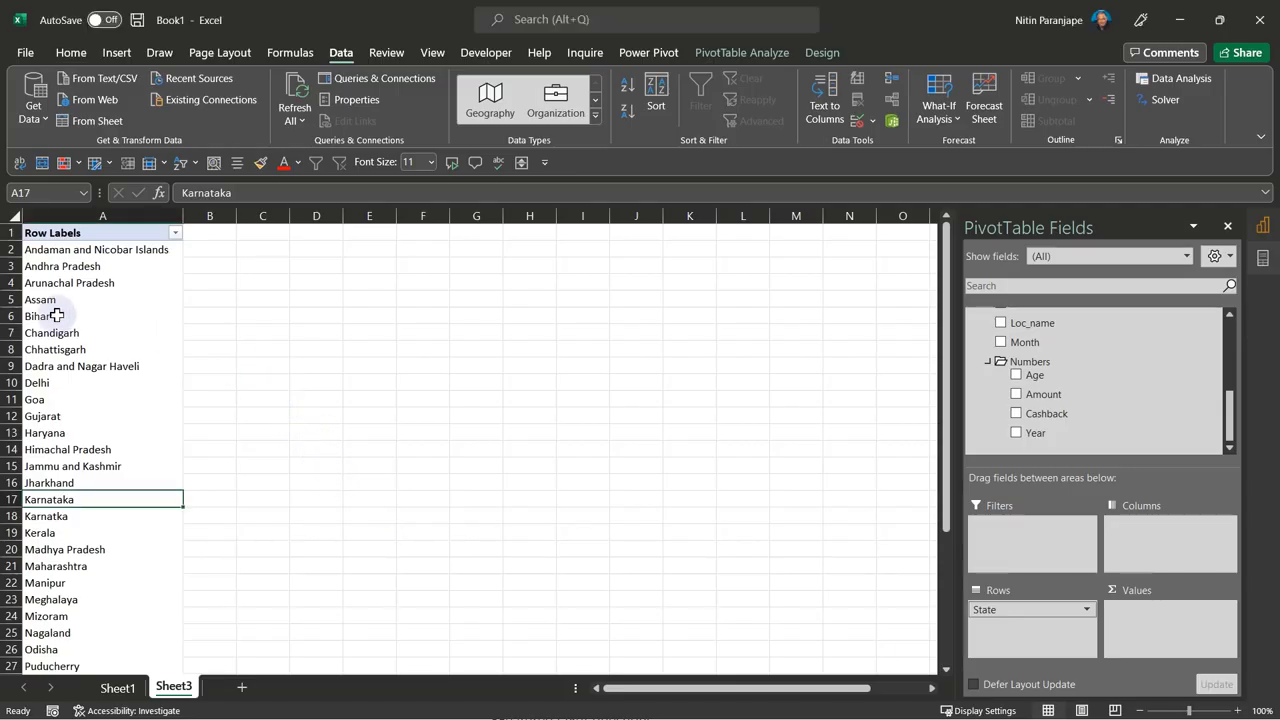
click(56, 312)
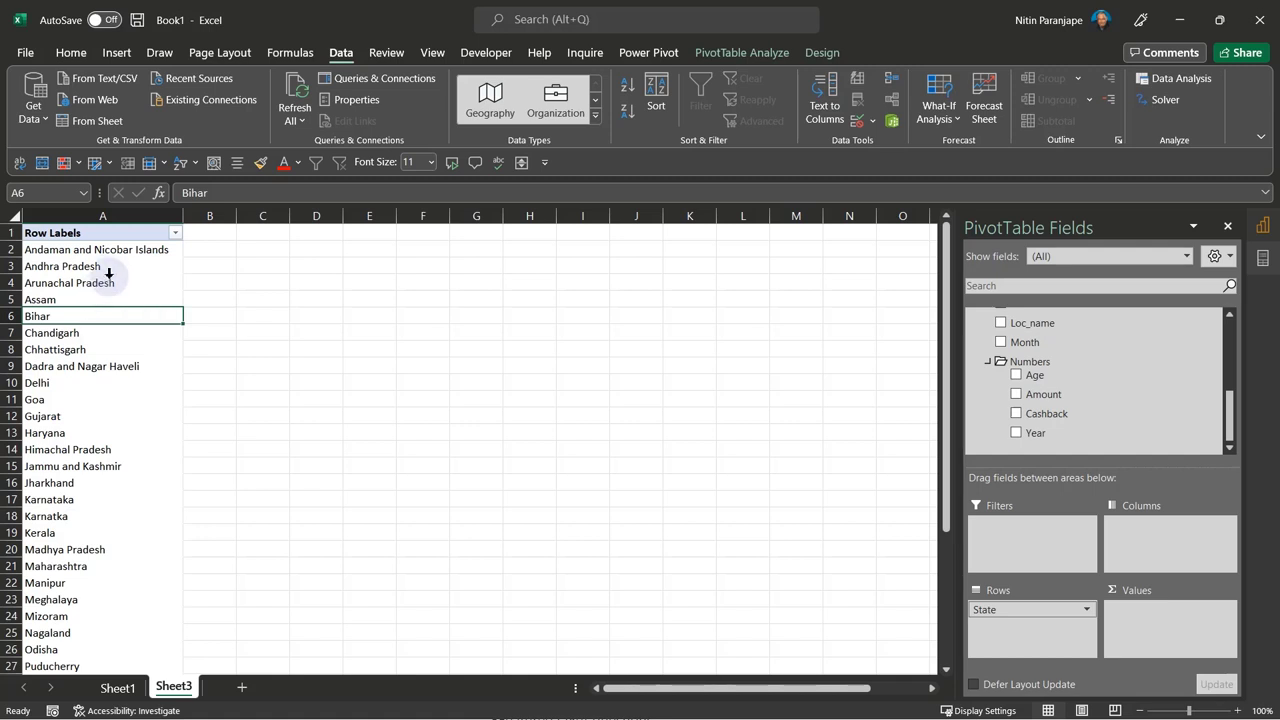
click(108, 282)
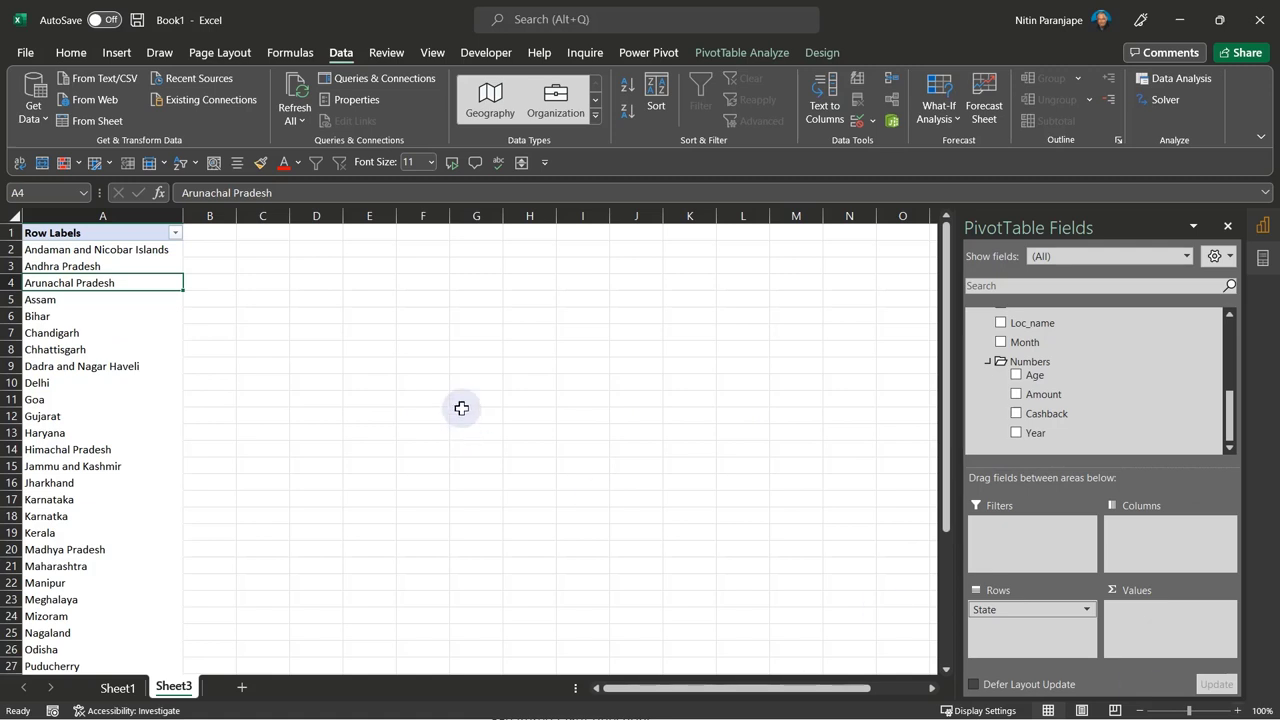
click(125, 502)
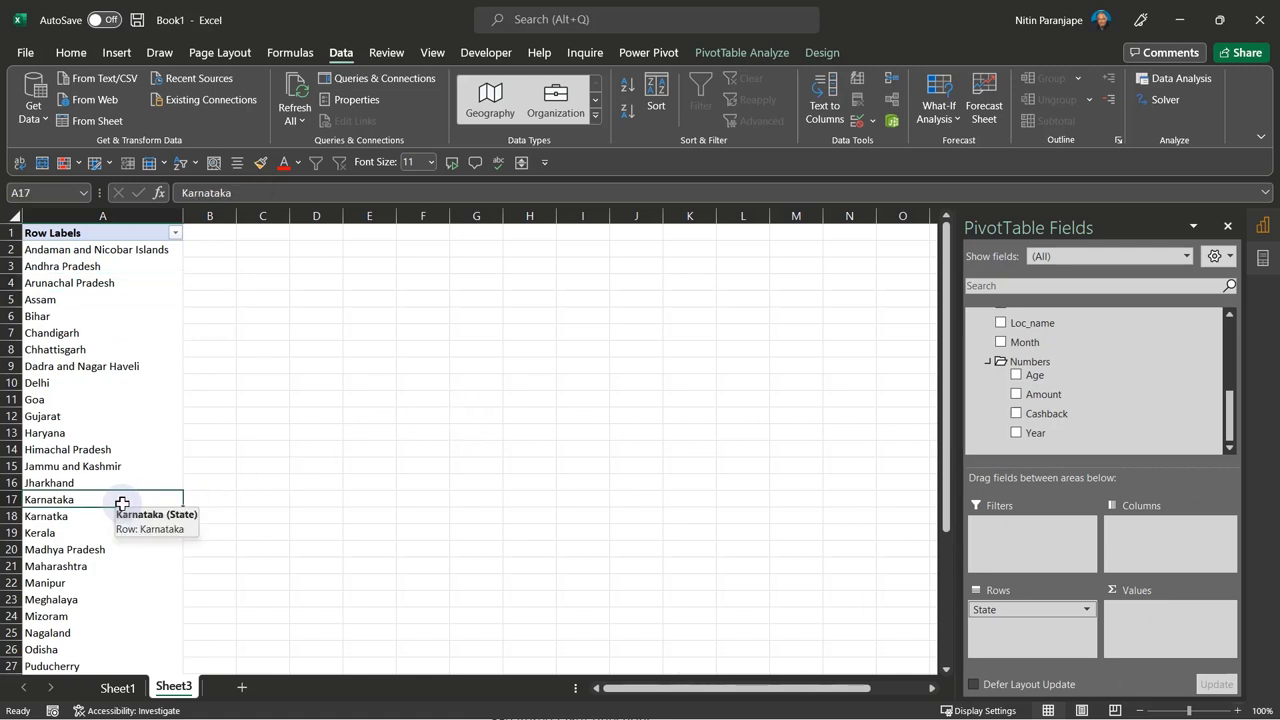
key(alt+f)
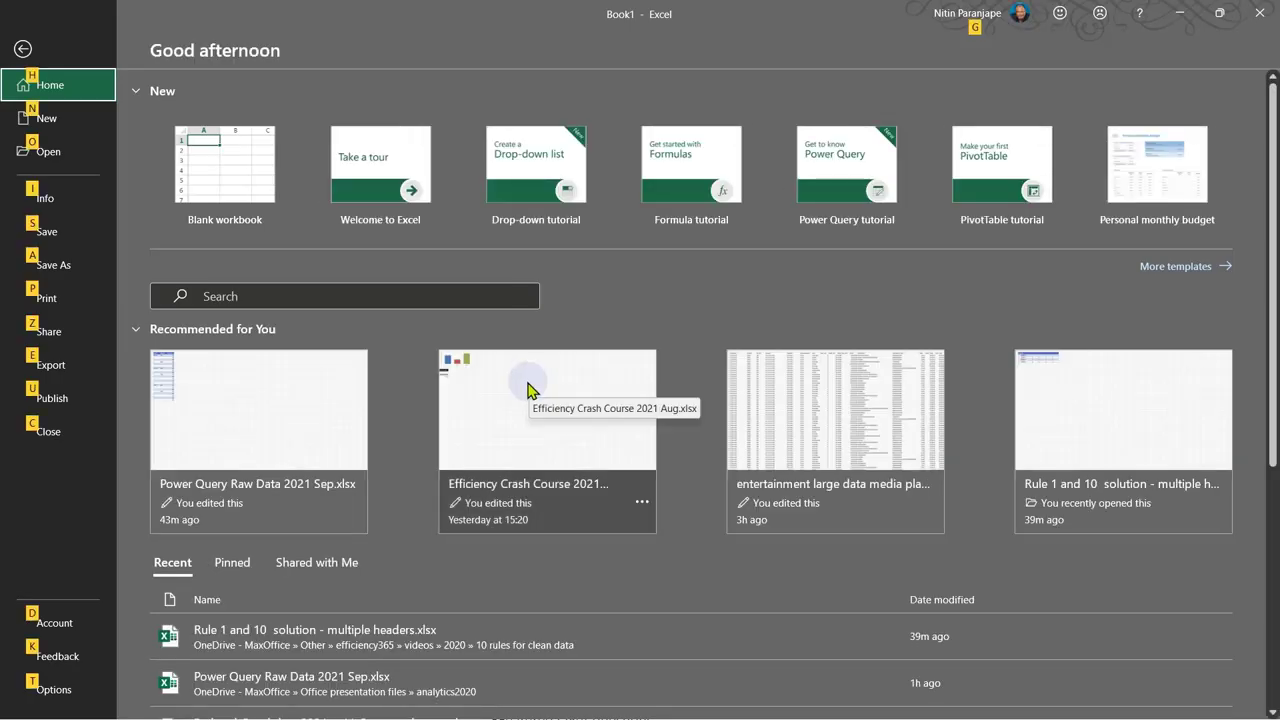
scroll(494, 589, down, 3)
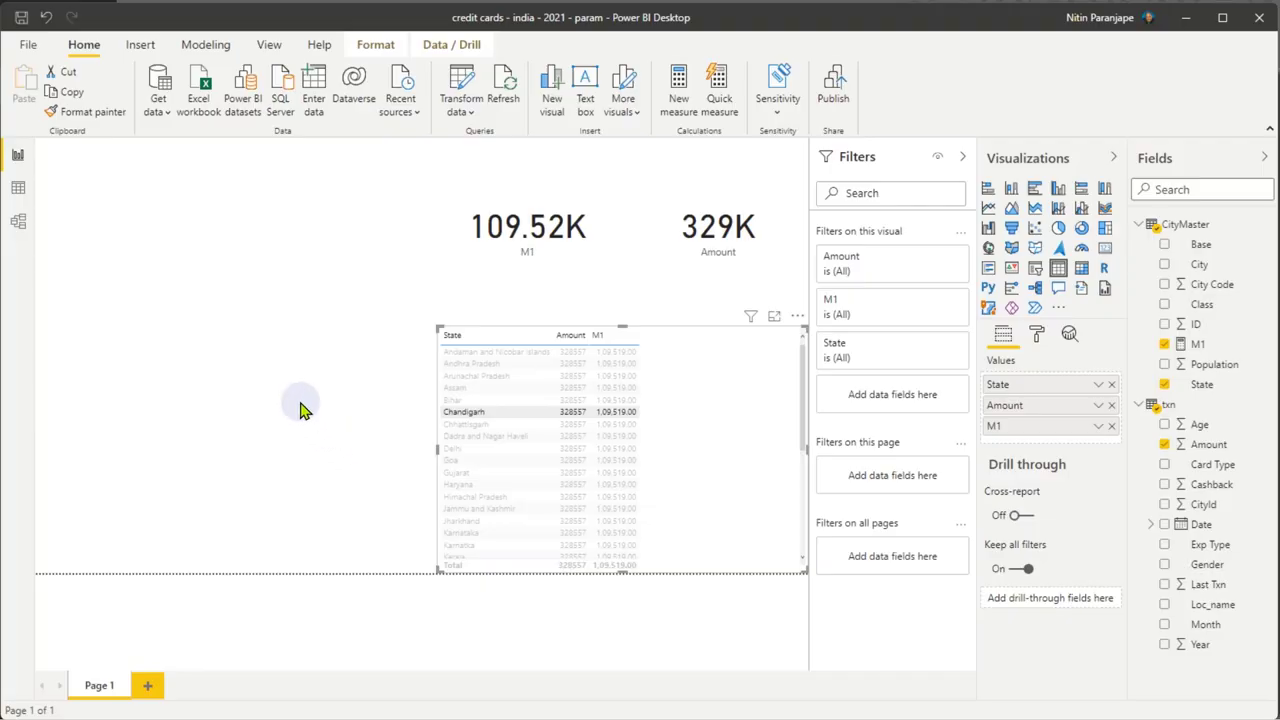
Delete the Amount card, the M1 card and the State table from Page 1 of the Power BI Desktop report
click(300, 409)
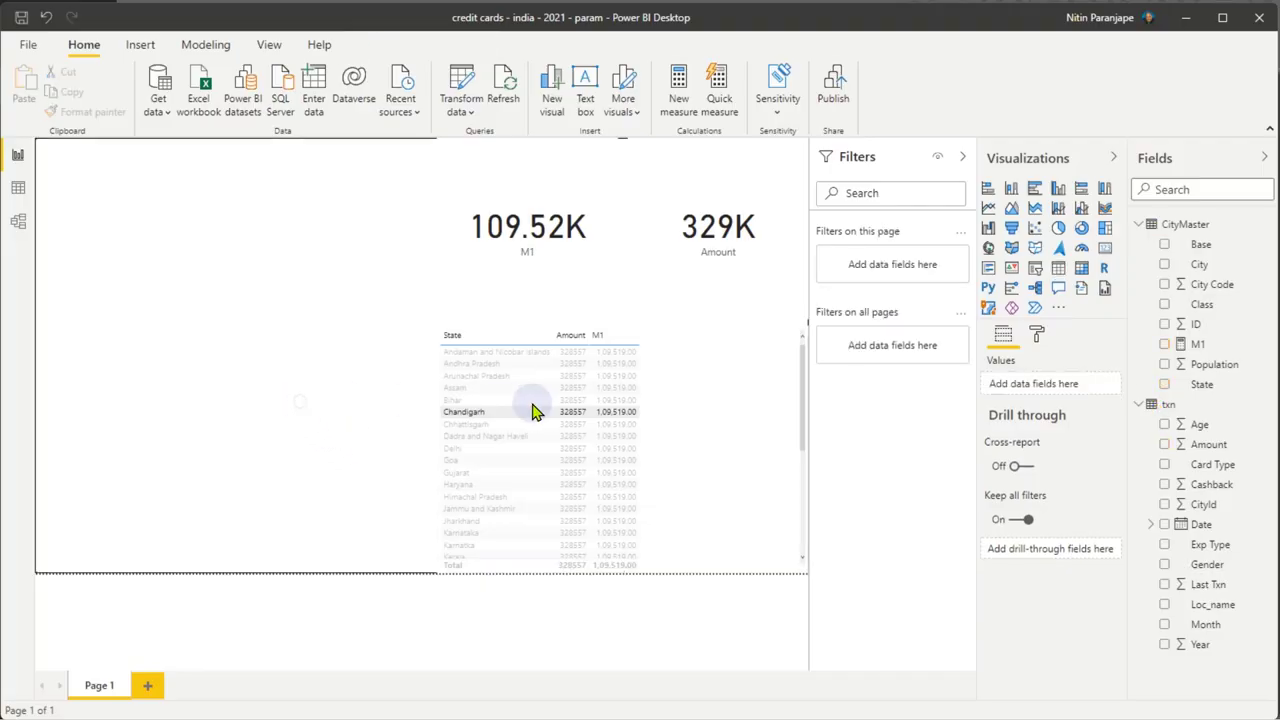
click(716, 318)
key(Delete)
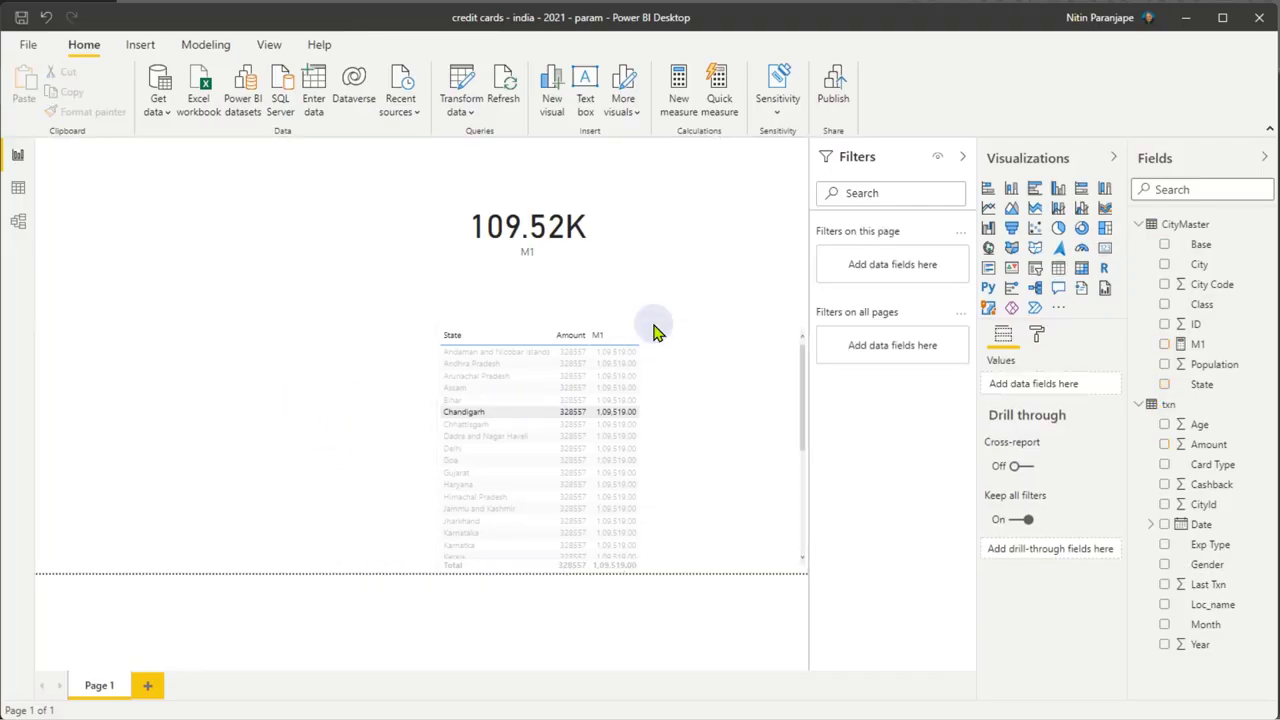
click(287, 238)
key(ctrl+a)
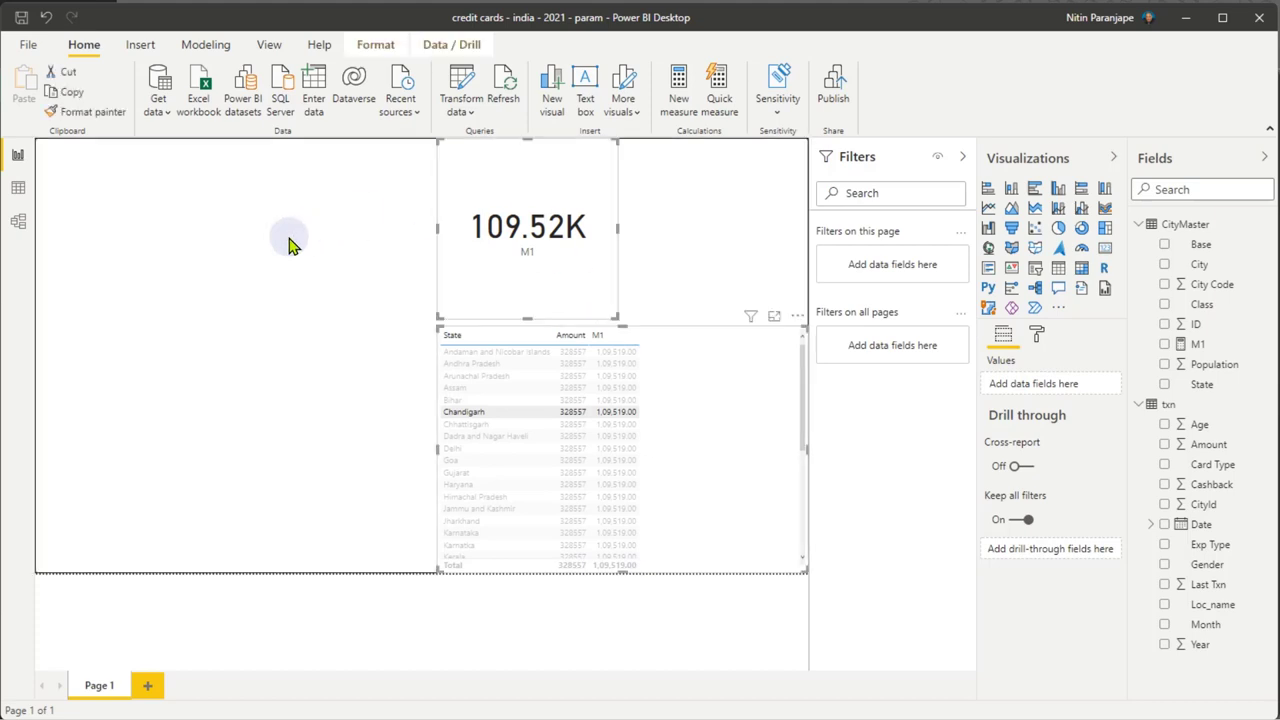
key(Delete)
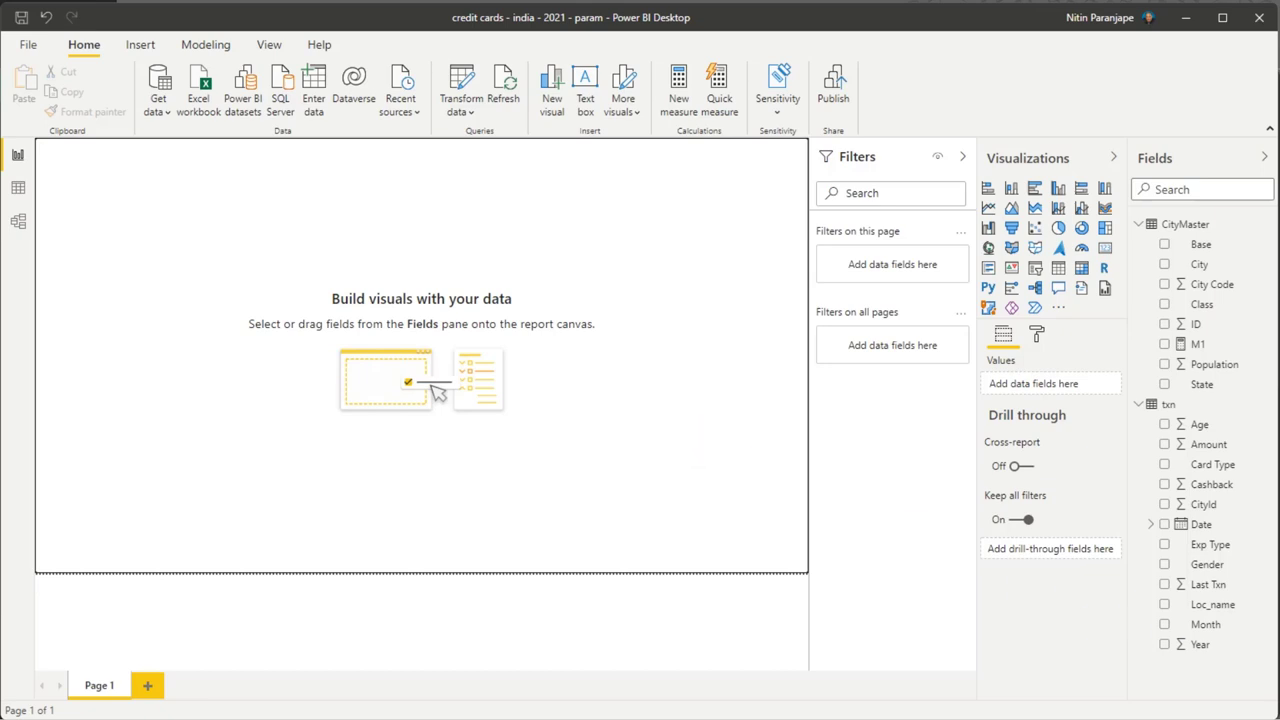
key(alt+Tab)
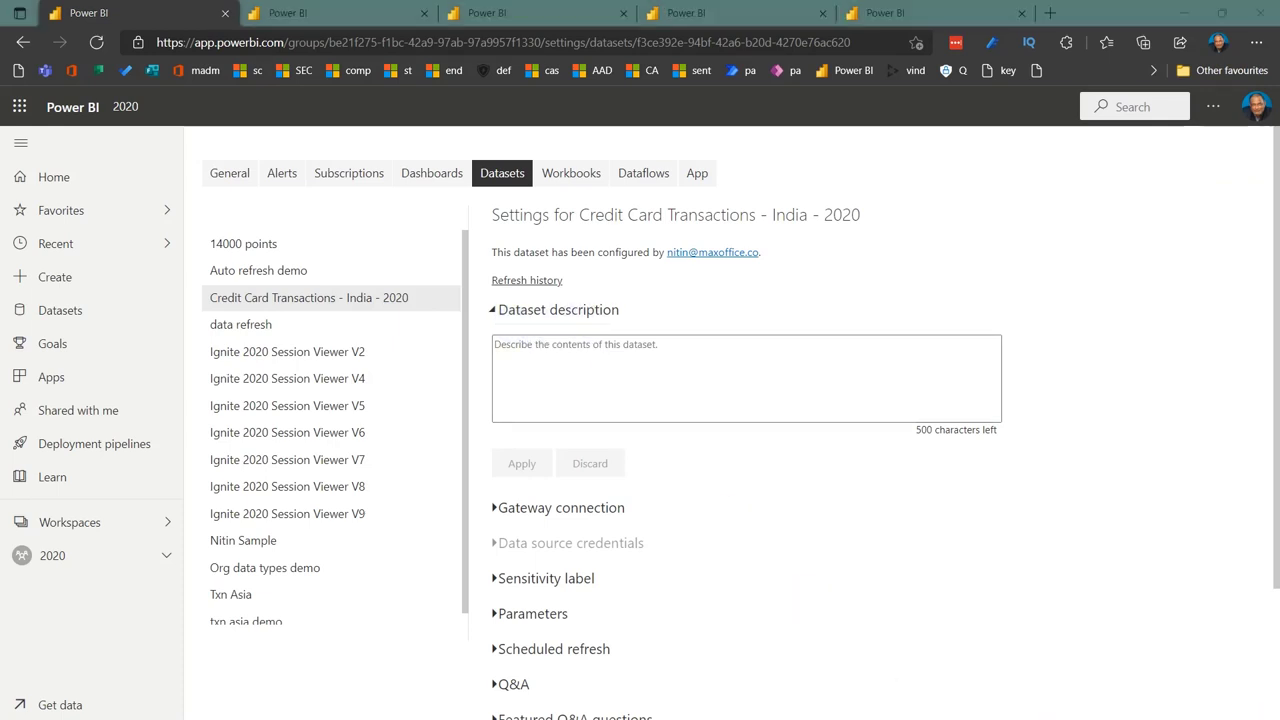
key(alt+Tab)
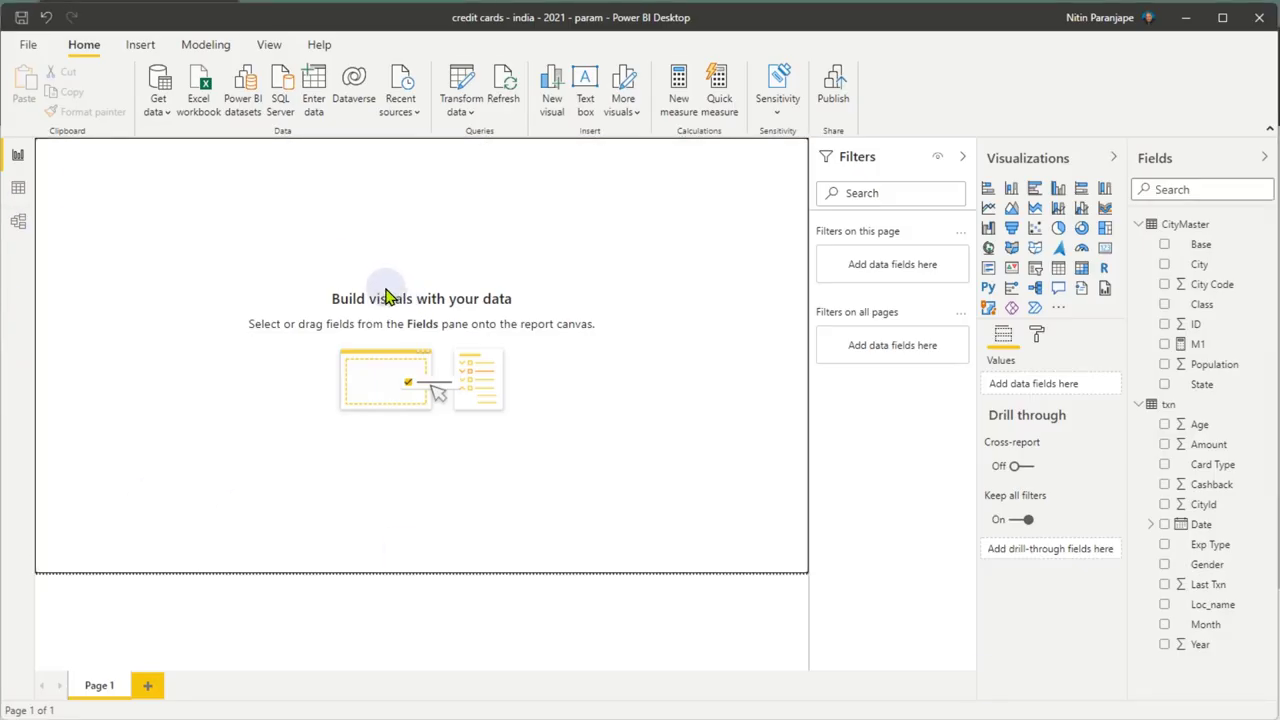
click(30, 45)
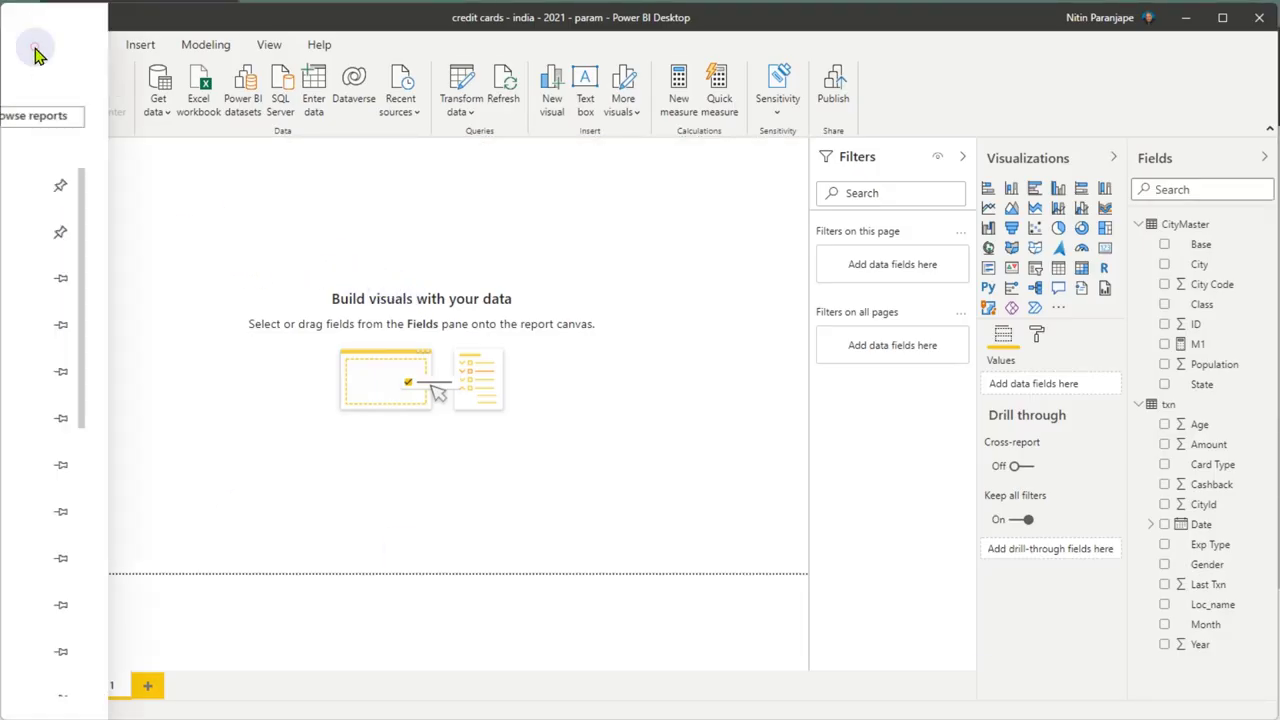
key(Escape)
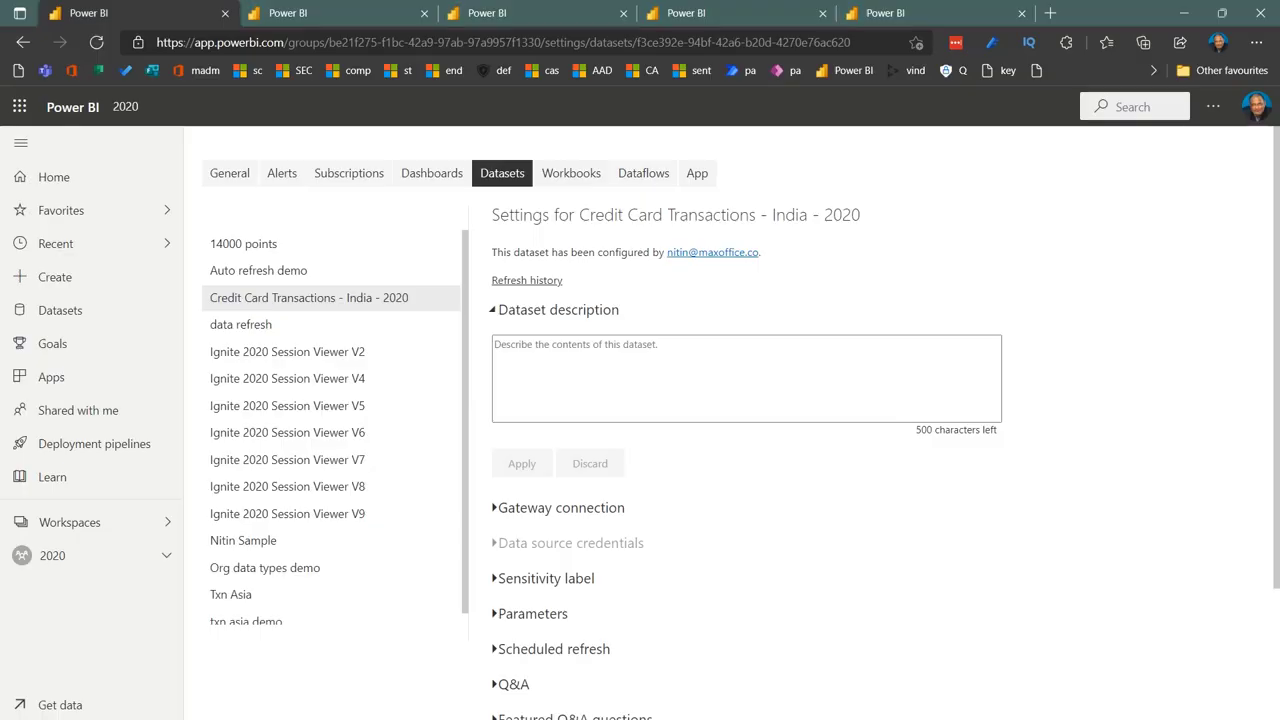
Open the Credit Card Transactions - India - 2019 report in the Power BI service and review its file actions and export formats
click(320, 14)
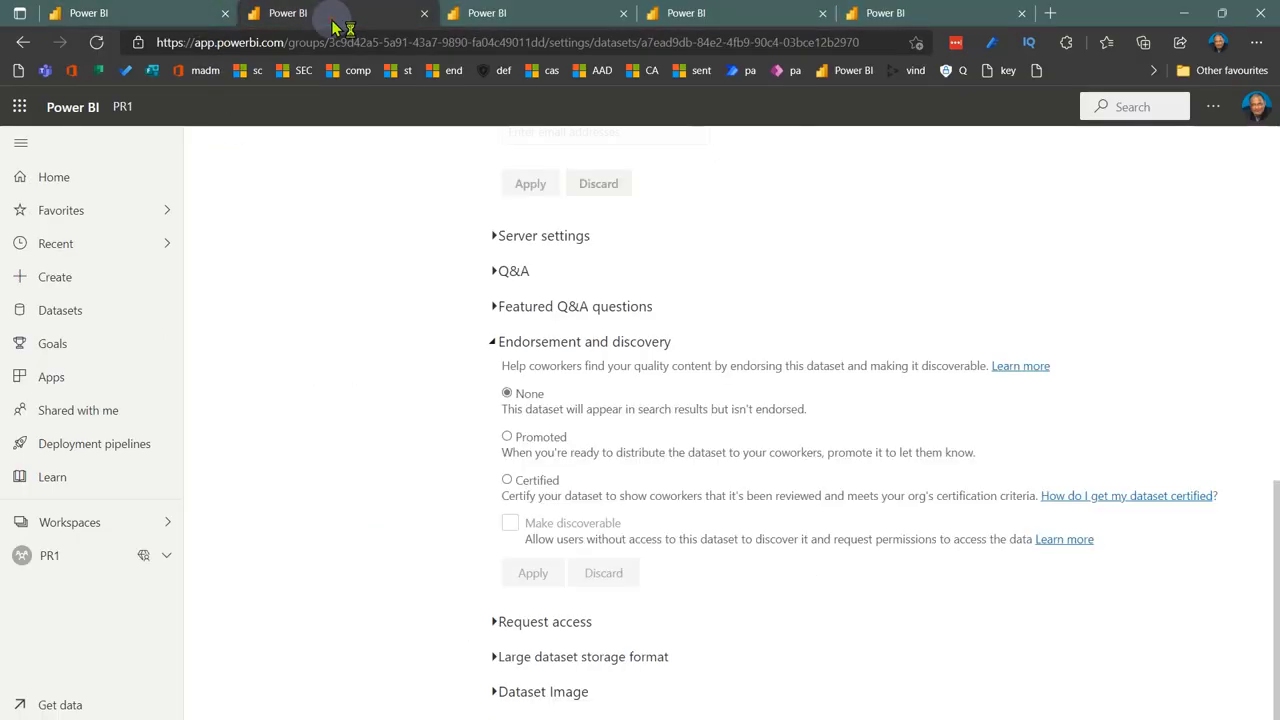
click(480, 14)
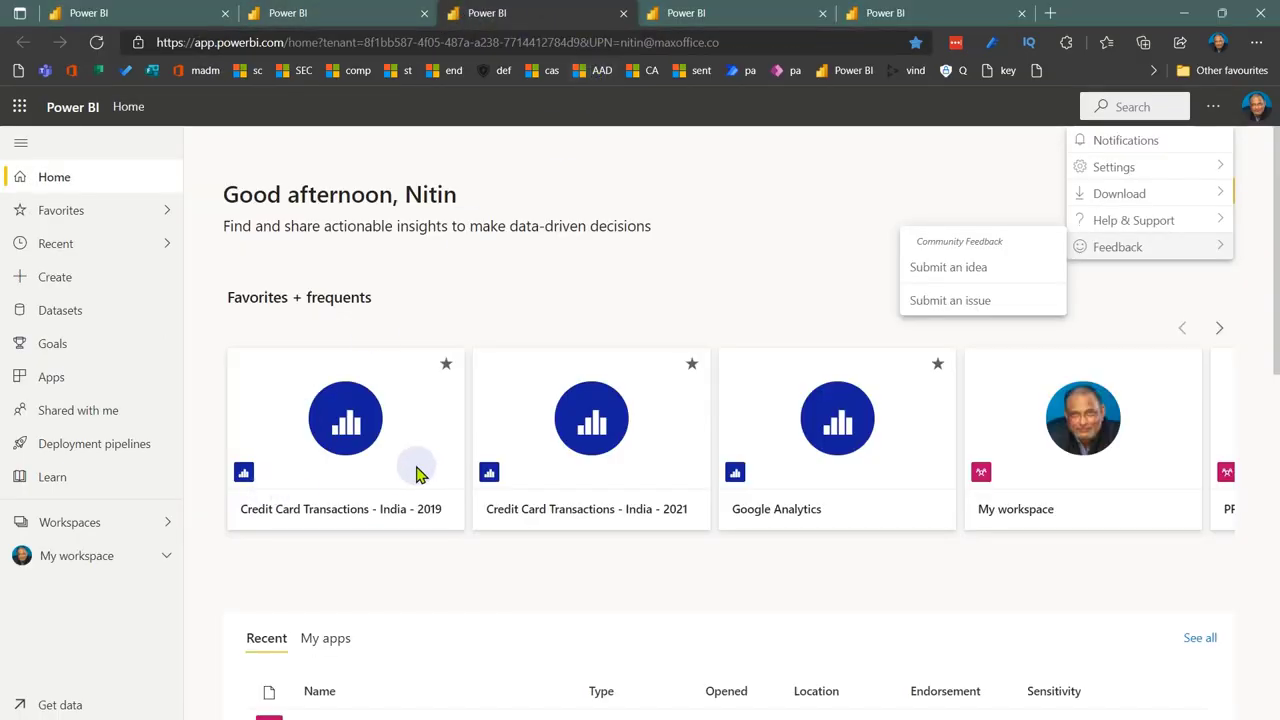
key(Escape)
click(360, 428)
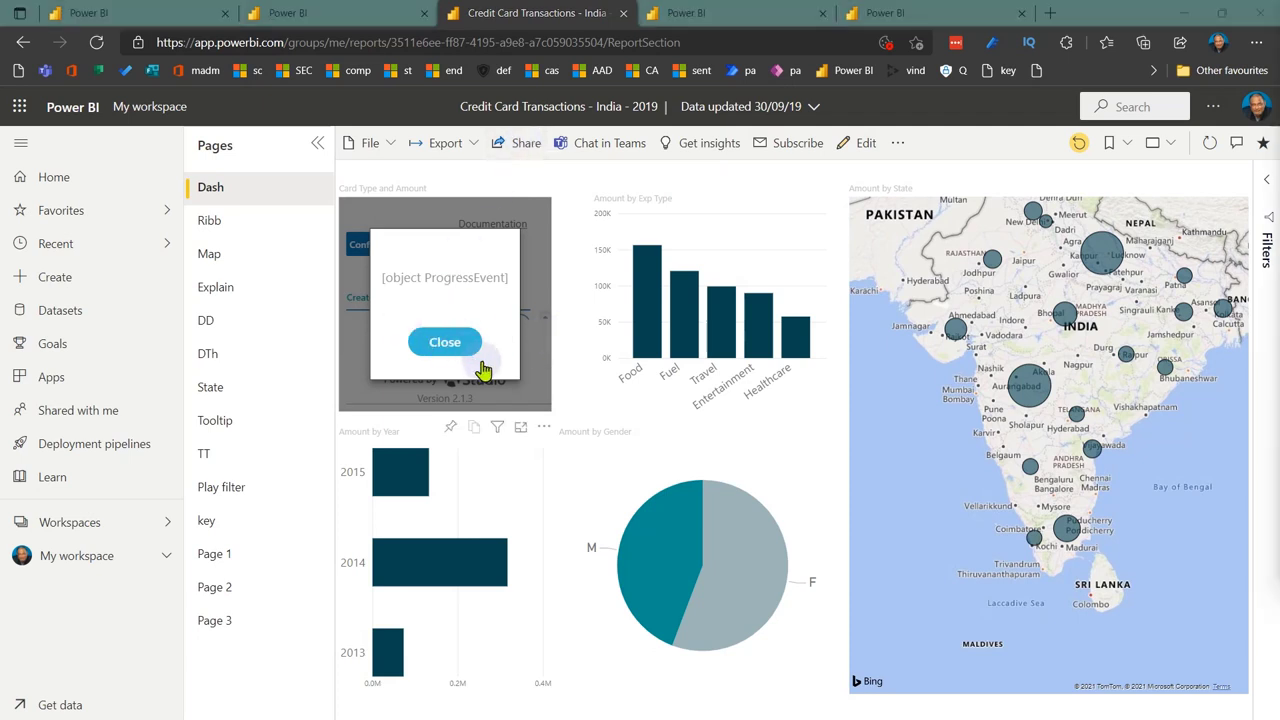
click(386, 148)
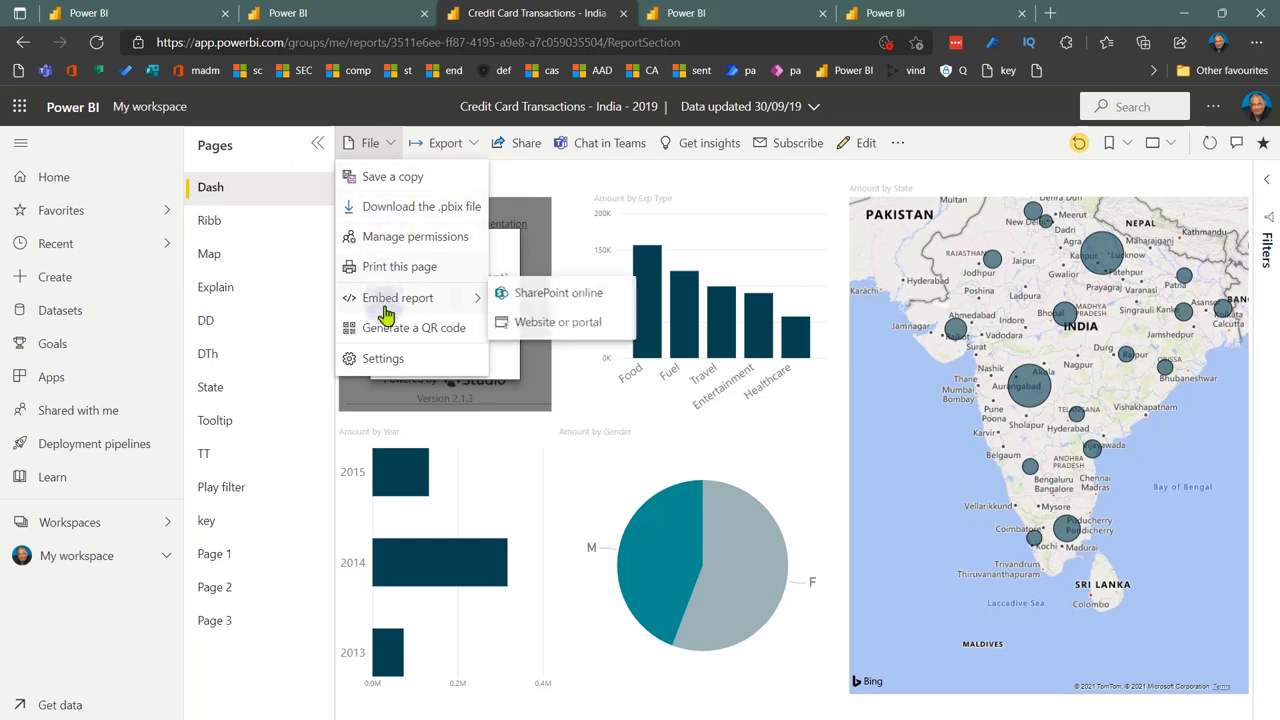
click(458, 148)
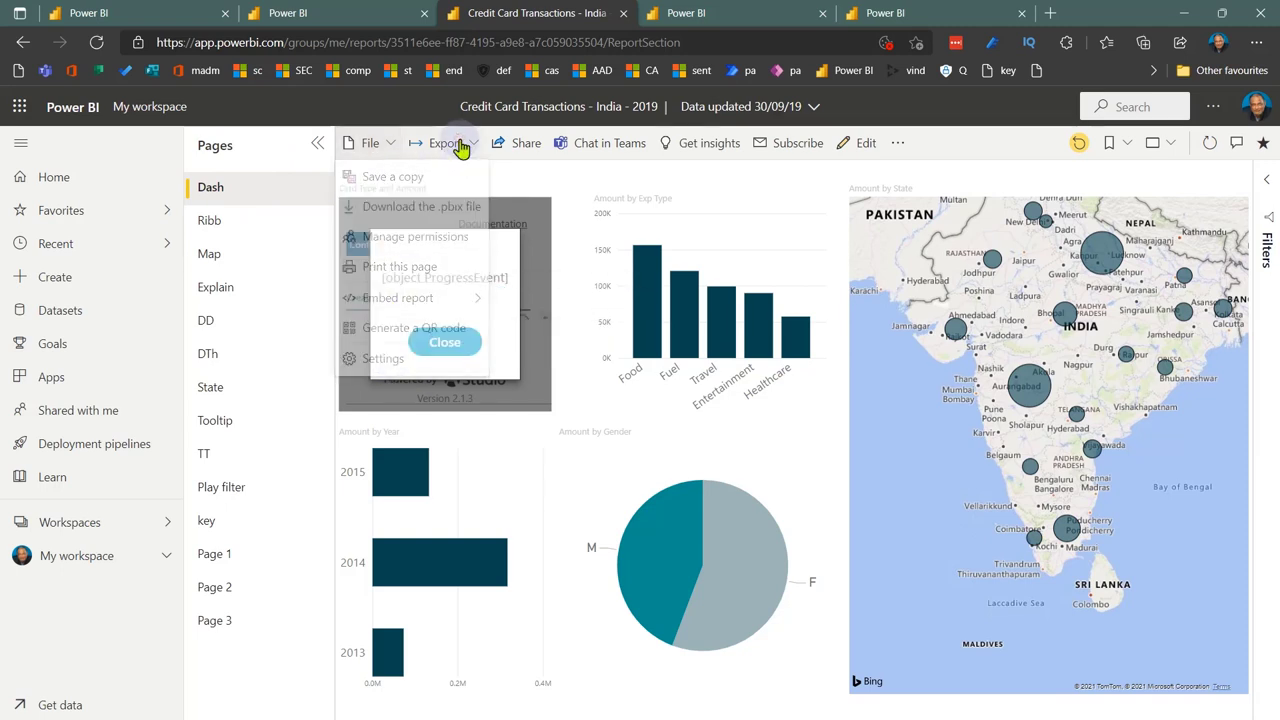
click(463, 150)
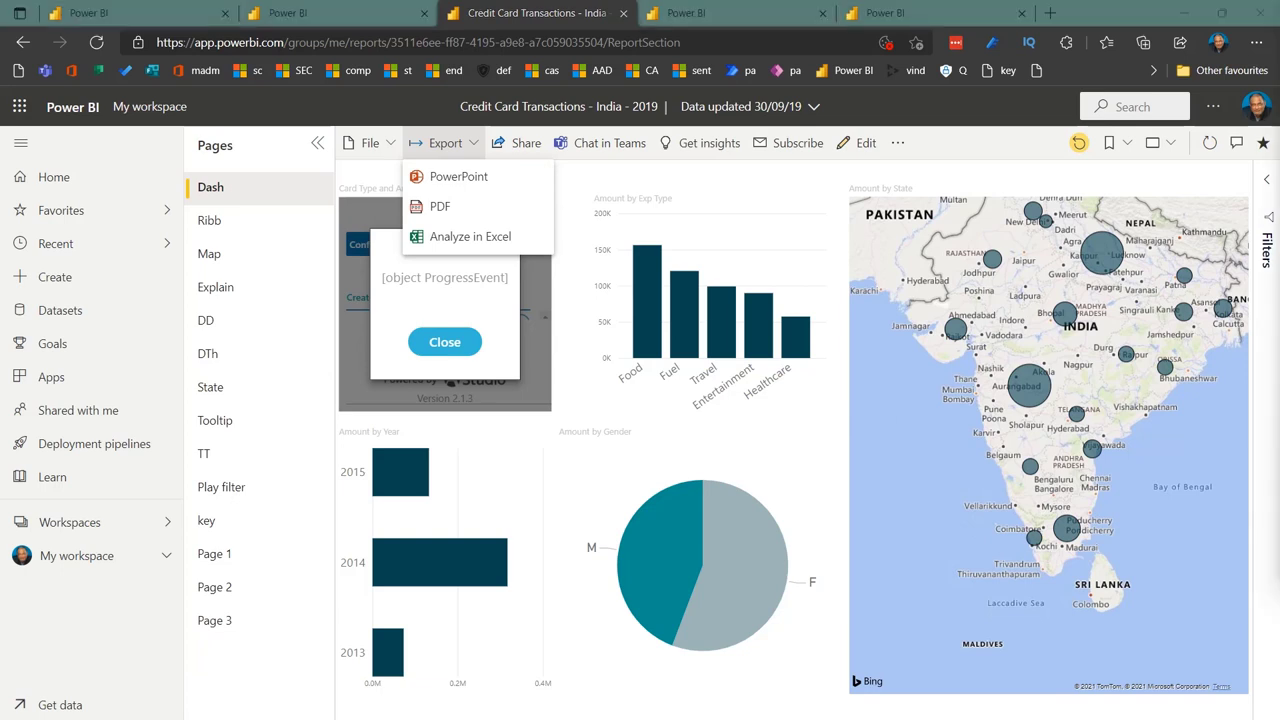
Switch to the Credit Card Transactions - India - 2021 report in Power BI Desktop and review its export formats
key(alt+Tab)
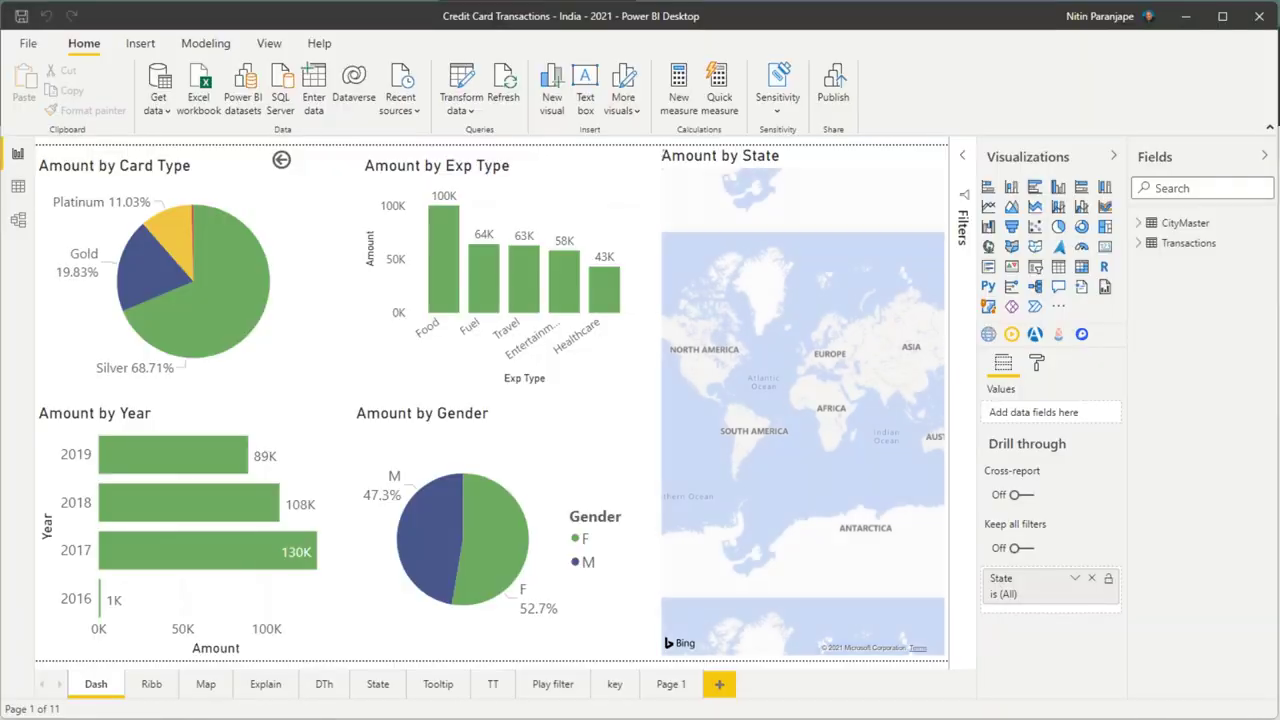
click(24, 44)
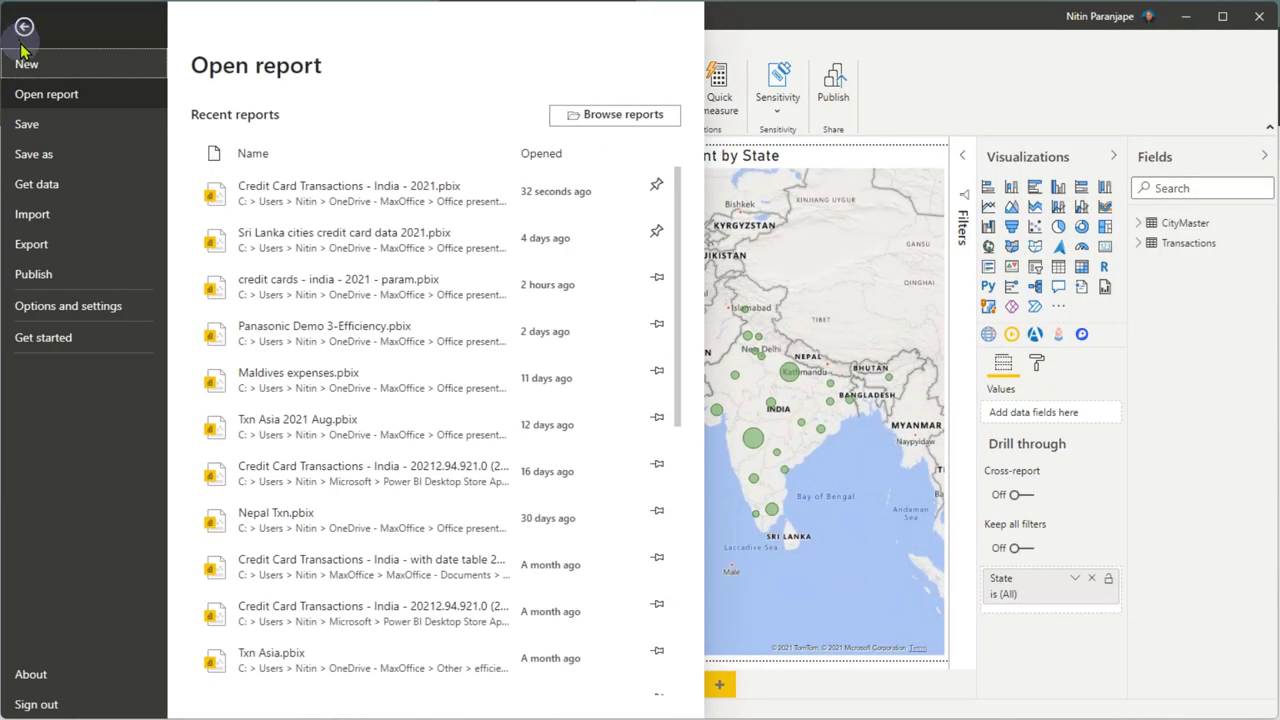
click(78, 245)
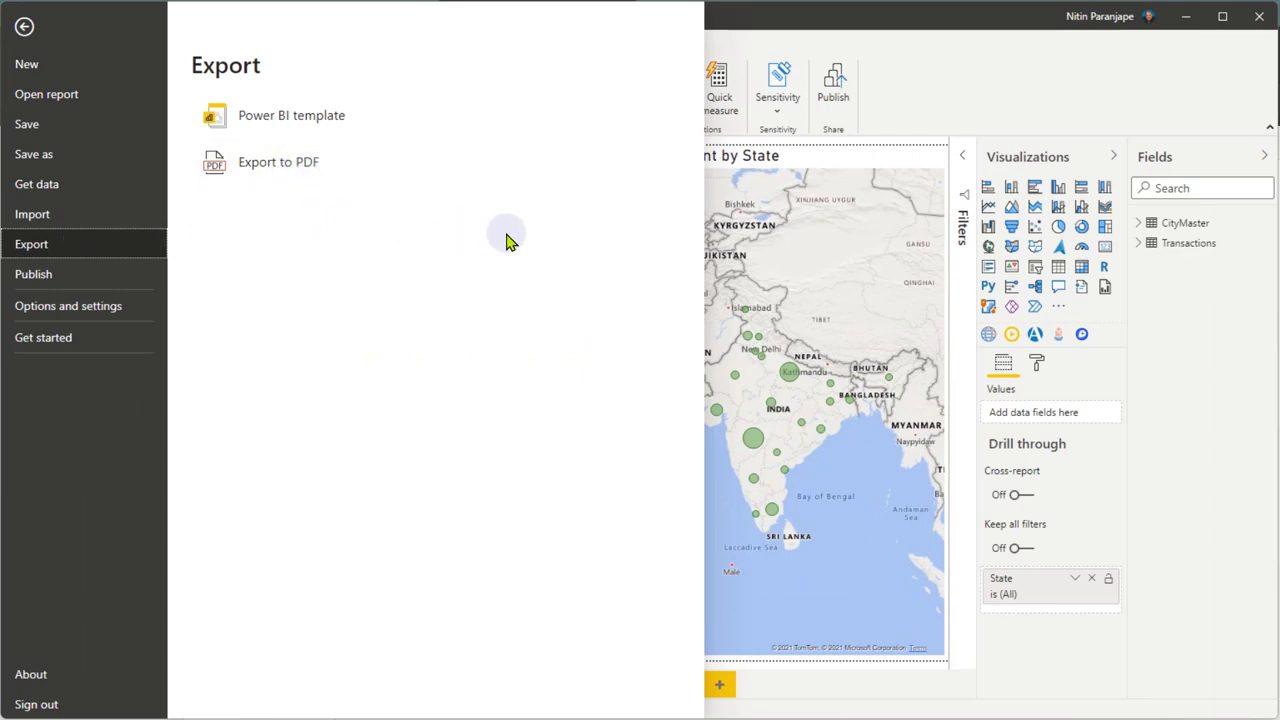
click(980, 65)
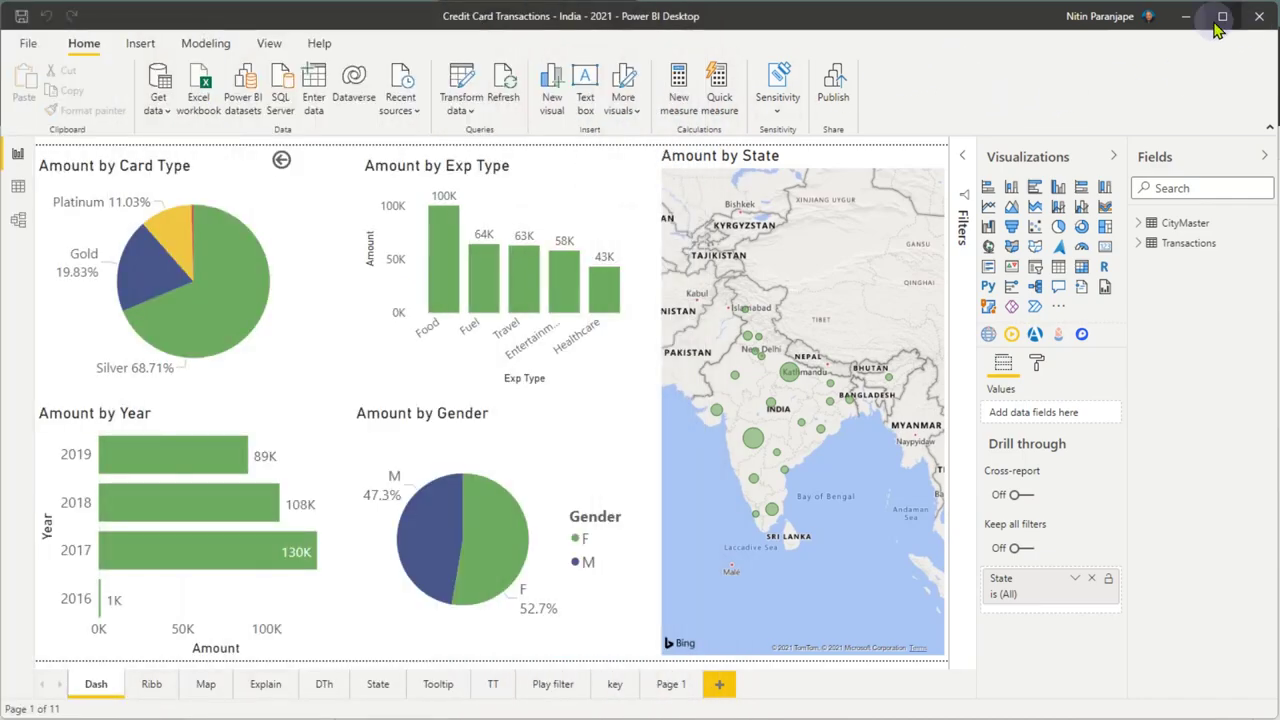